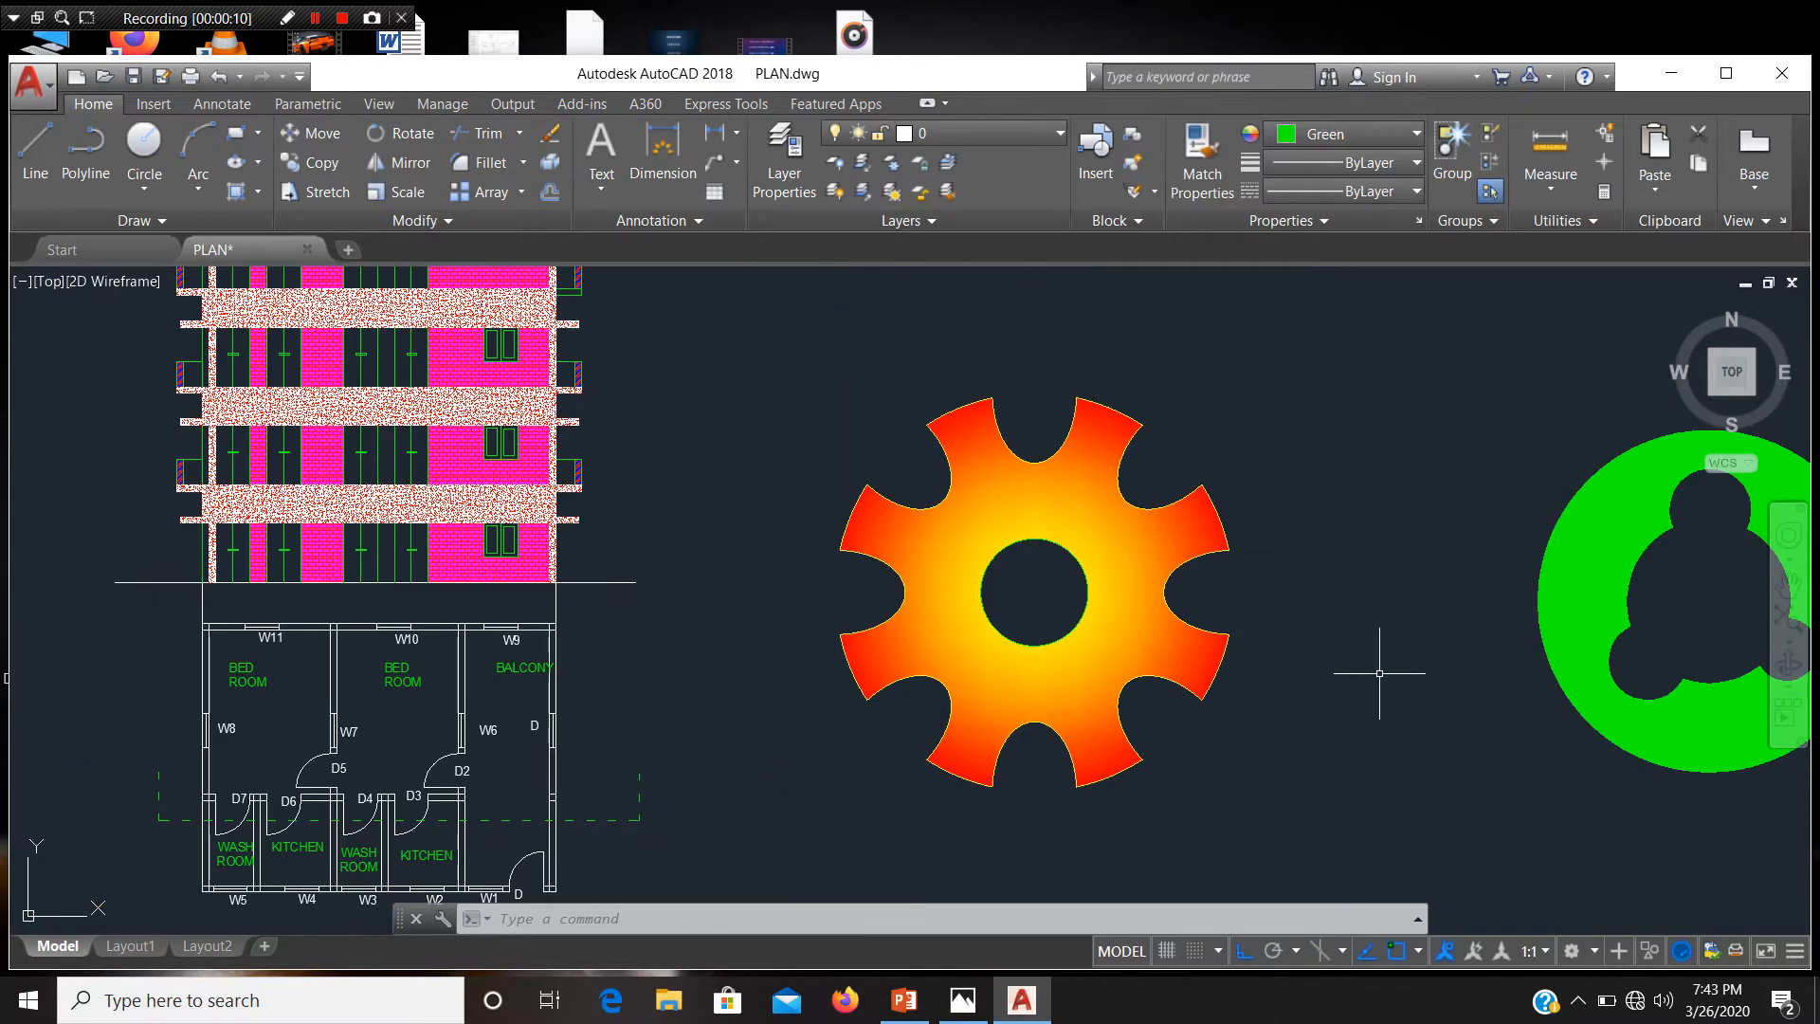
# Step: Review the finished hatch, gradient and solid-fill examples in the drawing and the picture listing the H, GRA and SOL commands
pyautogui.moveTo(1393, 672); pyautogui.dragTo(1020, 659, button='middle')
pyautogui.scroll(2, 1314, 612)
pyautogui.scroll(-5, 1305, 621)
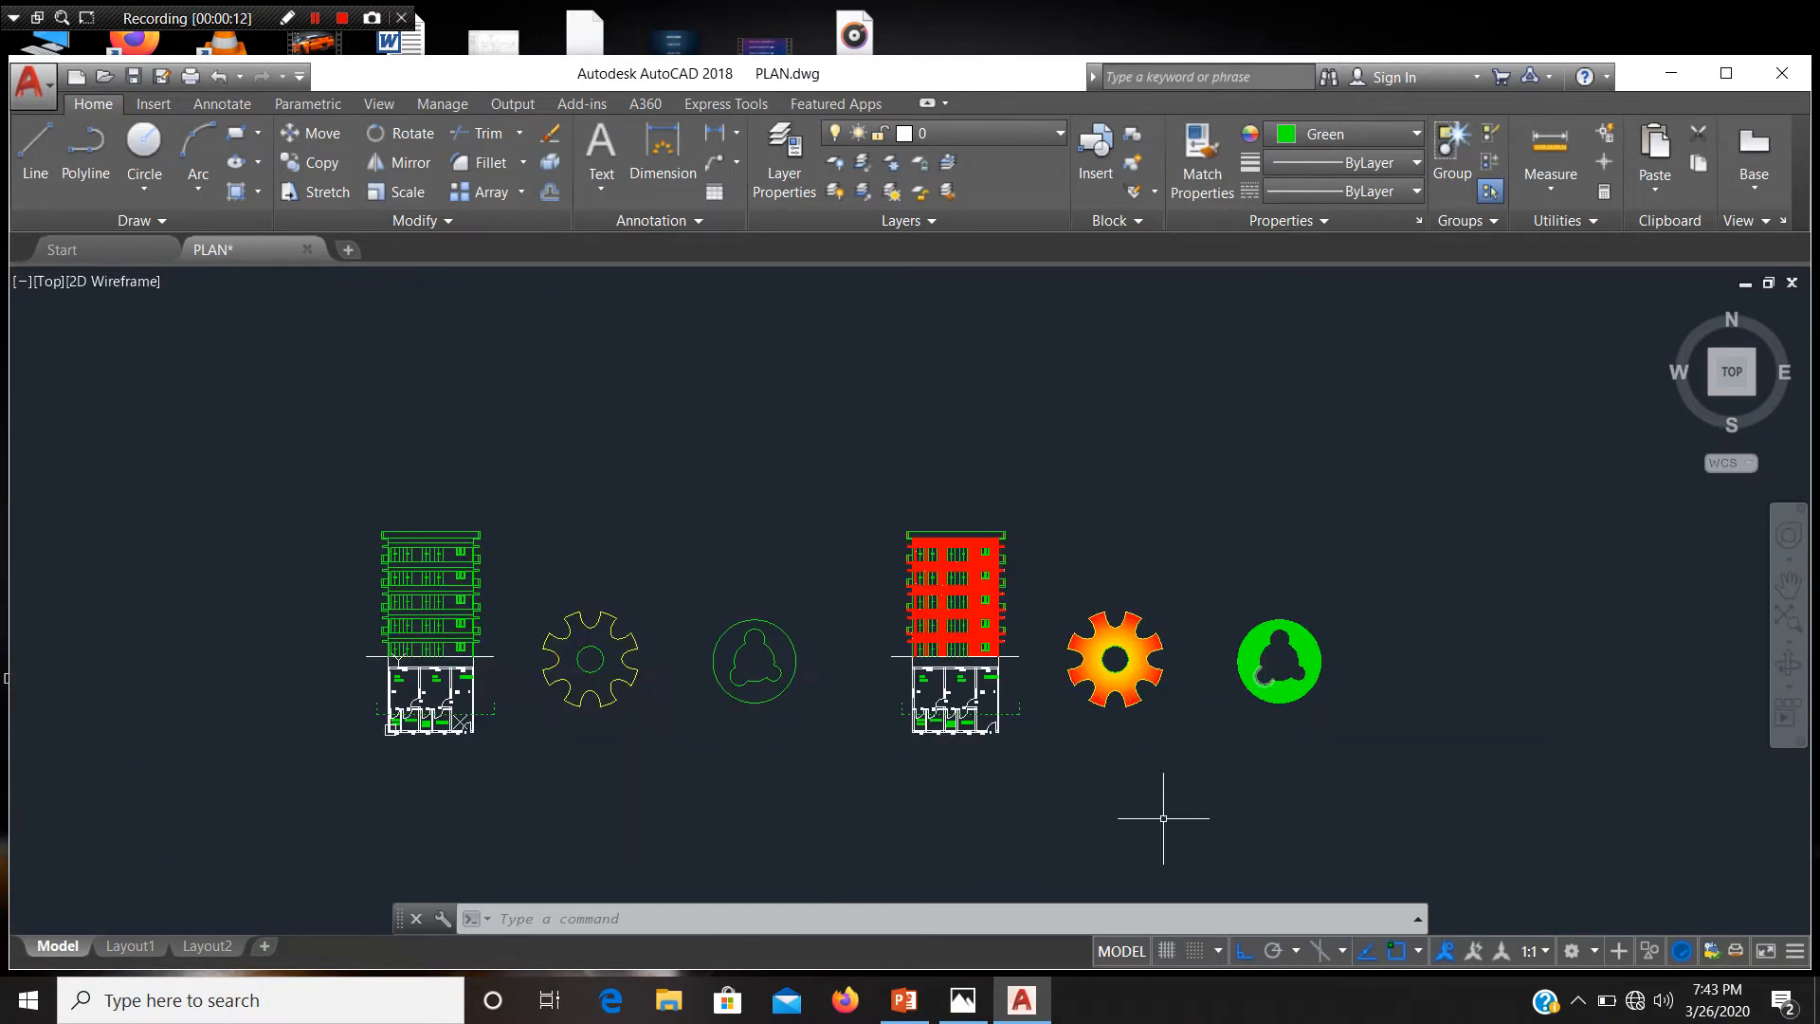
pyautogui.click(980, 1003)
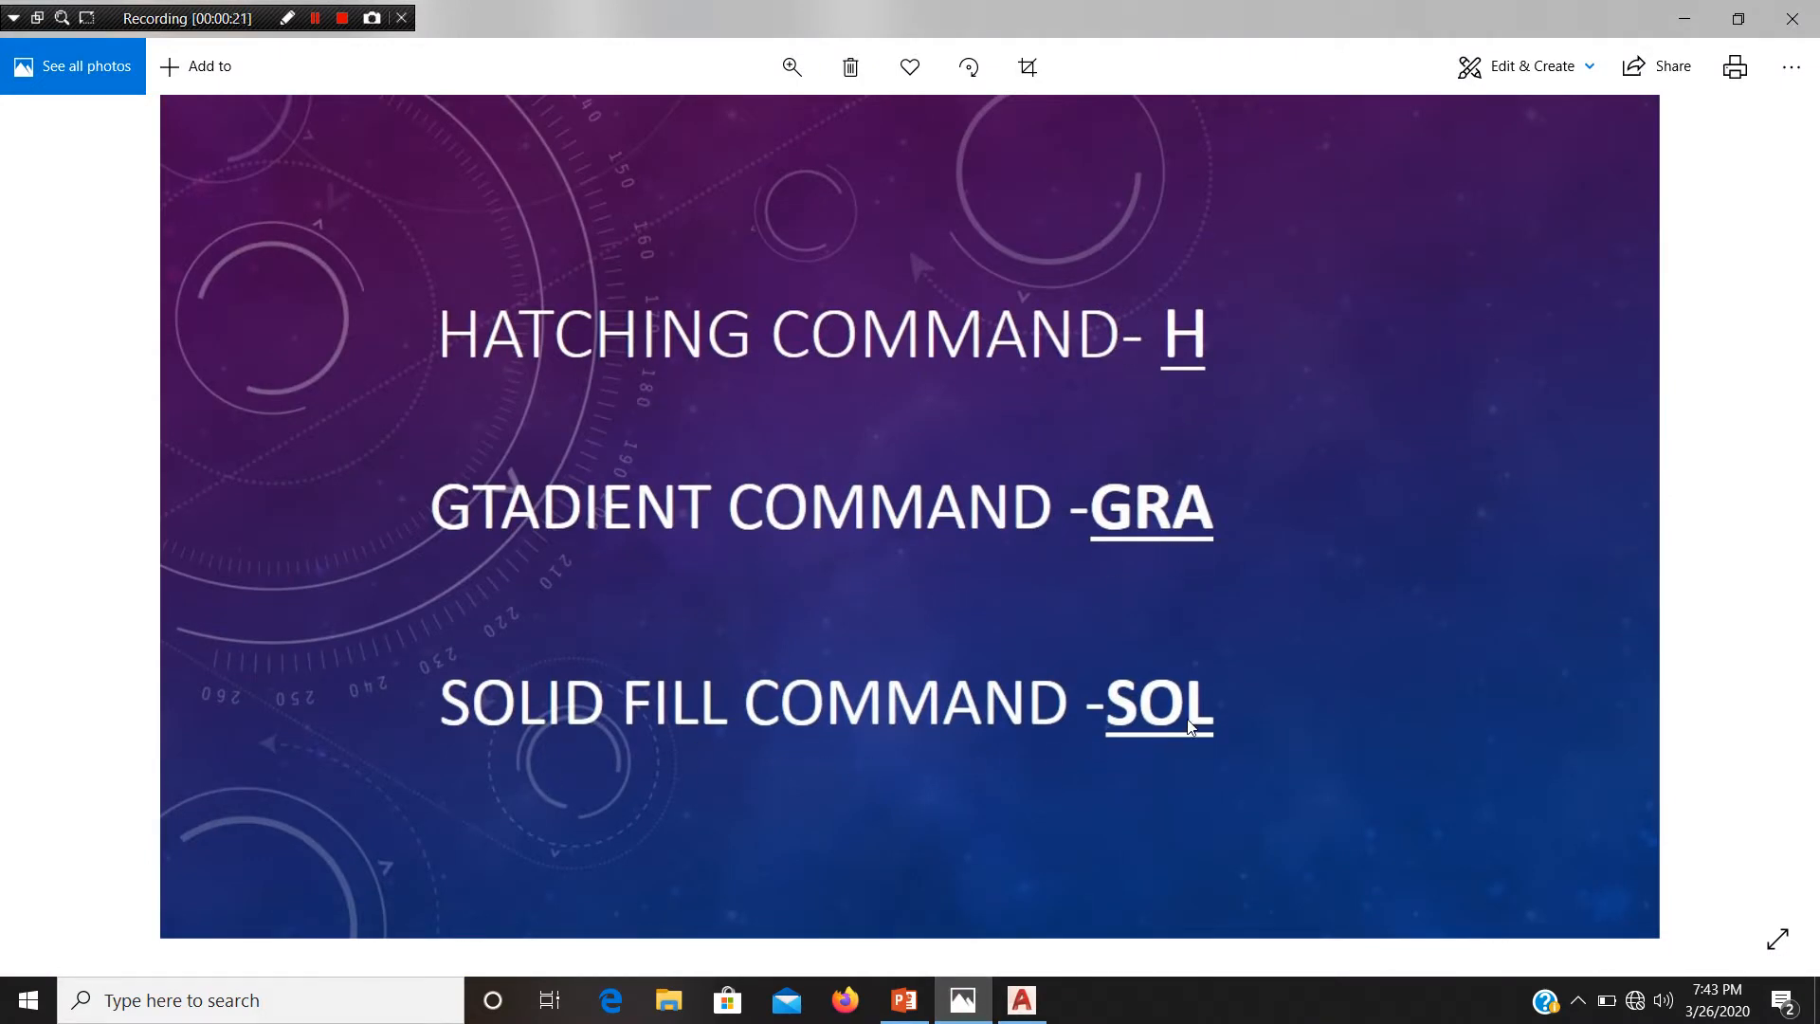
pyautogui.click(1790, 21)
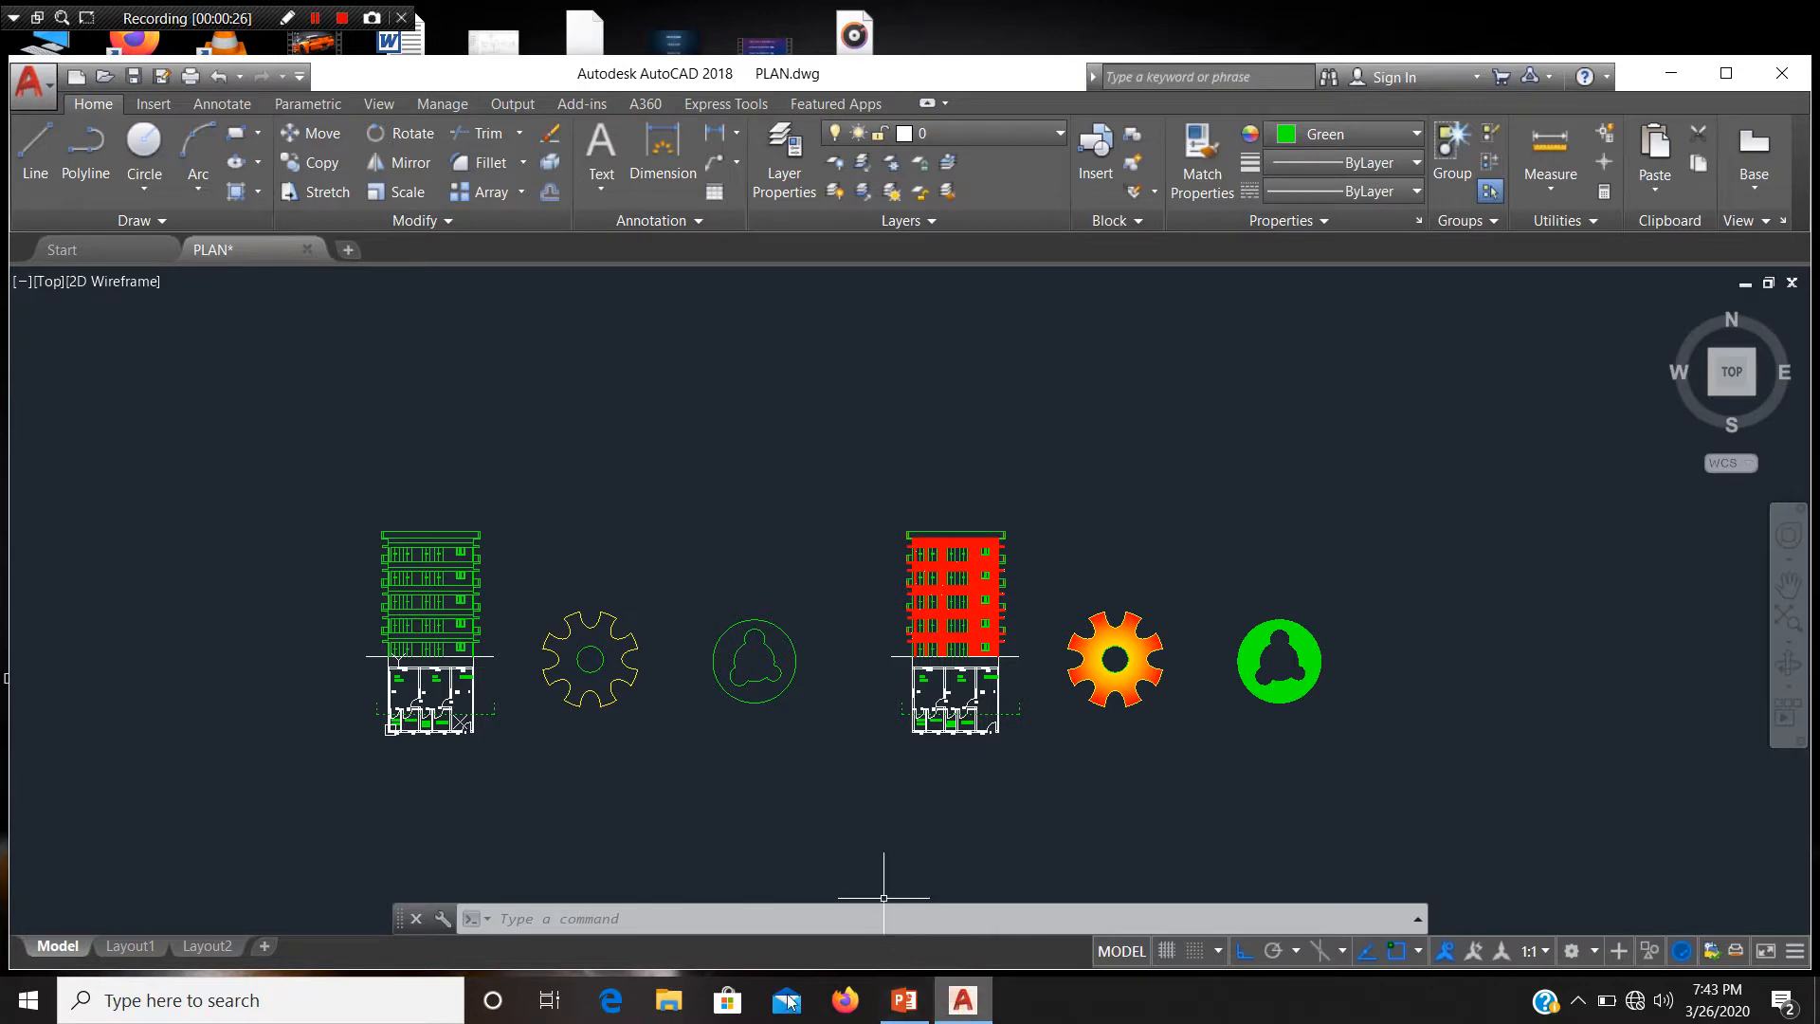
# Step: View the solid-filled disc in the exported PLAN-Model3.pdf and PLAN-Model33.pdf from the desktop, closing each file
pyautogui.click(959, 1001)
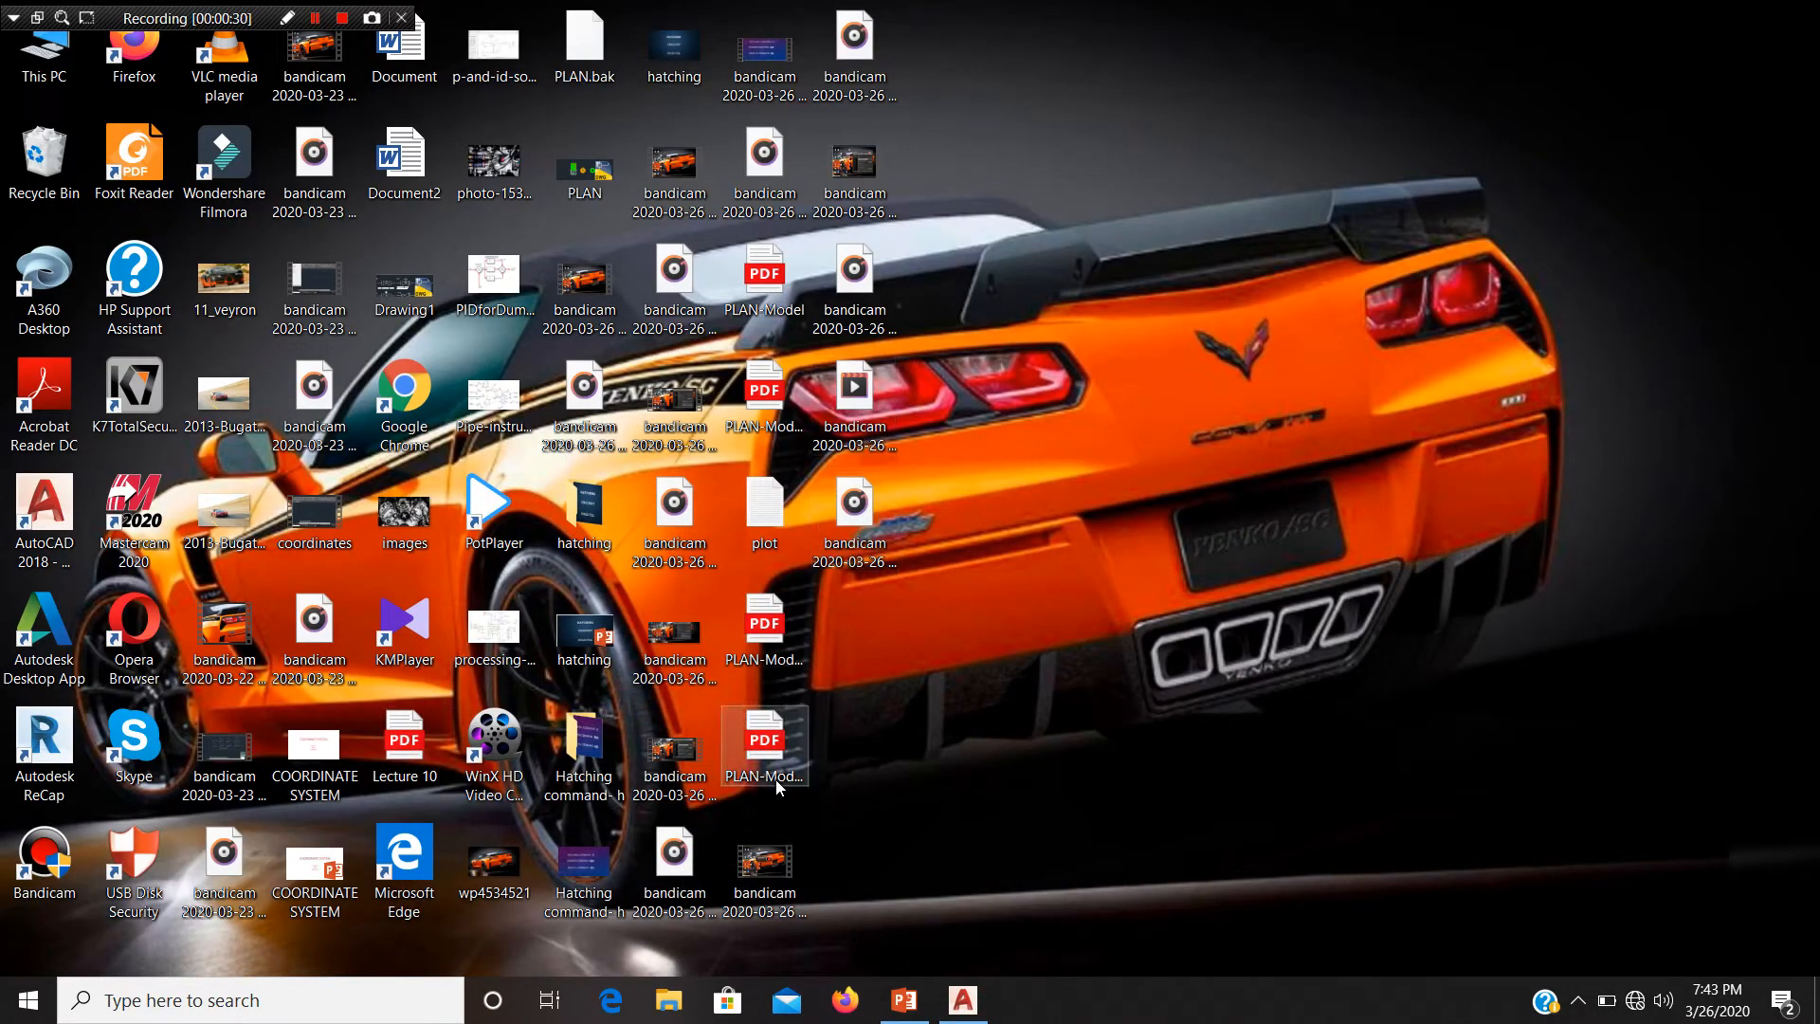
pyautogui.doubleClick(768, 626)
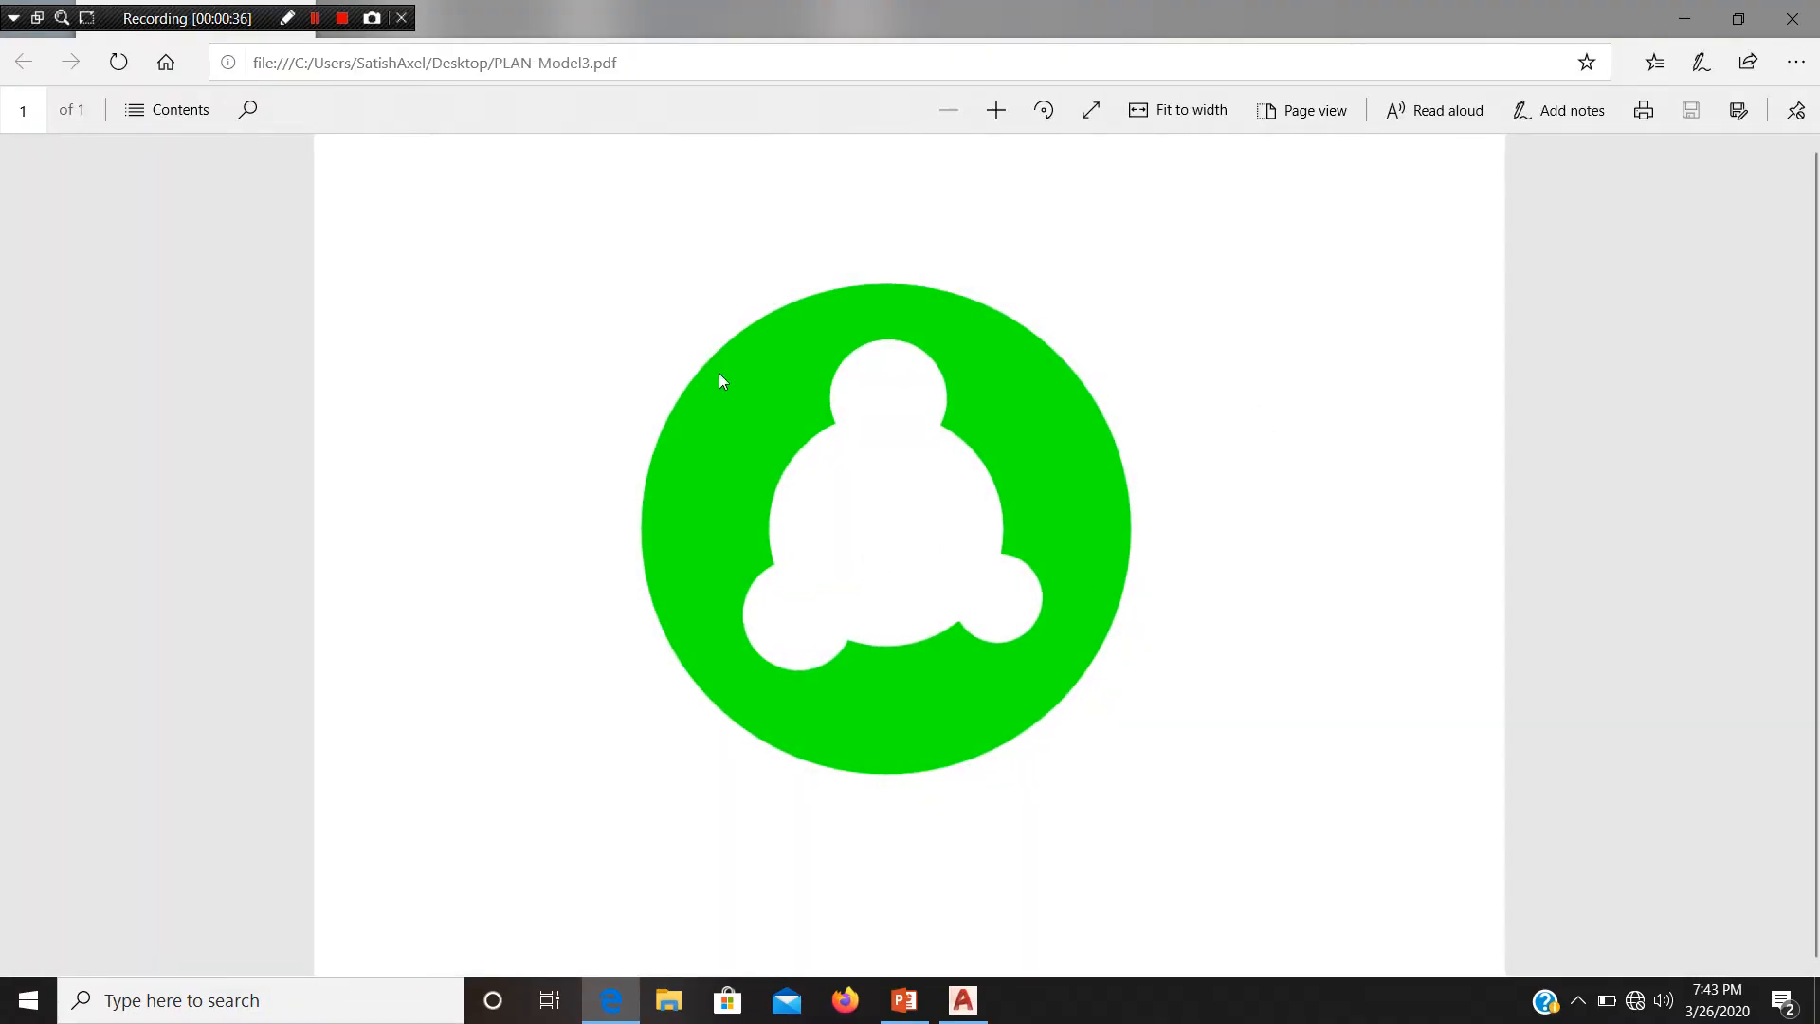
pyautogui.click(1792, 19)
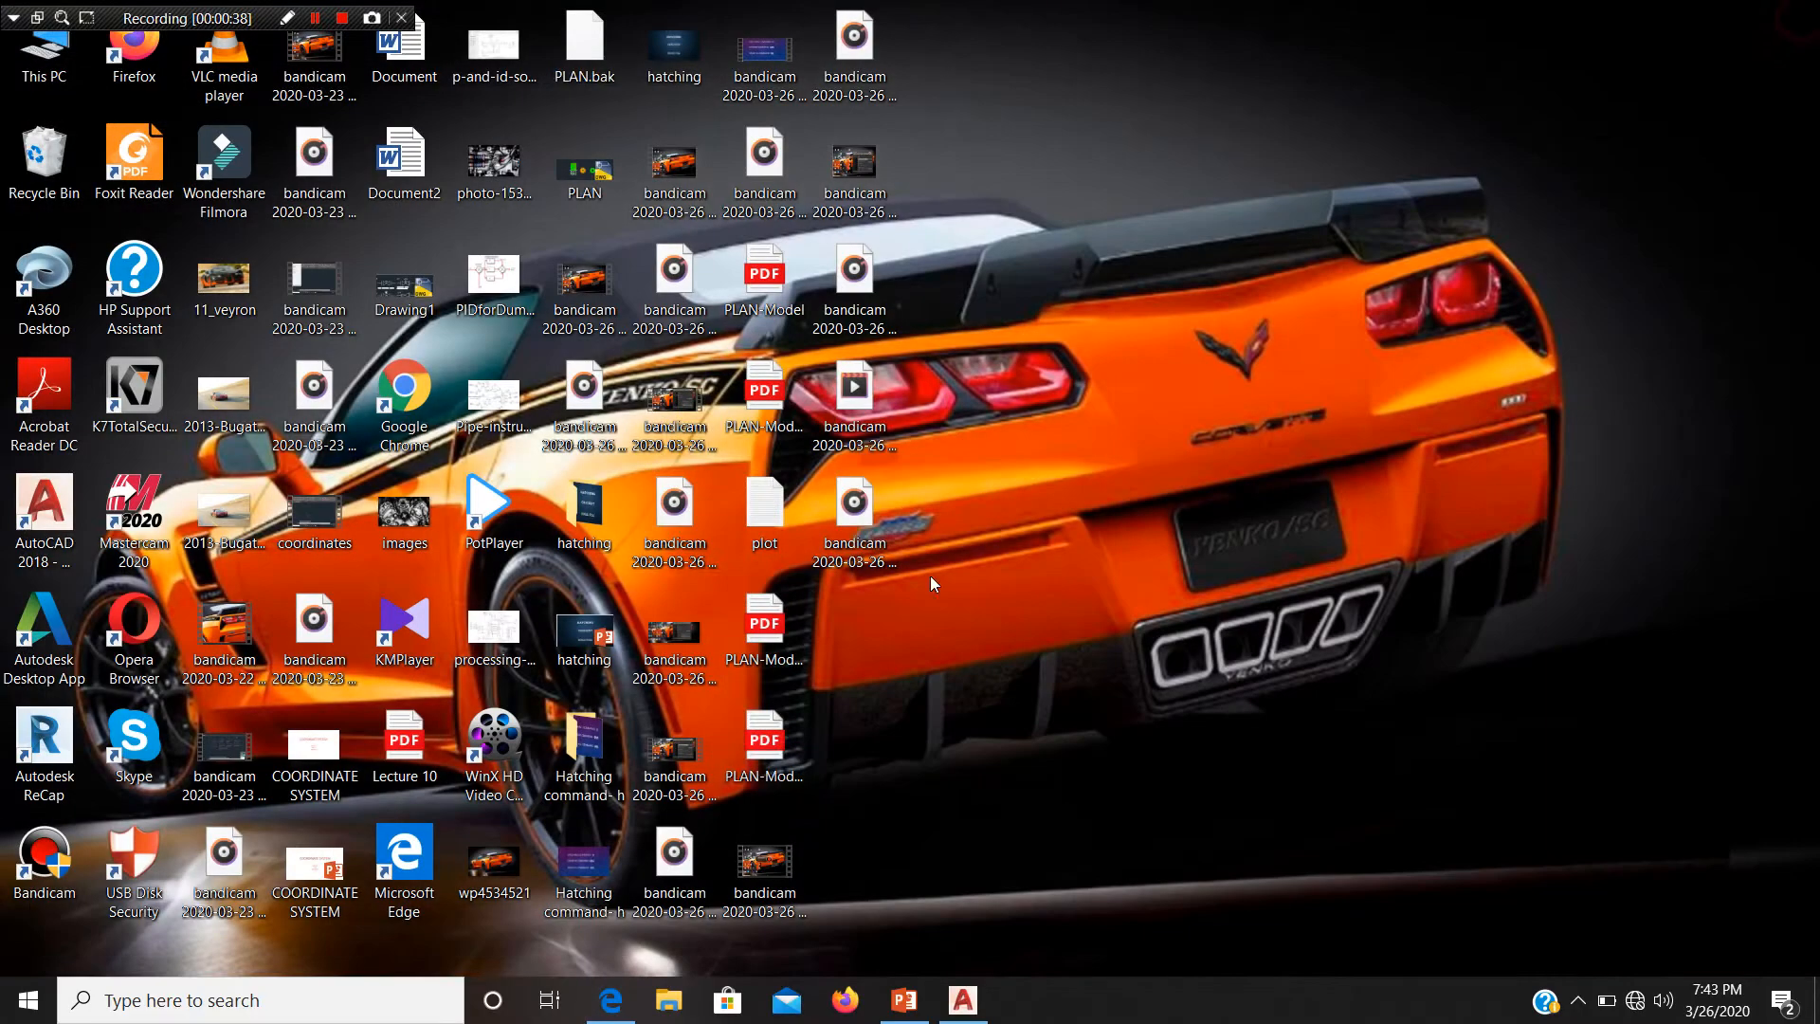
pyautogui.doubleClick(764, 723)
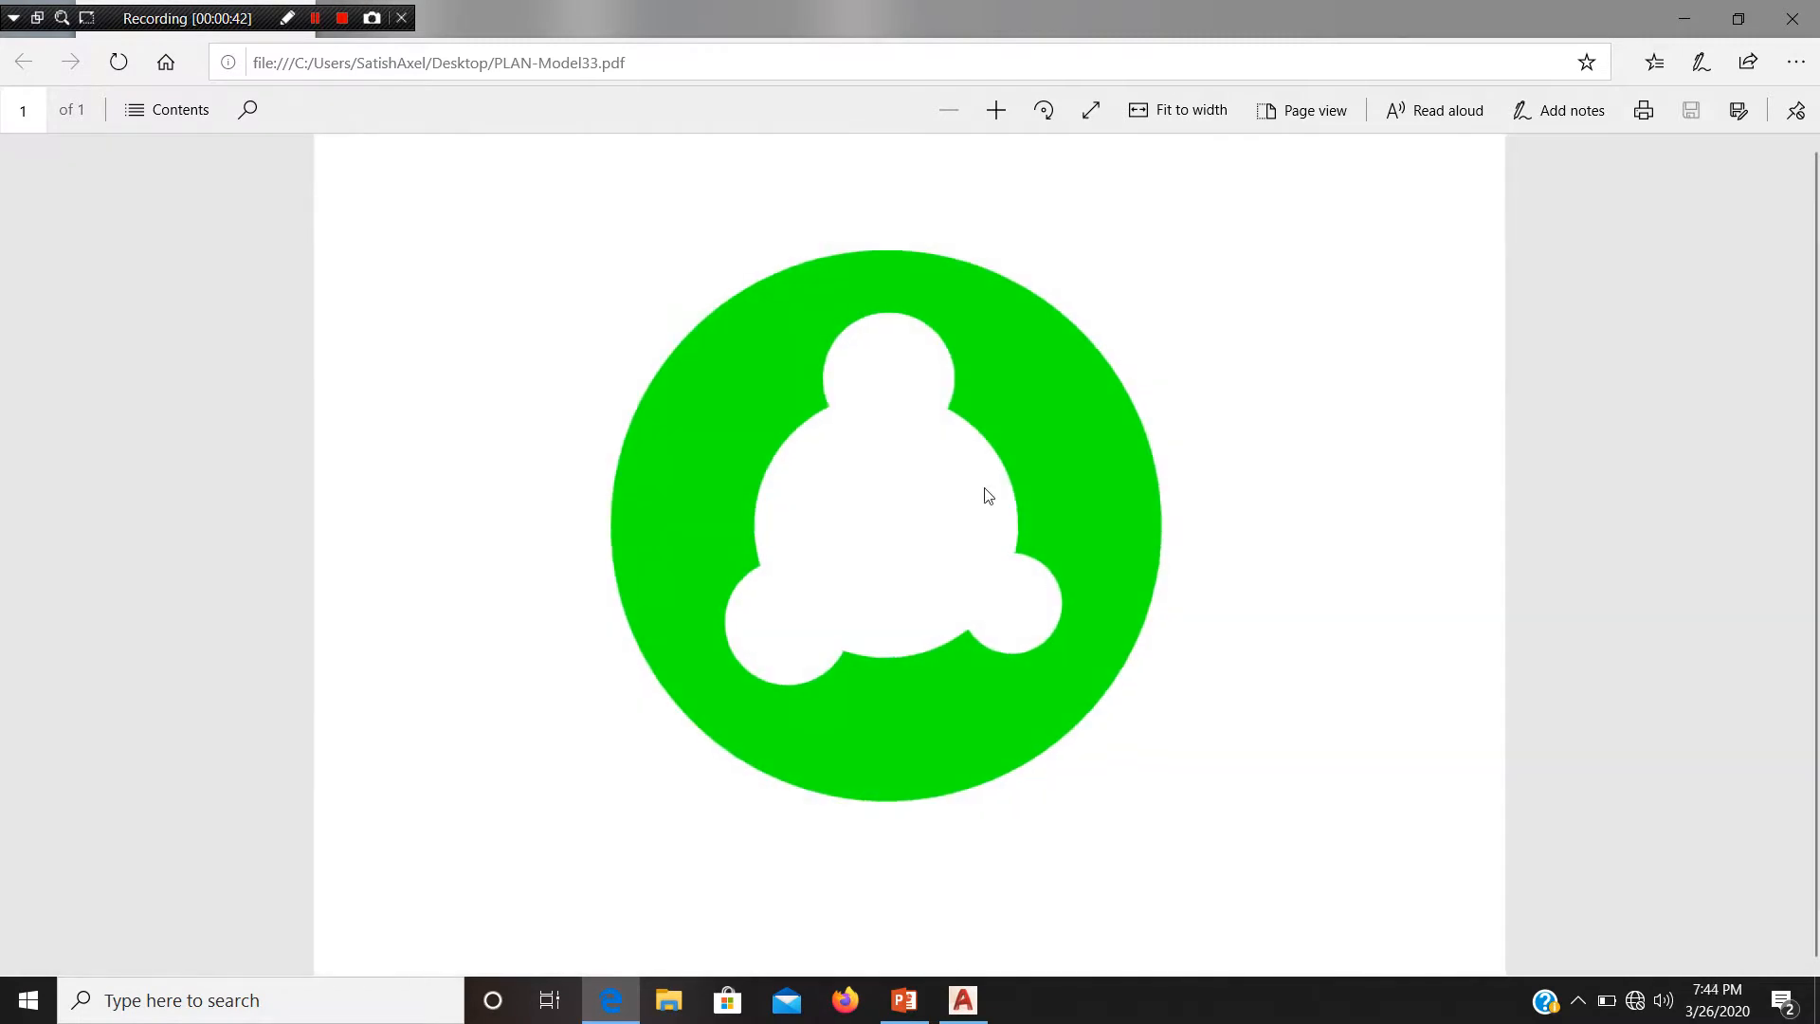
pyautogui.click(1792, 19)
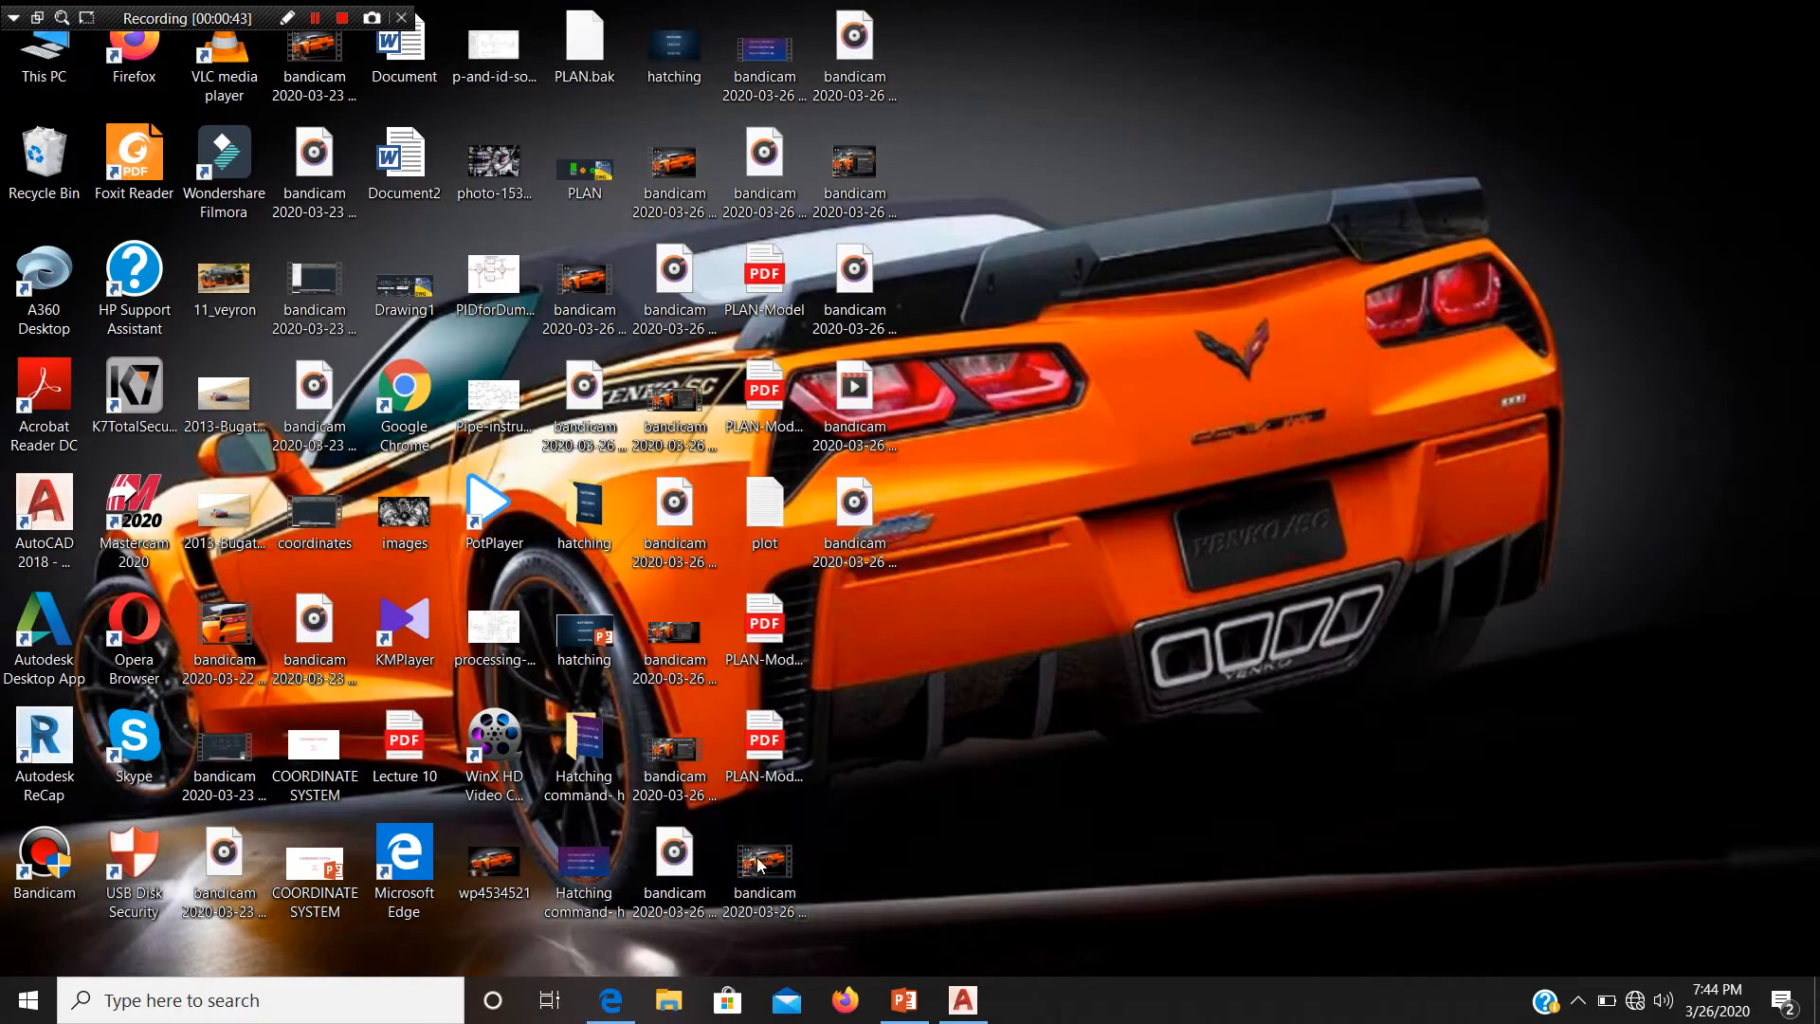
pyautogui.doubleClick(786, 650)
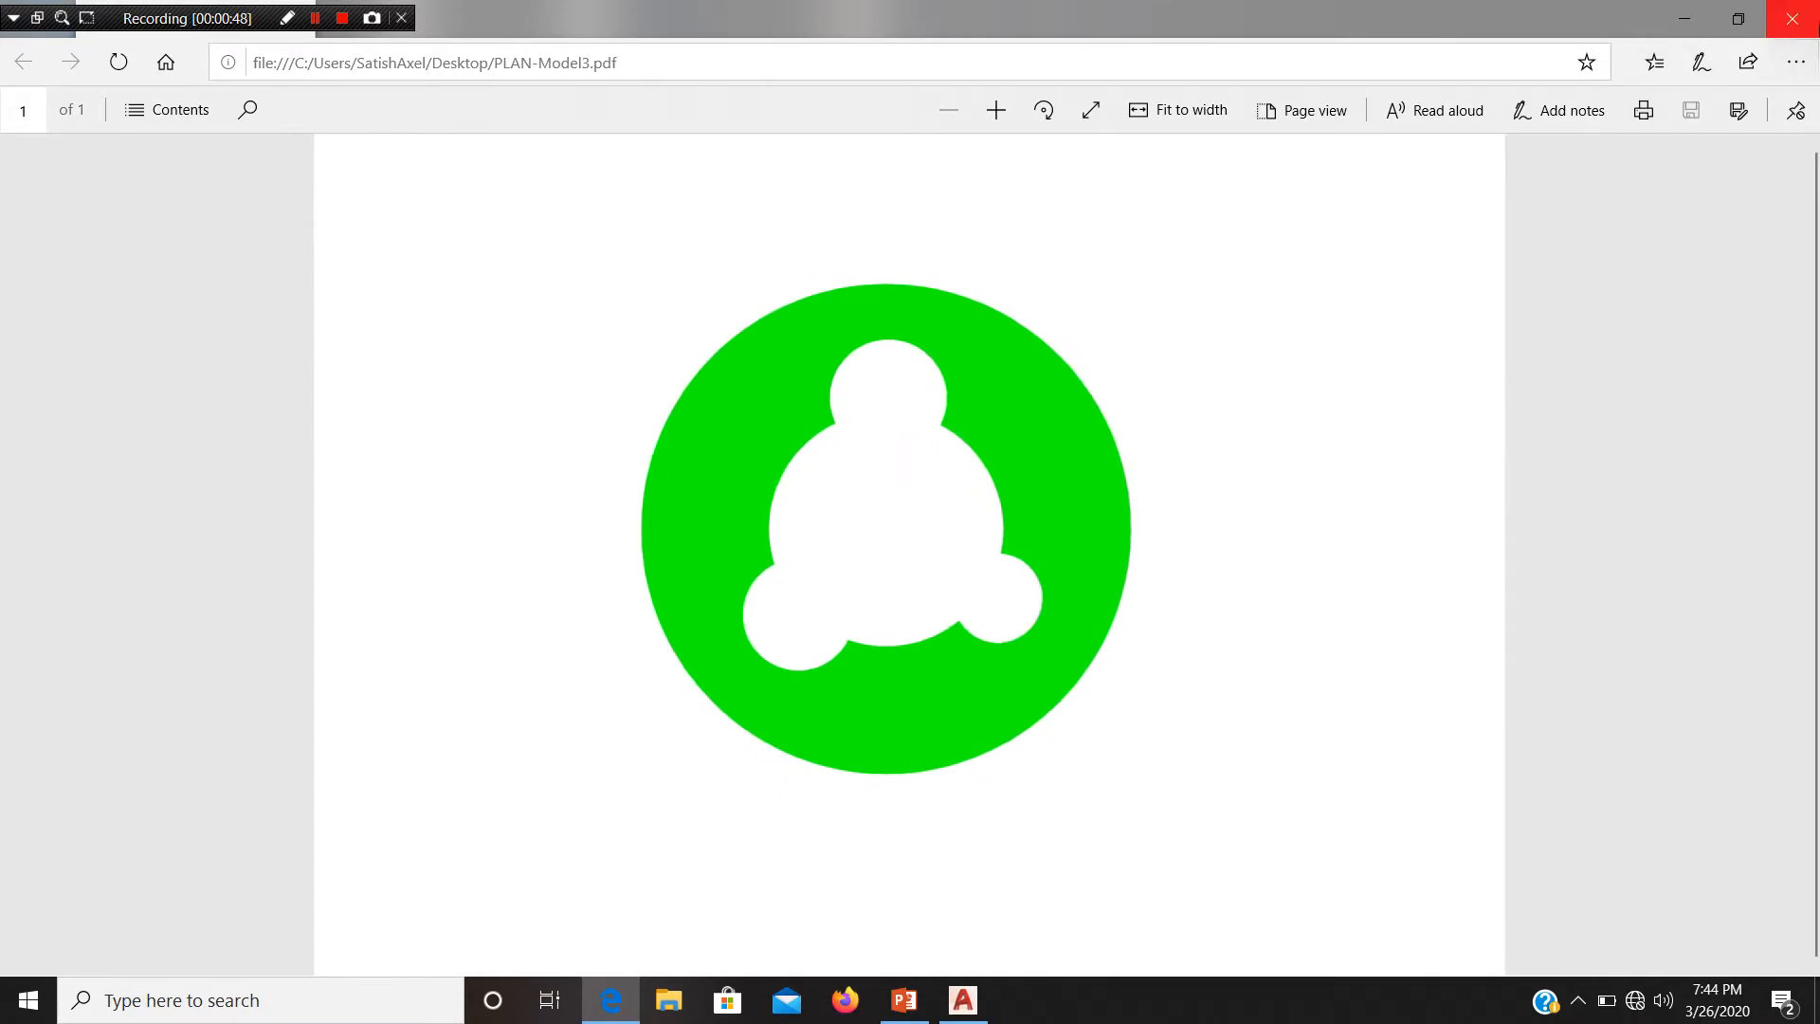
pyautogui.click(1793, 19)
pyautogui.doubleClick(774, 663)
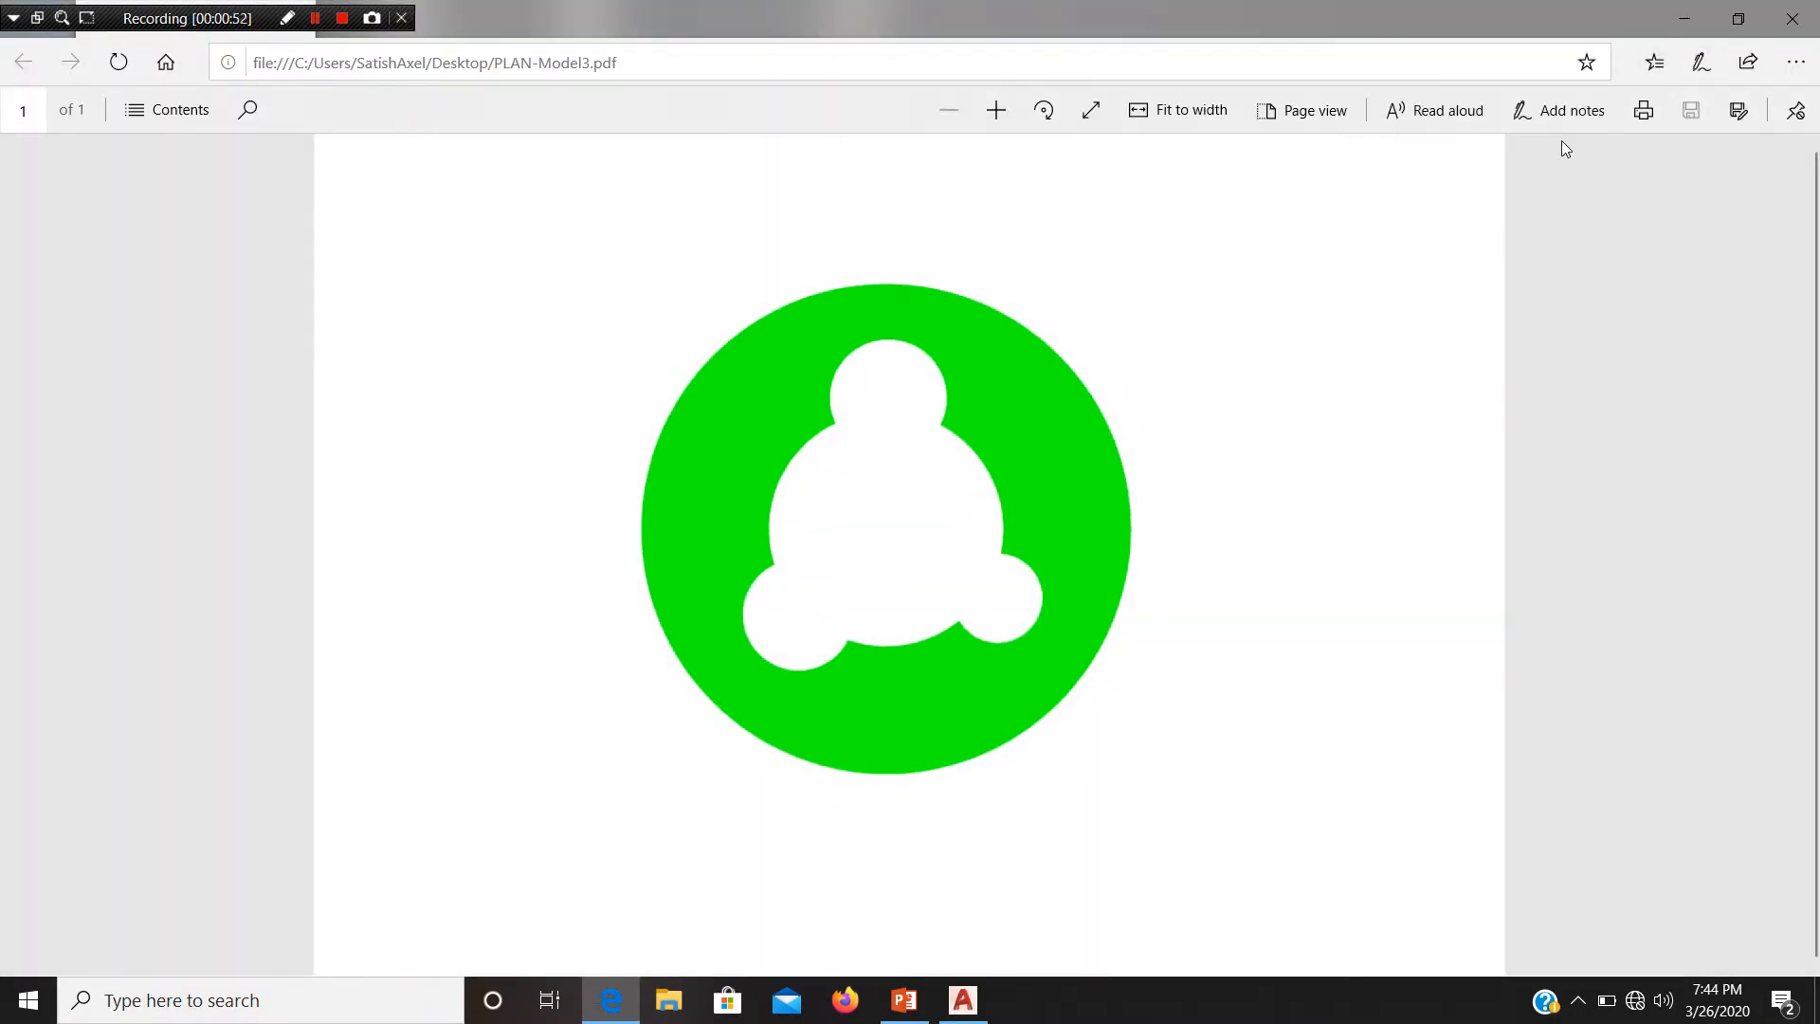
pyautogui.click(1792, 19)
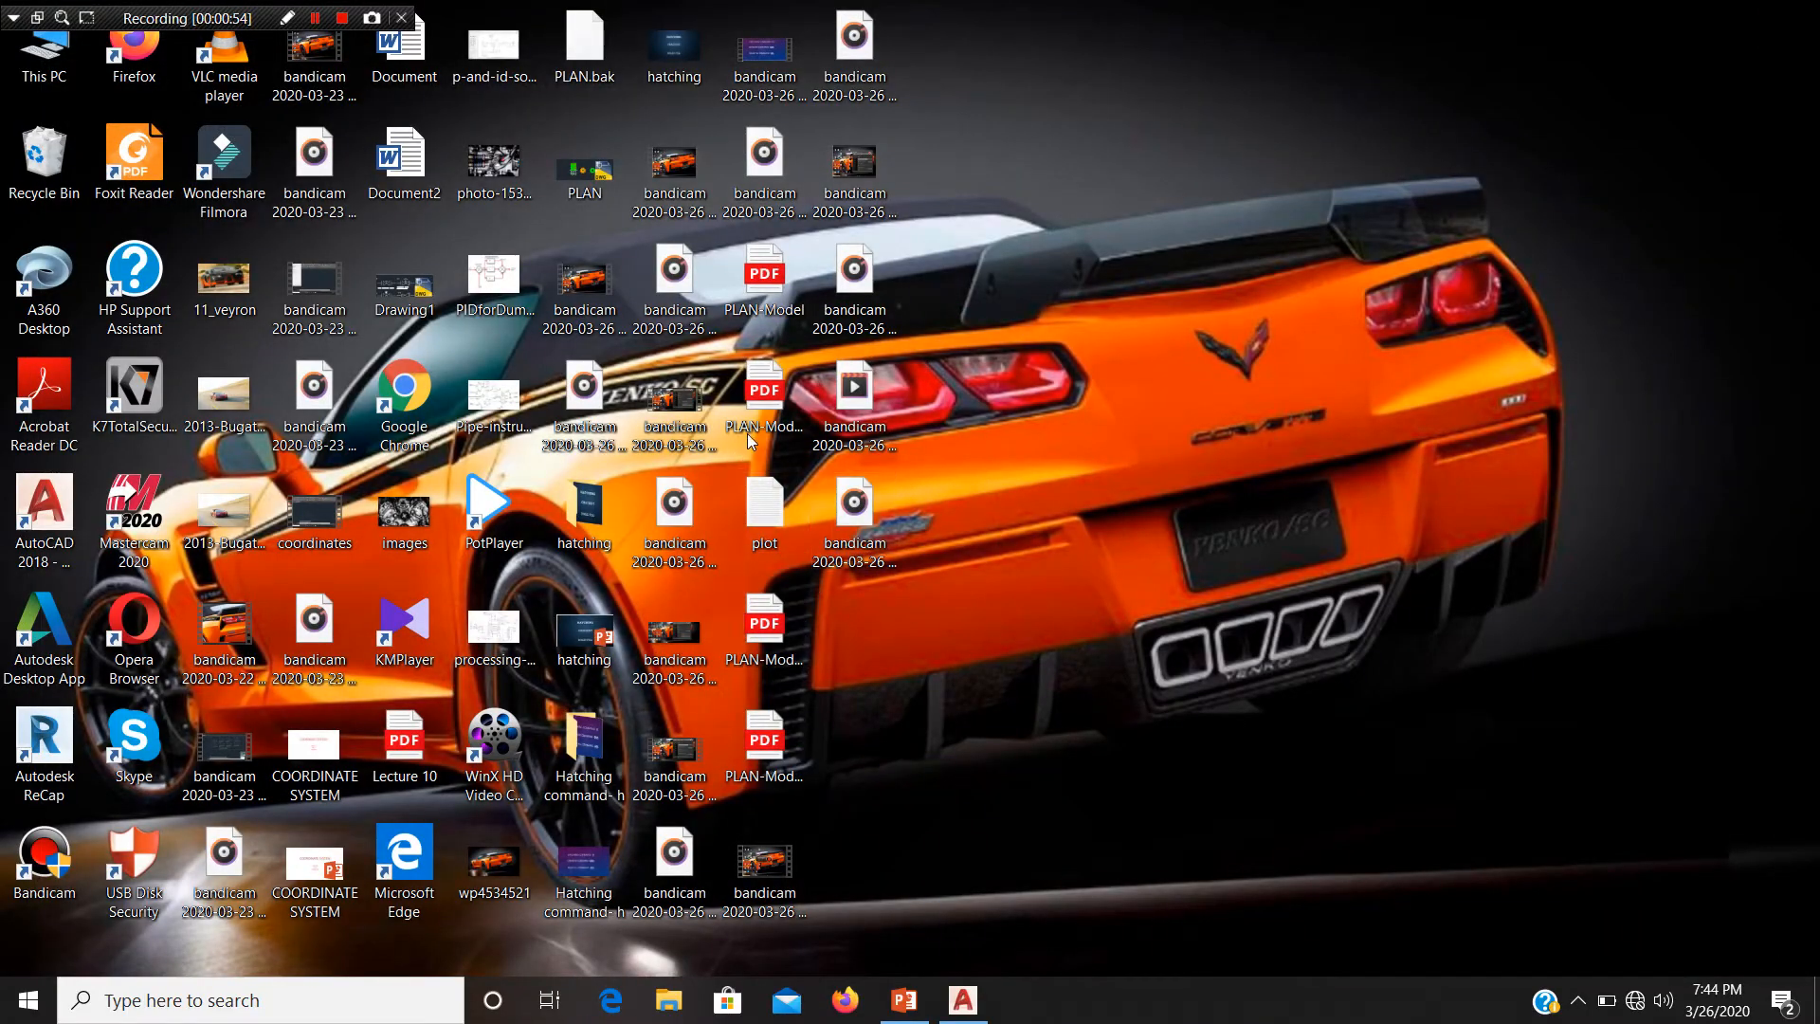
# Step: View the gradient-filled gear in PLAN-Model2.pdf and an enlarged view of the hatched building elevation in PLAN-Model.pdf, closing both files
pyautogui.doubleClick(764, 403)
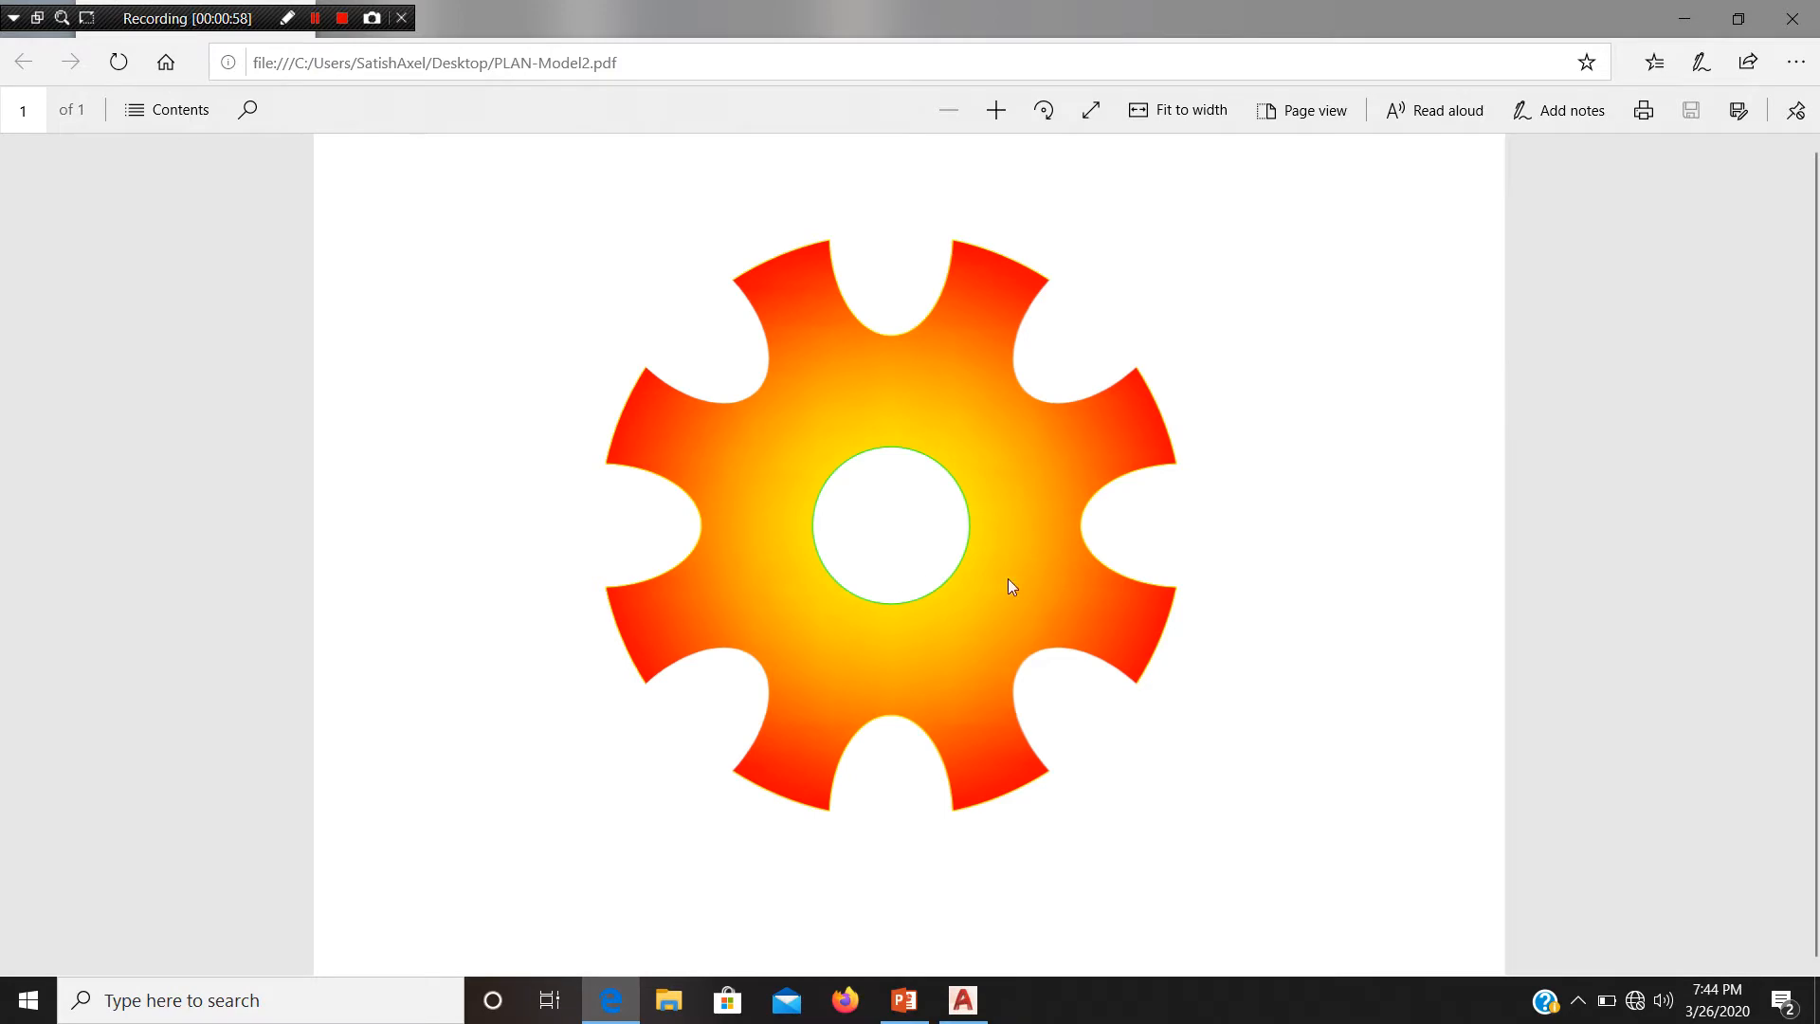
pyautogui.click(1792, 19)
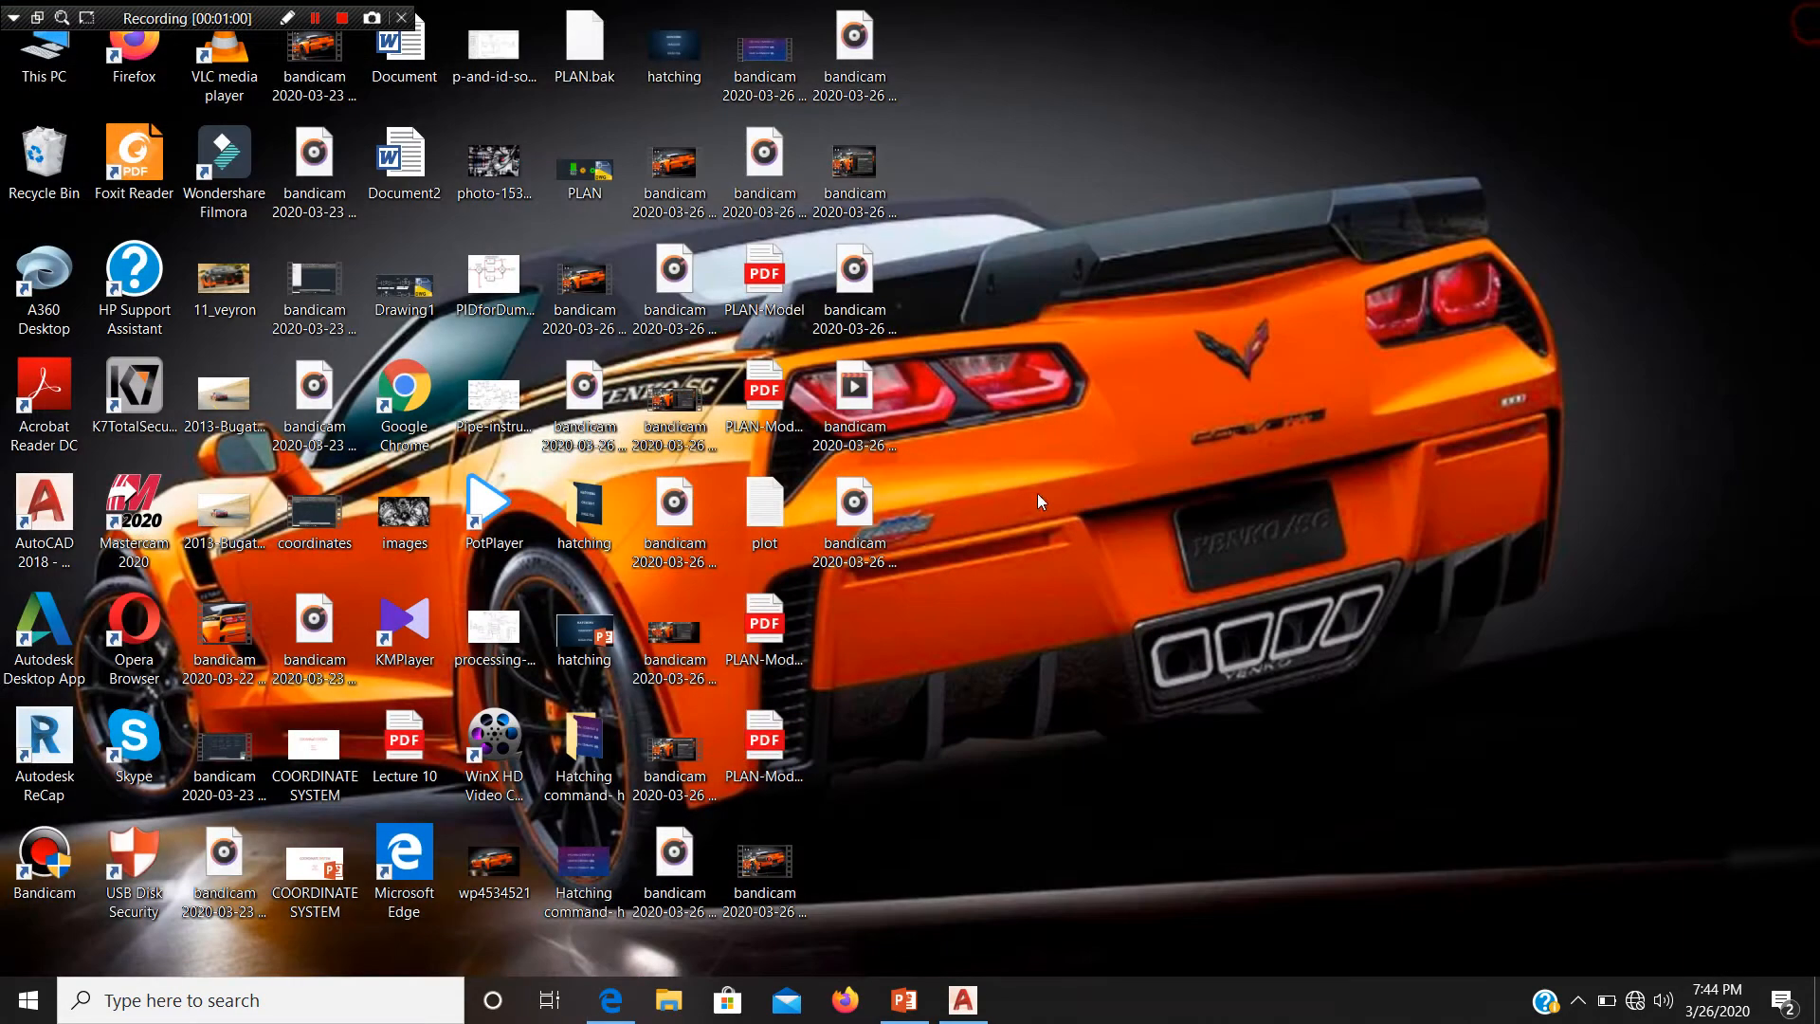
pyautogui.doubleClick(774, 289)
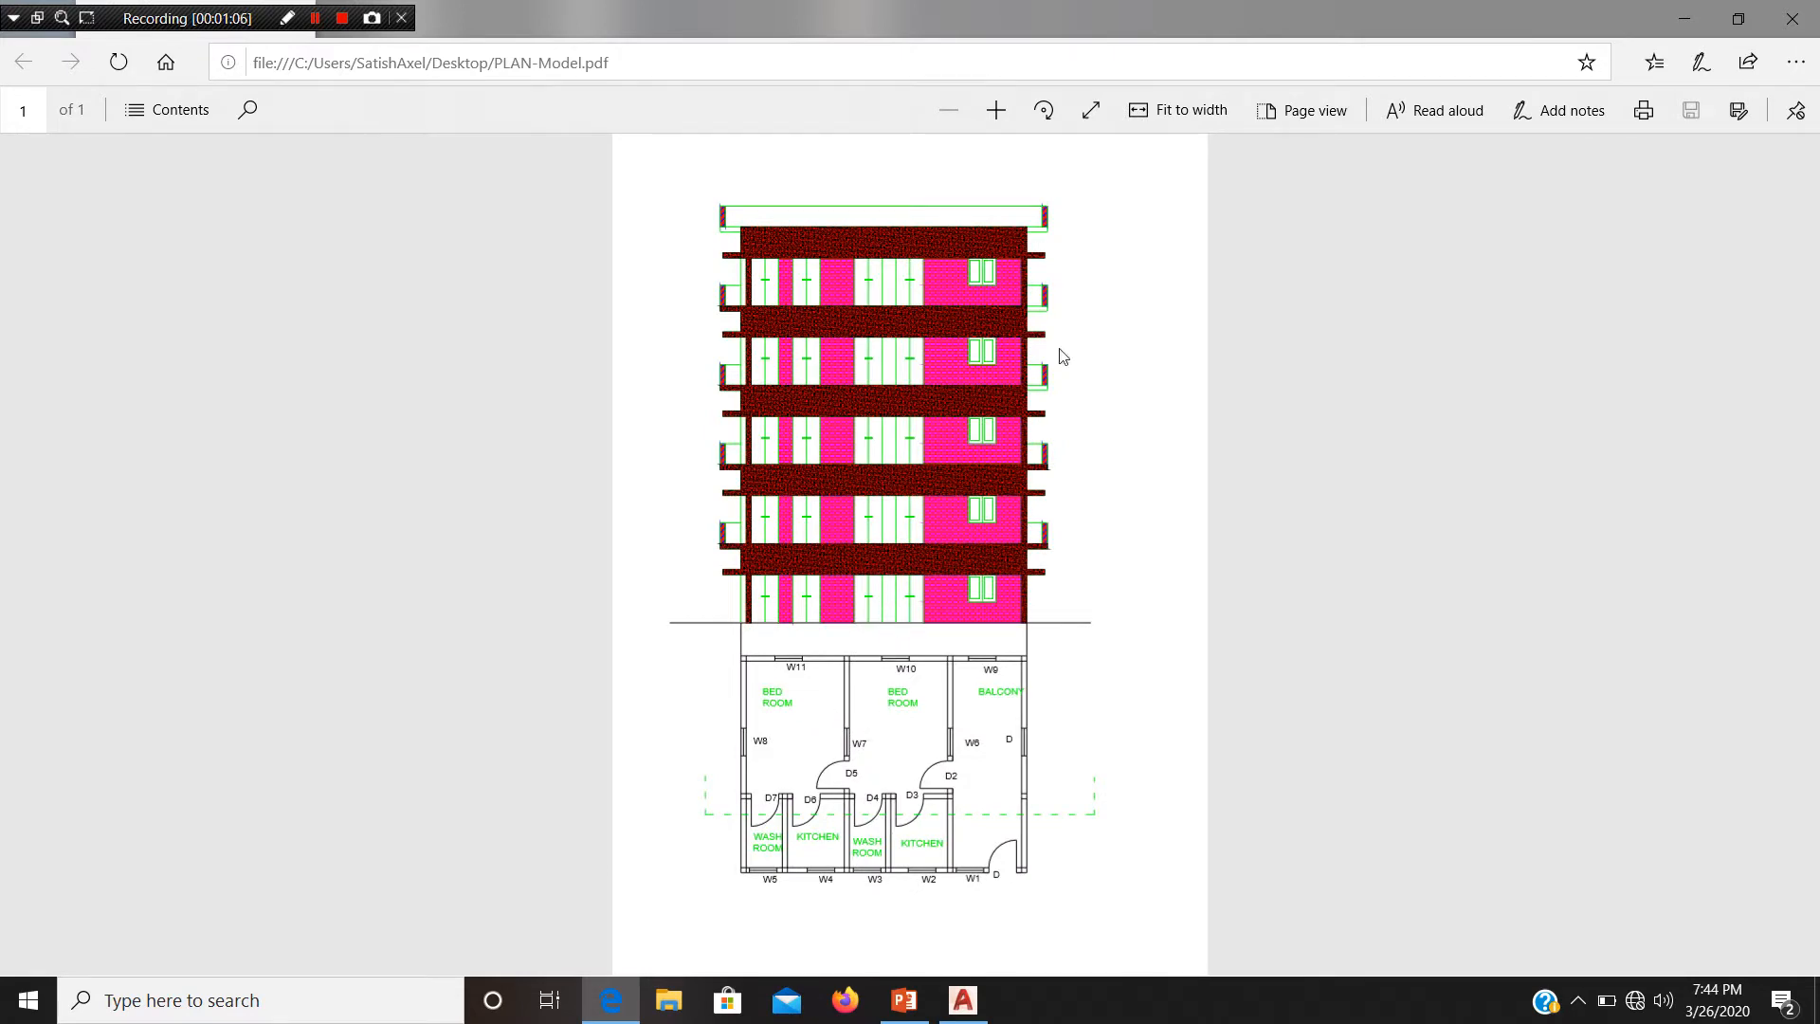
pyautogui.click(1474, 754)
pyautogui.click(997, 111)
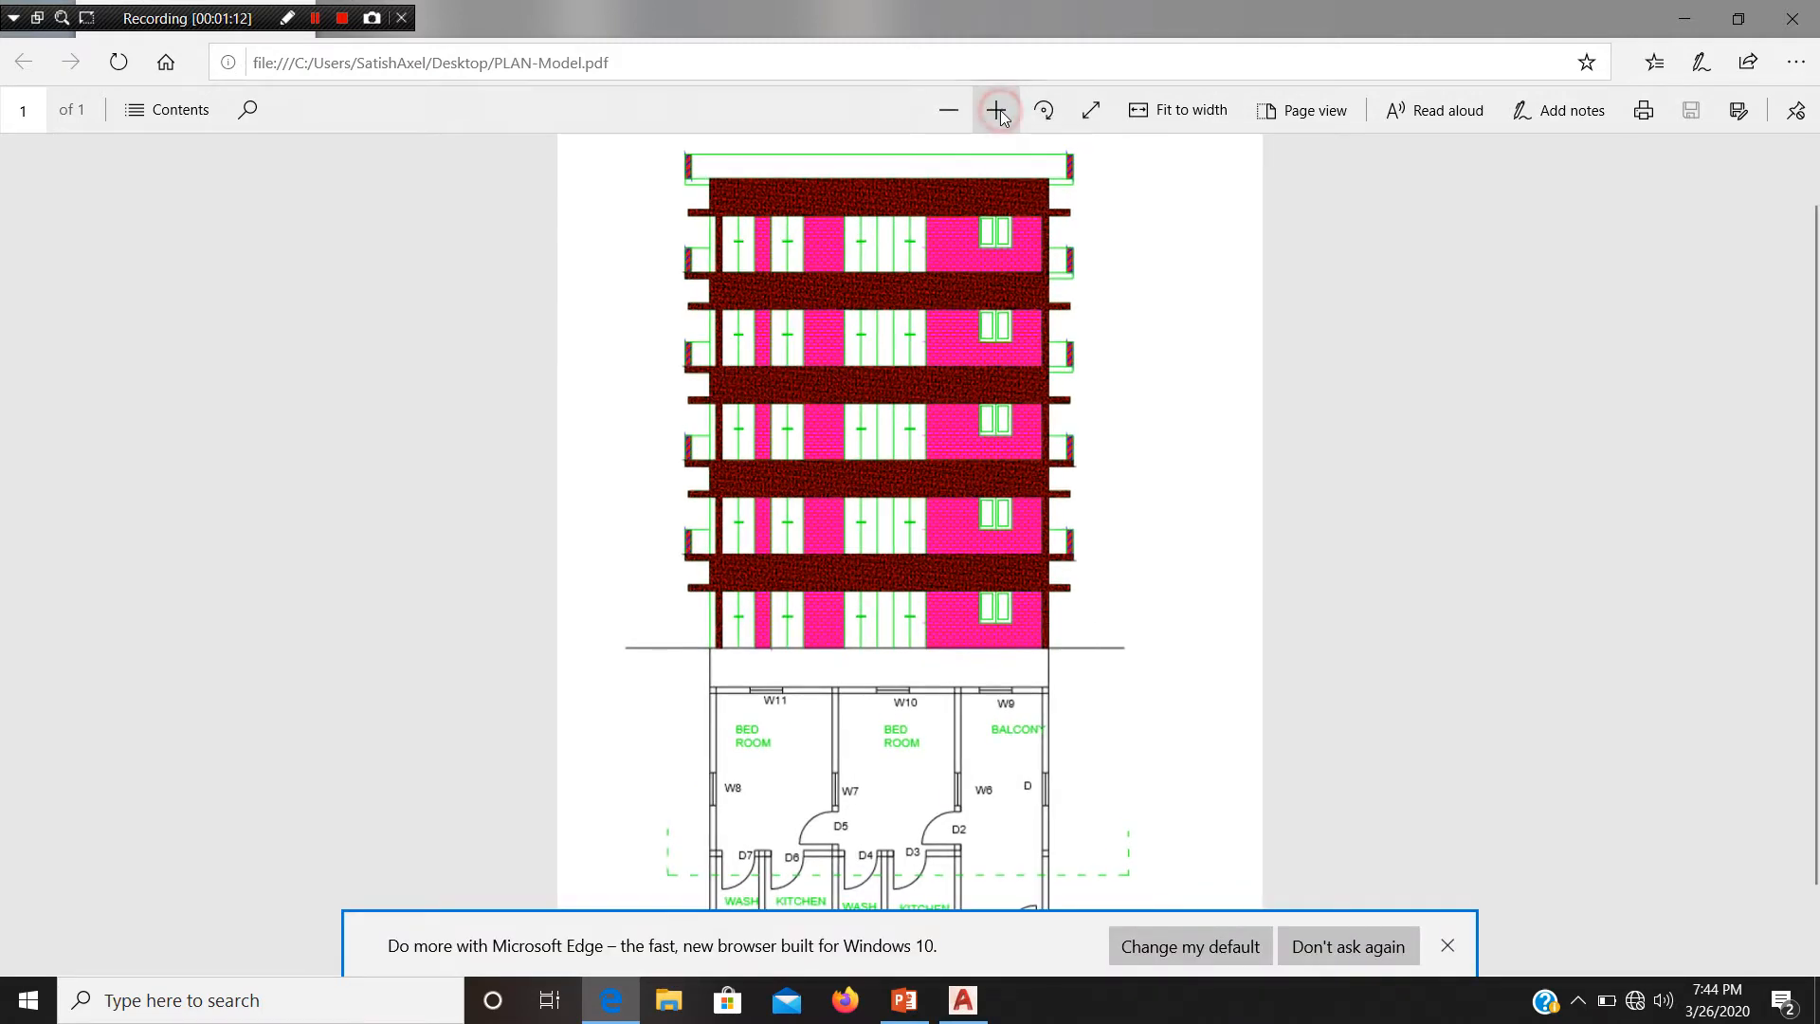
pyautogui.click(997, 110)
pyautogui.click(997, 110)
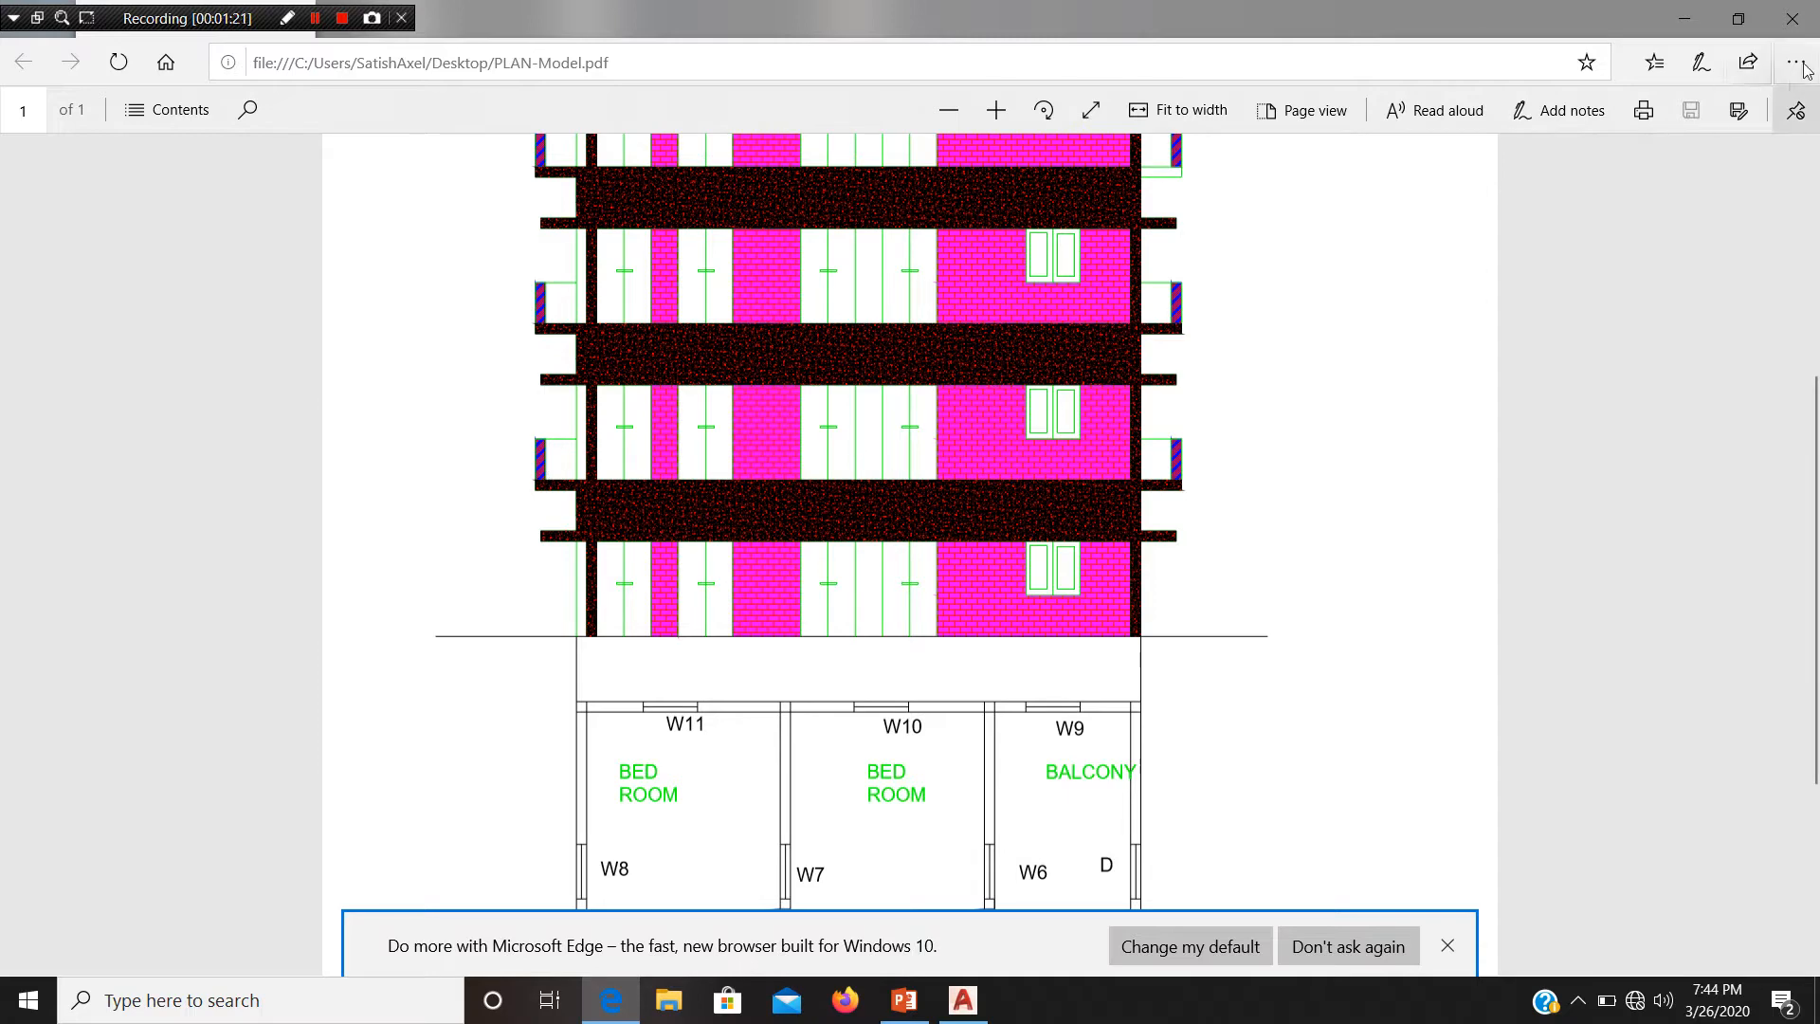
pyautogui.click(1792, 18)
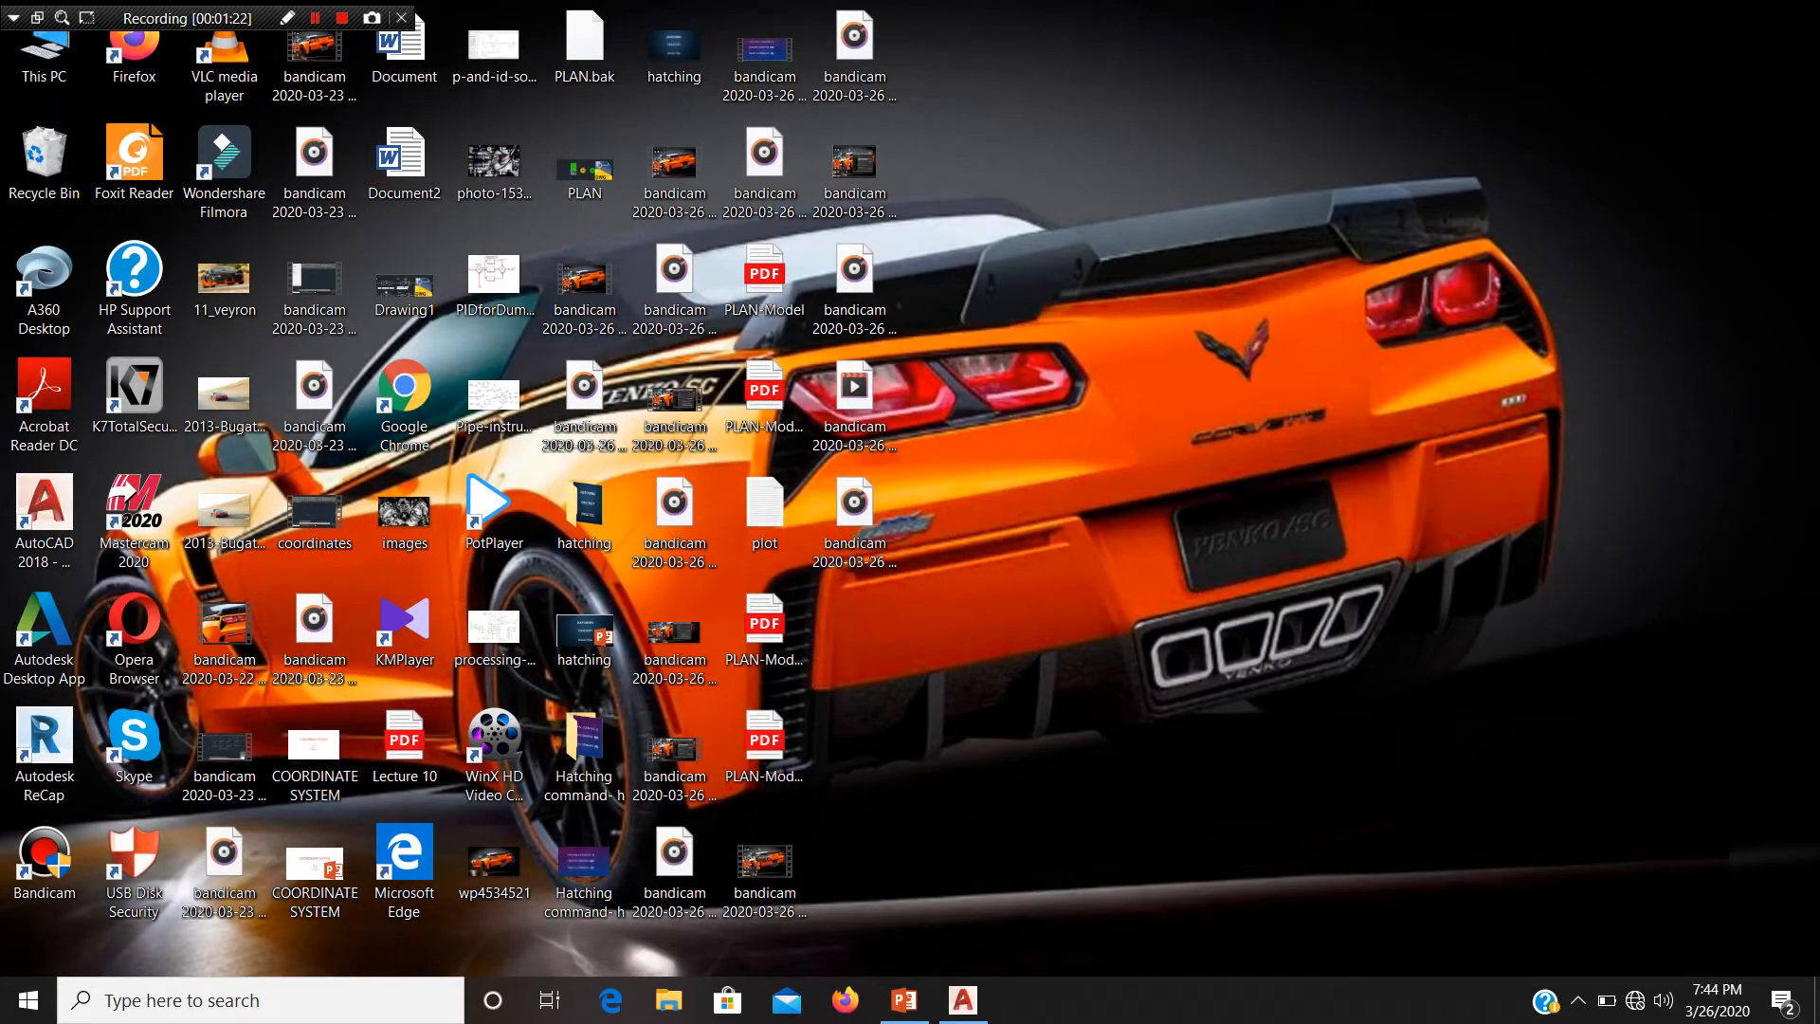
# Step: Switch back to AutoCAD and examine the brick and concrete-like hatching on the finished building elevation
pyautogui.click(962, 999)
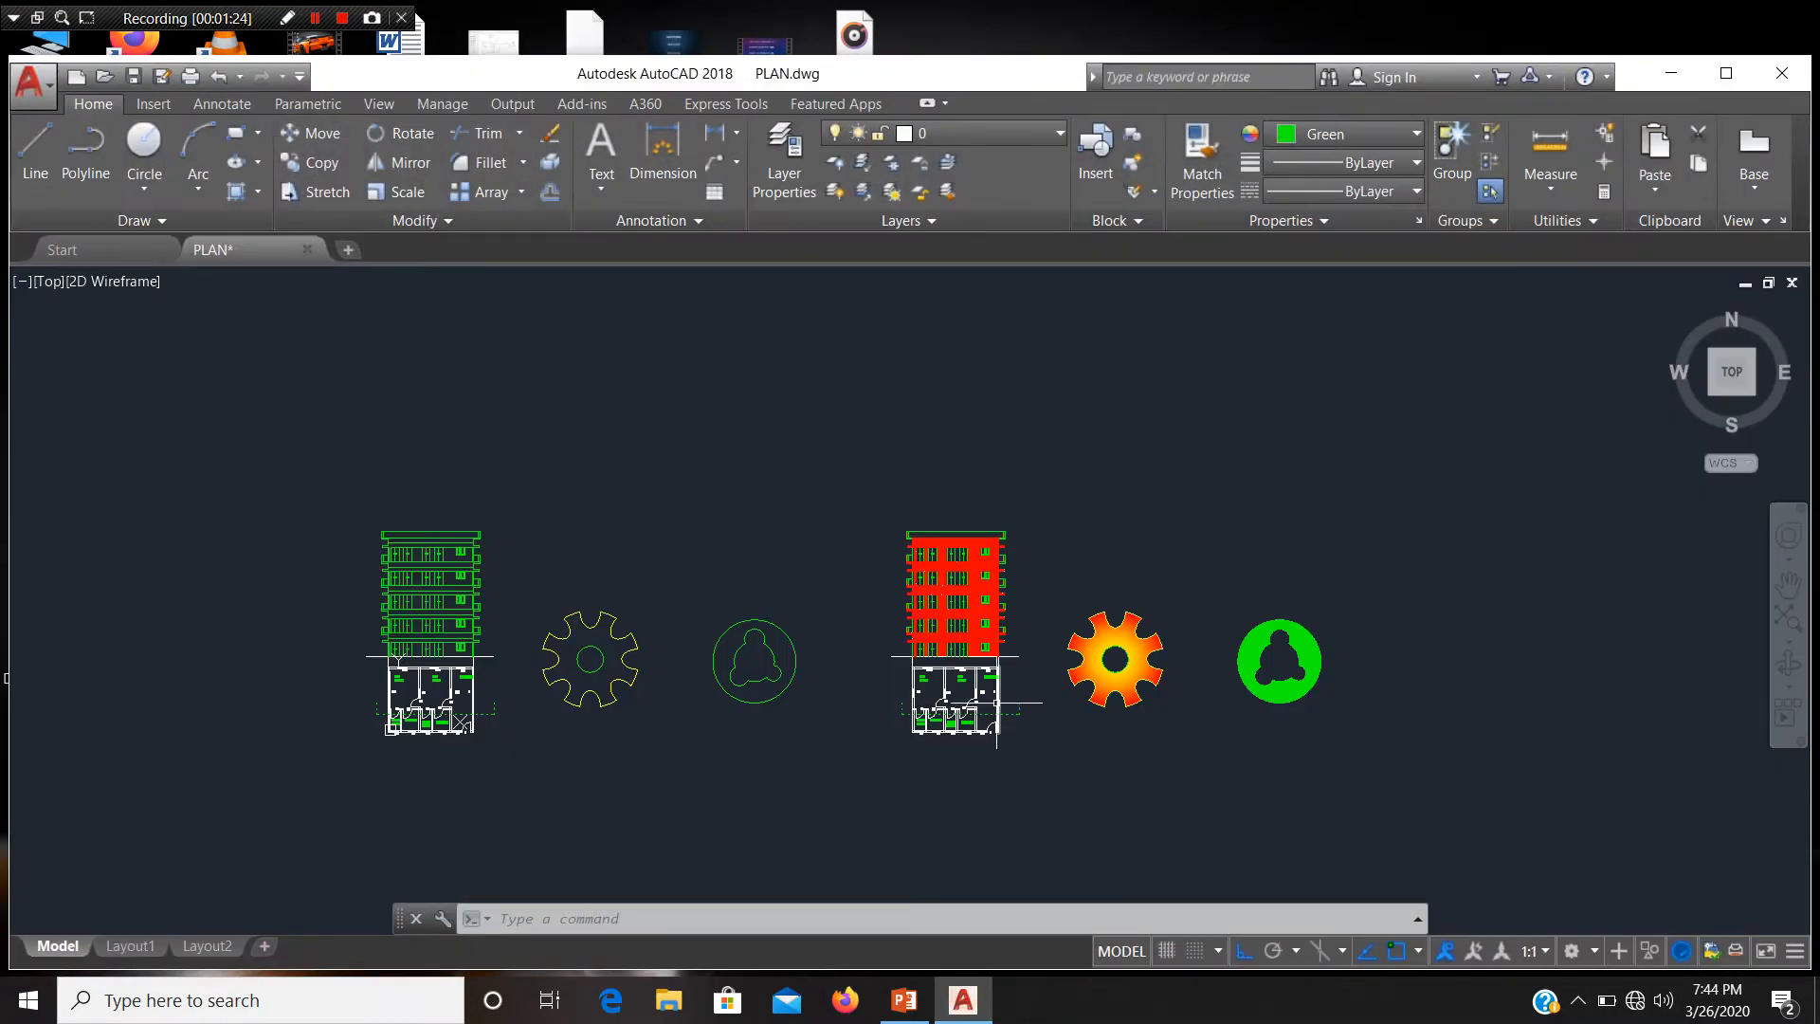
pyautogui.scroll(5, 996, 702)
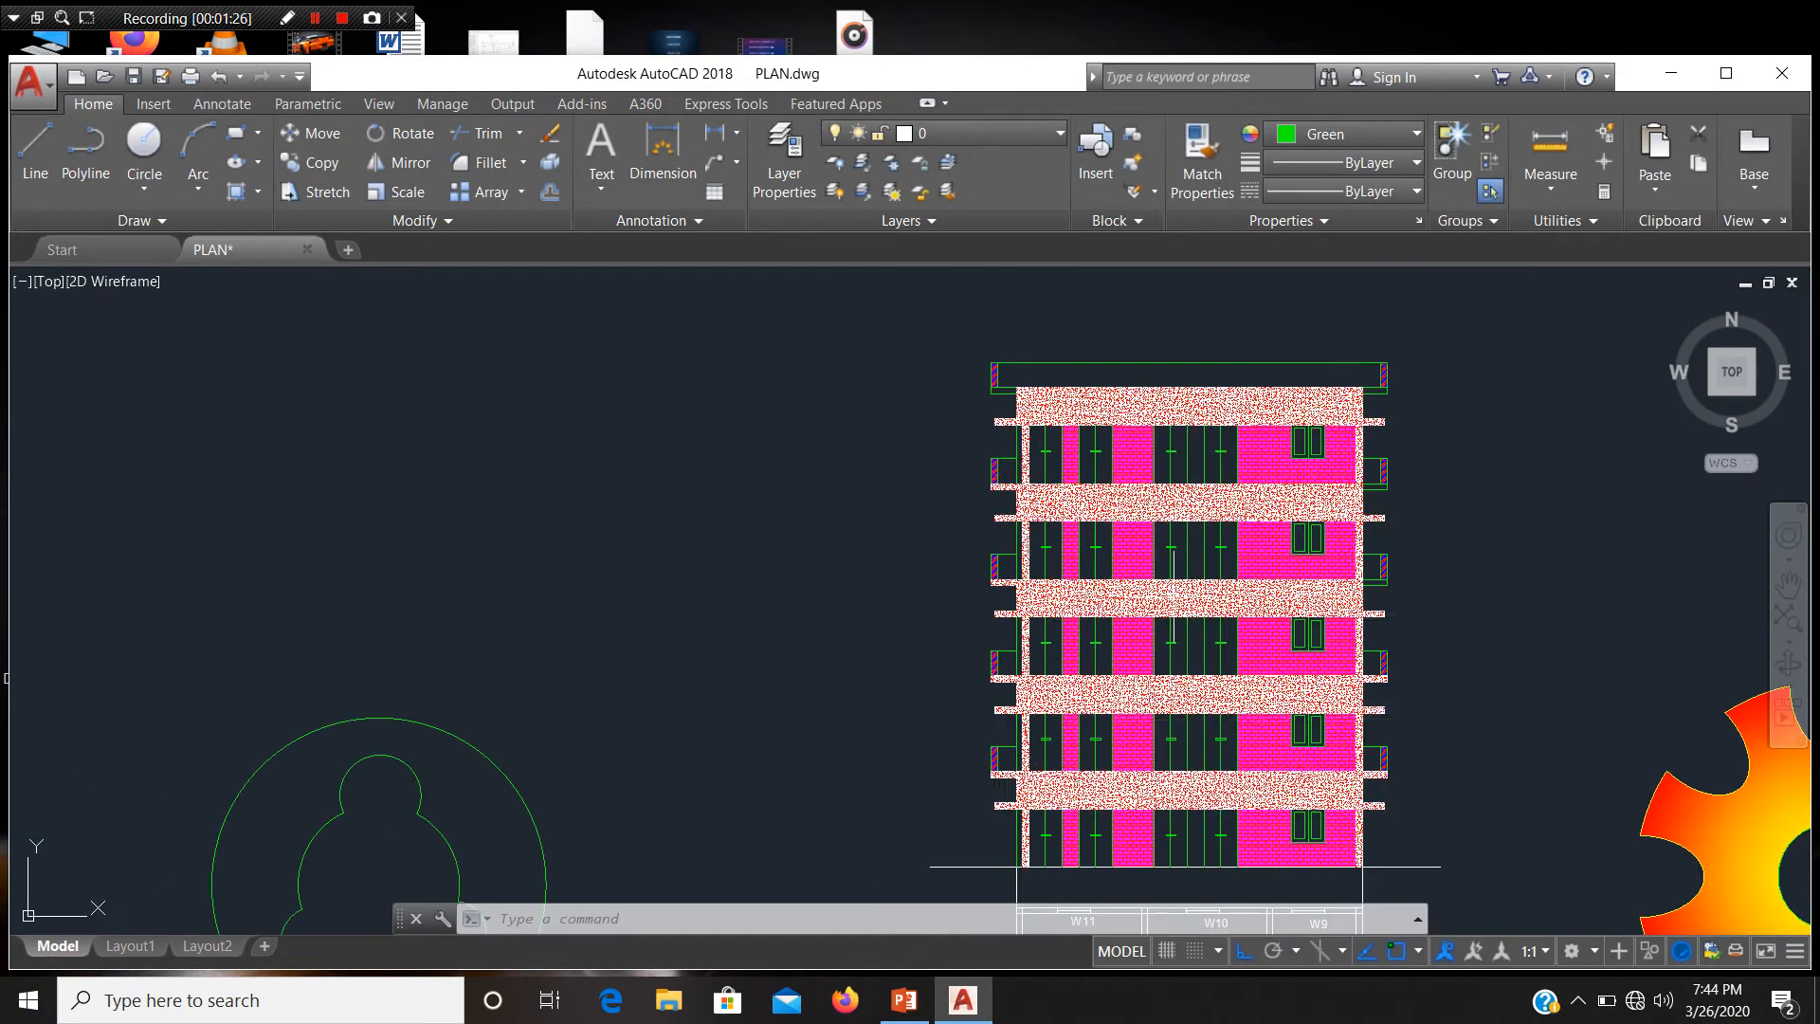
pyautogui.scroll(3, 1099, 426)
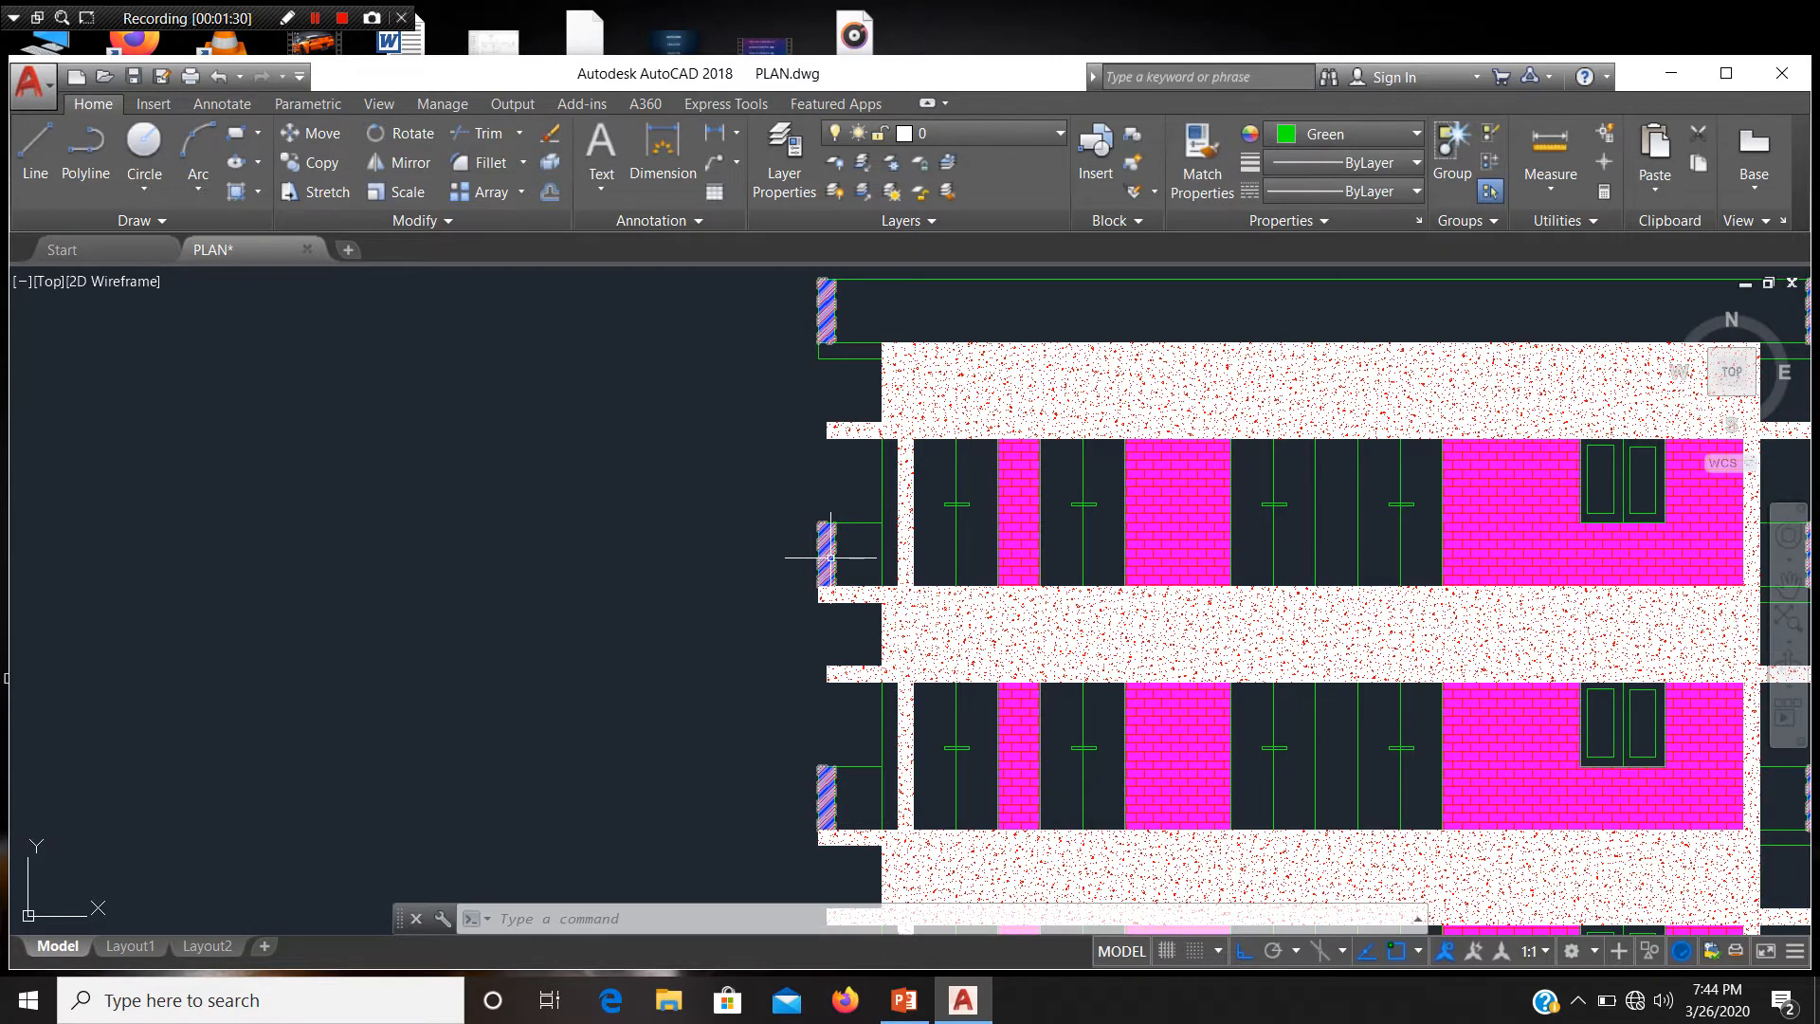
pyautogui.scroll(-5, 1225, 448)
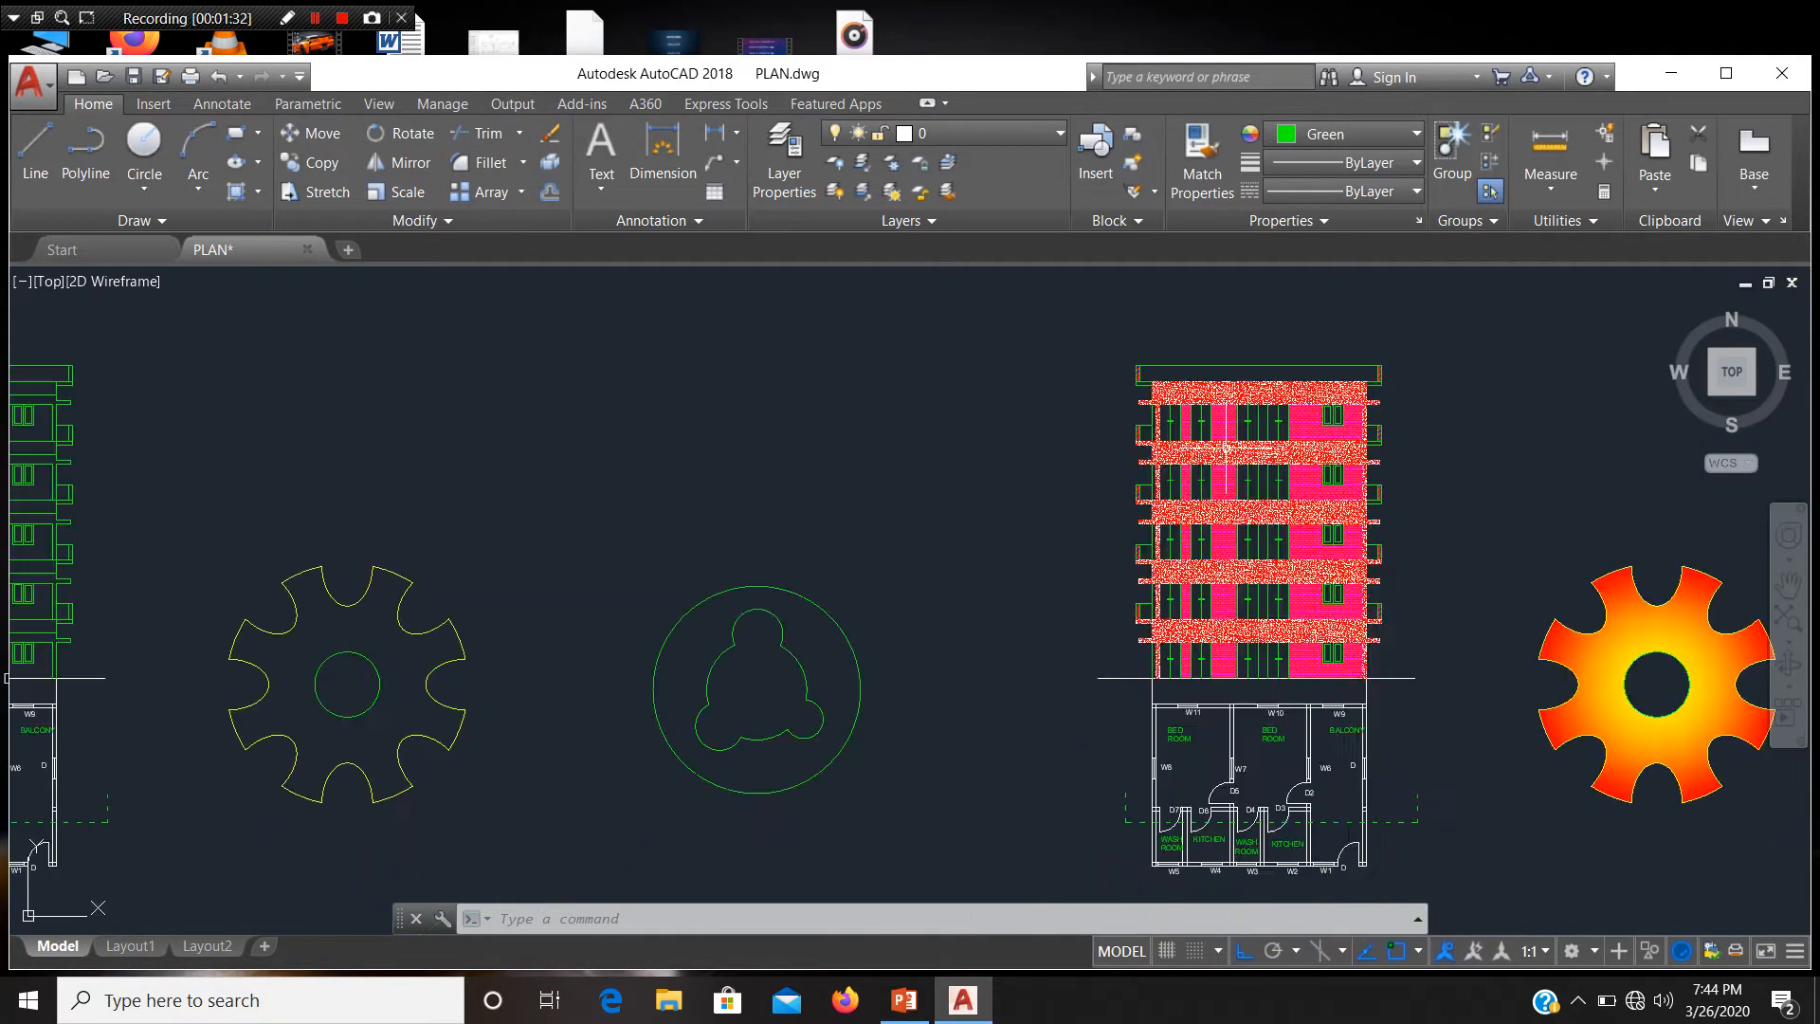
pyautogui.scroll(-2, 1320, 555)
# Step: Start a hatch on the unhatched elevation and pick the ground floor's wall around the window and its wide middle wall panel
pyautogui.scroll(4, 649, 476)
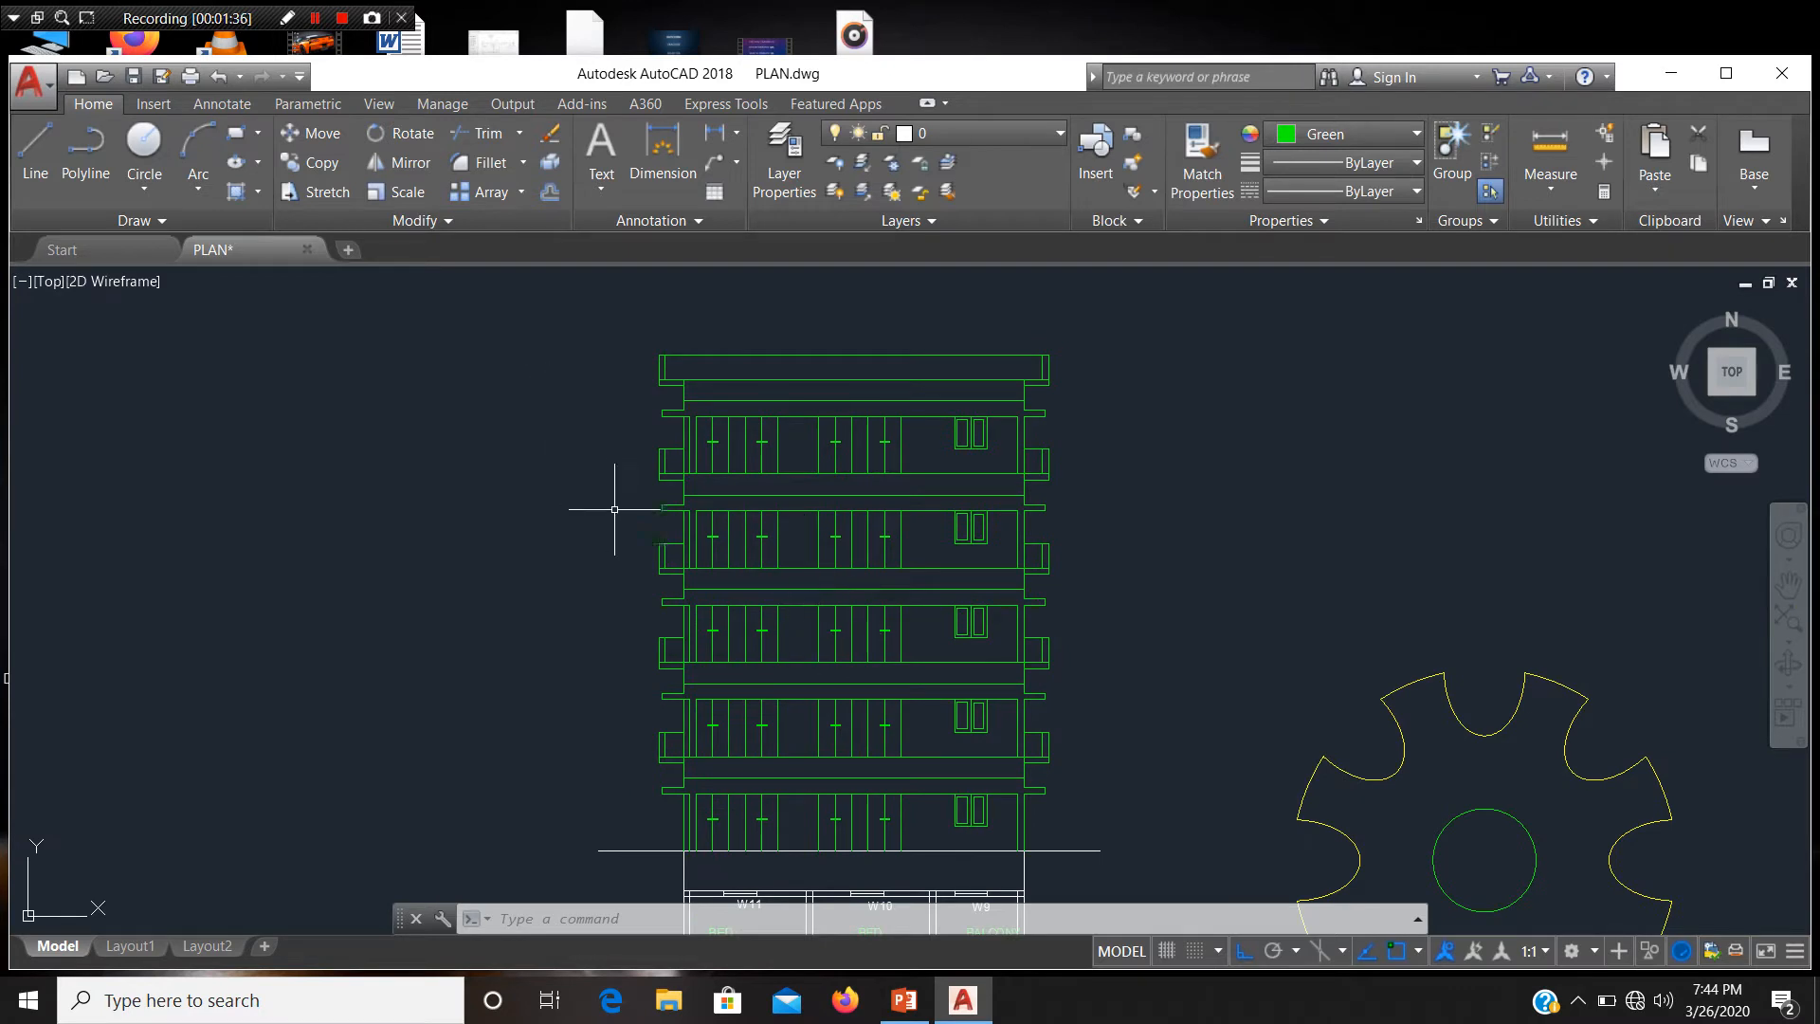
pyautogui.moveTo(322, 252)
pyautogui.write('h')
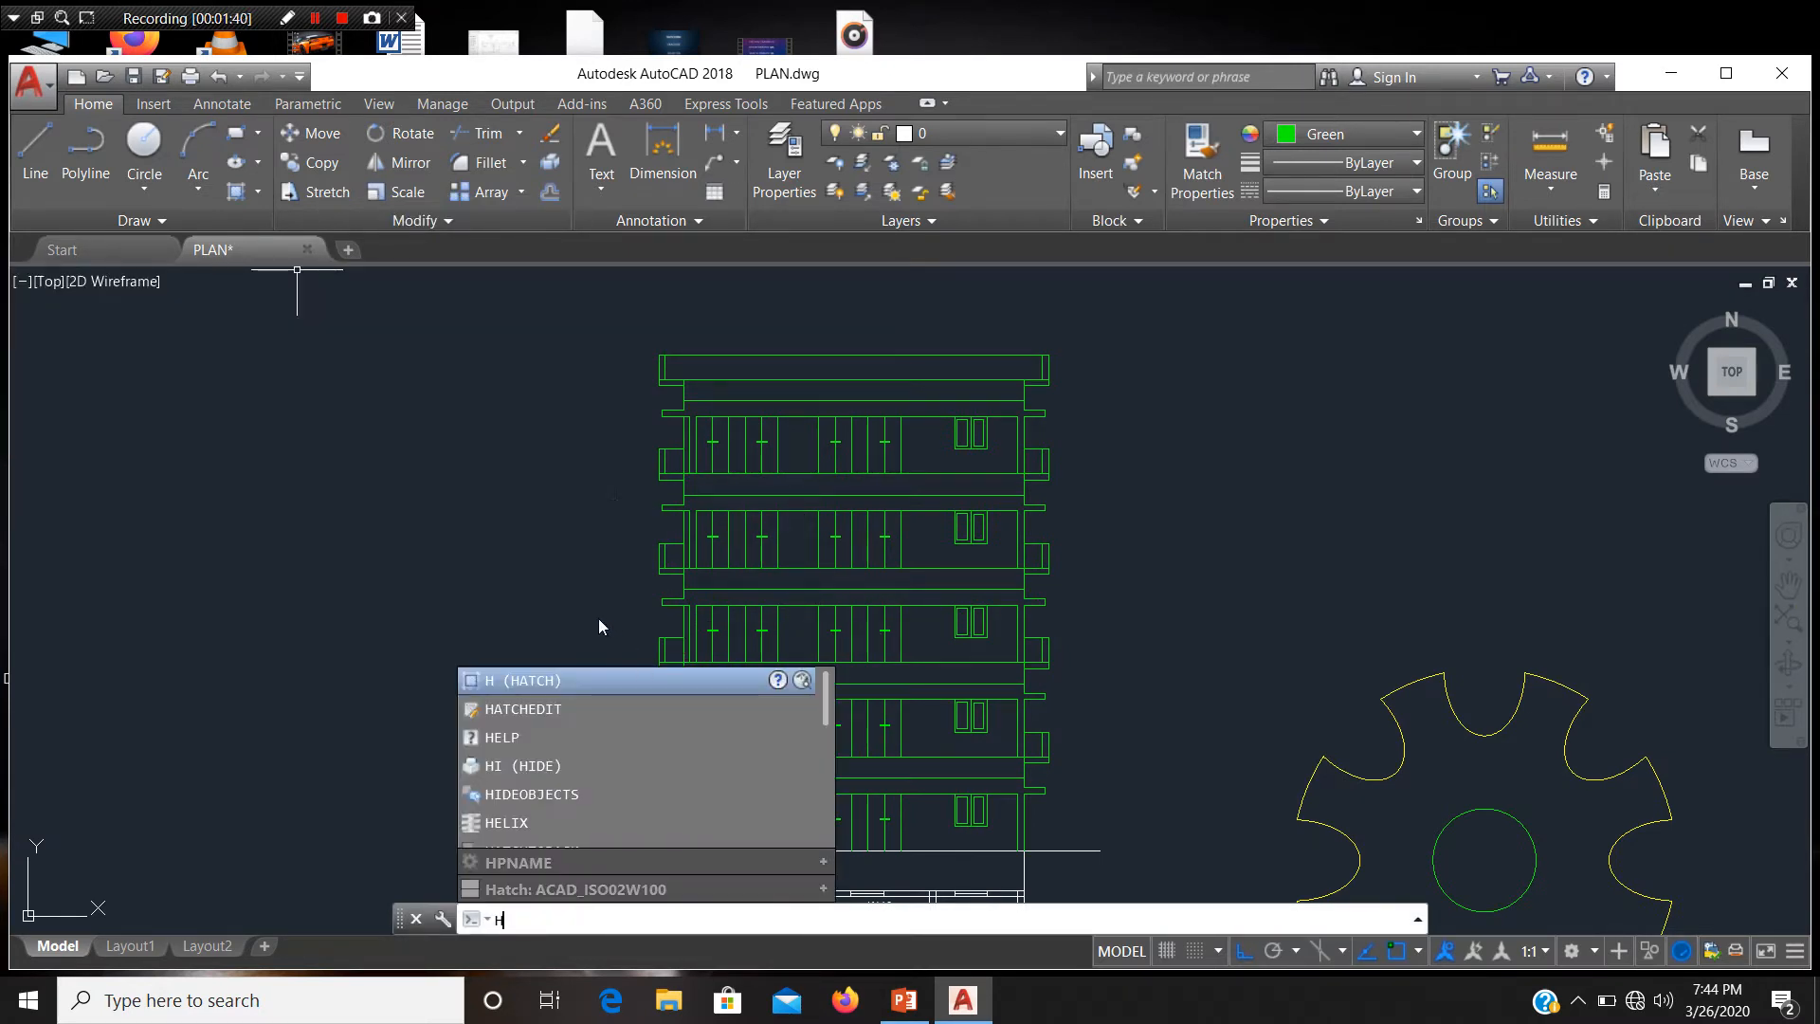
pyautogui.press('Return')
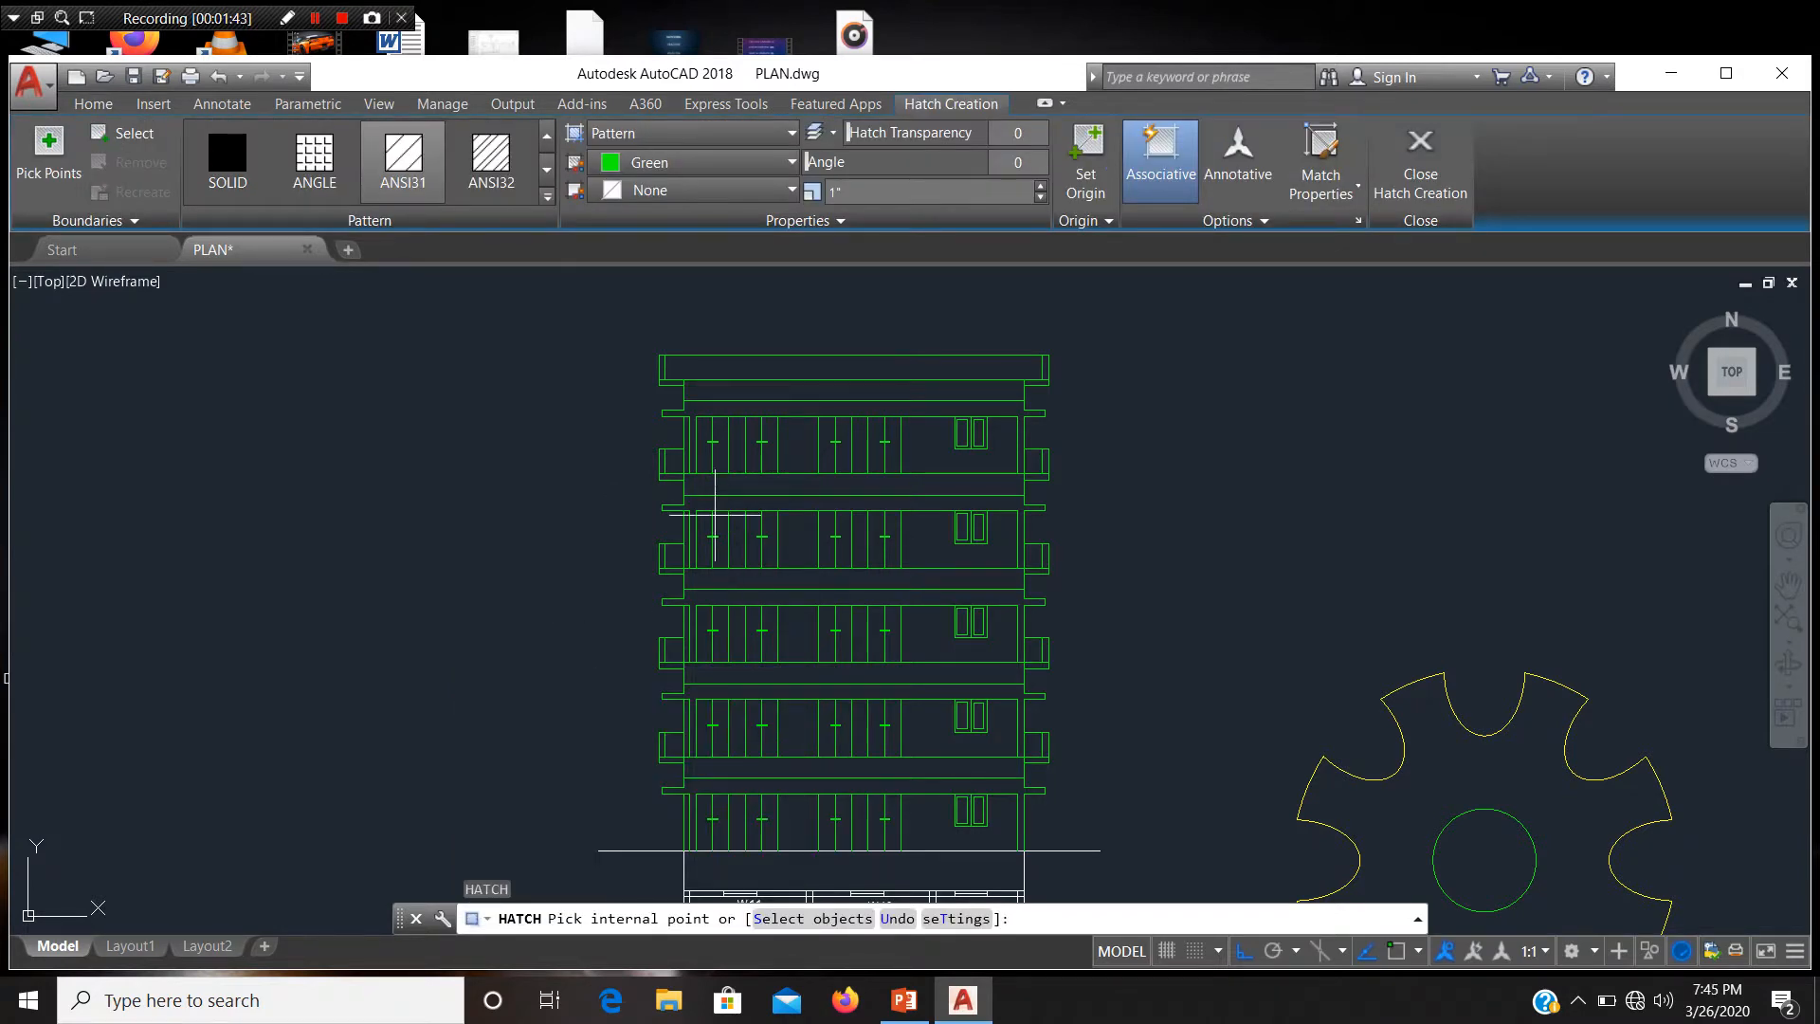
pyautogui.moveTo(743, 540); pyautogui.dragTo(764, 480, button='middle')
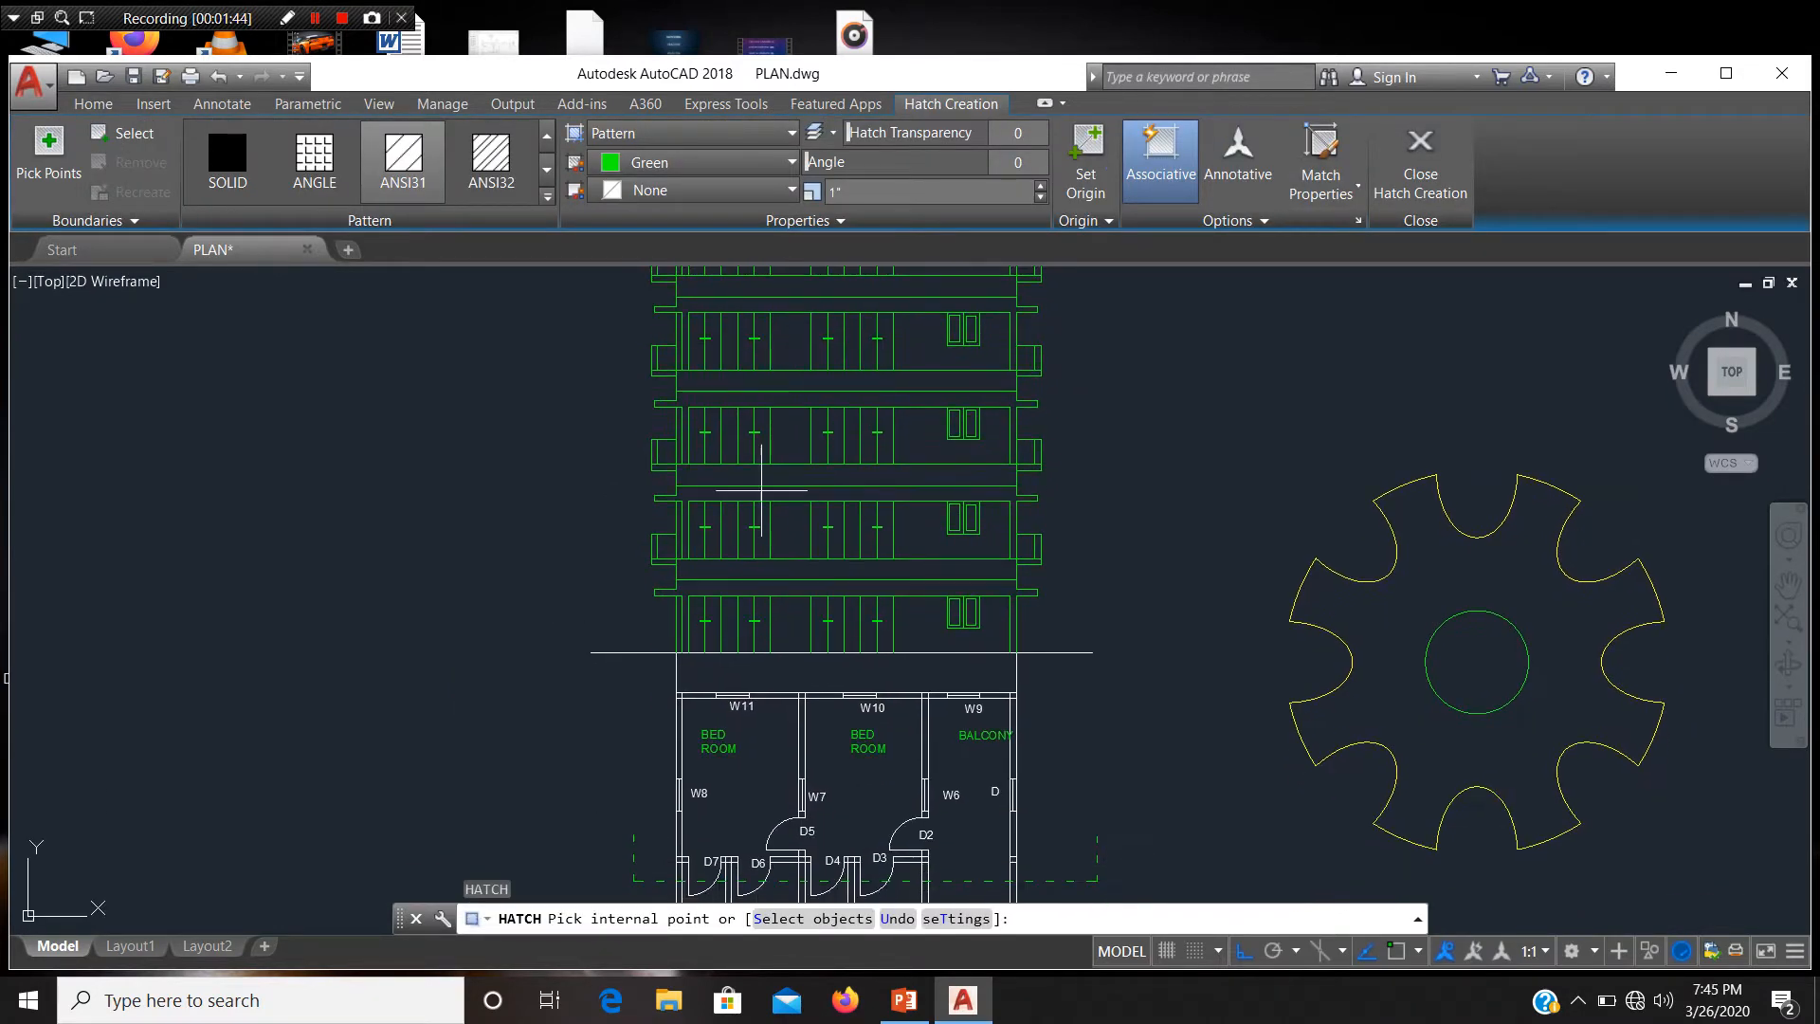
pyautogui.scroll(3, 915, 630)
pyautogui.click(914, 631)
pyautogui.click(589, 625)
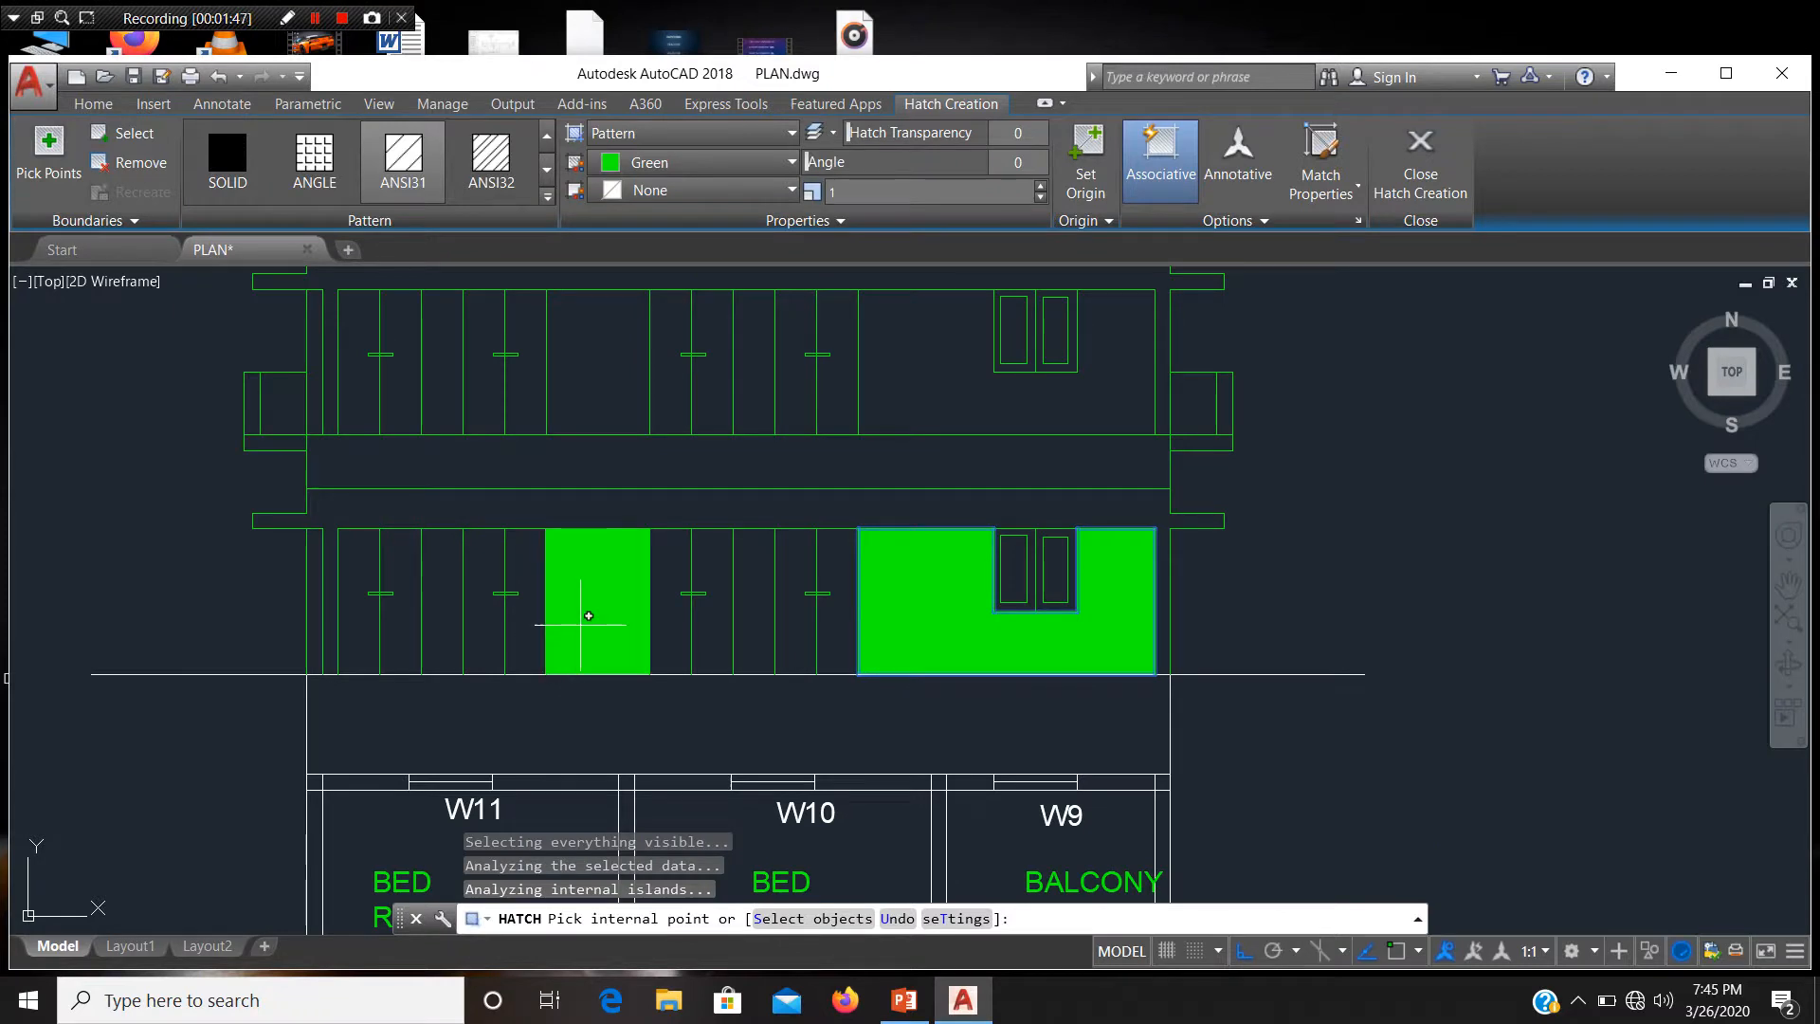
# Step: Add the window wall and wide middle panel of the second and third storeys from the ground to the hatch
pyautogui.moveTo(629, 594); pyautogui.dragTo(654, 801, button='middle')
pyautogui.click(927, 567)
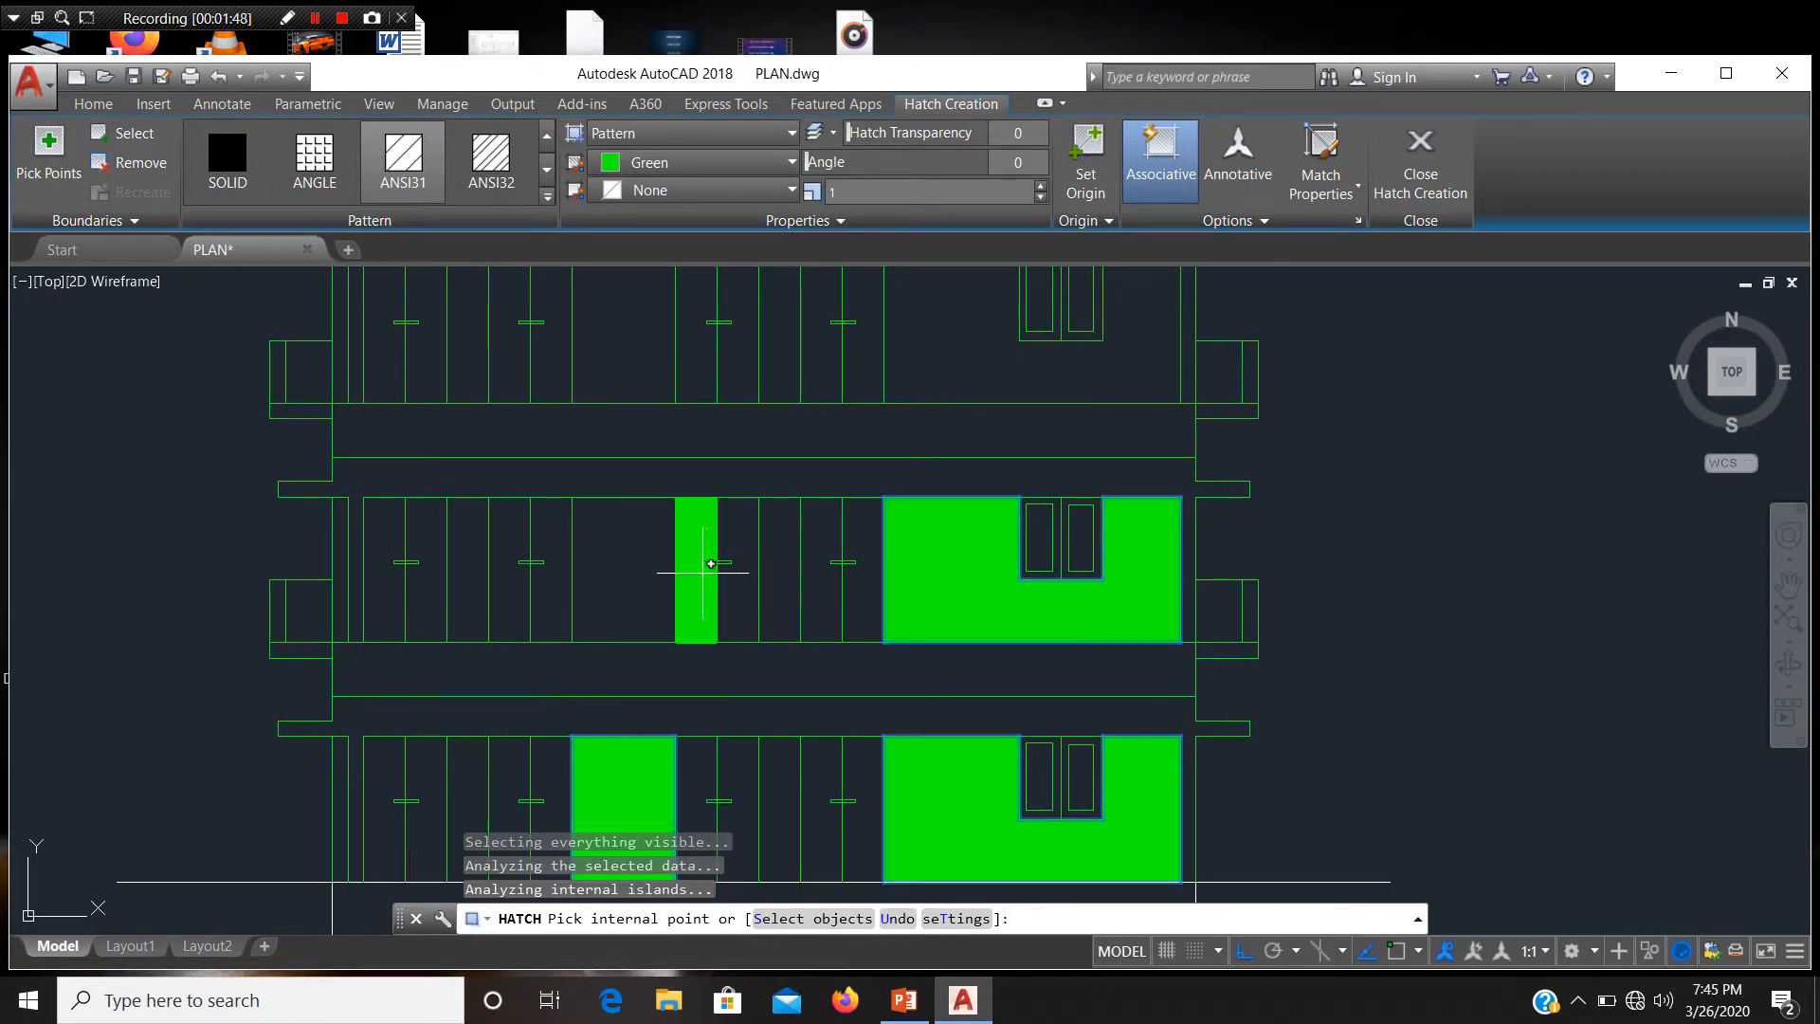
pyautogui.click(653, 572)
pyautogui.moveTo(736, 578); pyautogui.dragTo(756, 800, button='middle')
pyautogui.click(942, 560)
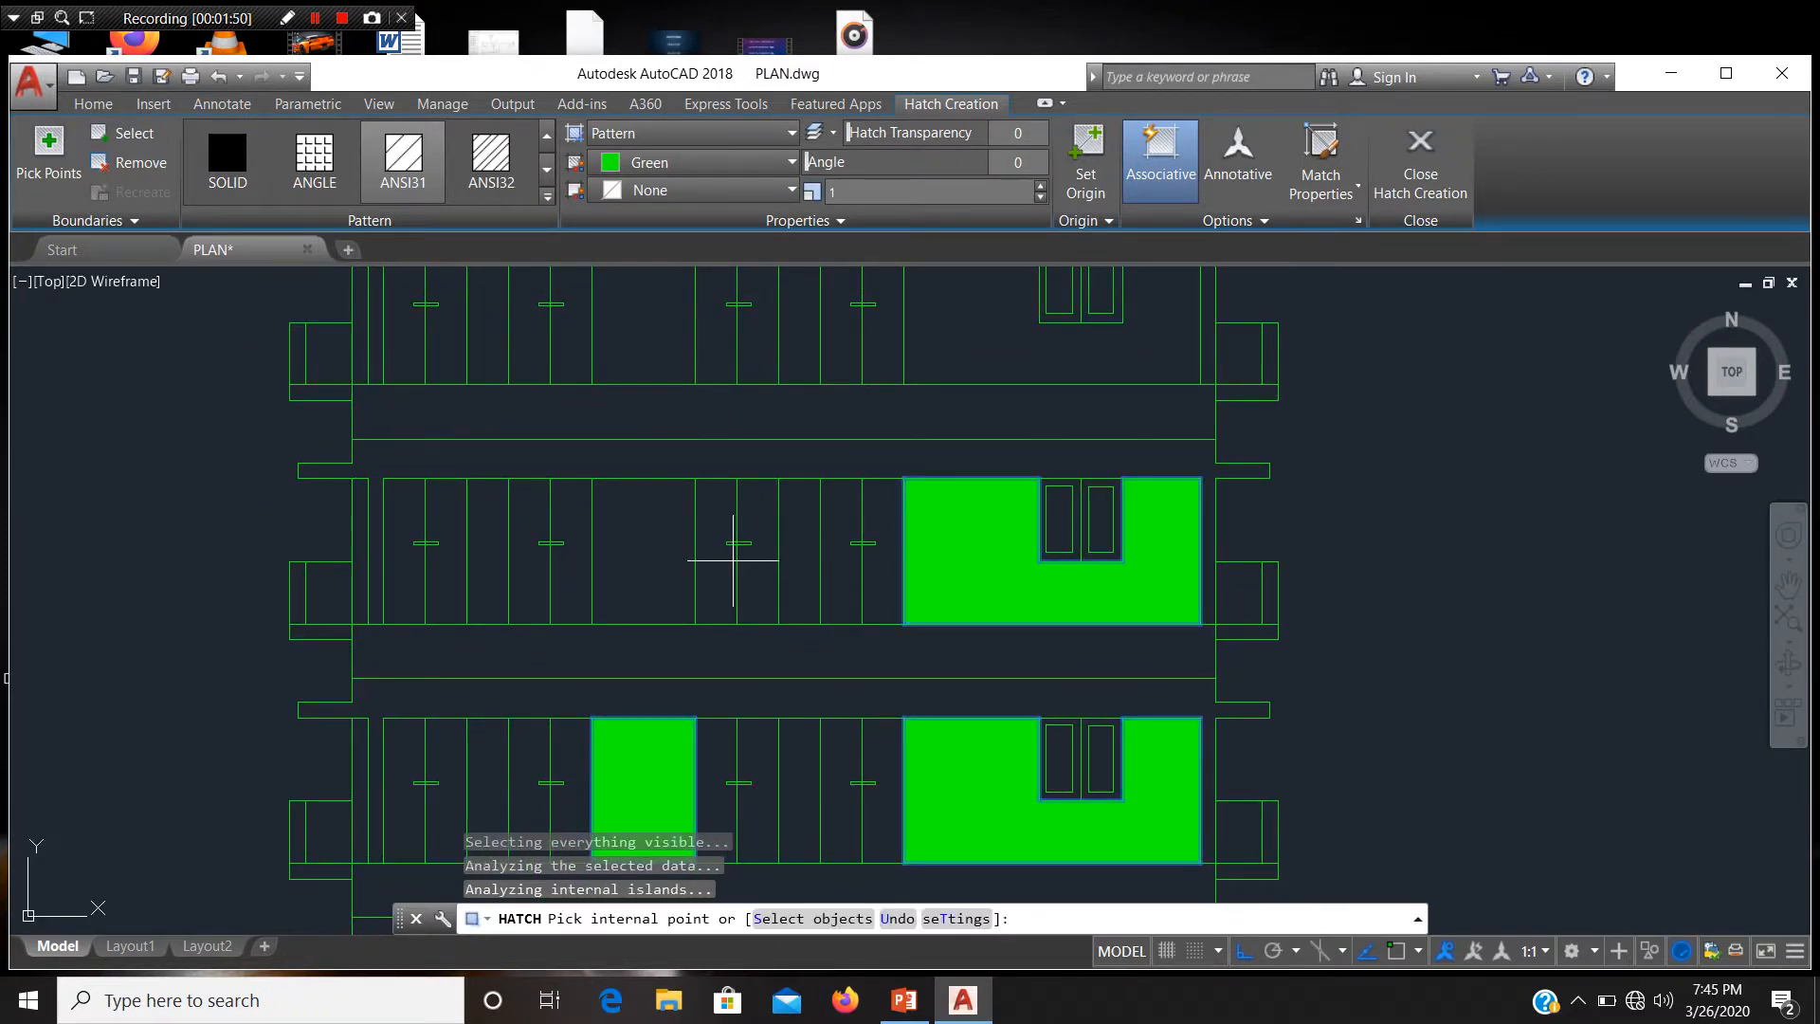
pyautogui.click(654, 563)
# Step: Add the window wall and wide middle panel of the two uppermost storeys to the hatch
pyautogui.moveTo(758, 613); pyautogui.dragTo(788, 843, button='middle')
pyautogui.click(960, 561)
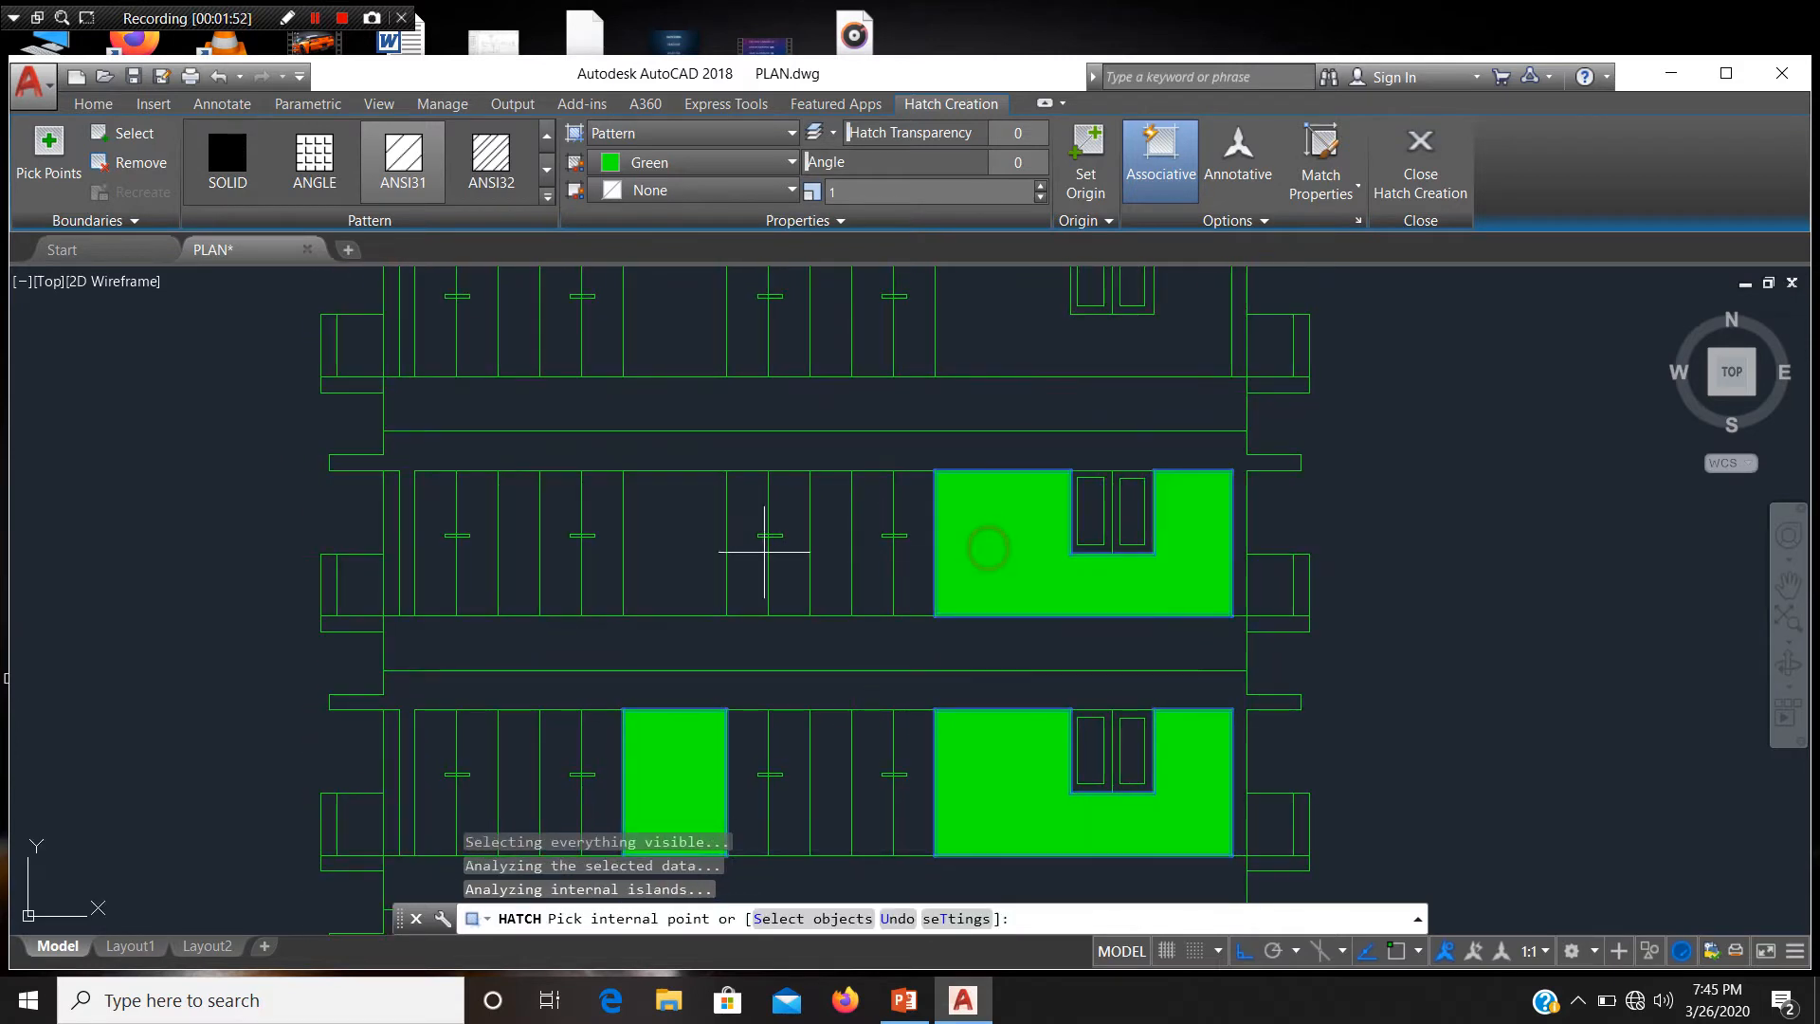
pyautogui.click(693, 548)
pyautogui.moveTo(885, 577); pyautogui.dragTo(910, 773, button='middle')
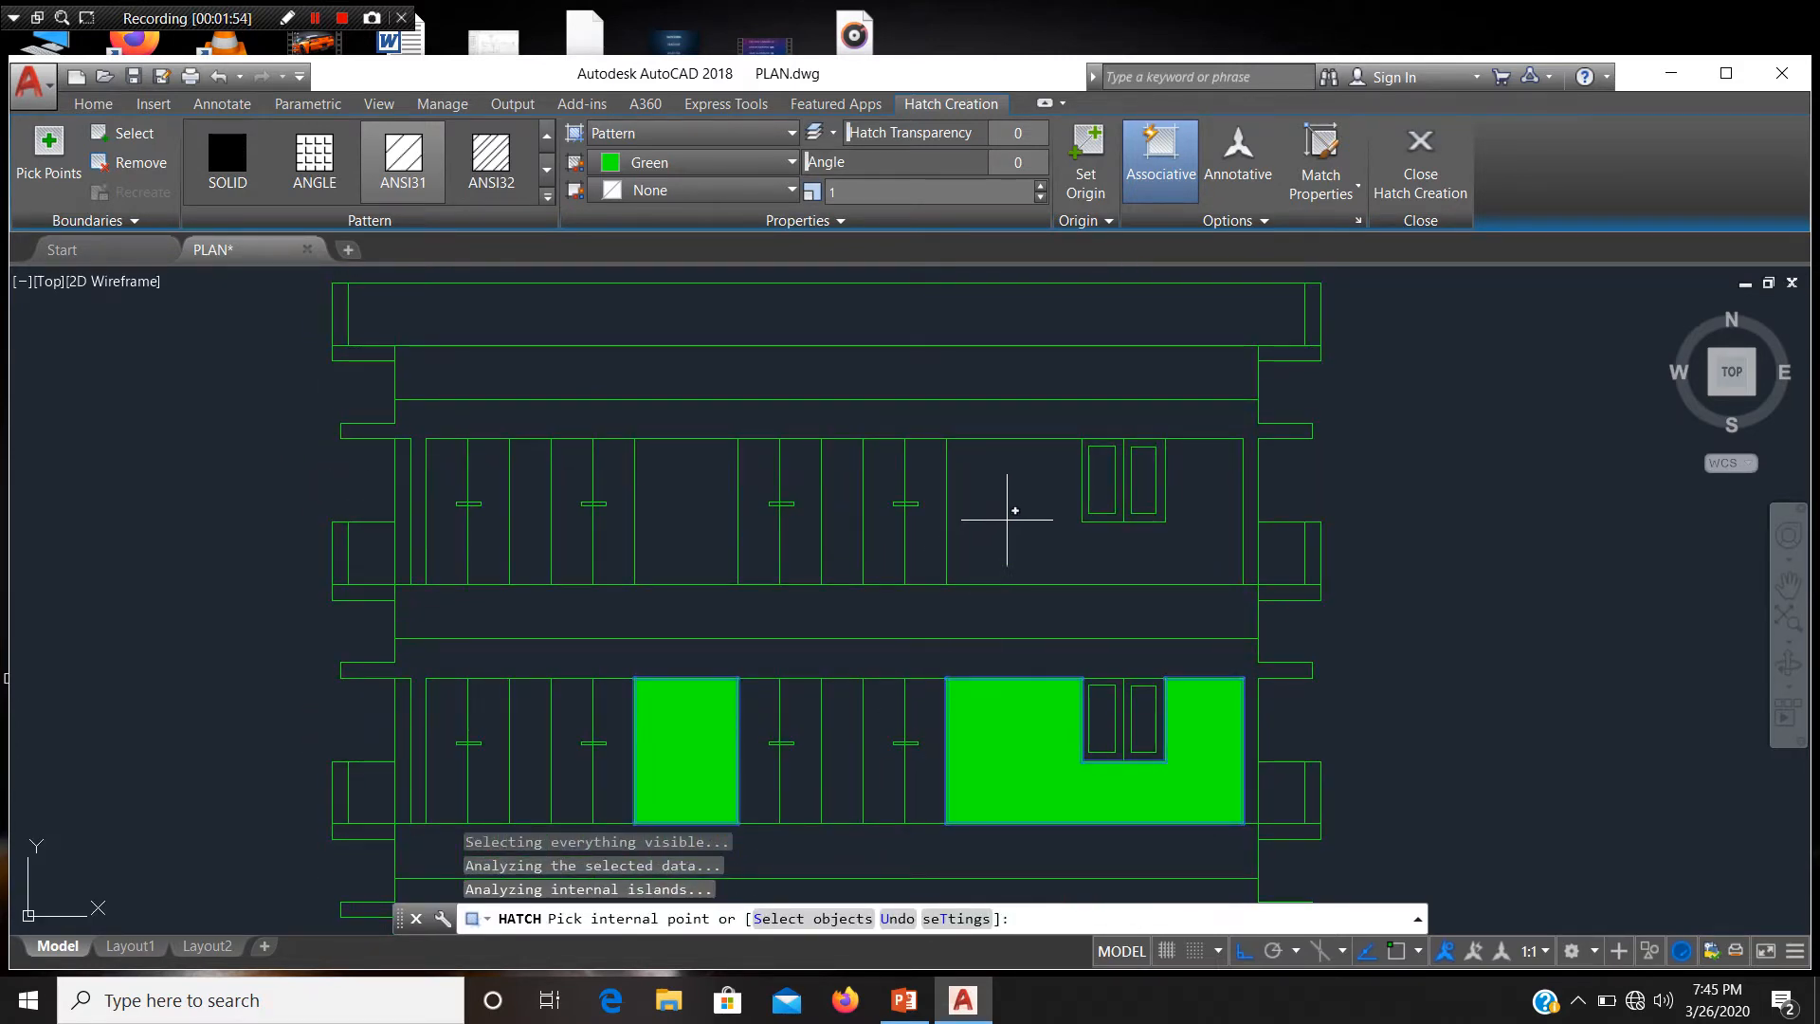
pyautogui.click(1006, 520)
pyautogui.click(716, 519)
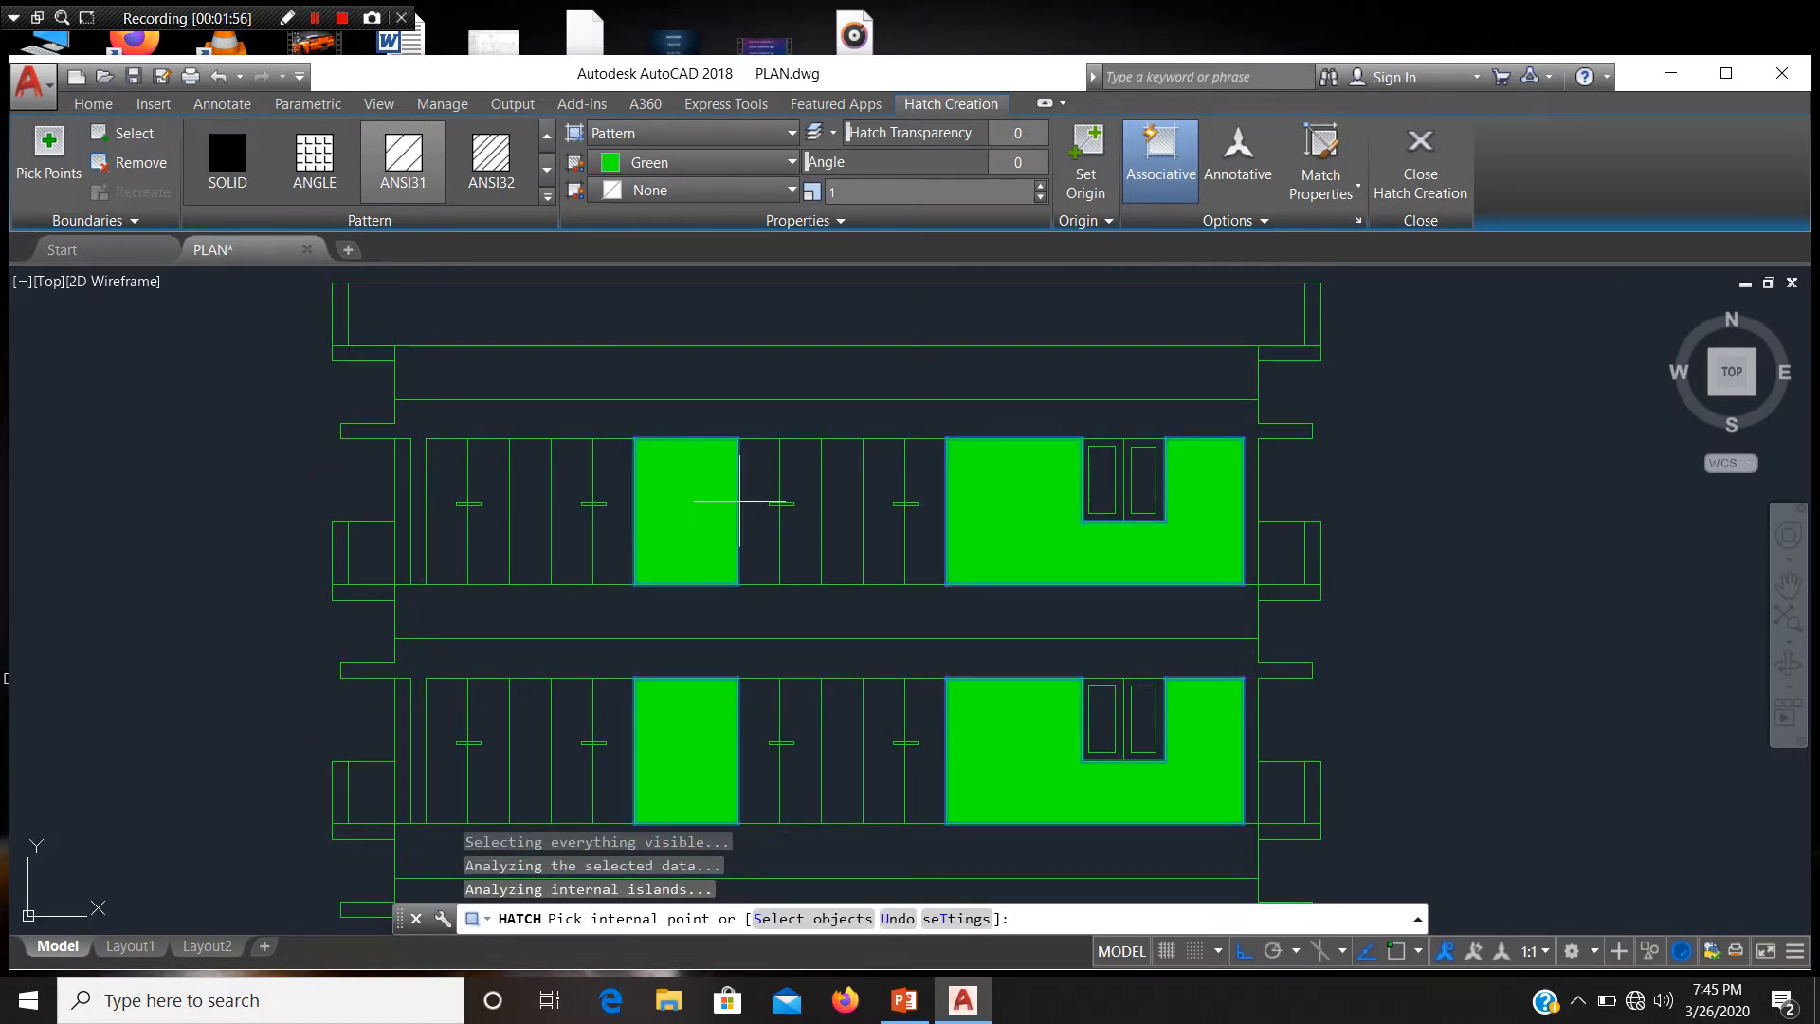
# Step: Add the narrow wall strips between the two left-hand doors to the hatch, storey by storey from the top floor down
pyautogui.scroll(-2, 740, 500)
pyautogui.scroll(2, 566, 521)
pyautogui.click(640, 493)
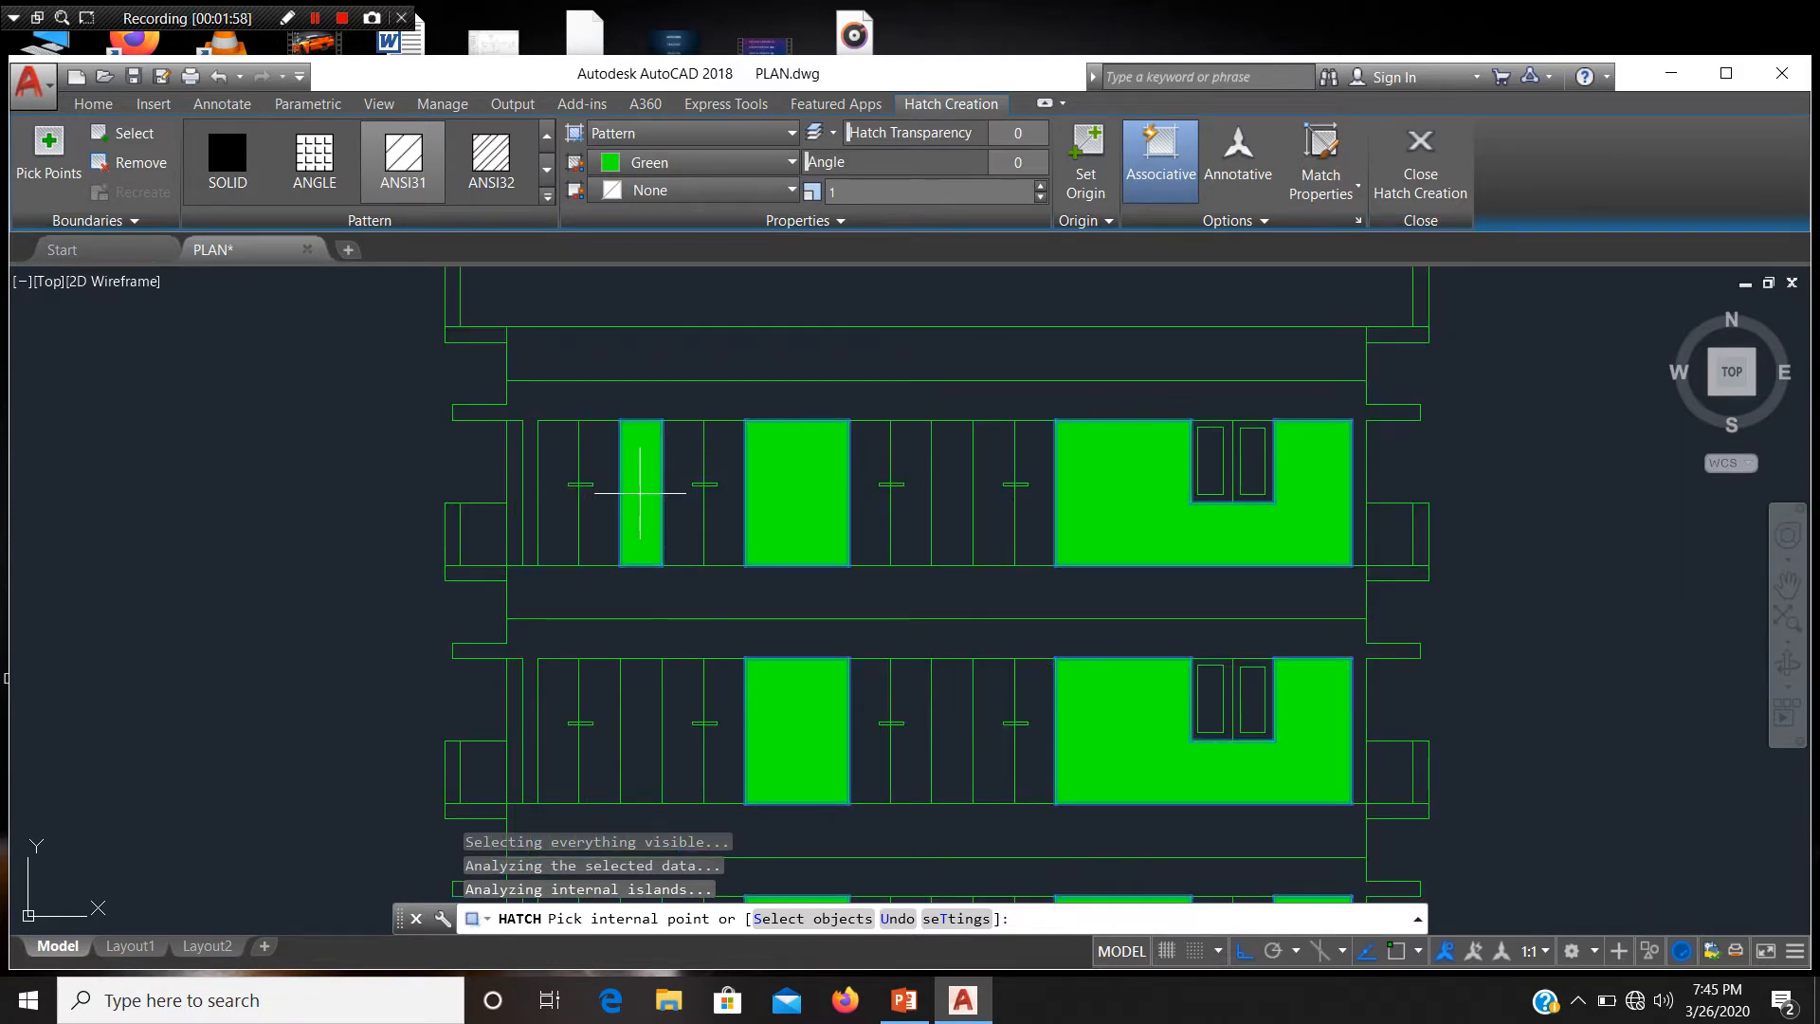
pyautogui.moveTo(674, 667); pyautogui.dragTo(657, 479, button='middle')
pyautogui.click(627, 566)
pyautogui.scroll(-2, 726, 530)
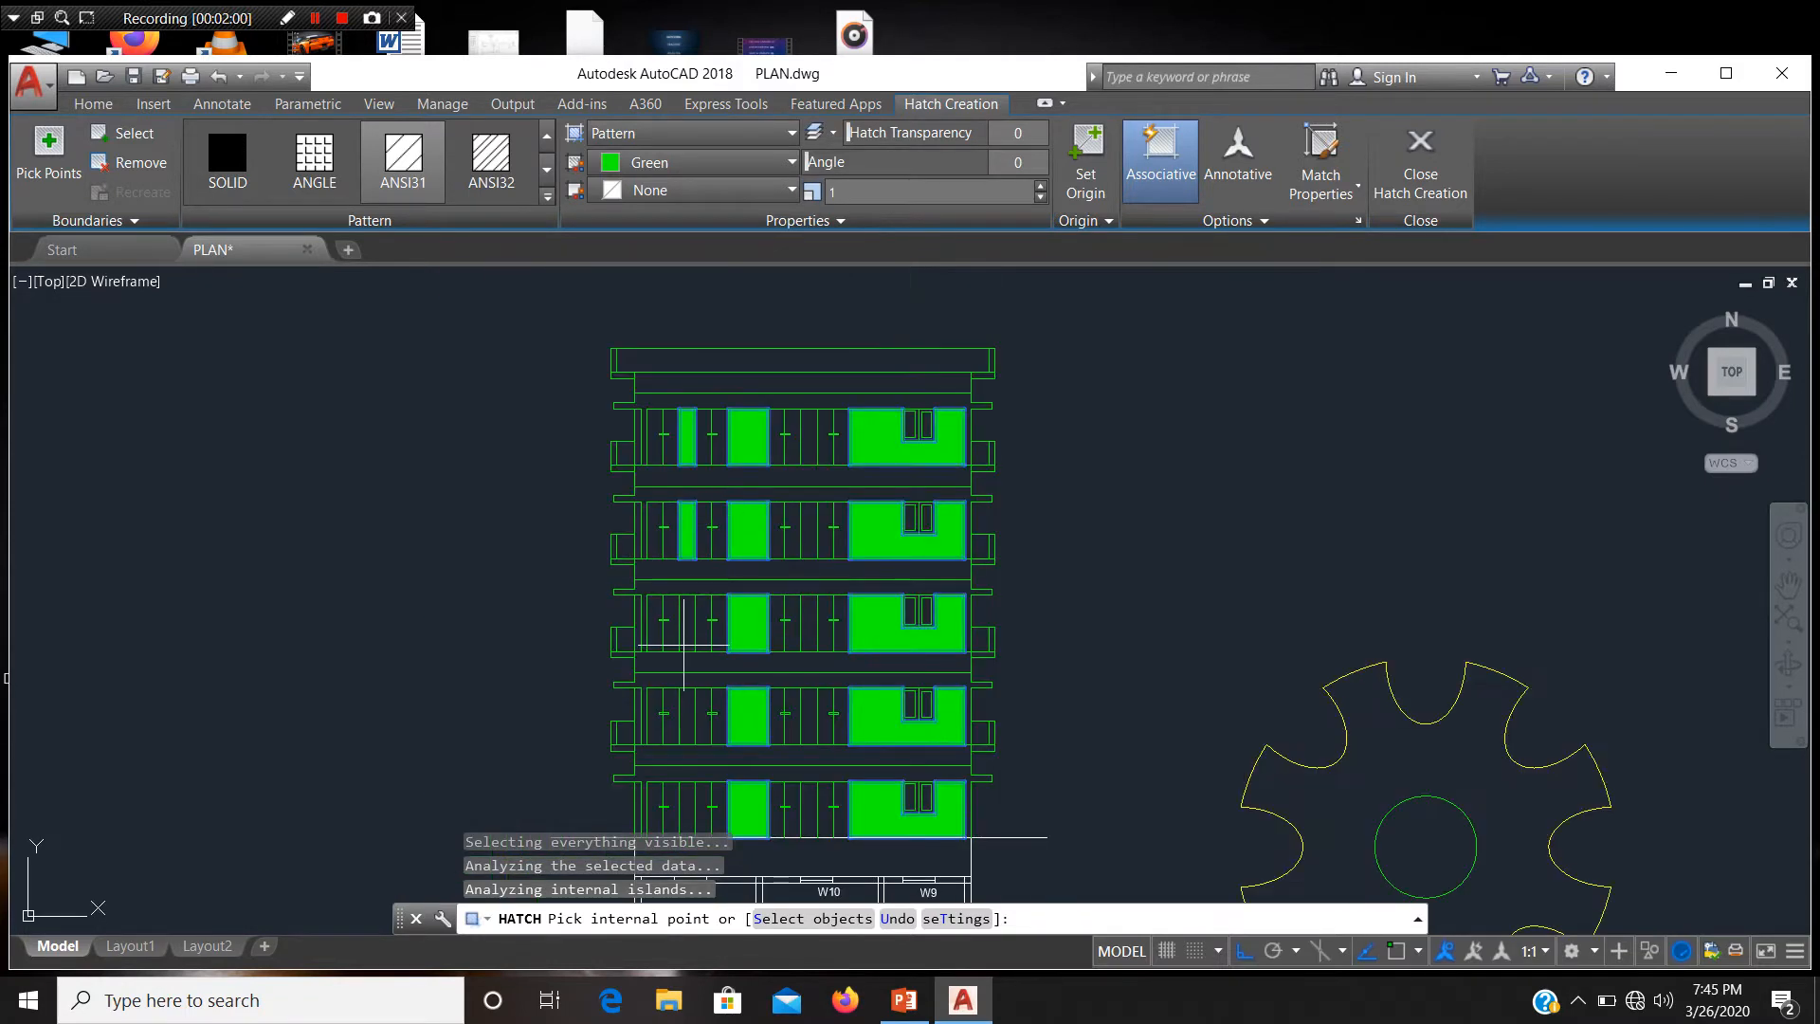
pyautogui.scroll(3, 682, 635)
pyautogui.click(683, 630)
pyautogui.scroll(-3, 735, 487)
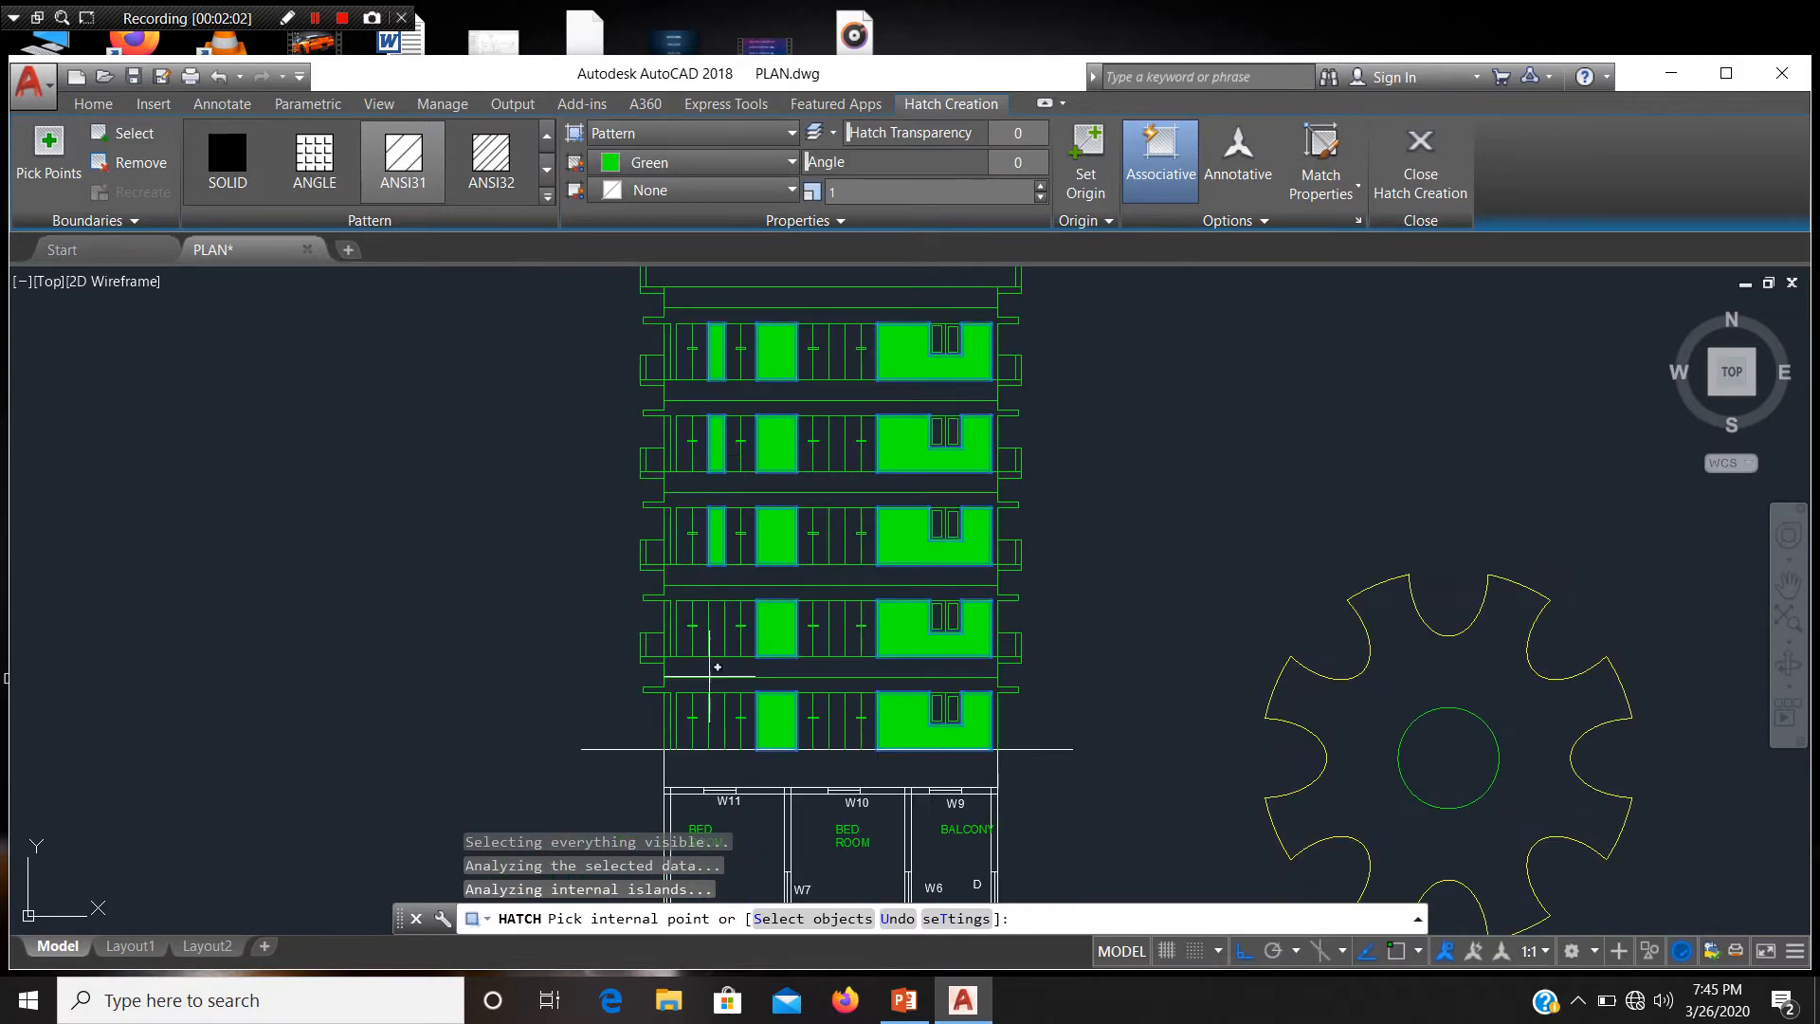
pyautogui.scroll(3, 709, 706)
pyautogui.click(683, 739)
pyautogui.scroll(-3, 726, 704)
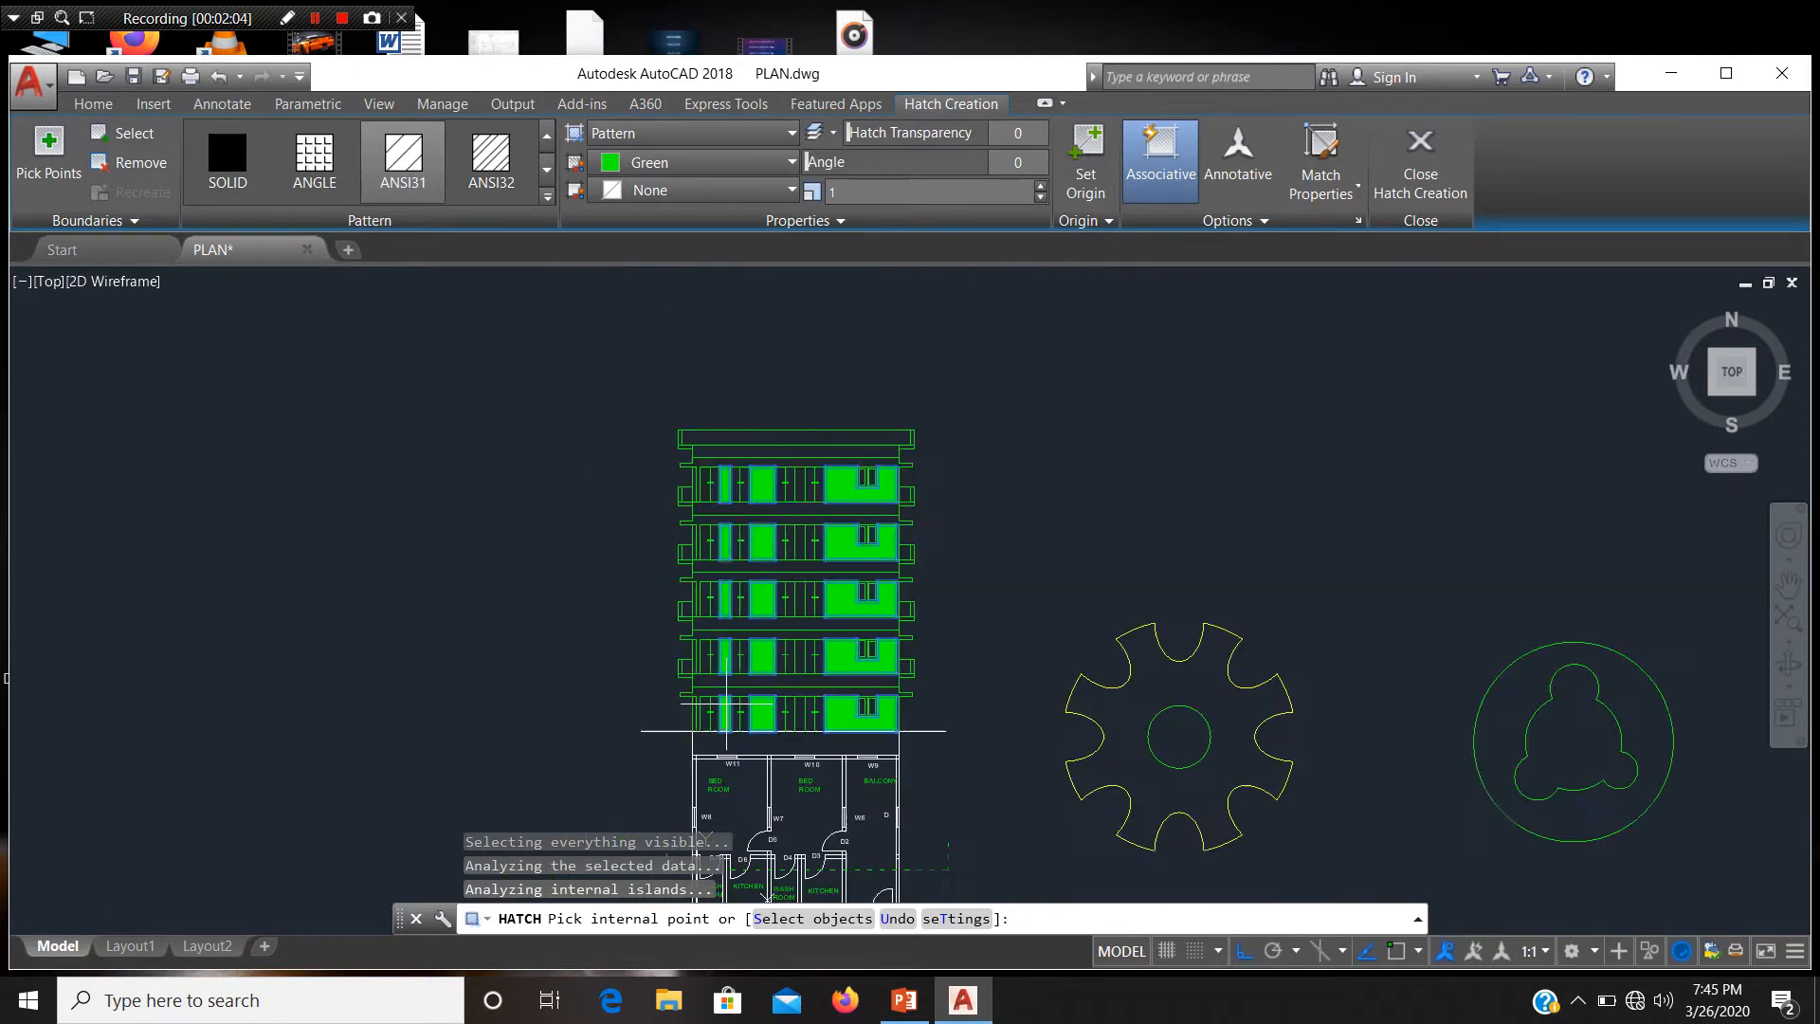
# Step: Change the pattern of the wall hatch on the elevation to the AR-B816C block pattern
pyautogui.scroll(4, 735, 584)
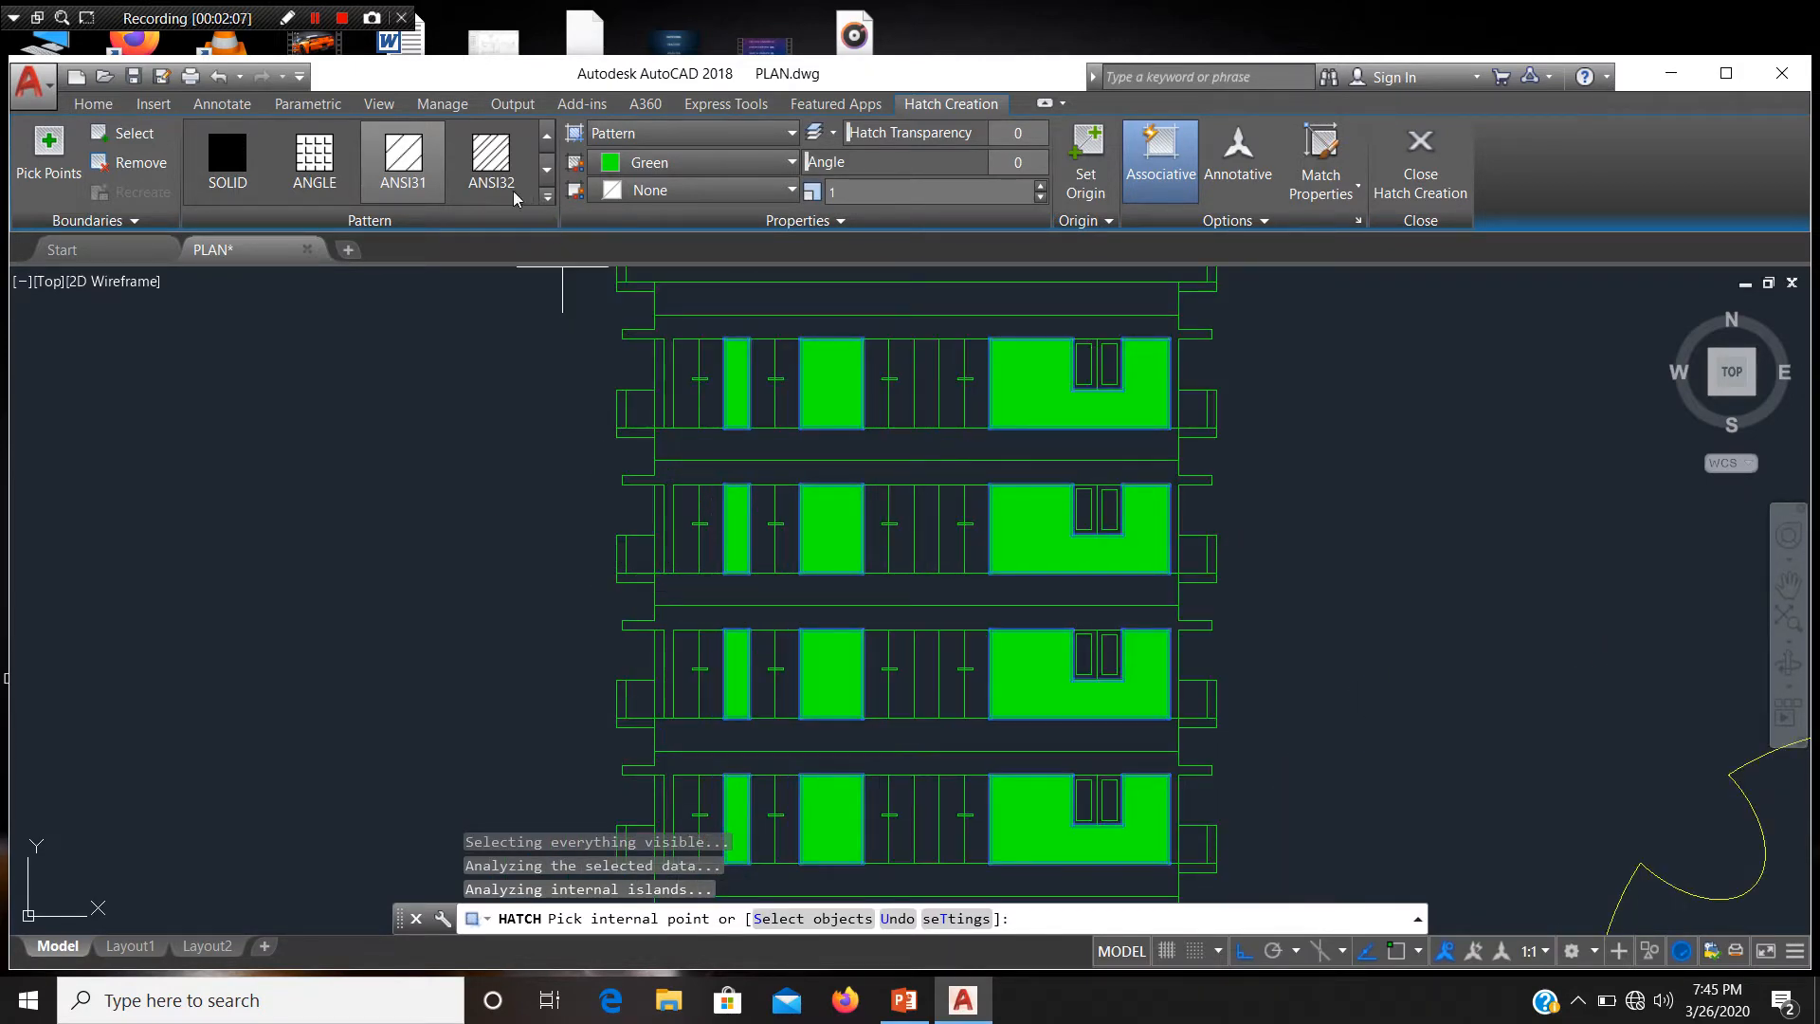
pyautogui.click(517, 196)
pyautogui.click(547, 171)
pyautogui.click(547, 170)
pyautogui.click(547, 171)
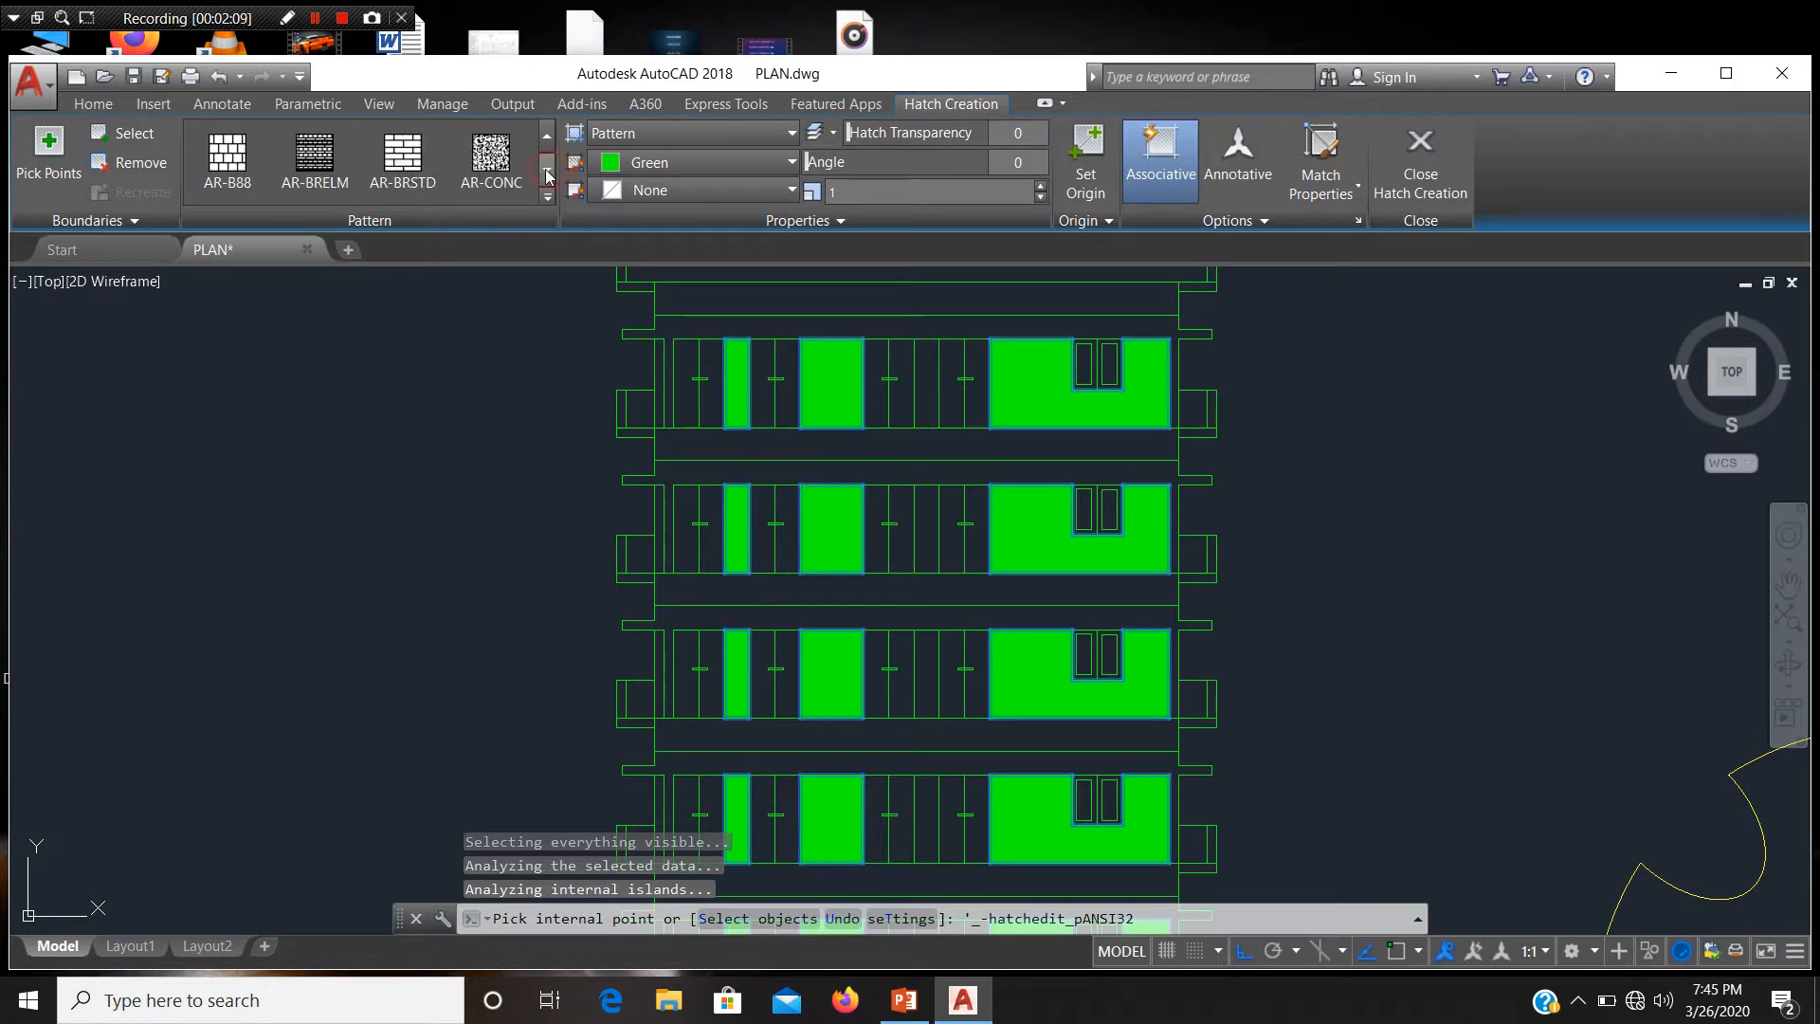
pyautogui.click(547, 137)
pyautogui.click(453, 180)
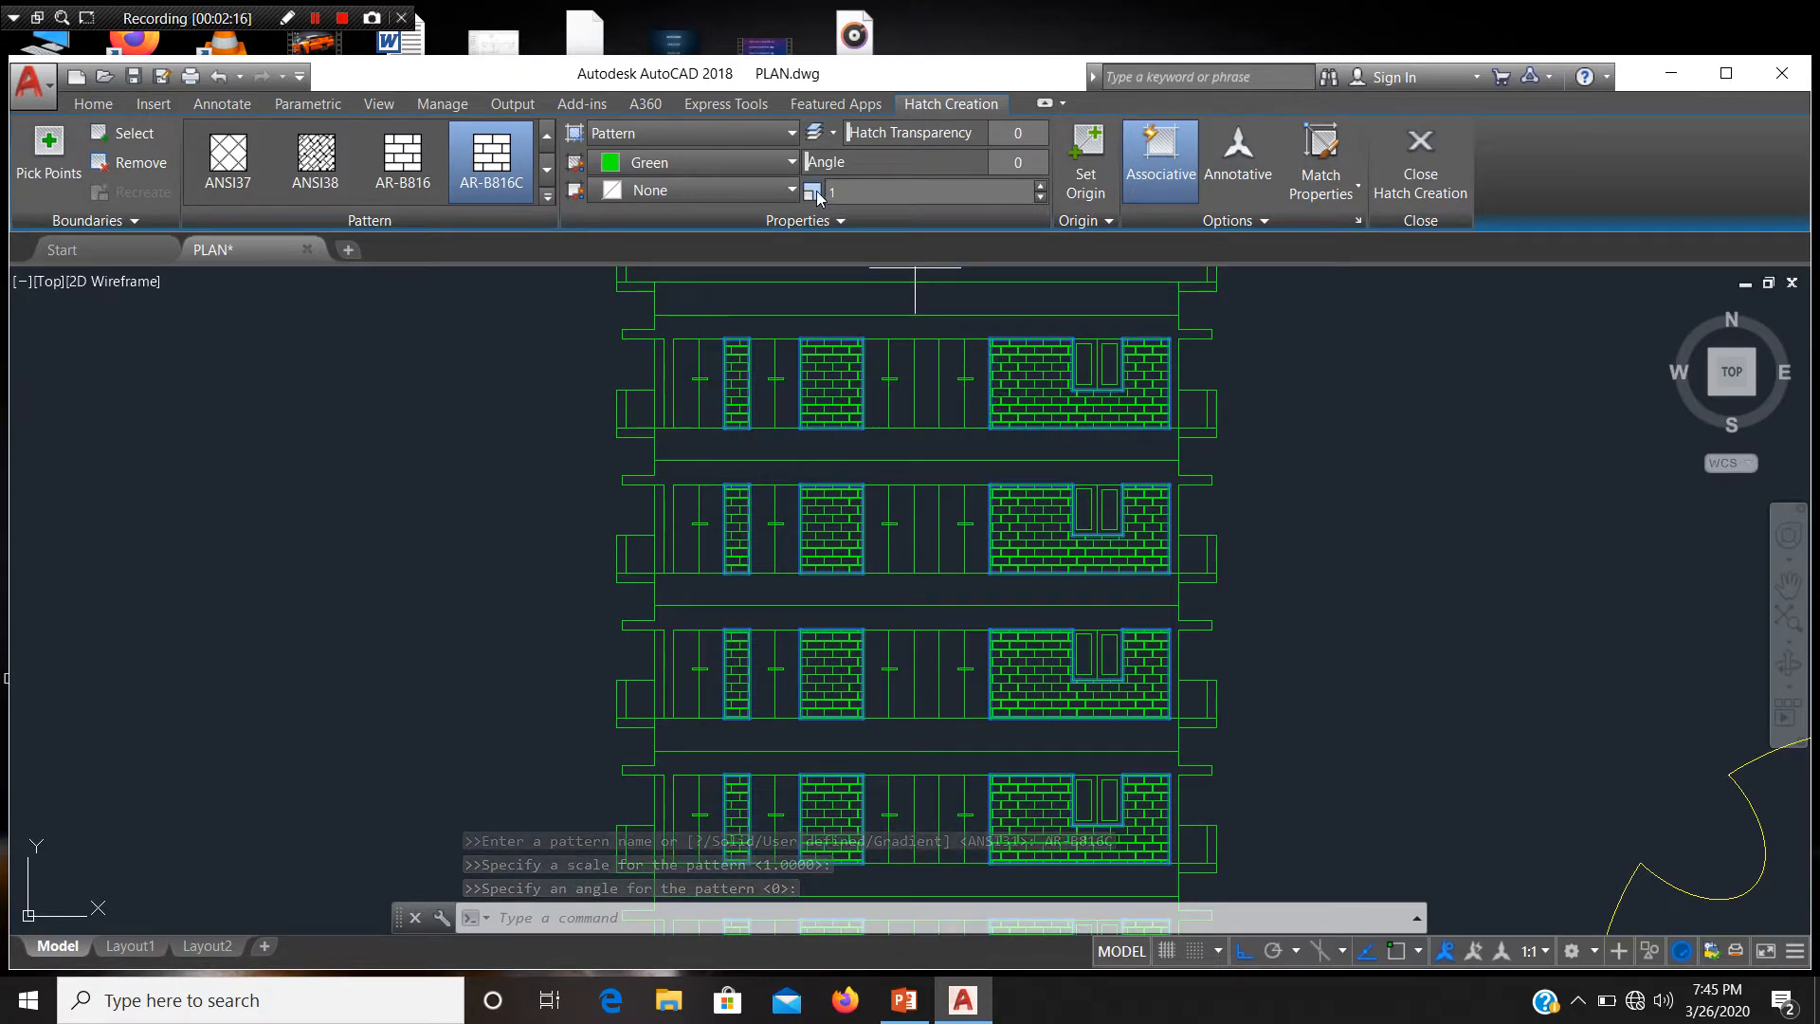
# Step: Set the wall hatch's scale to 0.9 and finish the hatch
pyautogui.moveTo(846, 192); pyautogui.dragTo(798, 197)
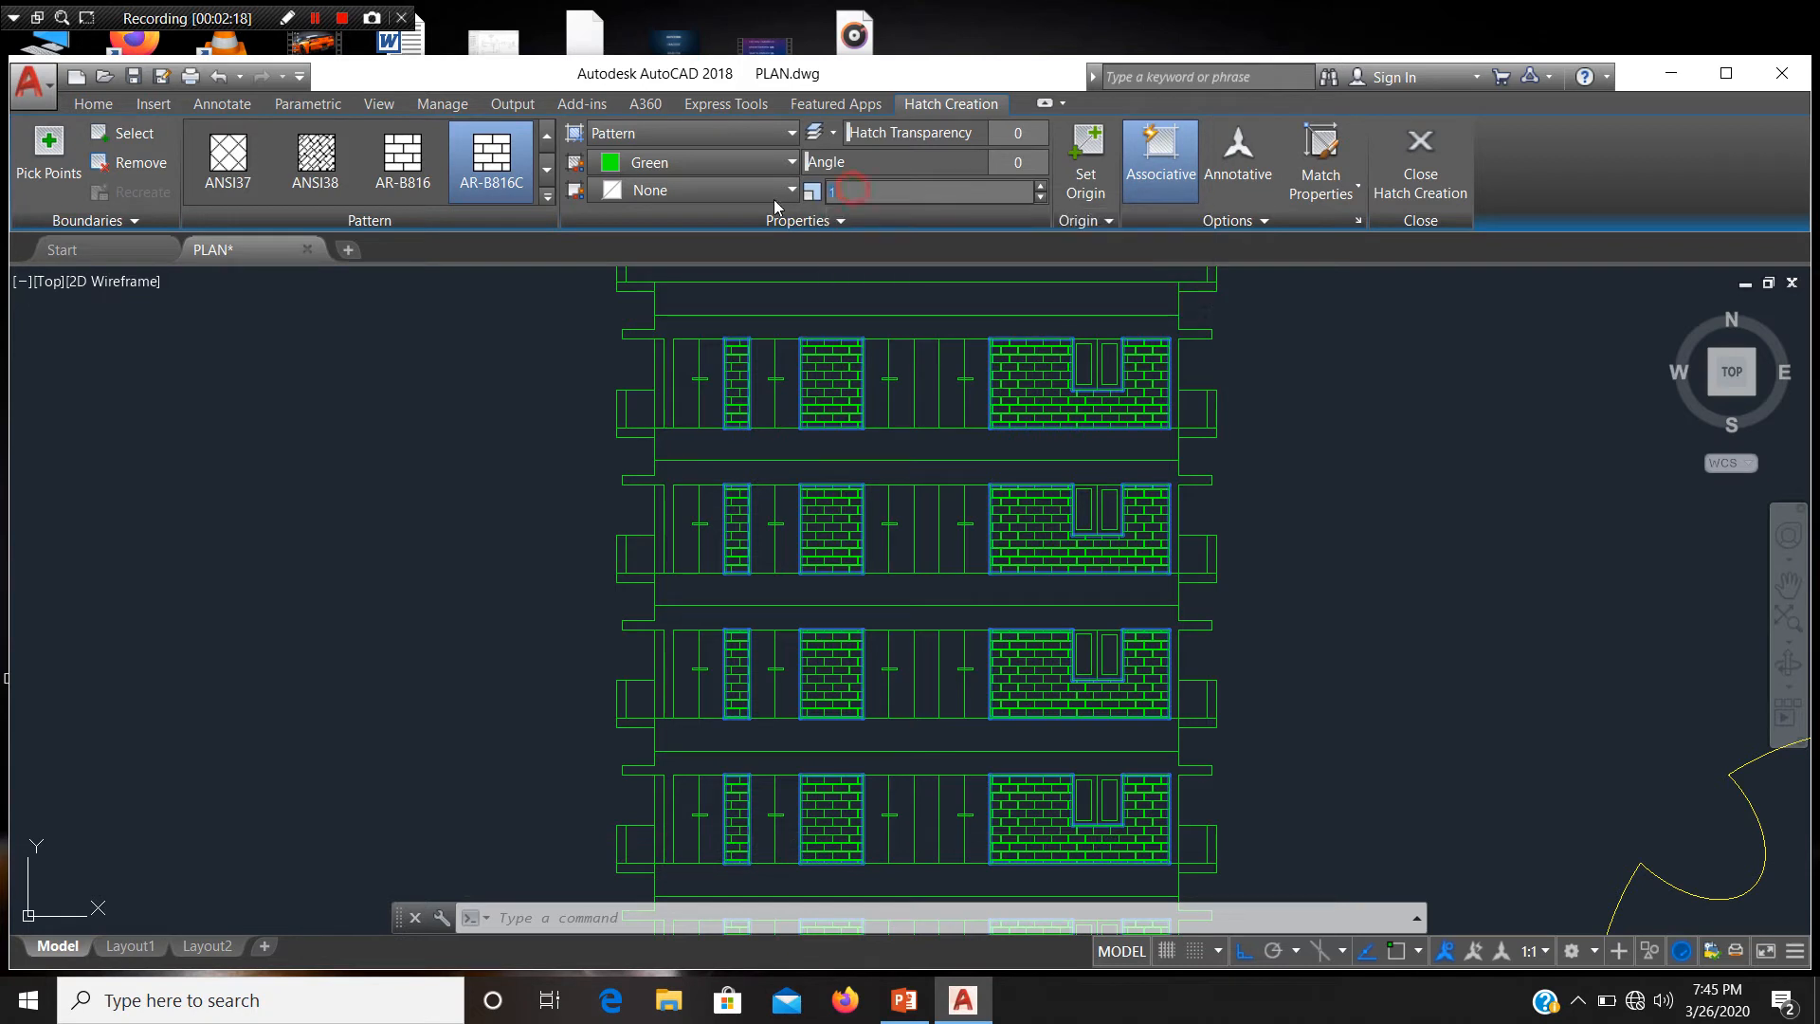
pyautogui.click(1041, 192)
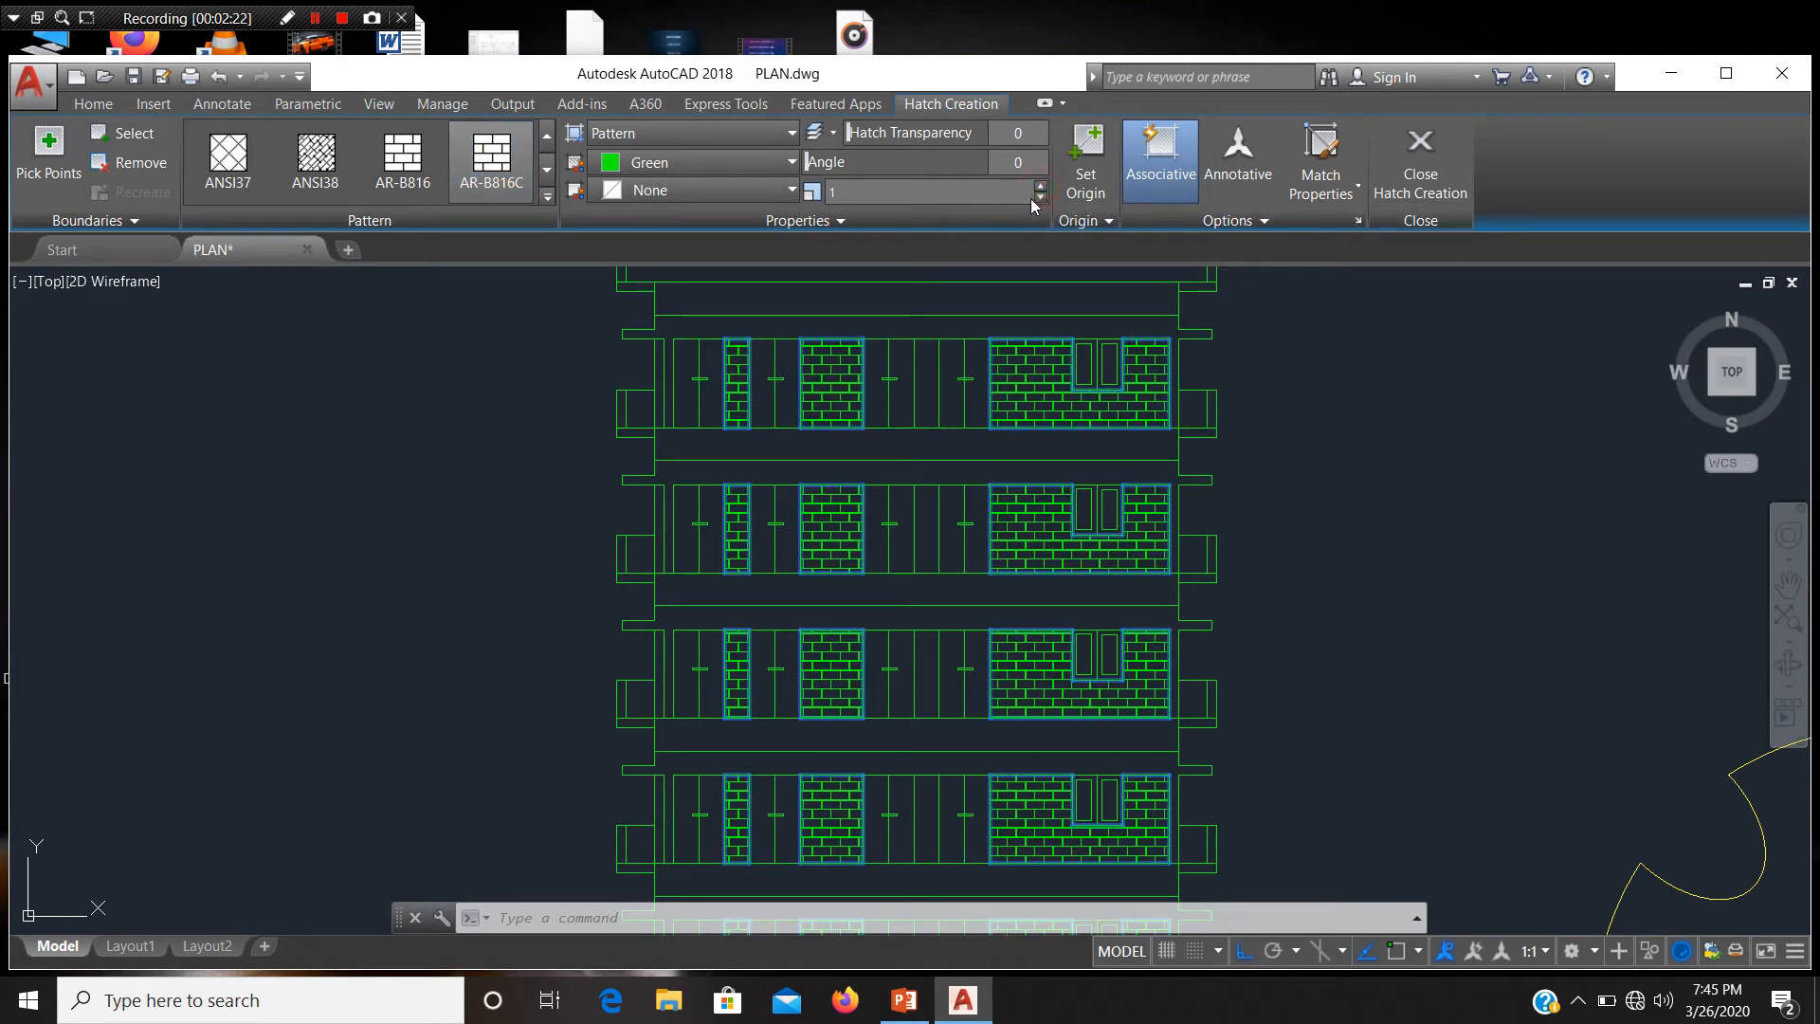
pyautogui.click(1040, 199)
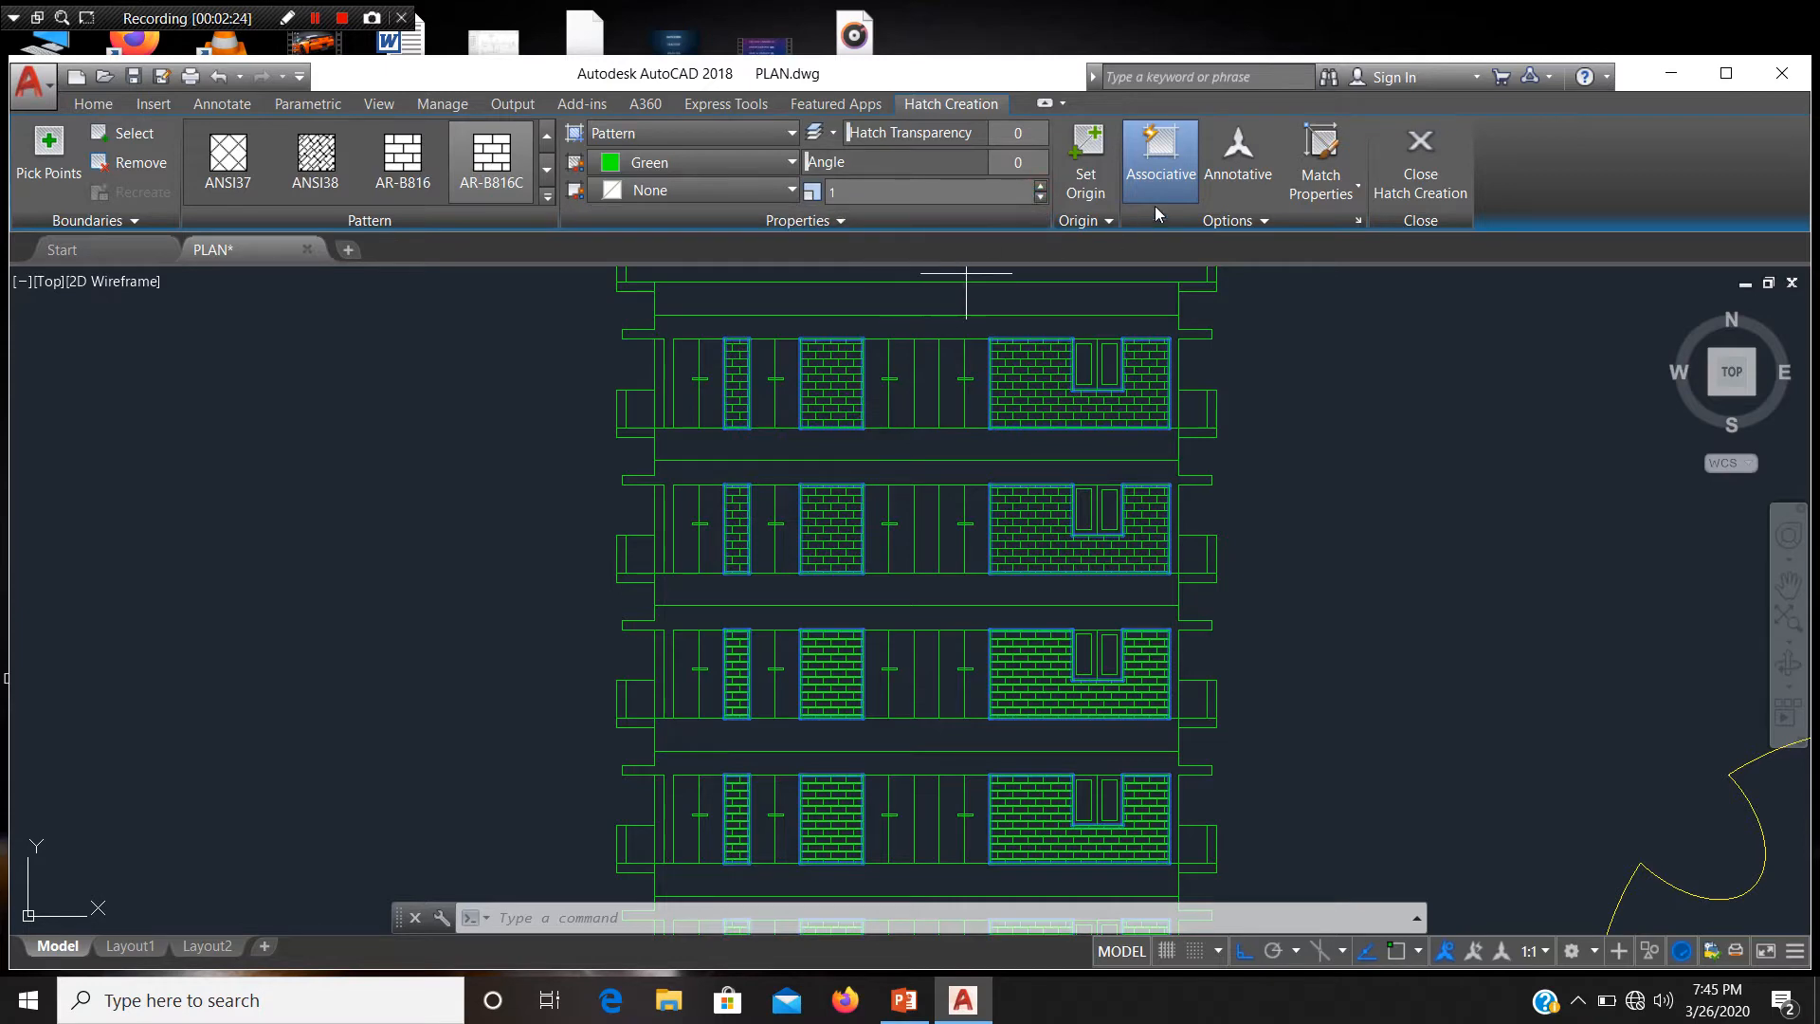
pyautogui.click(1420, 161)
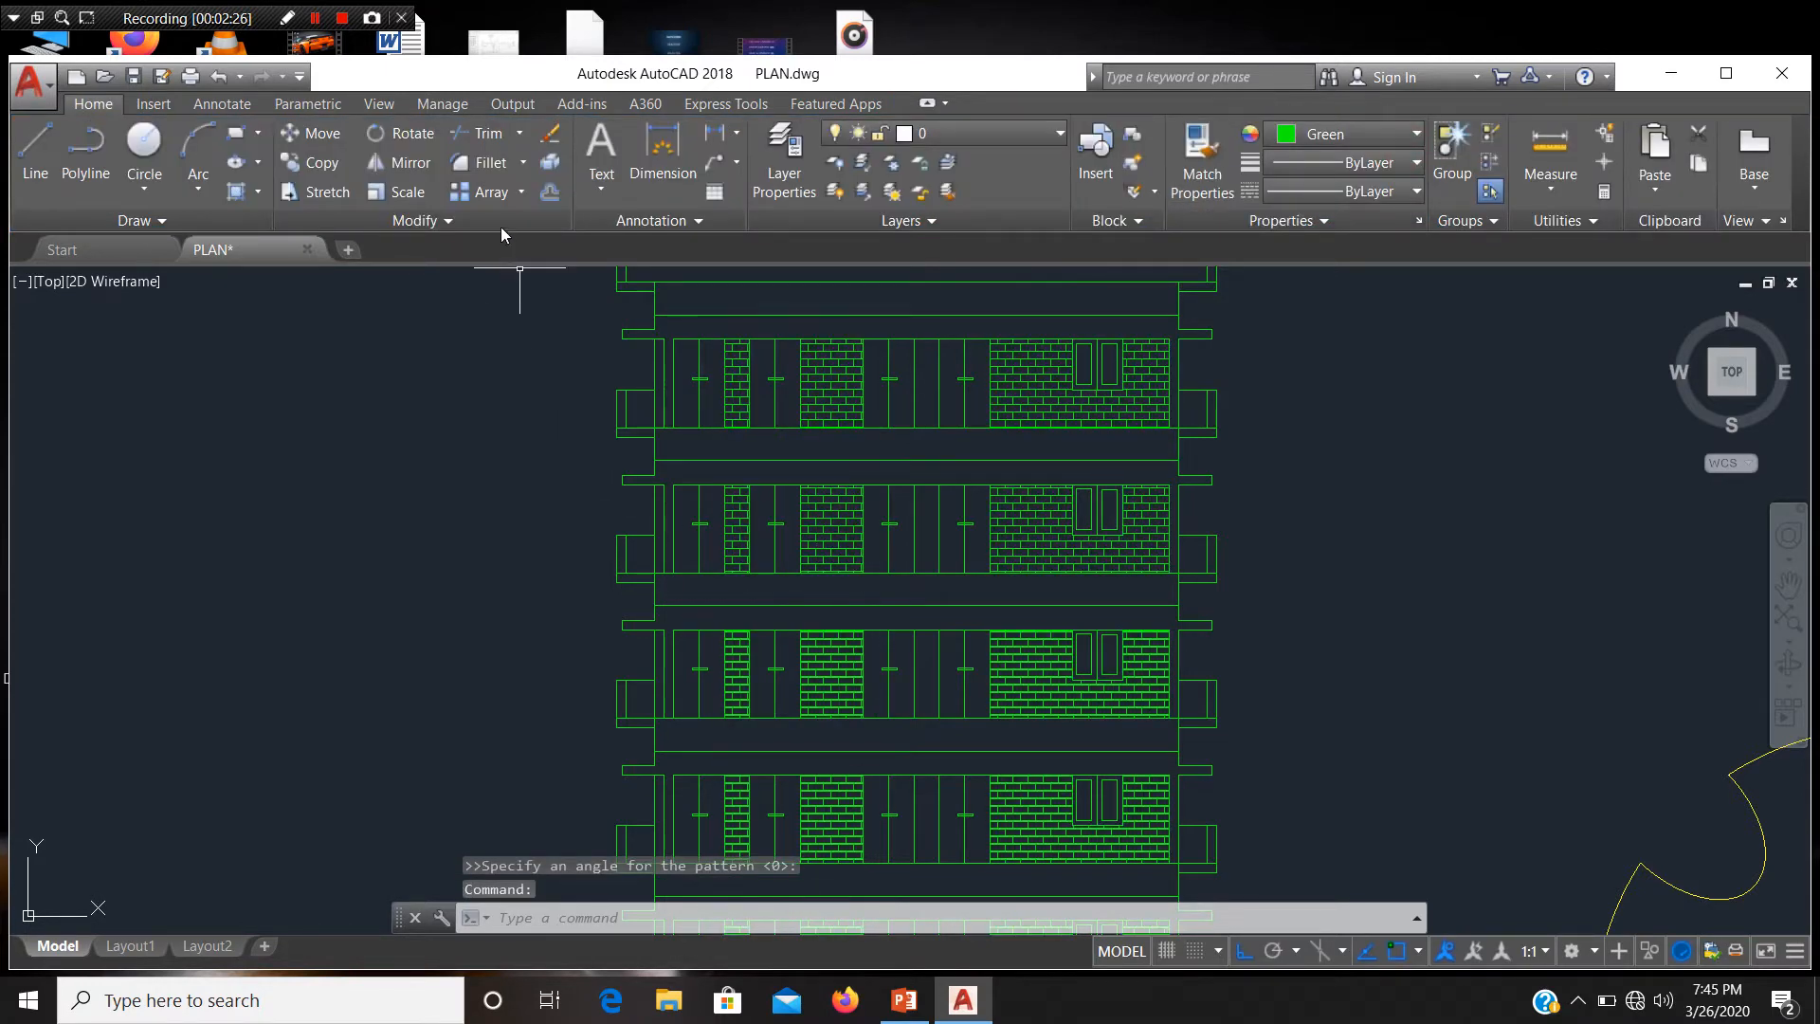
# Step: Start a new hatch in the horizontal band below the roof parapet and set its pattern to AR-CONC
pyautogui.write('h')
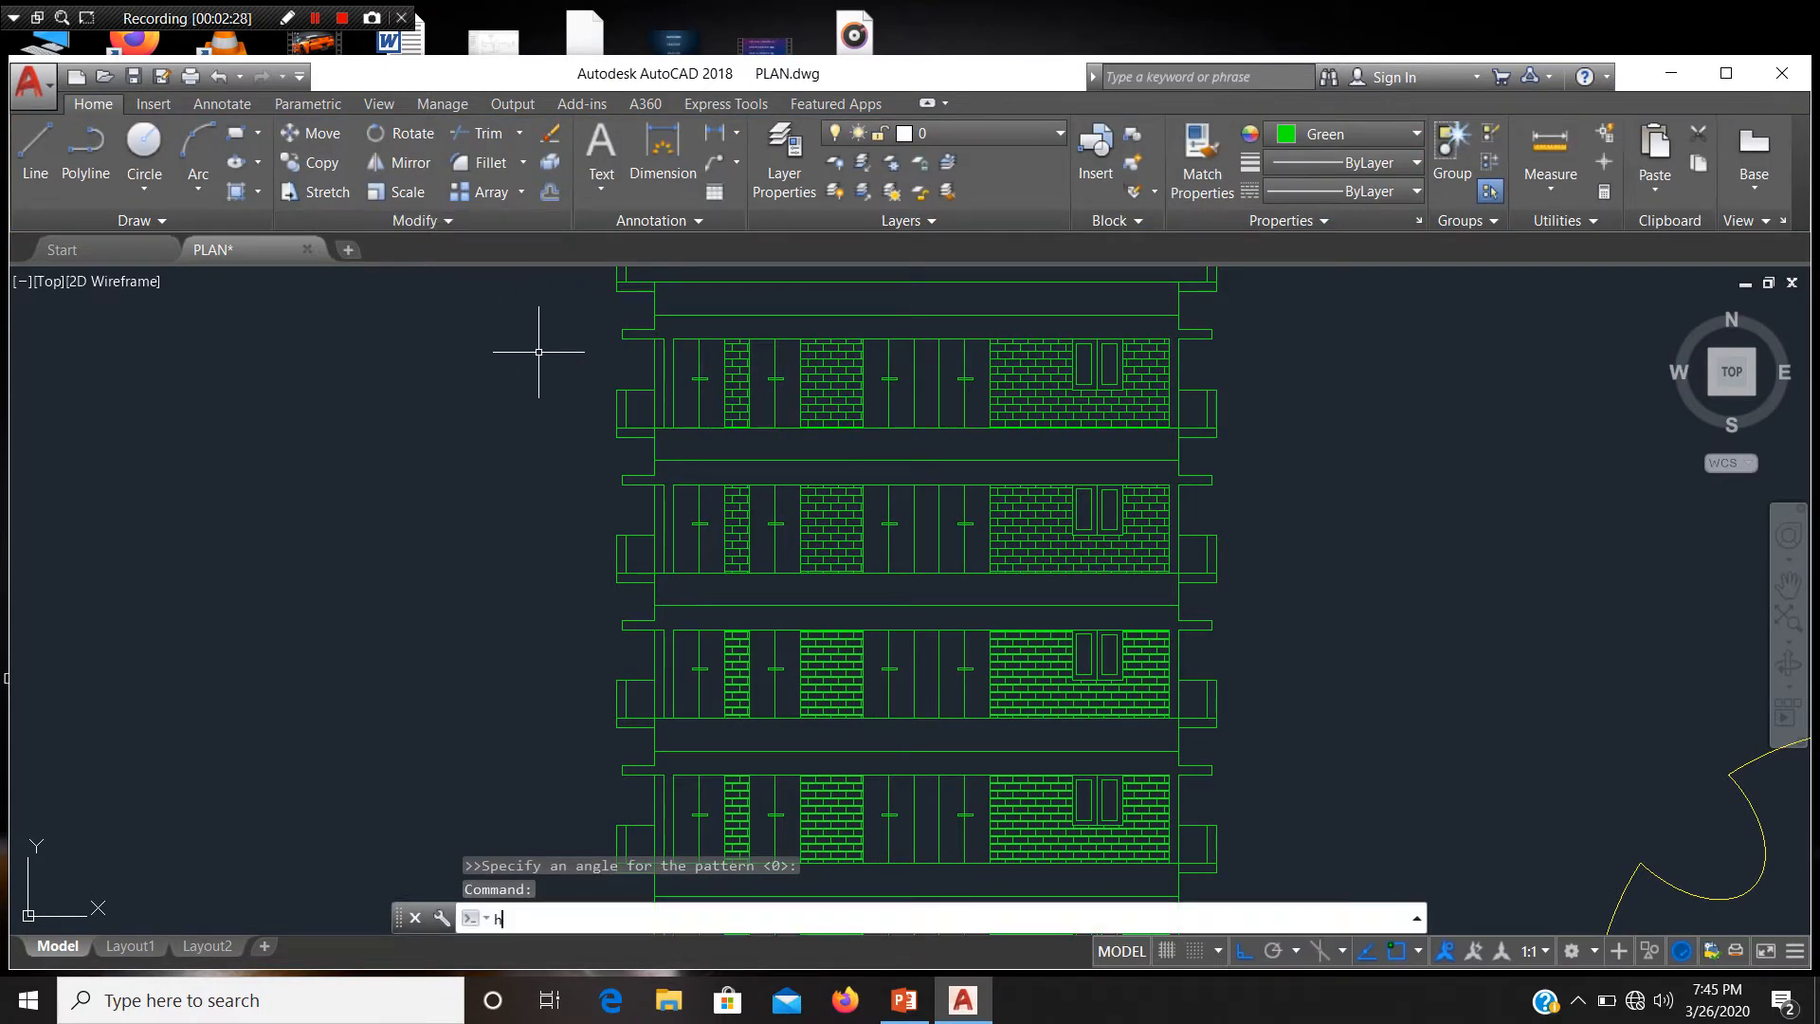
pyautogui.press('Return')
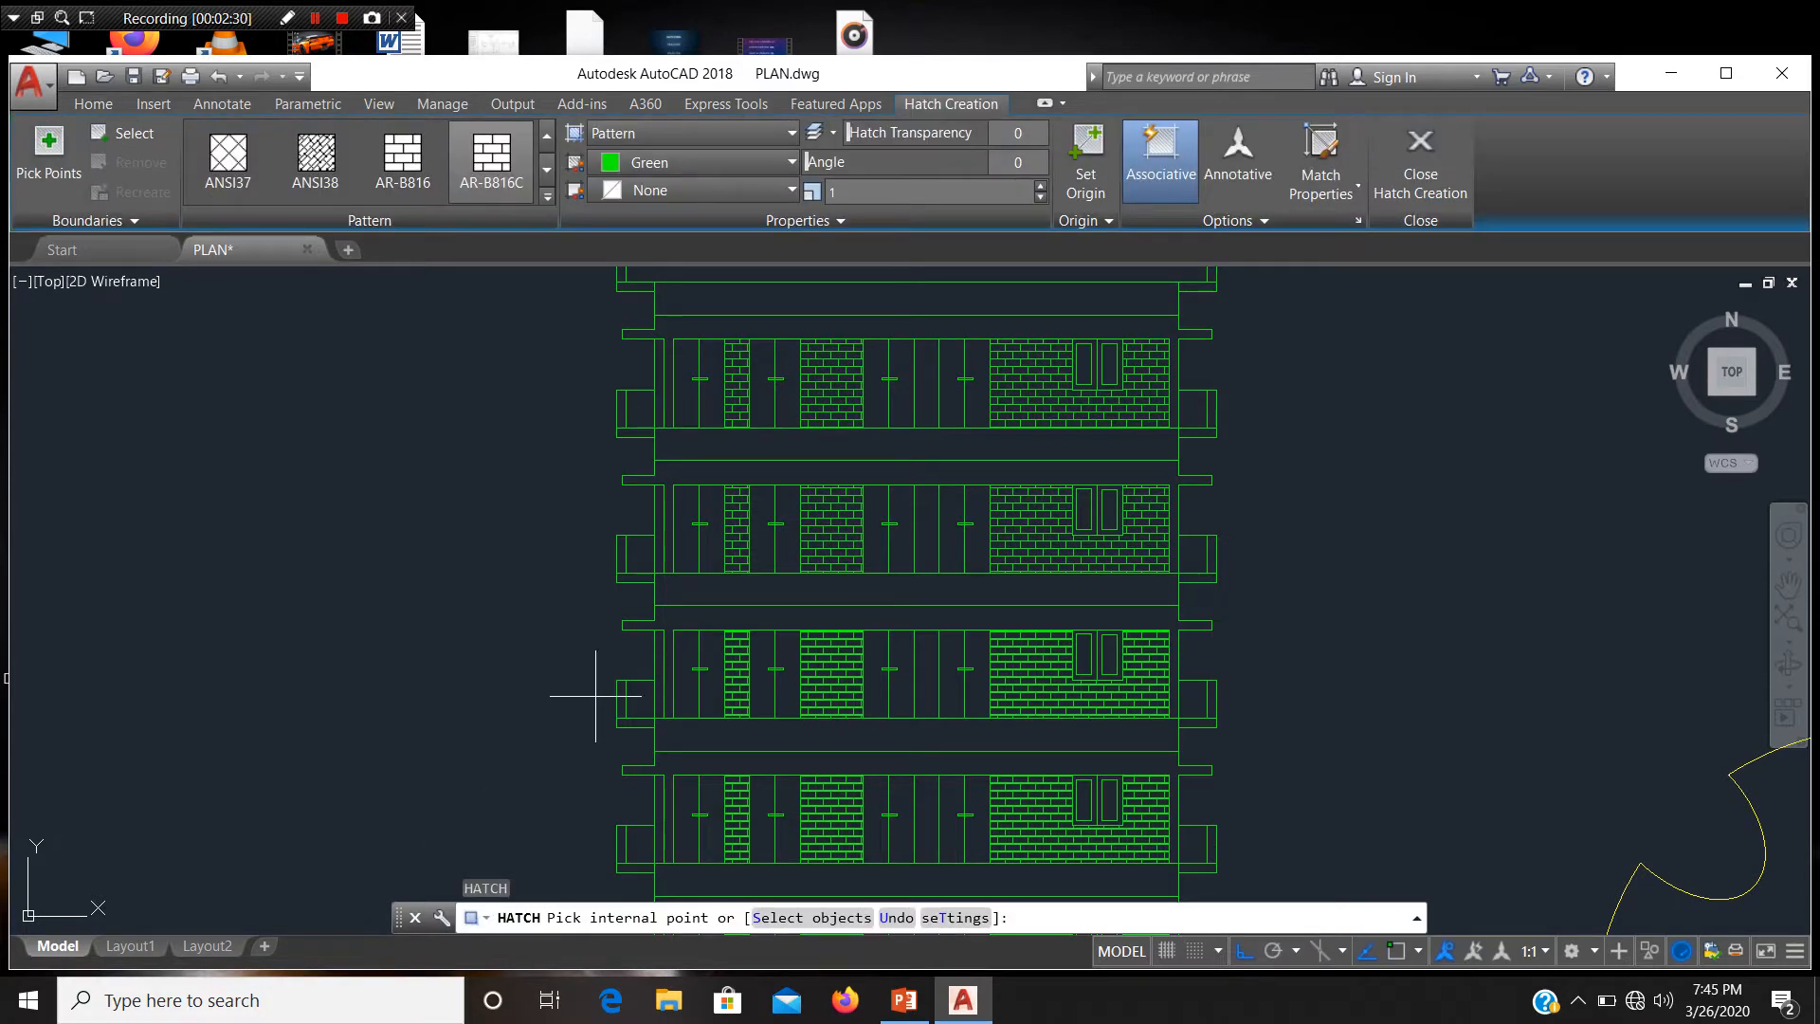
pyautogui.moveTo(705, 440); pyautogui.dragTo(704, 551, button='middle')
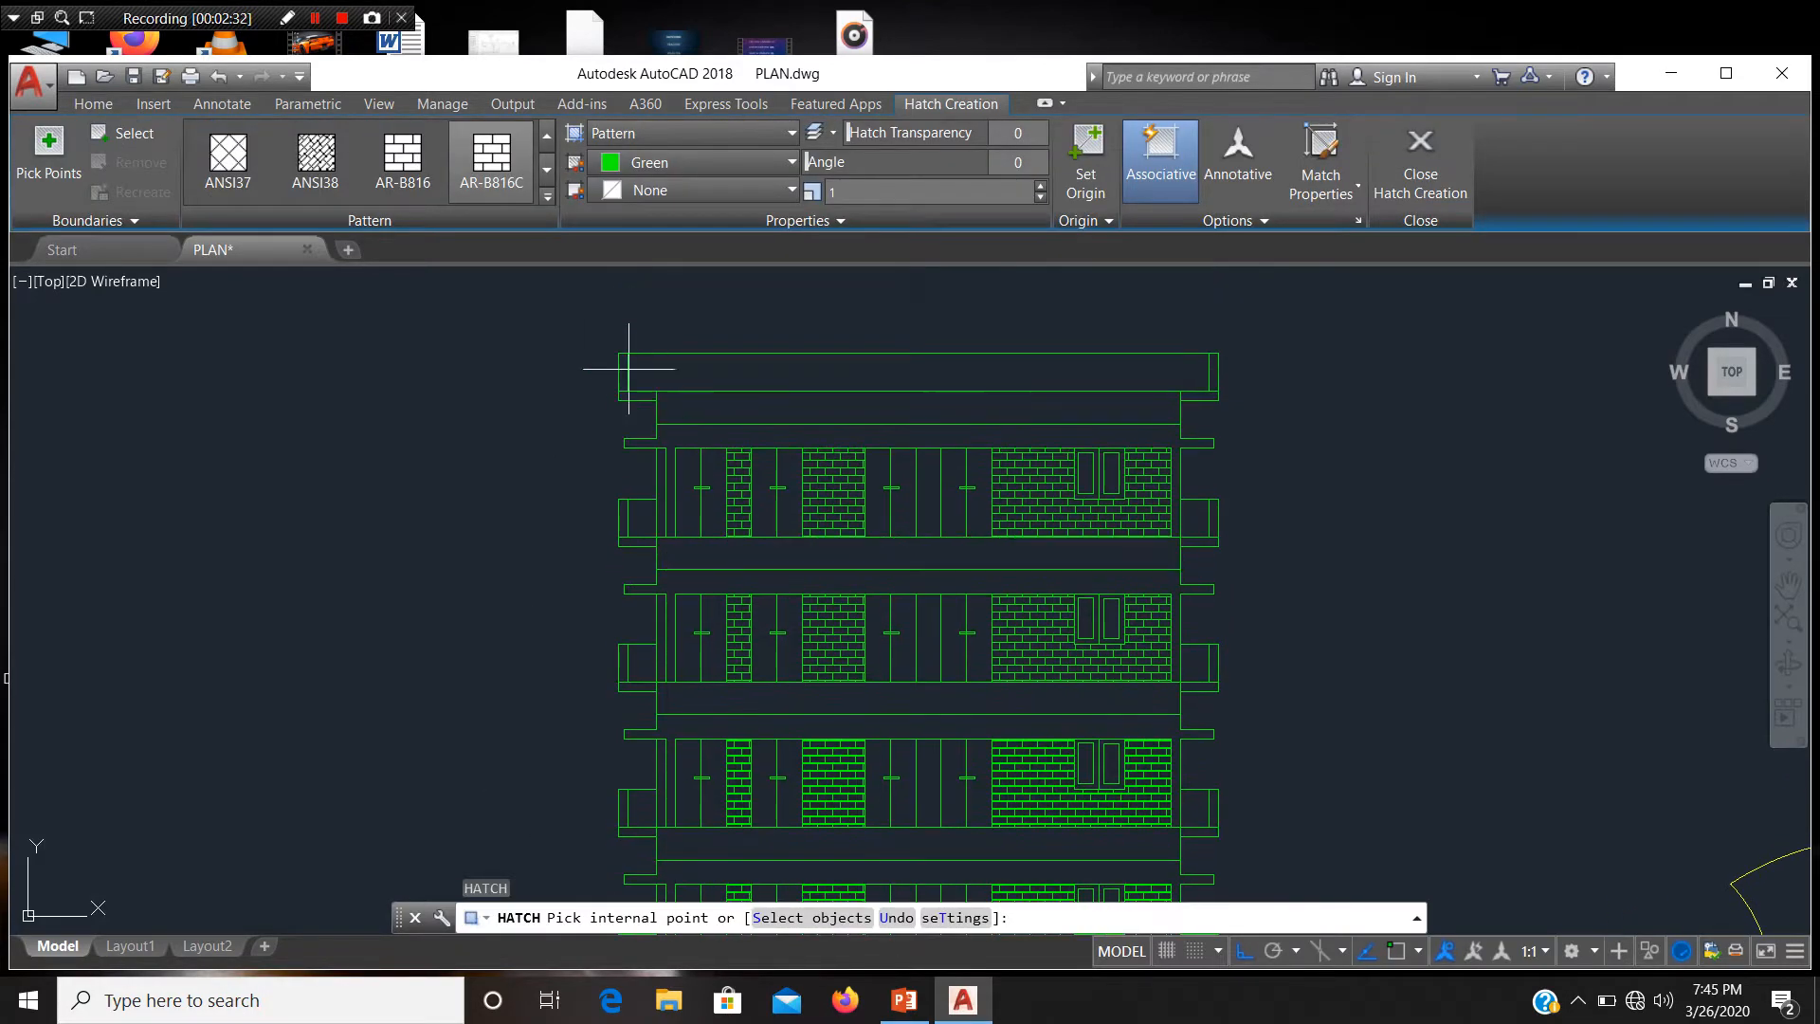
pyautogui.scroll(2, 627, 388)
pyautogui.click(726, 427)
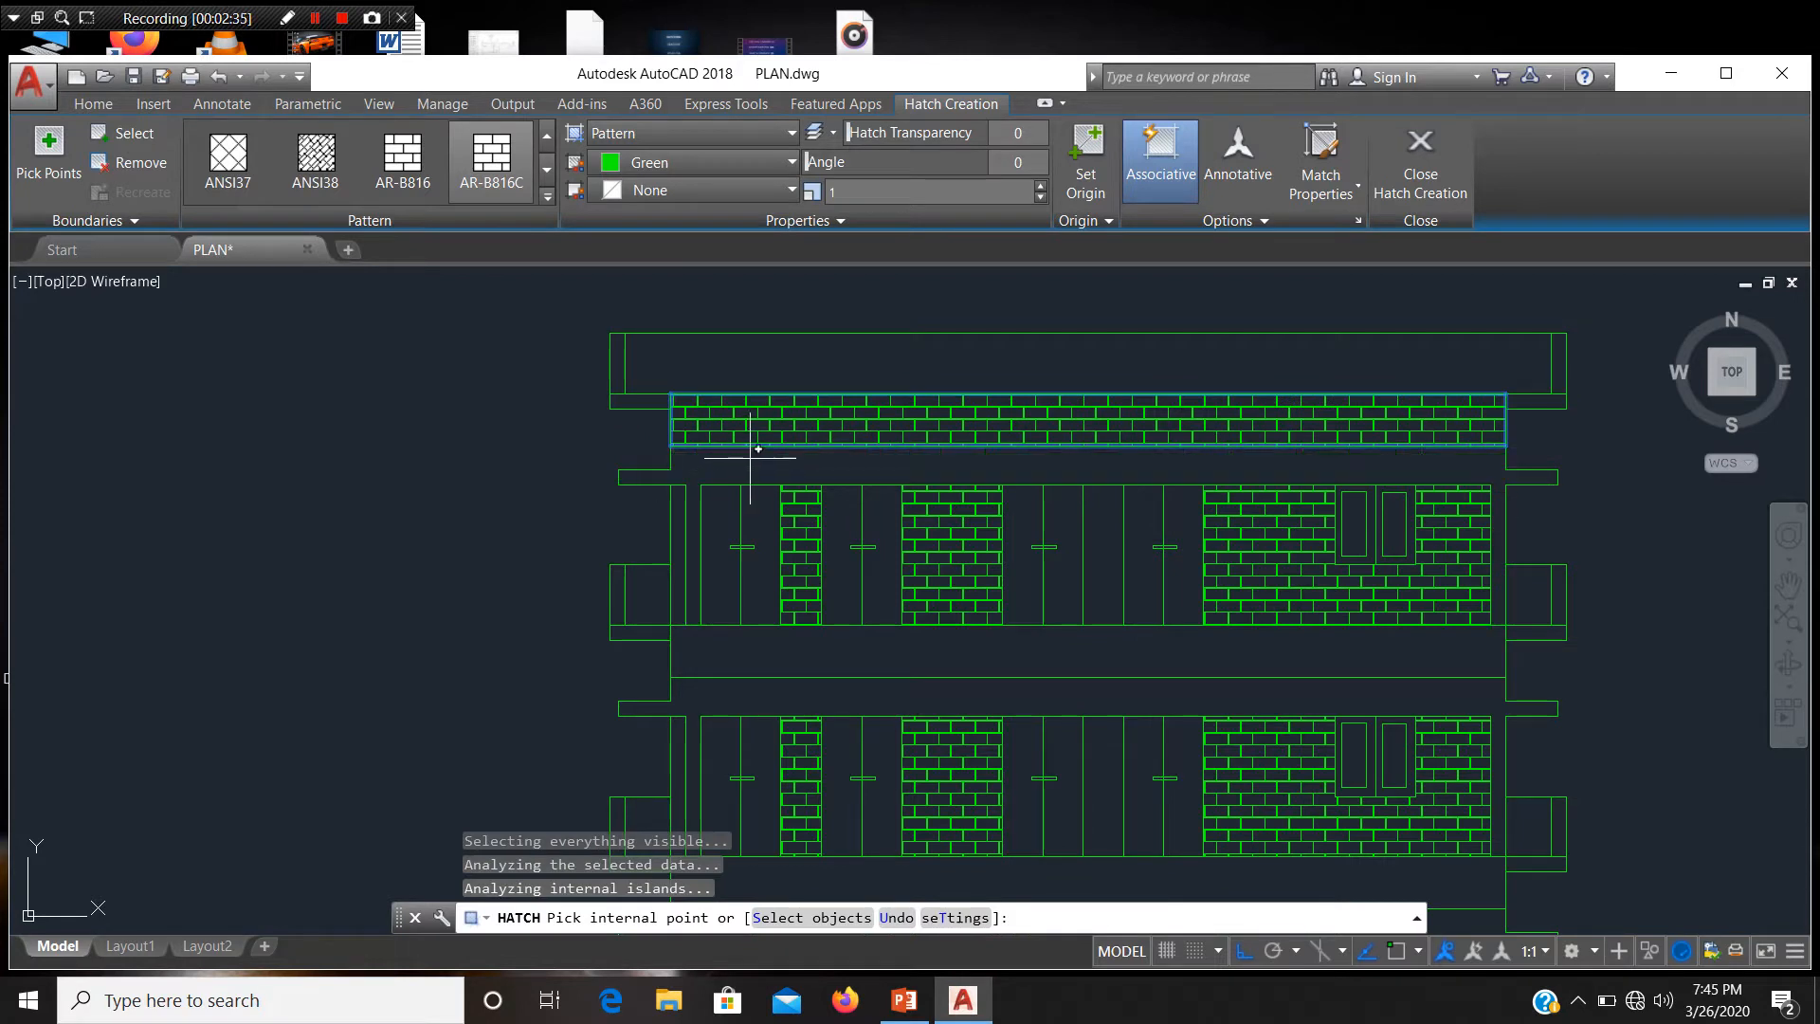
pyautogui.click(547, 137)
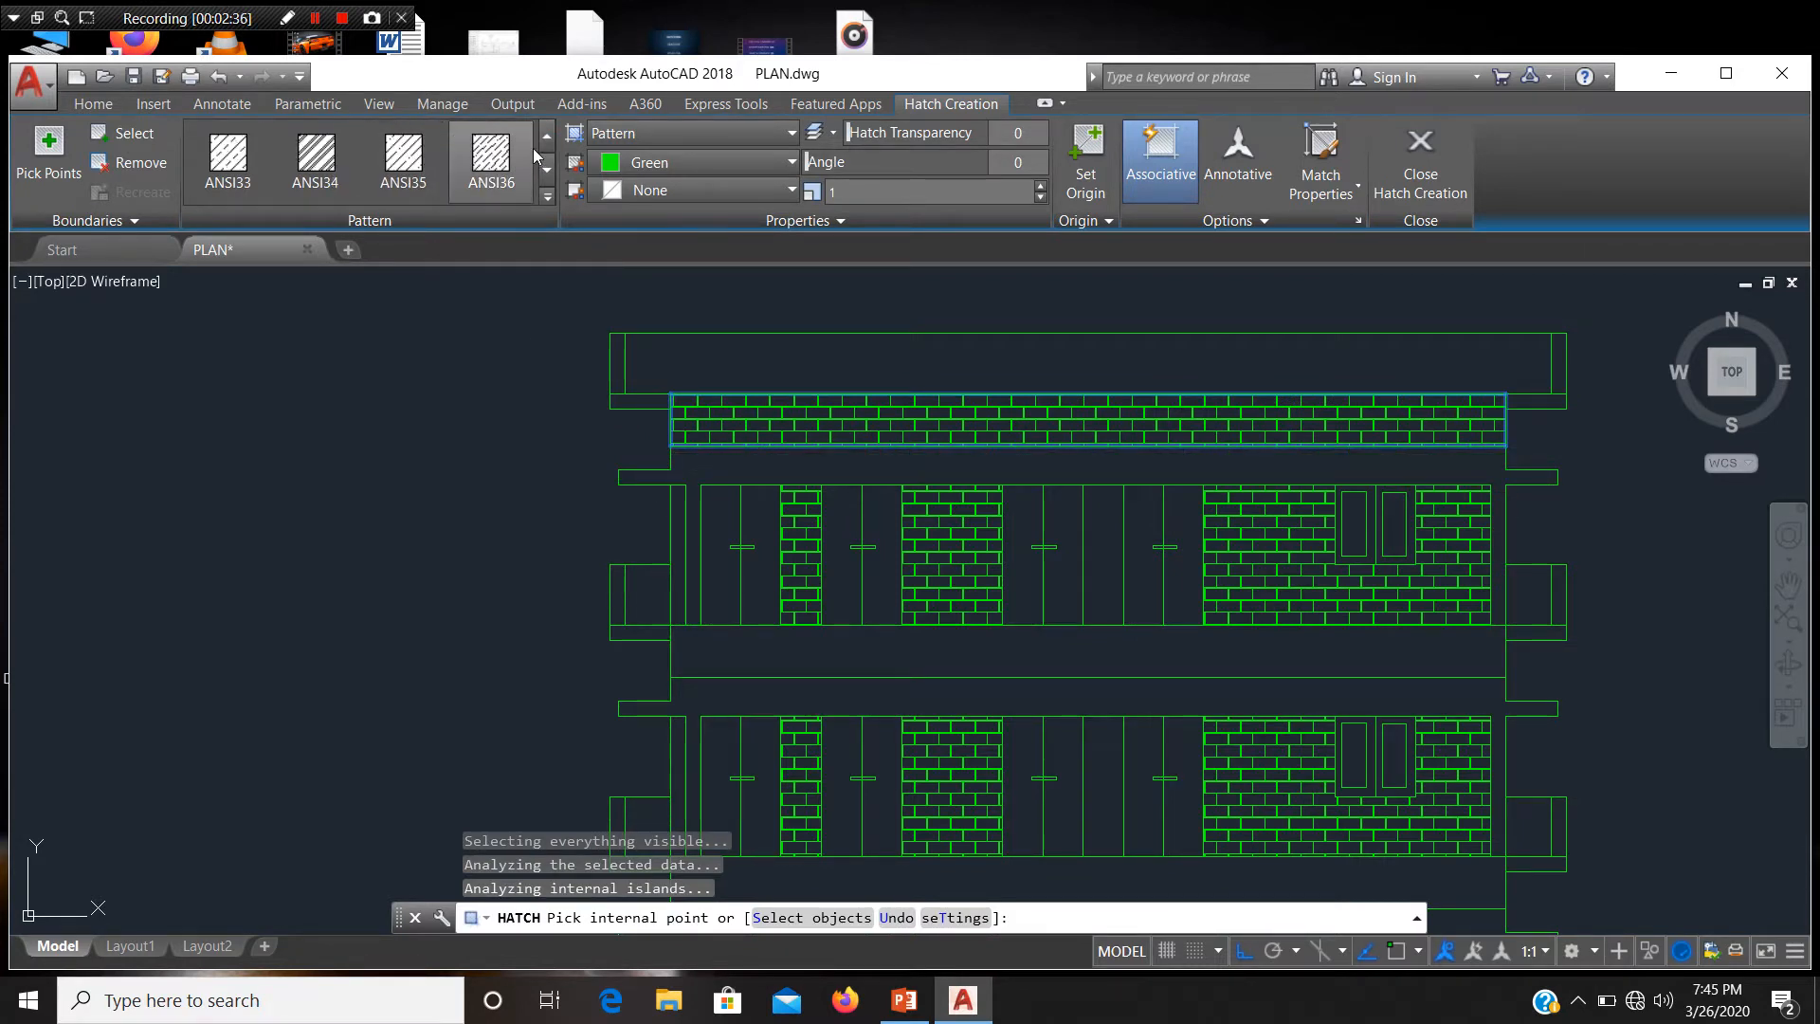
pyautogui.click(547, 169)
pyautogui.click(547, 169)
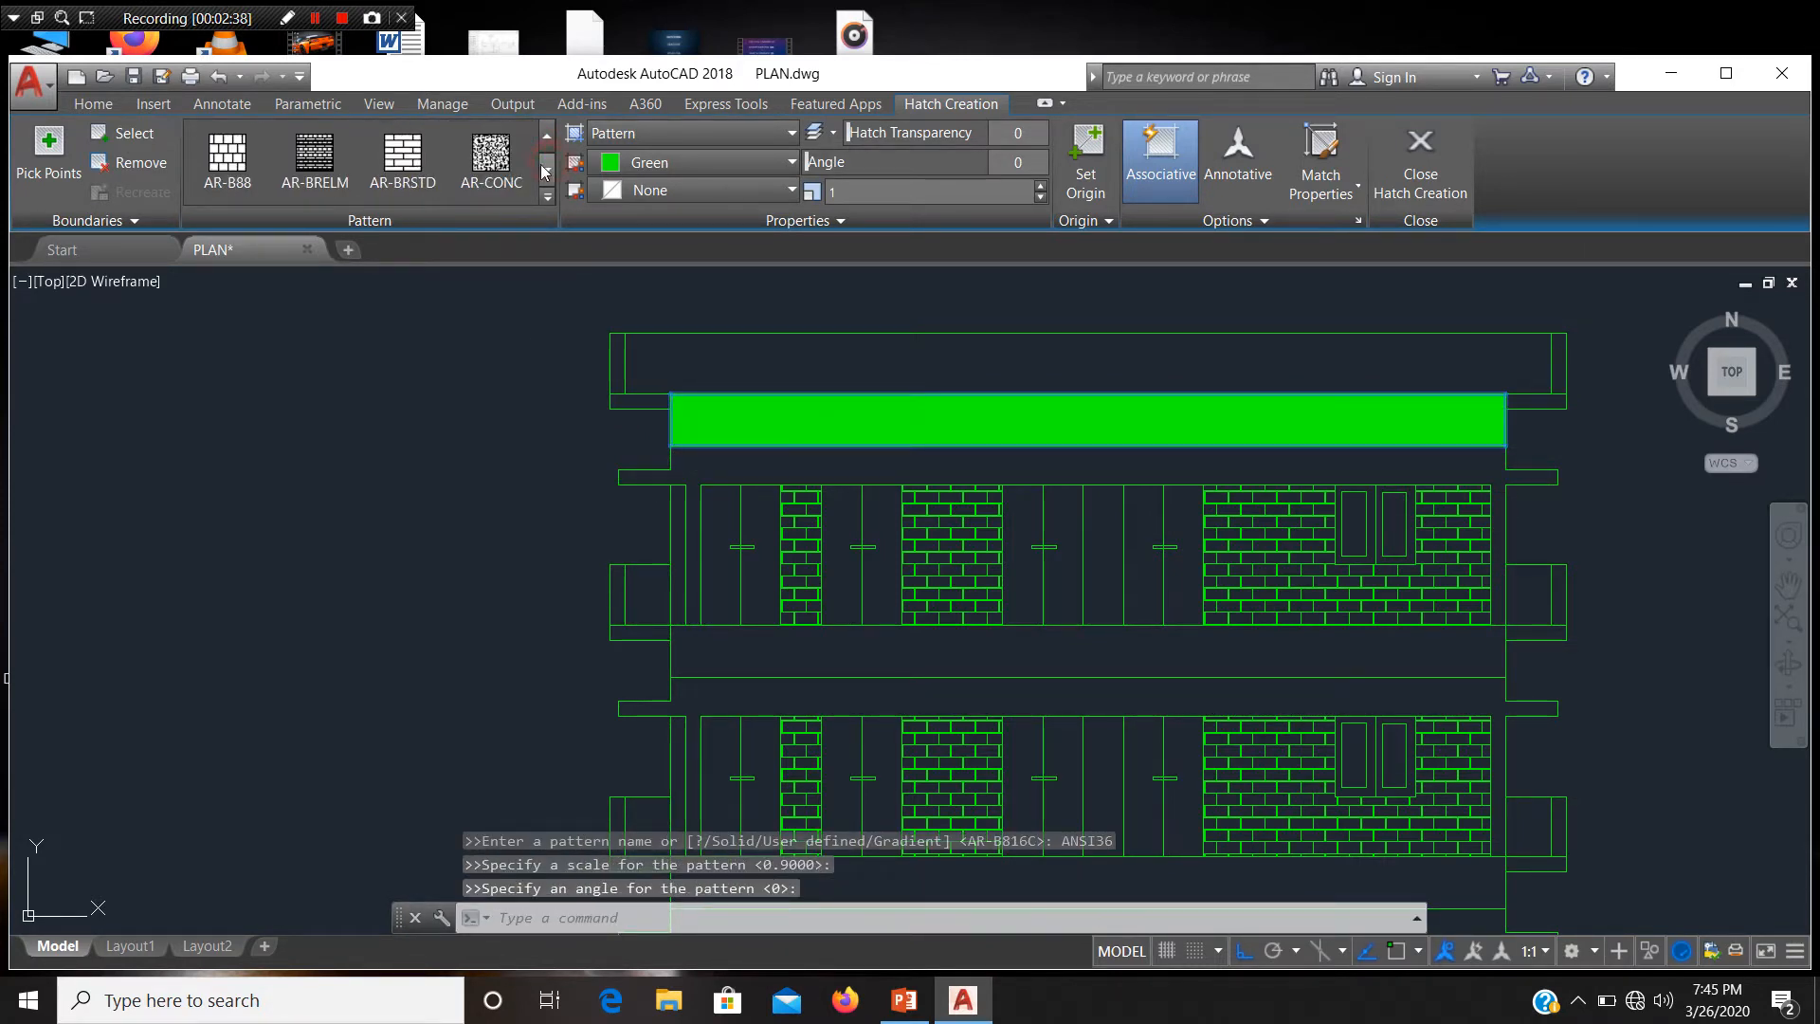
pyautogui.click(491, 156)
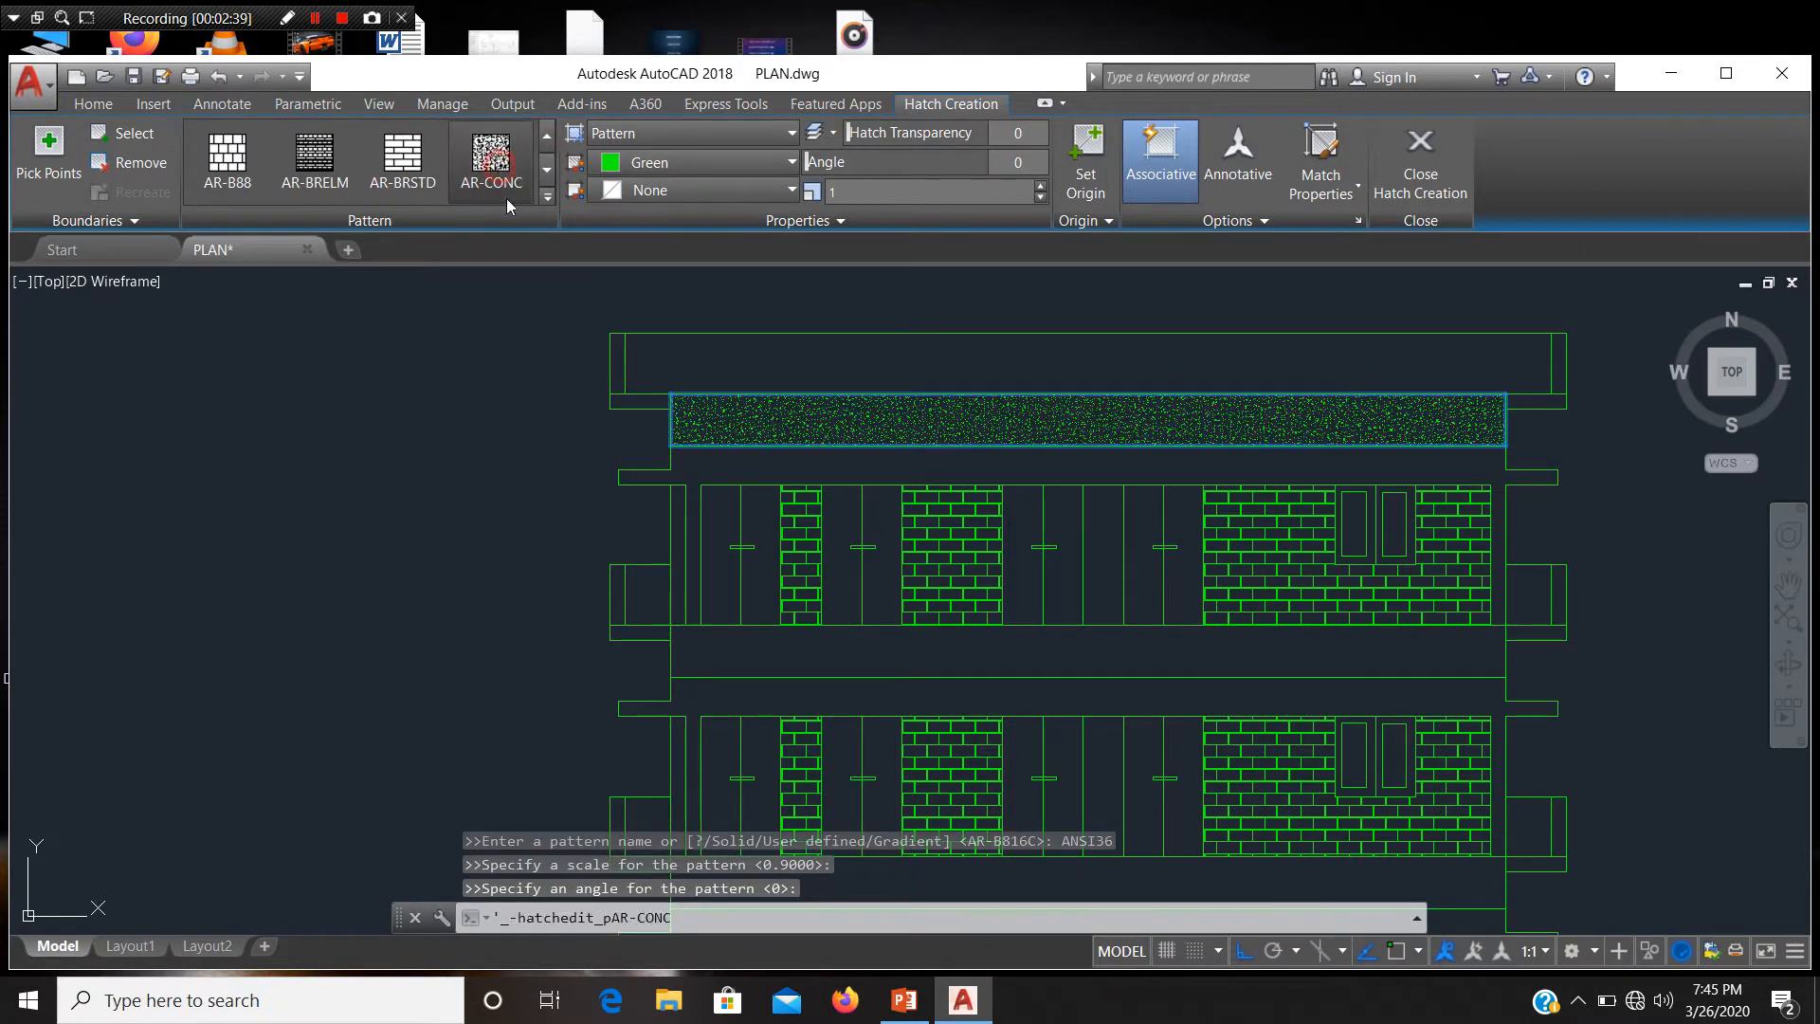
# Step: Add the remaining floor bands and slab-and-column outlines to the concrete hatch, from the top storey down to the ground floor
pyautogui.click(779, 468)
pyautogui.moveTo(865, 637); pyautogui.dragTo(840, 407, button='middle')
pyautogui.click(841, 410)
pyautogui.scroll(-3, 841, 466)
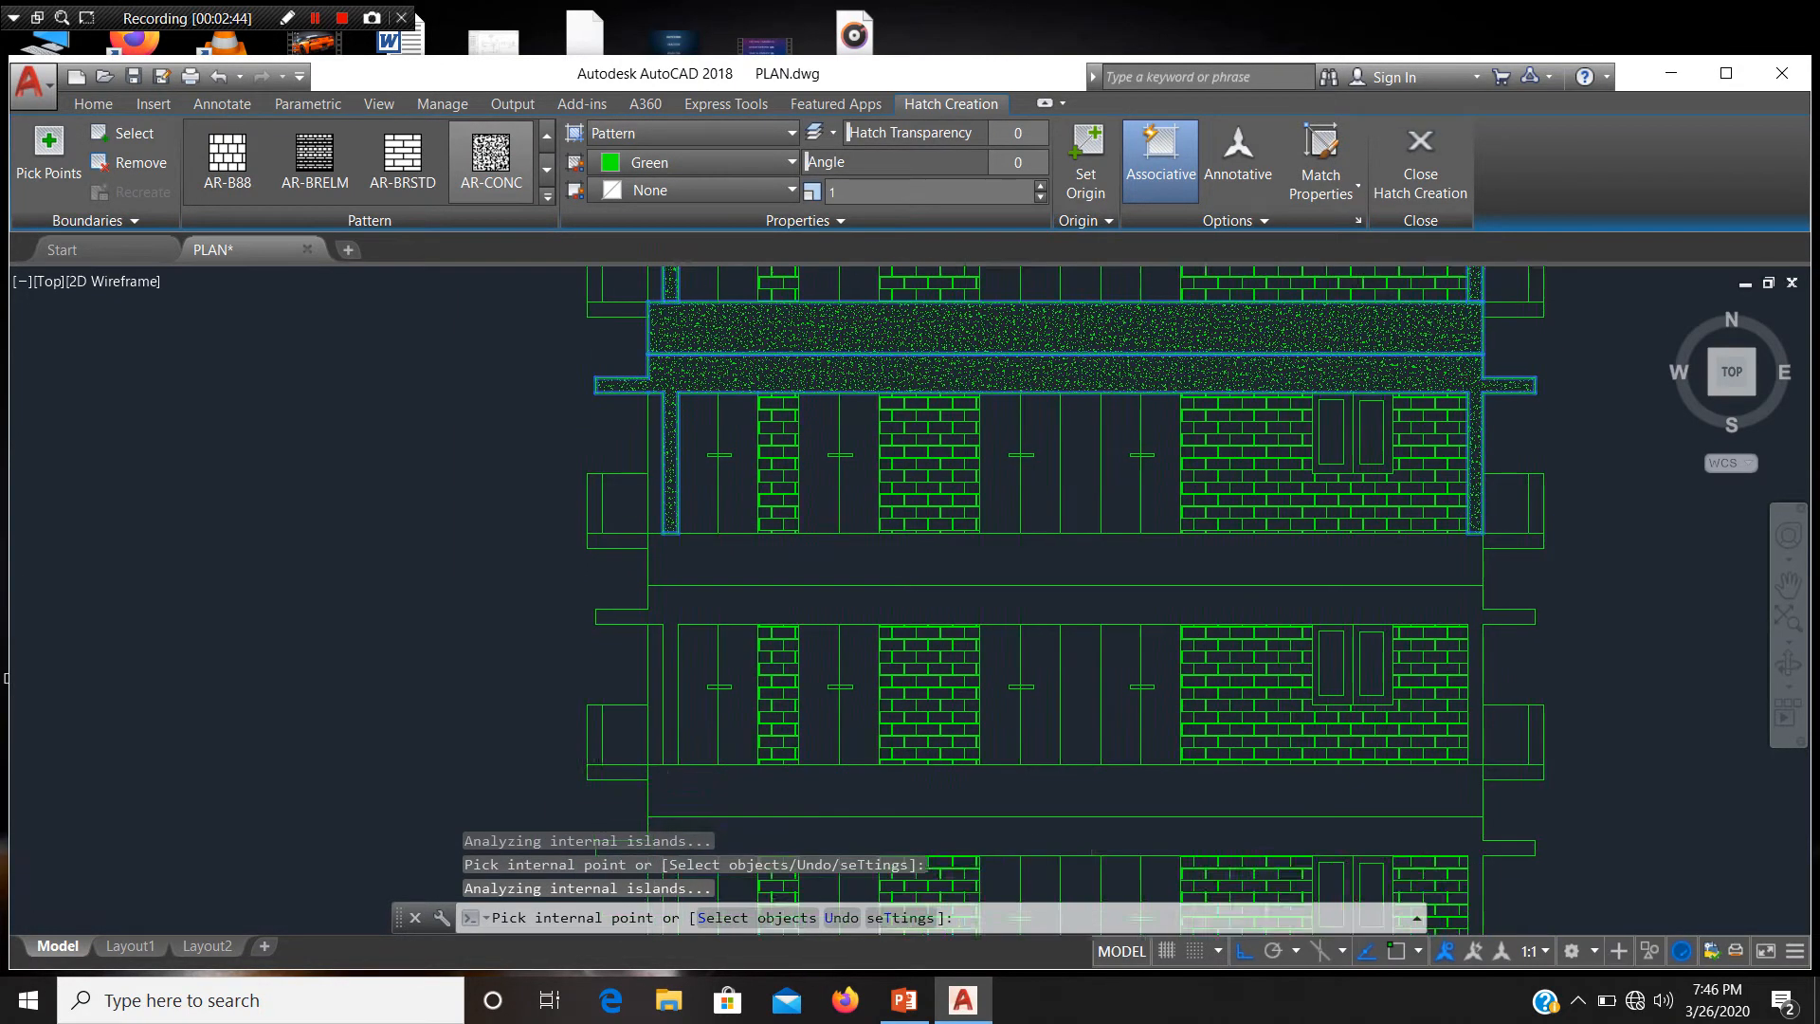
pyautogui.click(815, 437)
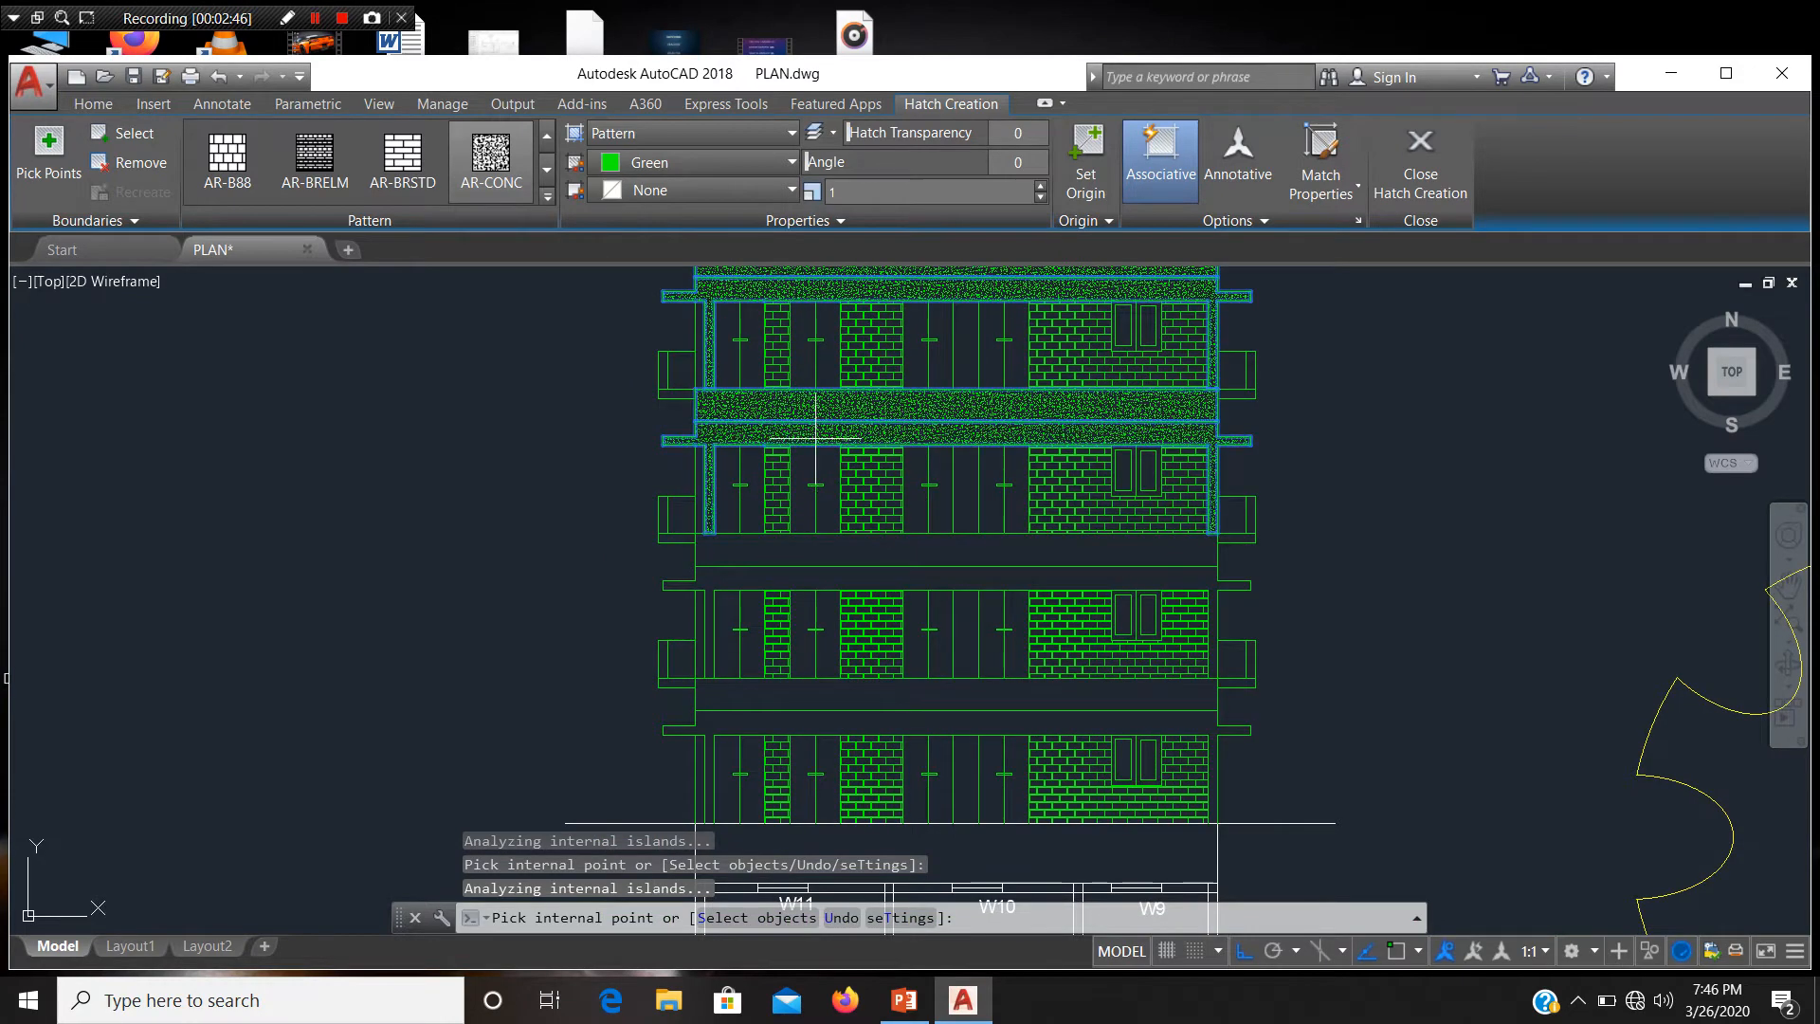
pyautogui.click(856, 561)
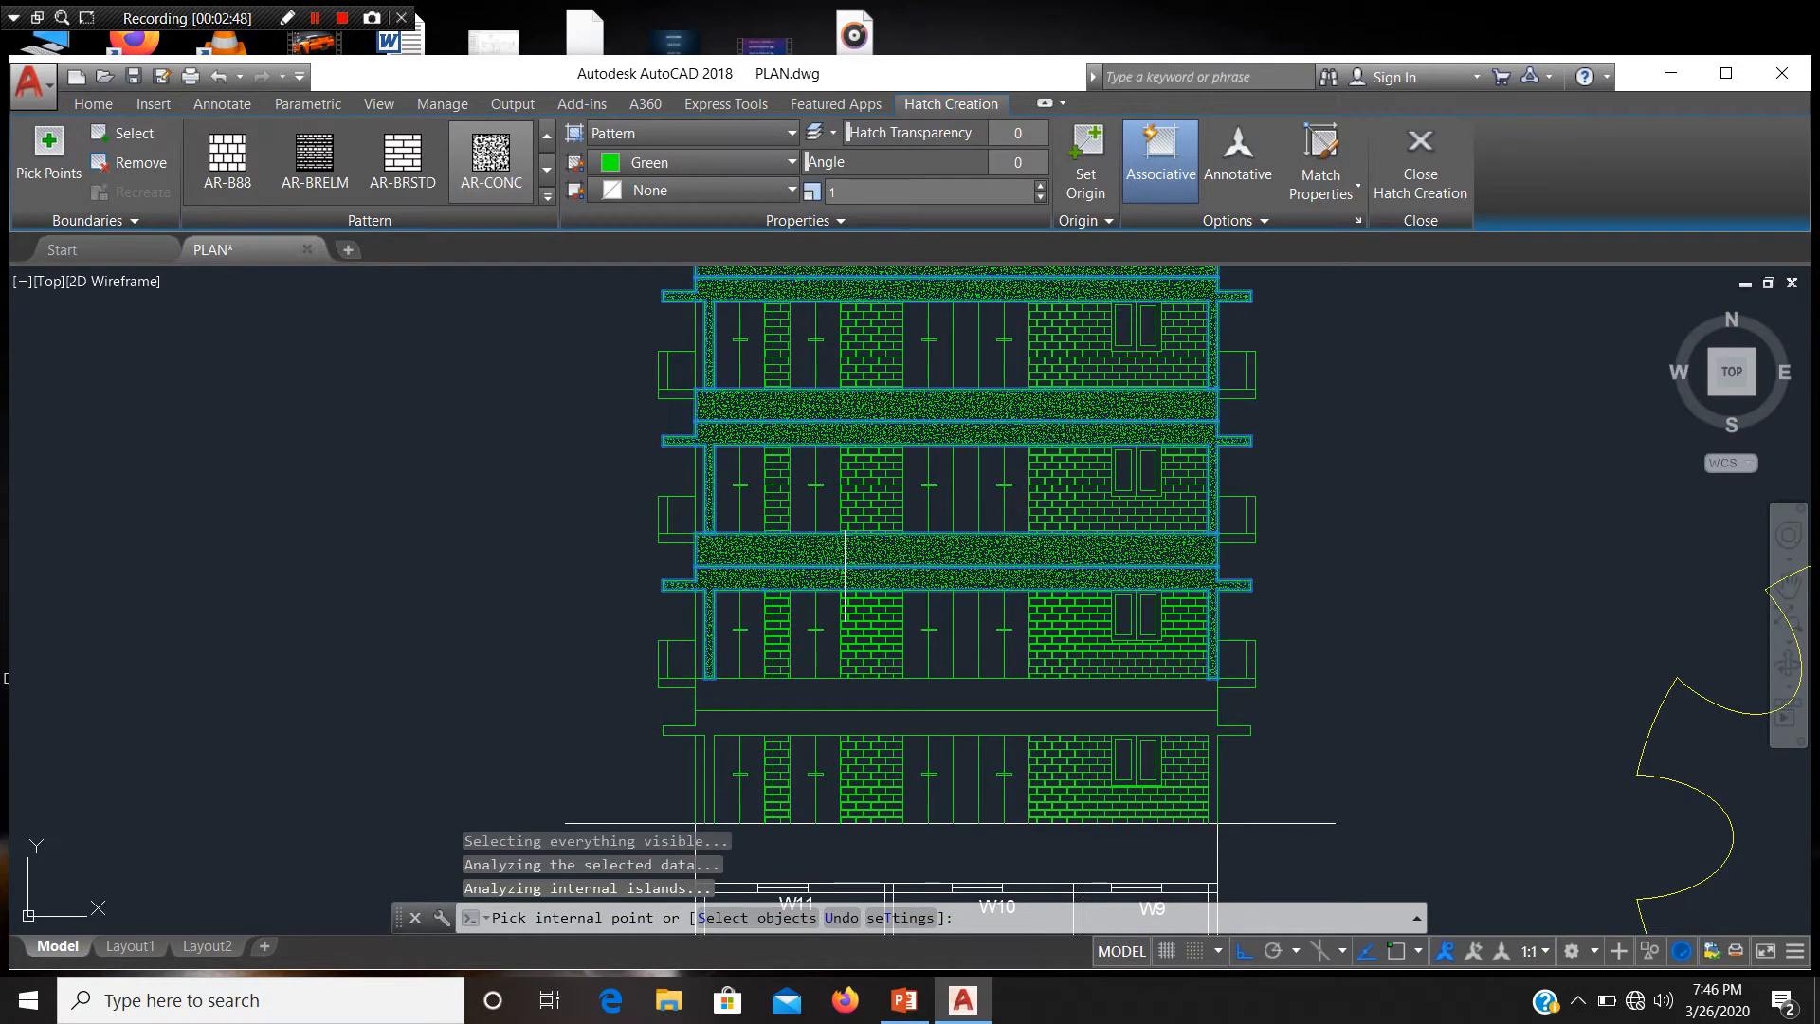
pyautogui.moveTo(837, 739); pyautogui.dragTo(808, 528, button='middle')
pyautogui.click(801, 488)
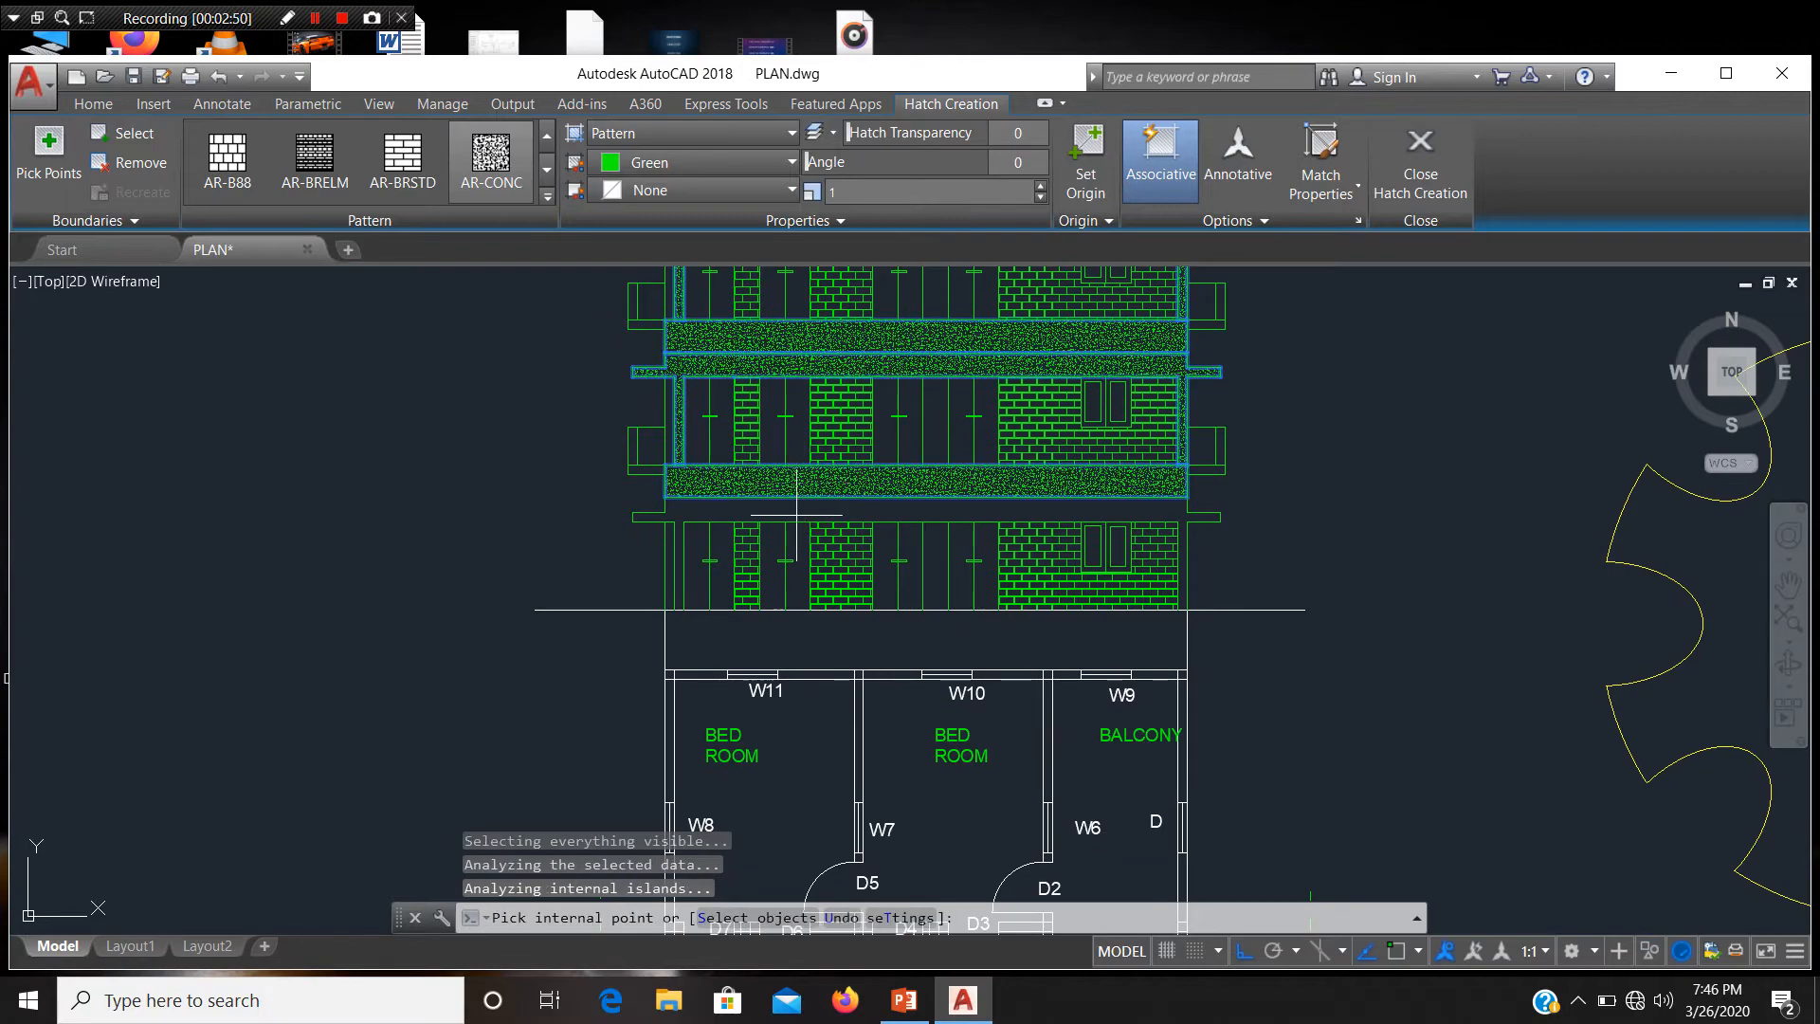
pyautogui.moveTo(820, 635); pyautogui.dragTo(833, 827, button='middle')
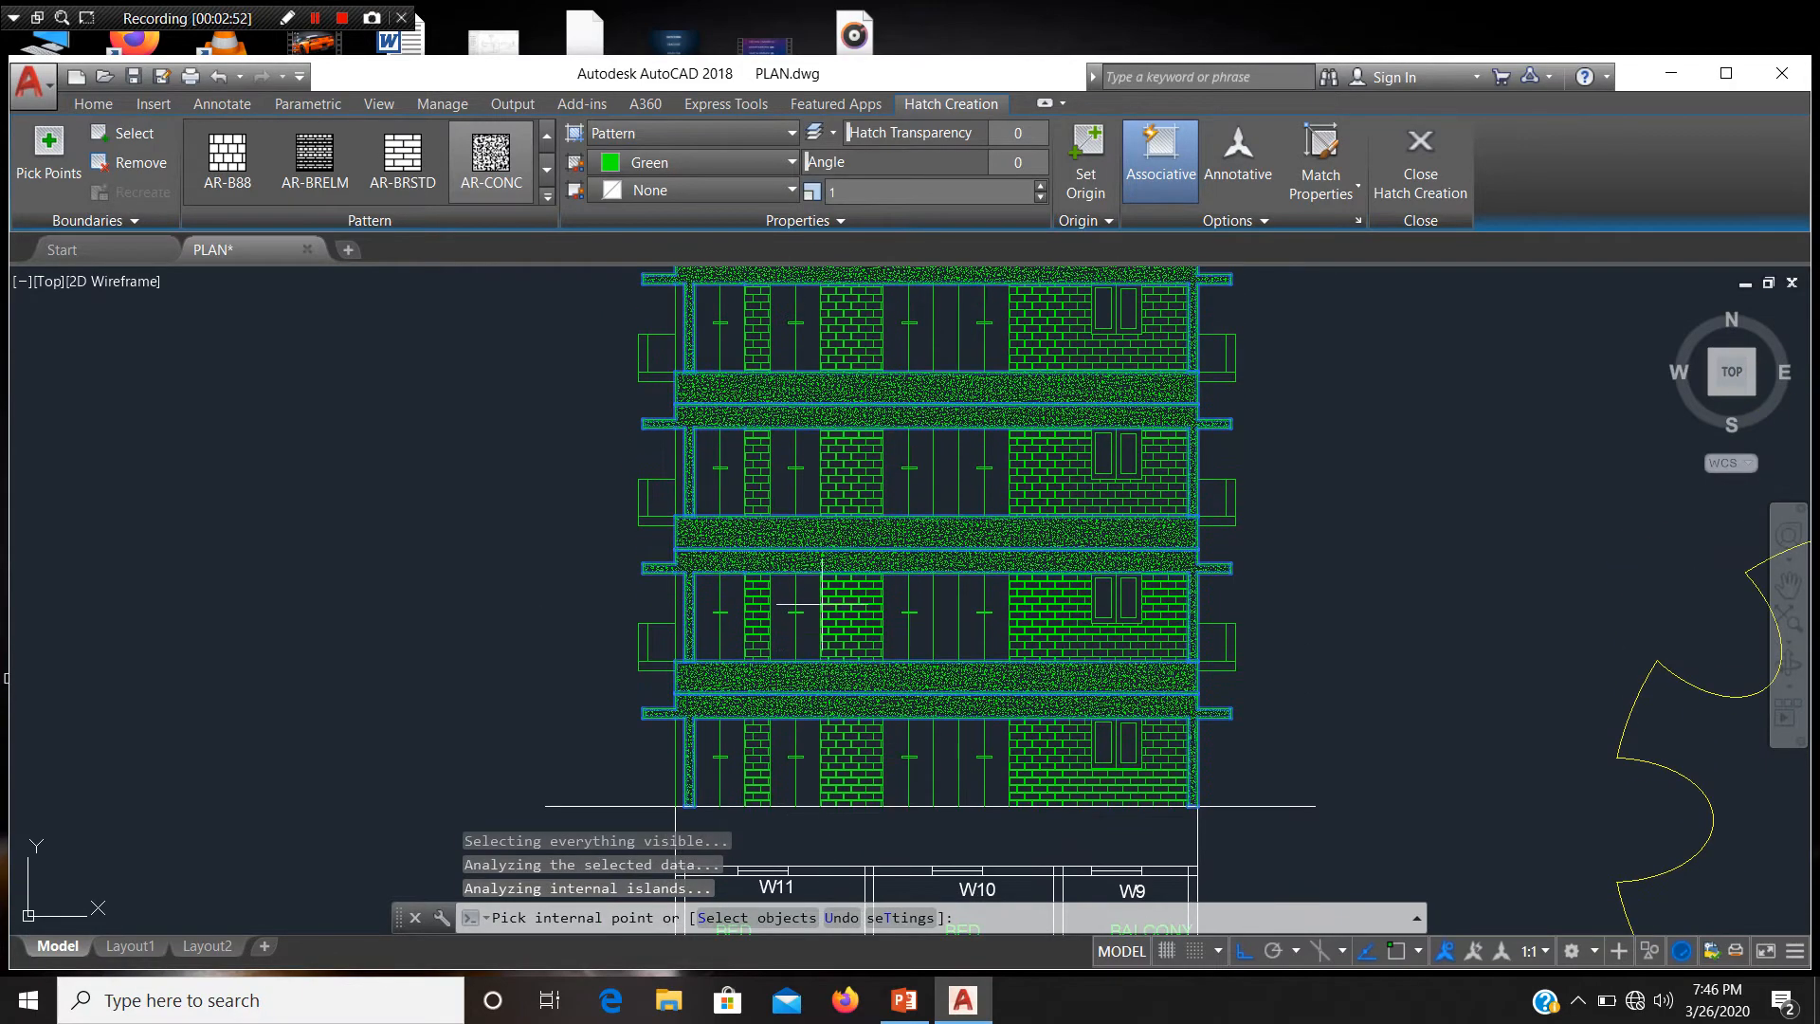
# Step: Add the thin slabs under the right-hand balconies of the upper storeys to the concrete hatch
pyautogui.moveTo(820, 576); pyautogui.dragTo(826, 748, button='middle')
pyautogui.scroll(3, 1151, 740)
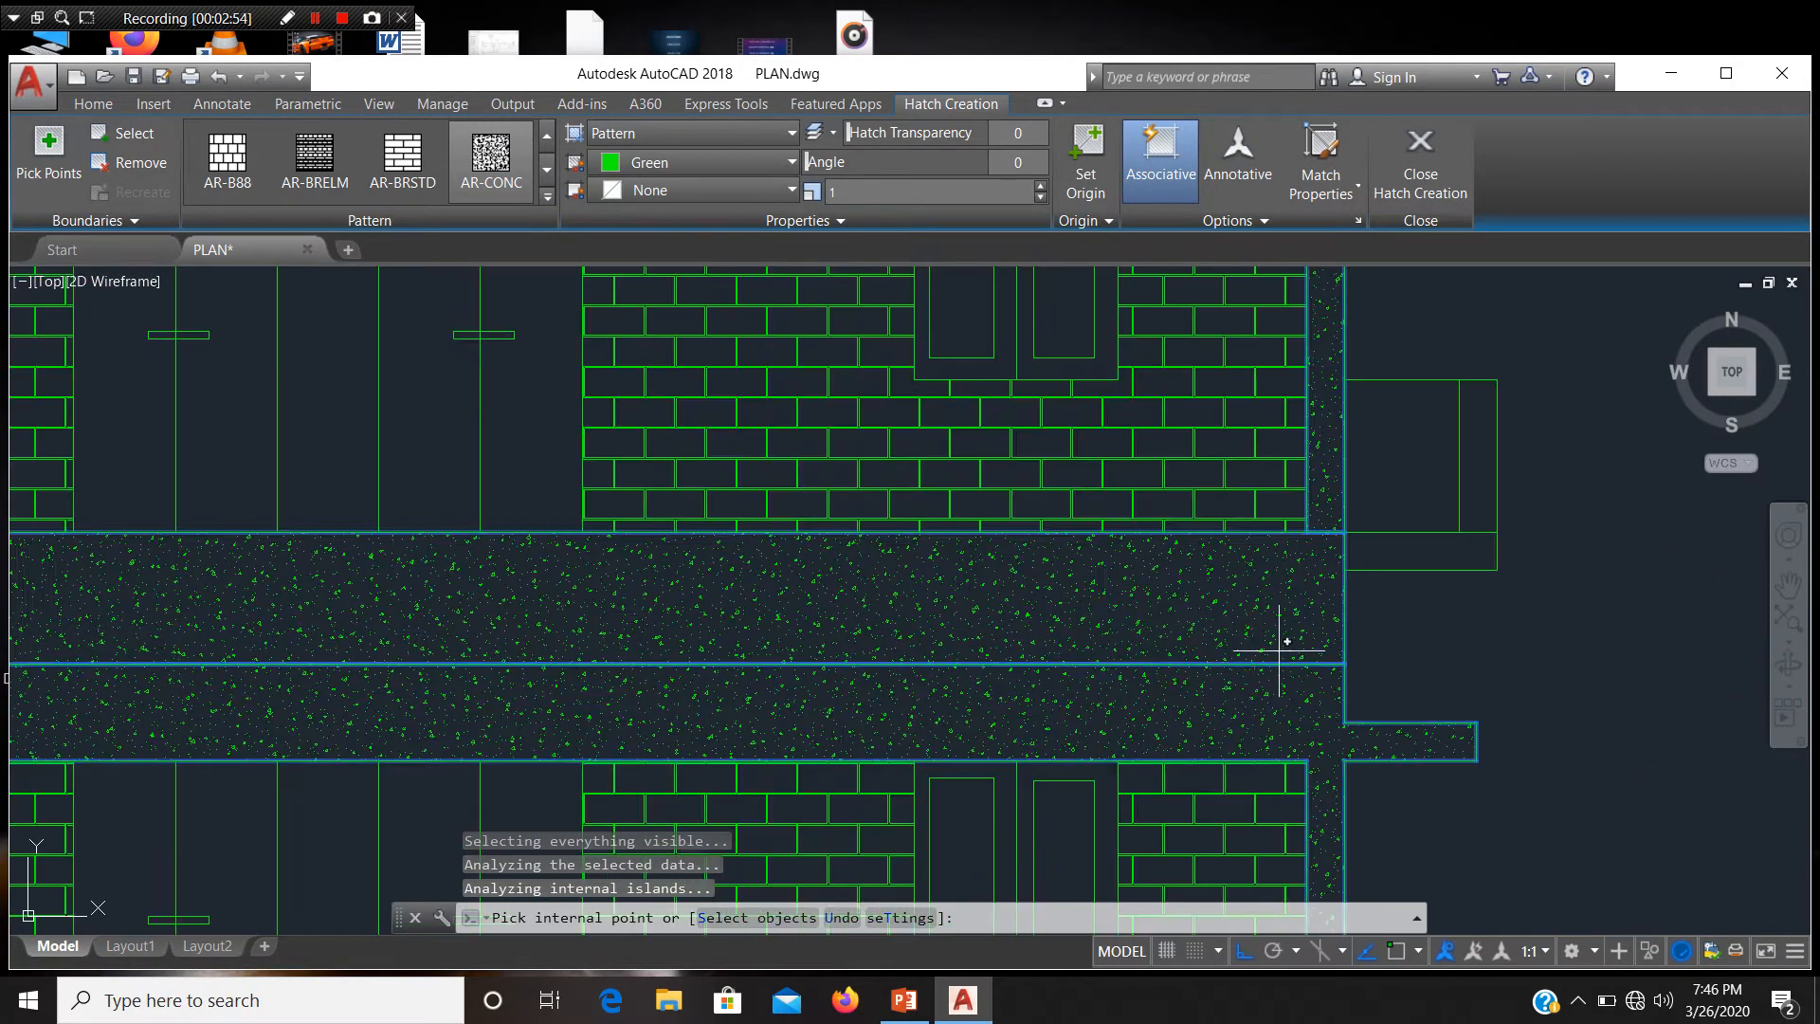
pyautogui.click(1368, 557)
pyautogui.scroll(-1, 1352, 618)
pyautogui.scroll(-4, 1232, 601)
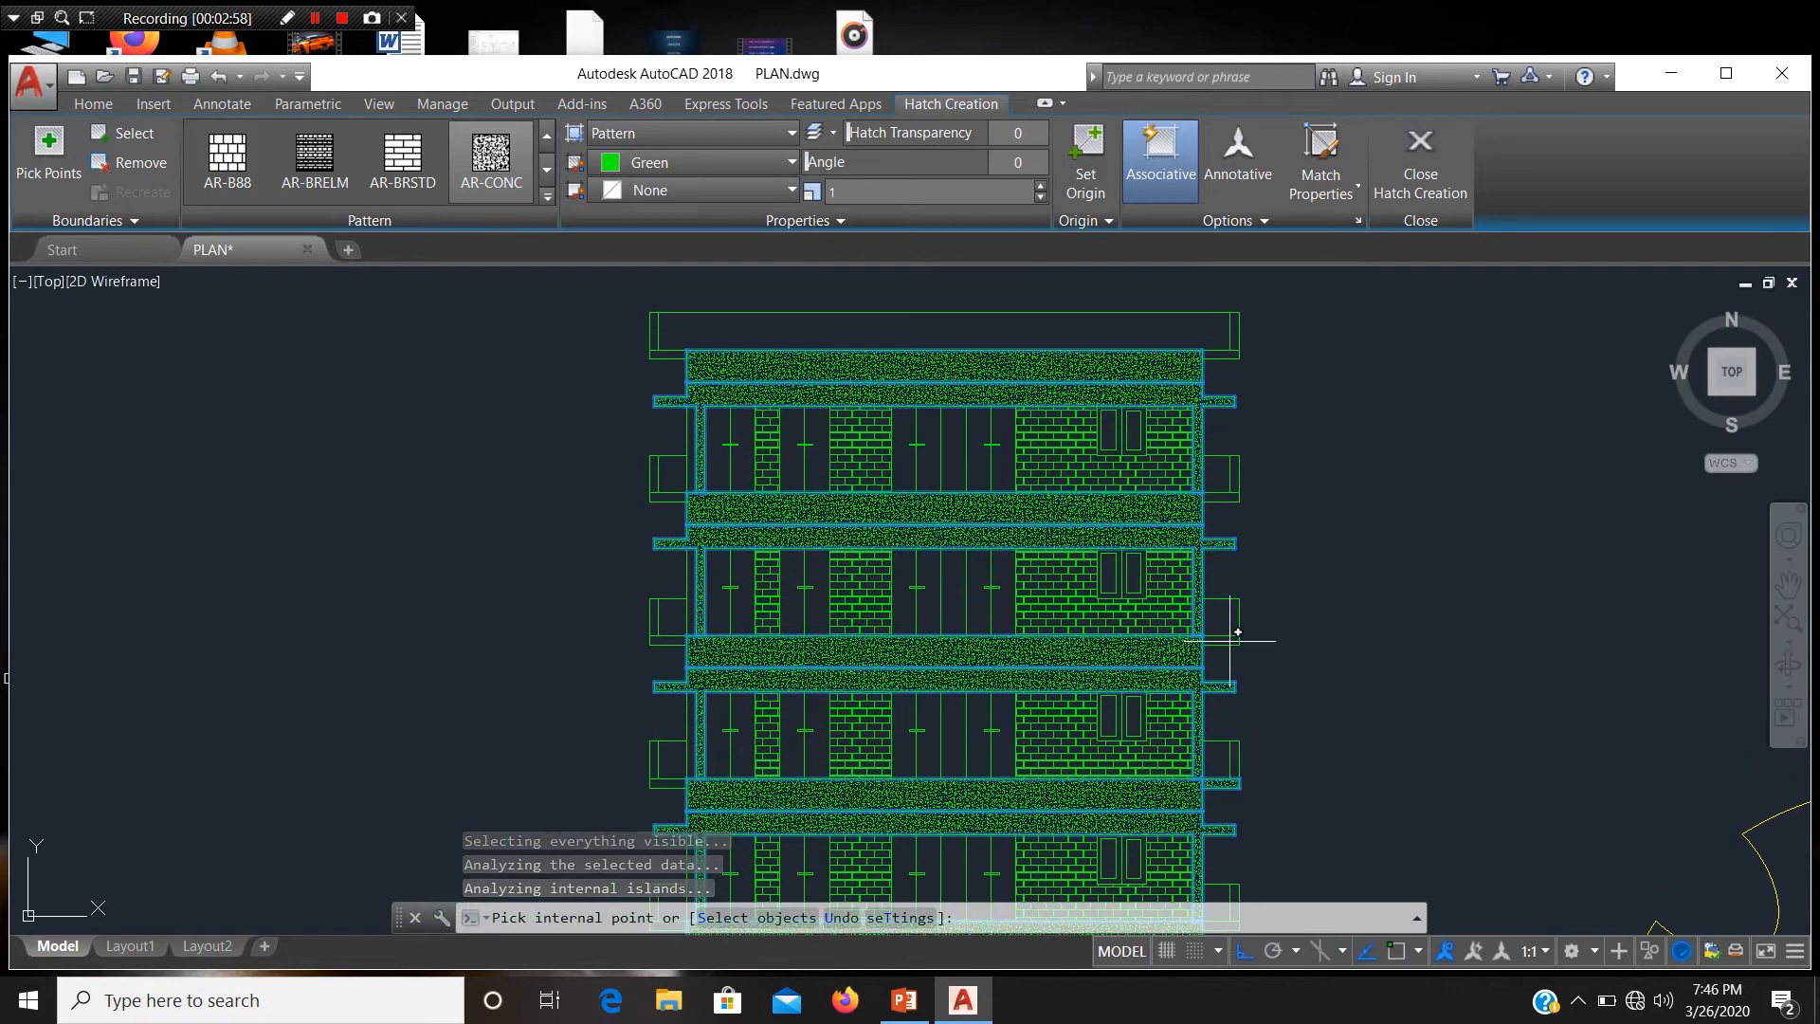
pyautogui.scroll(4, 1237, 632)
pyautogui.moveTo(1227, 376); pyautogui.dragTo(1234, 601, button='middle')
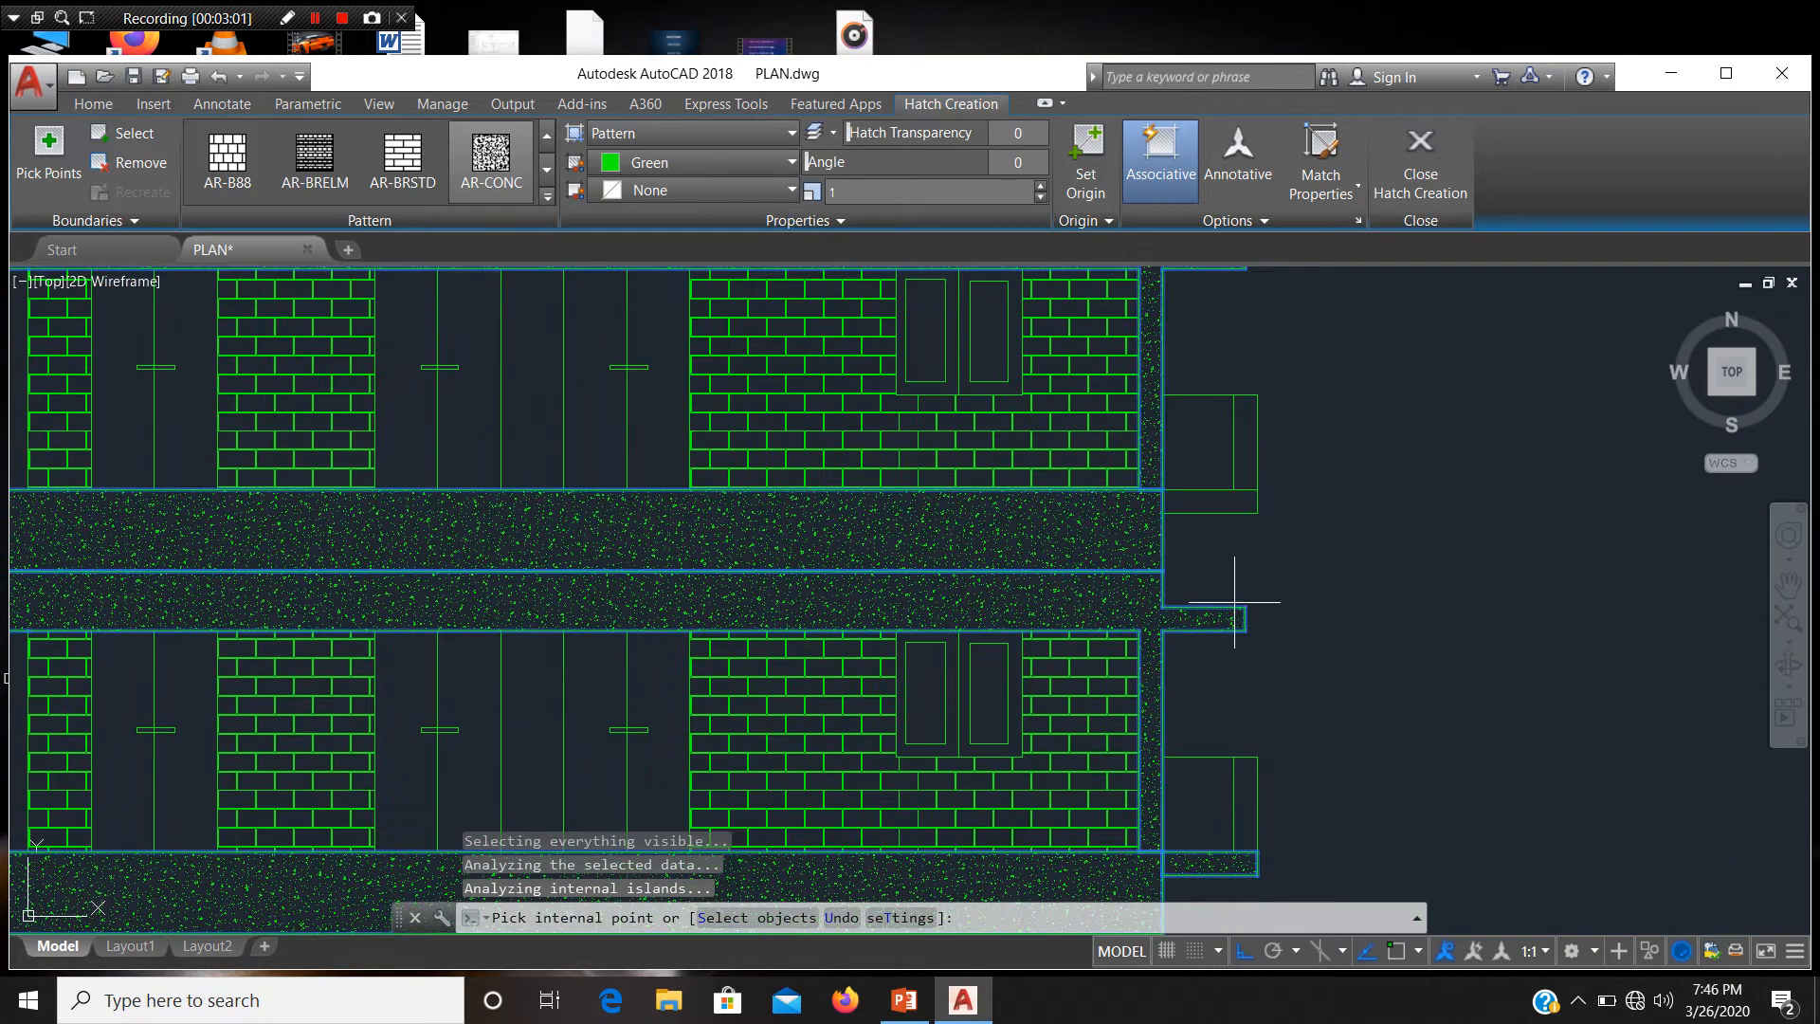
pyautogui.scroll(-2, 1237, 540)
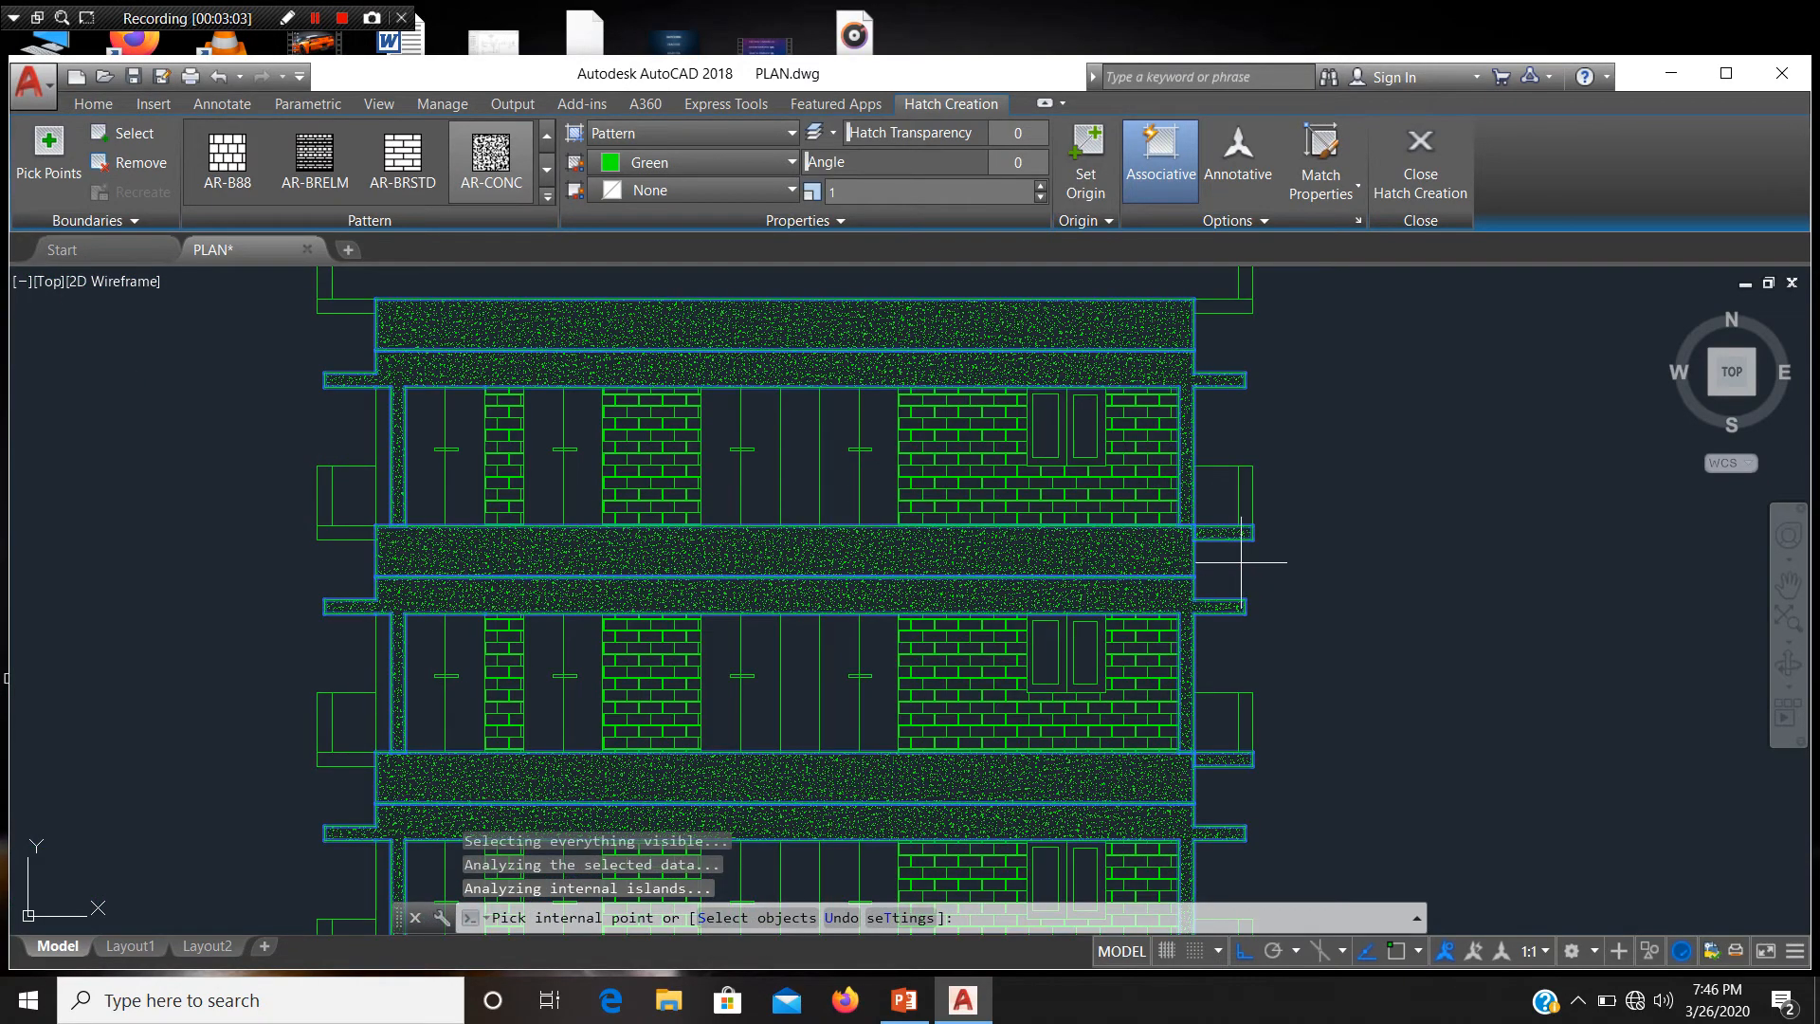
pyautogui.moveTo(1013, 639); pyautogui.dragTo(1116, 643, button='middle')
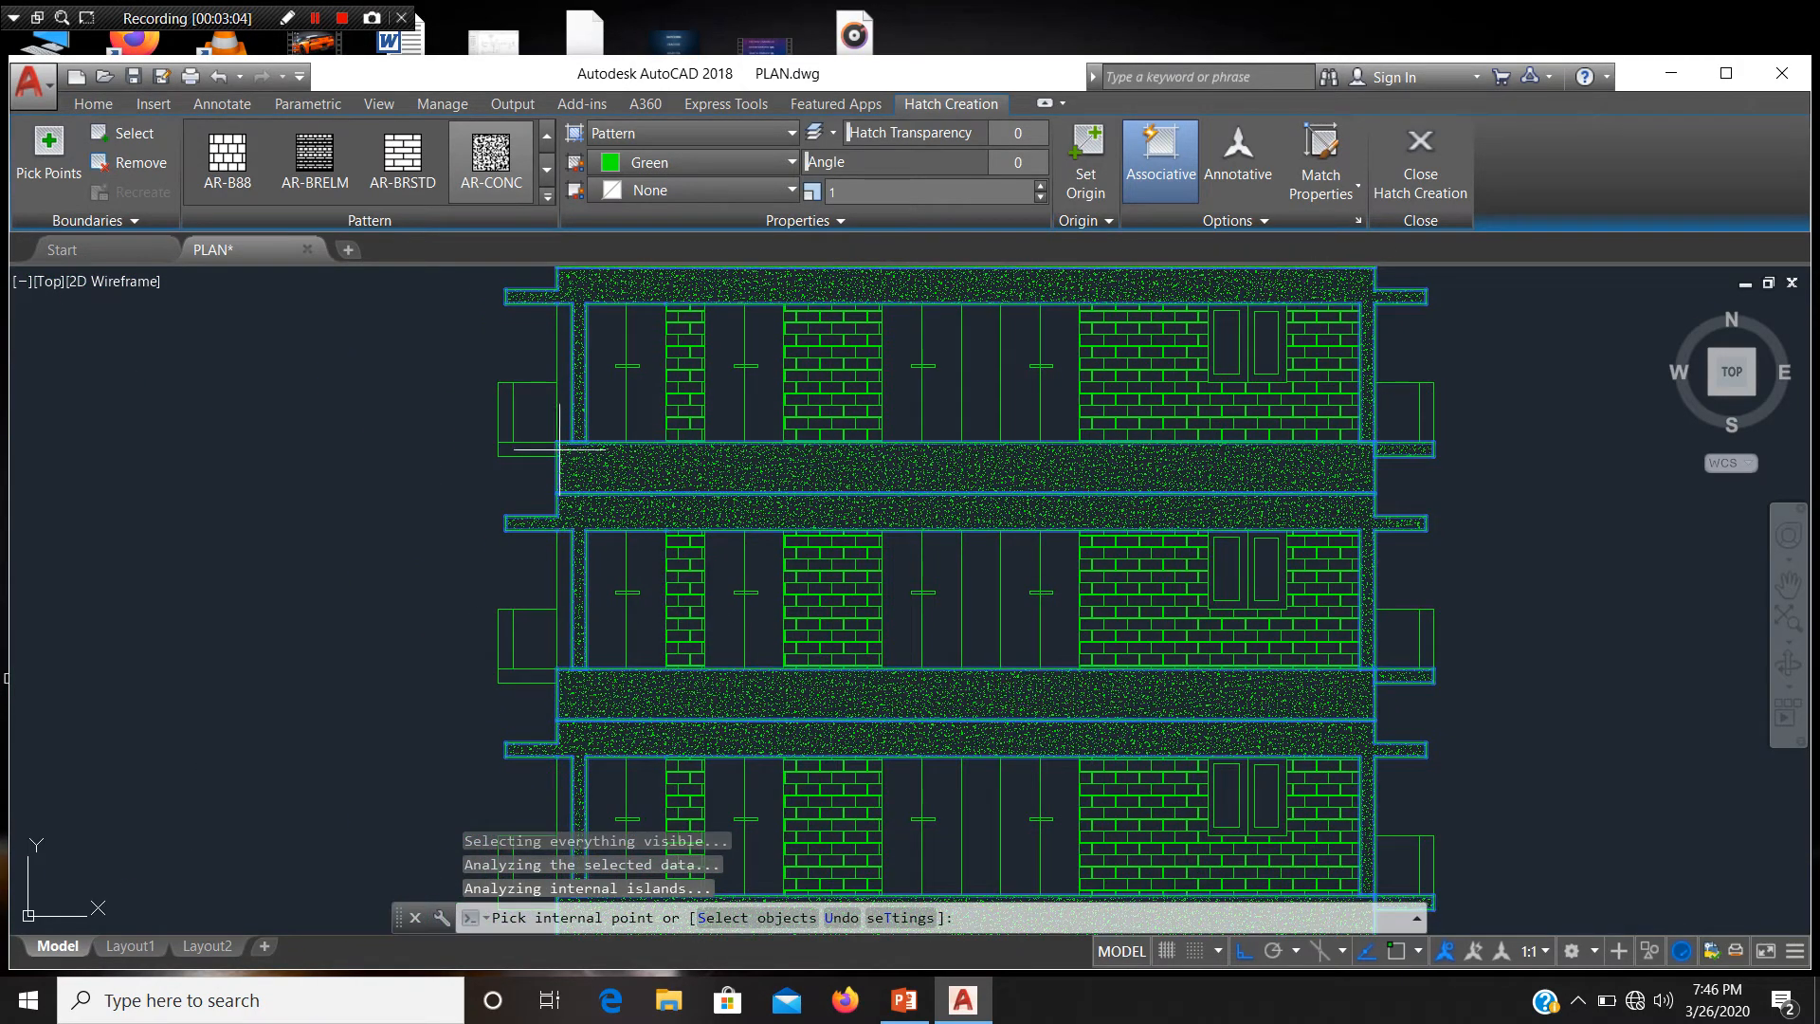
# Step: Add the thin slabs under the upper left-hand balconies and at both ends of the roof parapet to the concrete hatch
pyautogui.moveTo(656, 673); pyautogui.dragTo(694, 549, button='middle')
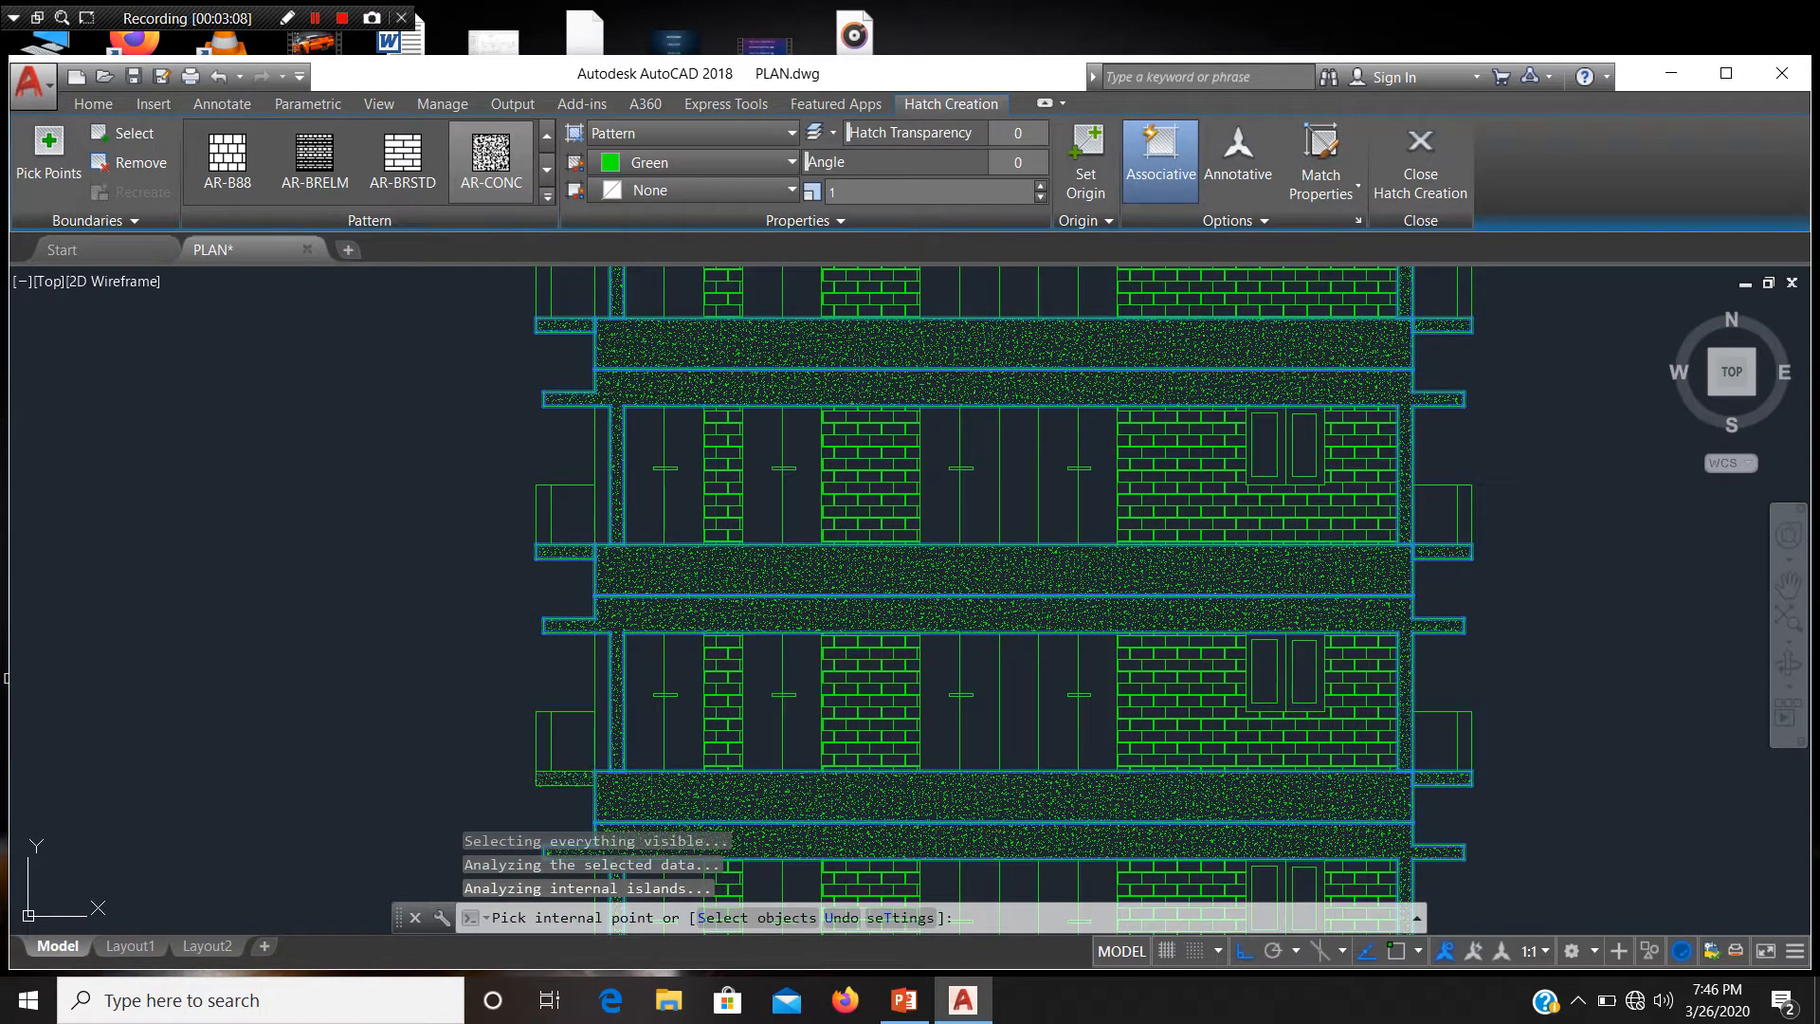
pyautogui.scroll(-4, 805, 687)
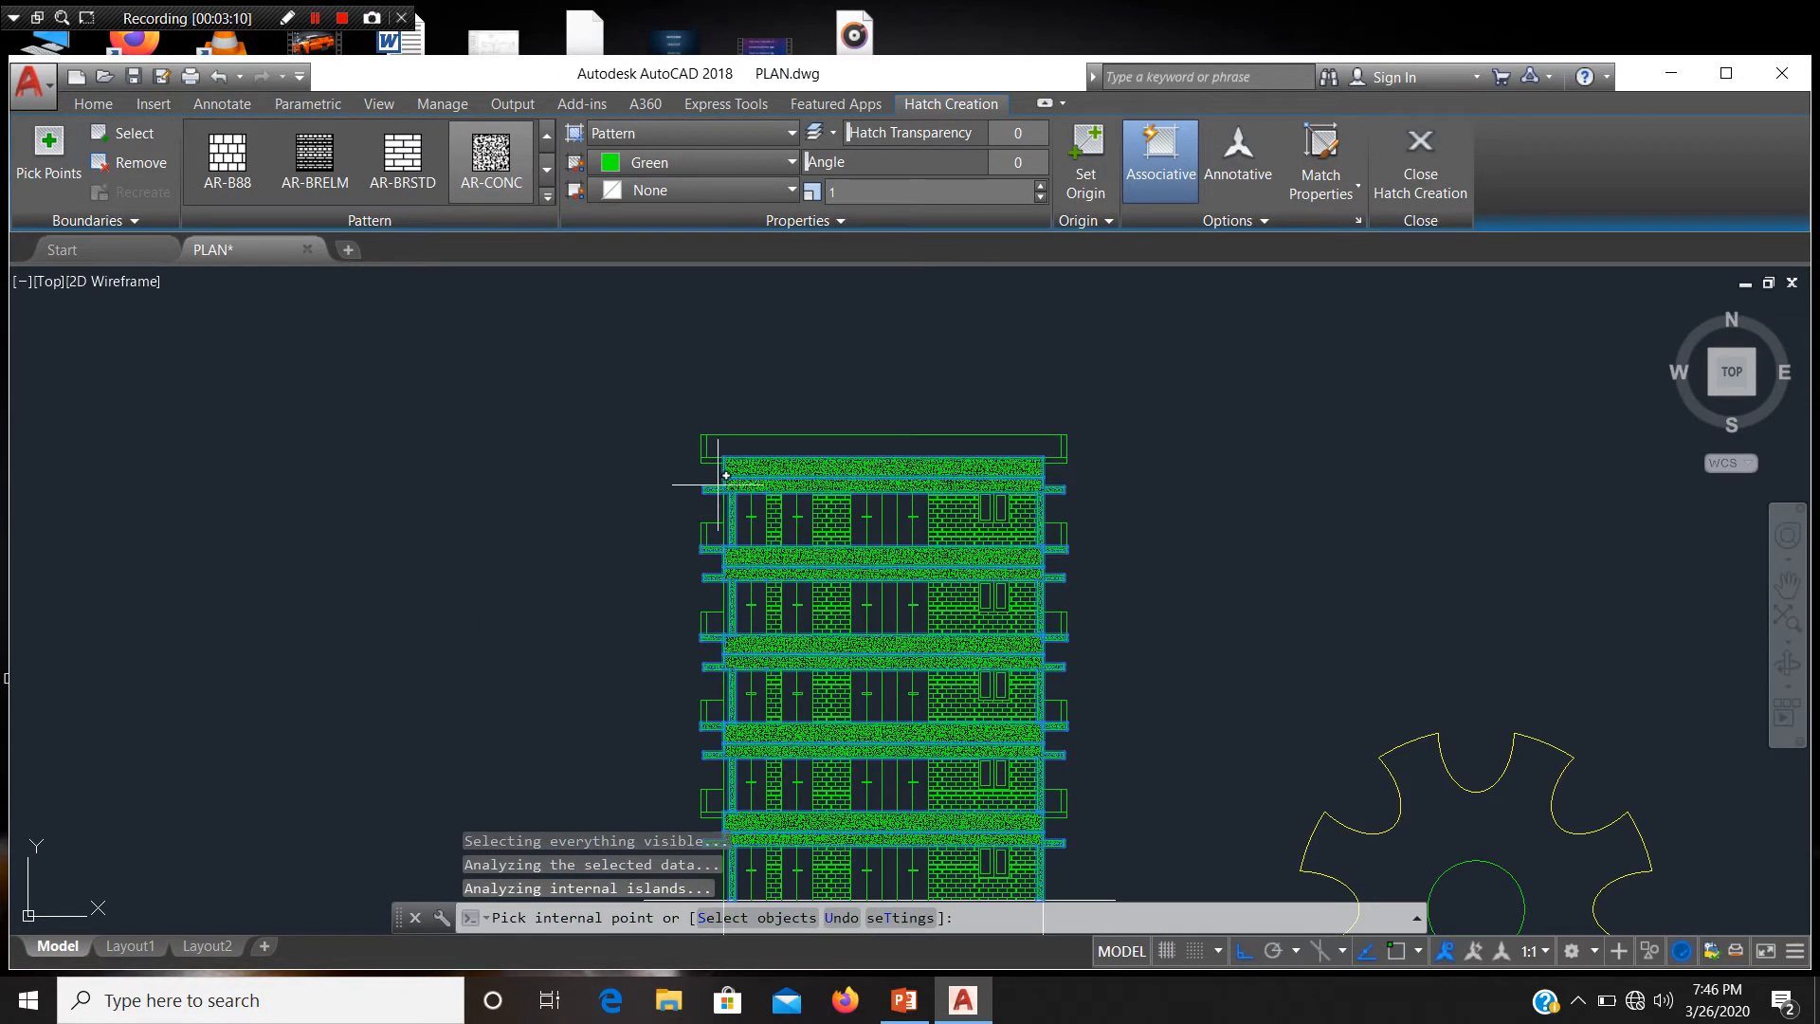
pyautogui.scroll(4, 718, 485)
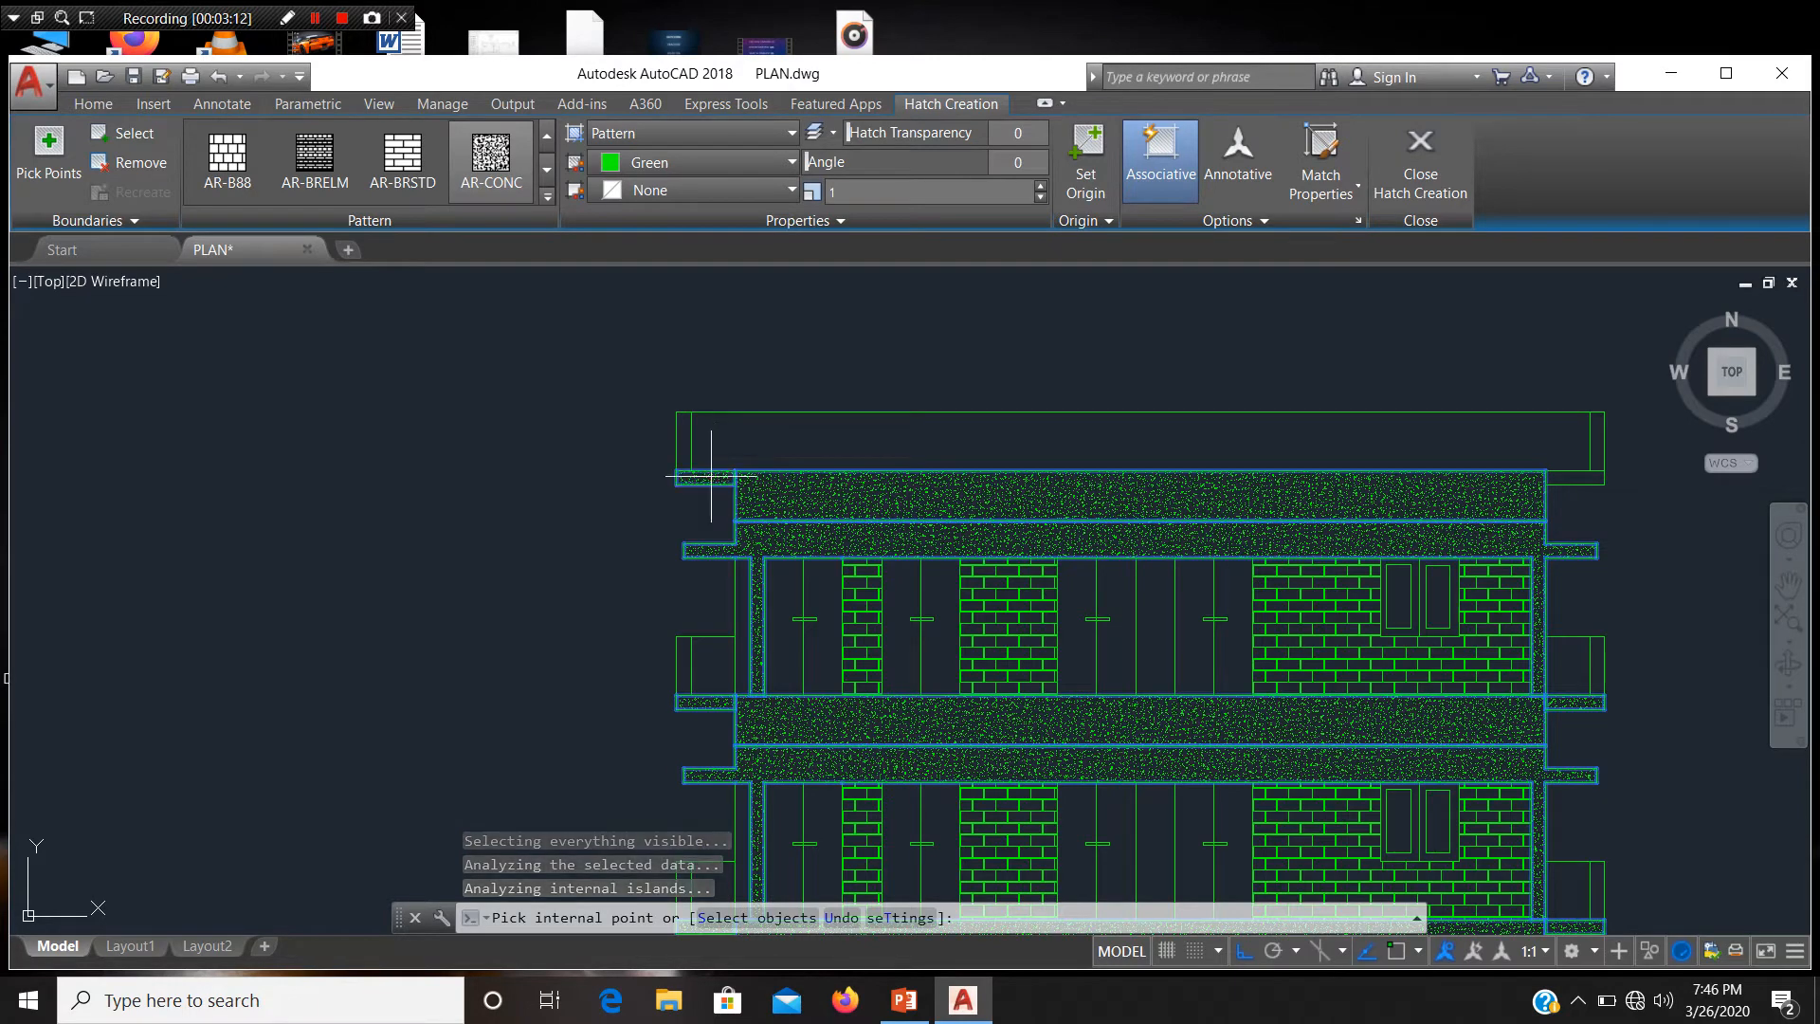
pyautogui.scroll(-2, 848, 401)
pyautogui.moveTo(944, 592); pyautogui.dragTo(911, 460, button='middle')
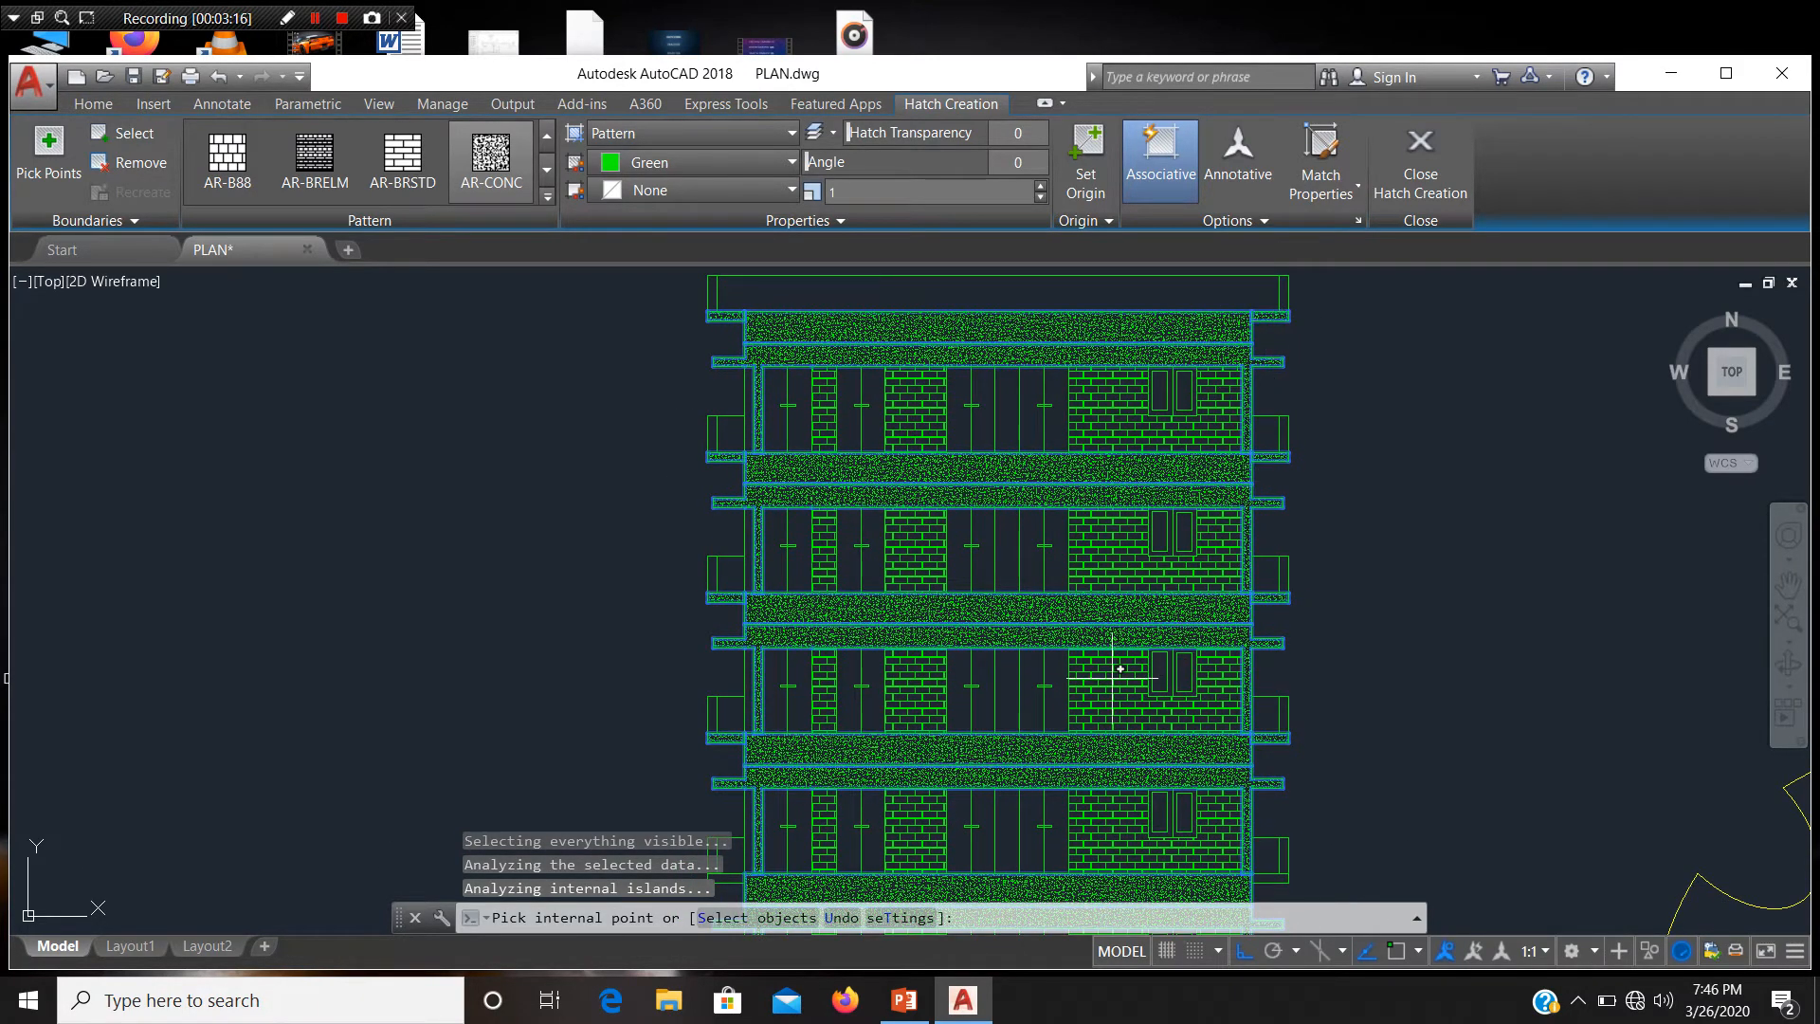
# Step: Add the thin slabs under the lowest balconies on both sides of the elevation to the concrete hatch
pyautogui.moveTo(1032, 617); pyautogui.dragTo(1016, 474, button='middle')
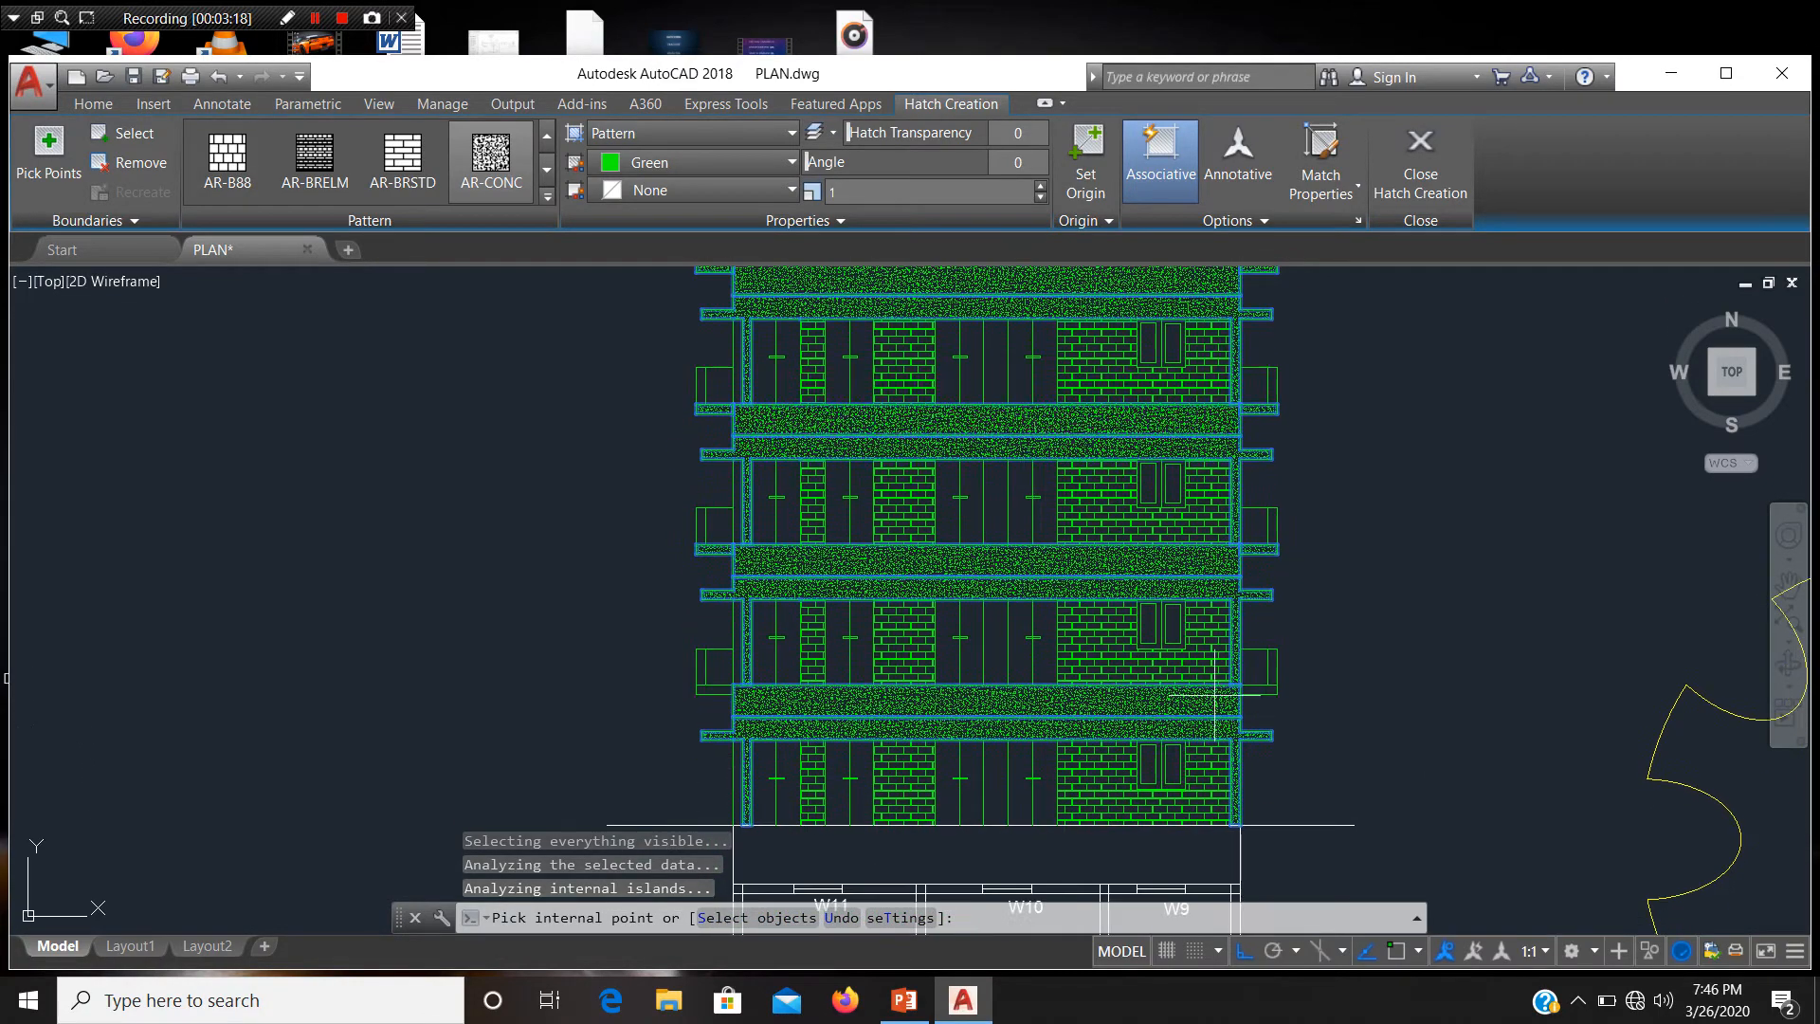
pyautogui.scroll(6, 1214, 695)
pyautogui.scroll(-3, 1299, 683)
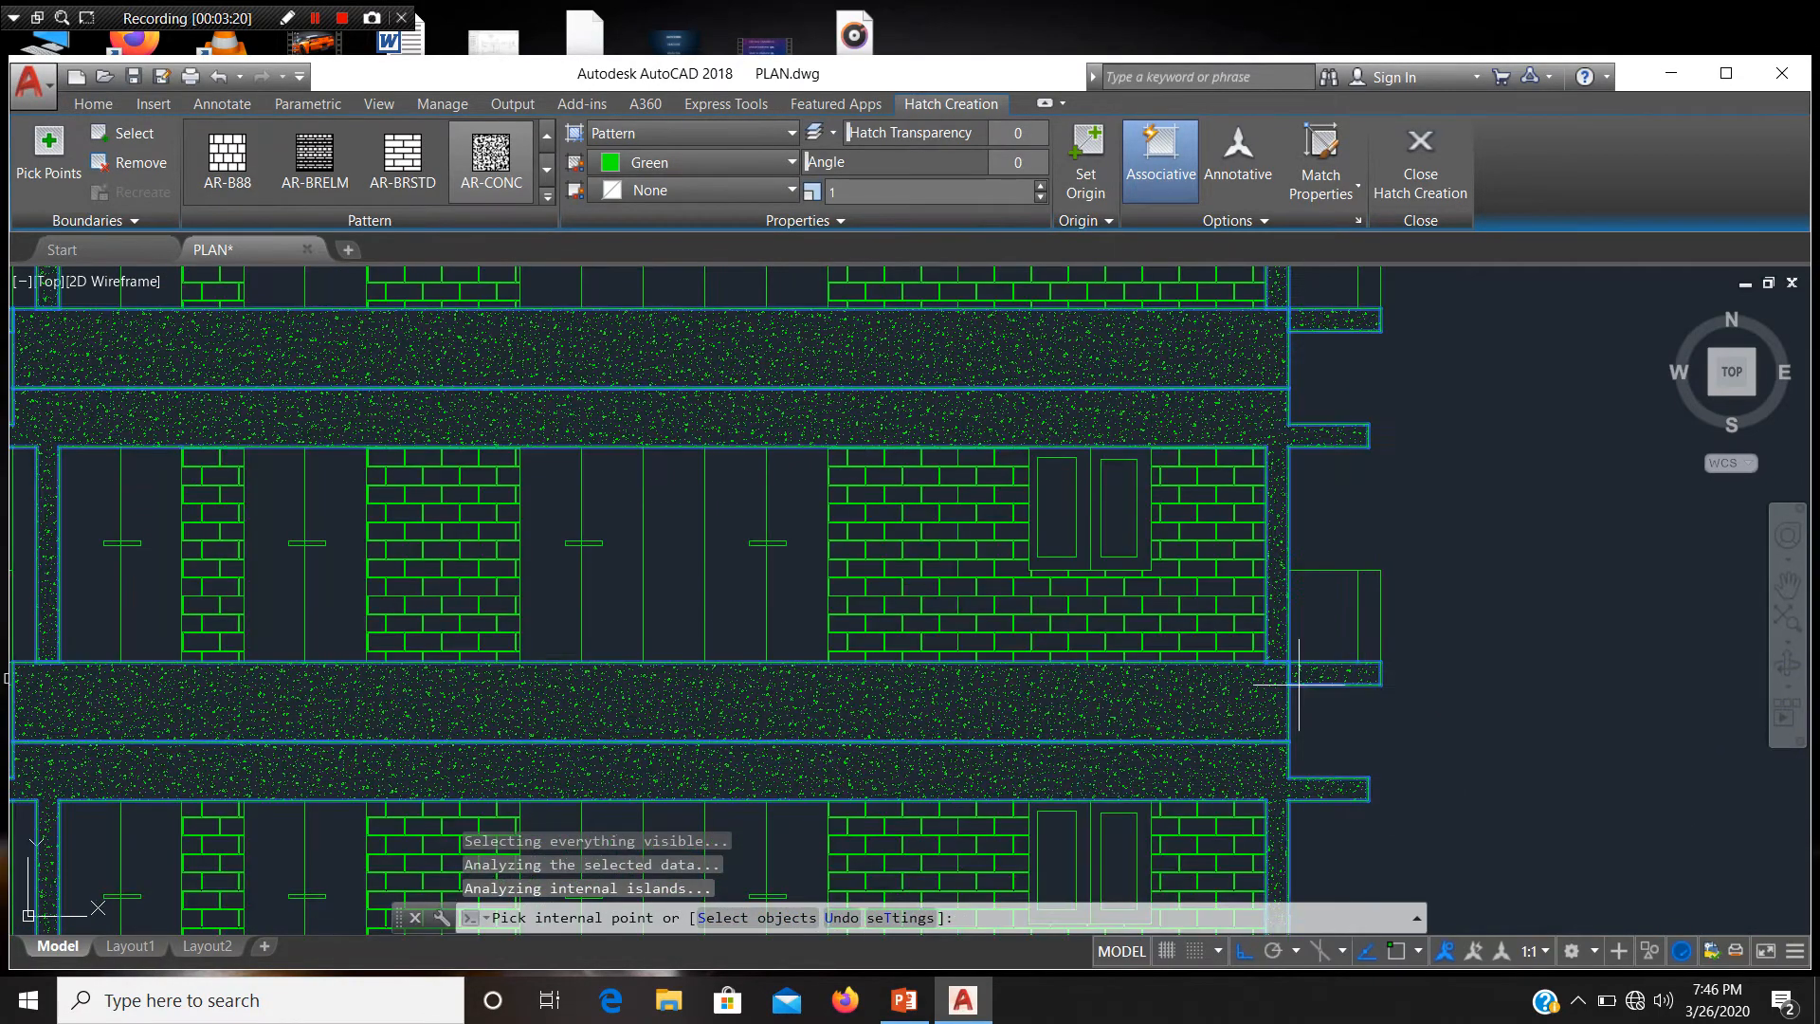
pyautogui.scroll(-3, 1015, 764)
pyautogui.scroll(5, 805, 687)
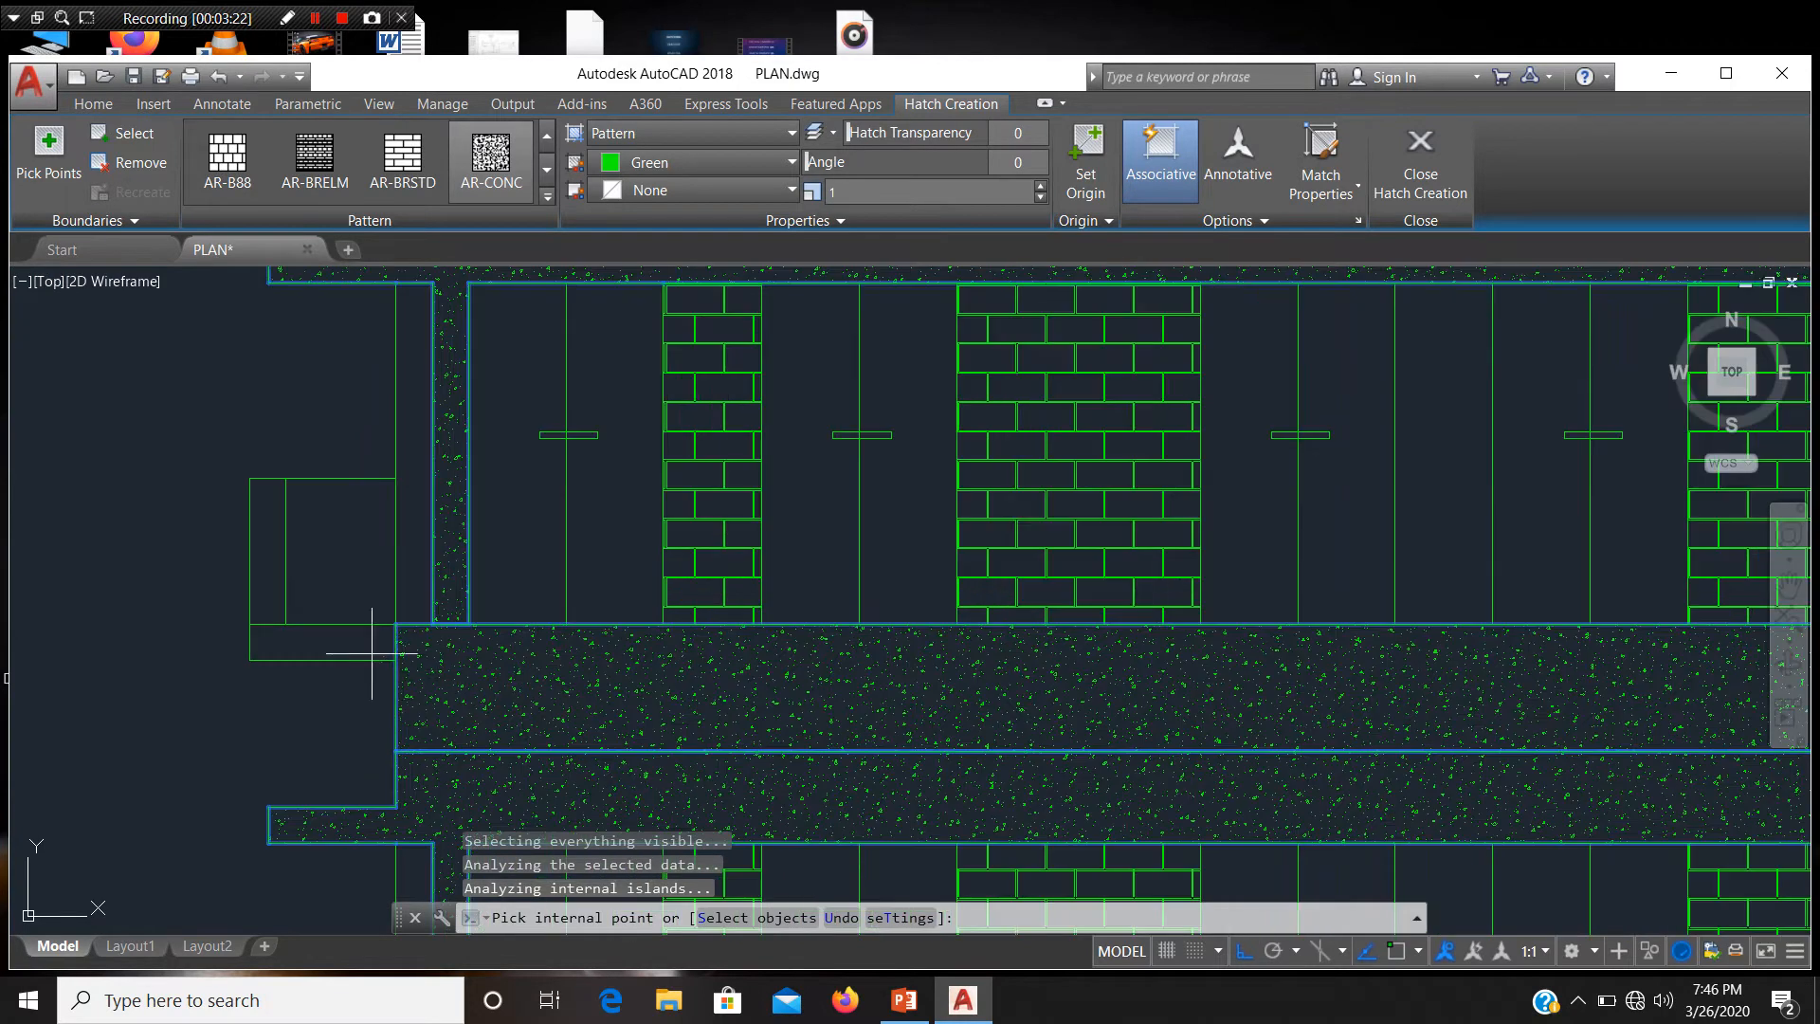
pyautogui.click(363, 643)
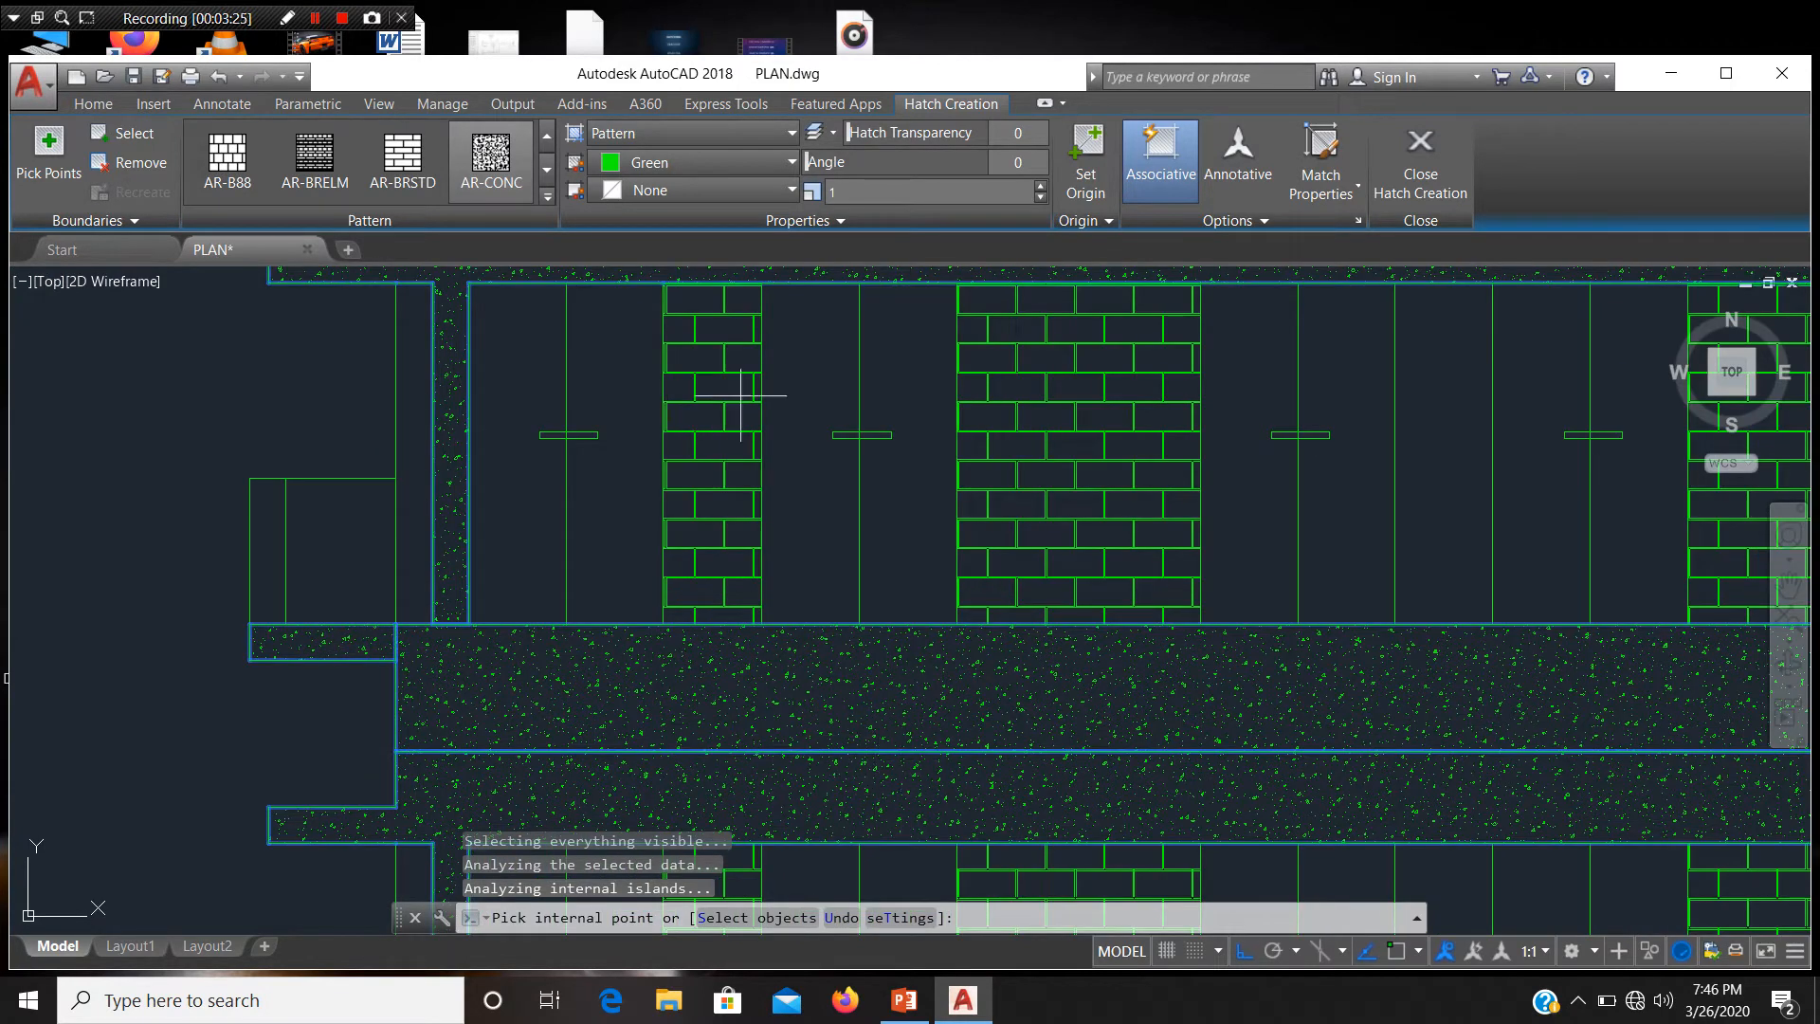
# Step: Set the concrete hatch's background color to White and finish the hatch
pyautogui.click(663, 189)
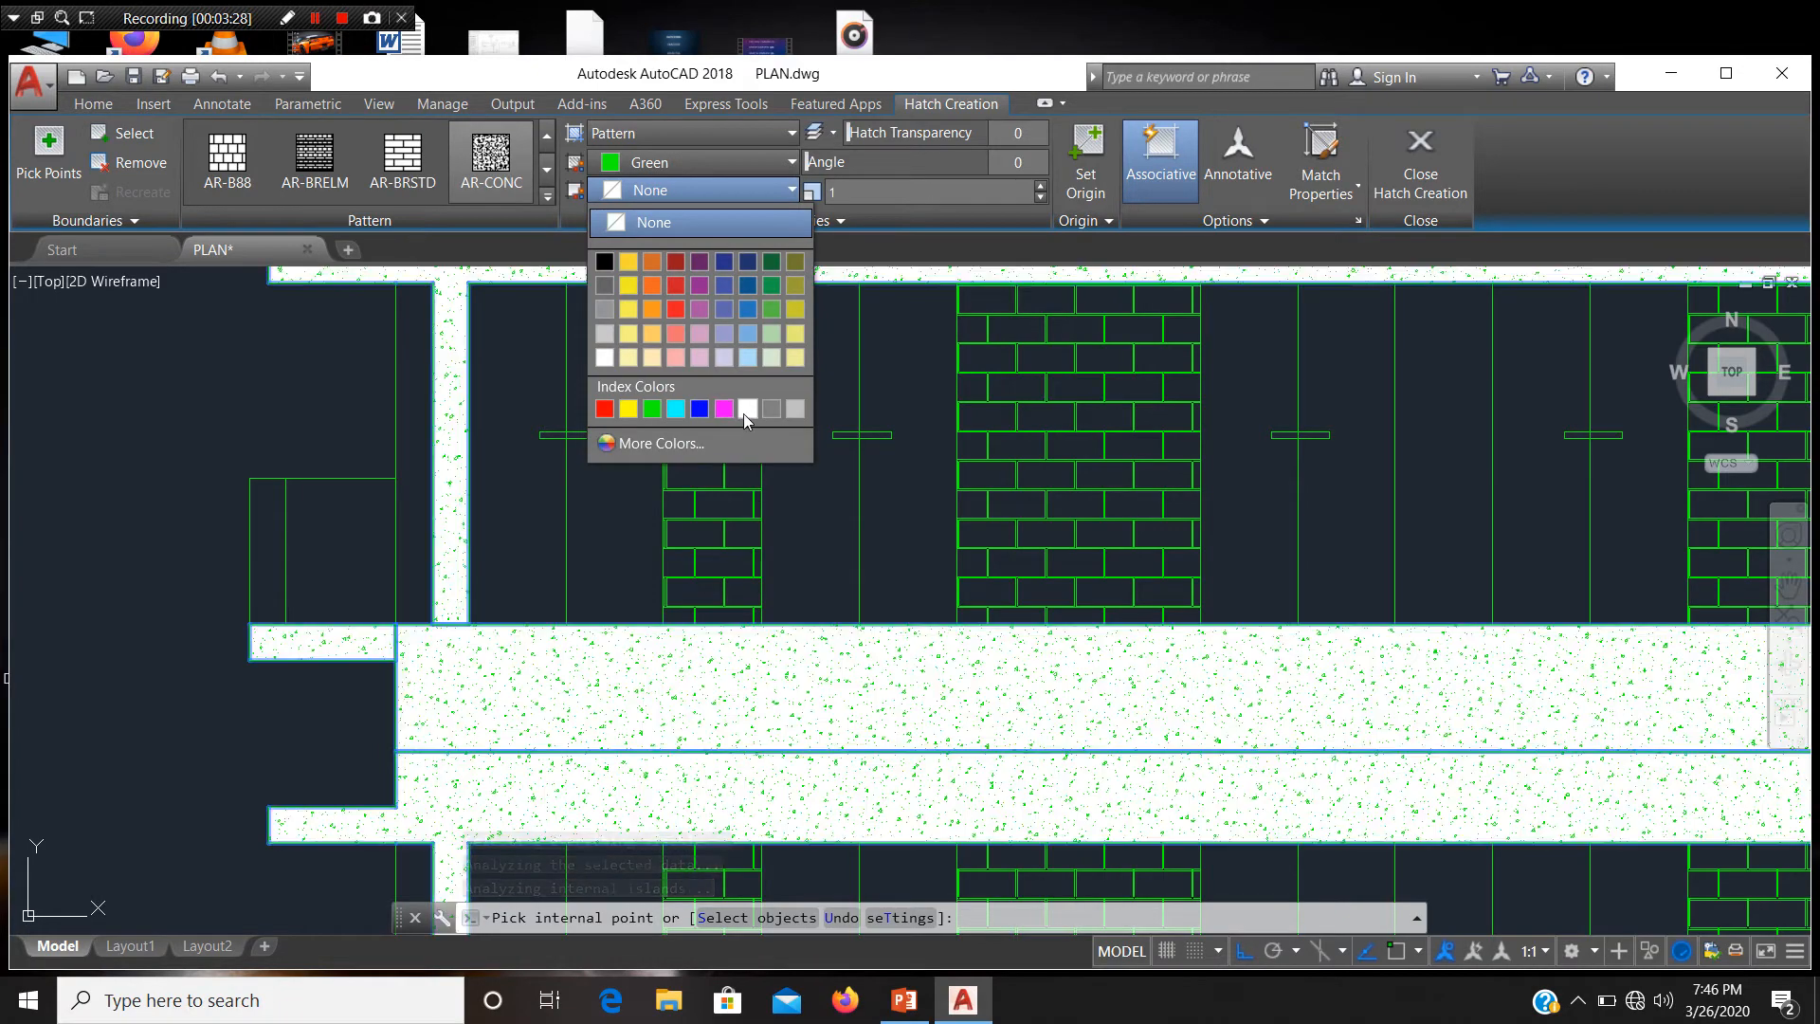
pyautogui.click(744, 414)
pyautogui.click(1420, 161)
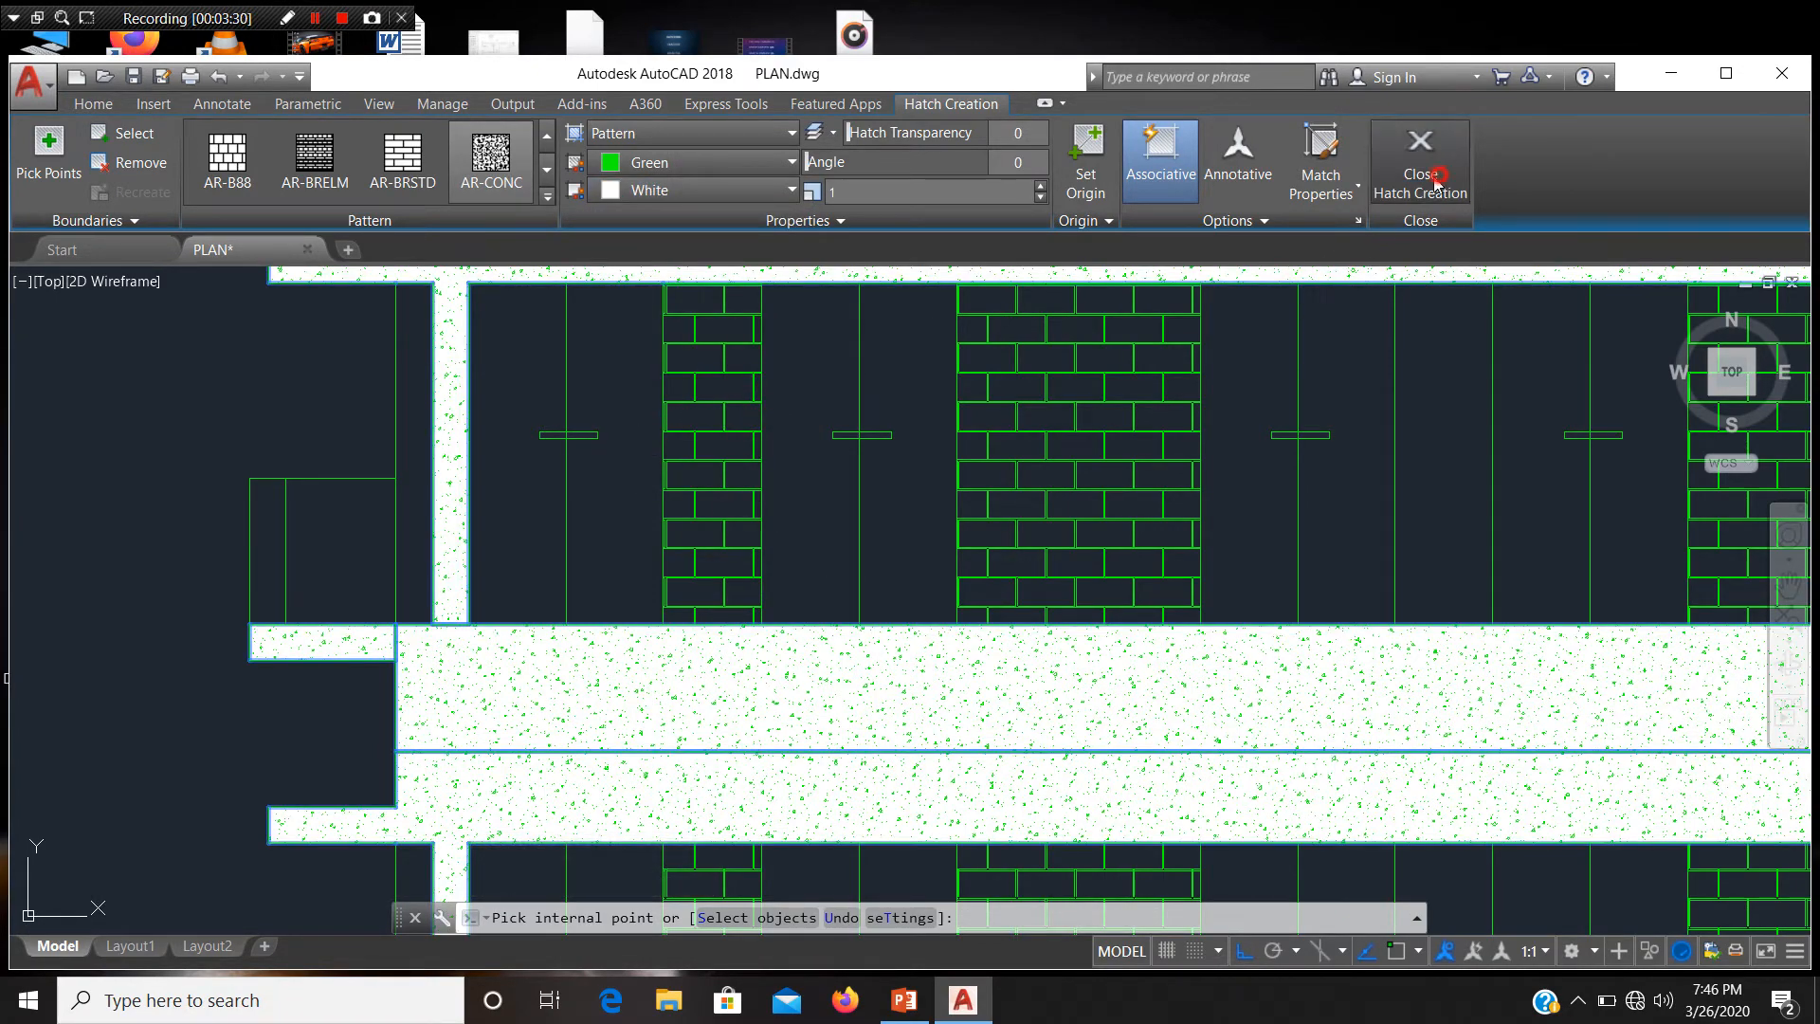
pyautogui.scroll(-5, 929, 583)
pyautogui.moveTo(1020, 532); pyautogui.dragTo(797, 500, button='middle')
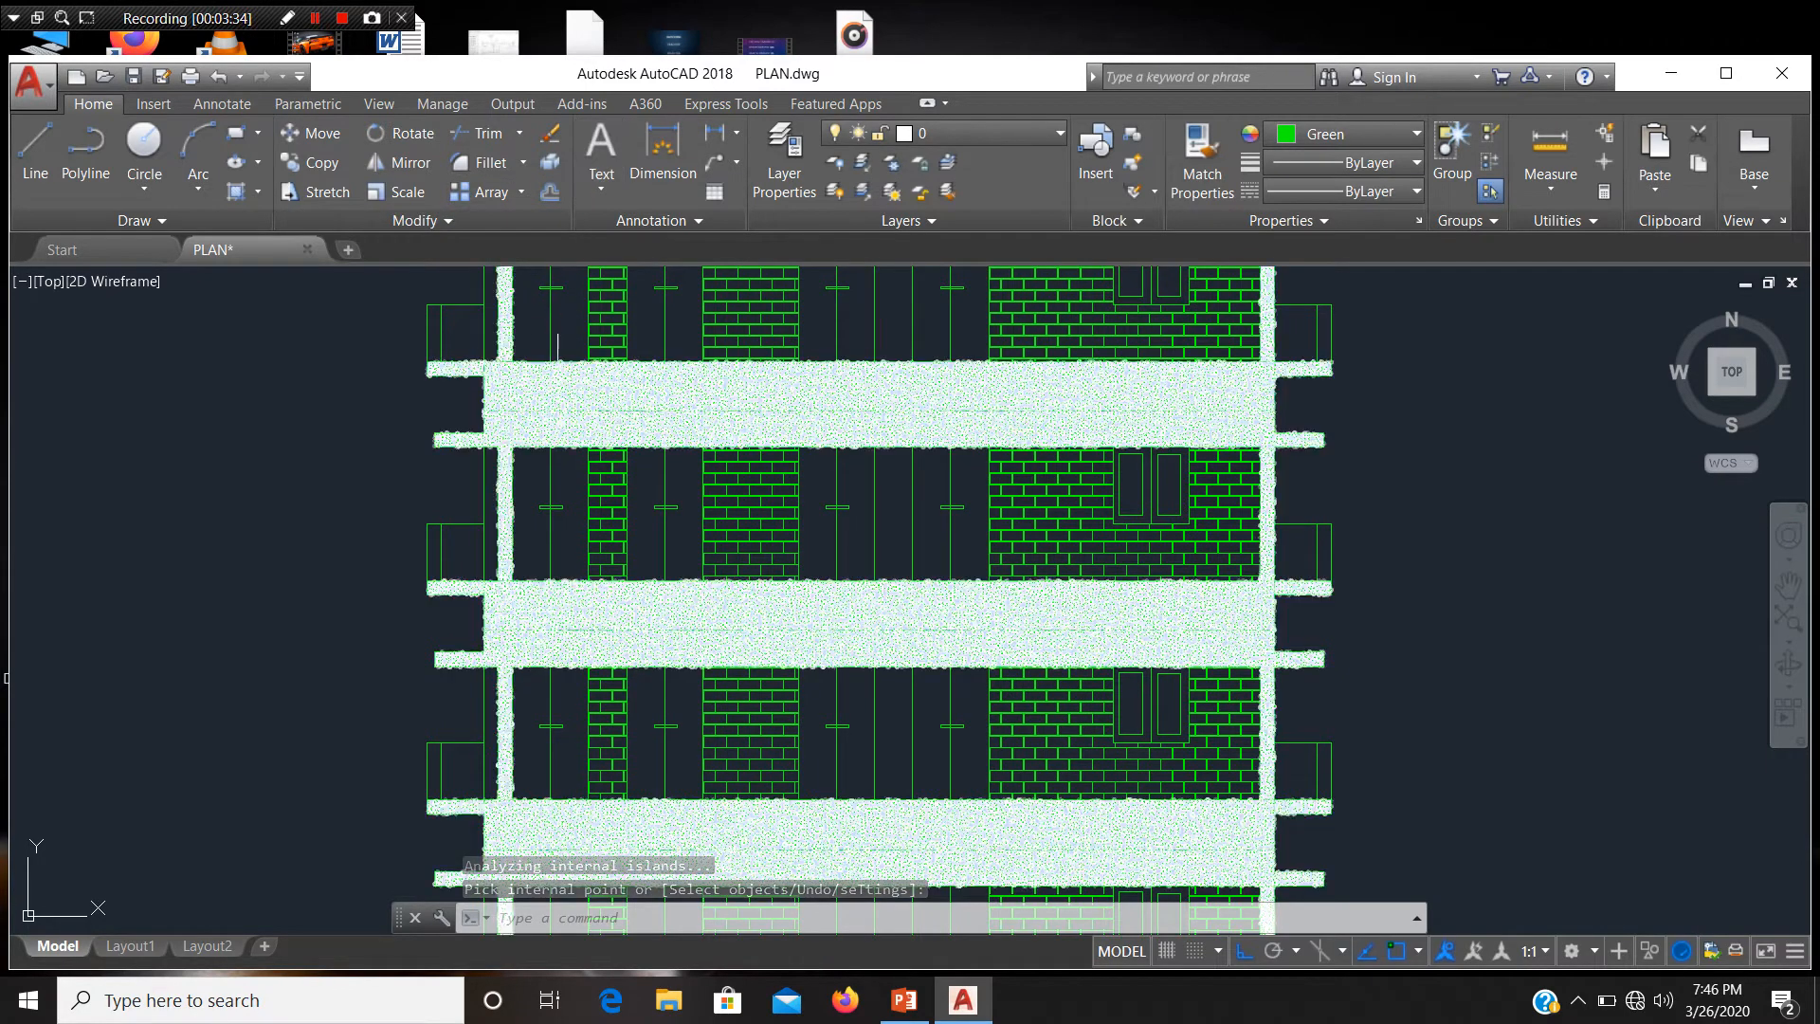
# Step: Start a new hatch with the ANSI32 pattern in the narrow outer strip of a right-hand balcony
pyautogui.press('Return')
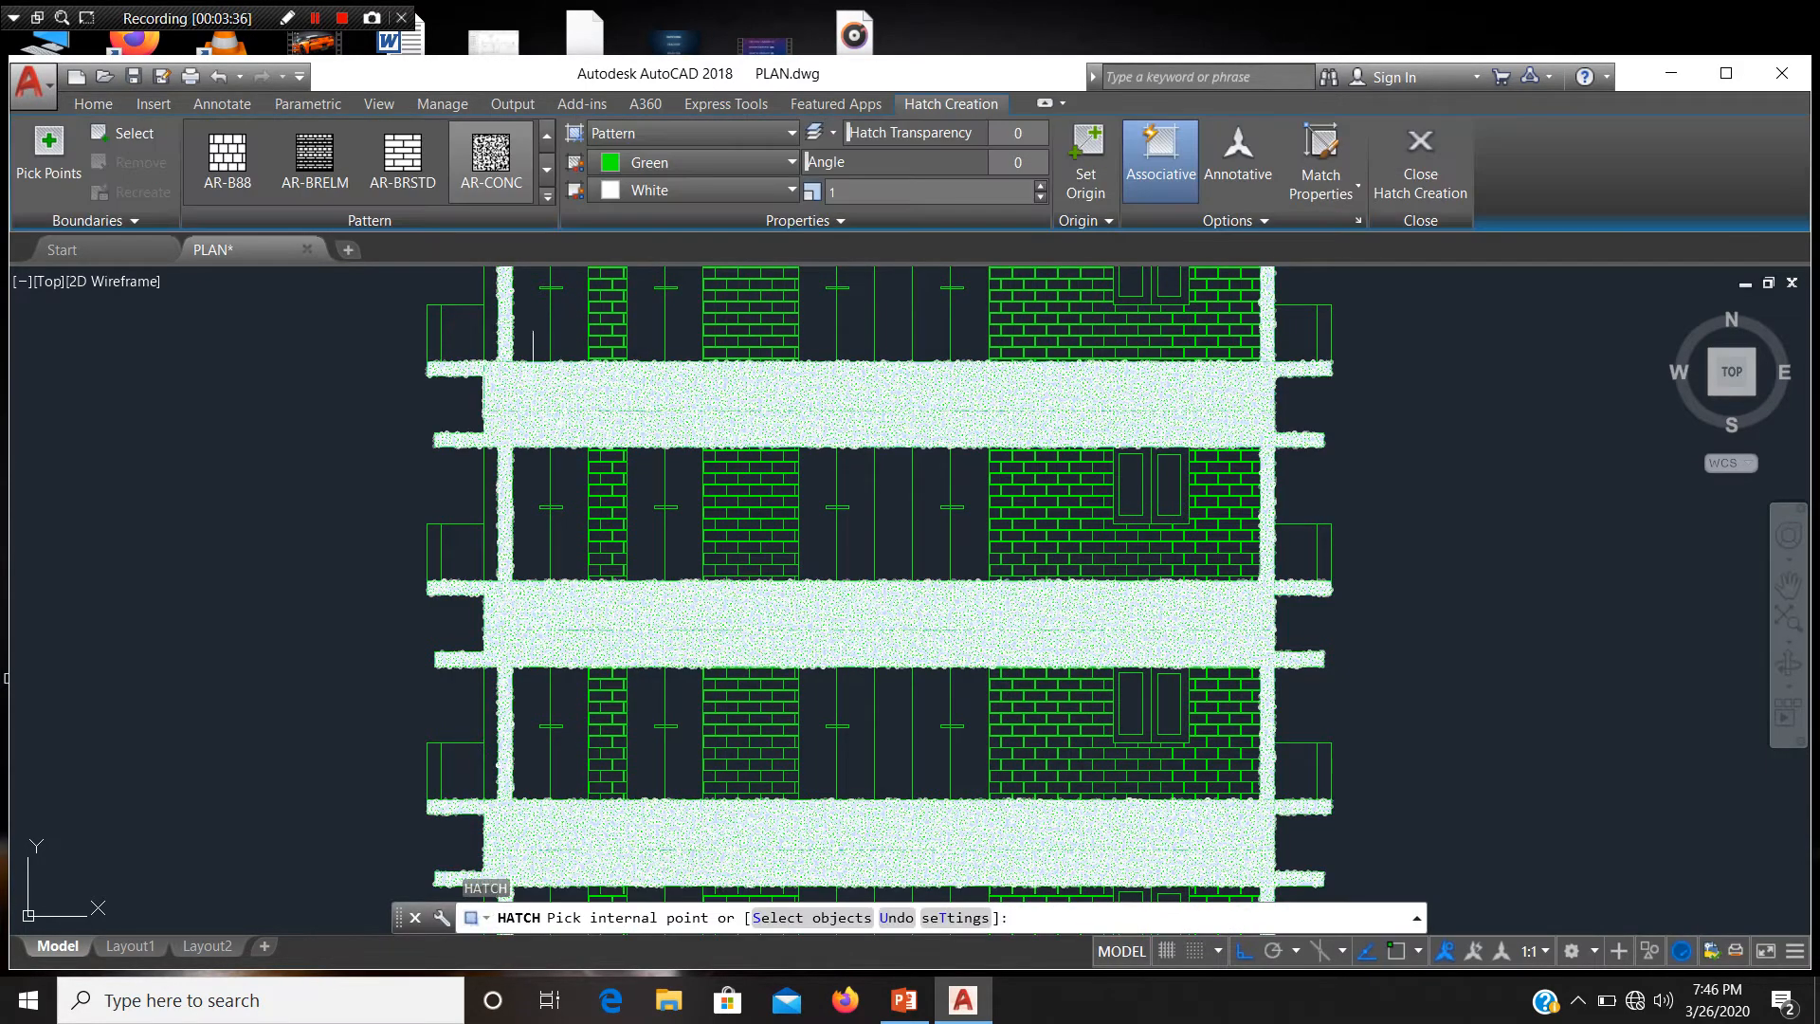
pyautogui.click(548, 140)
pyautogui.click(548, 140)
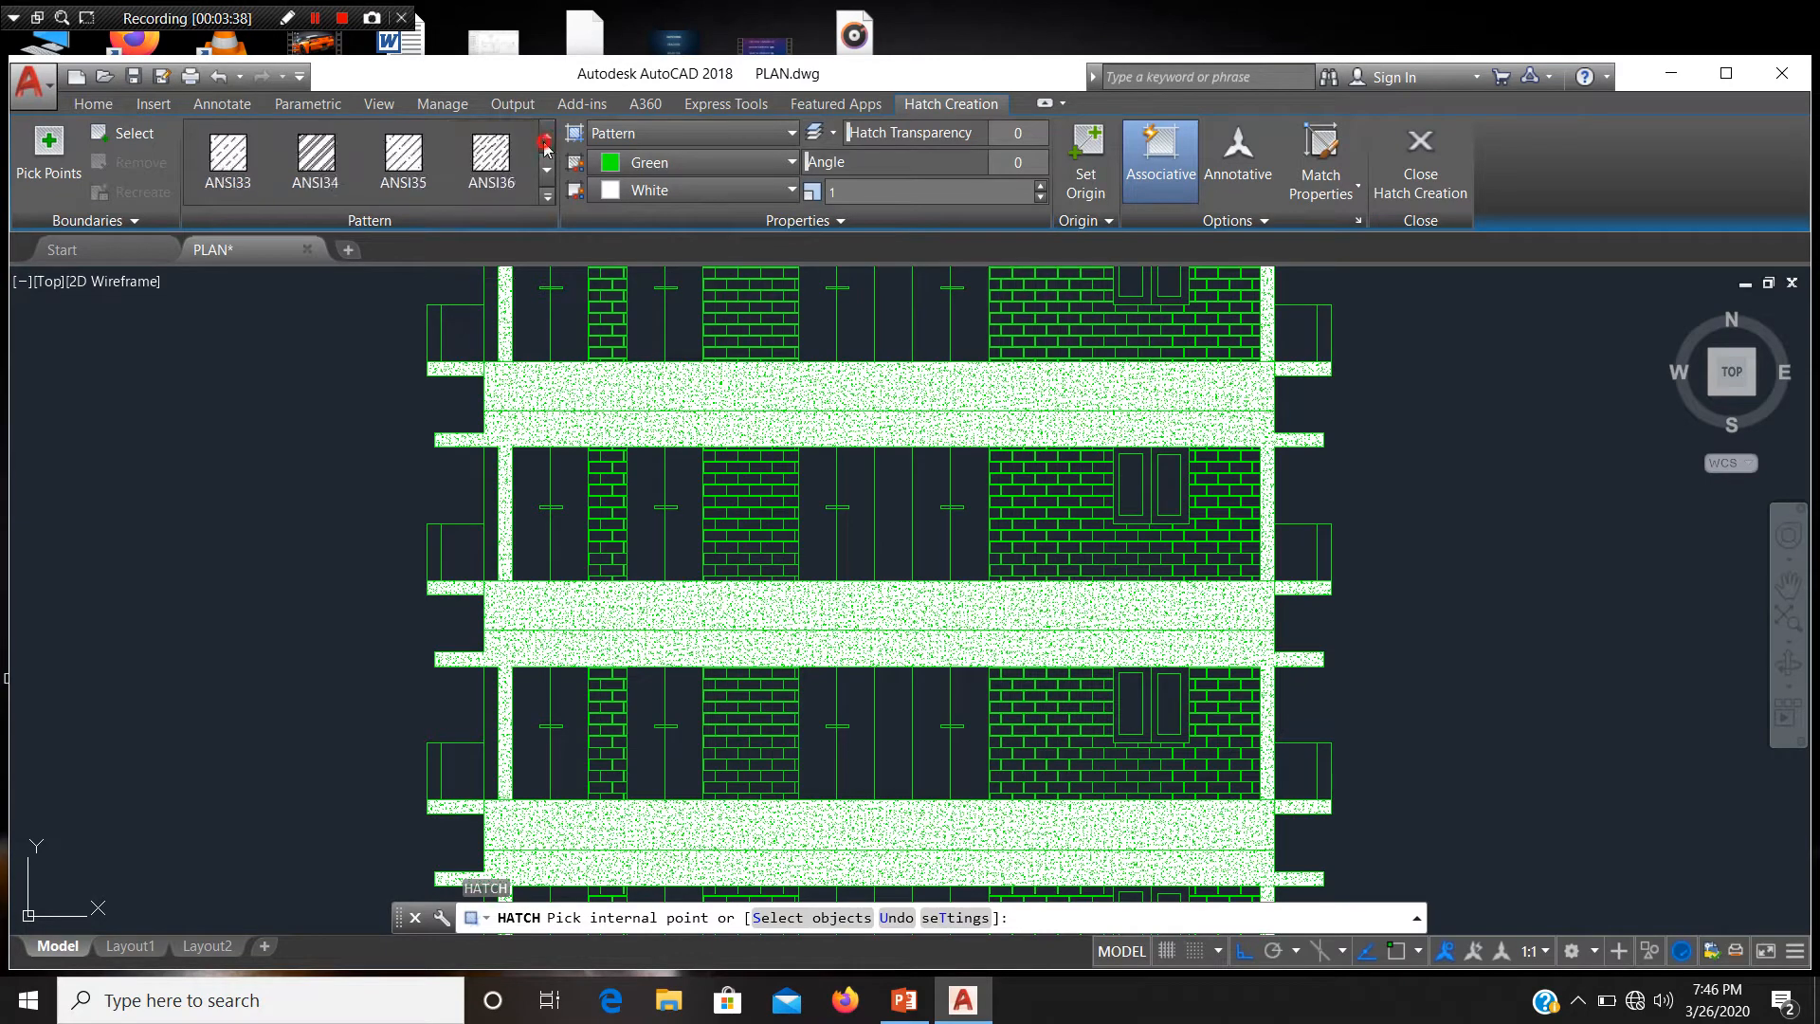
pyautogui.click(548, 139)
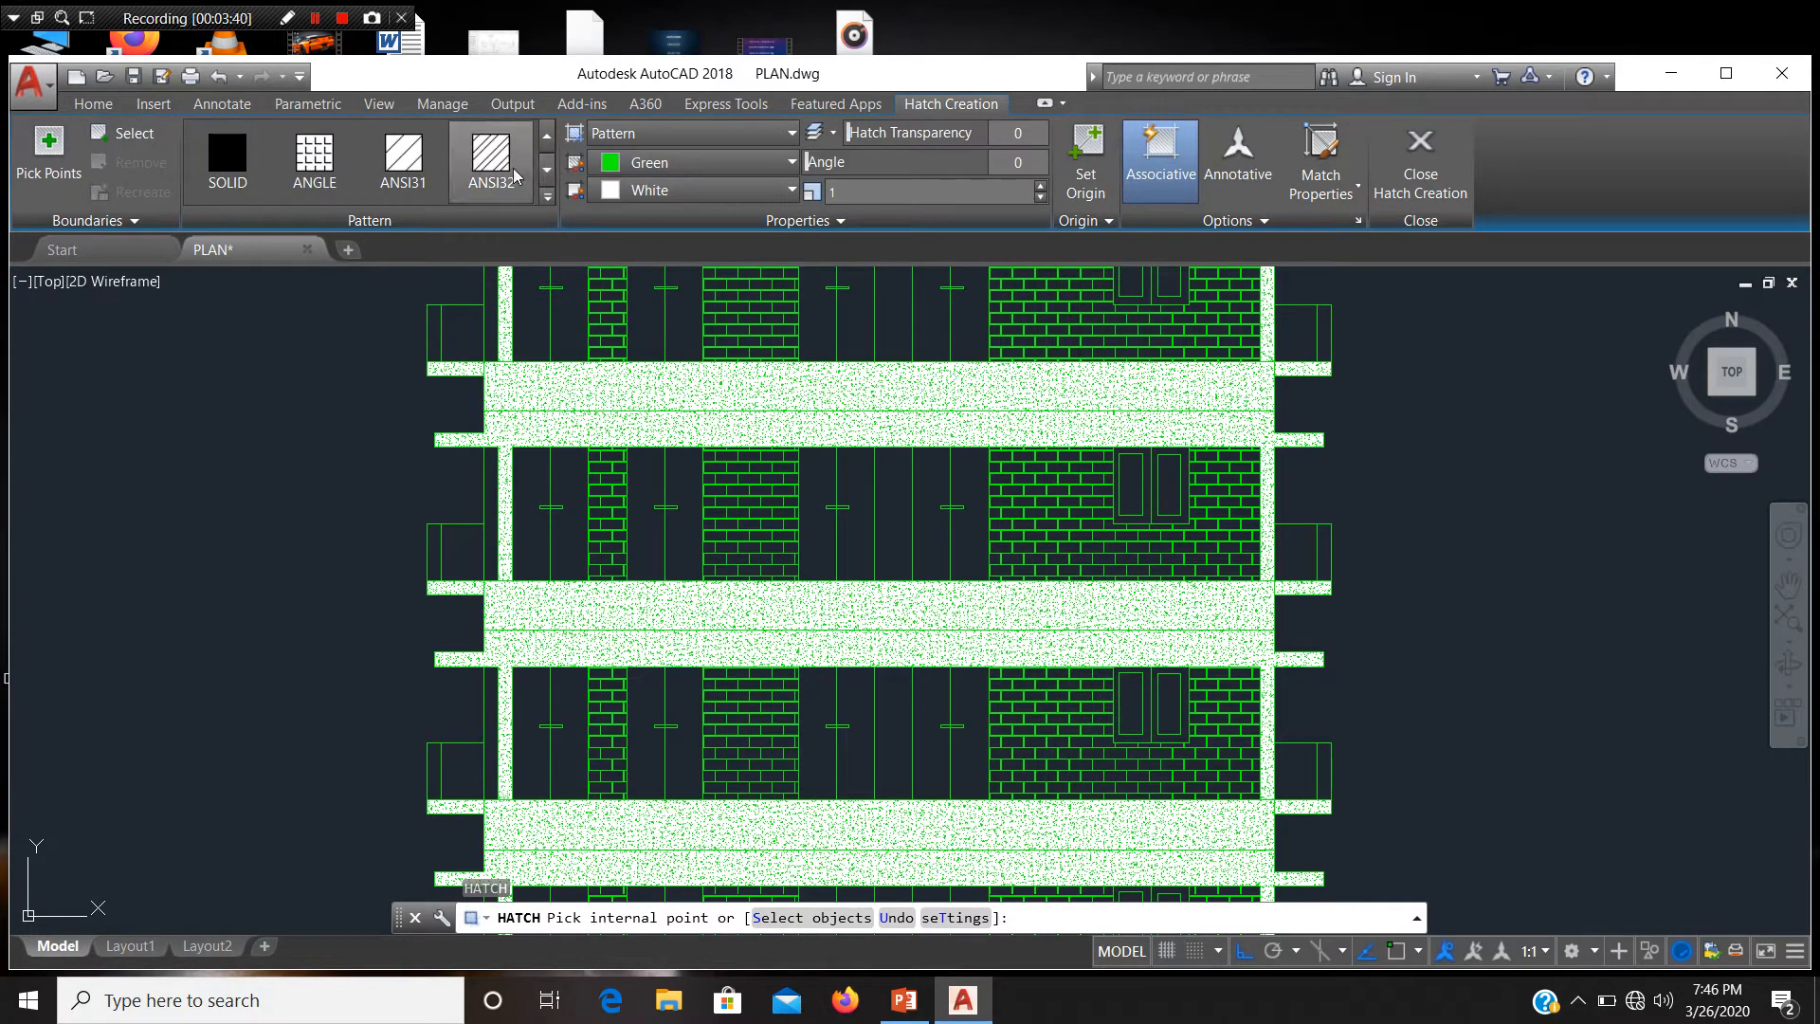
pyautogui.click(504, 175)
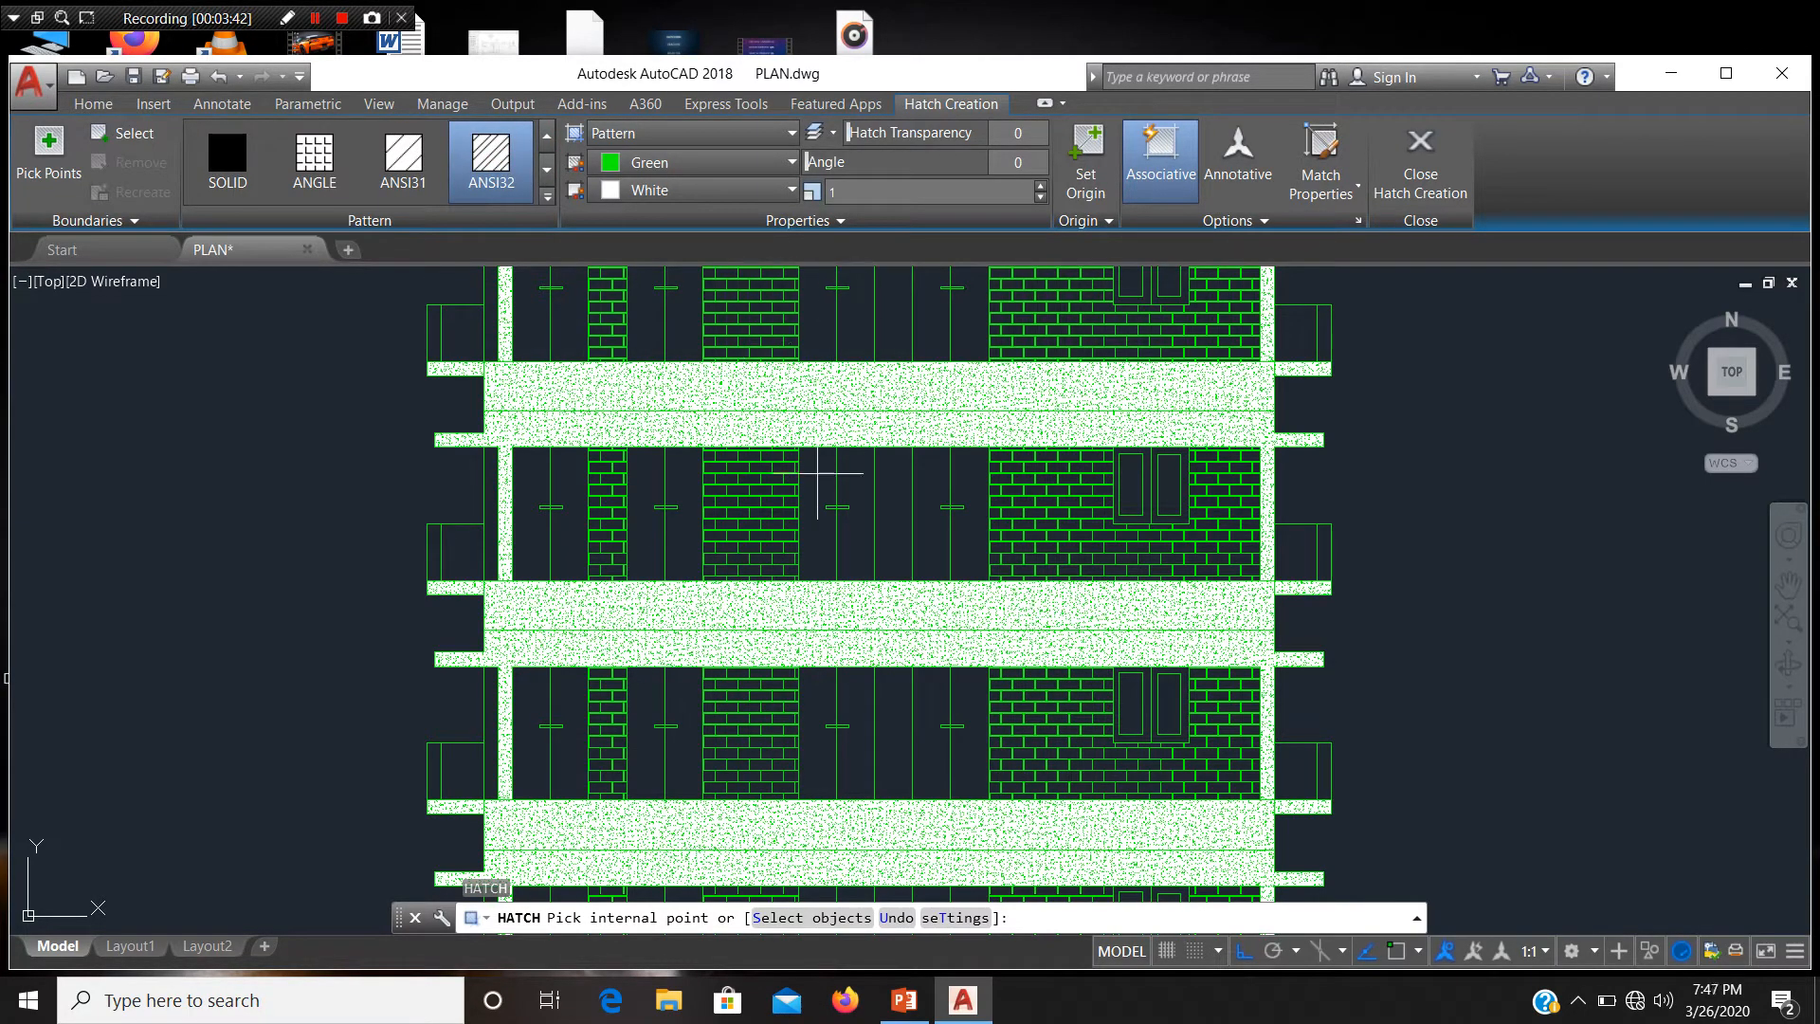
pyautogui.scroll(2, 1357, 344)
pyautogui.click(1306, 327)
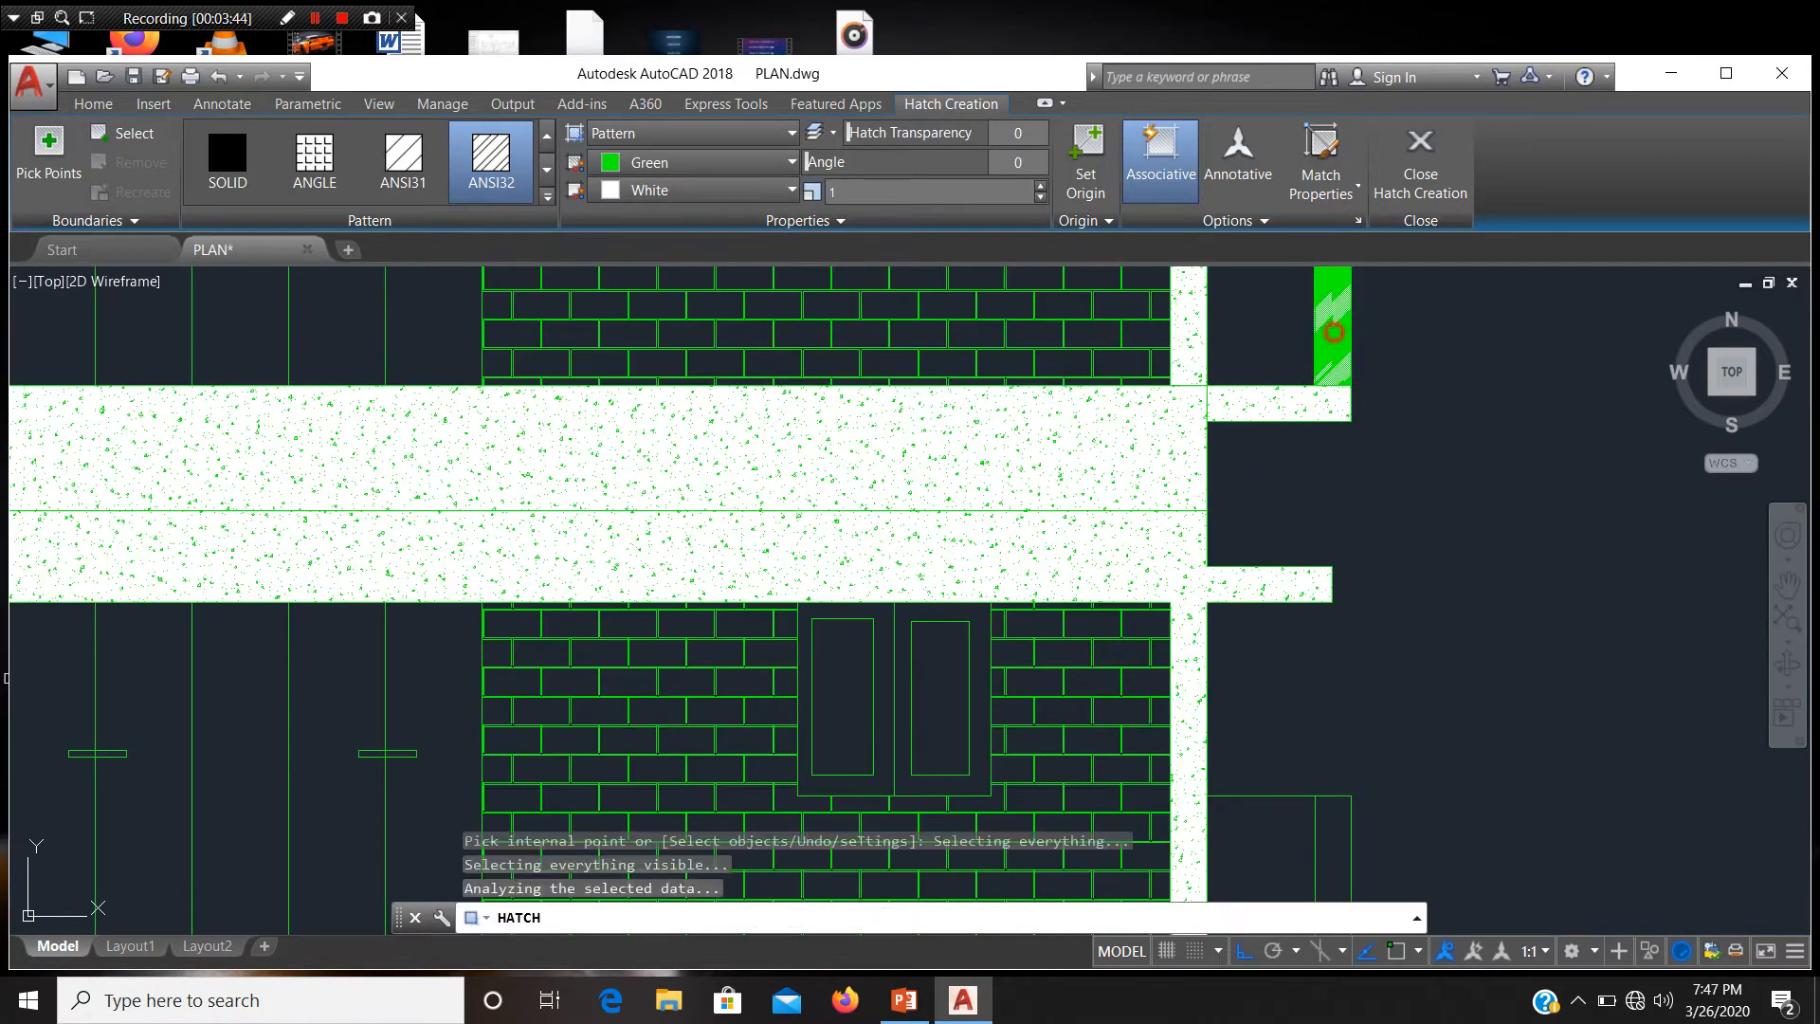
# Step: Add the narrow outer strips of the lower right-hand balconies to the ANSI32 hatch
pyautogui.scroll(-2, 1320, 508)
pyautogui.scroll(5, 1291, 569)
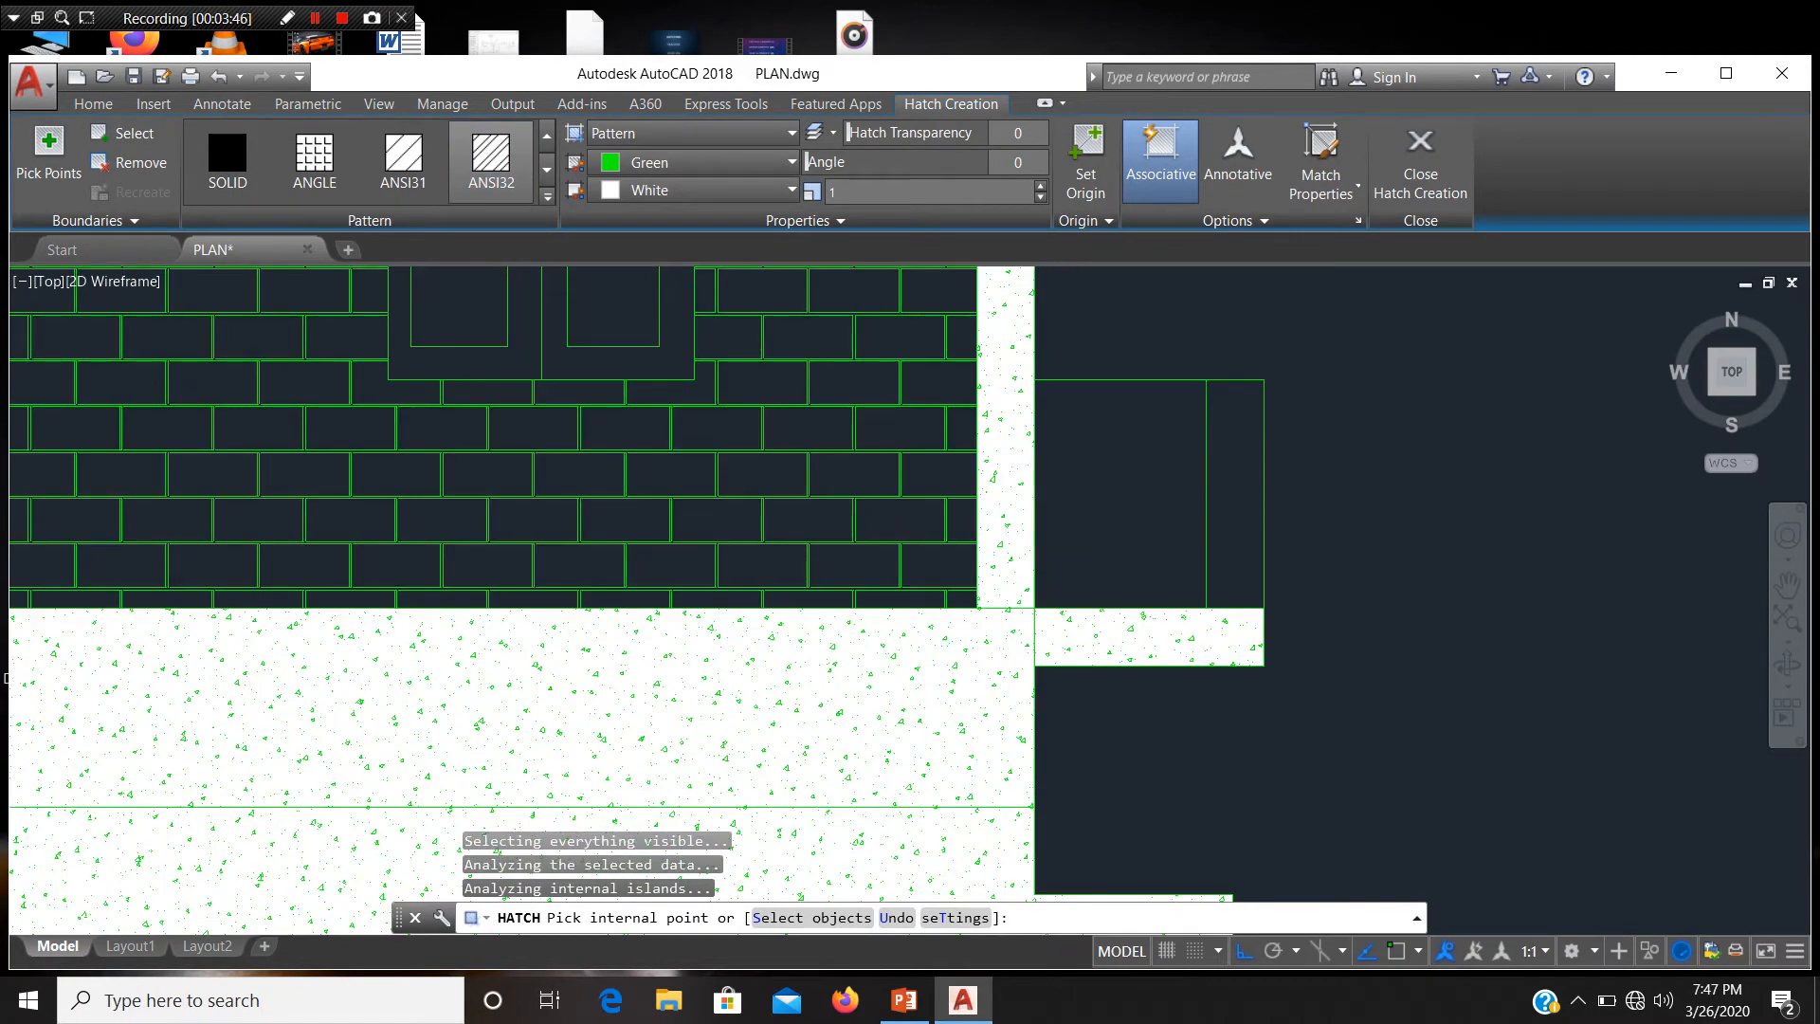
pyautogui.click(1234, 511)
pyautogui.scroll(-3, 1160, 545)
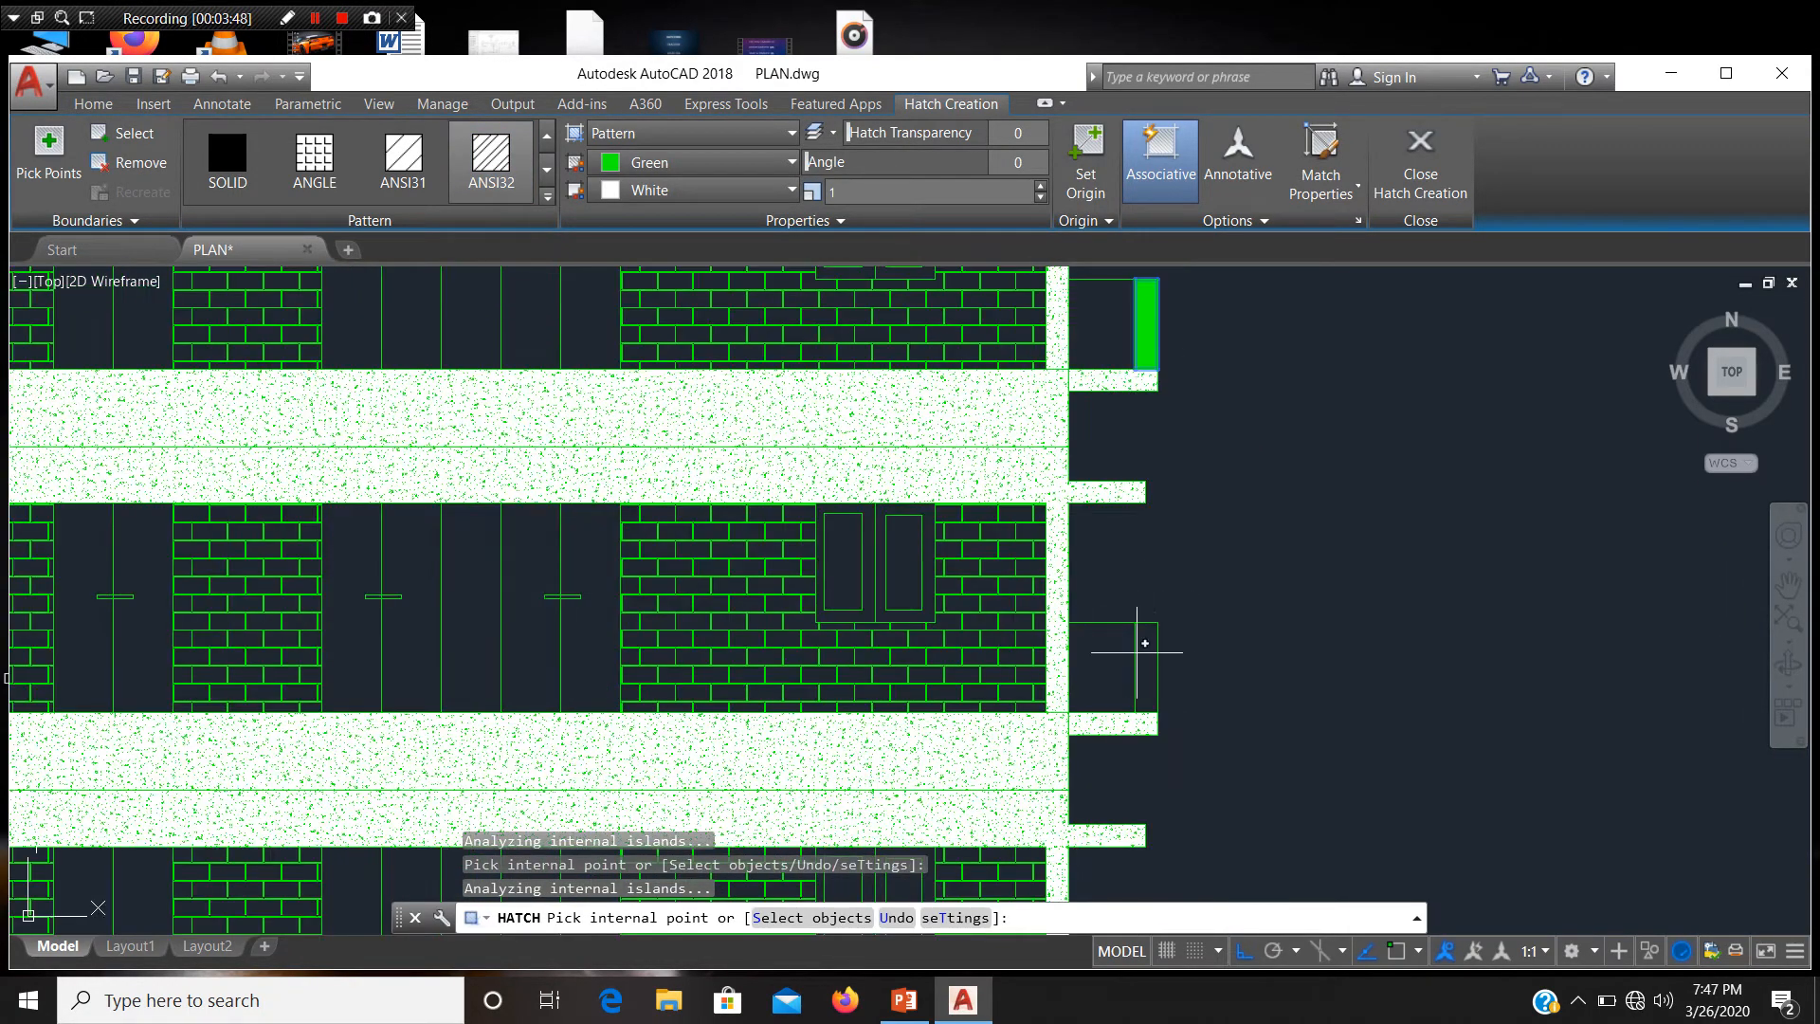
pyautogui.click(1137, 652)
pyautogui.scroll(-4, 1136, 652)
pyautogui.scroll(4, 1071, 597)
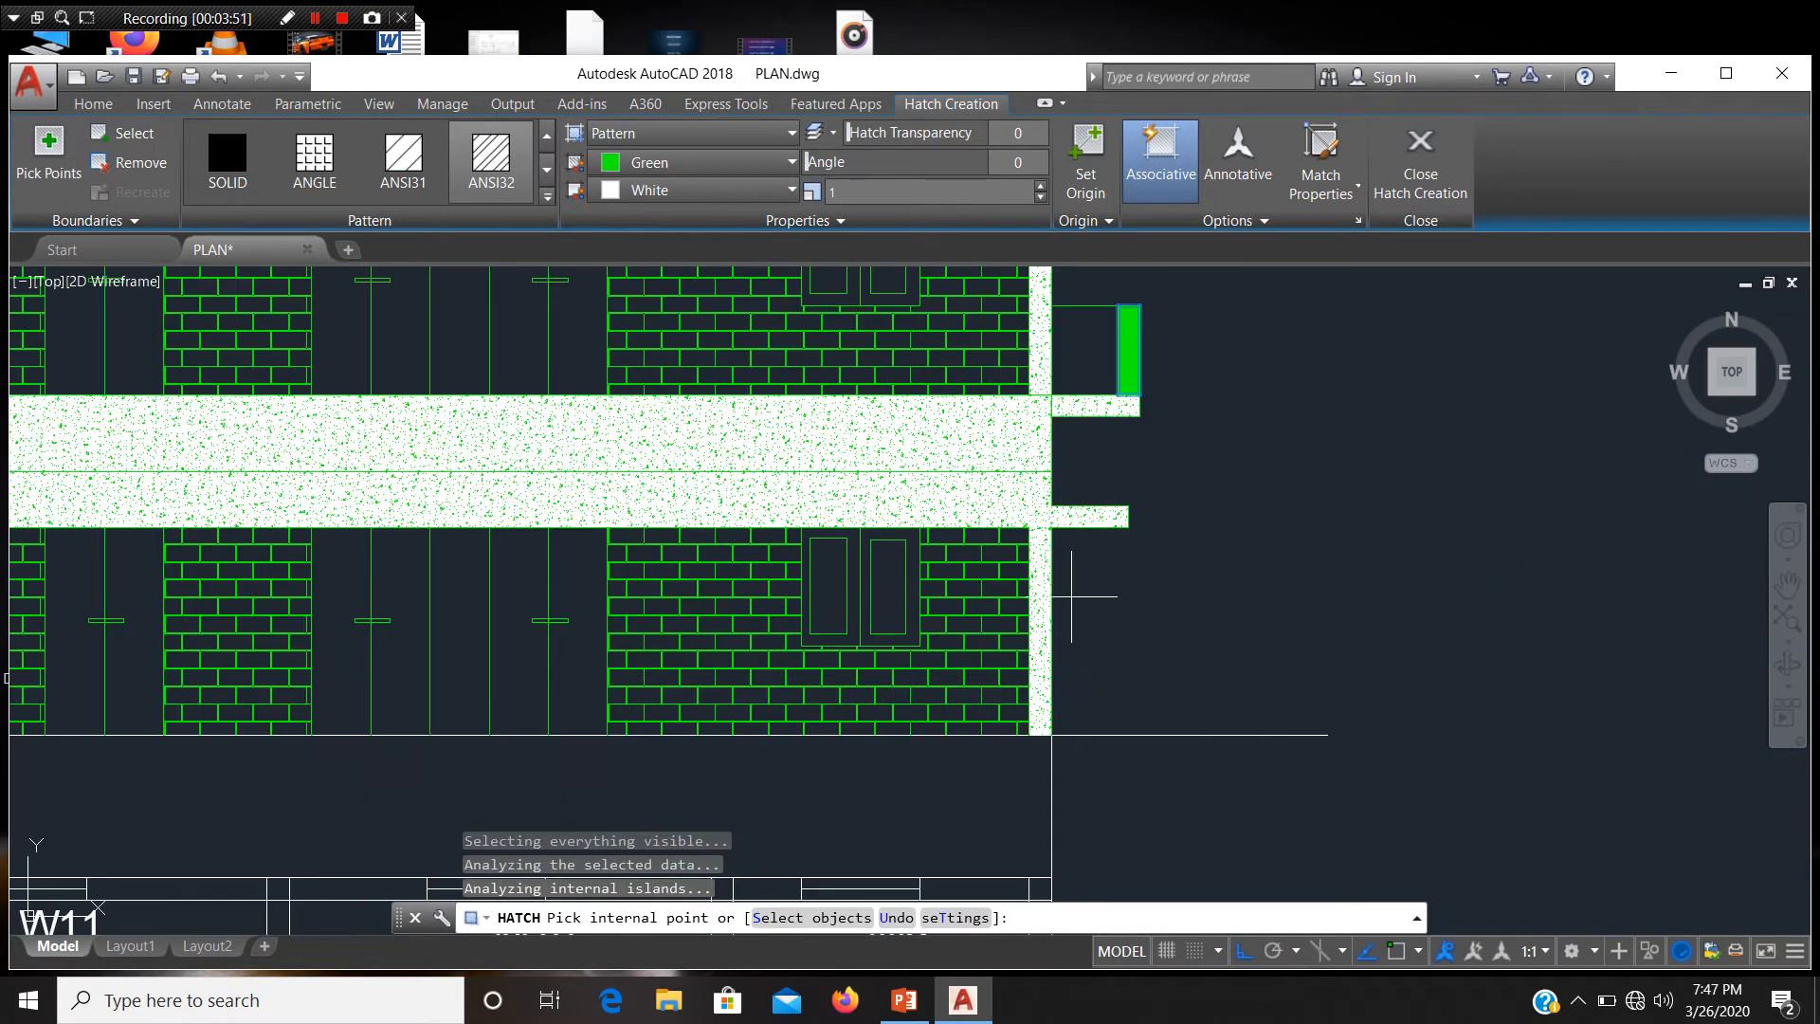
# Step: Add the narrow outer strips of all the left-hand balconies to the ANSI32 hatch
pyautogui.scroll(-3, 1071, 597)
pyautogui.scroll(5, 708, 441)
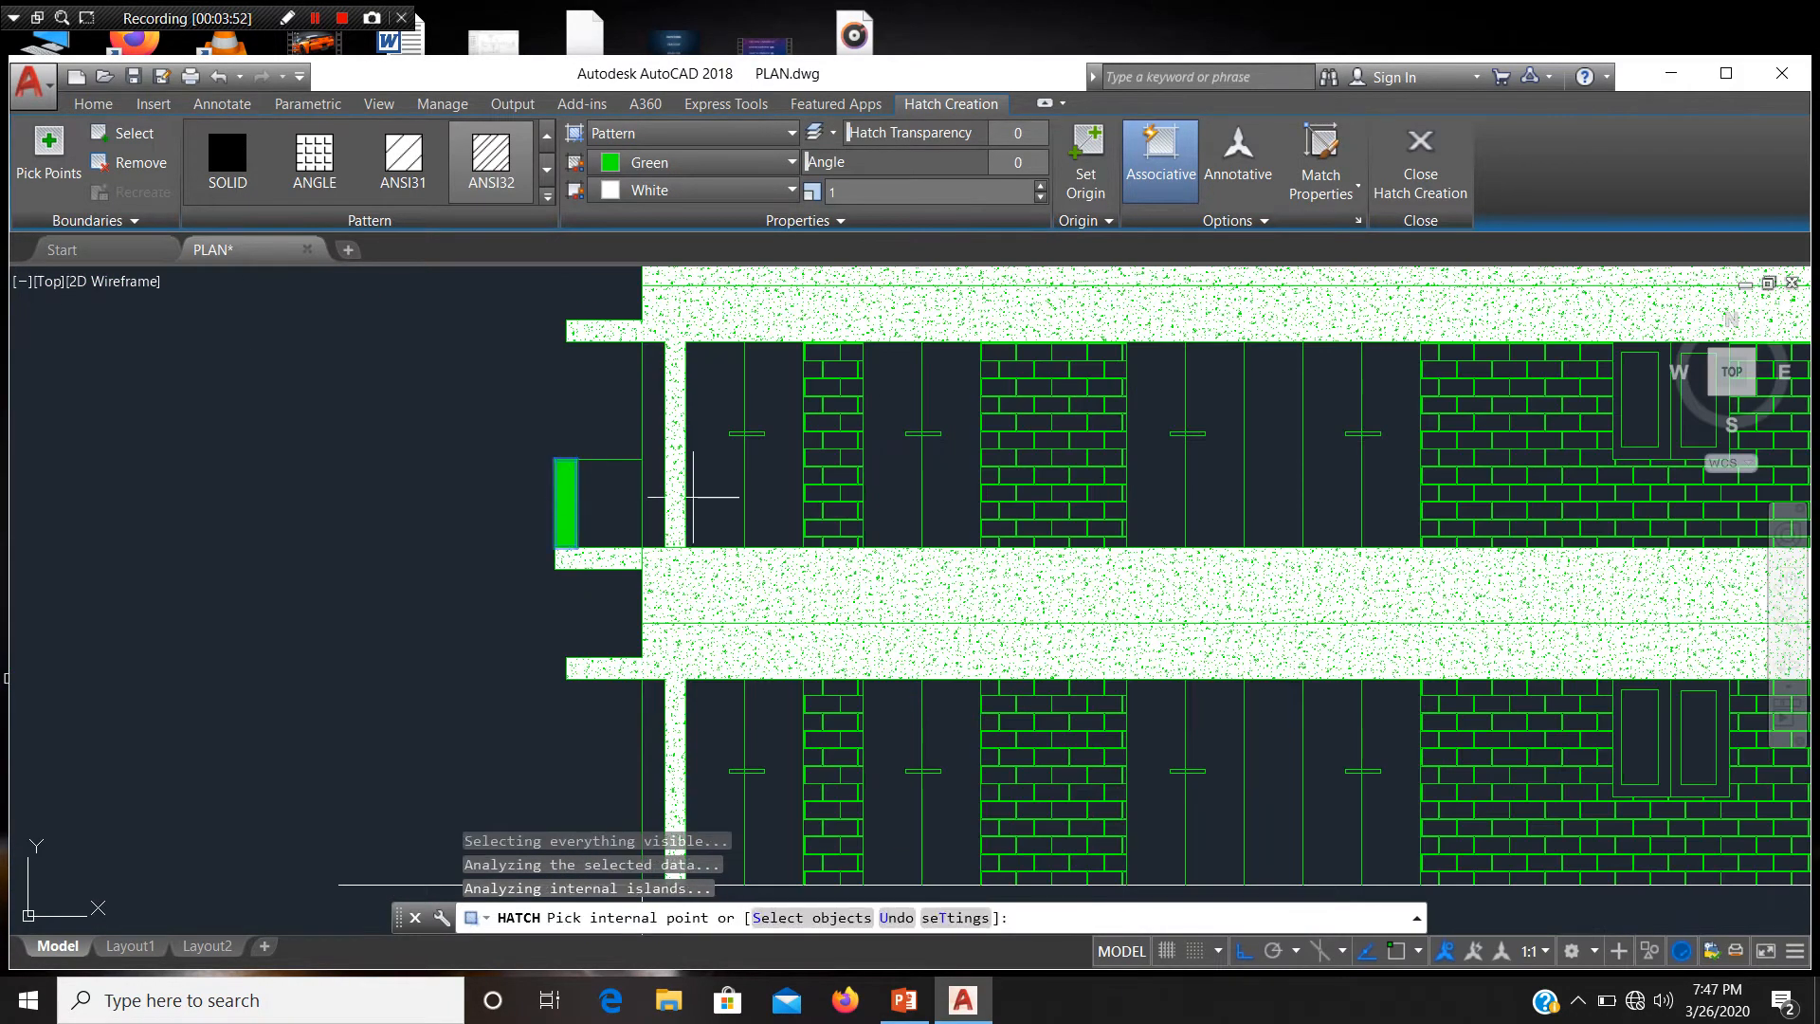
pyautogui.click(708, 441)
pyautogui.scroll(-4, 711, 436)
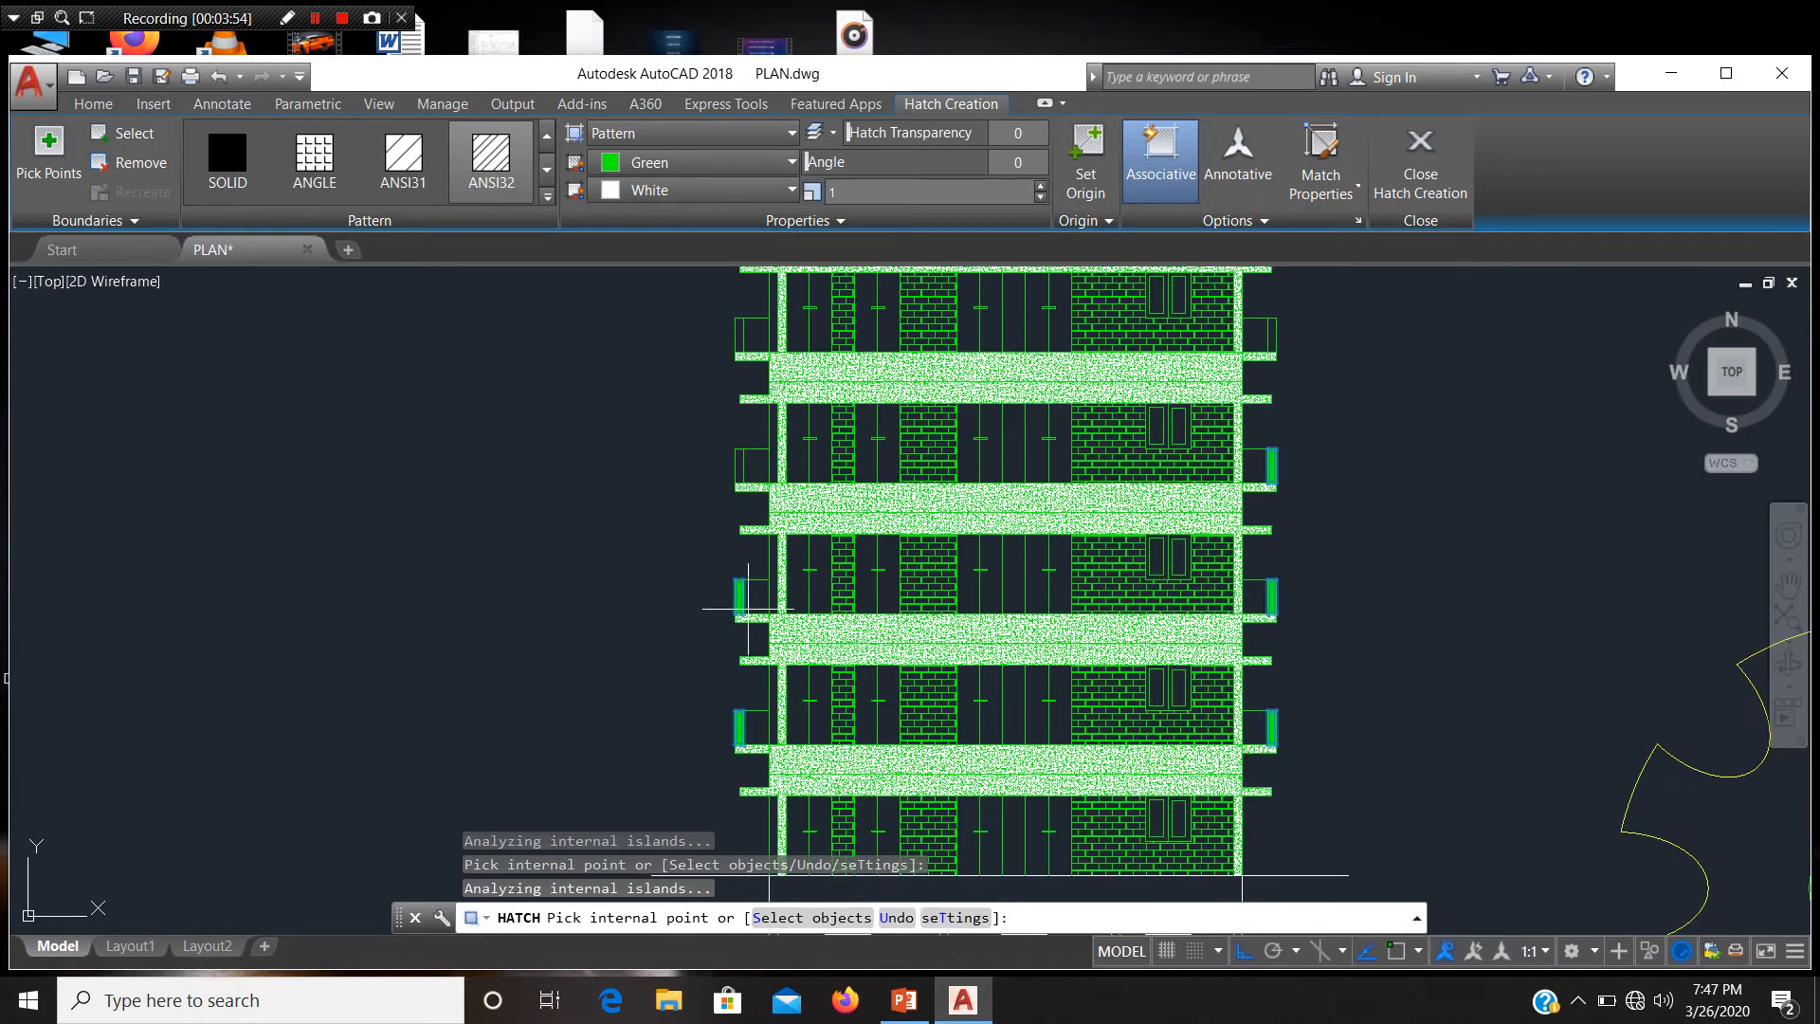
pyautogui.scroll(5, 794, 629)
pyautogui.click(783, 635)
pyautogui.scroll(-3, 789, 616)
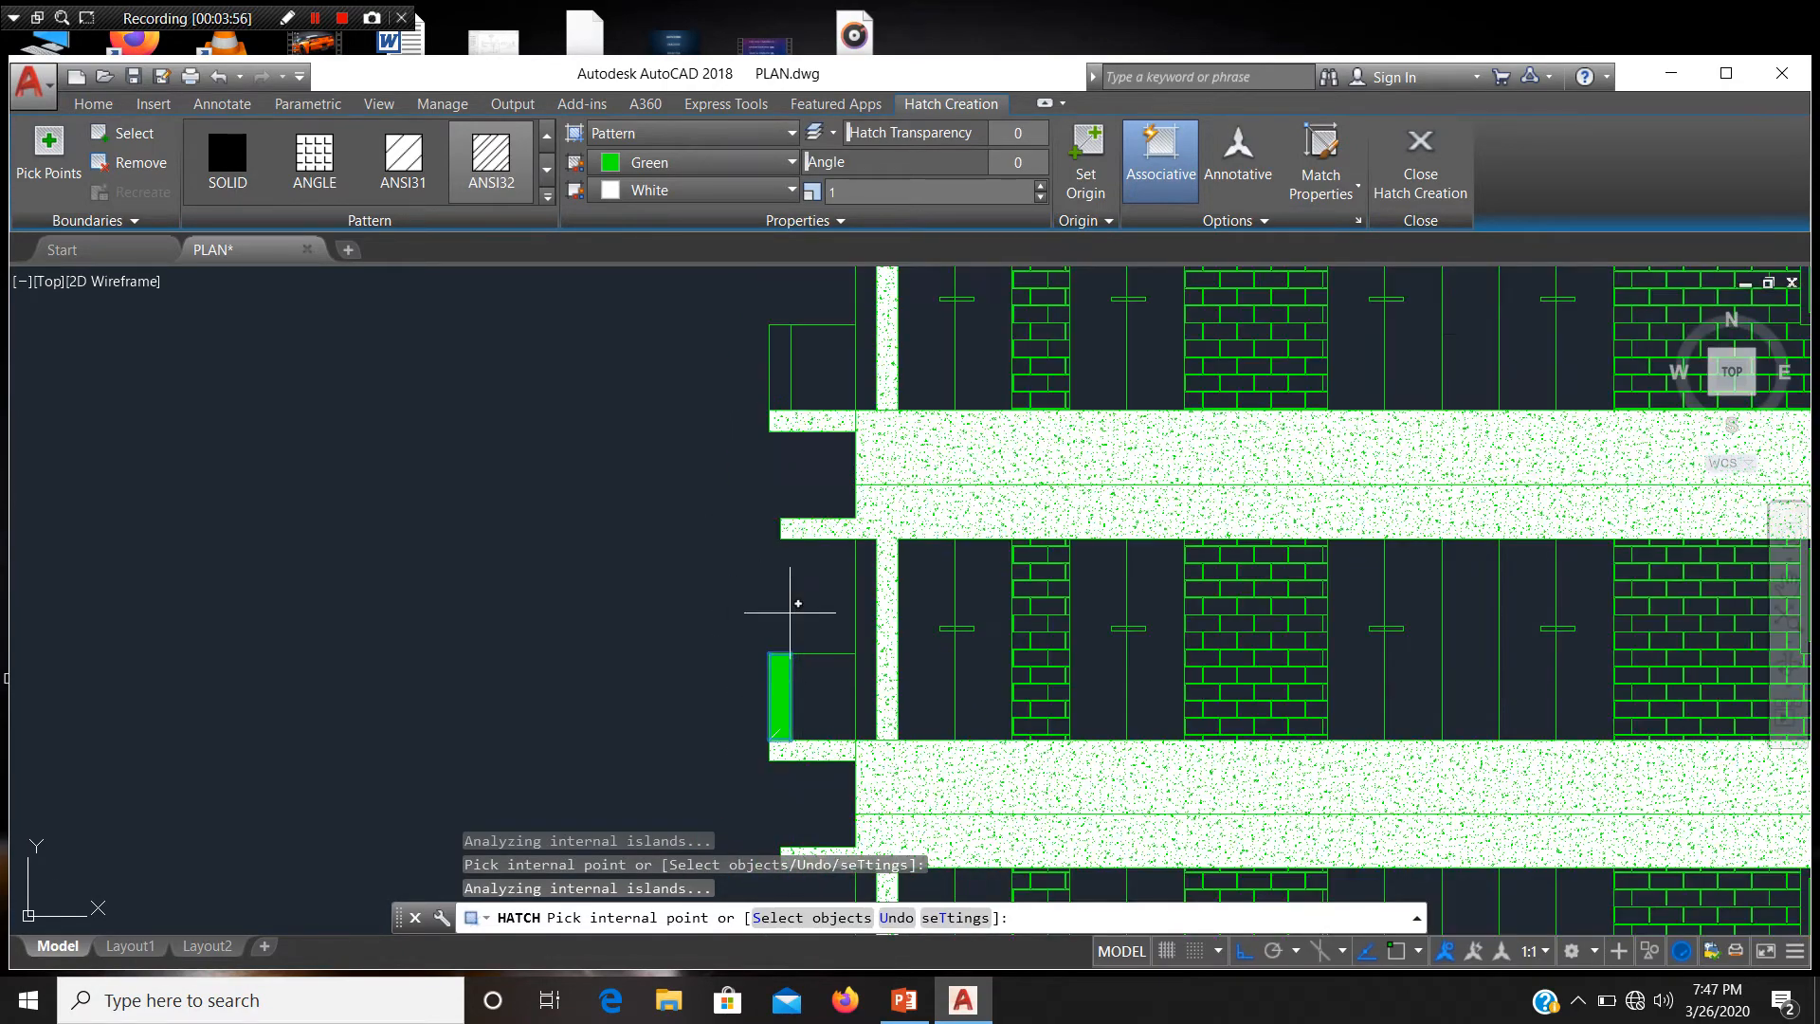
pyautogui.click(780, 376)
pyautogui.scroll(-4, 815, 598)
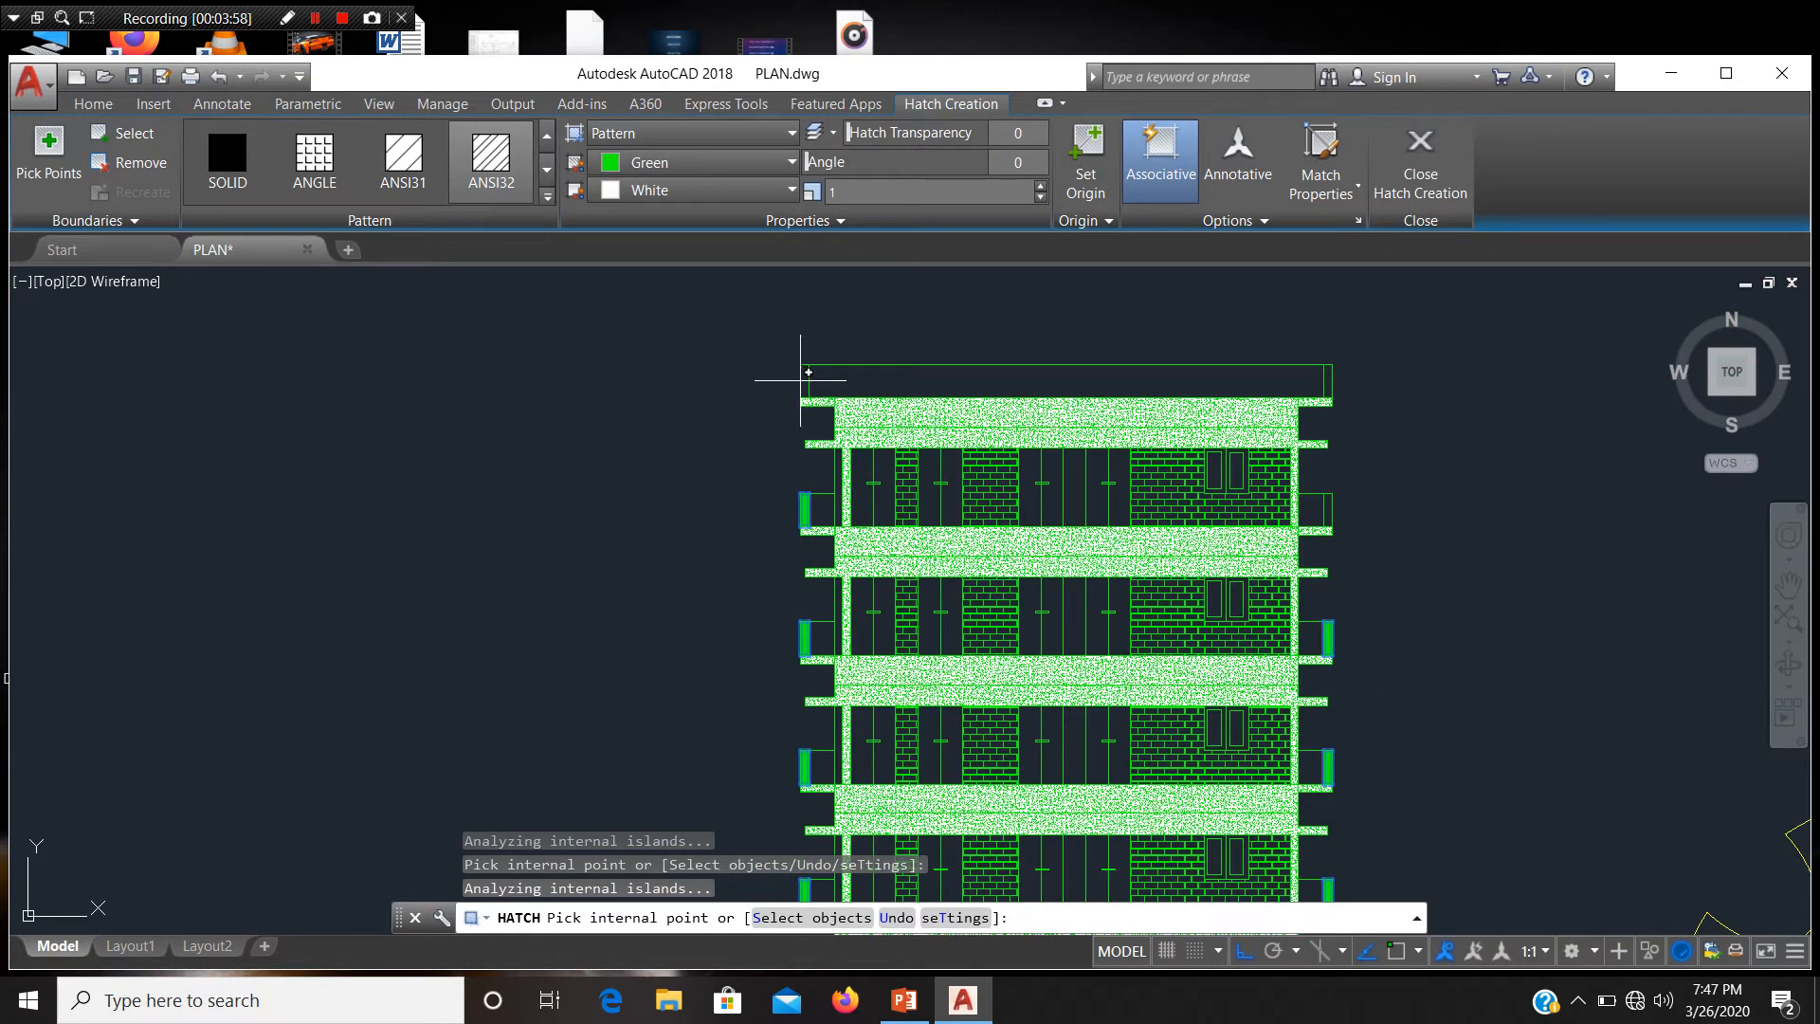
# Step: Add the narrow strips at both ends of the roof parapet to the ANSI32 hatch
pyautogui.scroll(4, 801, 384)
pyautogui.click(786, 405)
pyautogui.scroll(-2, 721, 442)
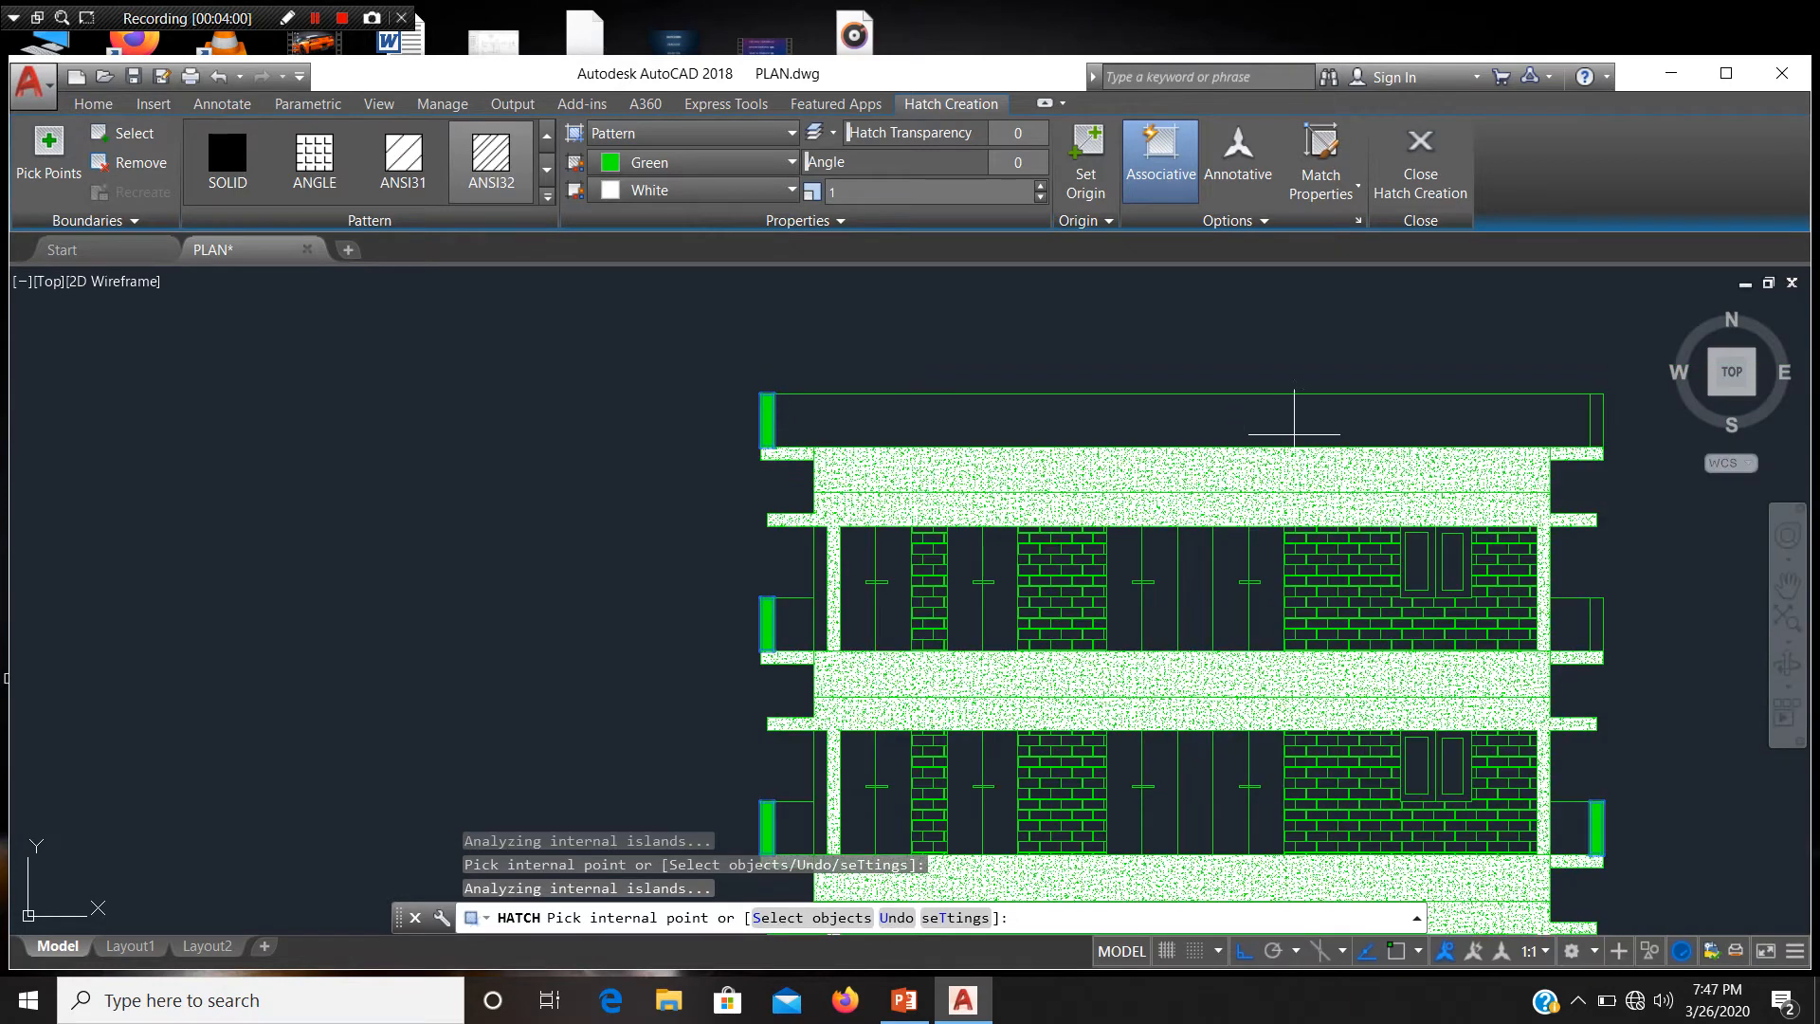
pyautogui.scroll(3, 1597, 421)
pyautogui.click(1575, 407)
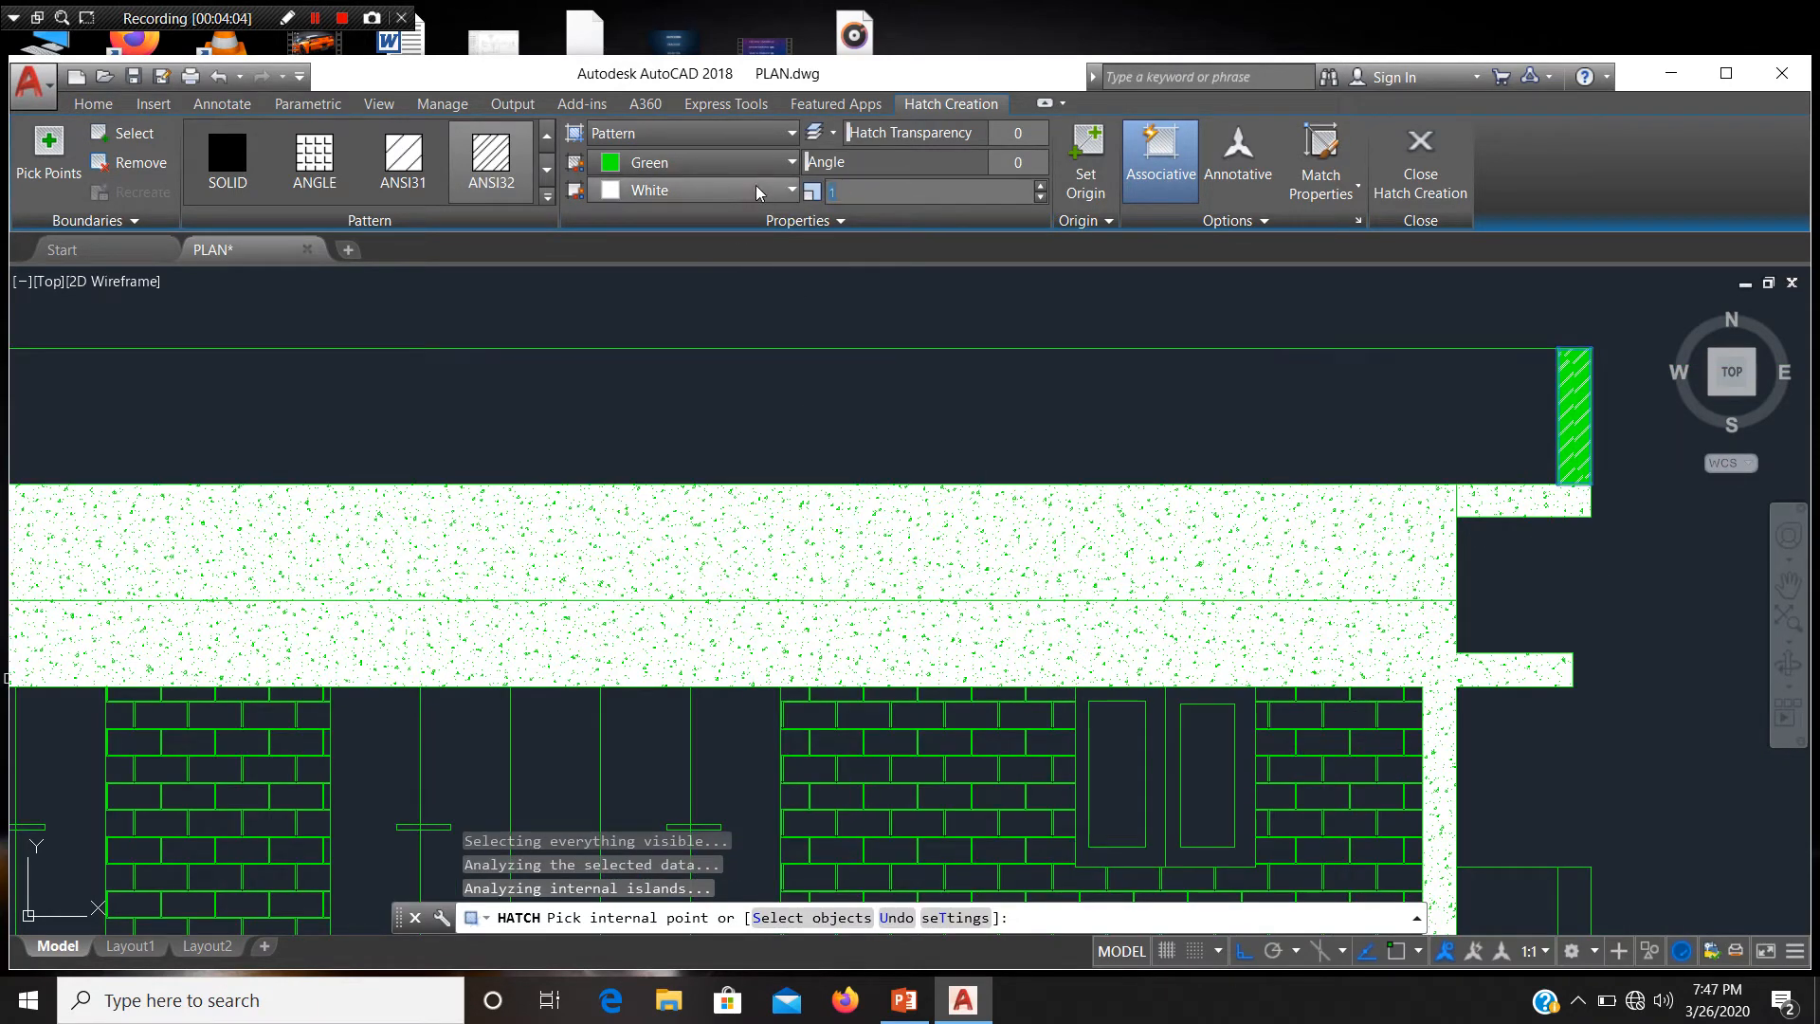
# Step: Try the ANSI32 hatch at scales 10 and 50 with a Yellow background color
pyautogui.write('0')
pyautogui.press('Return')
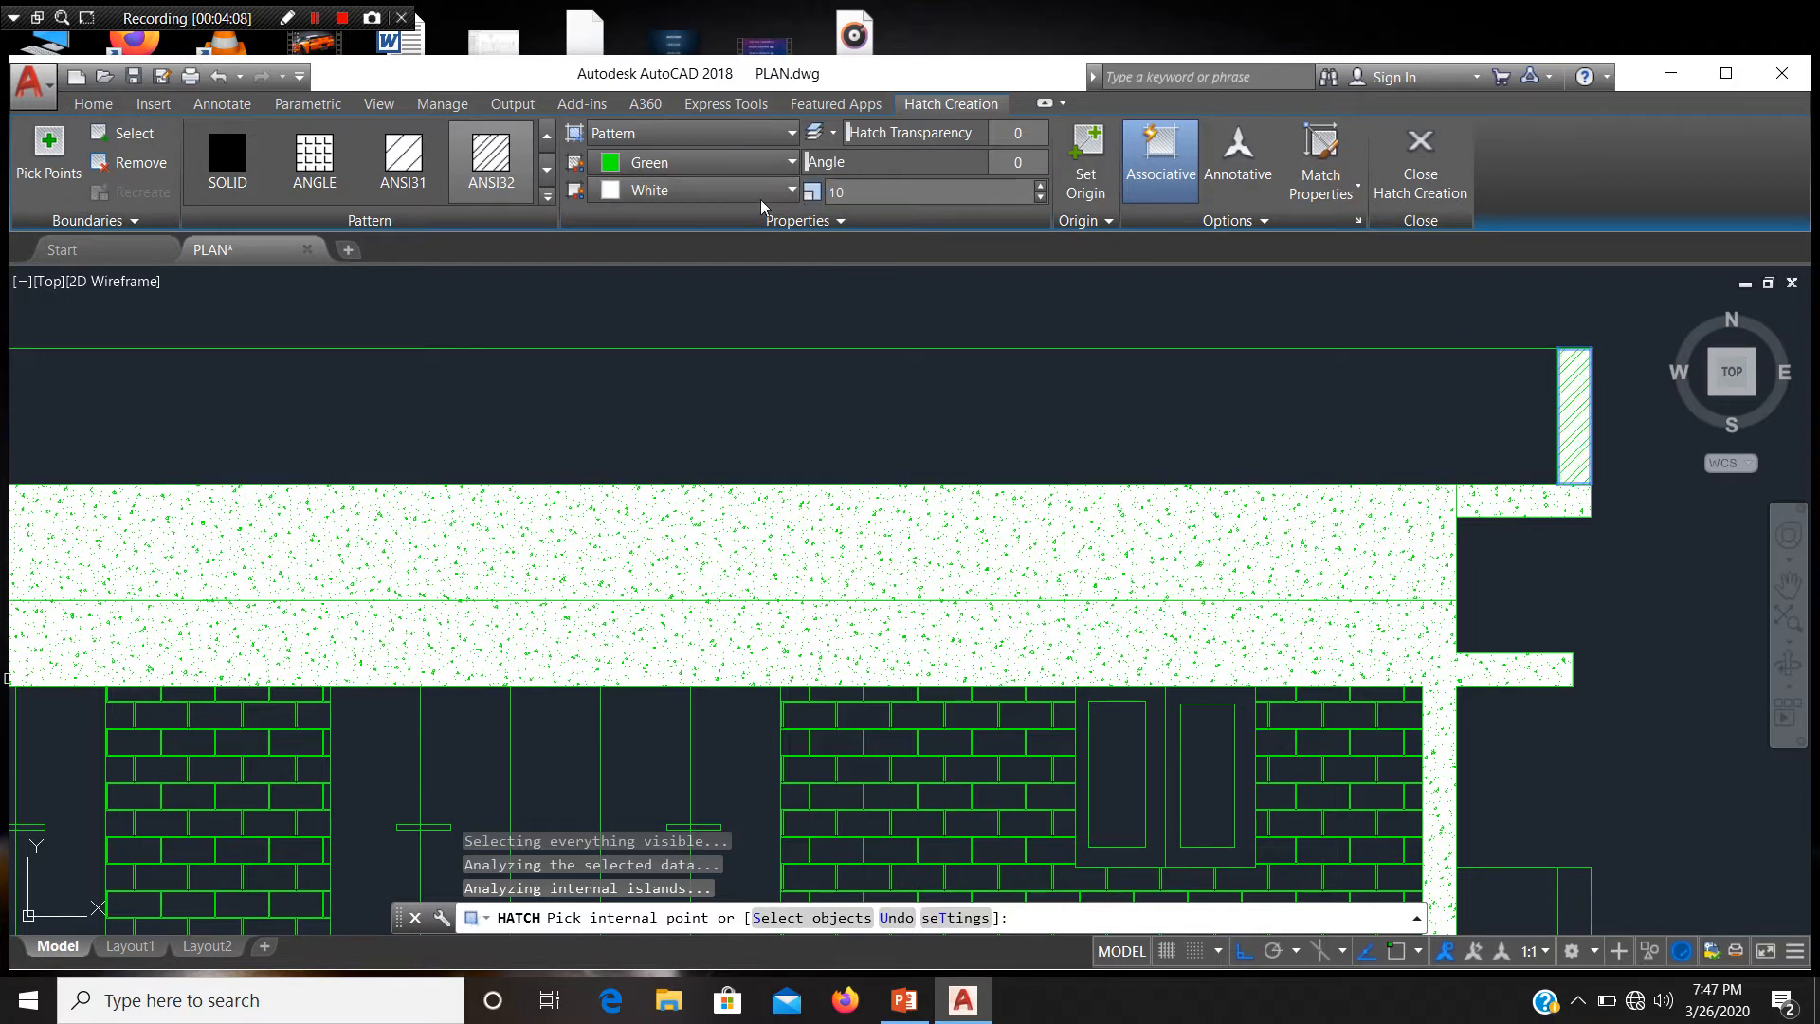
pyautogui.click(758, 192)
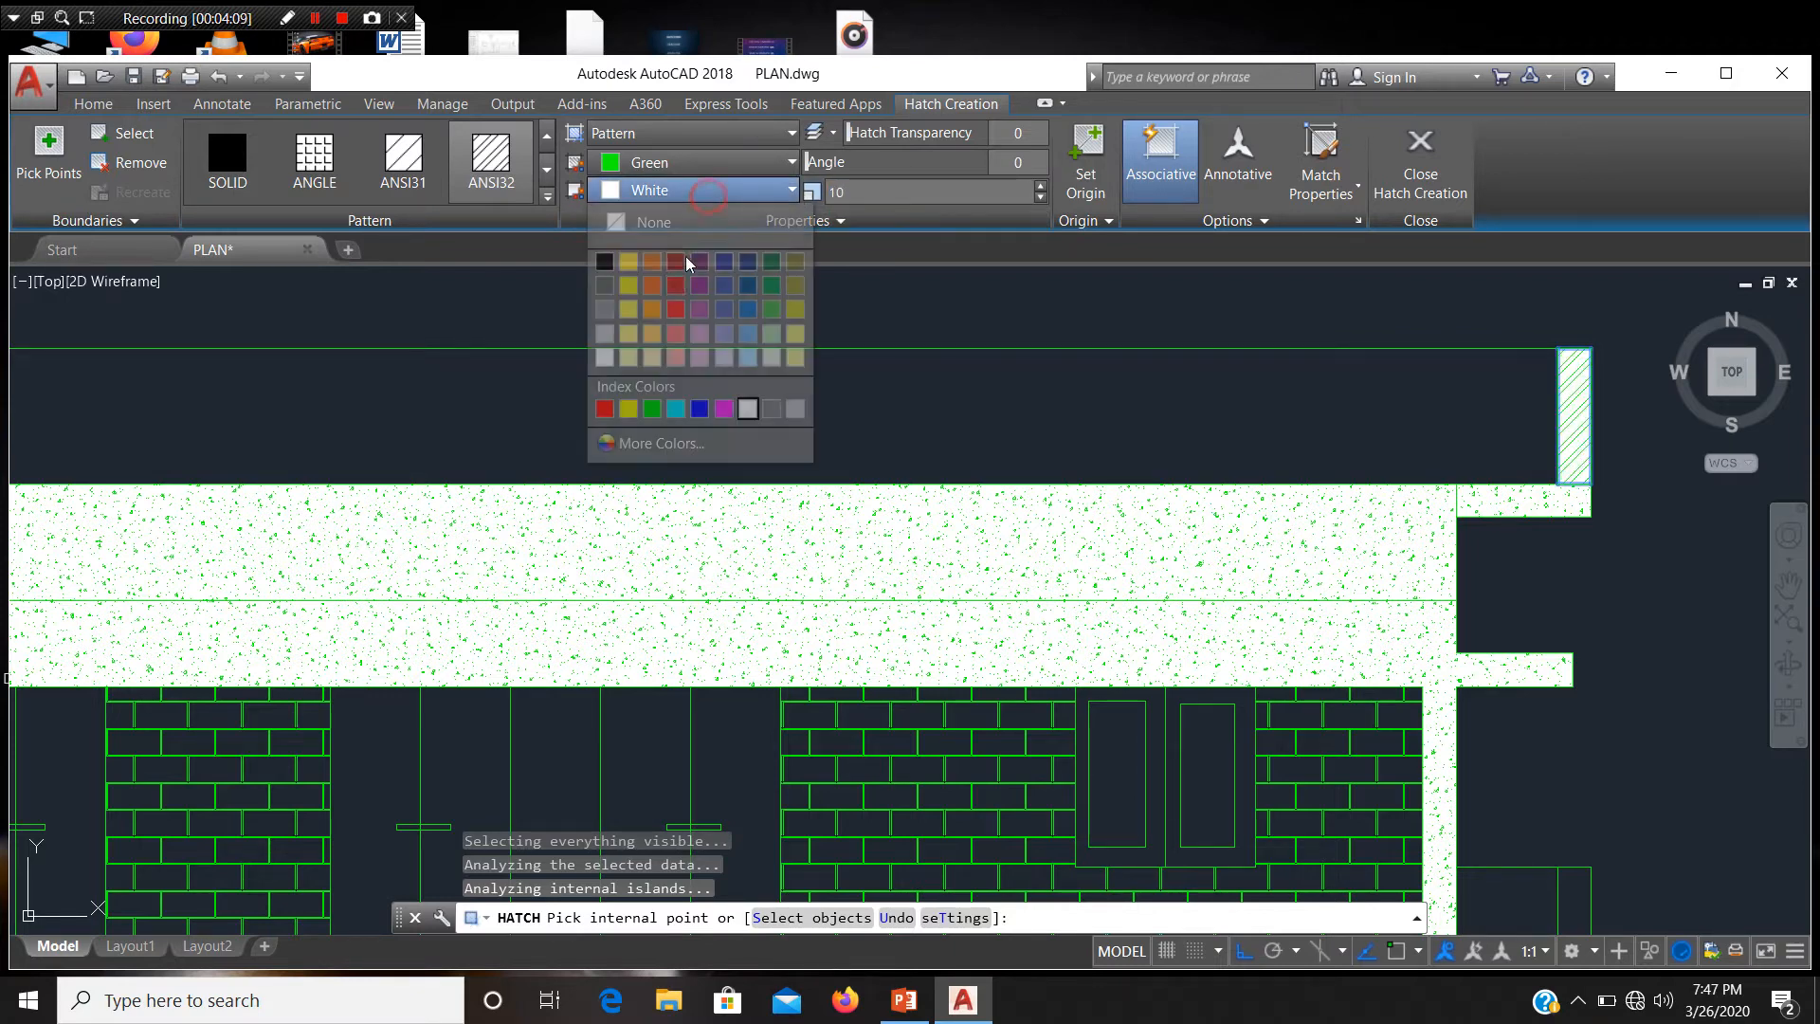
pyautogui.click(629, 408)
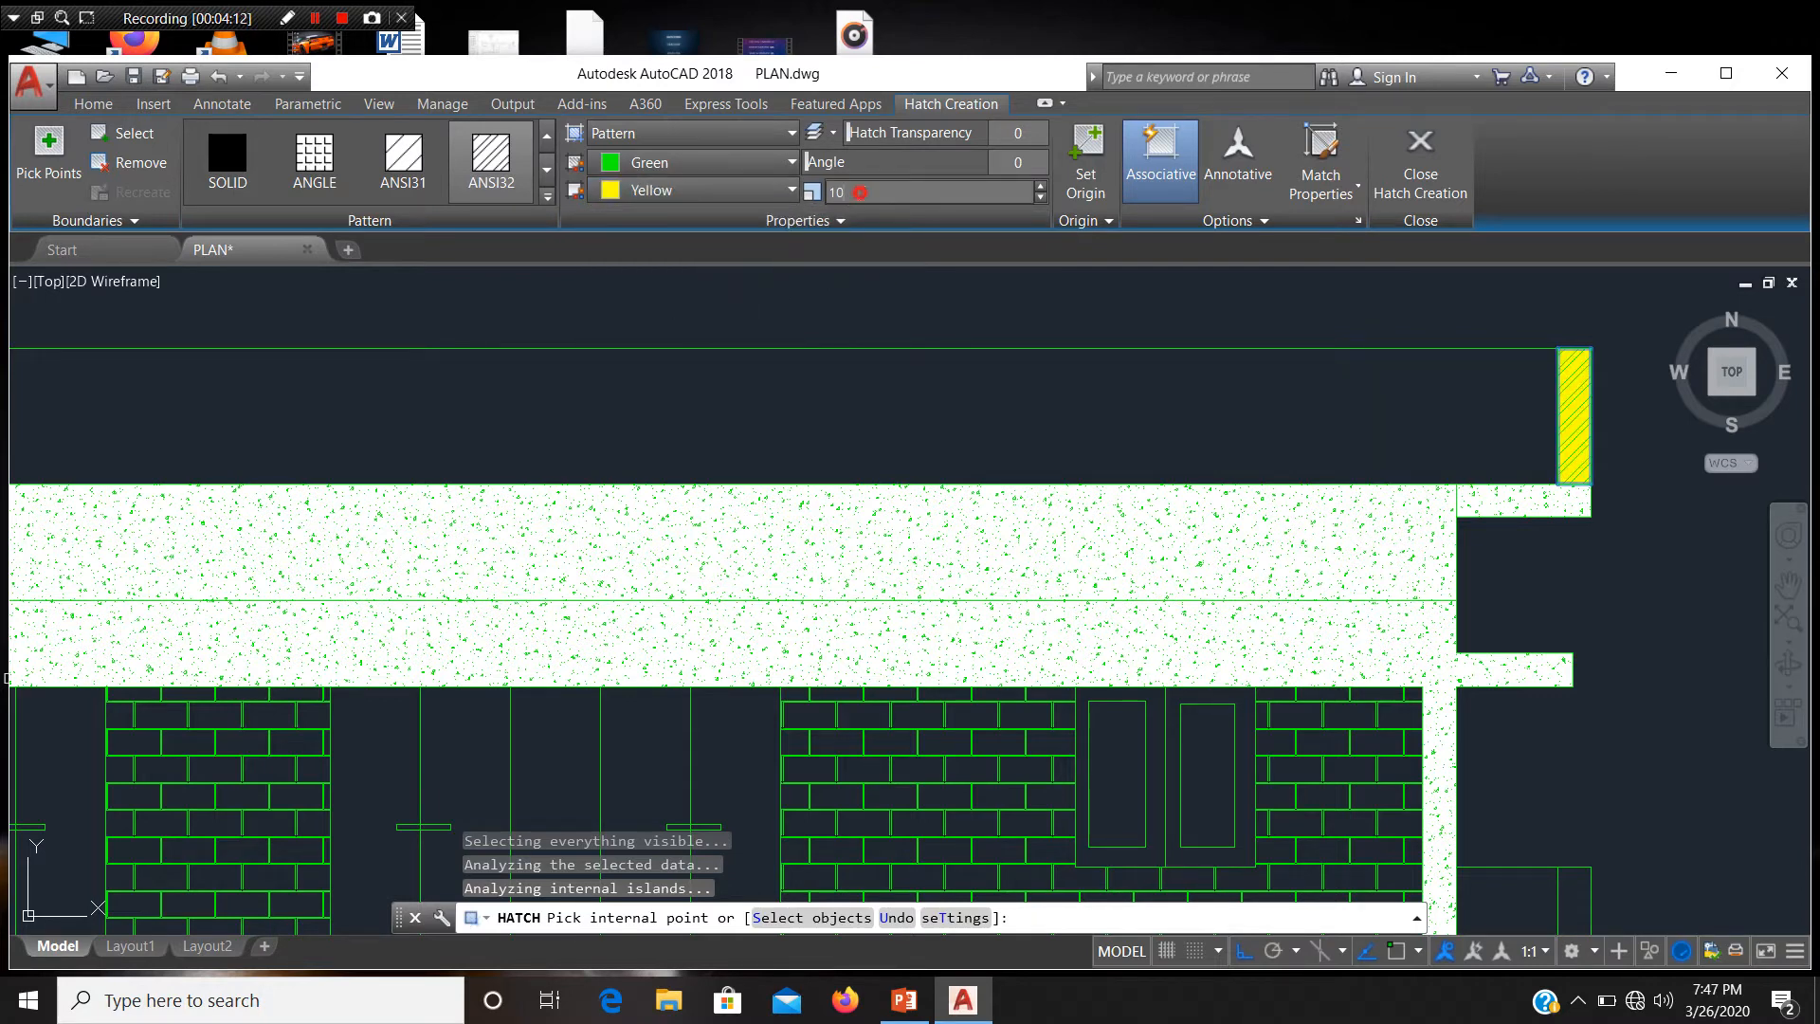
pyautogui.click(859, 192)
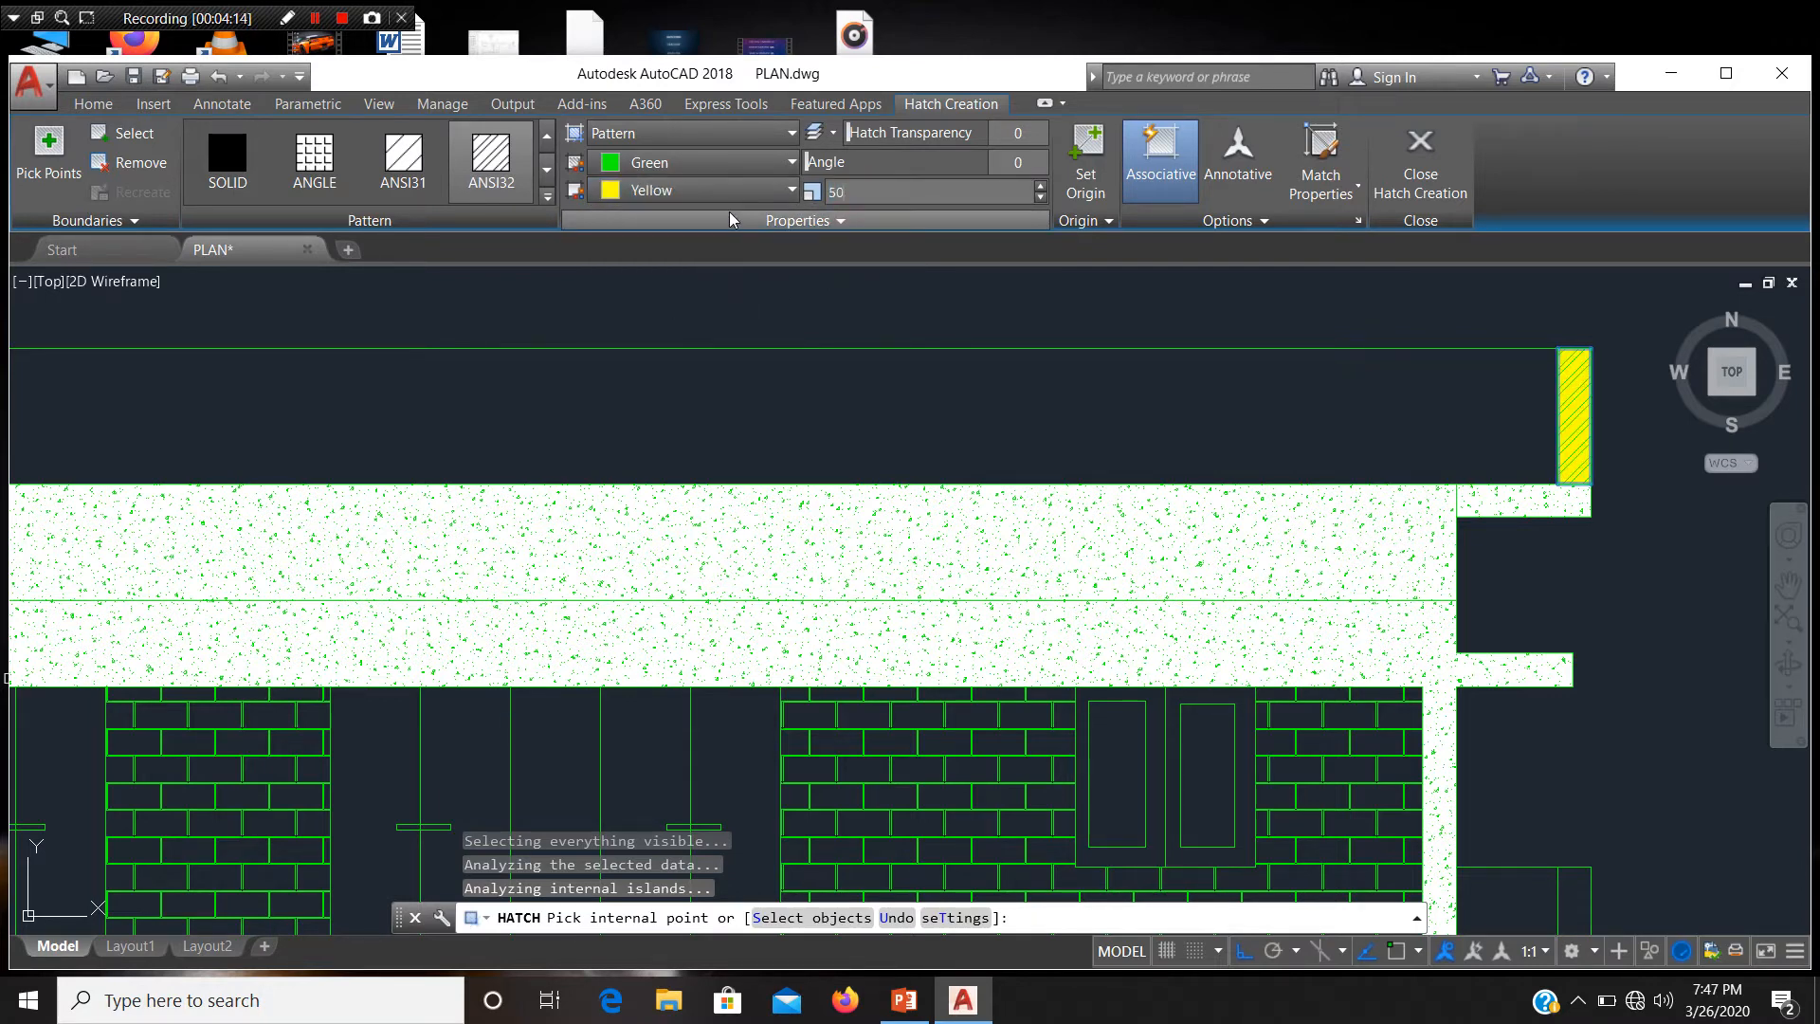
pyautogui.write('50')
pyautogui.press('Return')
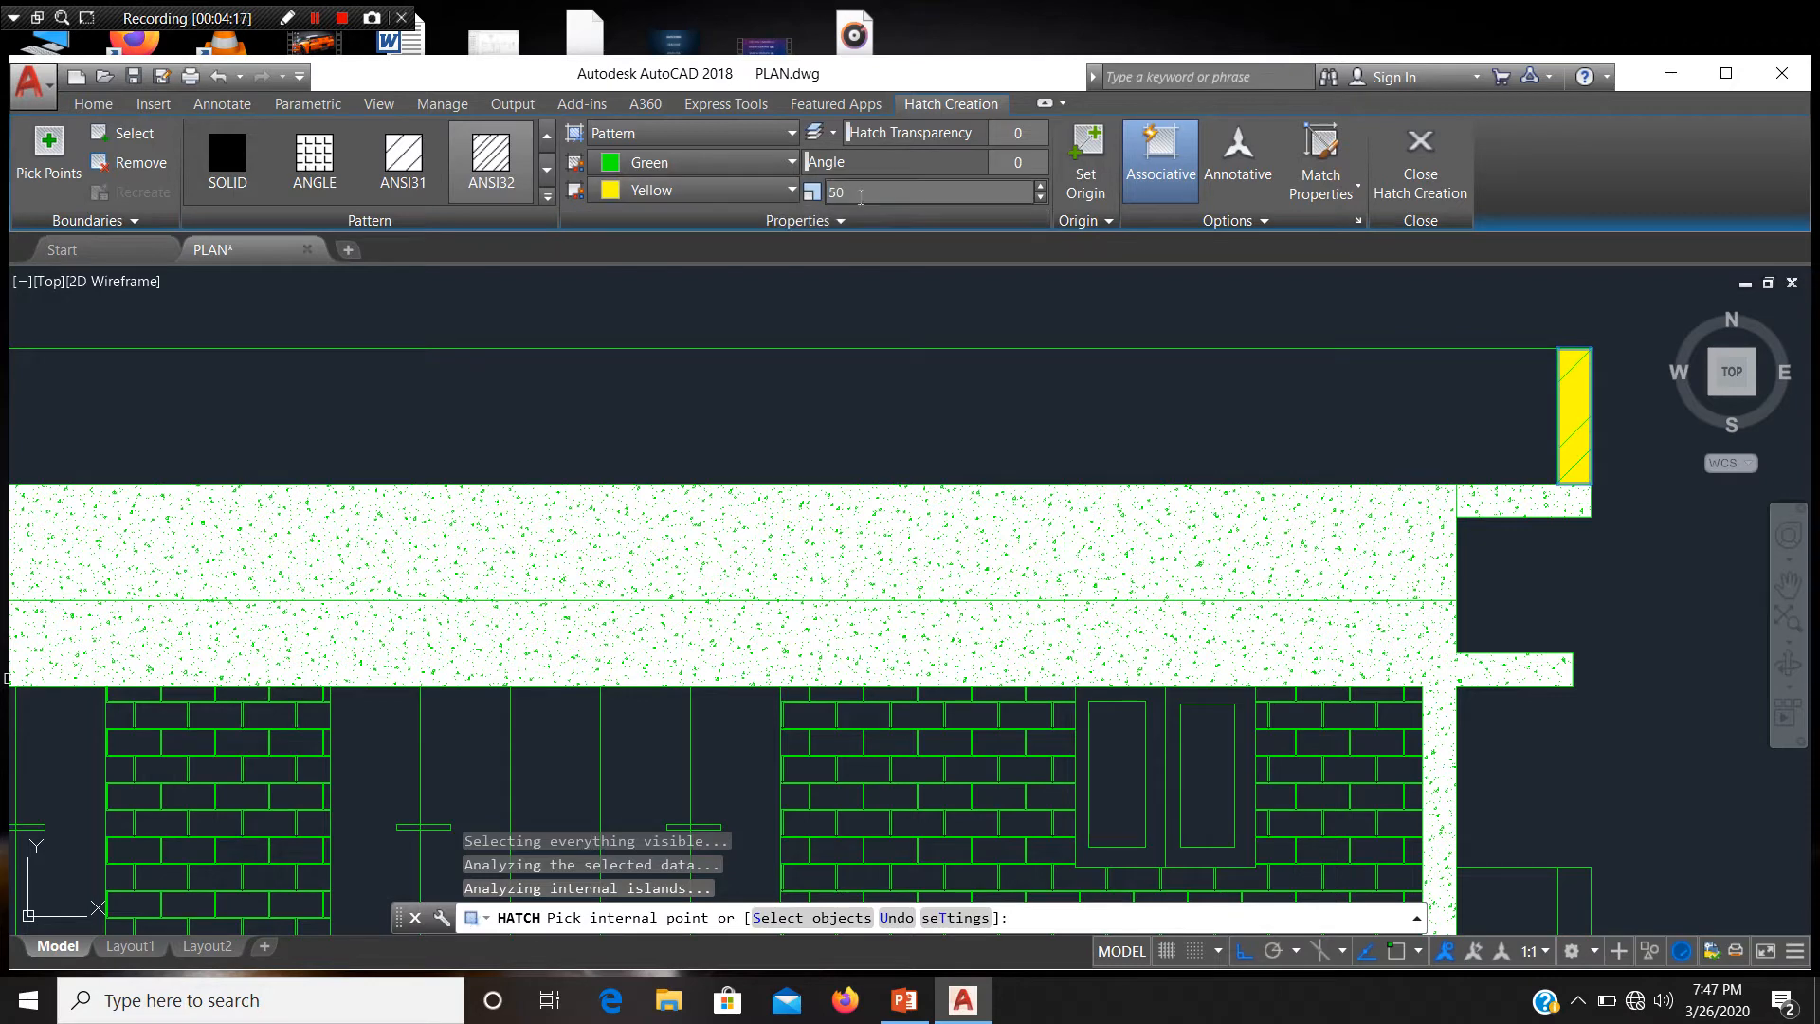
# Step: Set the ANSI32 hatch's scale to 20 and its background color to black (0,0,0)
pyautogui.click(863, 193)
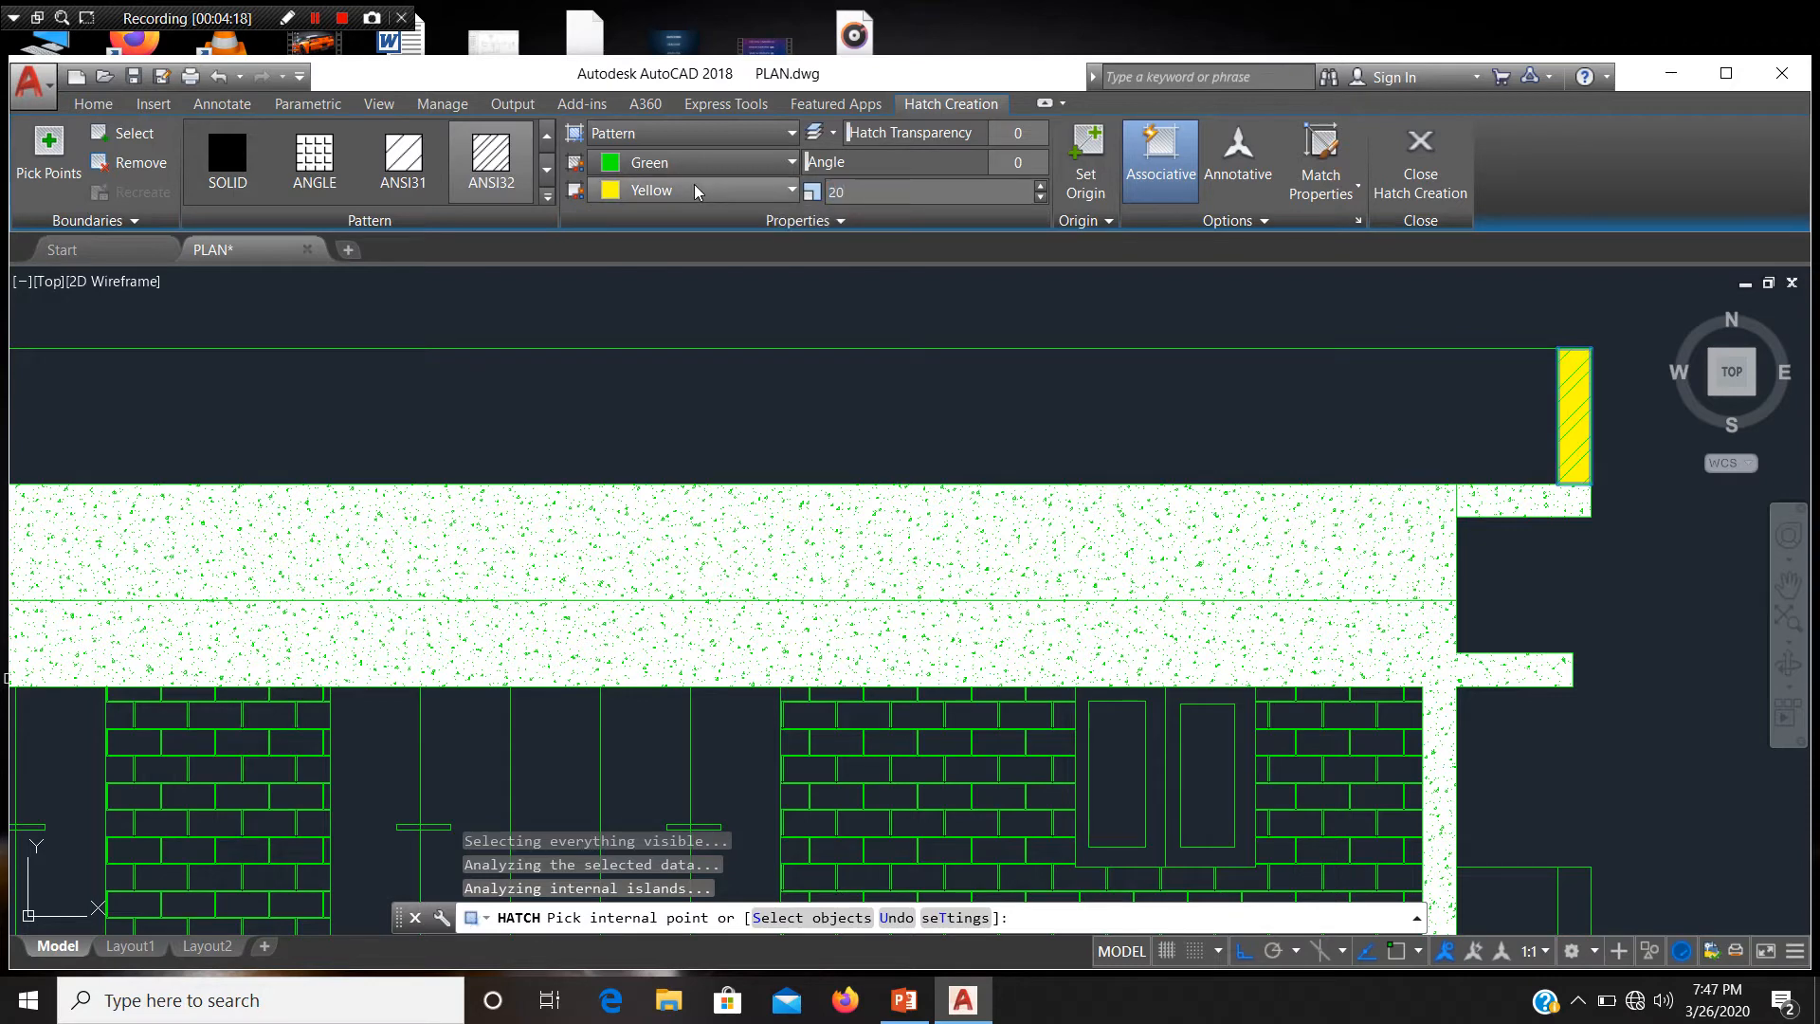
pyautogui.click(709, 193)
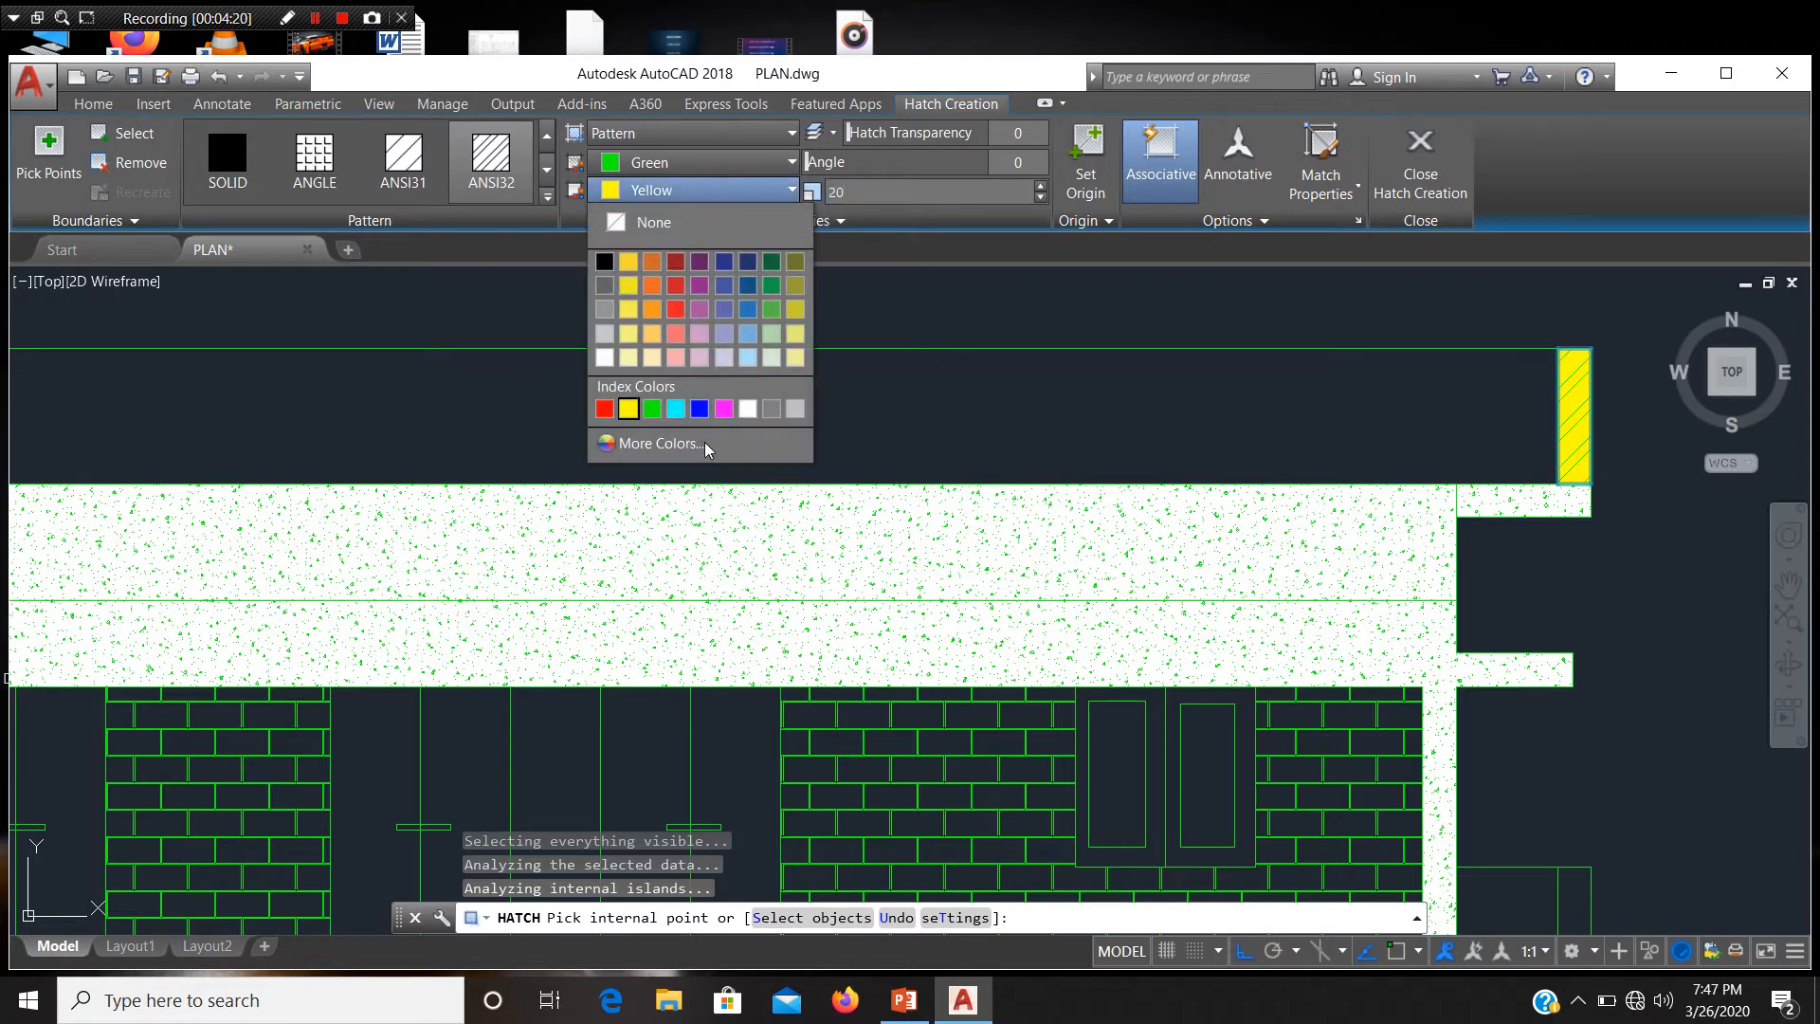
pyautogui.click(604, 262)
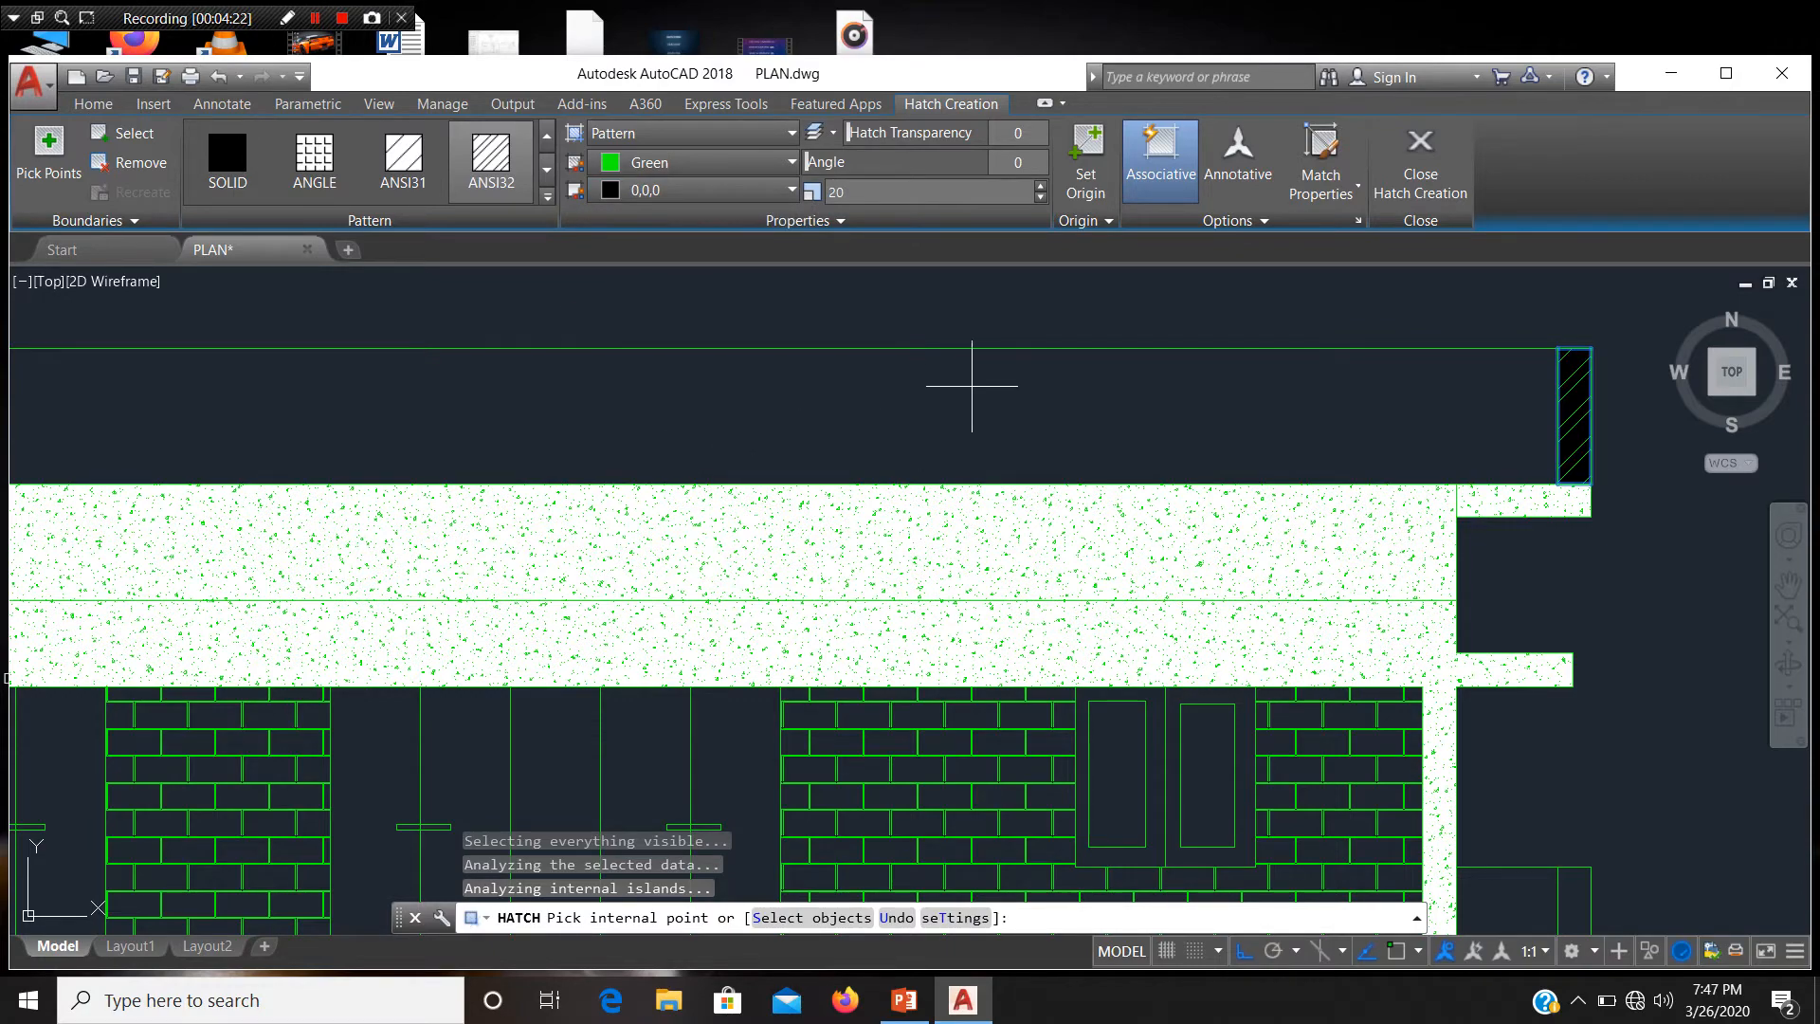
# Step: Add the outer strip of the topmost right-hand balcony to the ANSI32 hatch and finish the hatch
pyautogui.scroll(-5, 1062, 377)
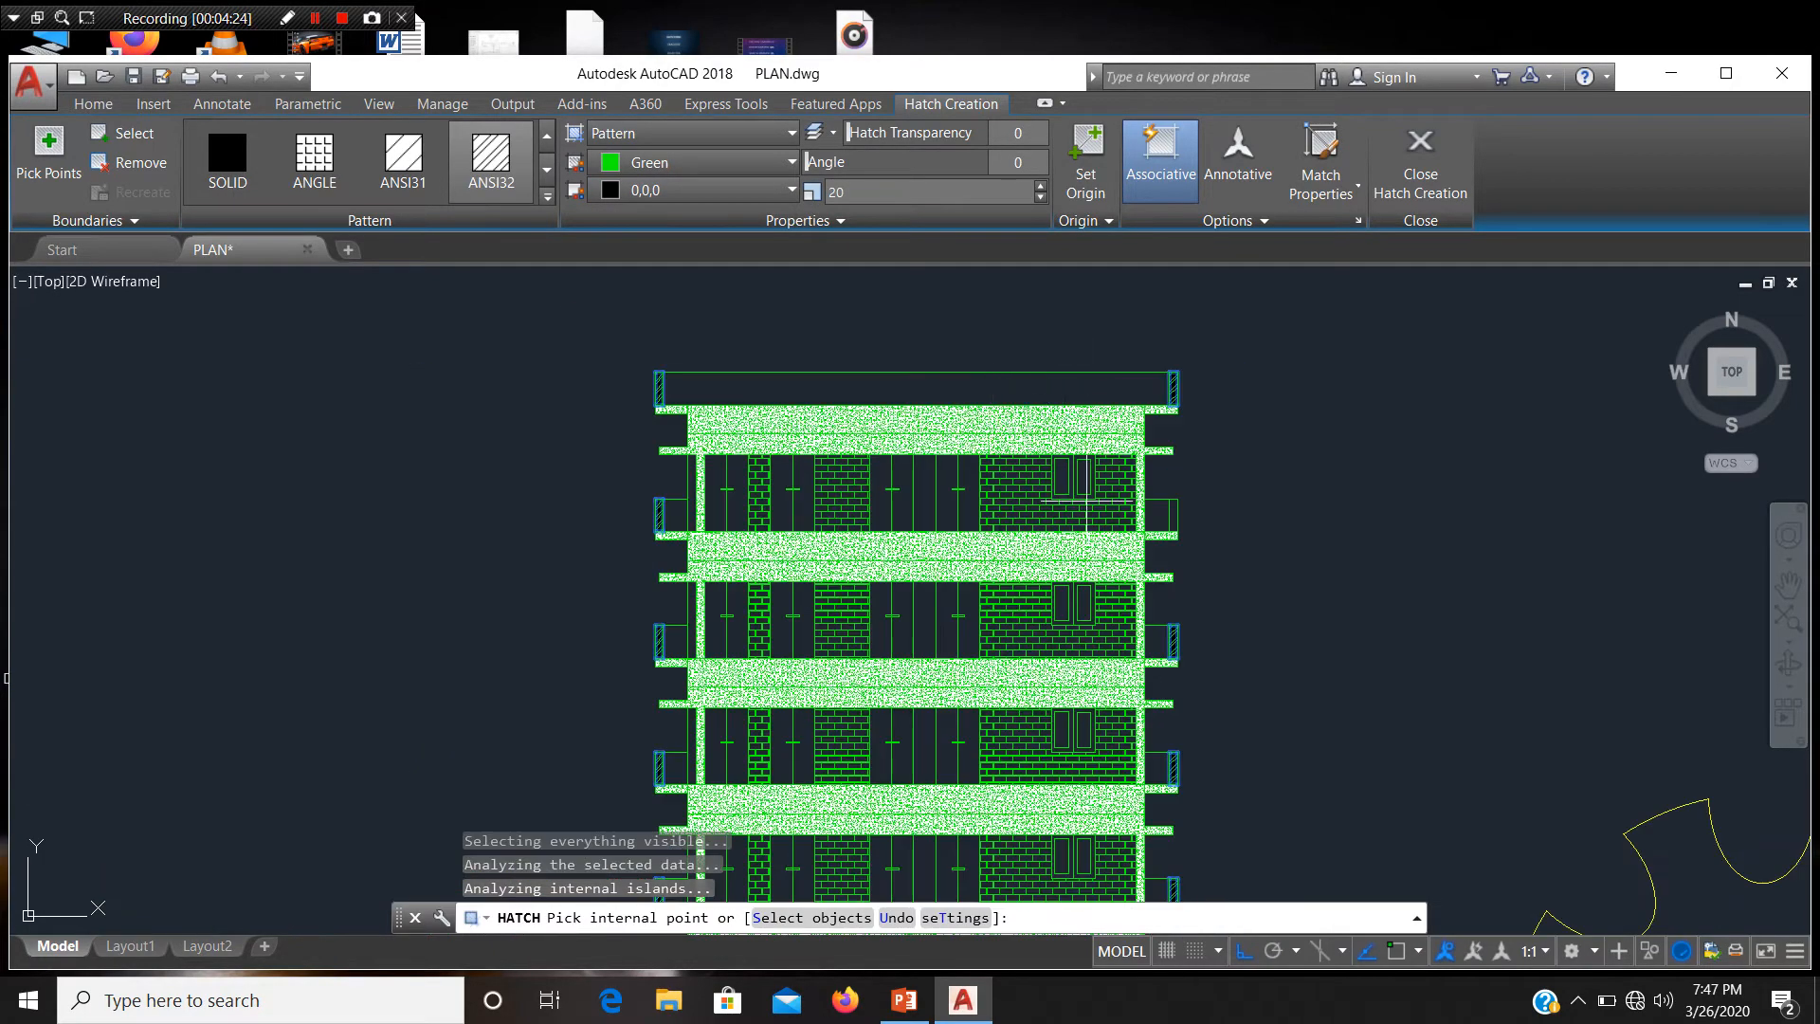
pyautogui.scroll(4, 1086, 500)
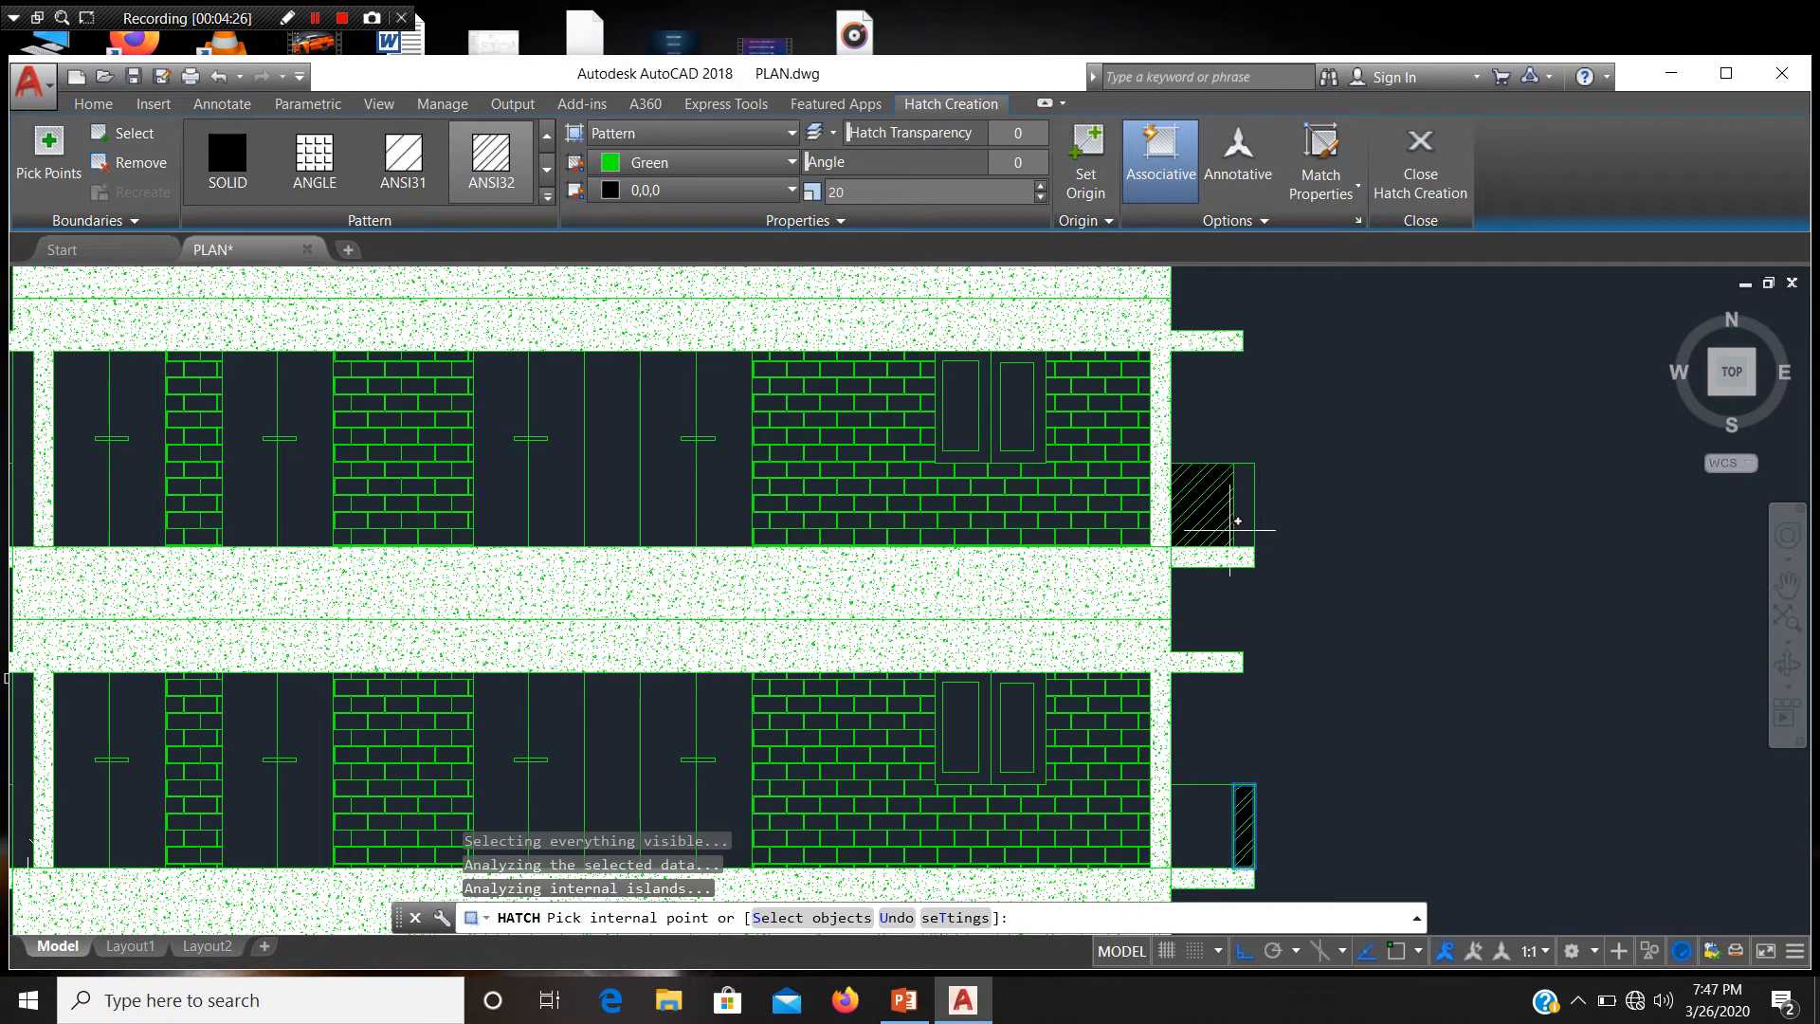
pyautogui.click(1241, 498)
pyautogui.scroll(-4, 1270, 427)
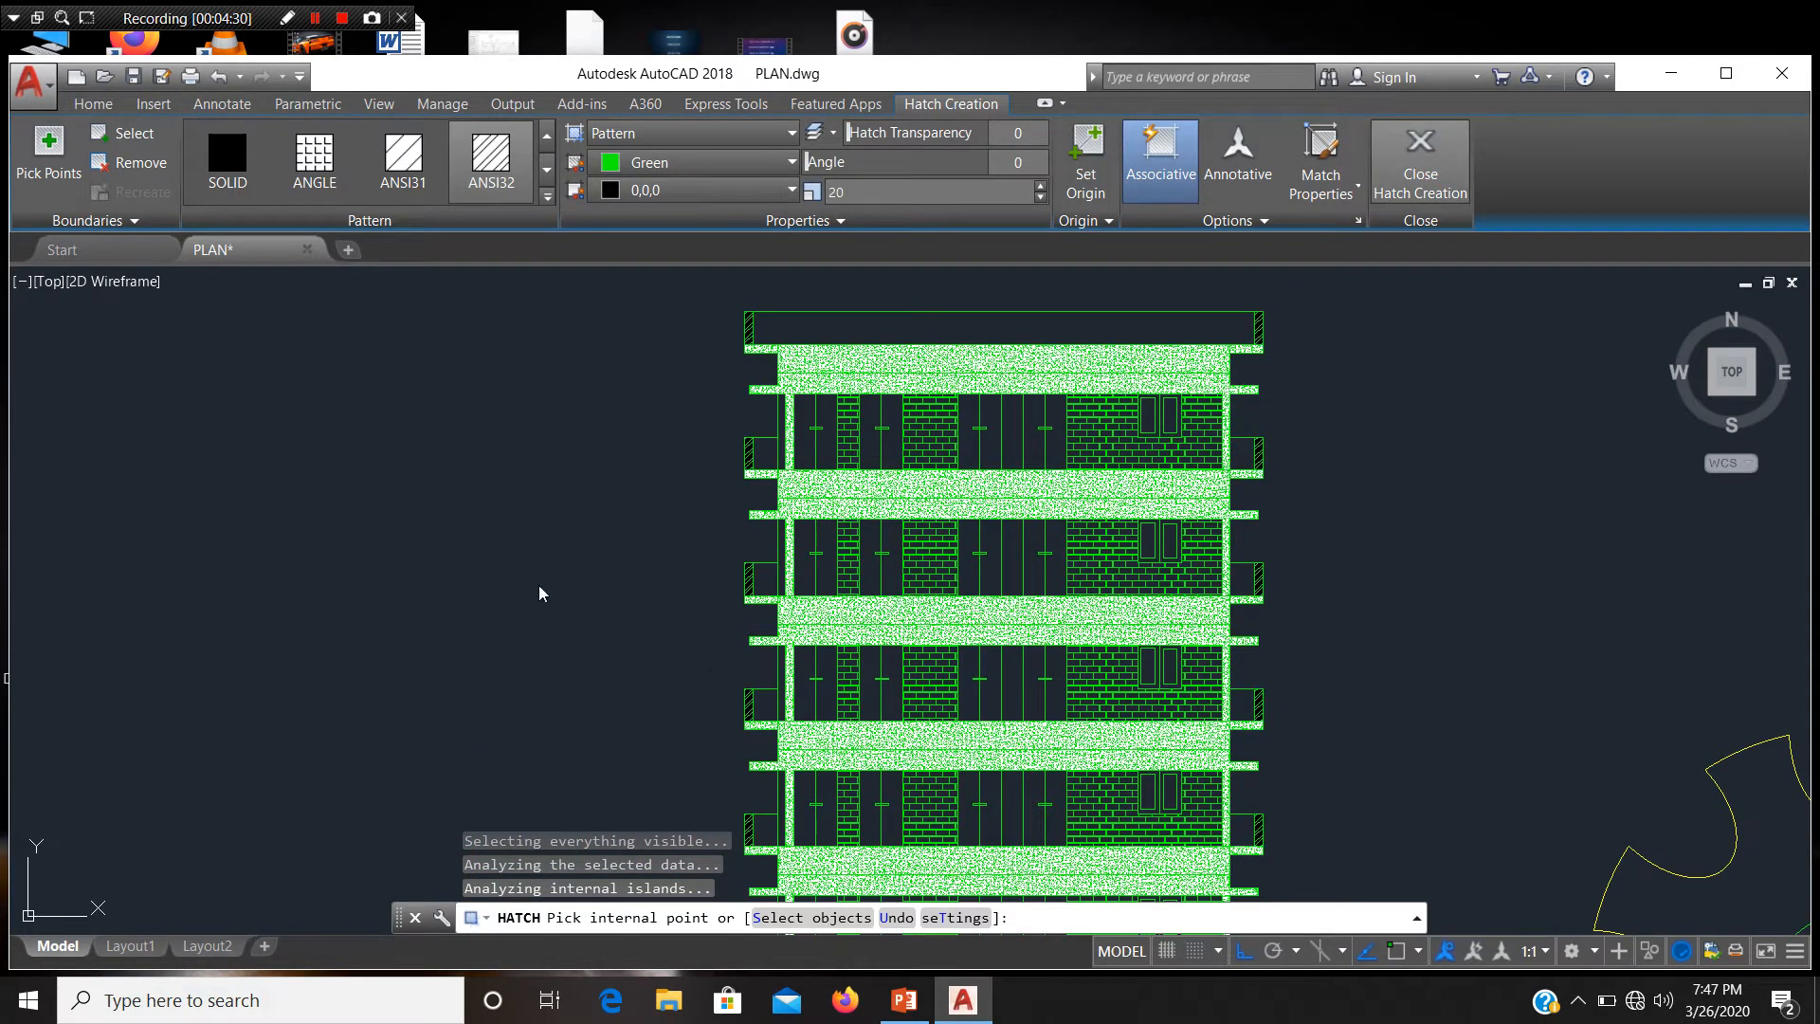
pyautogui.press('Return')
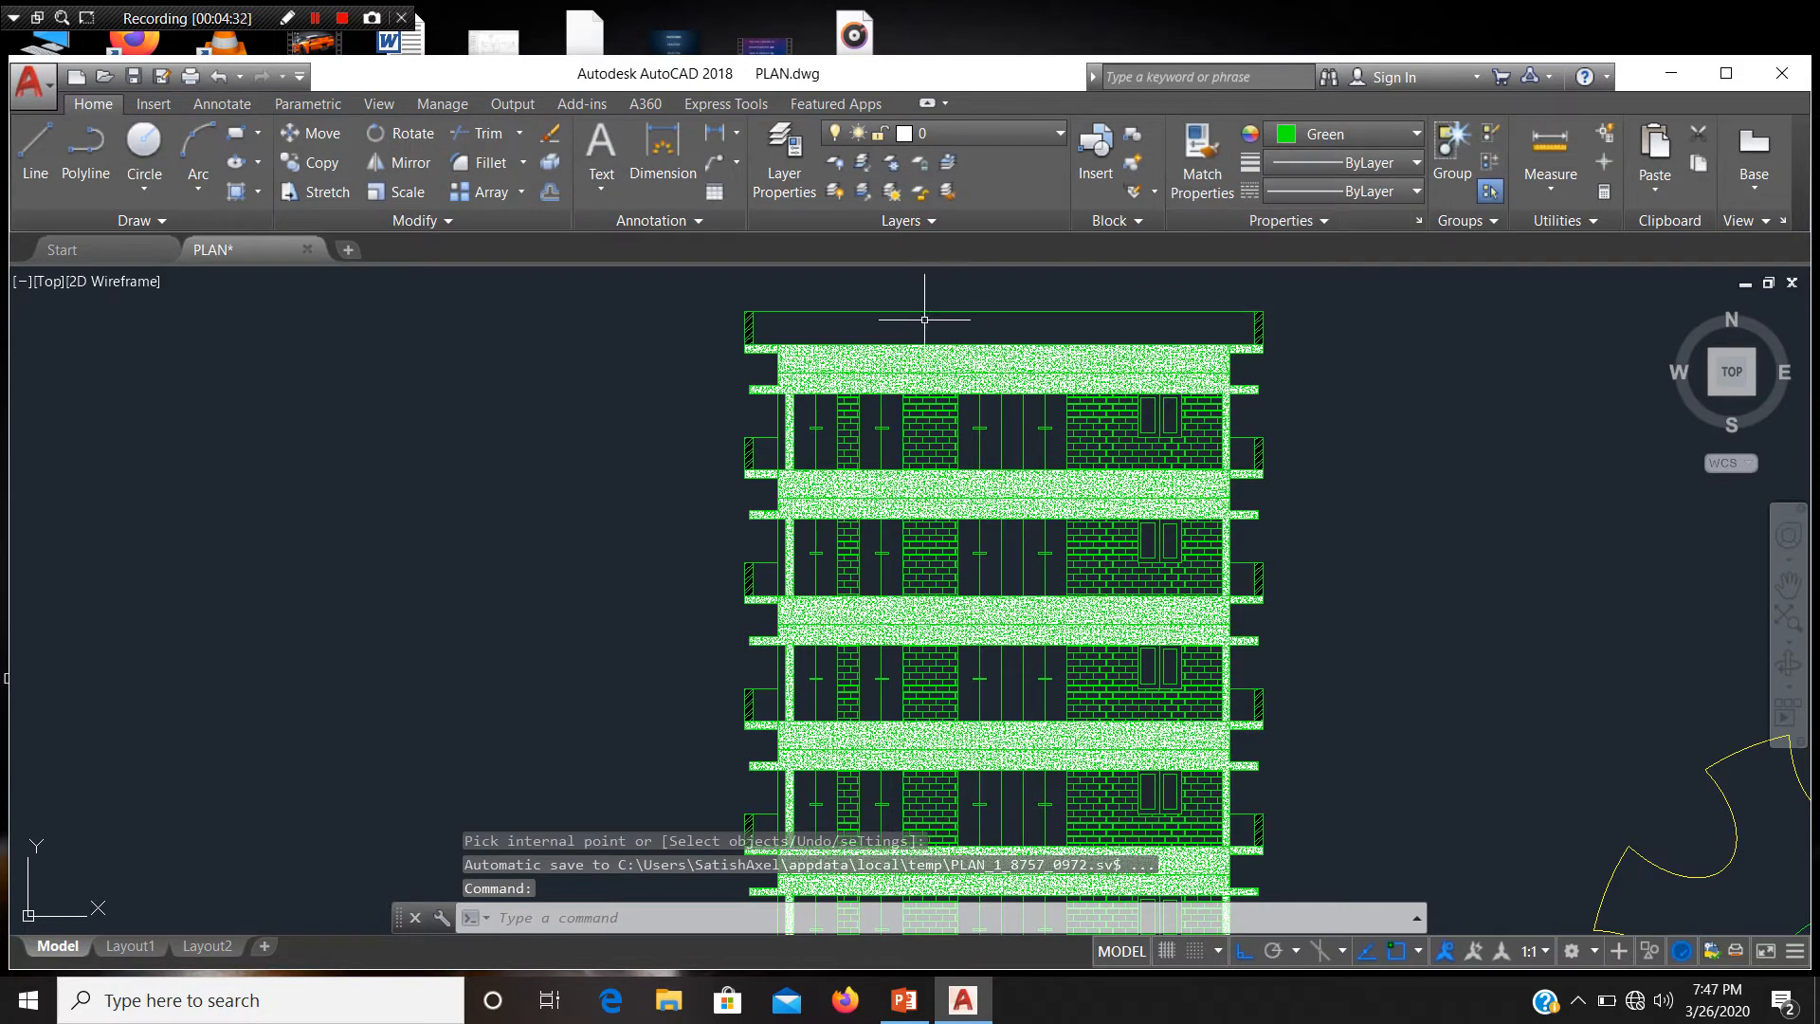
# Step: Start a new hatch using the BRICK pattern
pyautogui.write('h')
pyautogui.press('Return')
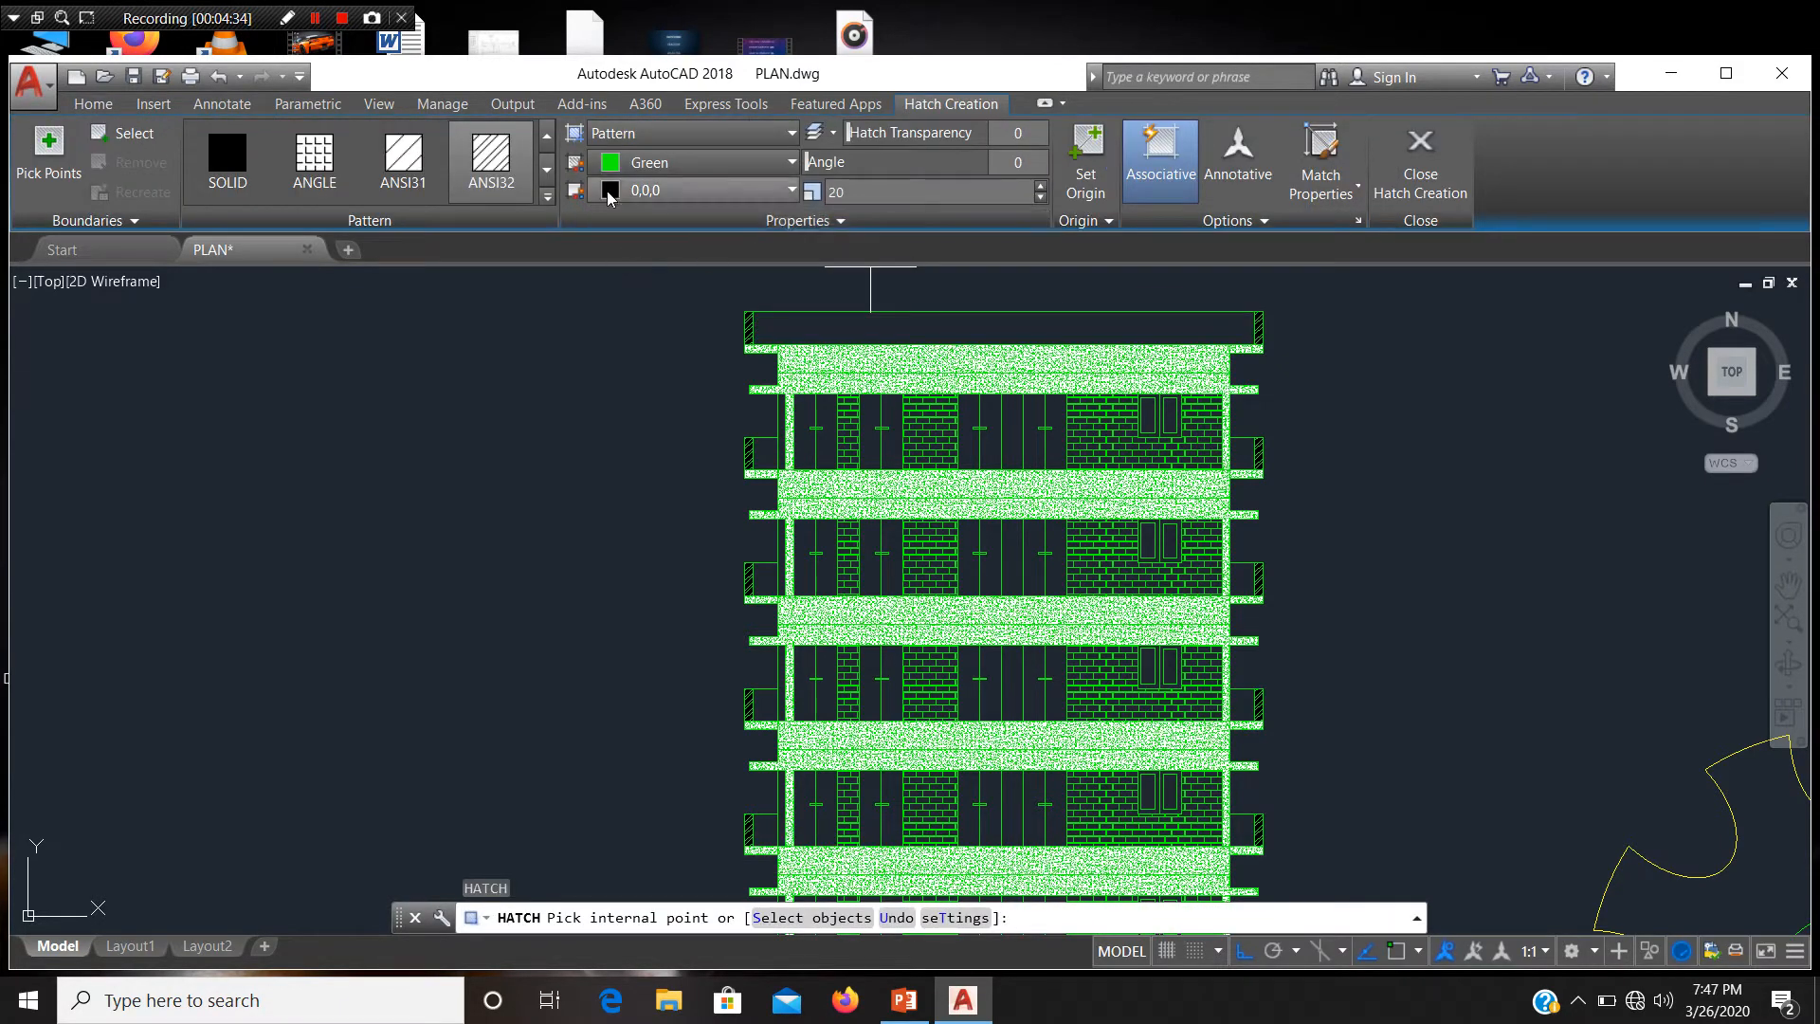
pyautogui.click(553, 167)
pyautogui.click(553, 167)
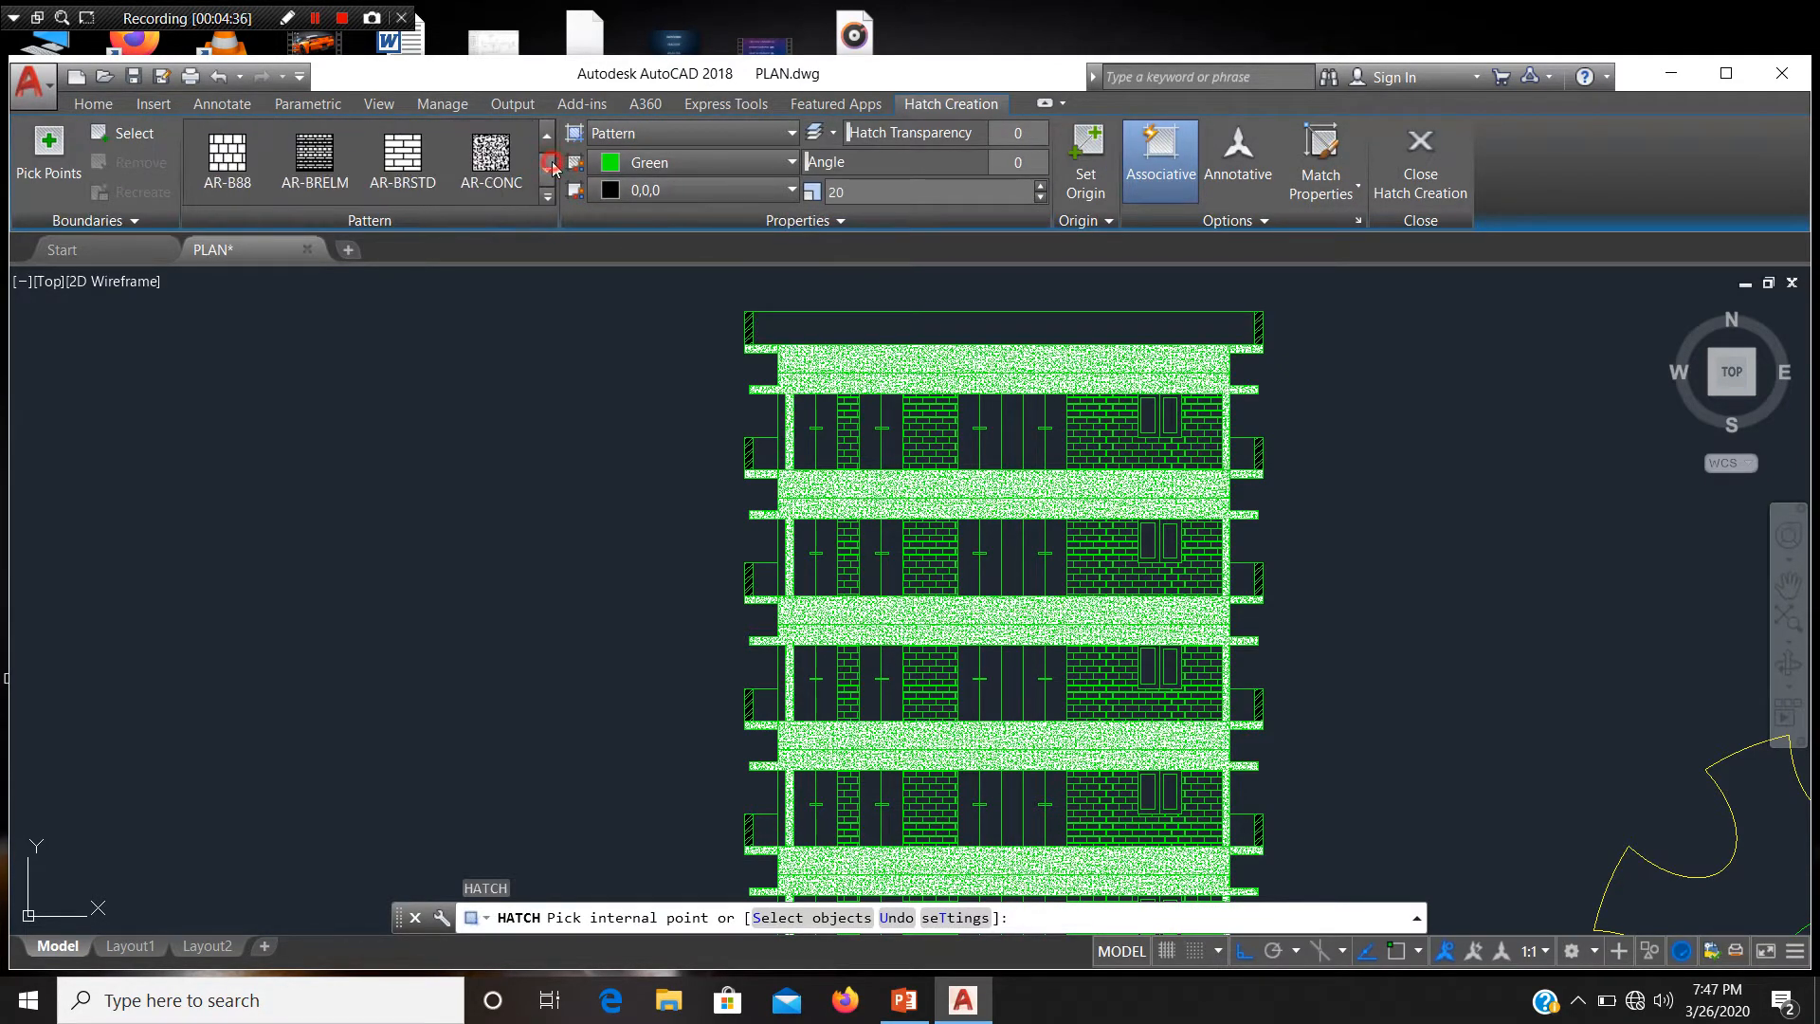
pyautogui.click(553, 167)
pyautogui.click(551, 141)
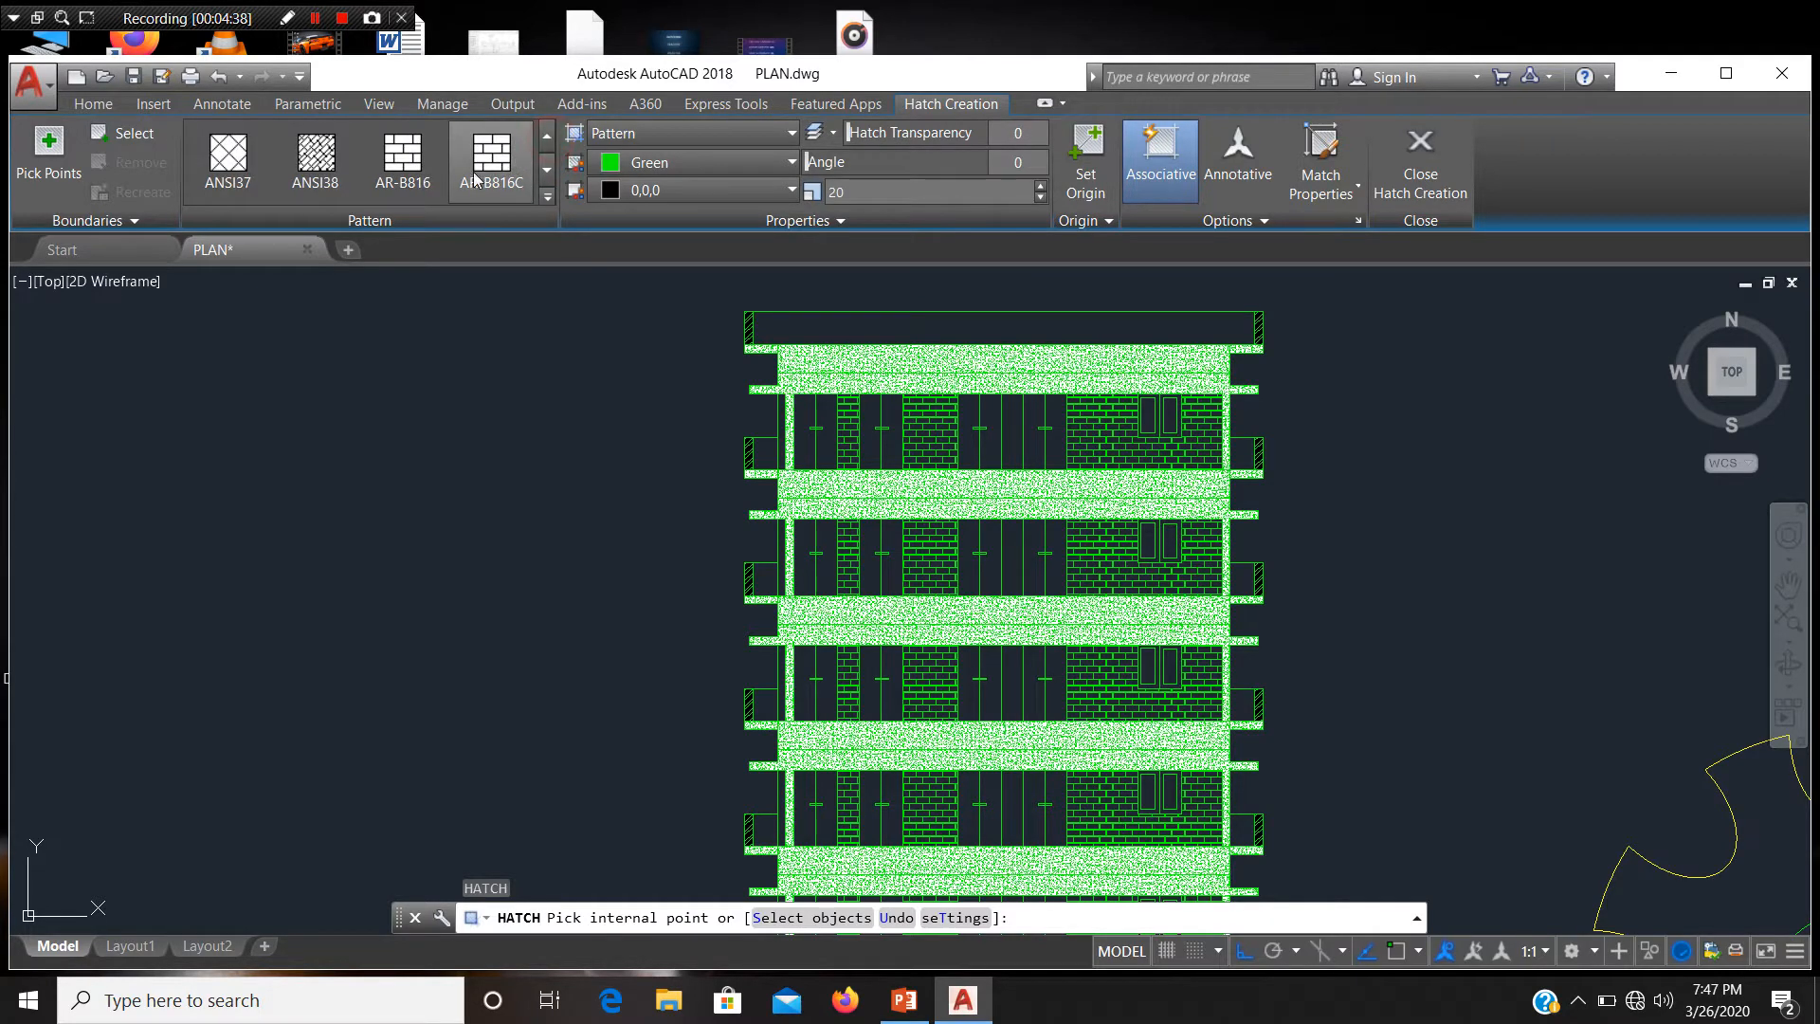
pyautogui.scroll(-1, 472, 176)
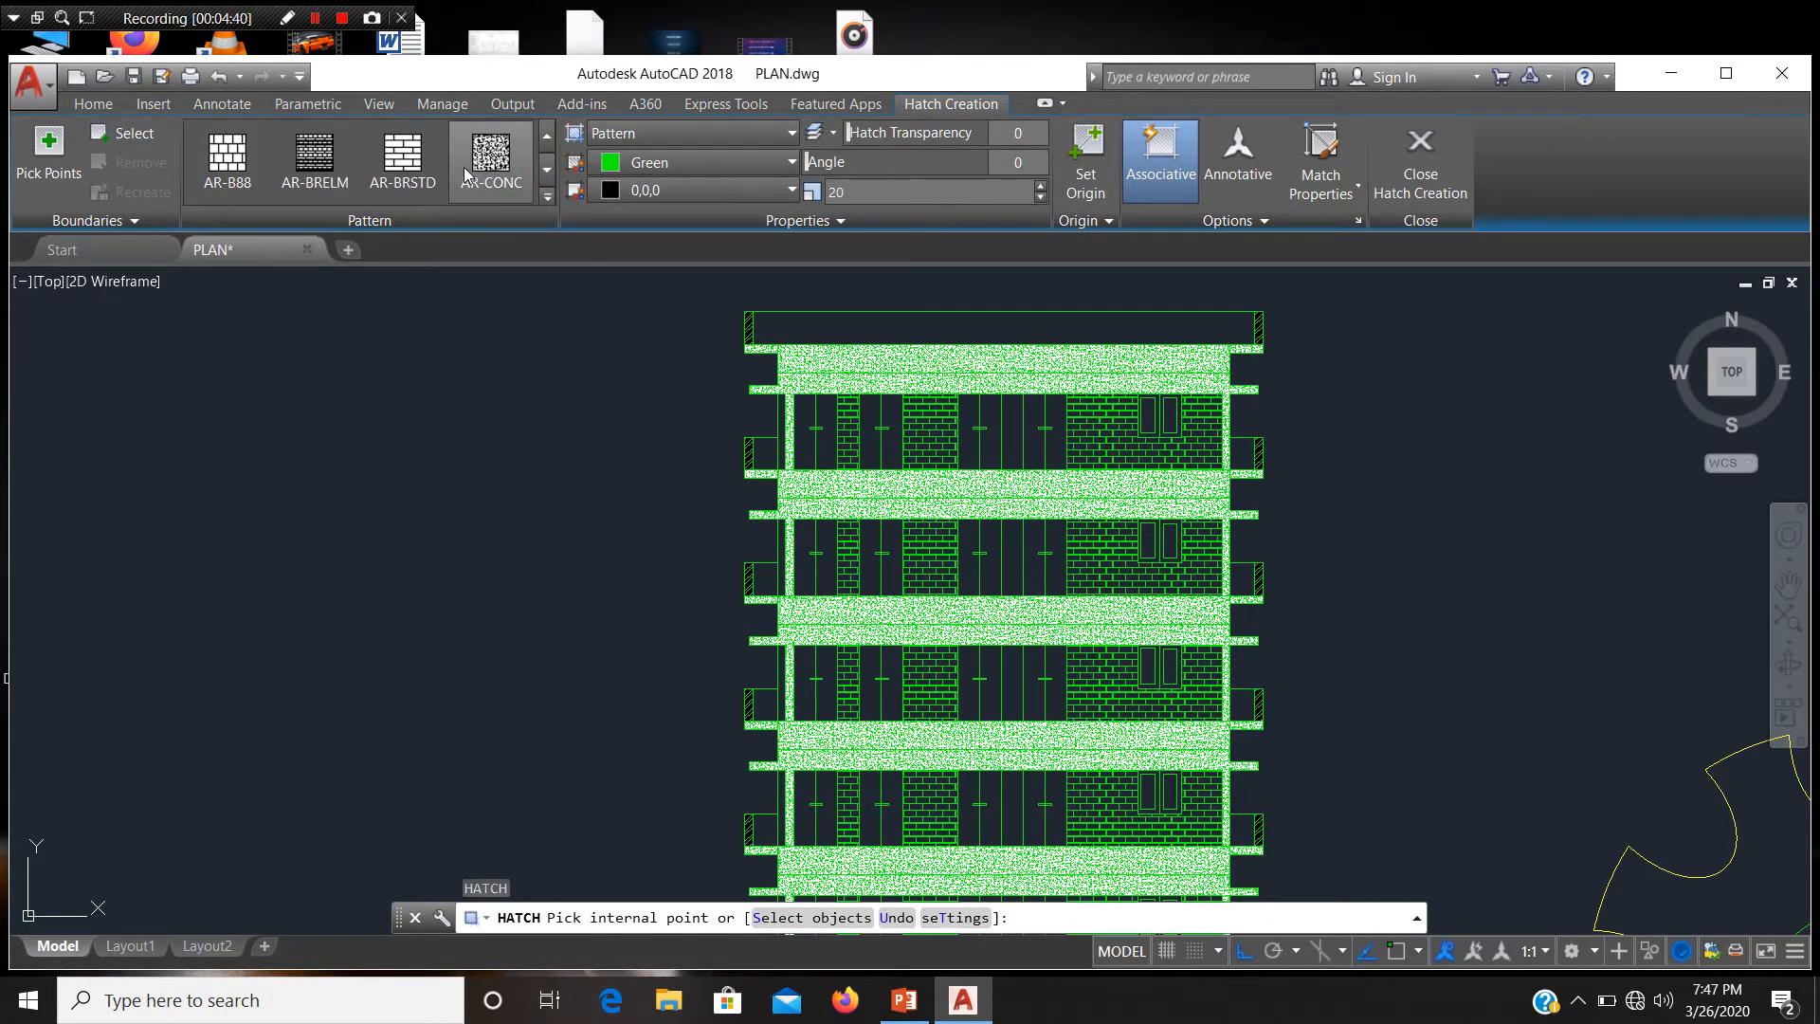
pyautogui.click(547, 169)
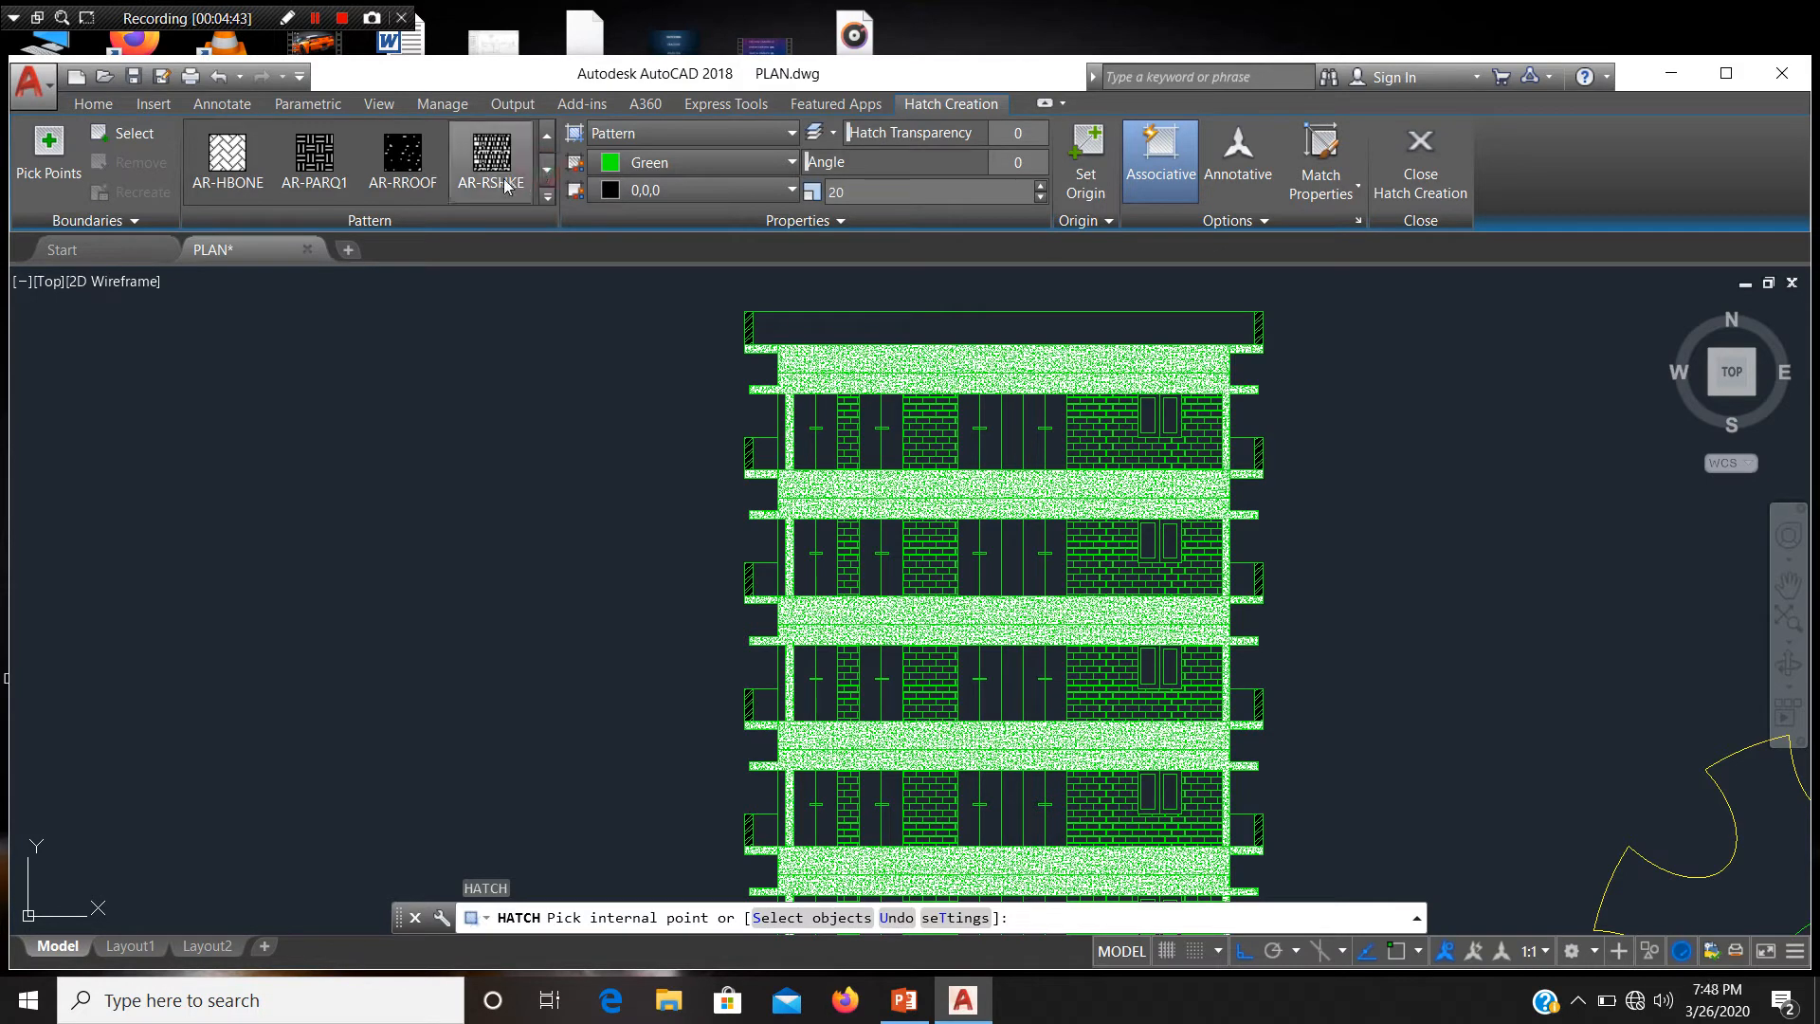
pyautogui.click(547, 171)
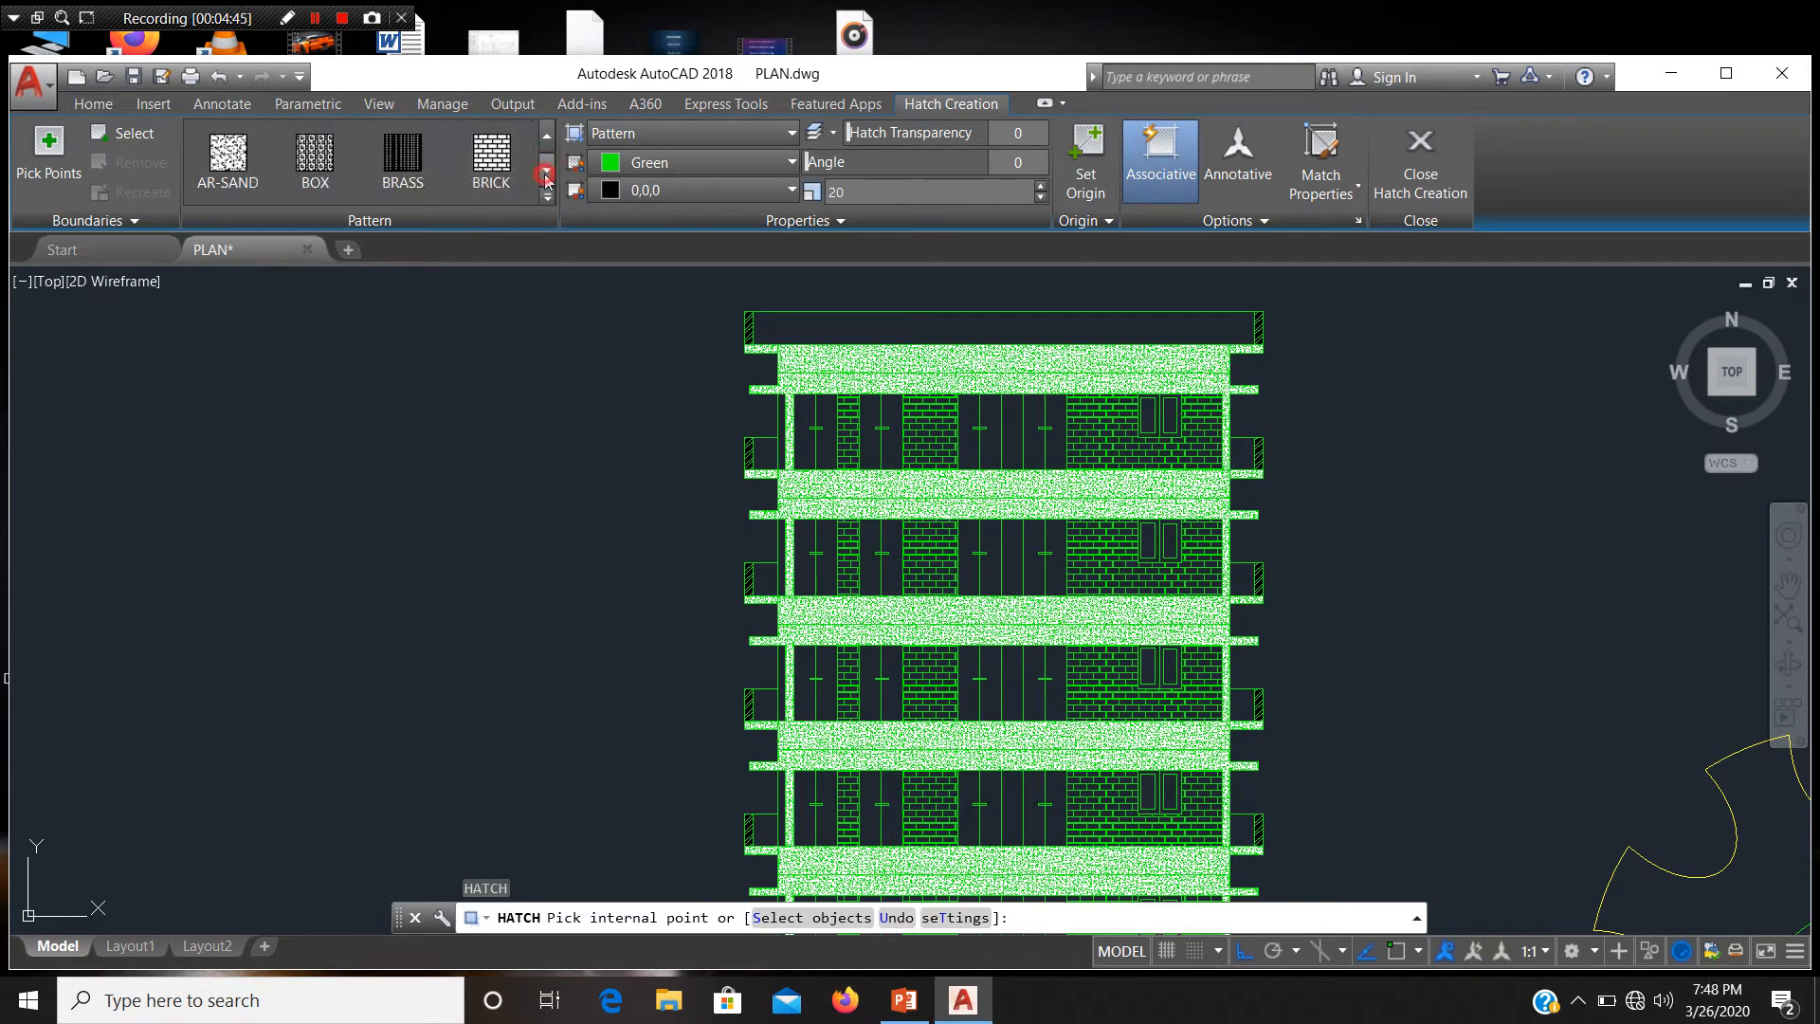
pyautogui.click(491, 157)
# Step: Fill the long roof parapet panel between its end strips with the brick hatch and finish the hatch
pyautogui.scroll(4, 821, 327)
pyautogui.click(821, 327)
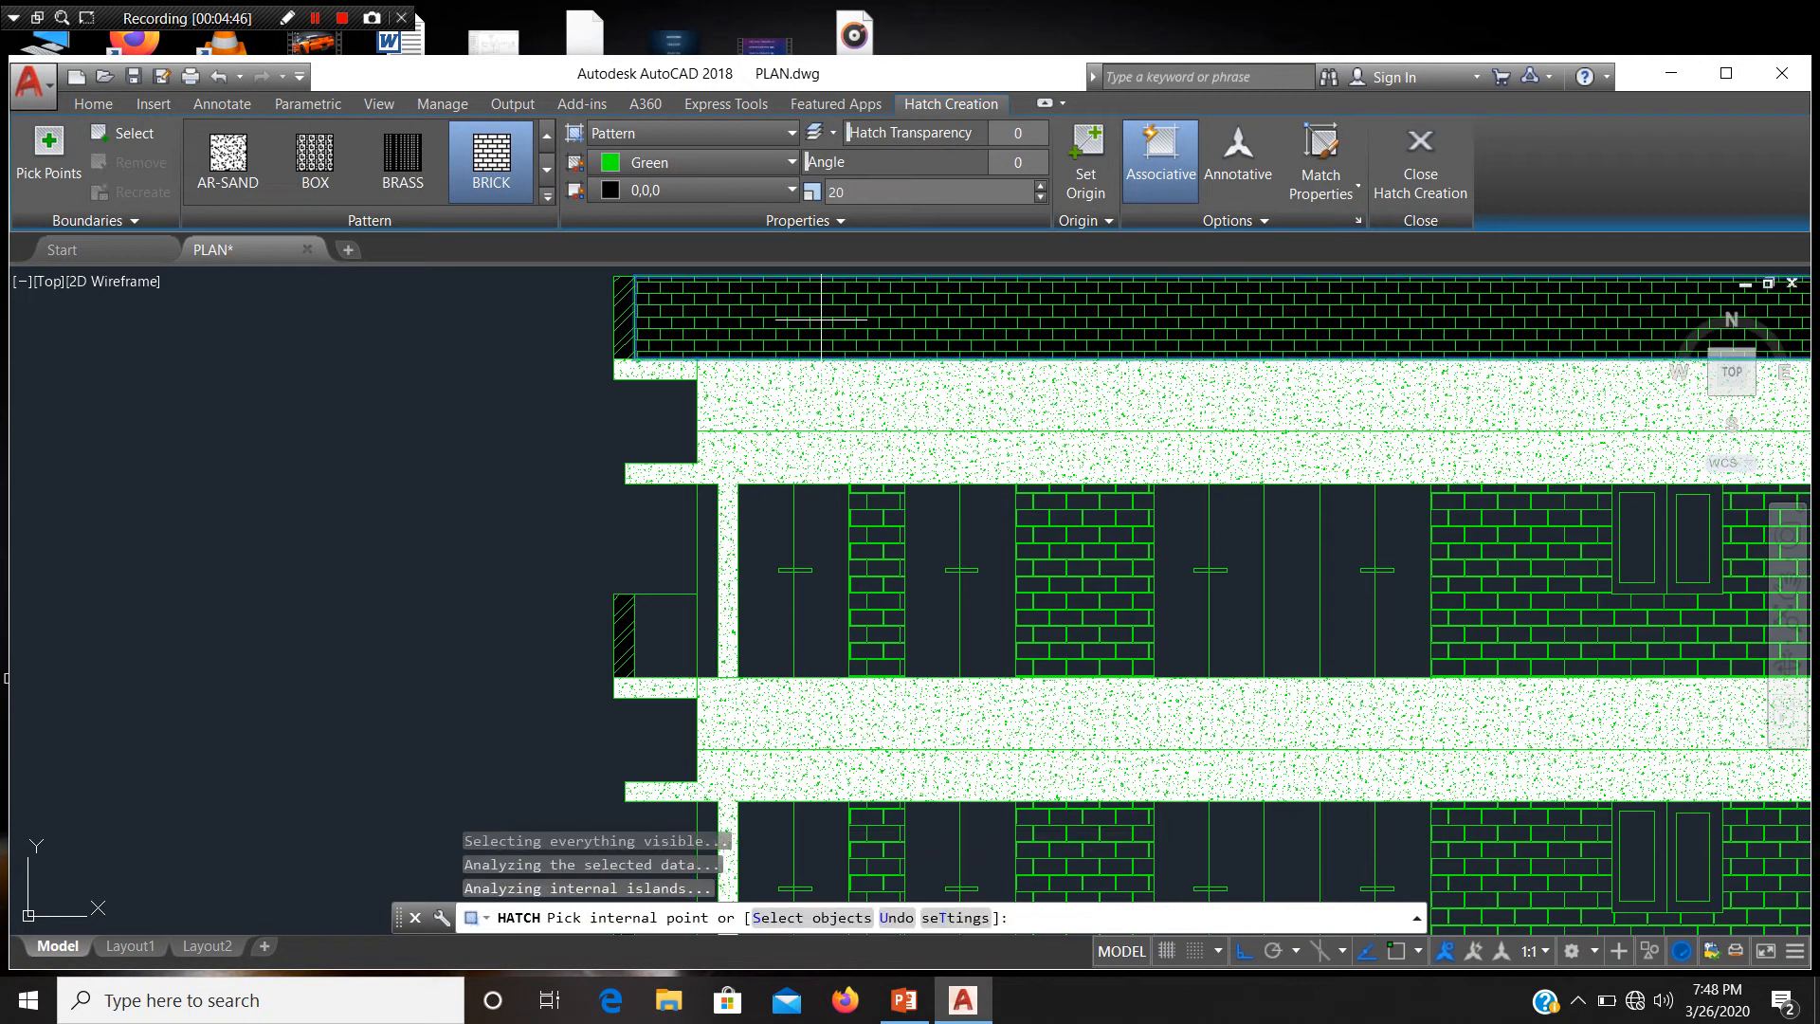
pyautogui.click(1397, 159)
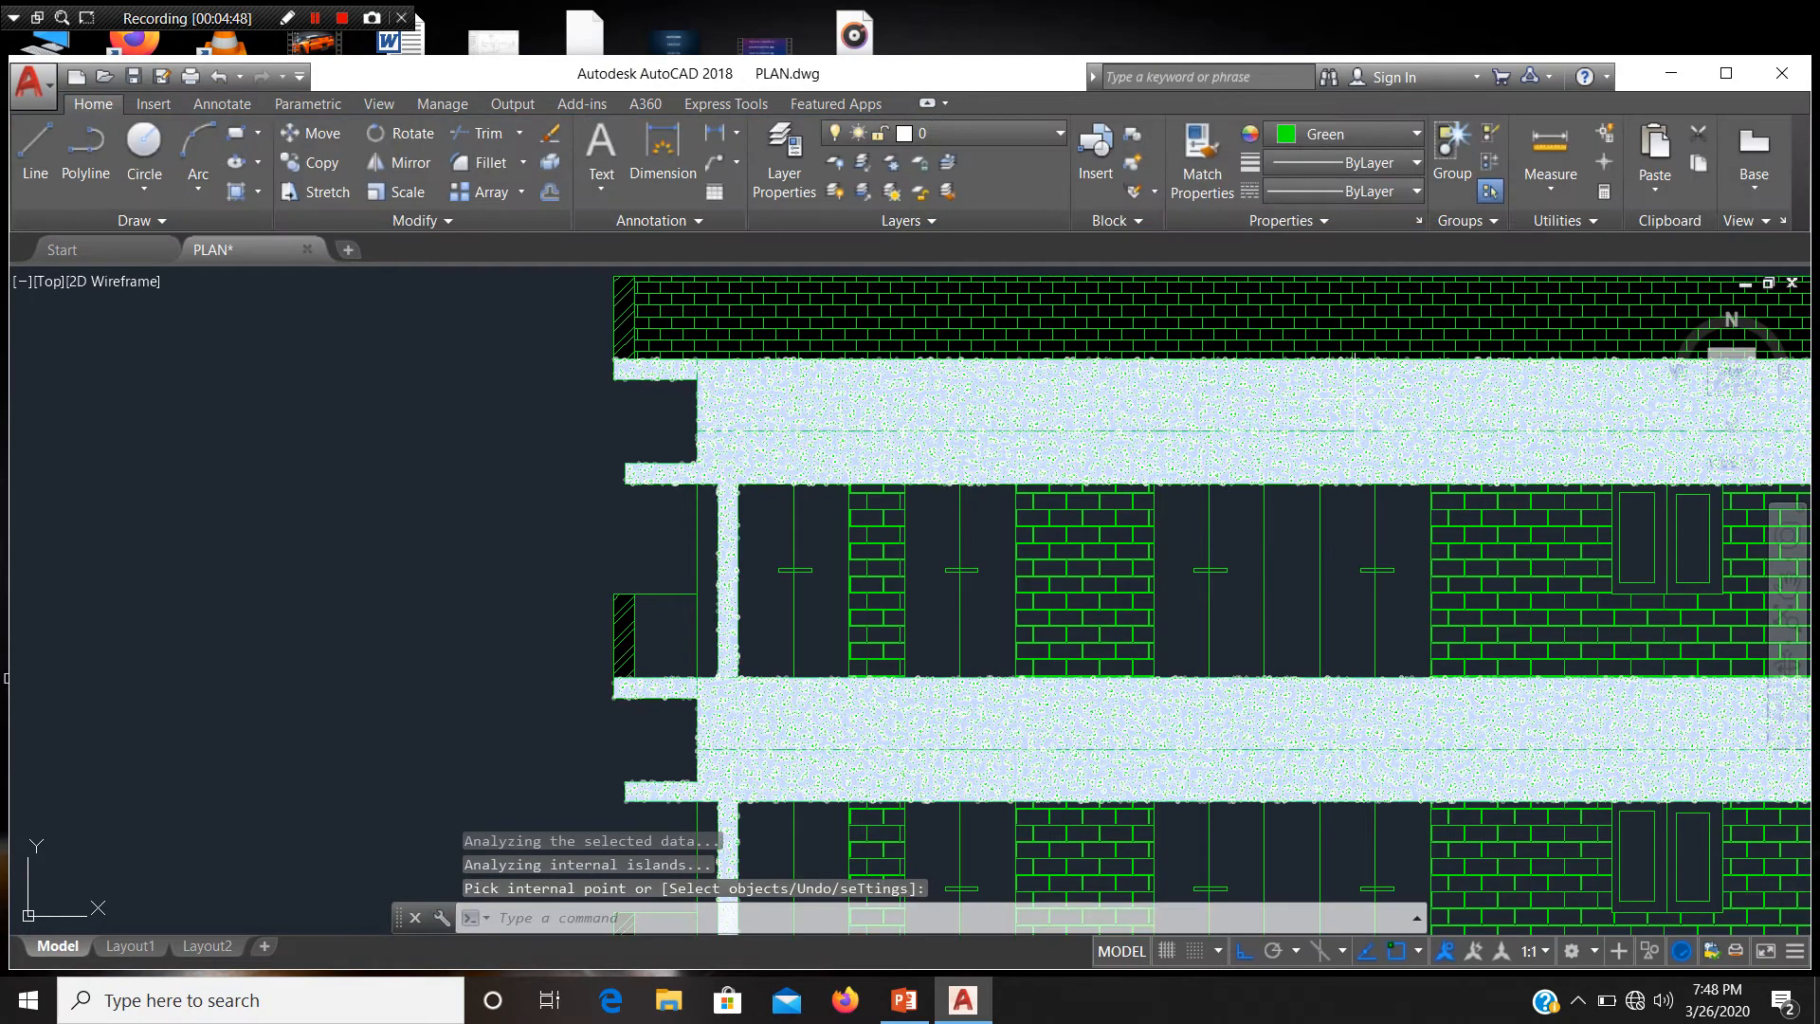
pyautogui.scroll(-6, 1316, 577)
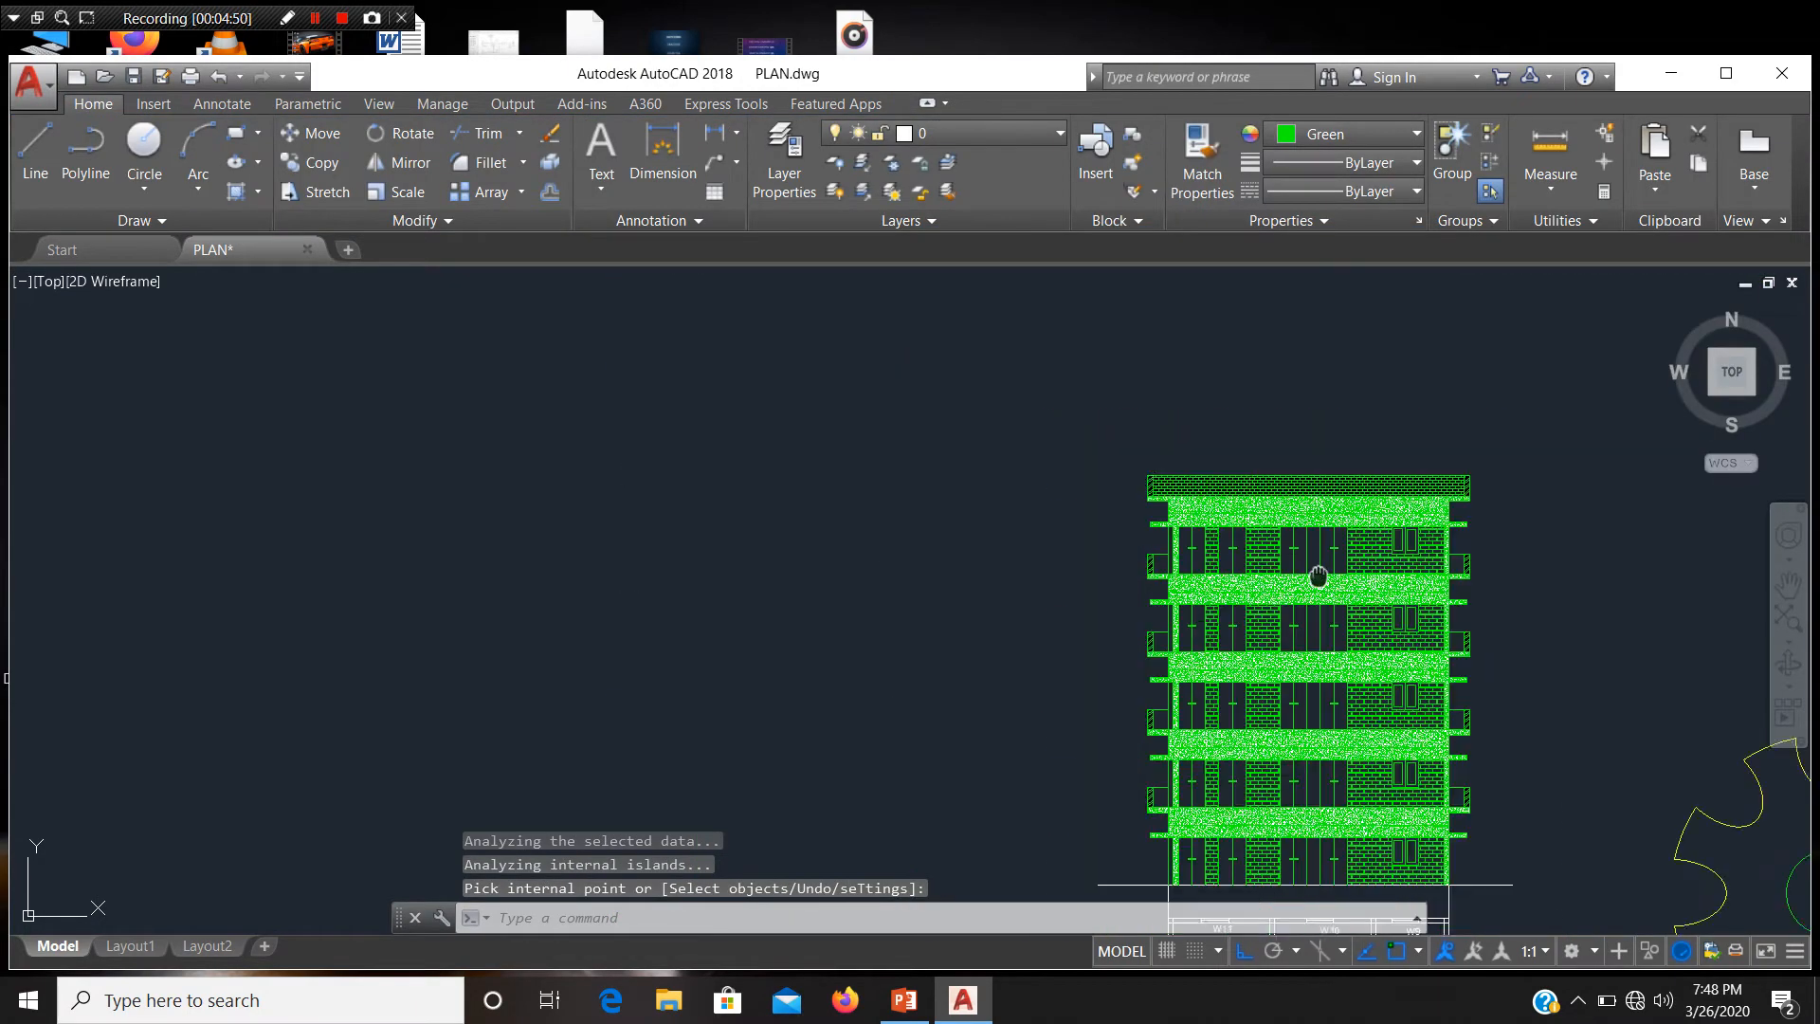
# Step: Examine the finished reference set beside the drawing: the colored building elevation, the gradient-filled gear and the solid-filled disc
pyautogui.moveTo(1316, 577)
pyautogui.mouseDown(button='middle')
pyautogui.moveTo(1224, 447)
pyautogui.moveTo(1119, 606)
pyautogui.moveTo(609, 394)
pyautogui.mouseUp(button='middle')
pyautogui.scroll(4, 1261, 499)
pyautogui.scroll(-2, 1052, 593)
pyautogui.scroll(-4, 946, 495)
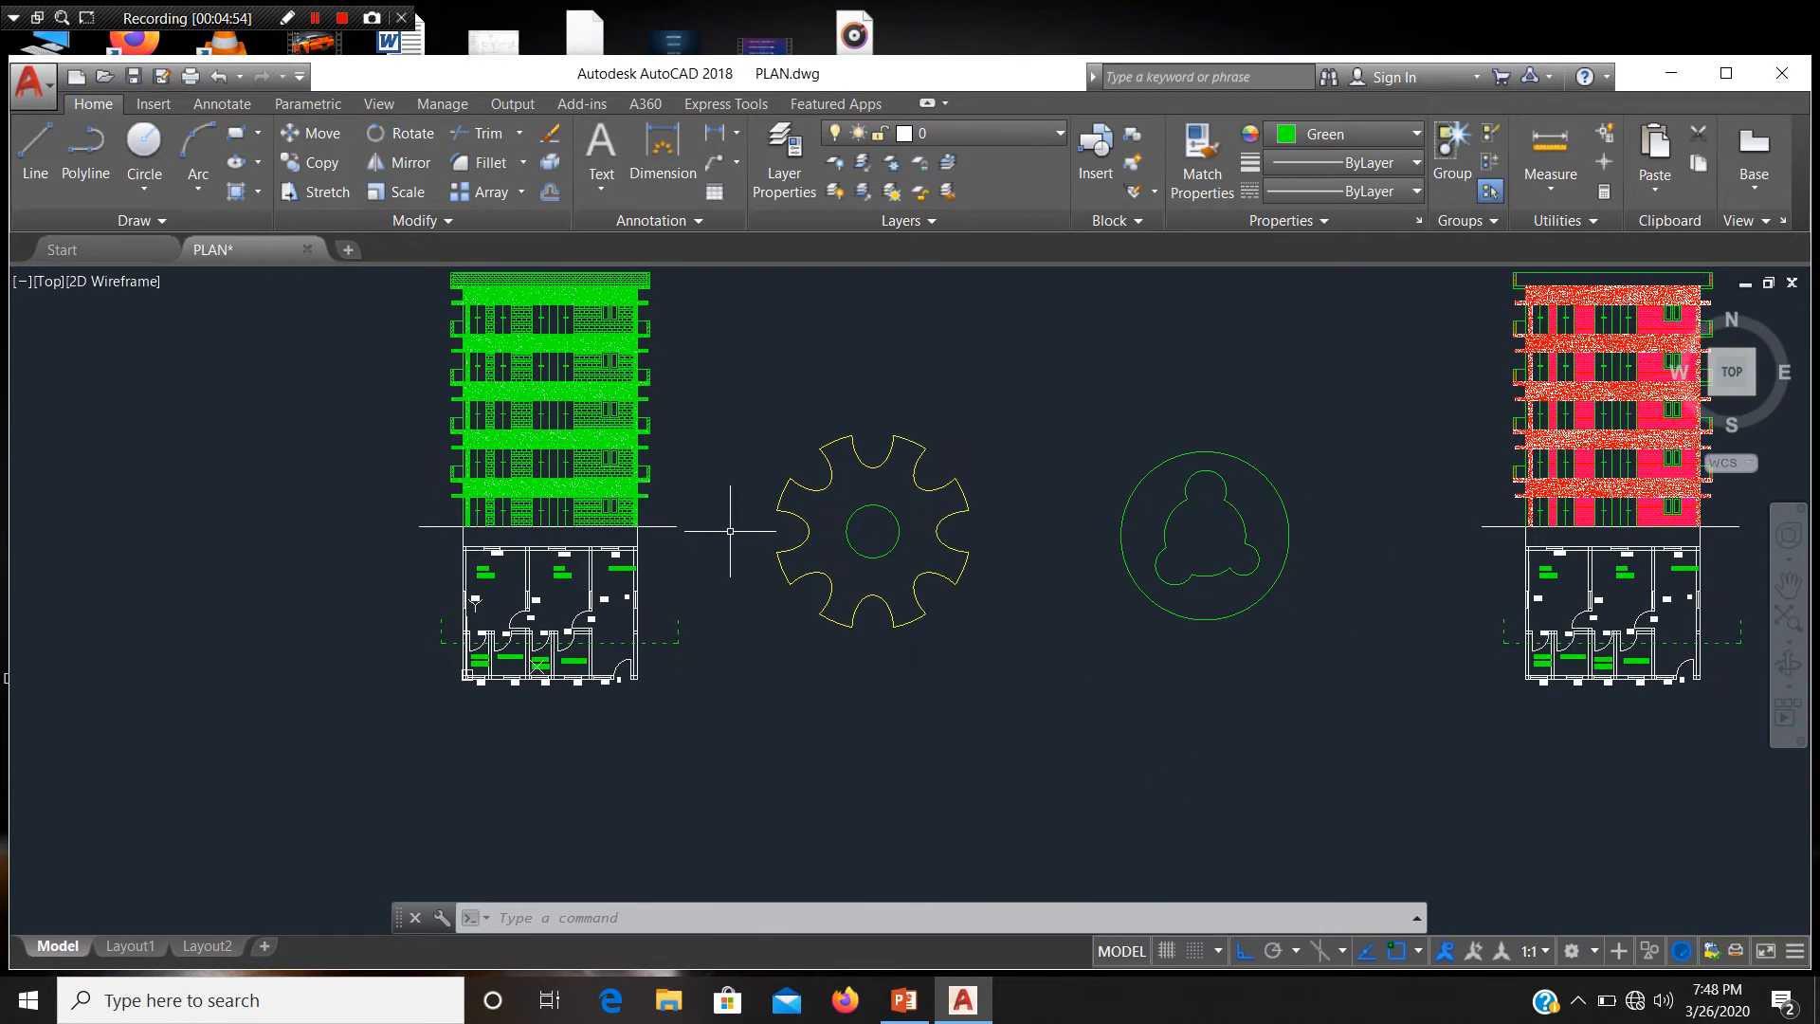
pyautogui.moveTo(918, 532); pyautogui.dragTo(781, 536, button='middle')
pyautogui.moveTo(1256, 556); pyautogui.dragTo(693, 555, button='middle')
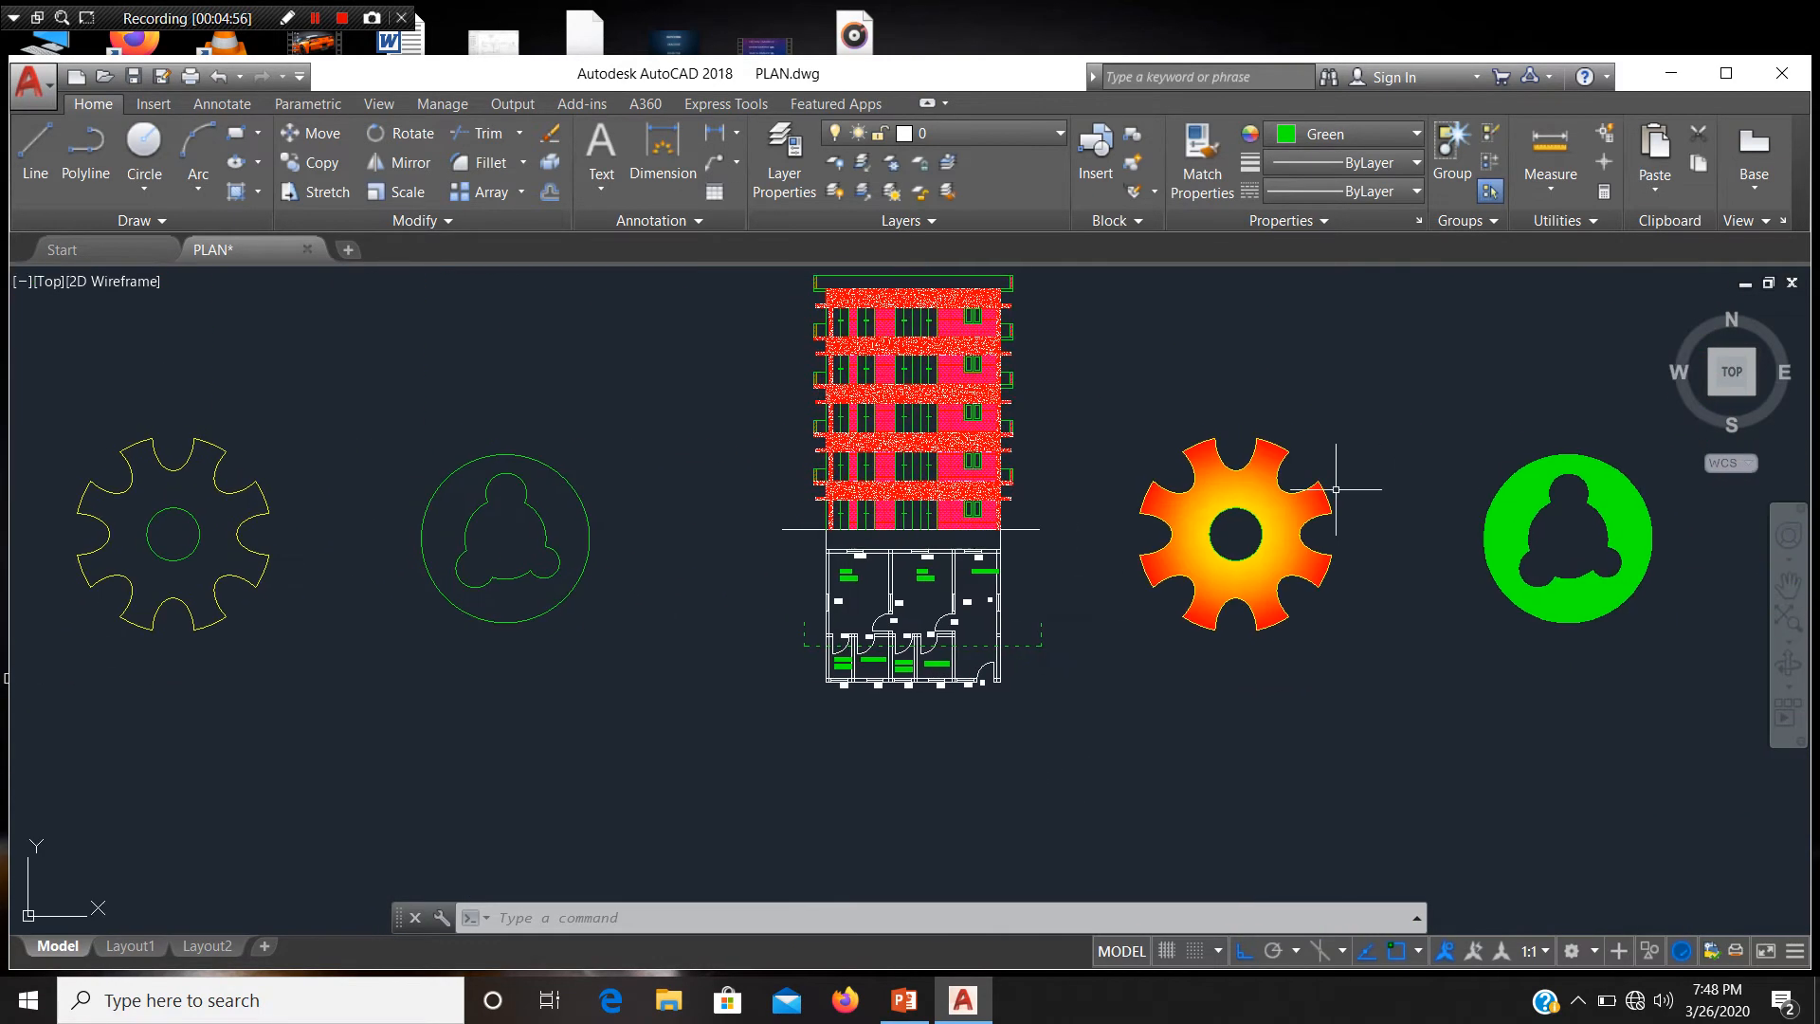
pyautogui.scroll(6, 1002, 444)
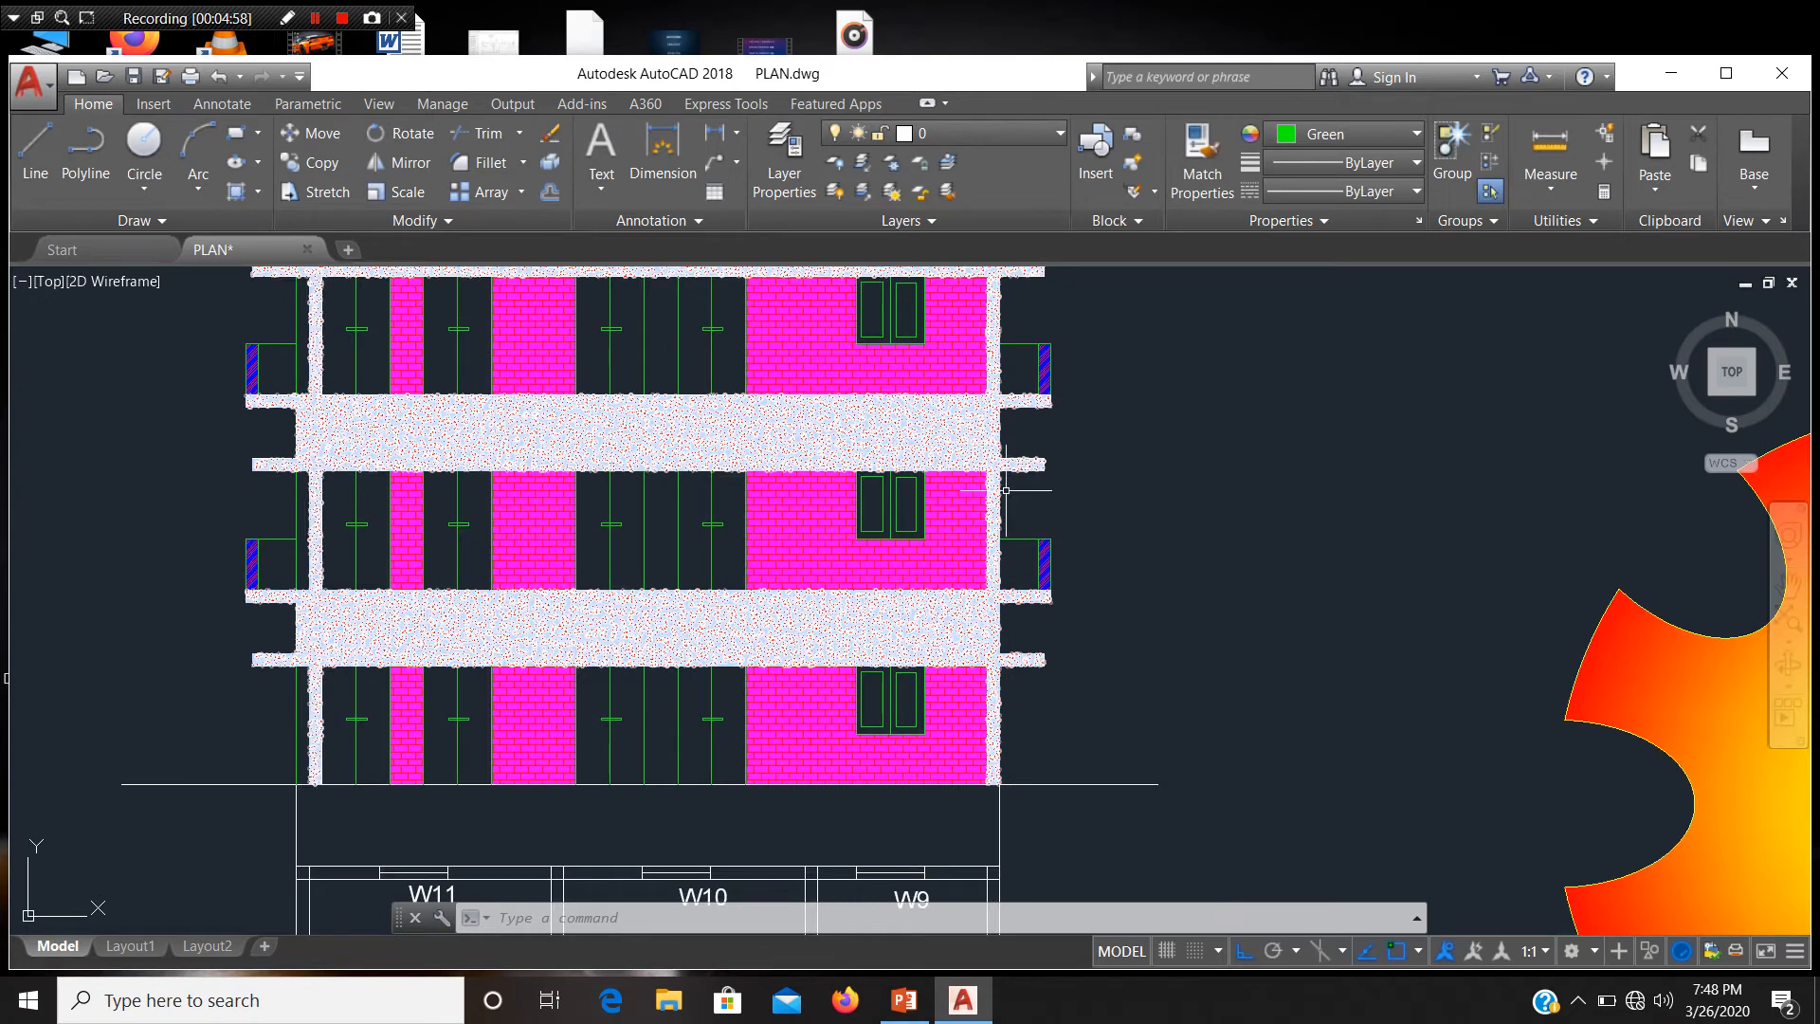
pyautogui.scroll(-2, 1005, 490)
pyautogui.moveTo(1158, 601); pyautogui.dragTo(825, 447, button='middle')
pyautogui.scroll(-5, 1403, 569)
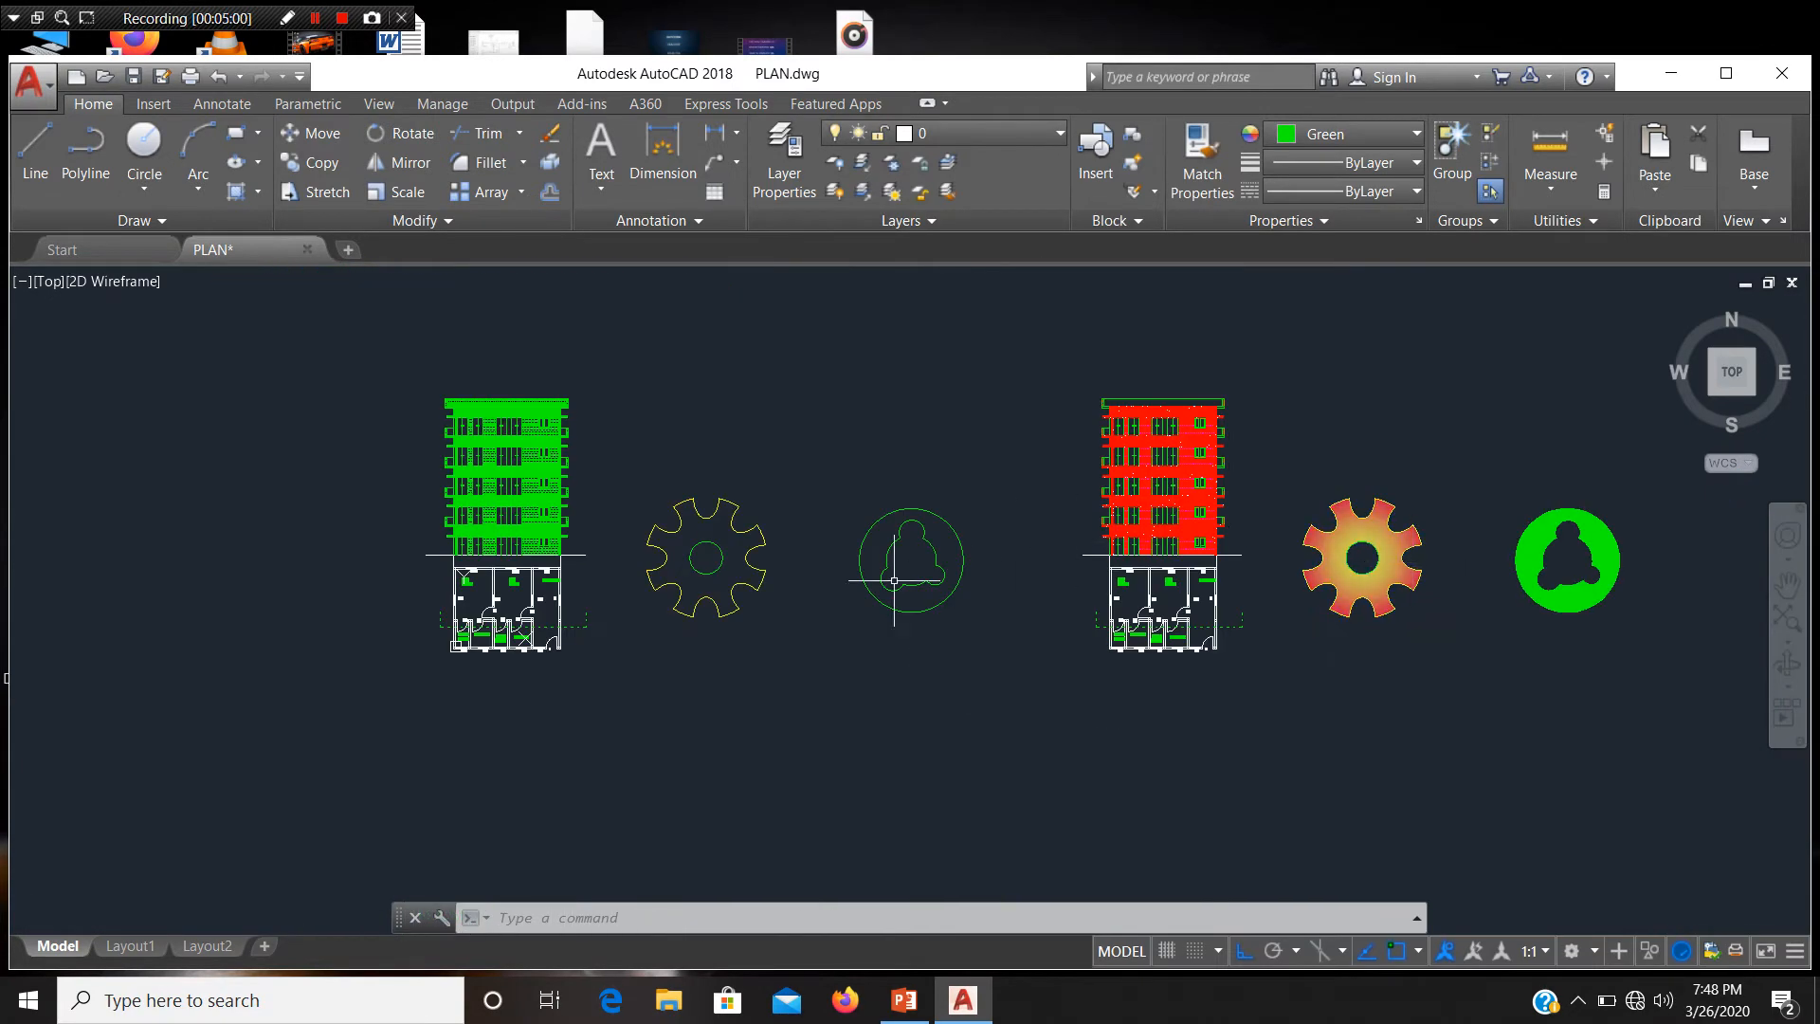
# Step: Fill the unfilled gear outline around its center hole with a blue-to-yellow GR_LINEAR gradient using the Gradient command
pyautogui.scroll(2, 740, 569)
pyautogui.moveTo(740, 568); pyautogui.dragTo(876, 616, button='middle')
pyautogui.write('g')
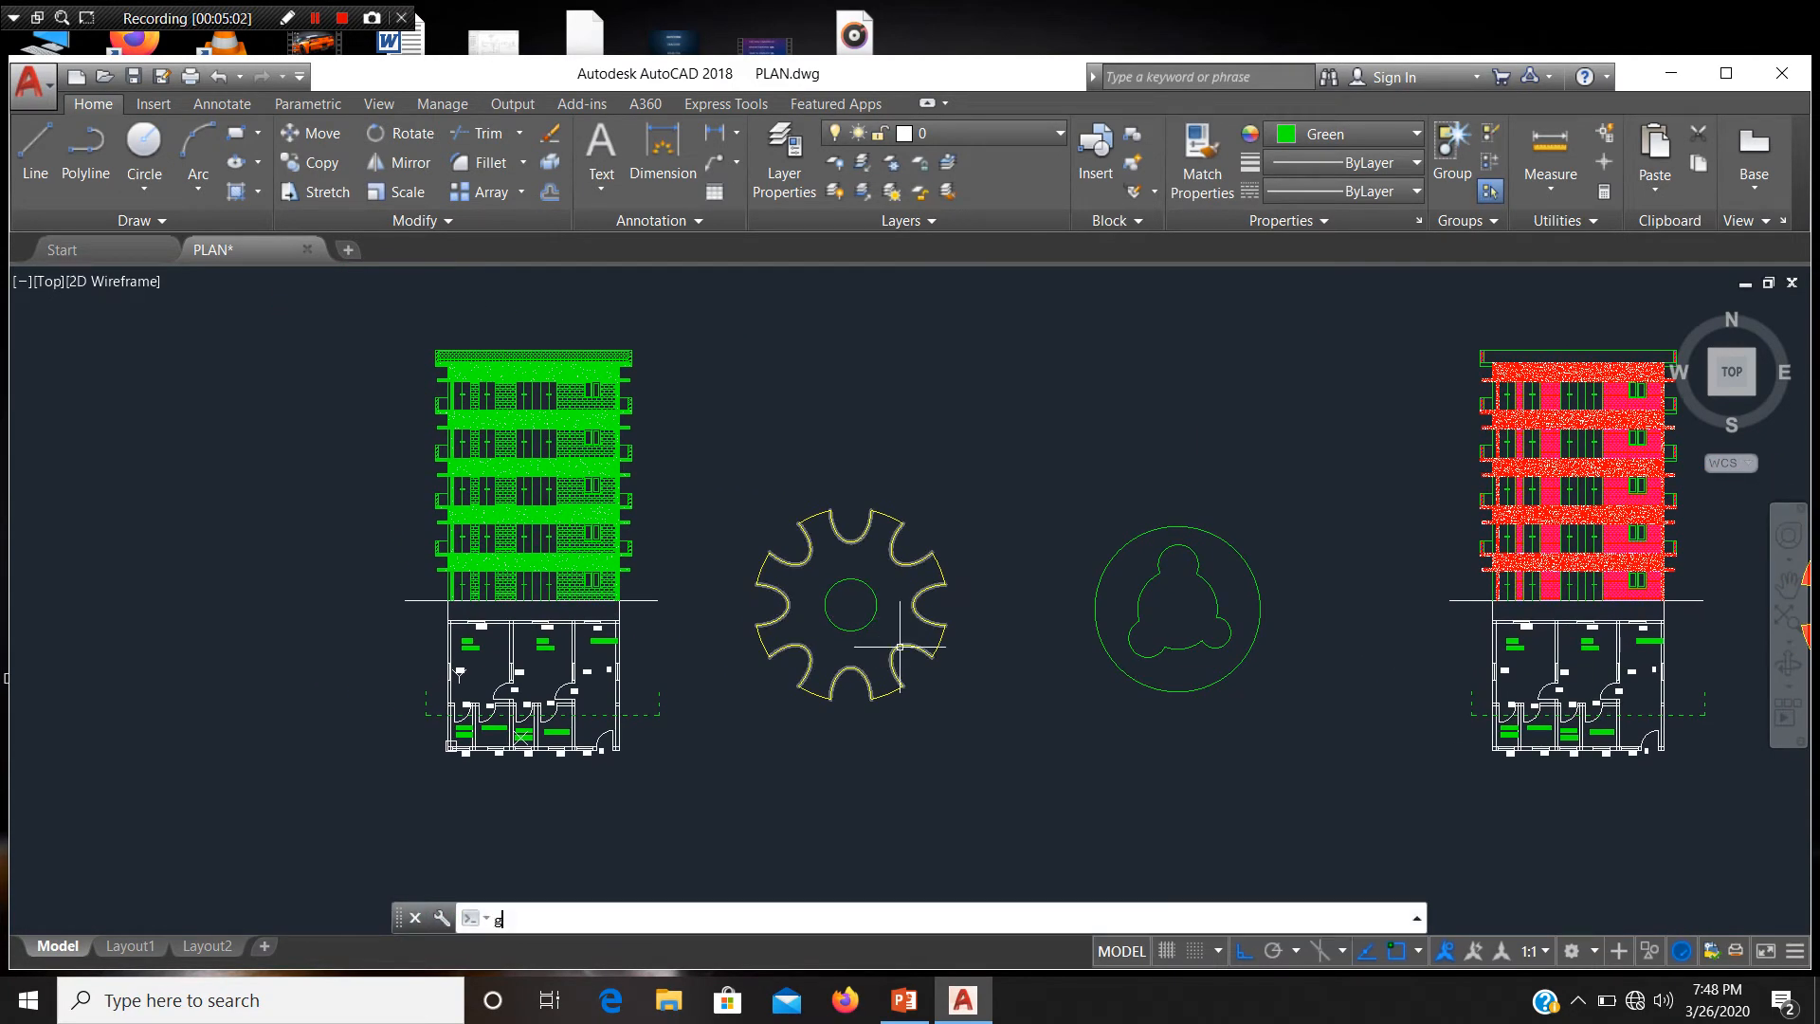
pyautogui.write('radient')
pyautogui.press('Return')
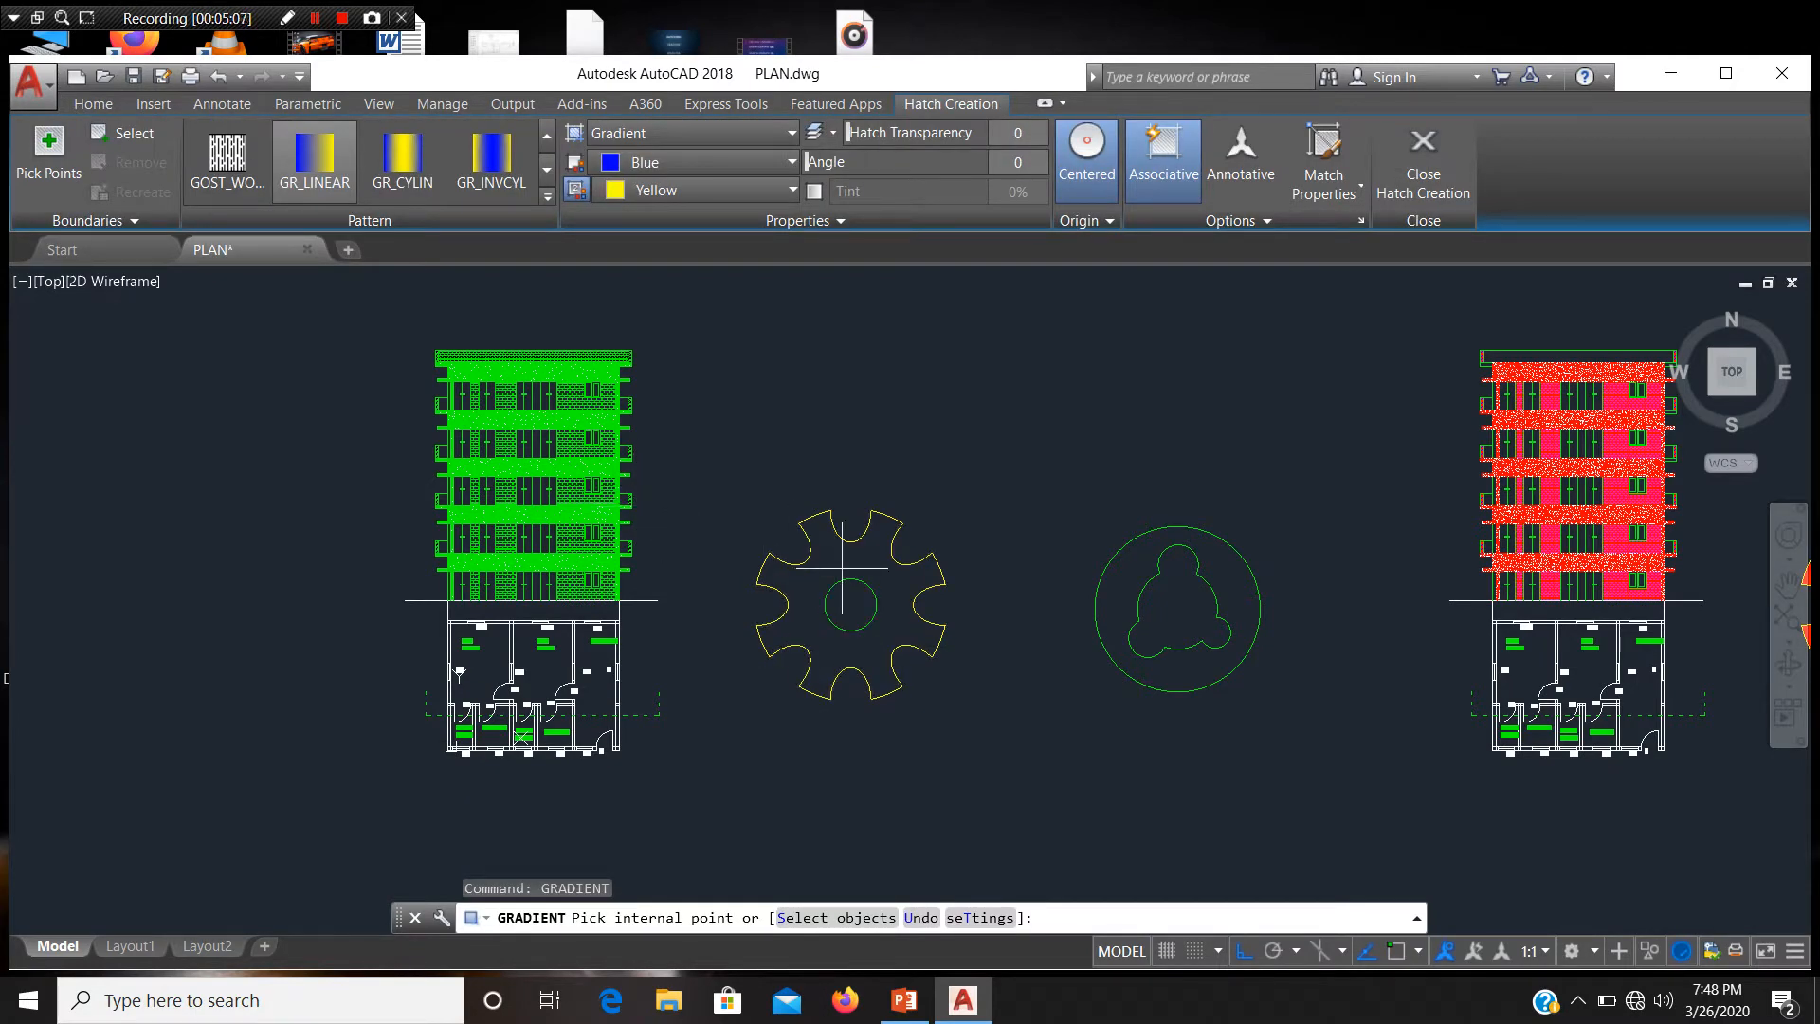
pyautogui.click(879, 554)
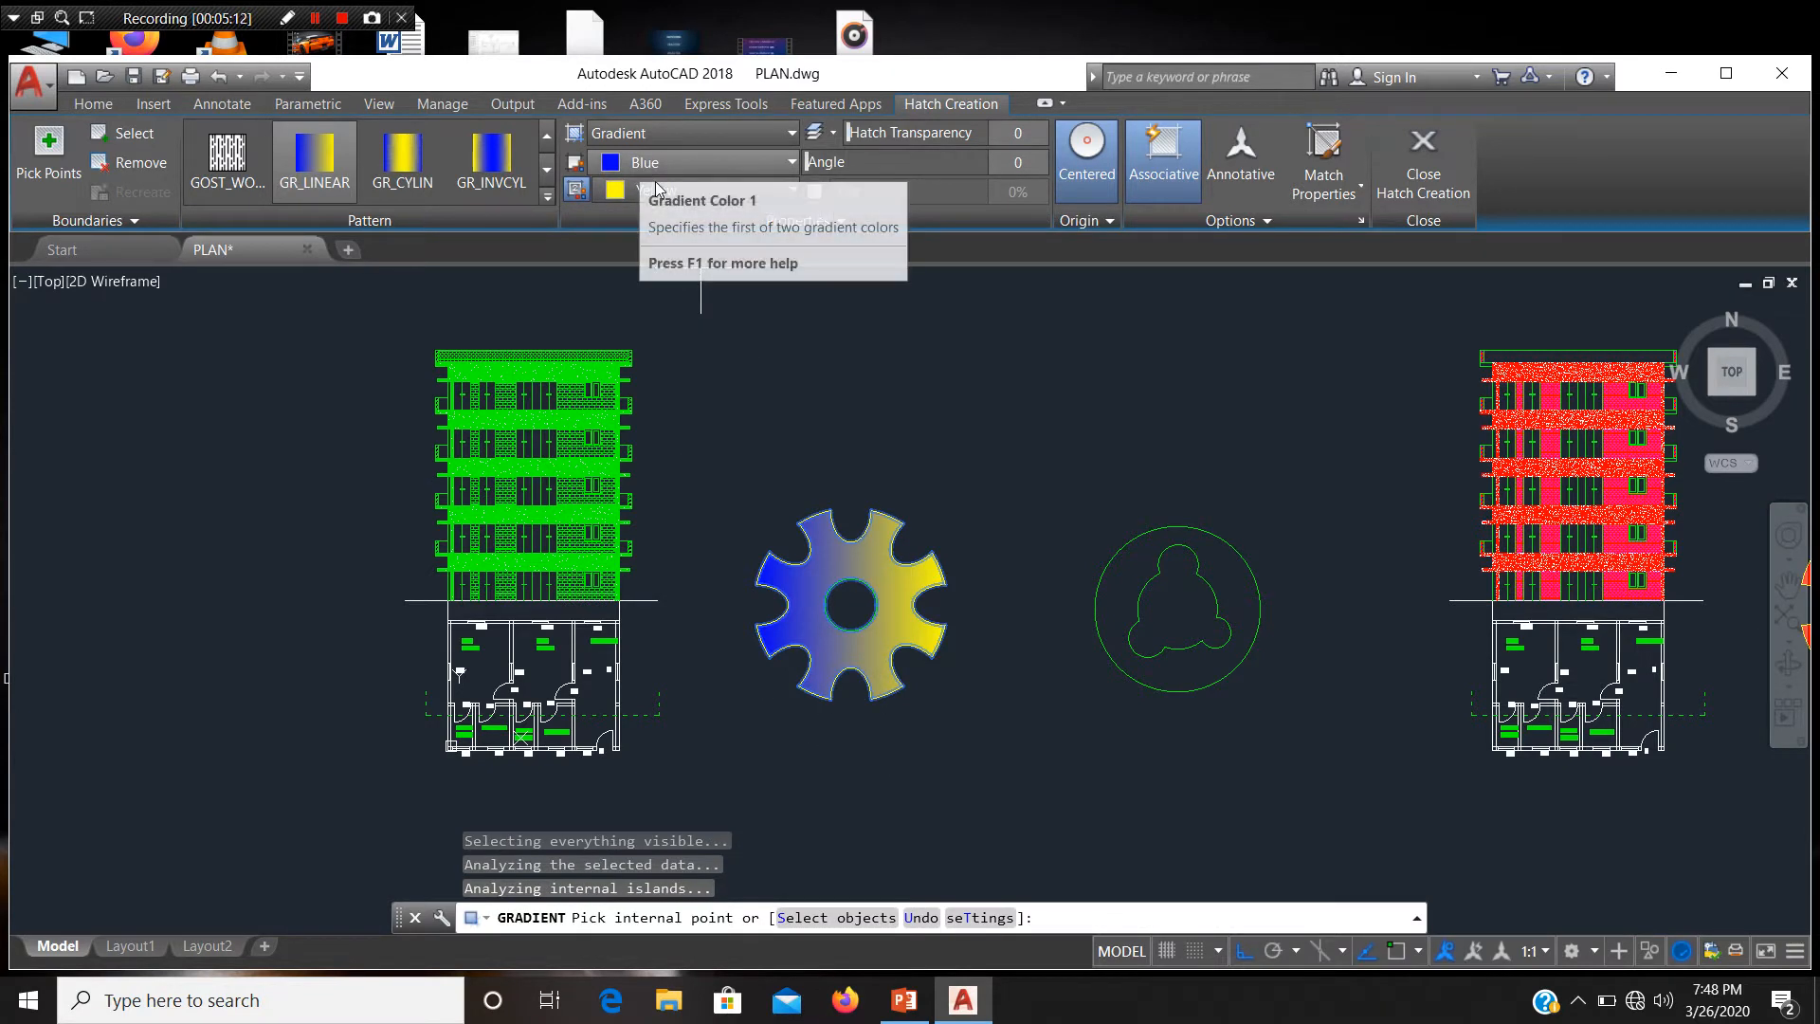
# Step: Set the gear gradient's first color to red, switch its pattern to GR_SPHER and finish the fill
pyautogui.click(546, 169)
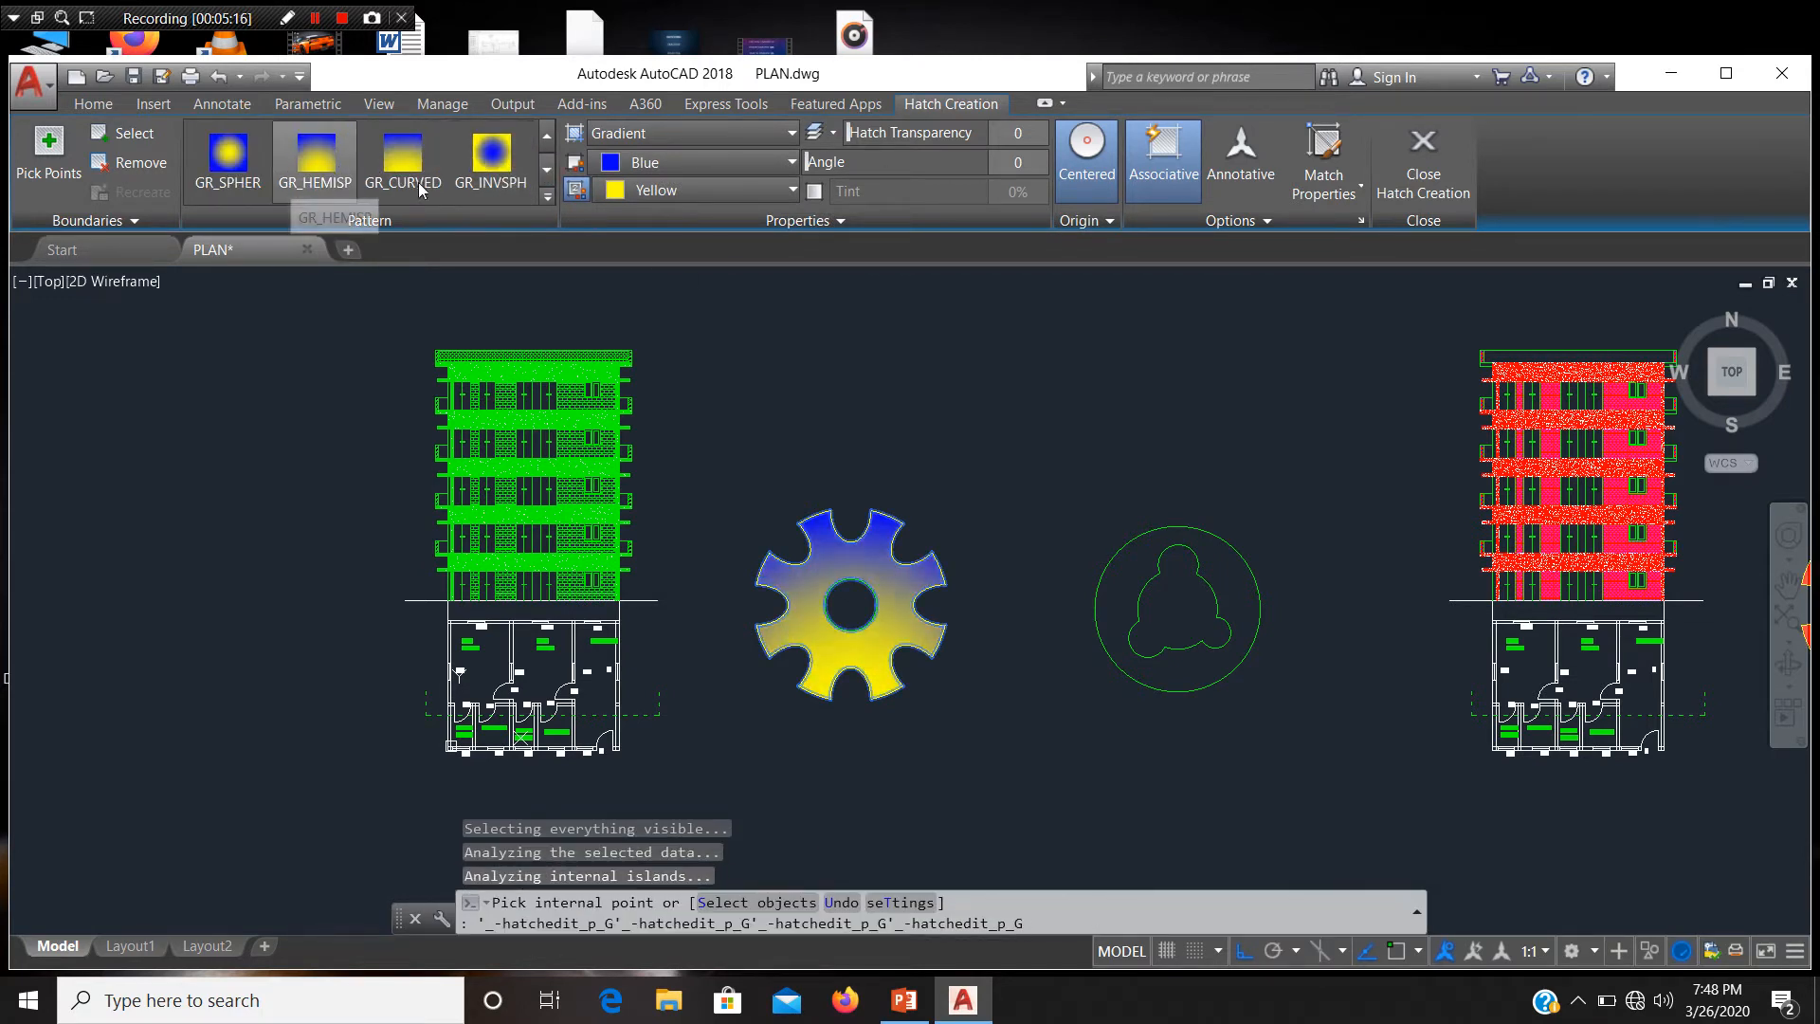
pyautogui.click(626, 162)
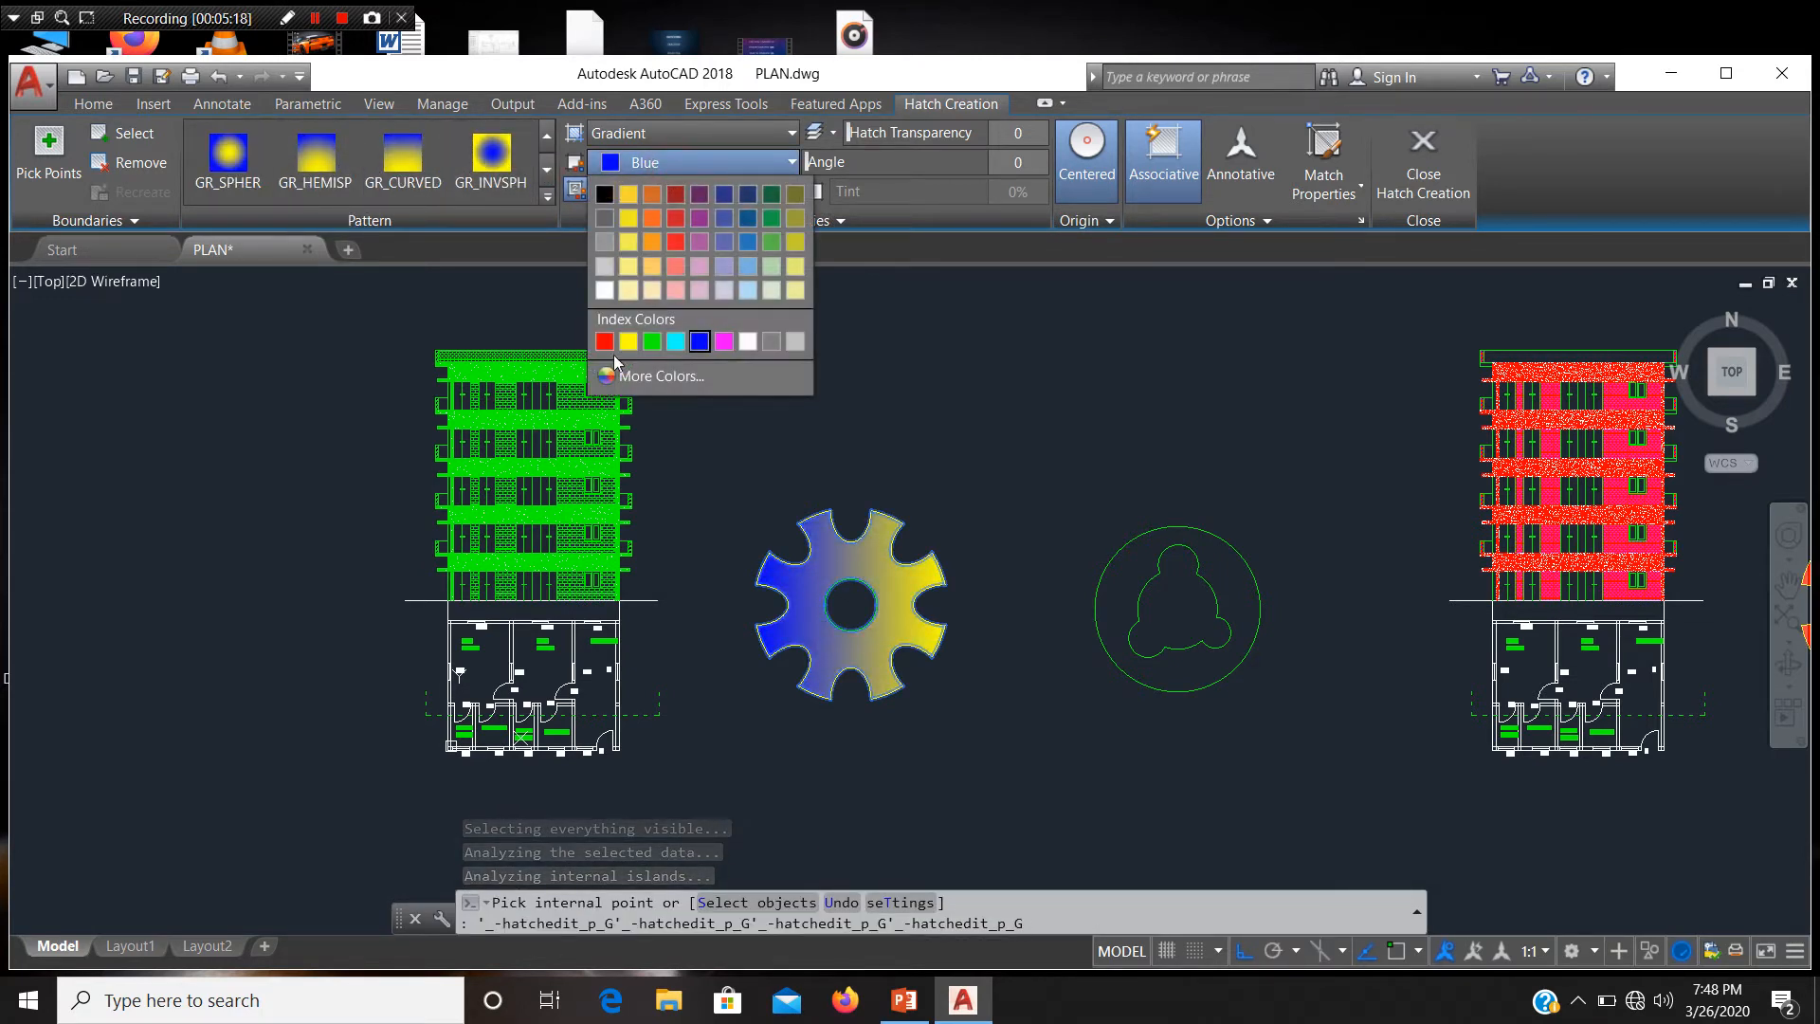
pyautogui.click(605, 341)
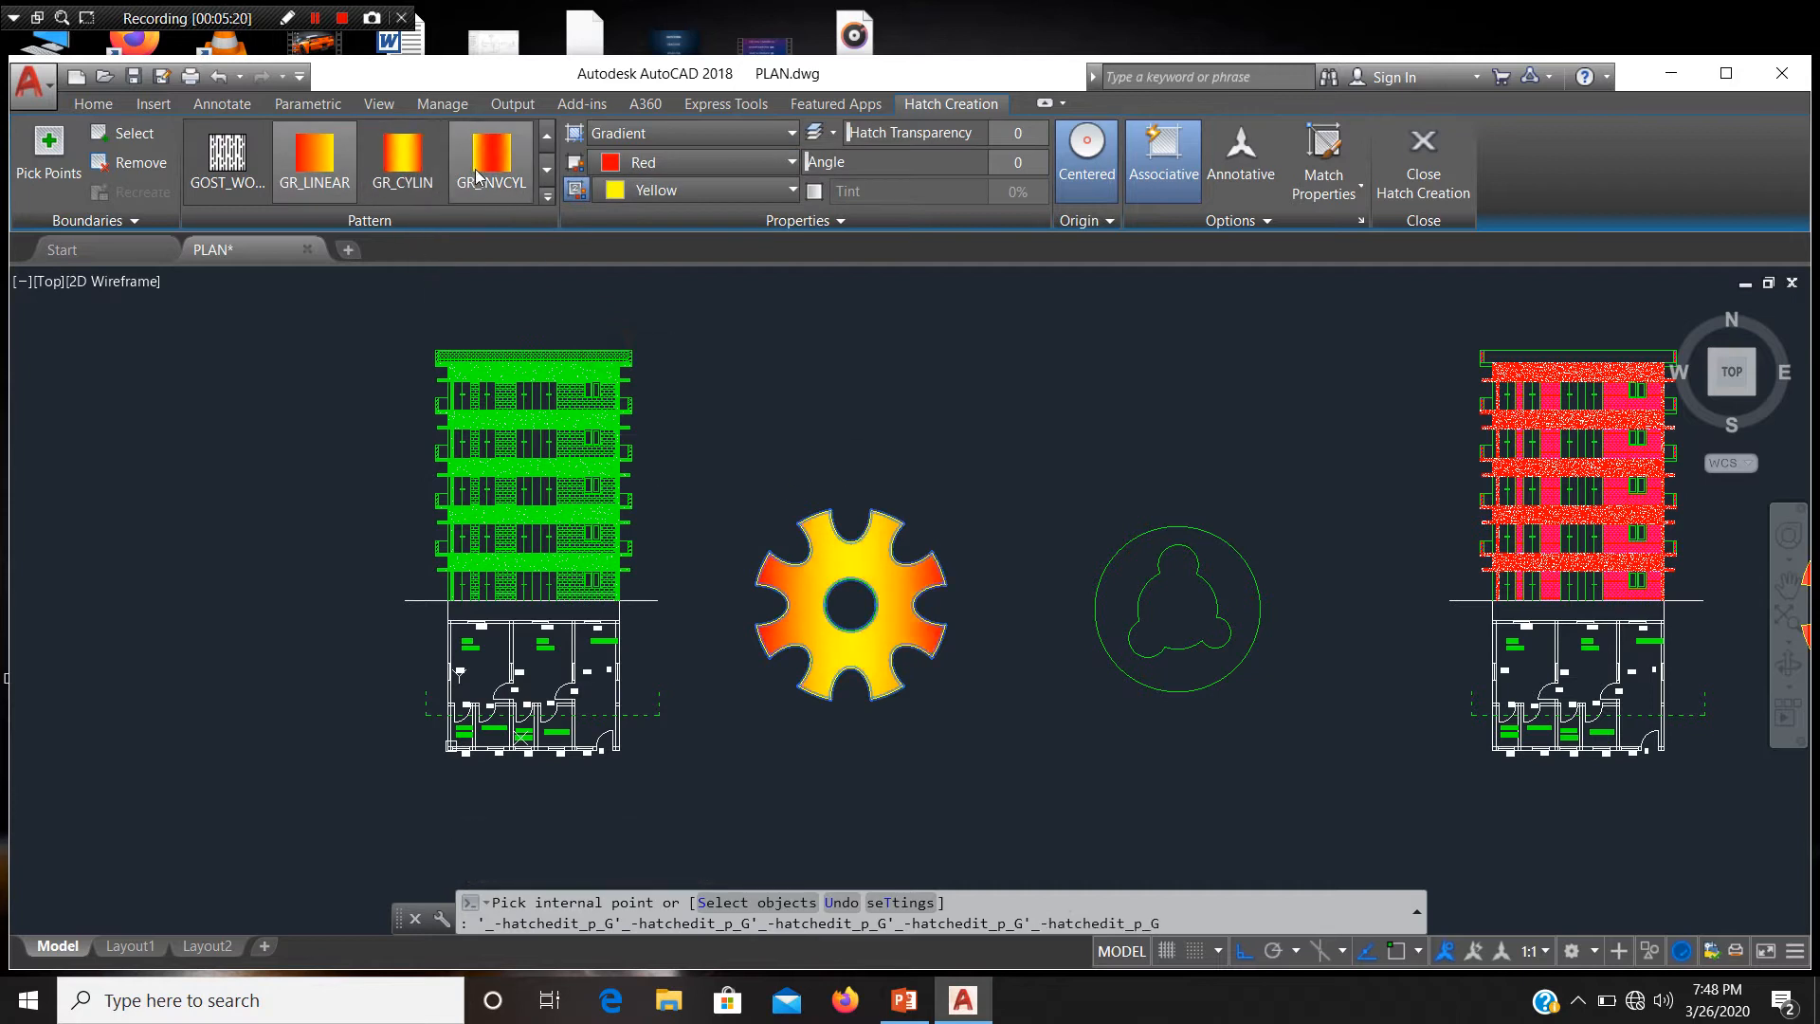
pyautogui.click(479, 175)
pyautogui.click(547, 169)
pyautogui.click(505, 180)
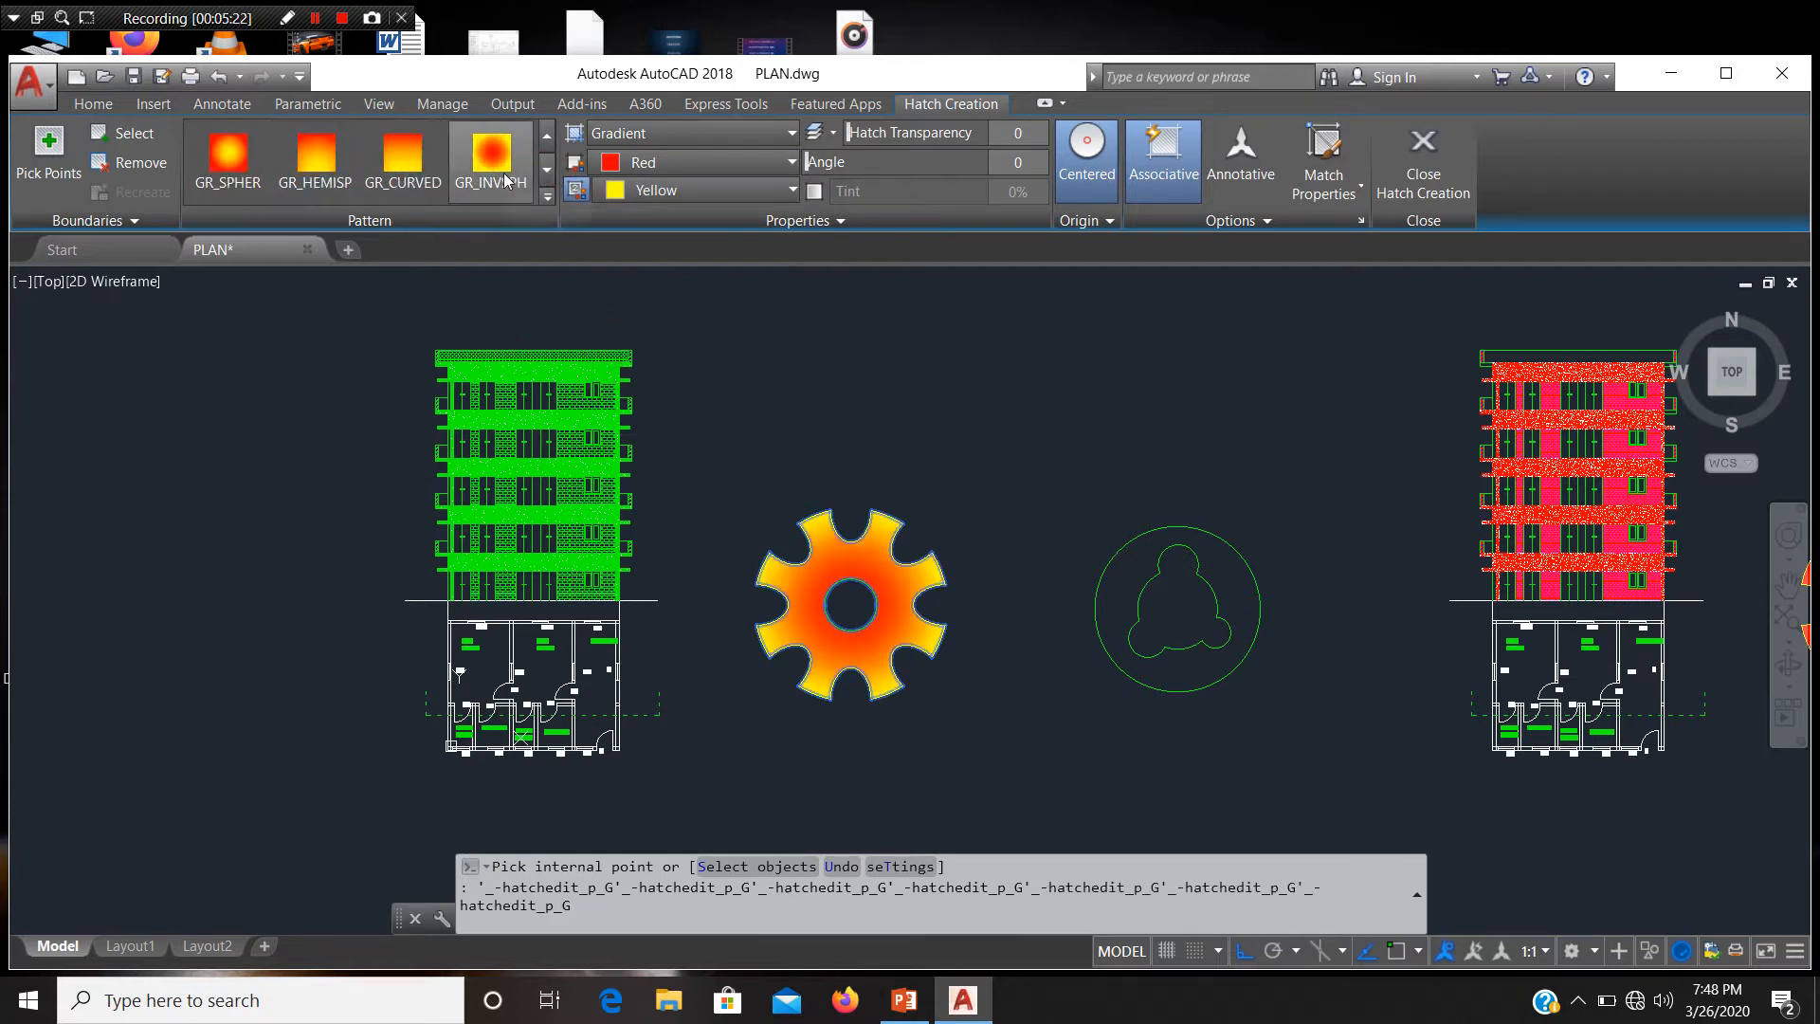
pyautogui.click(229, 155)
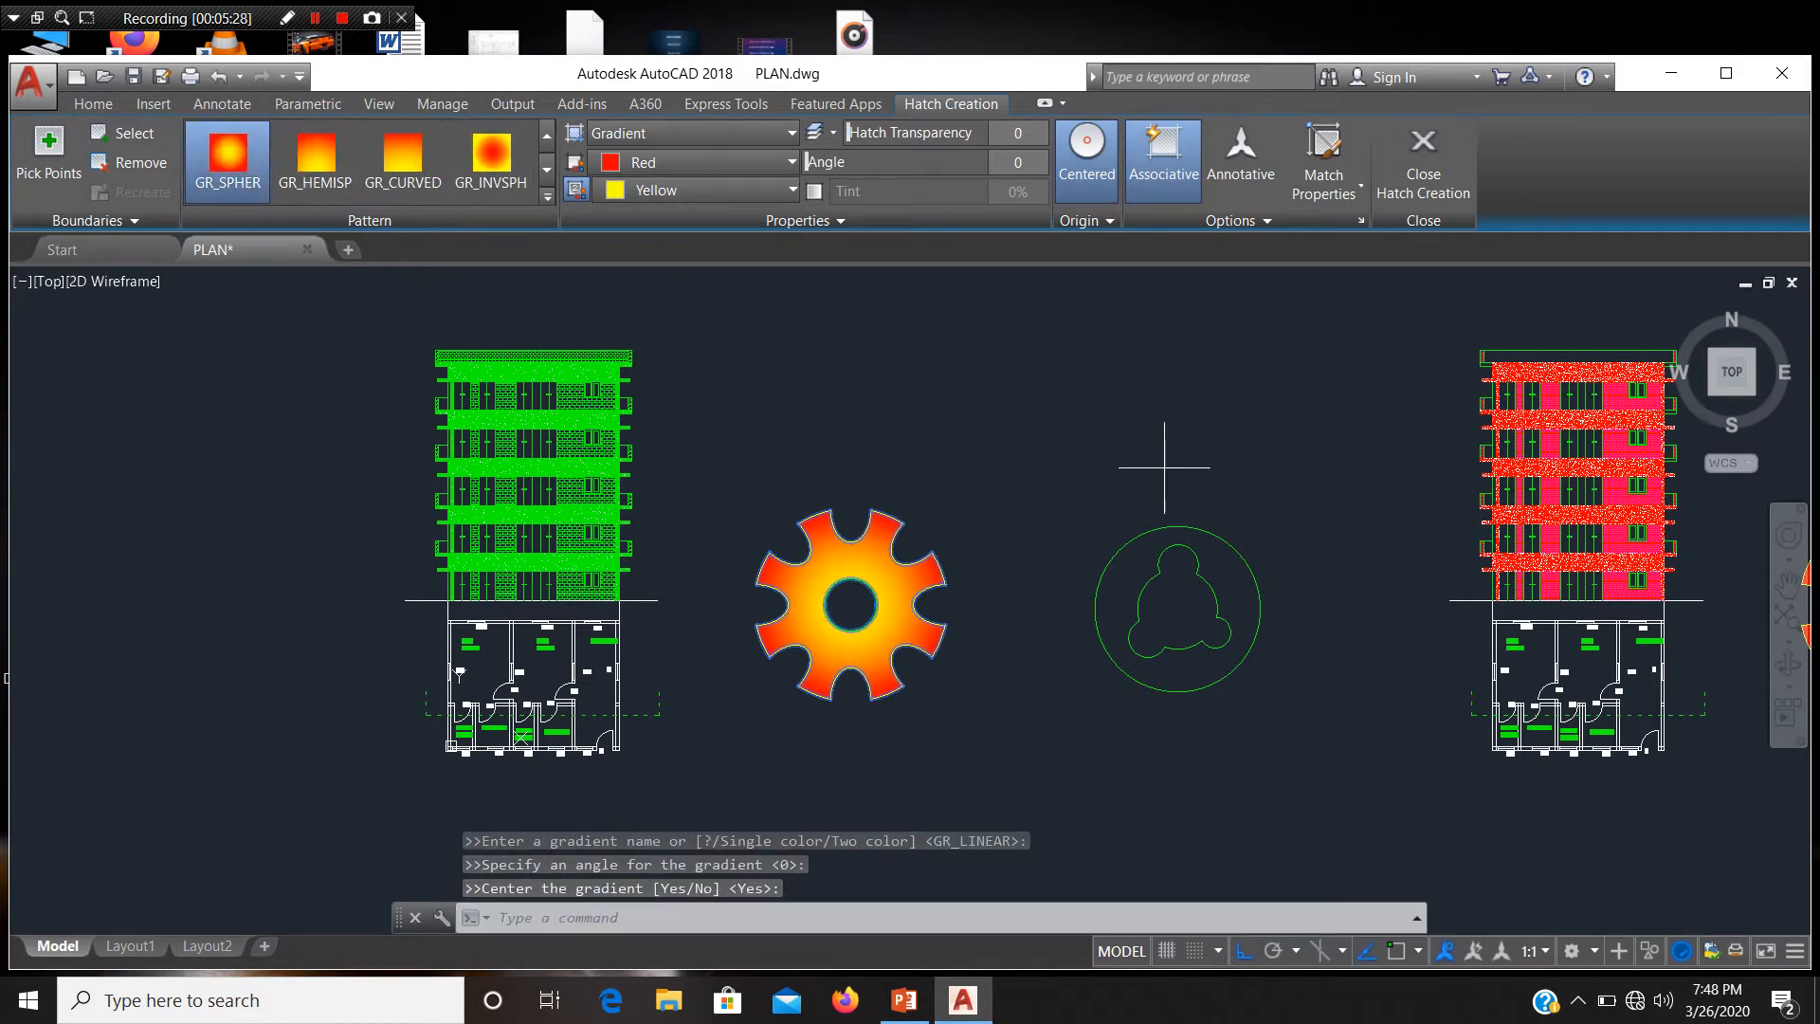
pyautogui.click(1451, 176)
# Step: Fill the area between the outer circle and the three-lobed inner profile with a green SOLID hatch and finish it
pyautogui.moveTo(1243, 591); pyautogui.dragTo(1042, 393, button='middle')
pyautogui.scroll(4, 1023, 379)
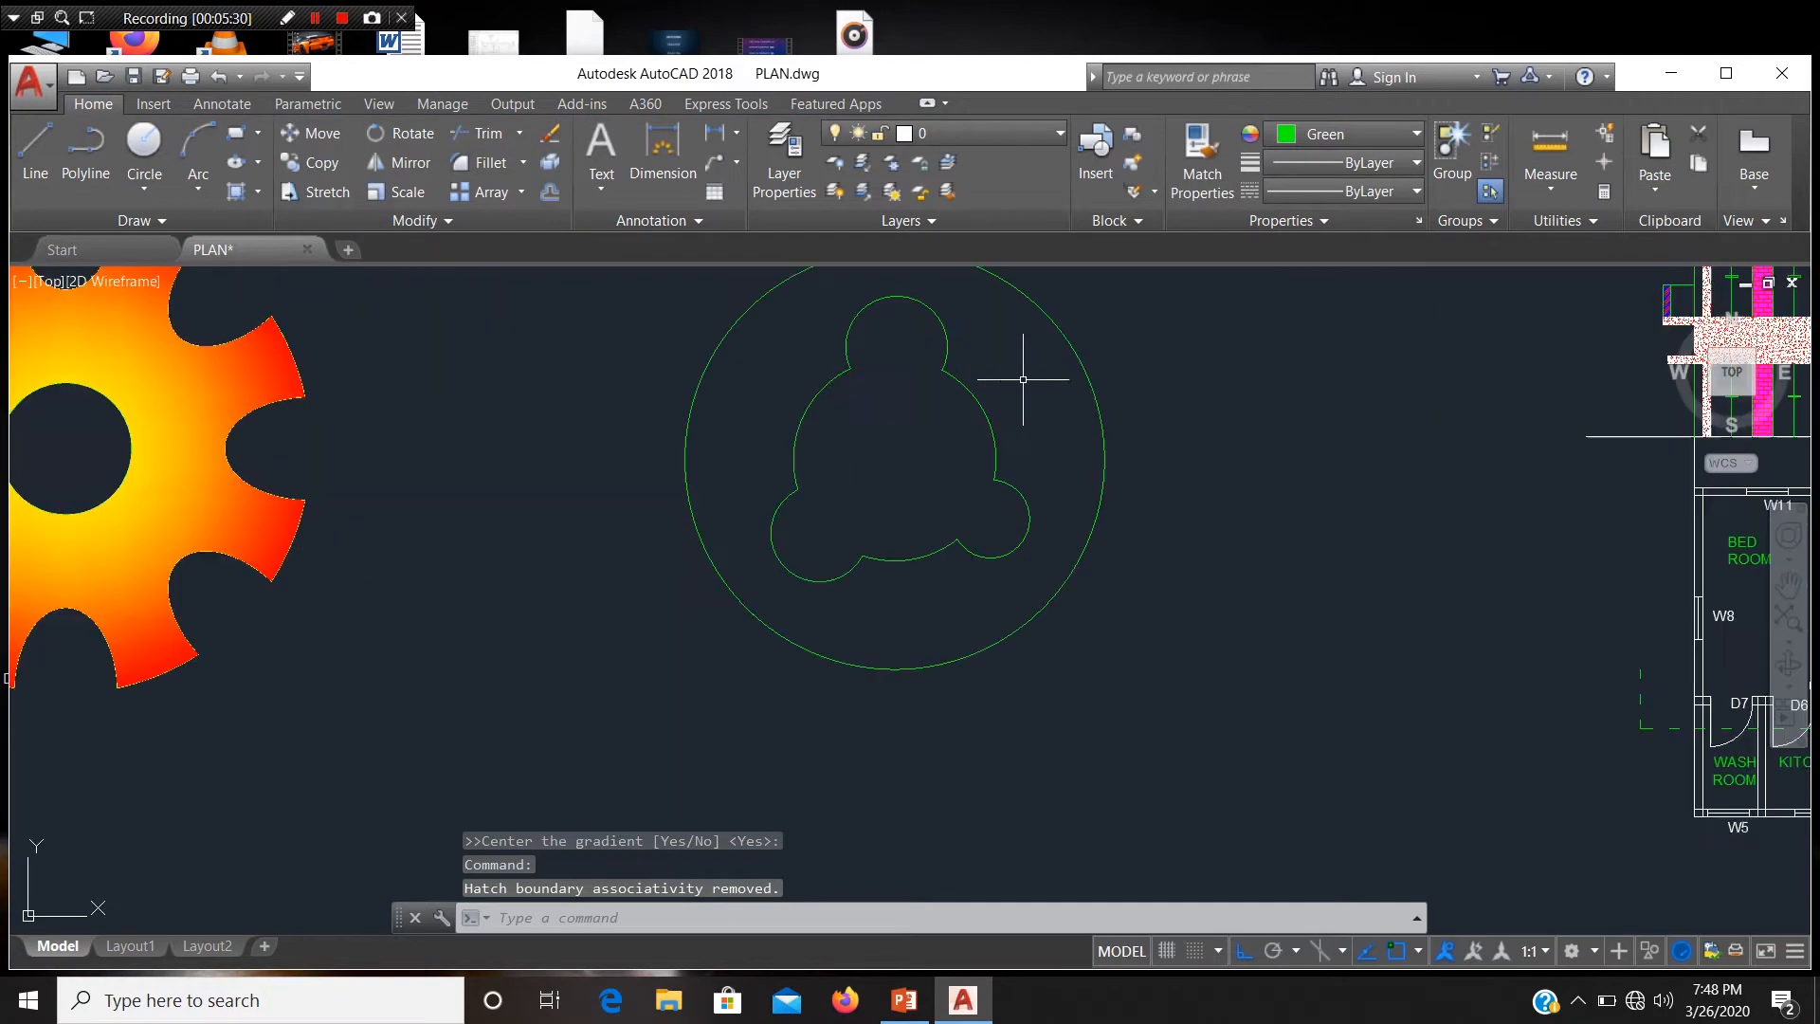
pyautogui.write('hat')
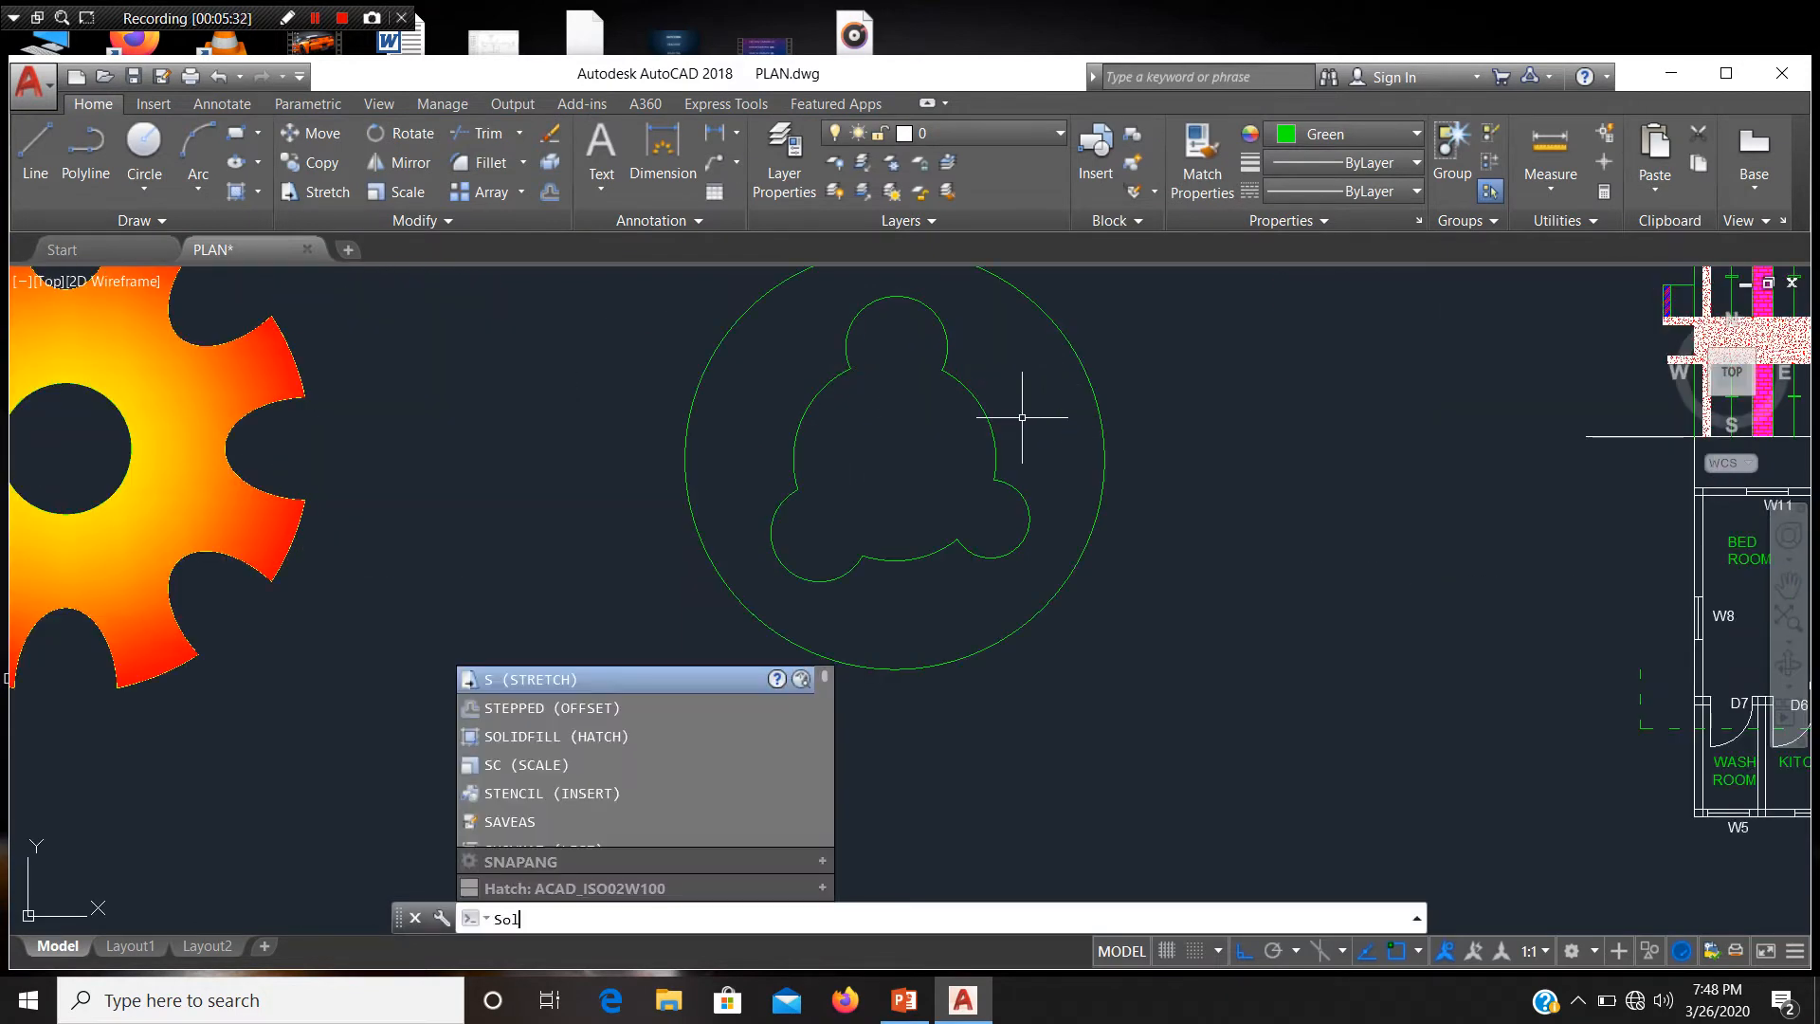
pyautogui.press('Return')
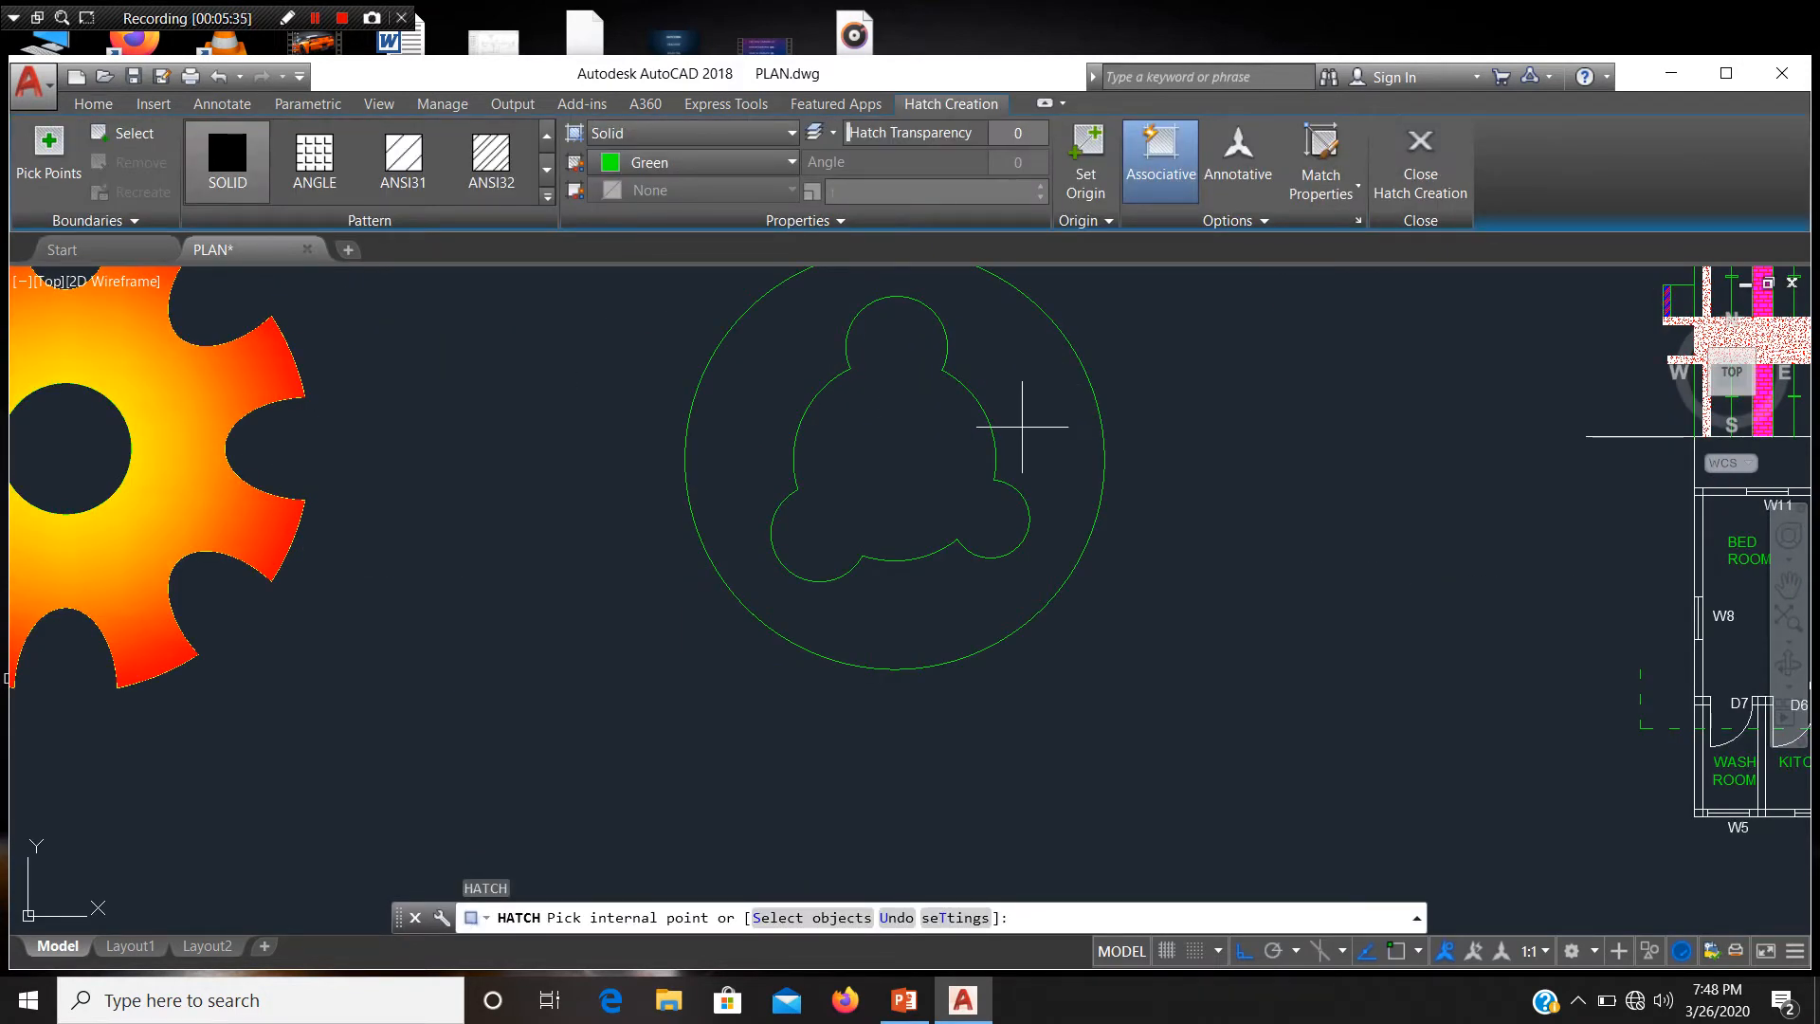
pyautogui.moveTo(1004, 451); pyautogui.dragTo(1028, 531, button='middle')
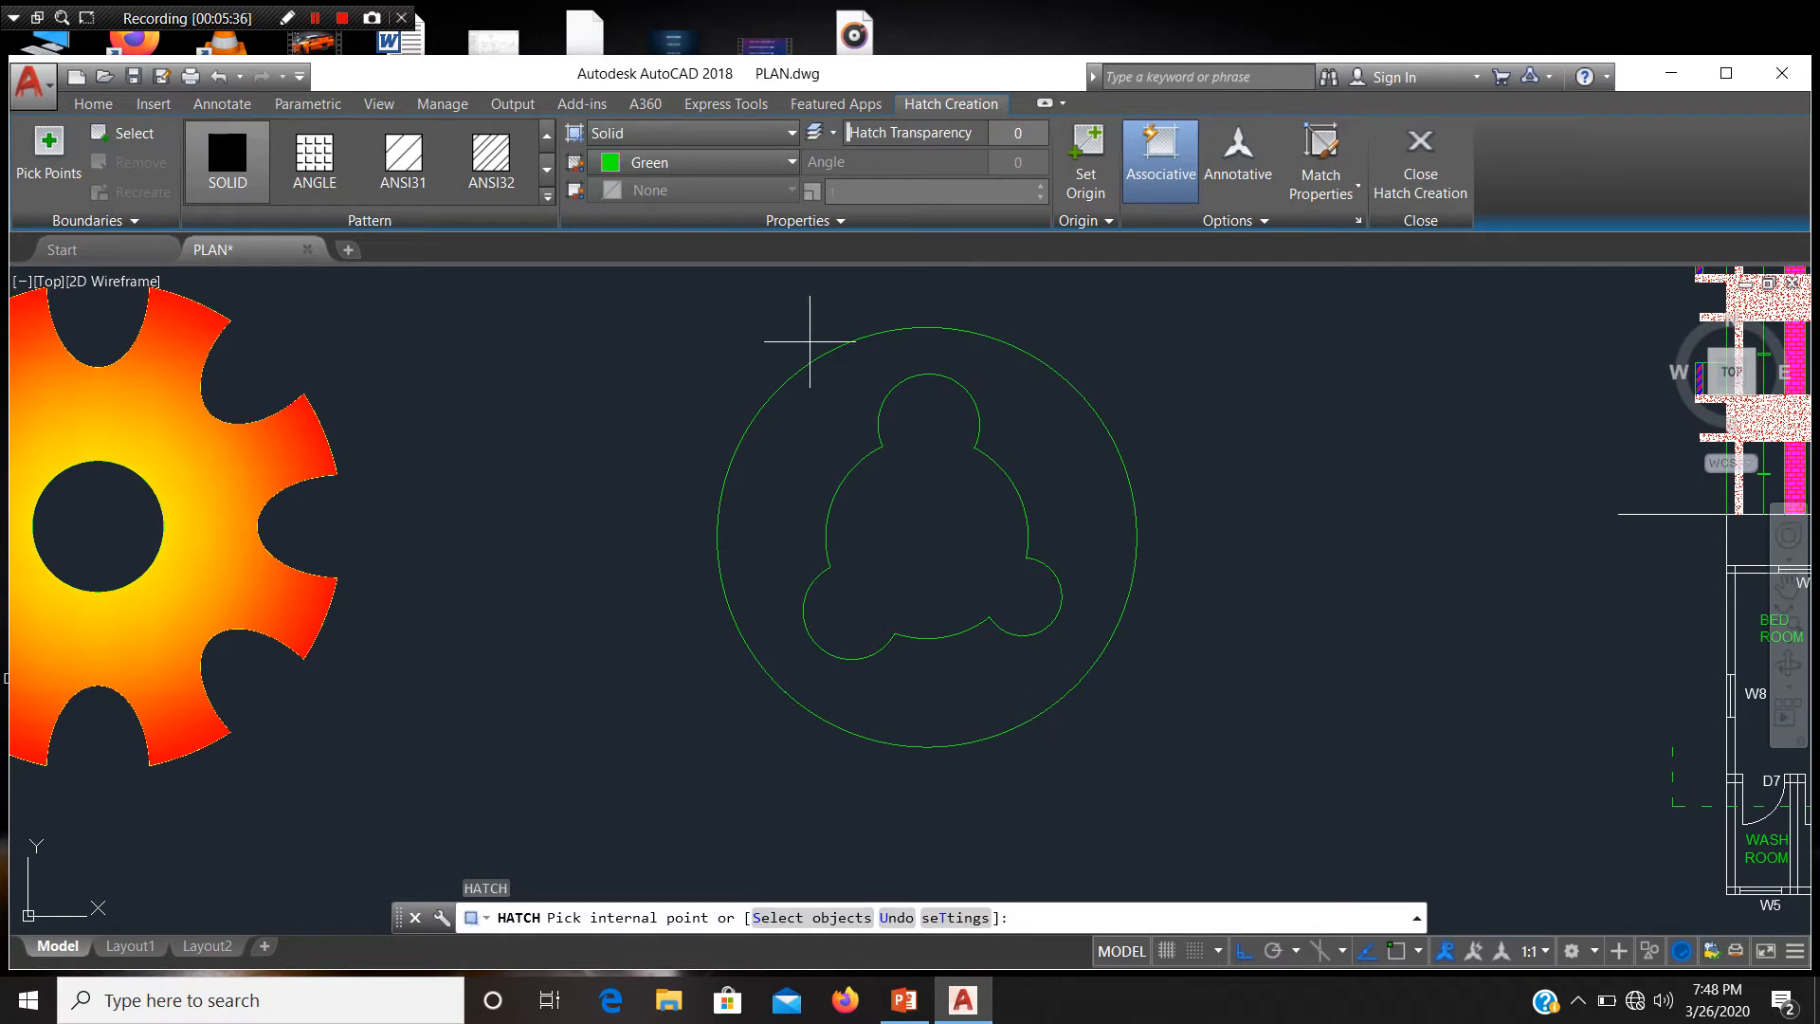
pyautogui.click(818, 476)
pyautogui.click(1394, 195)
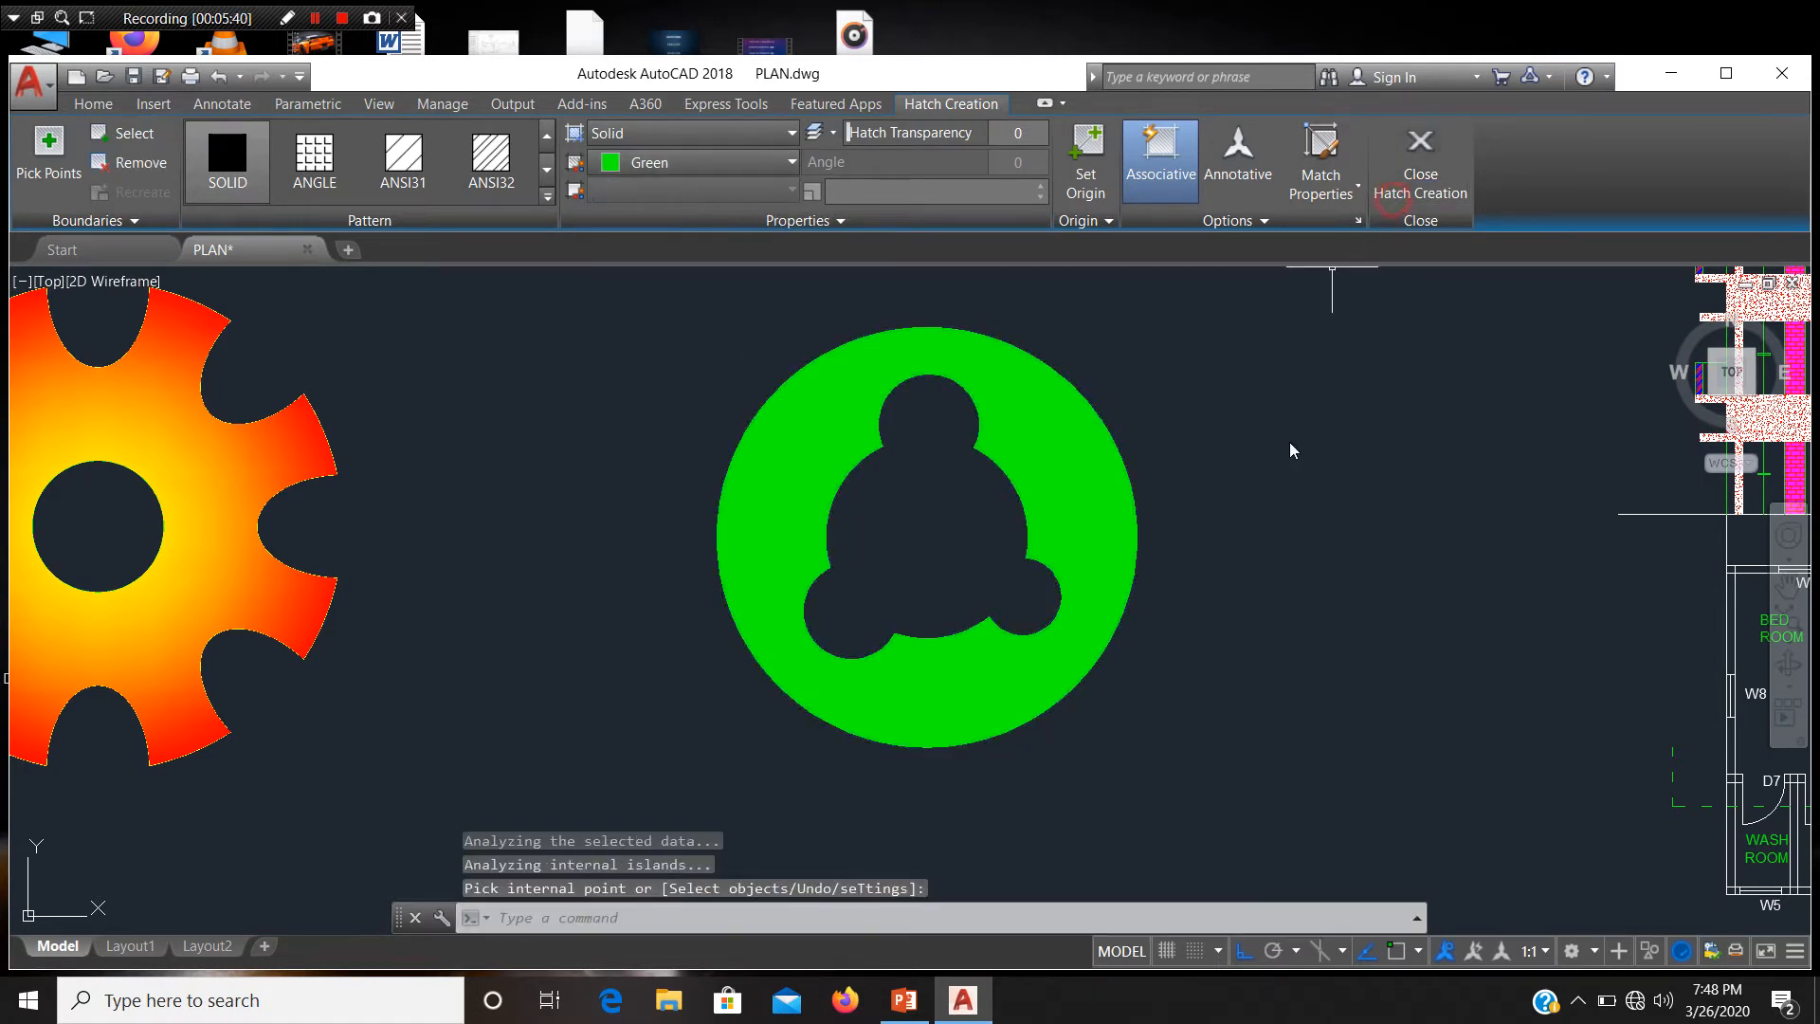
pyautogui.scroll(-3, 1067, 640)
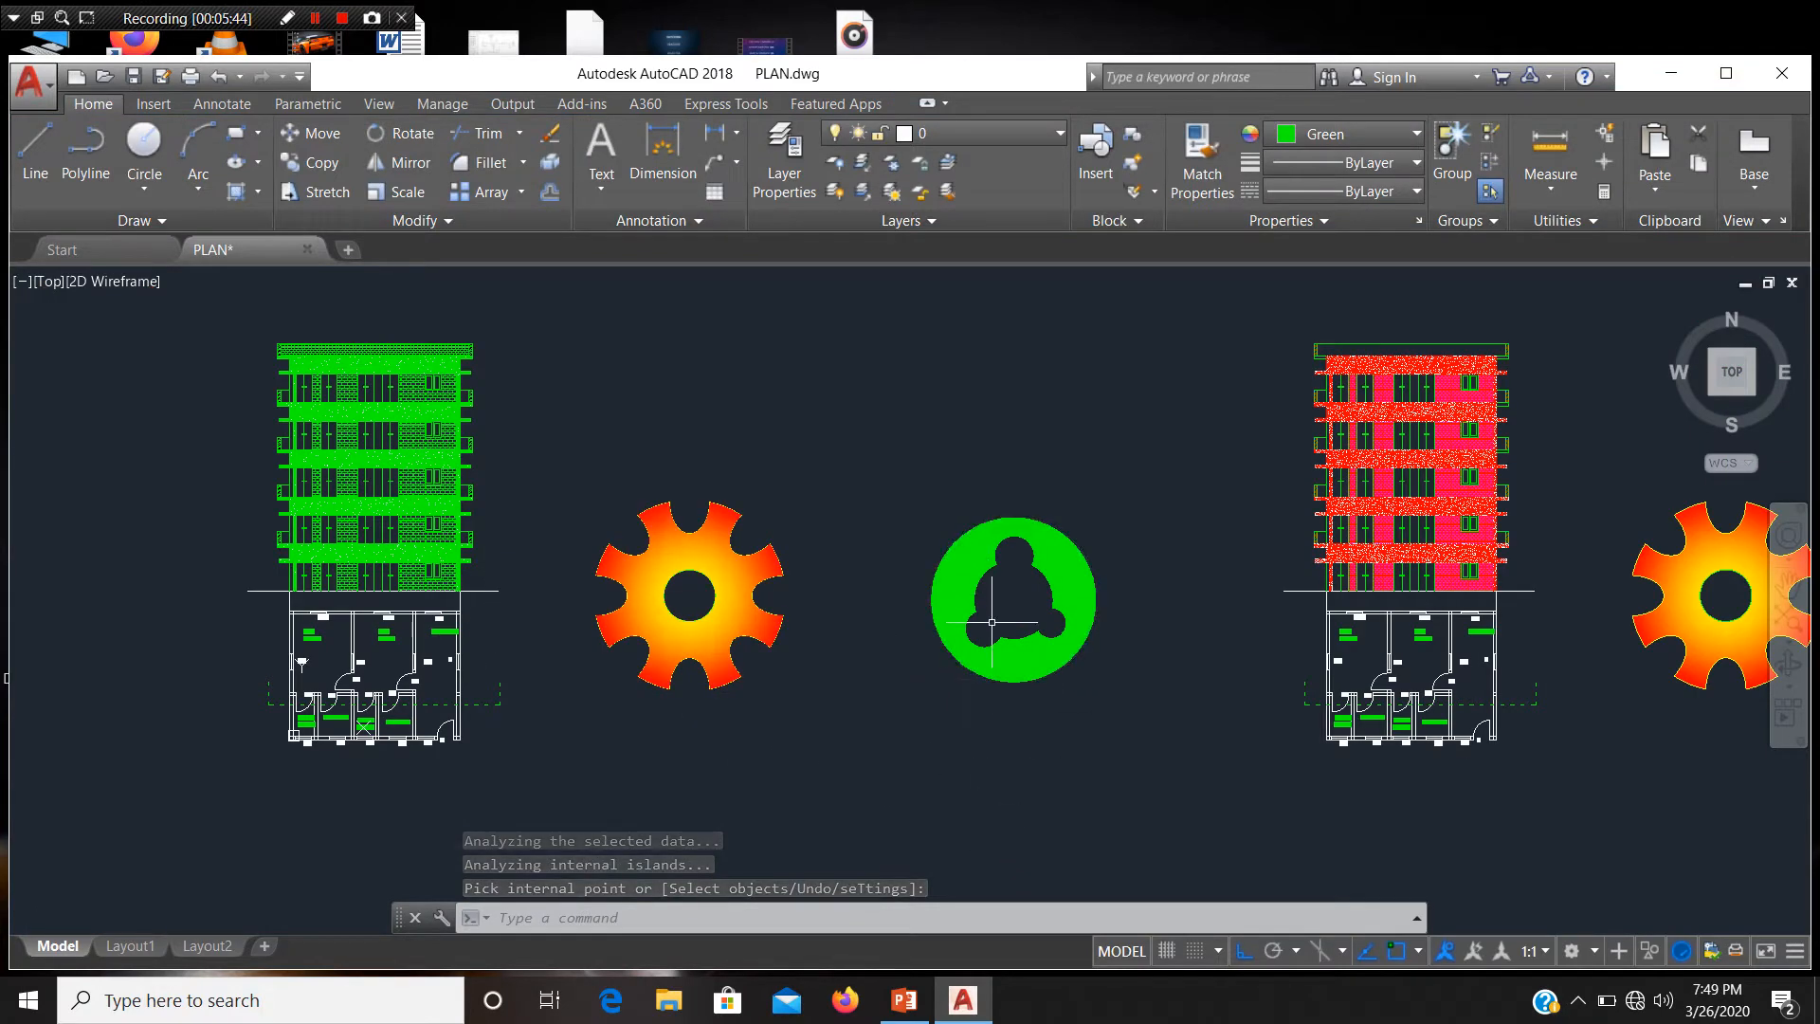
pyautogui.scroll(-4, 963, 650)
pyautogui.moveTo(1398, 666); pyautogui.dragTo(709, 666, button='middle')
pyautogui.scroll(4, 758, 688)
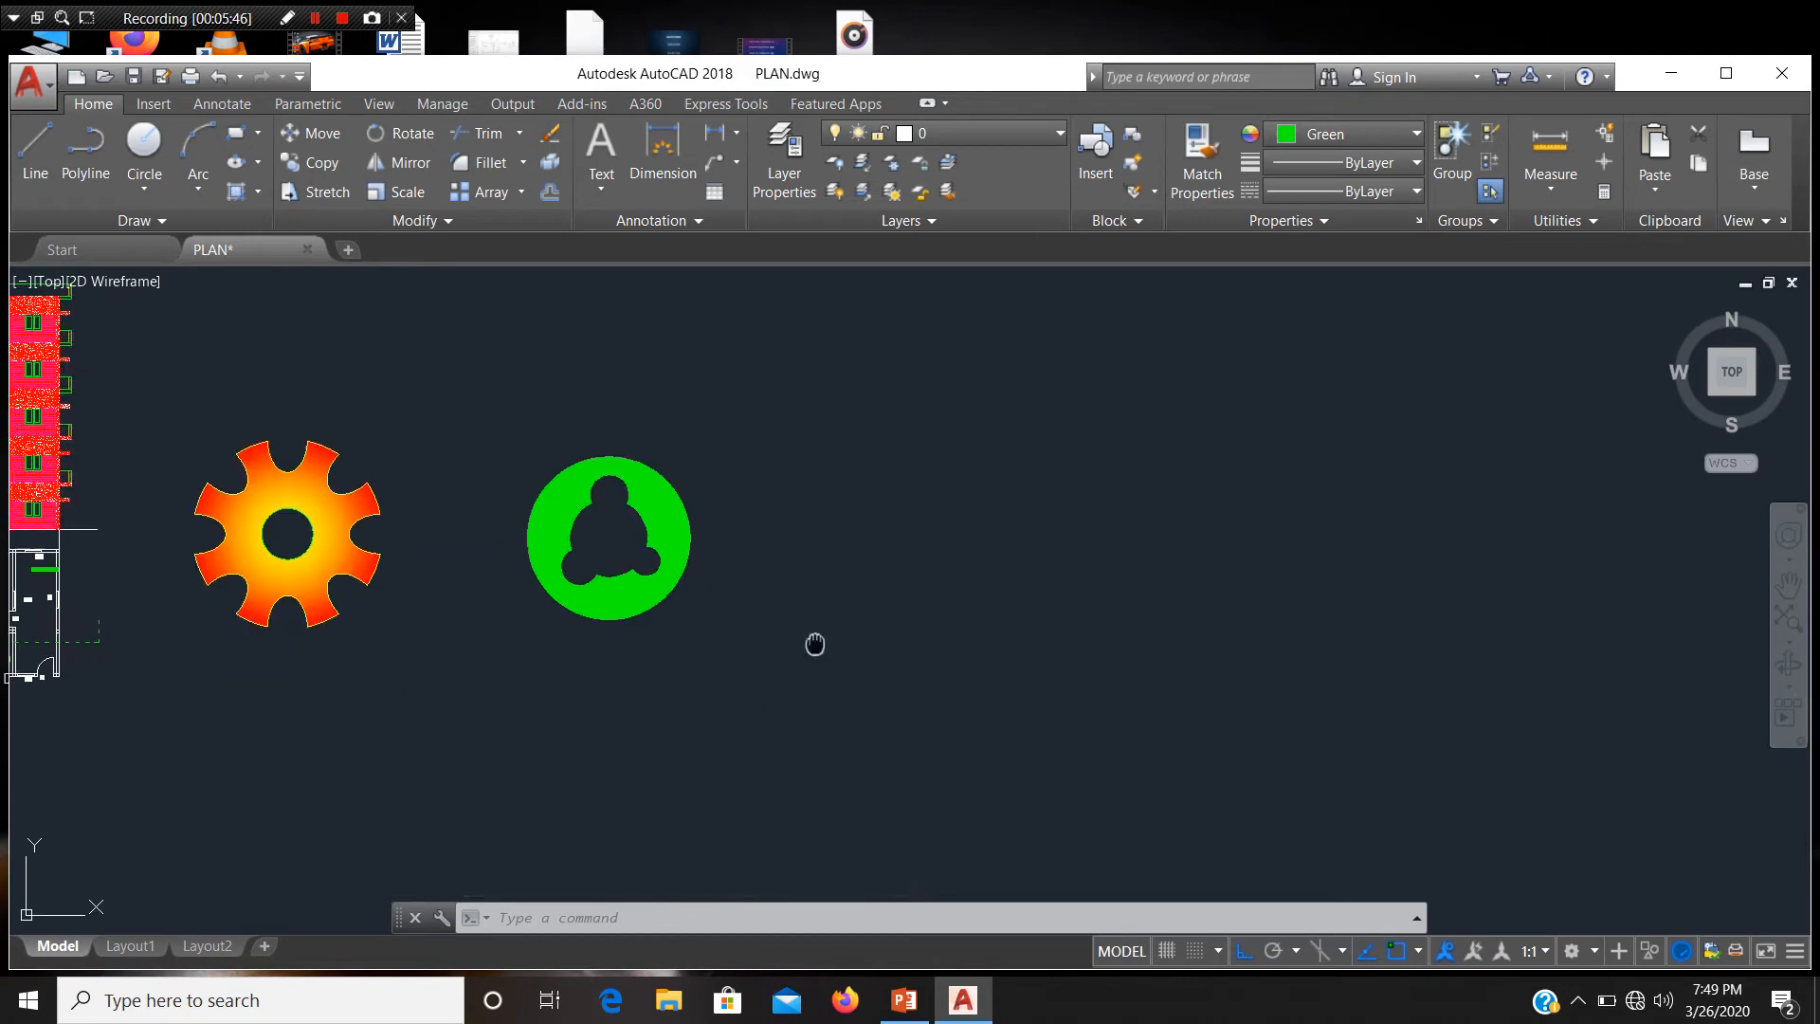
pyautogui.moveTo(812, 642)
pyautogui.mouseDown(button='middle')
pyautogui.moveTo(686, 666)
pyautogui.moveTo(699, 684)
pyautogui.mouseUp(button='middle')
pyautogui.write('text')
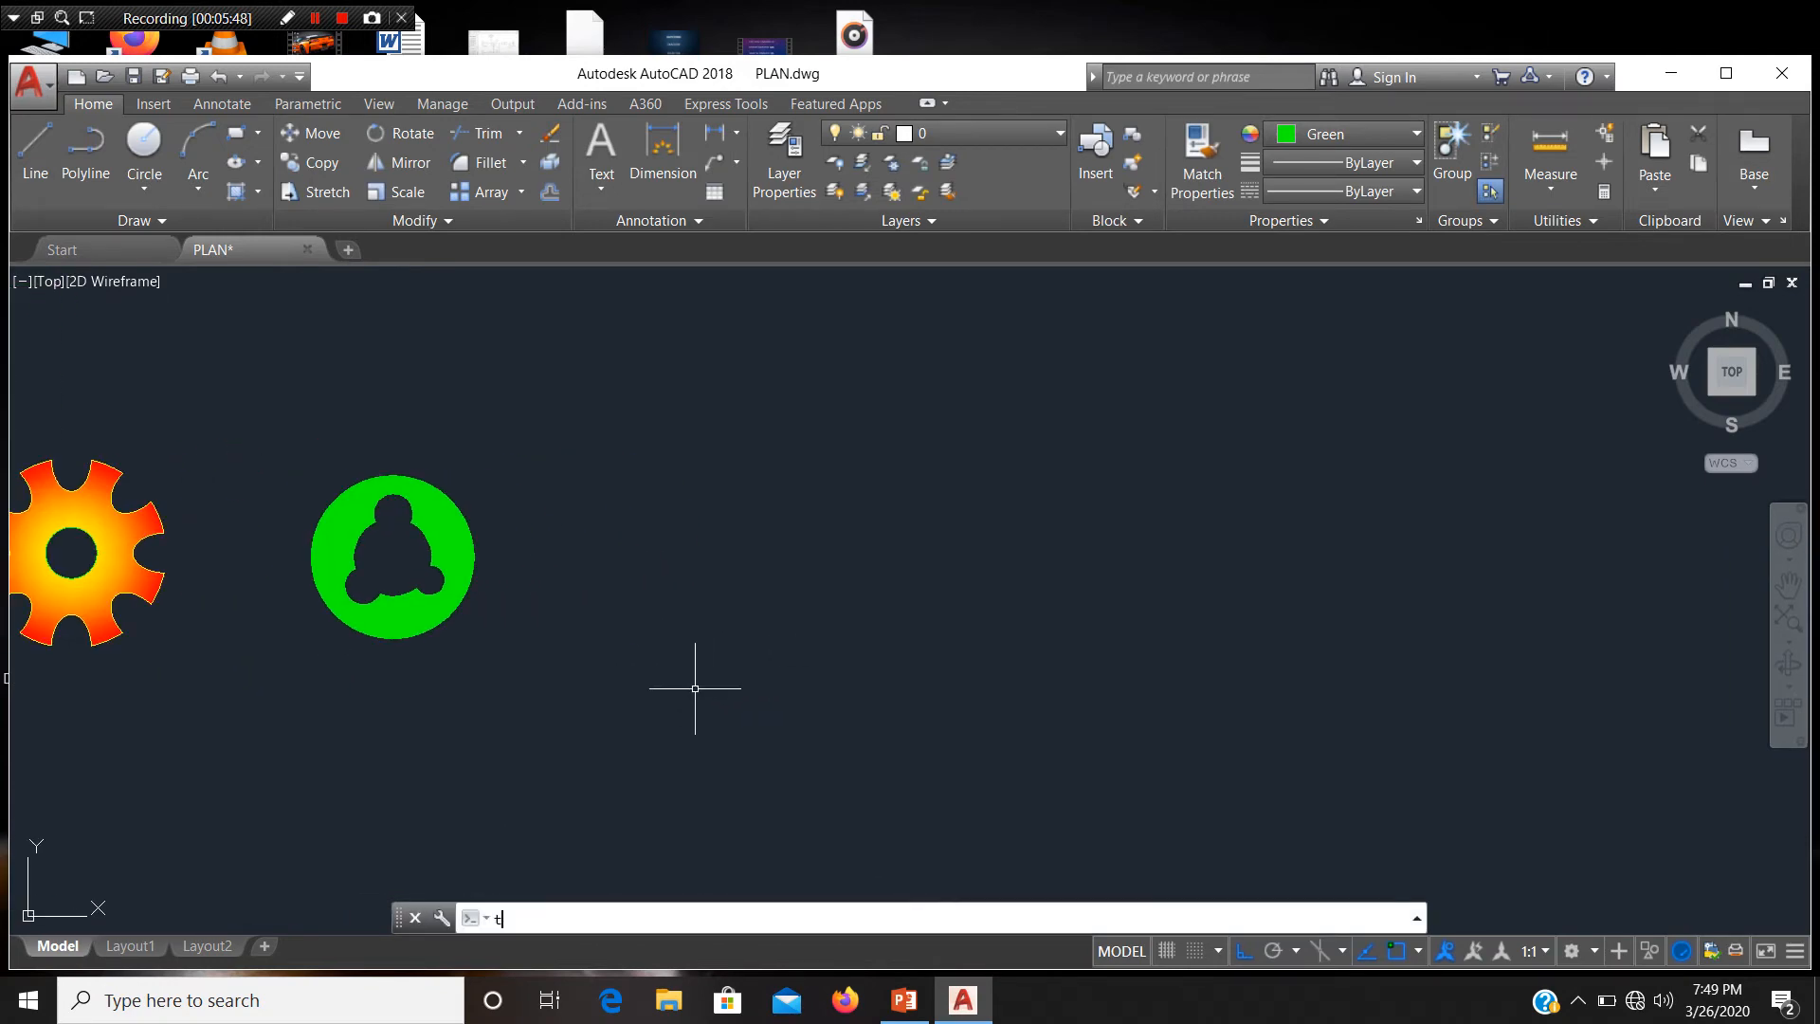
pyautogui.press('Return')
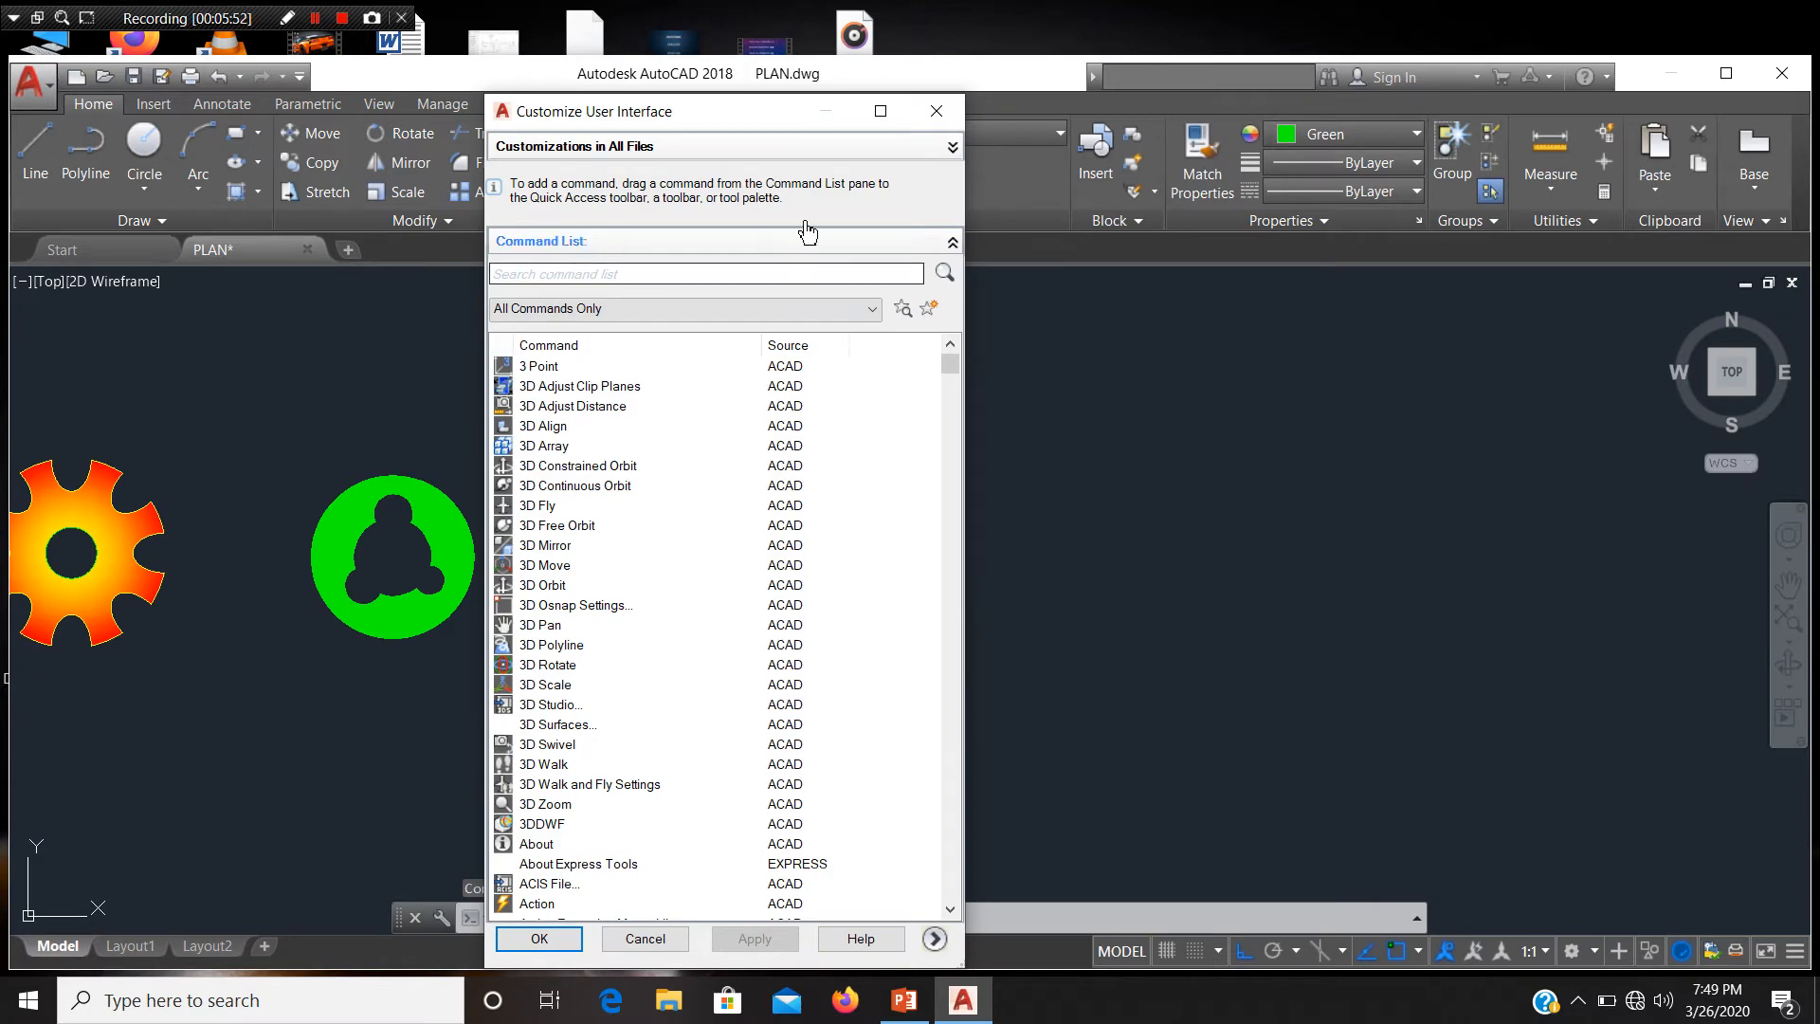
pyautogui.click(935, 111)
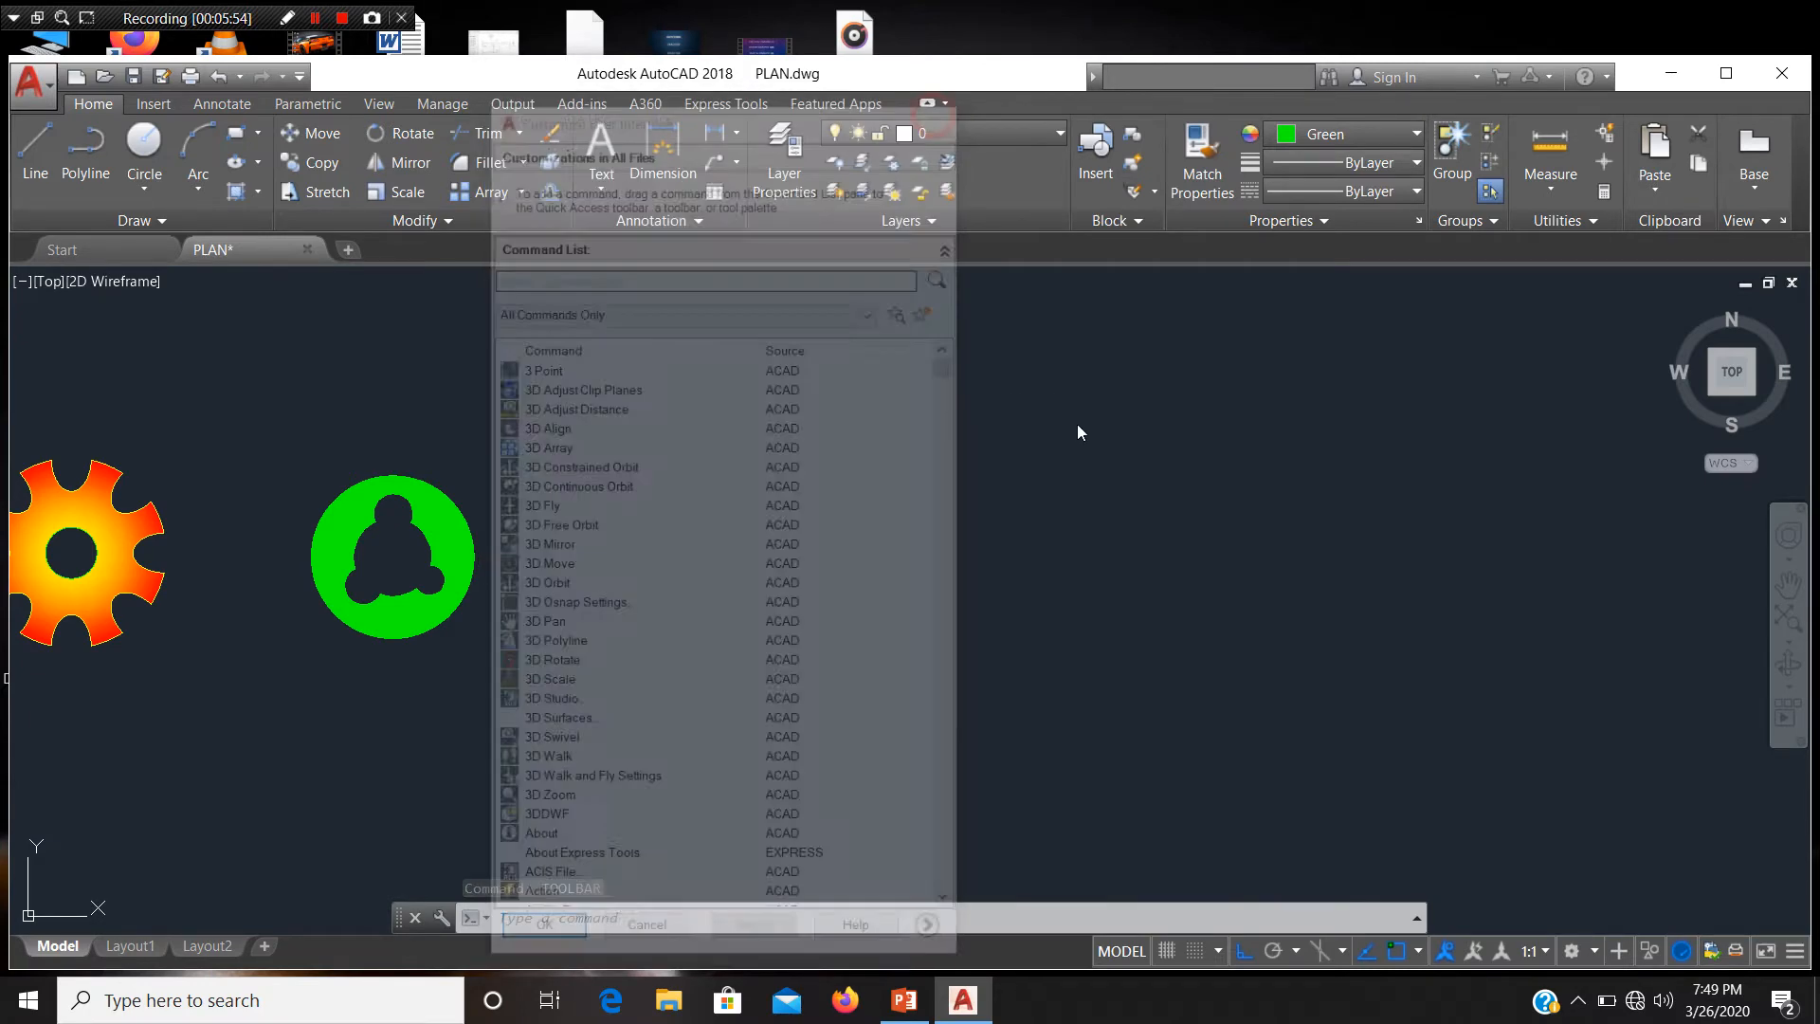
pyautogui.write('too')
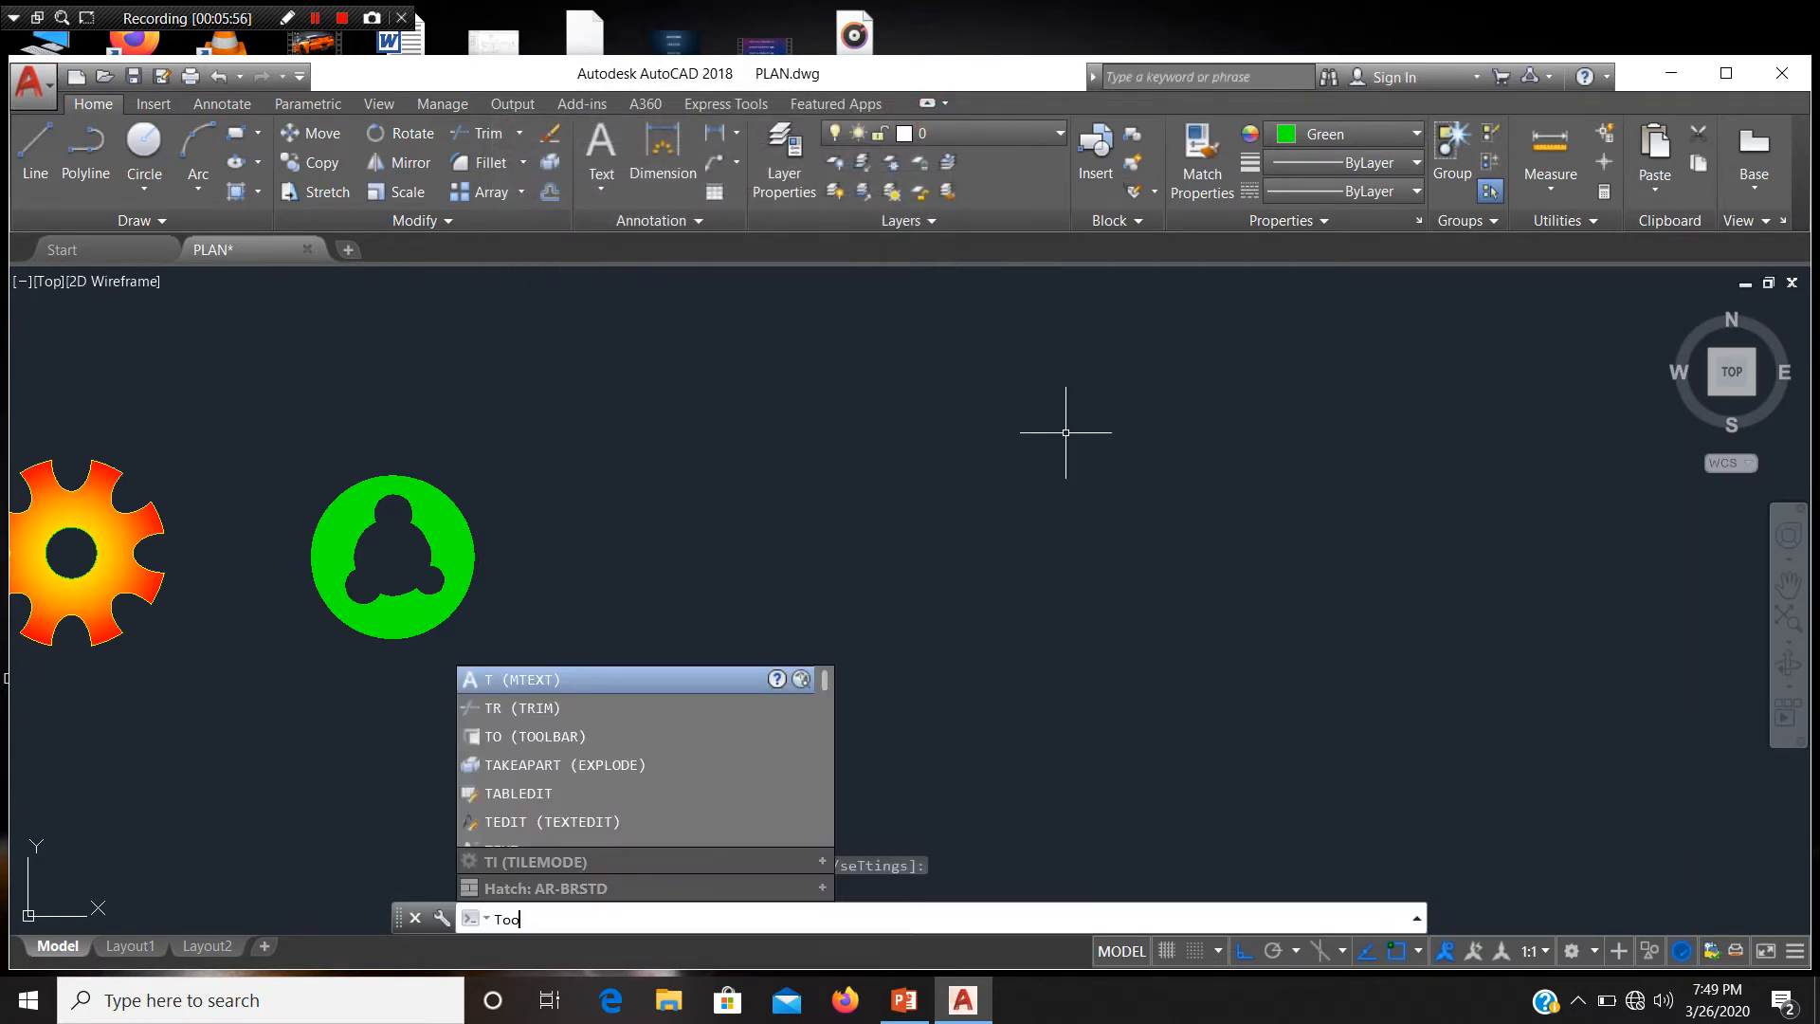
pyautogui.press('Return')
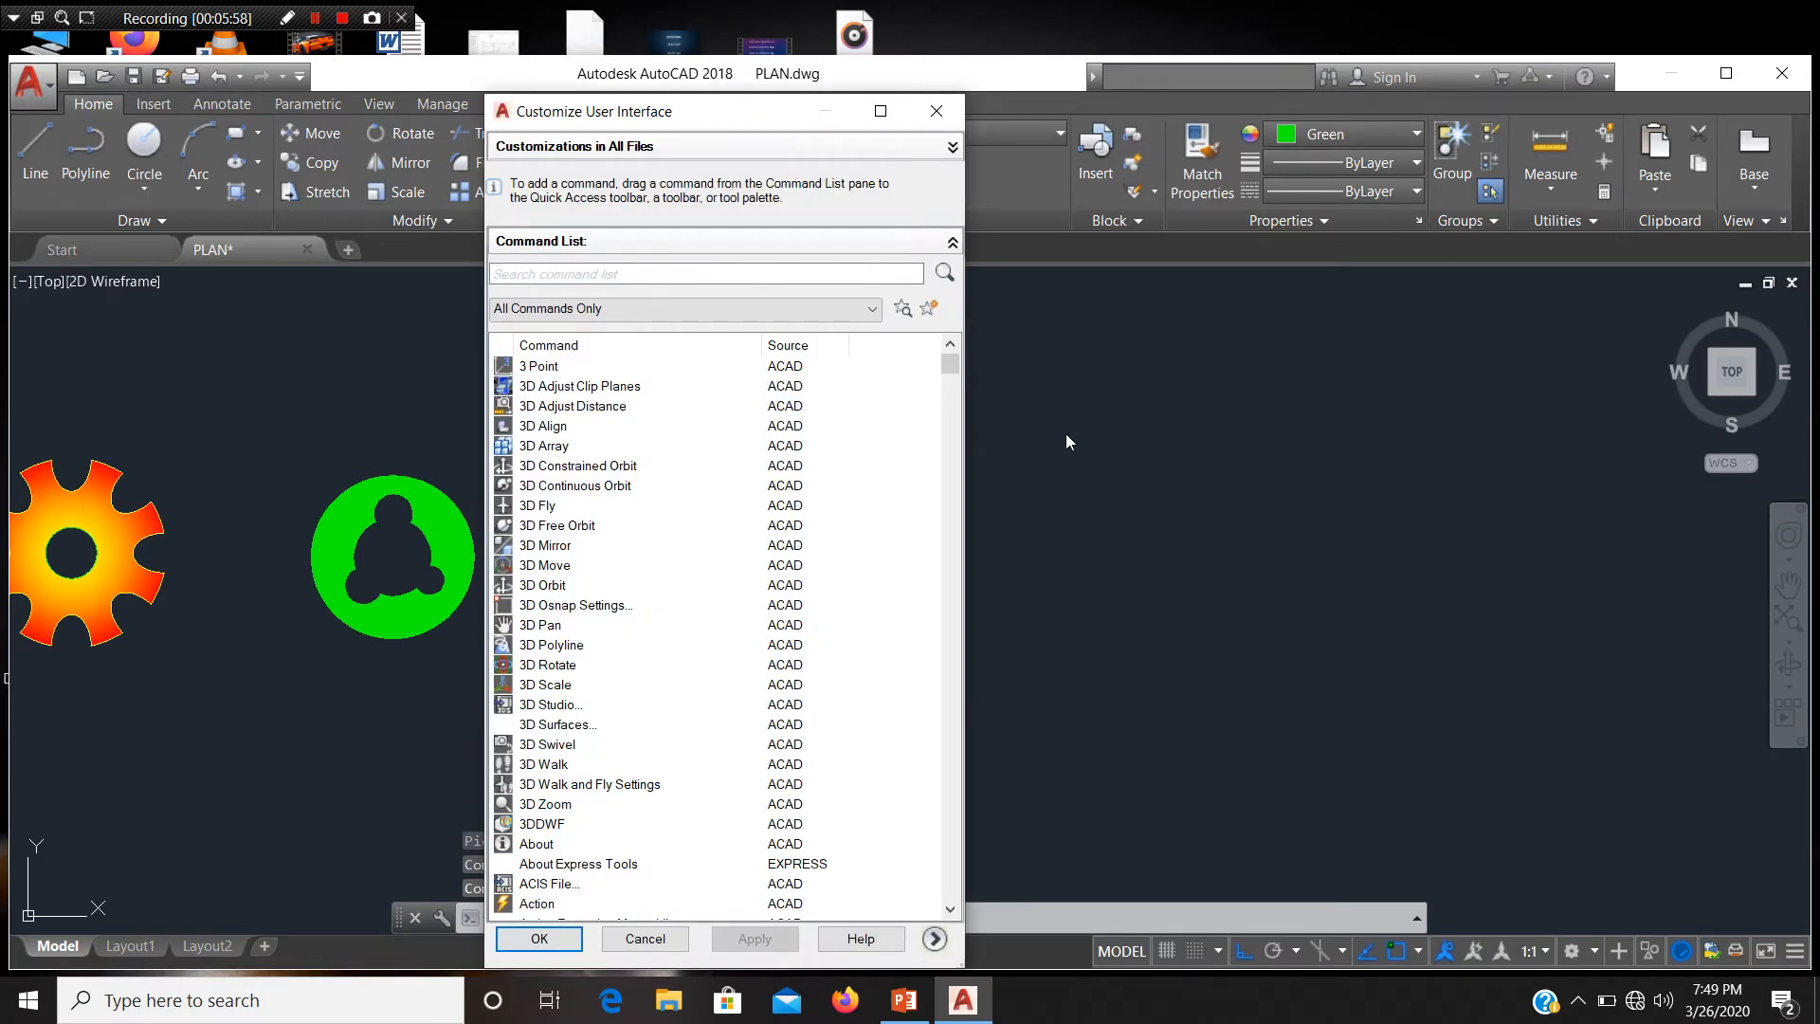
pyautogui.click(936, 110)
# Step: Open the tool palettes and insert the Vehicles - Imperial block from the Architectural palette into the empty area beside the reference disc
pyautogui.write('to')
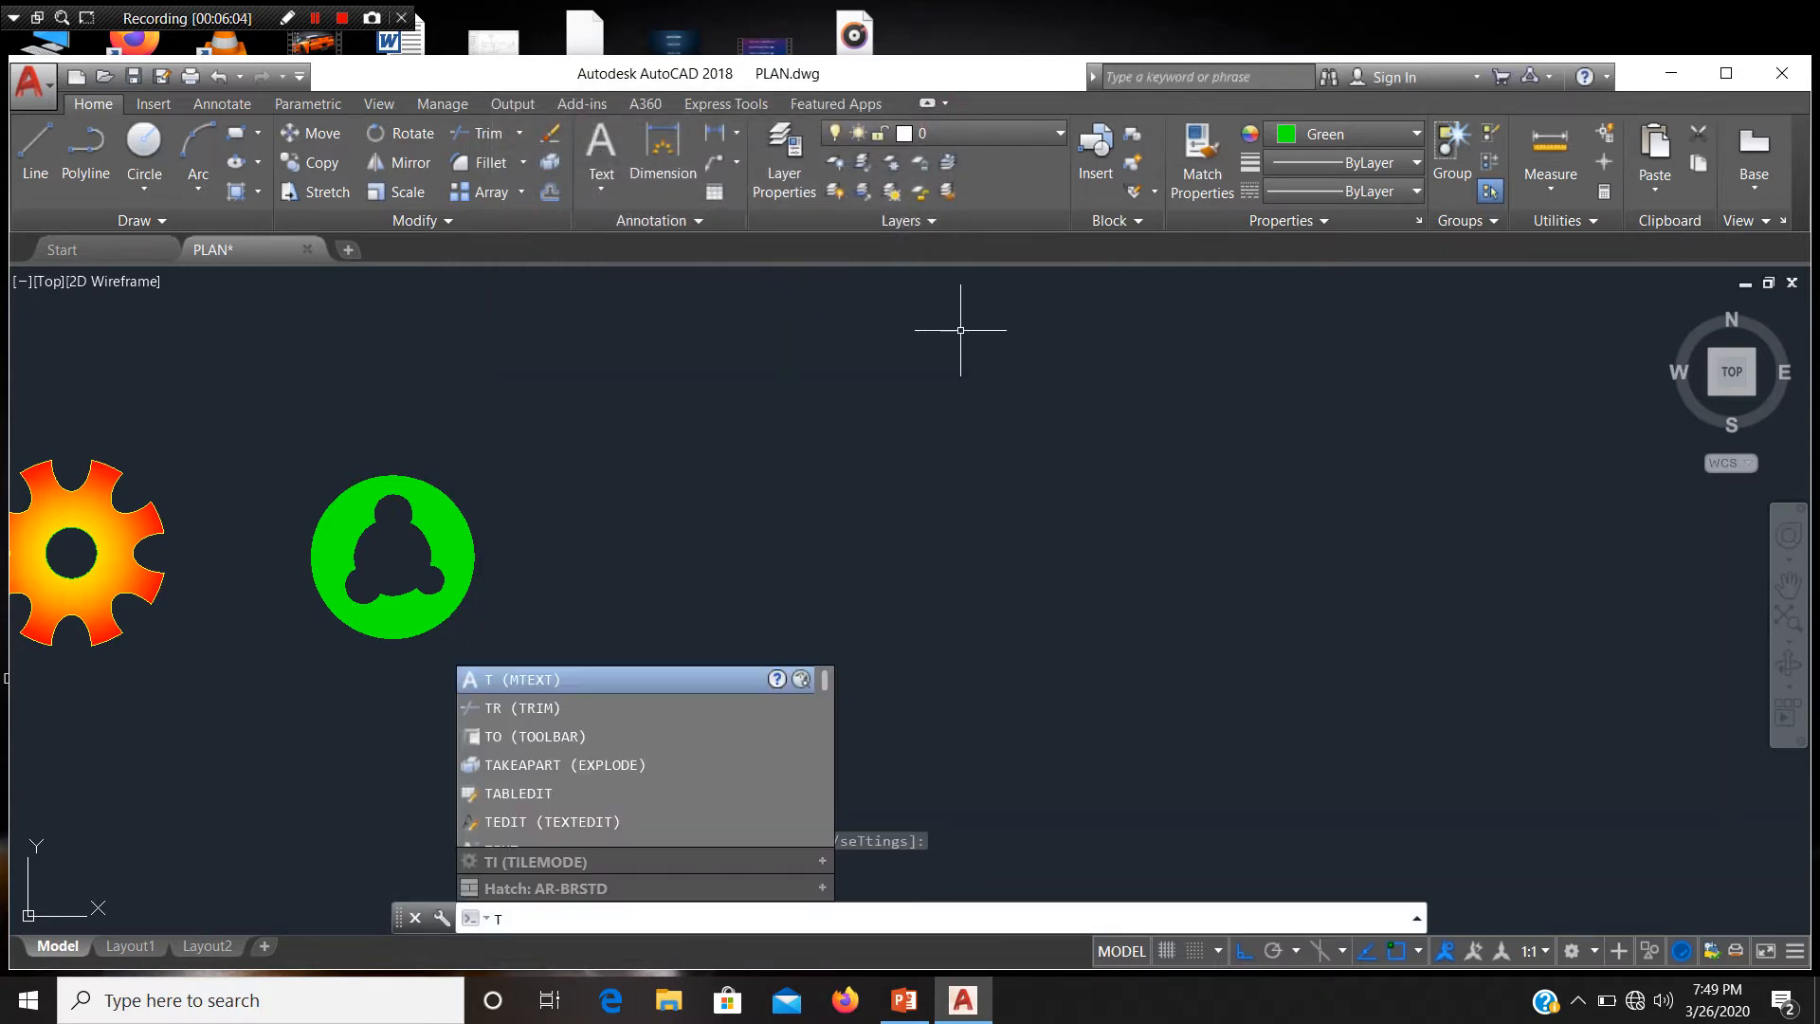
pyautogui.write('o')
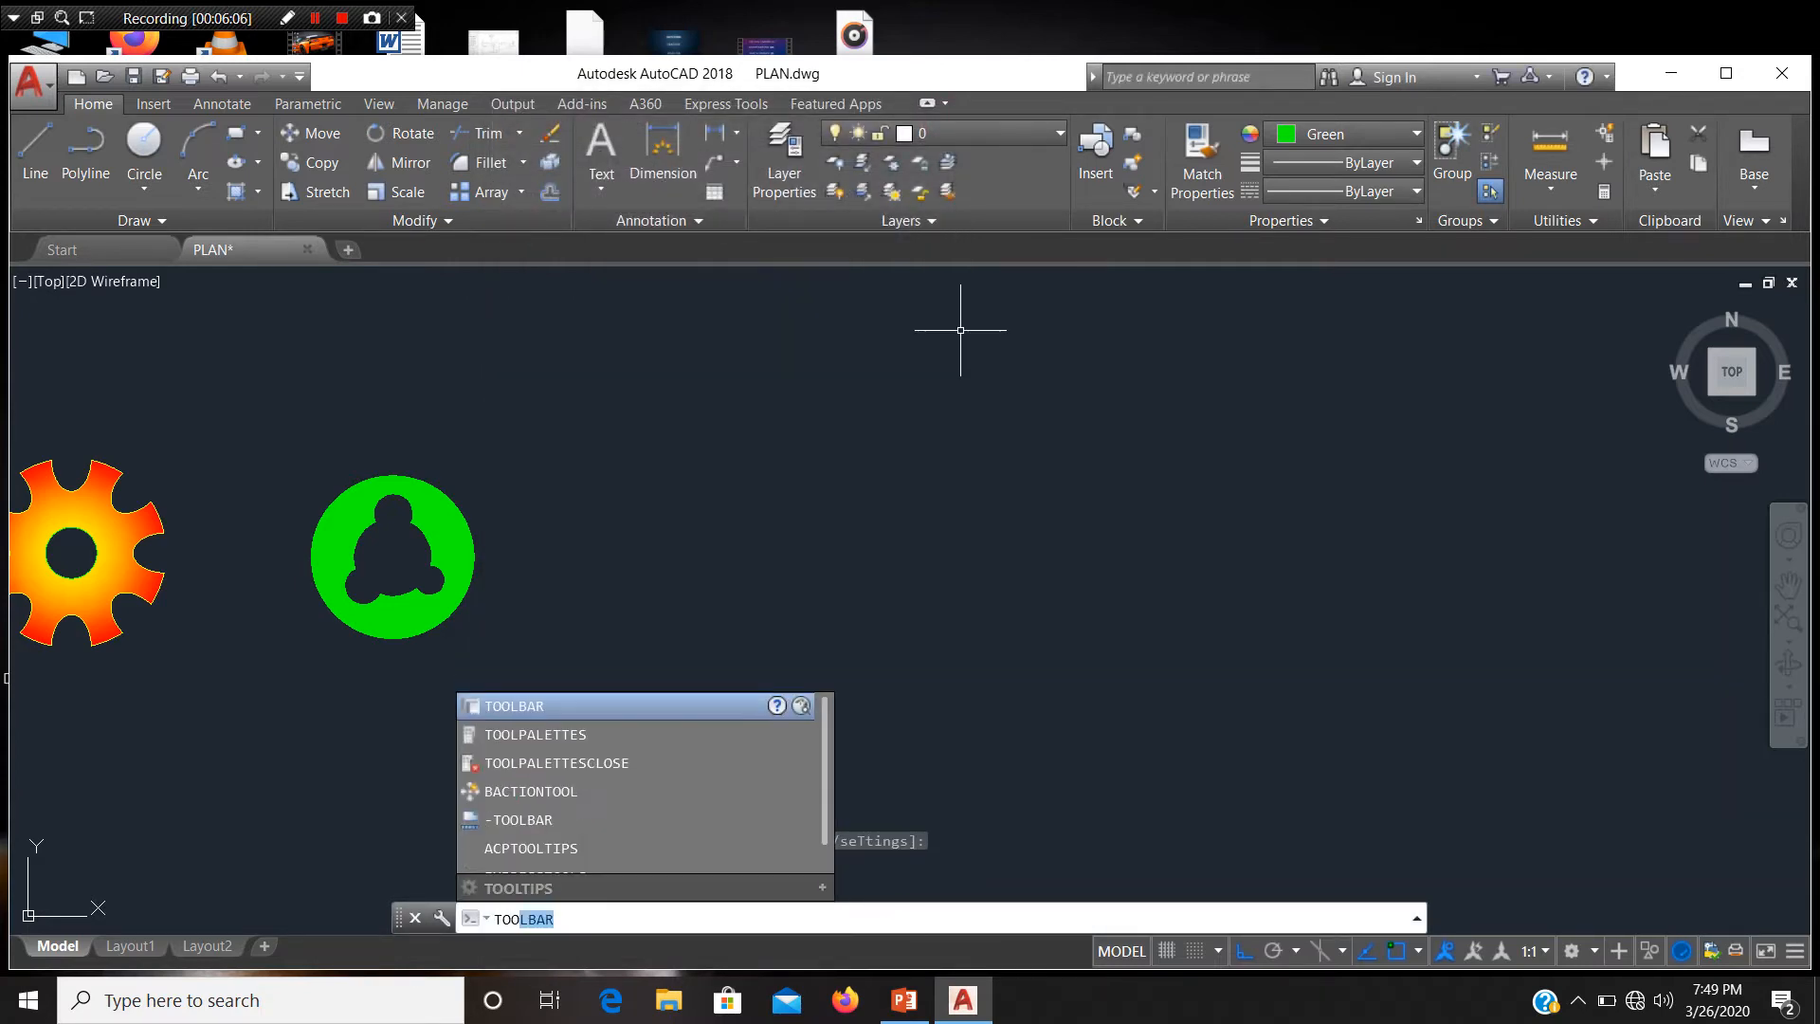
pyautogui.click(686, 735)
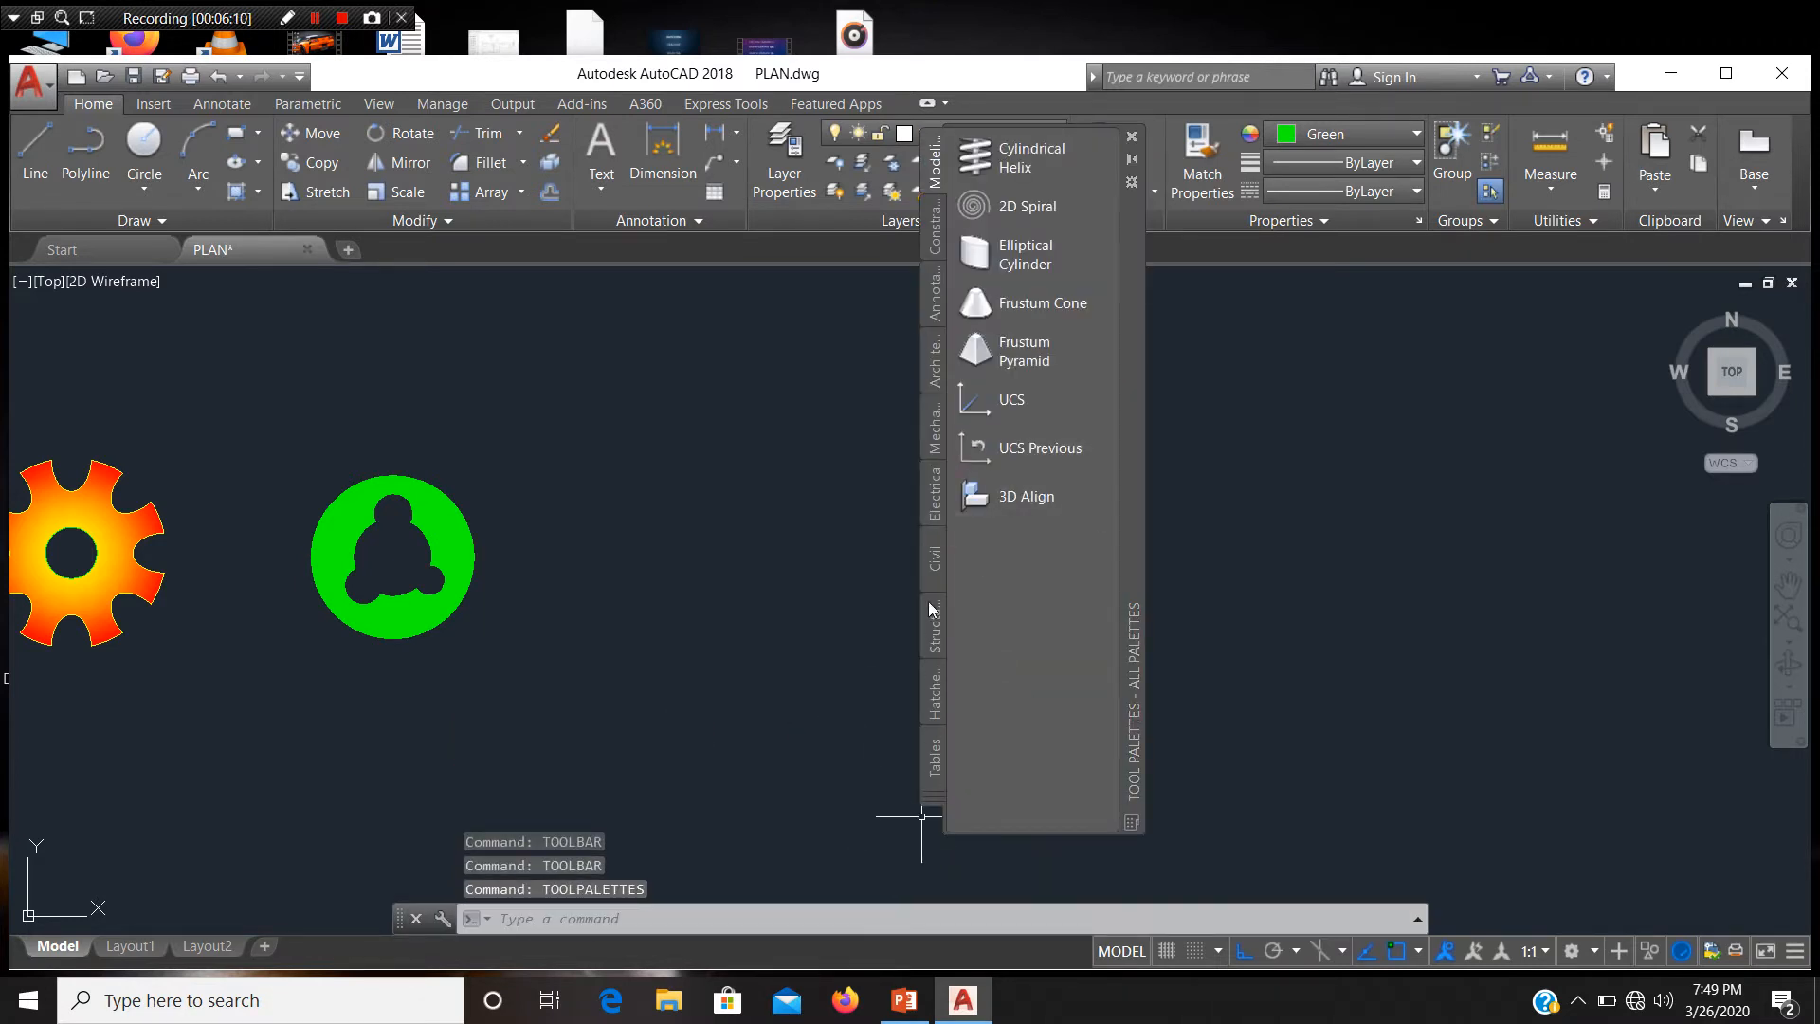
pyautogui.click(932, 362)
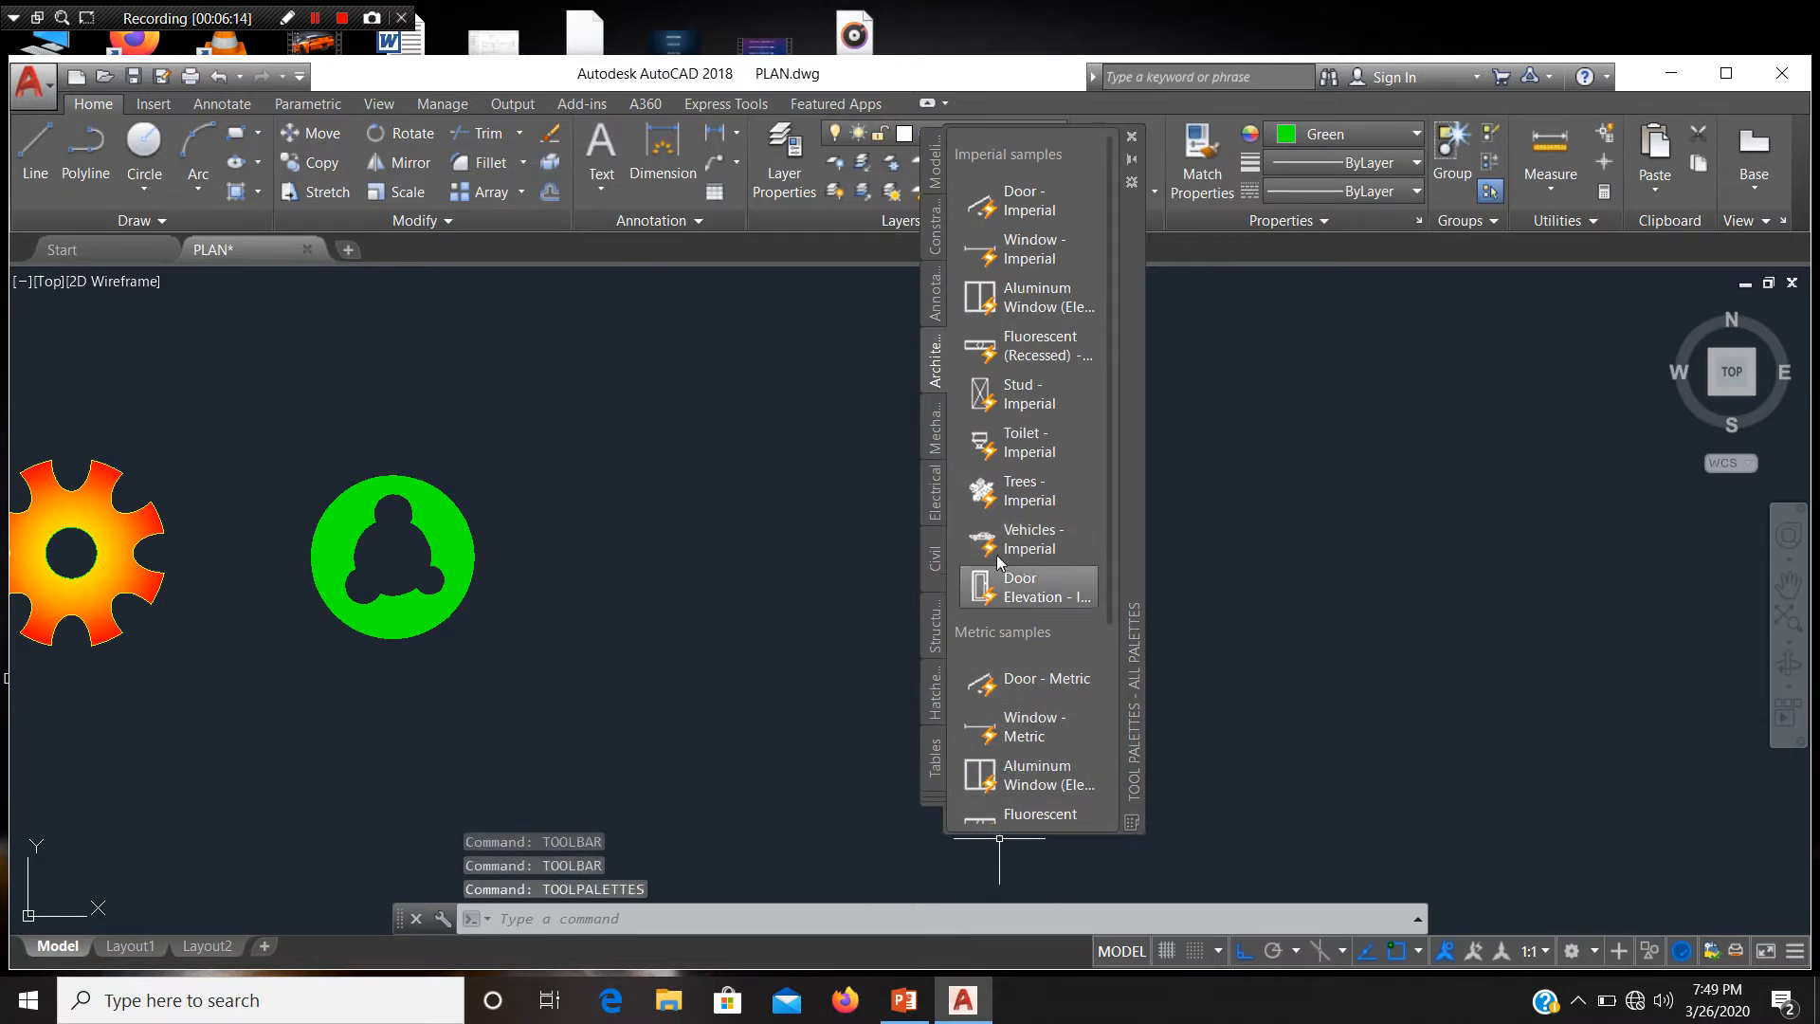
pyautogui.moveTo(997, 538)
pyautogui.mouseDown()
pyautogui.moveTo(847, 609)
pyautogui.moveTo(733, 609)
pyautogui.mouseUp()
pyautogui.scroll(6, 720, 613)
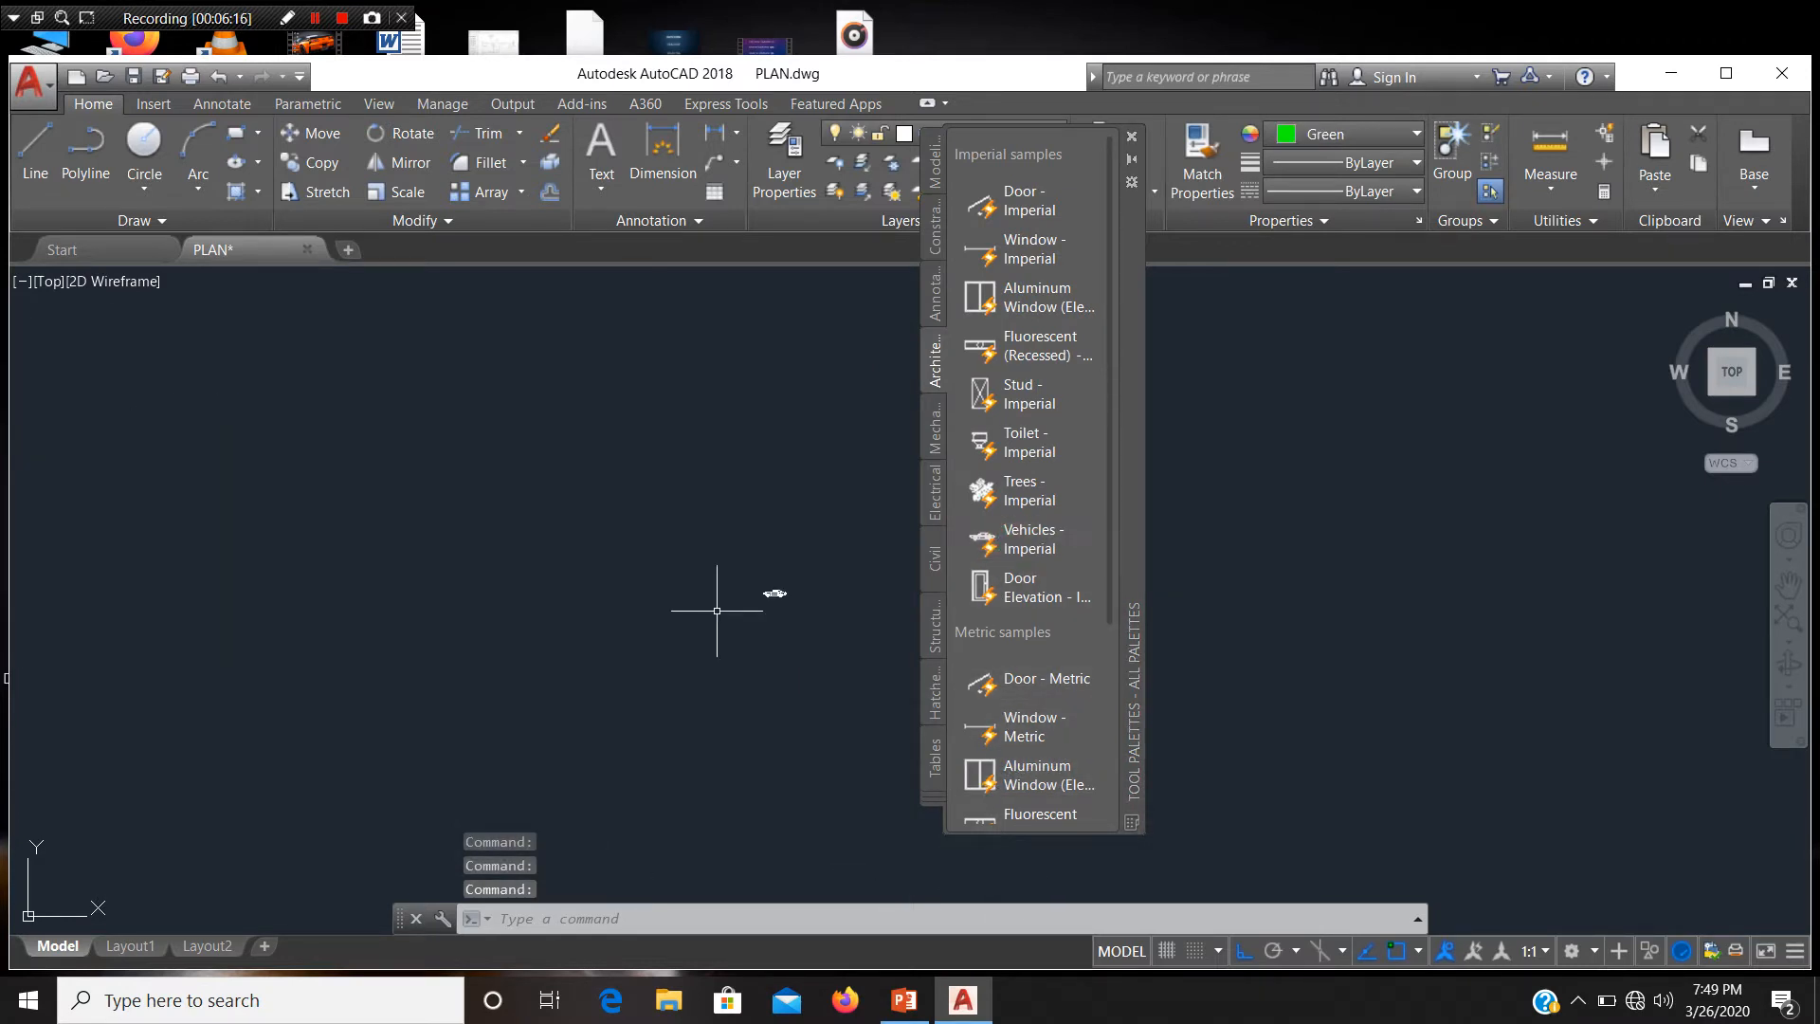
# Step: Scale the car block up from a base point on its body until it is nearly three times as wide as the green disc
pyautogui.scroll(-2, 738, 623)
pyautogui.scroll(-4, 749, 628)
pyautogui.write('s')
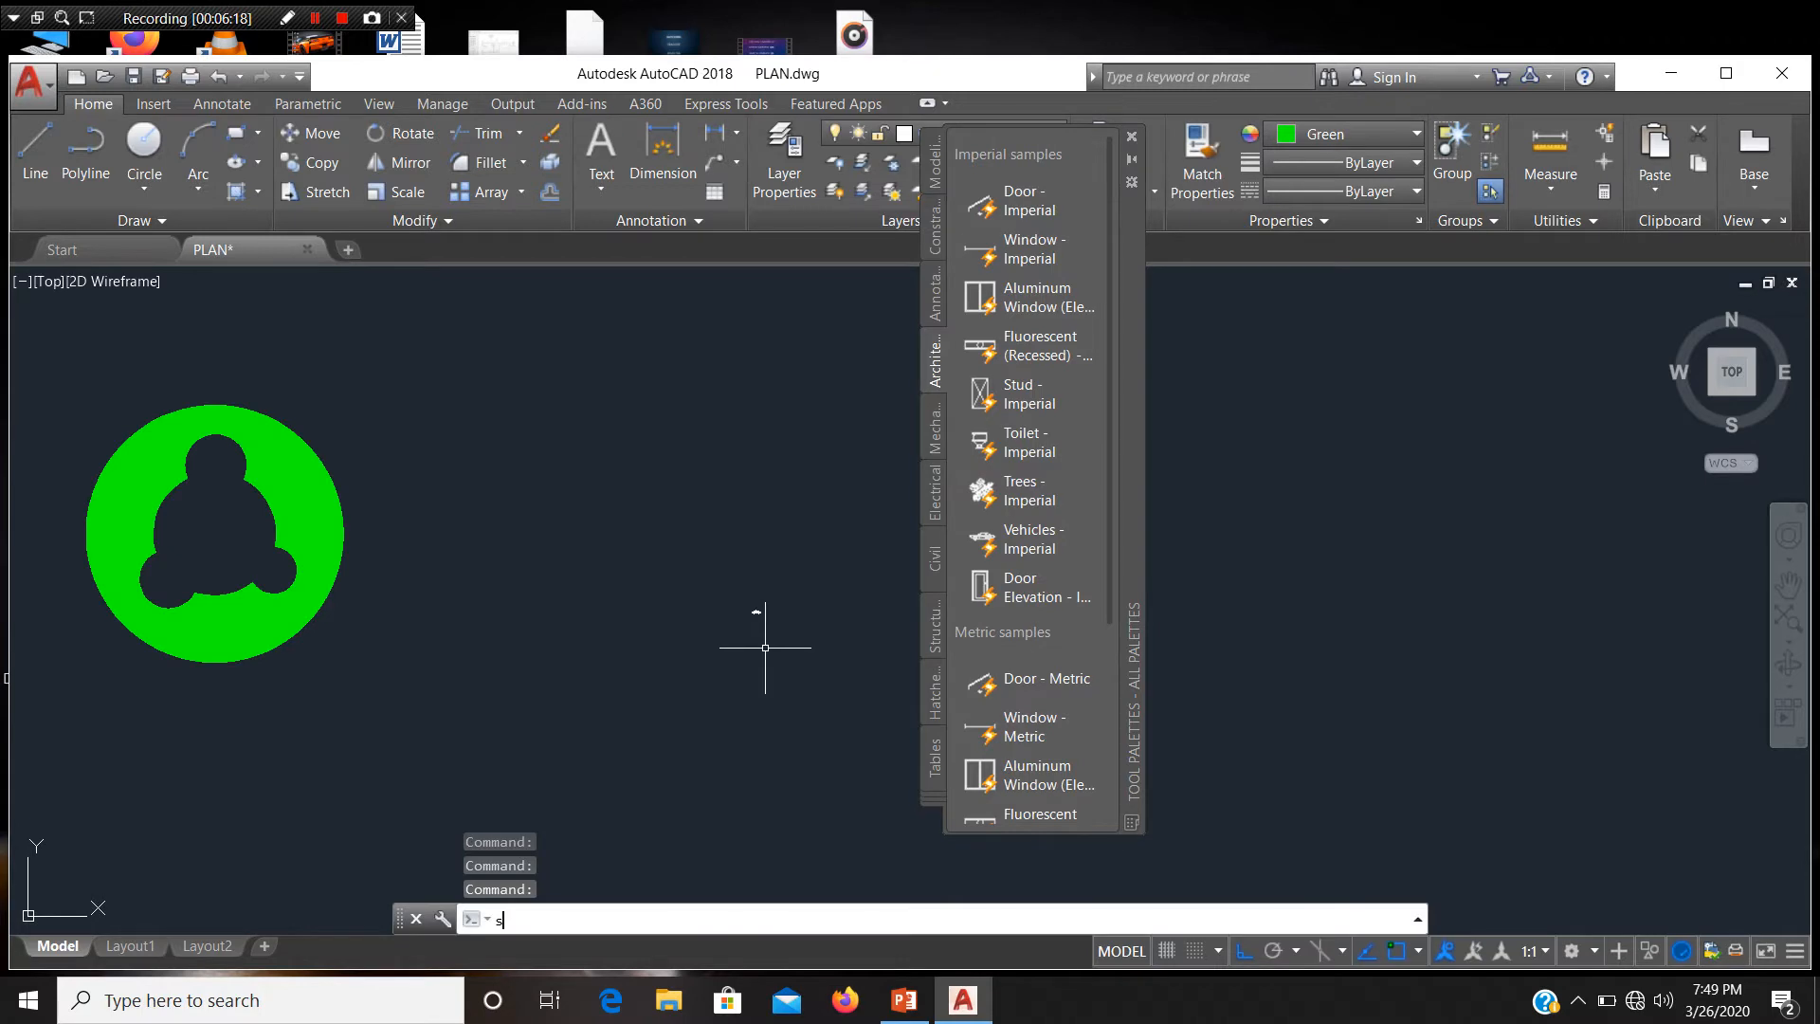
pyautogui.write('c')
pyautogui.press('Return')
pyautogui.scroll(3, 749, 635)
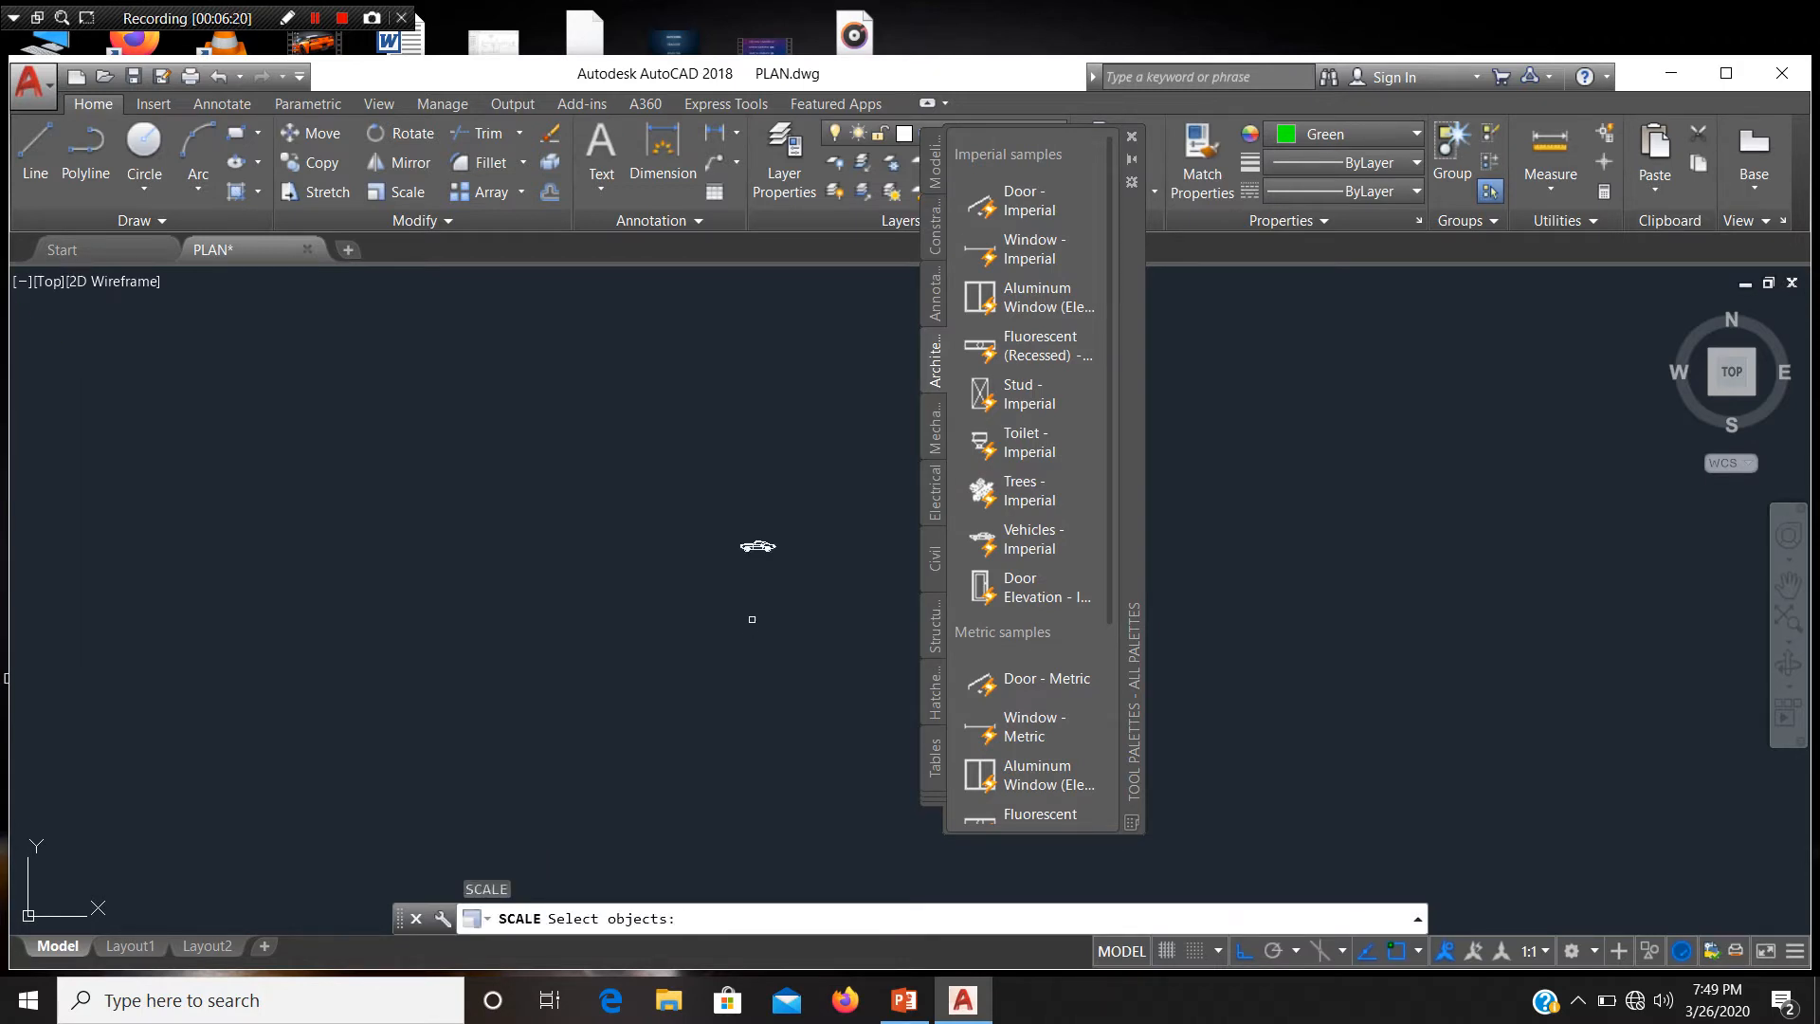
pyautogui.click(757, 546)
pyautogui.press('Return')
pyautogui.scroll(5, 753, 542)
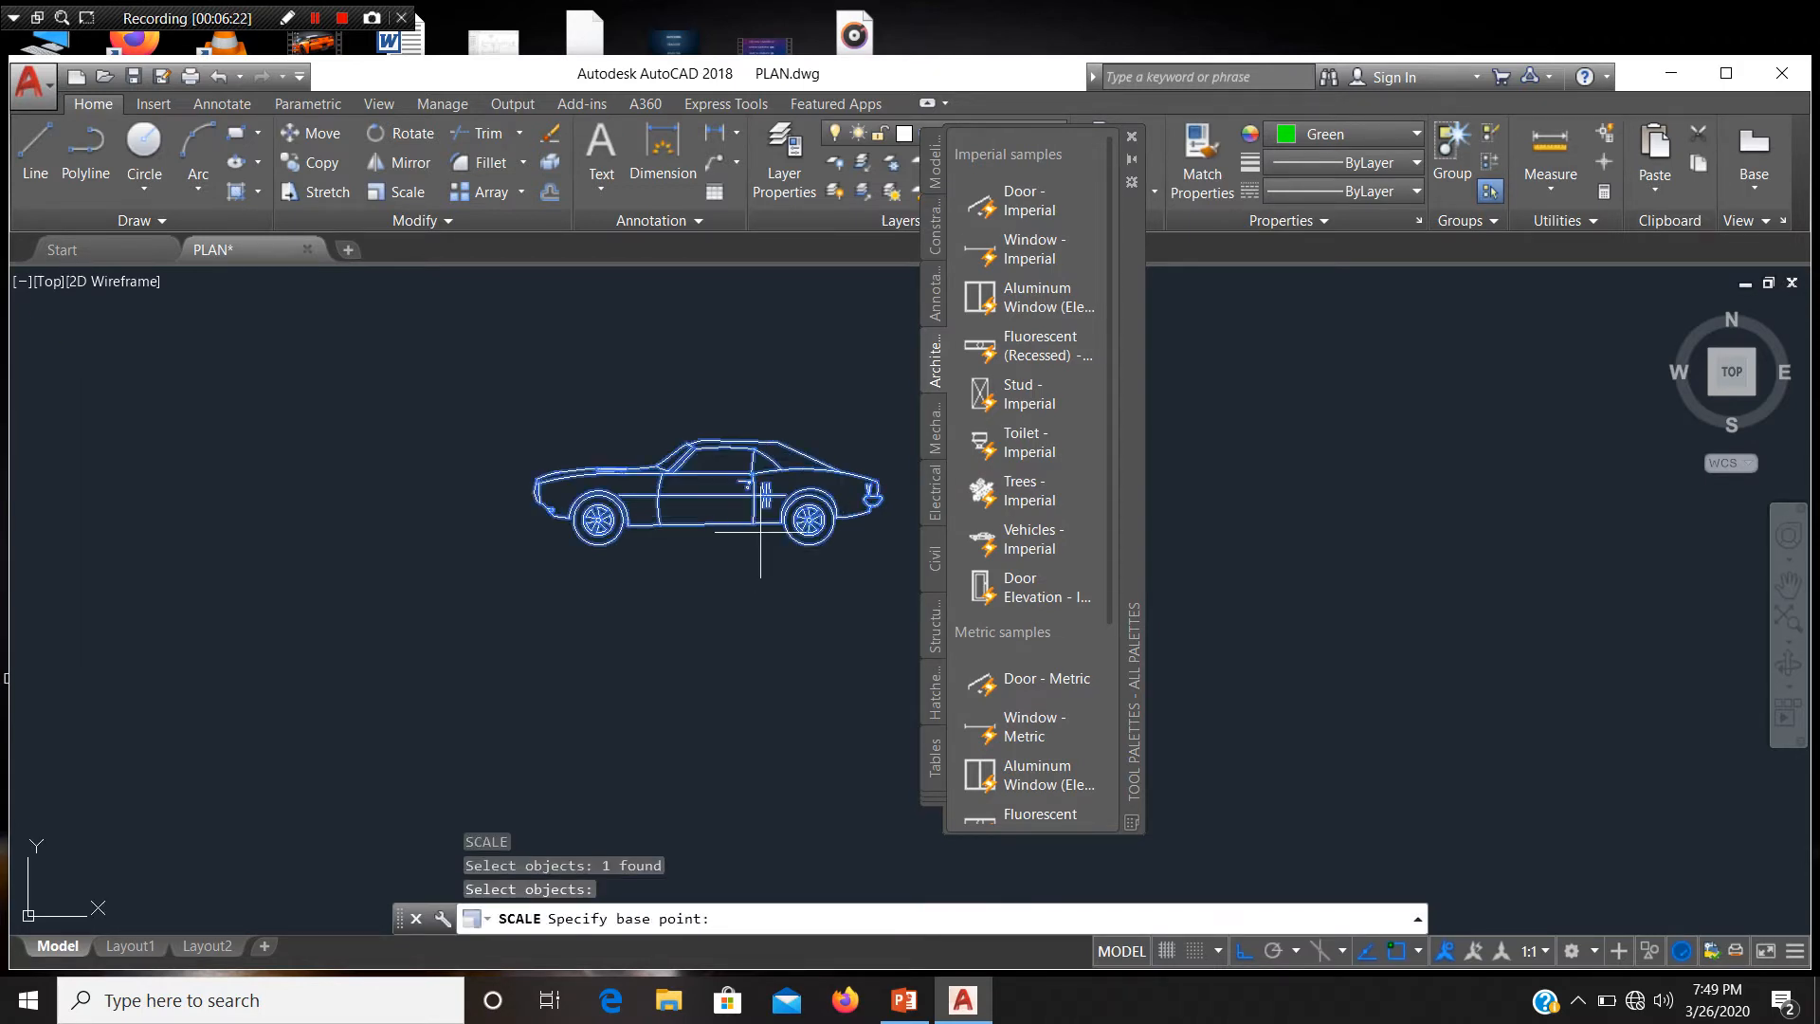
pyautogui.click(735, 519)
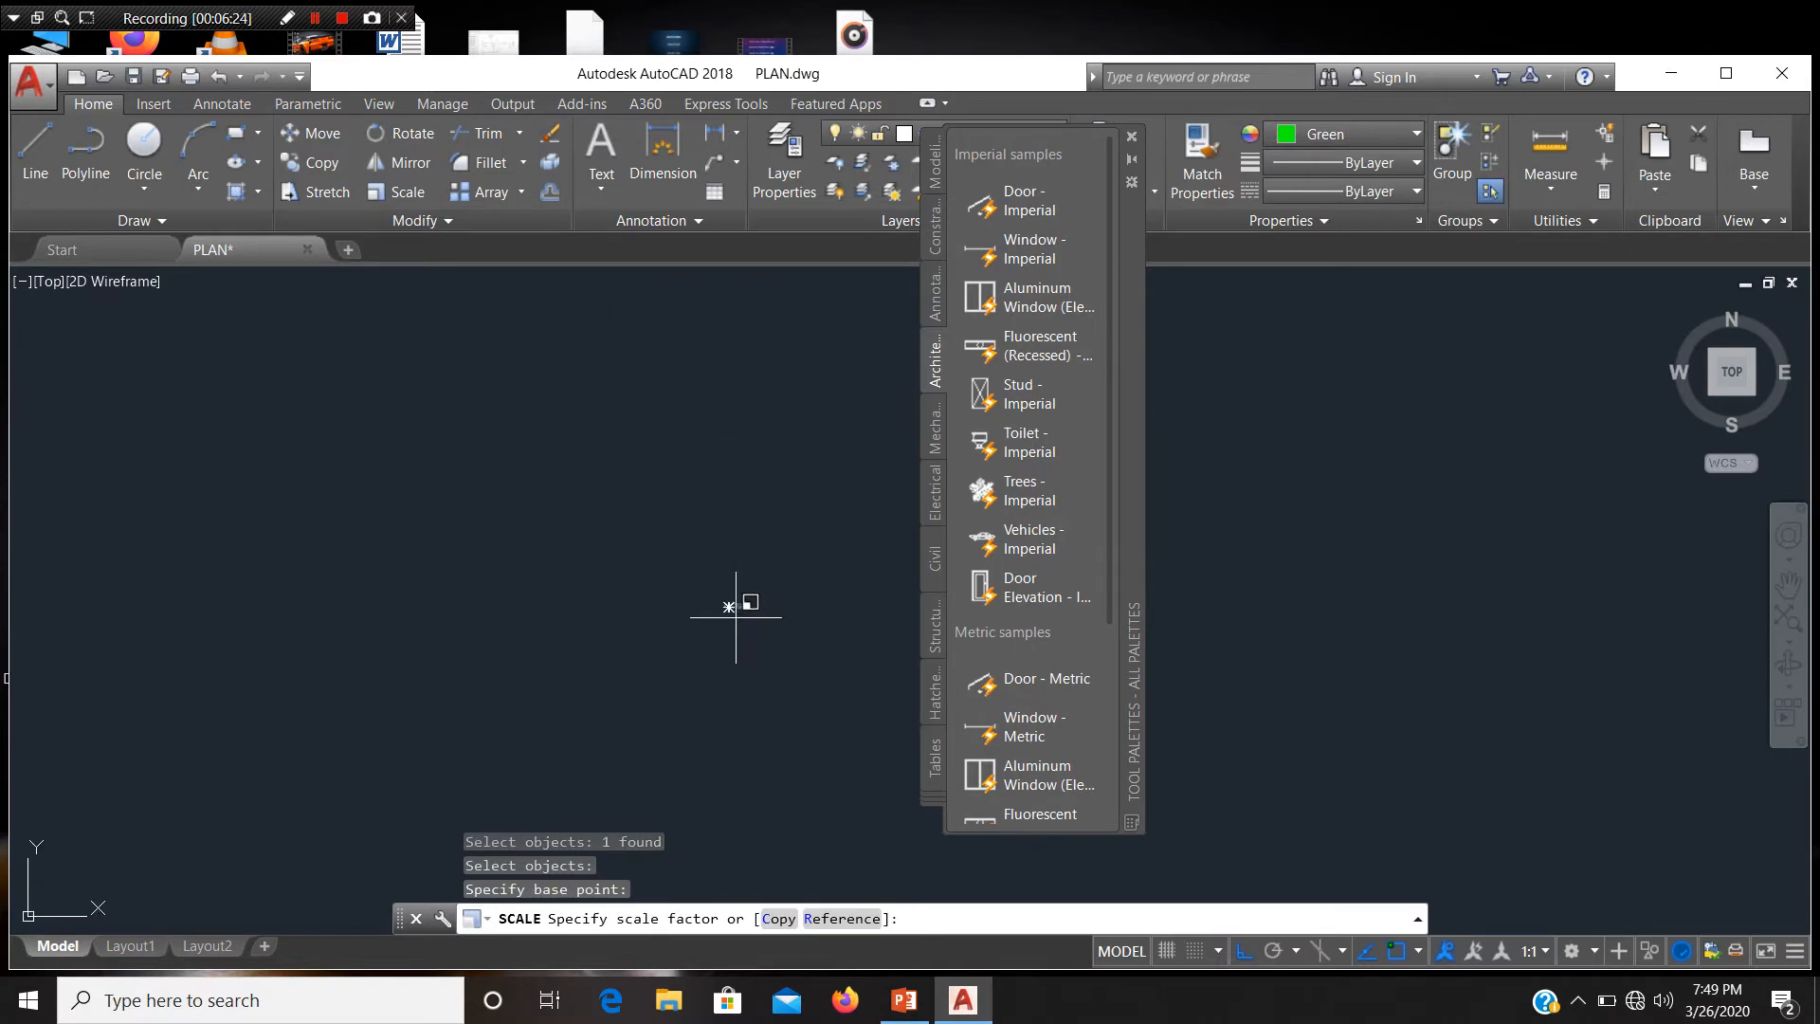
pyautogui.scroll(-3, 767, 626)
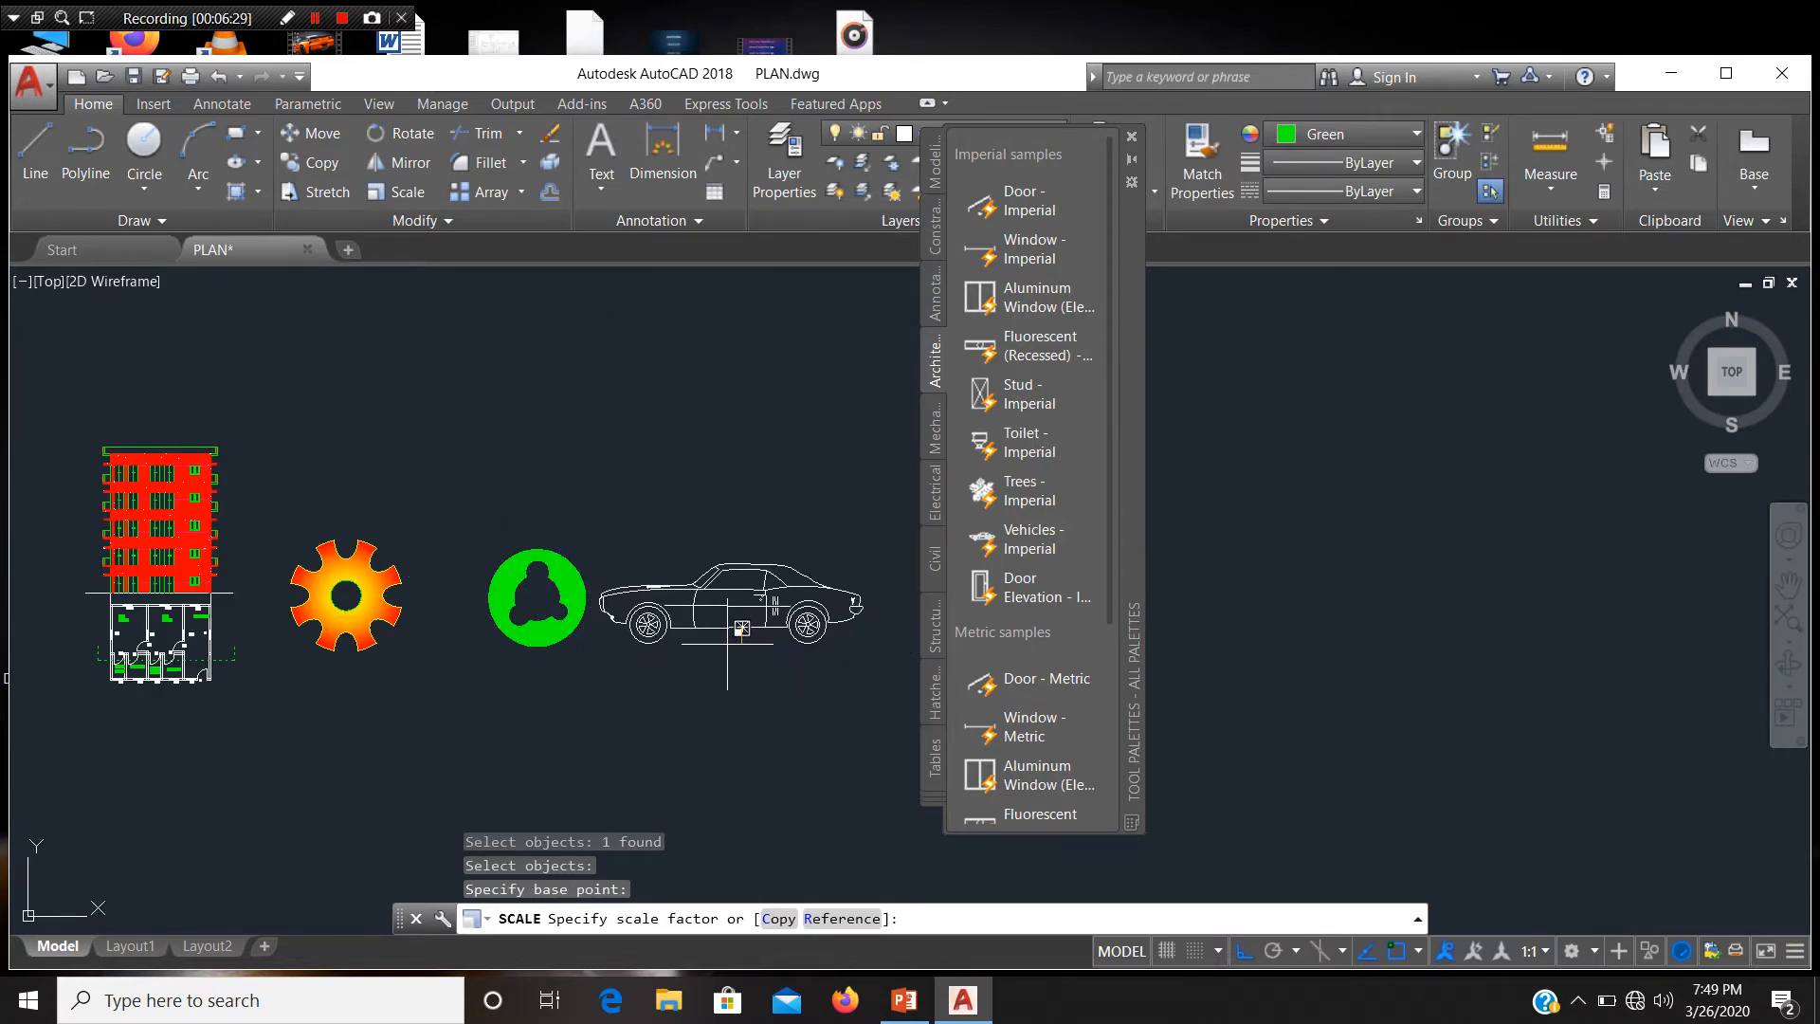
pyautogui.click(734, 641)
pyautogui.scroll(5, 734, 642)
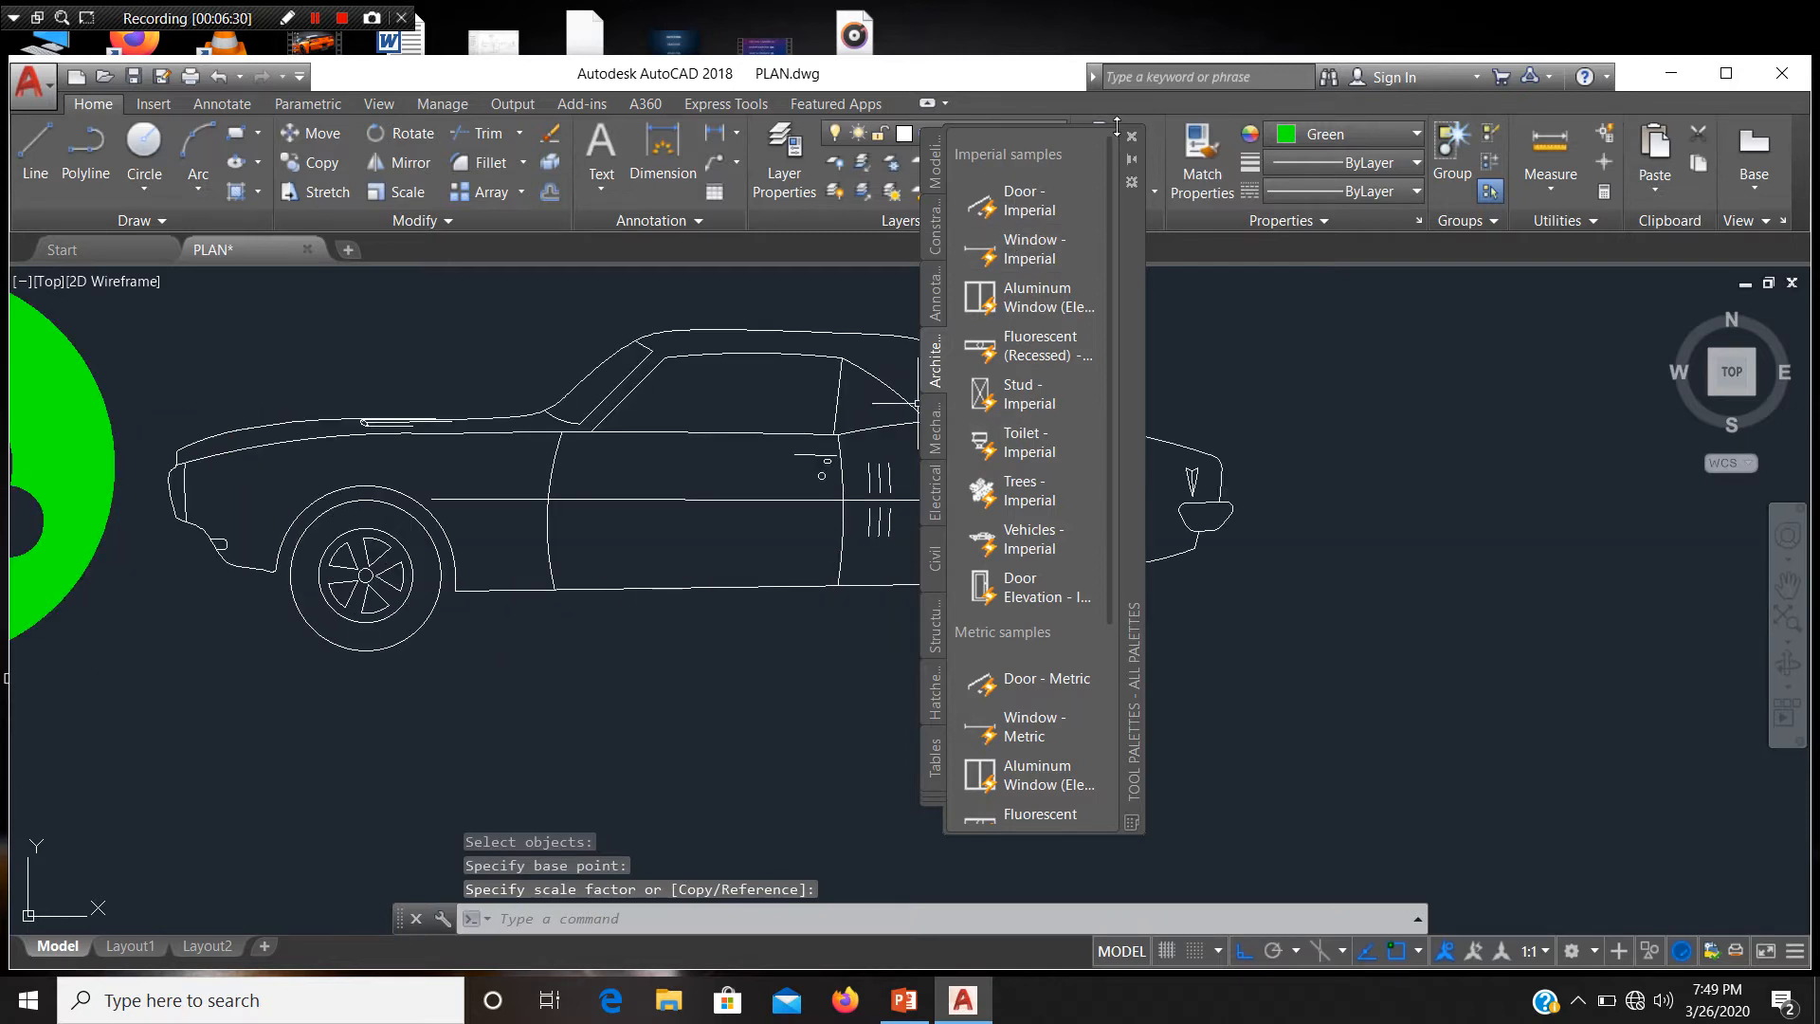
# Step: Fill the car's hood-and-roof strip, rear quarter panel and upper door with a GR_SPHER gradient from red to magenta
pyautogui.moveTo(647, 783); pyautogui.dragTo(737, 778, button='middle')
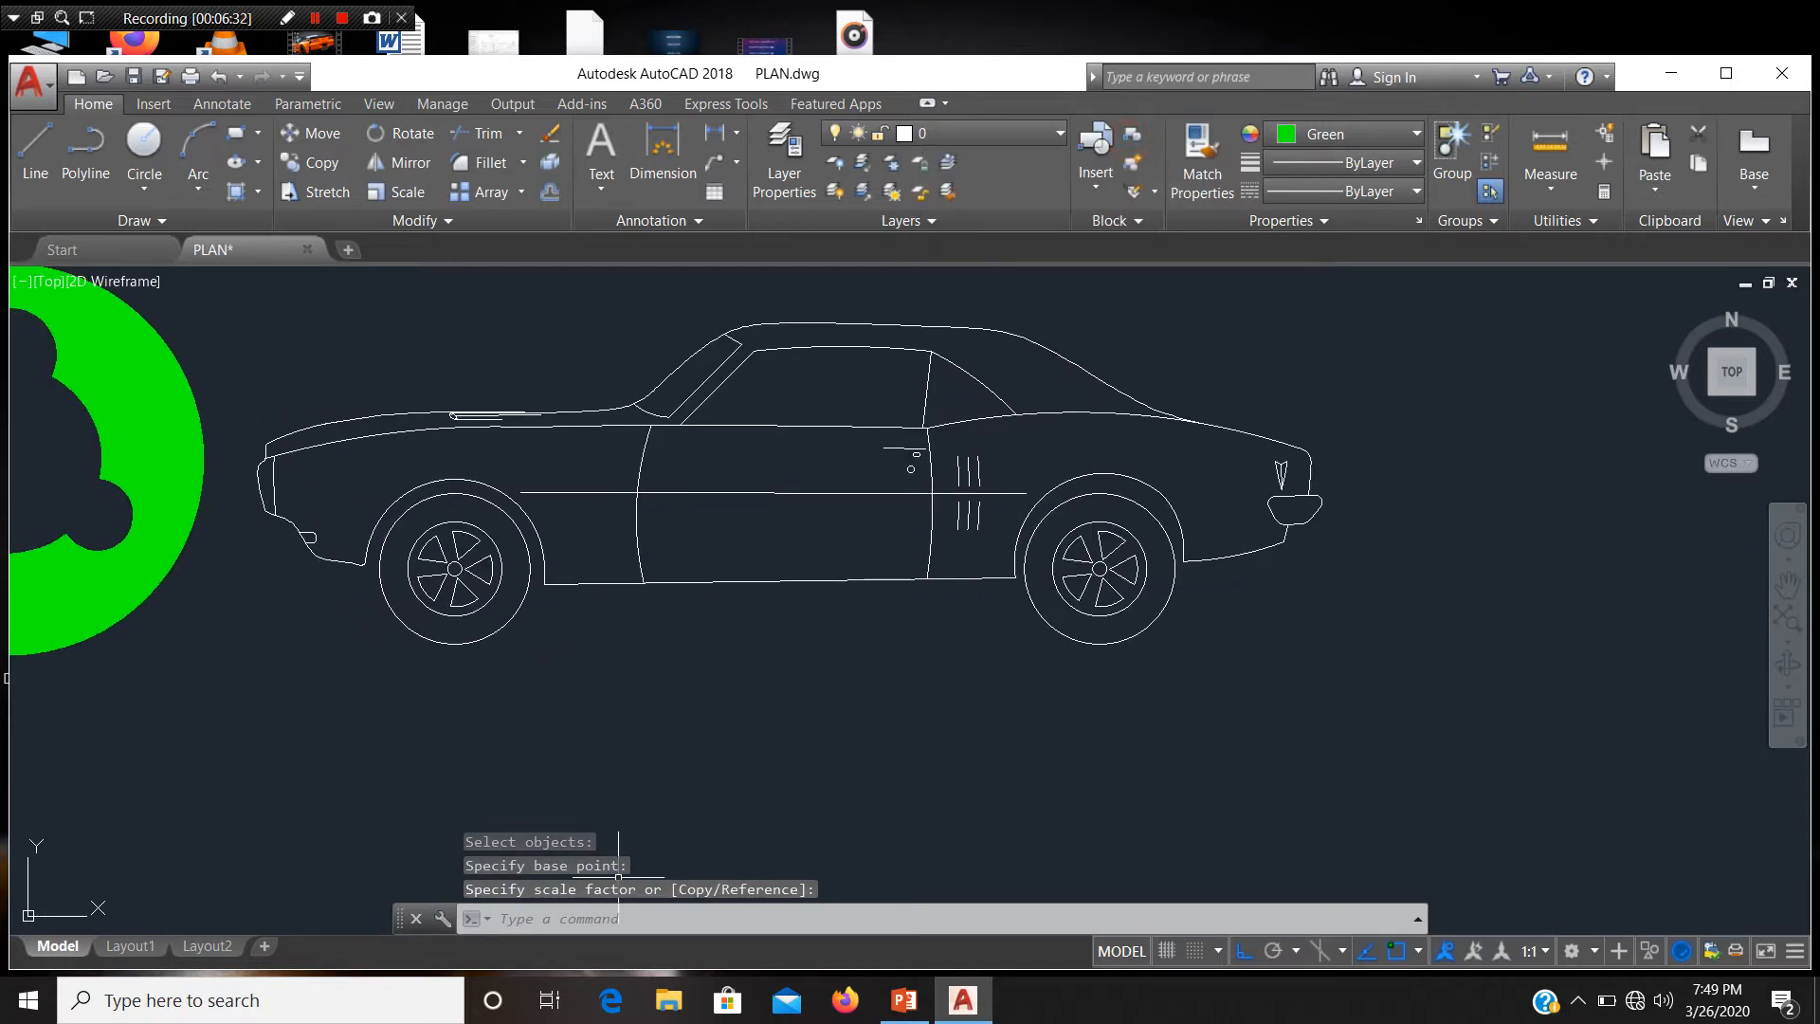
pyautogui.write('GRa')
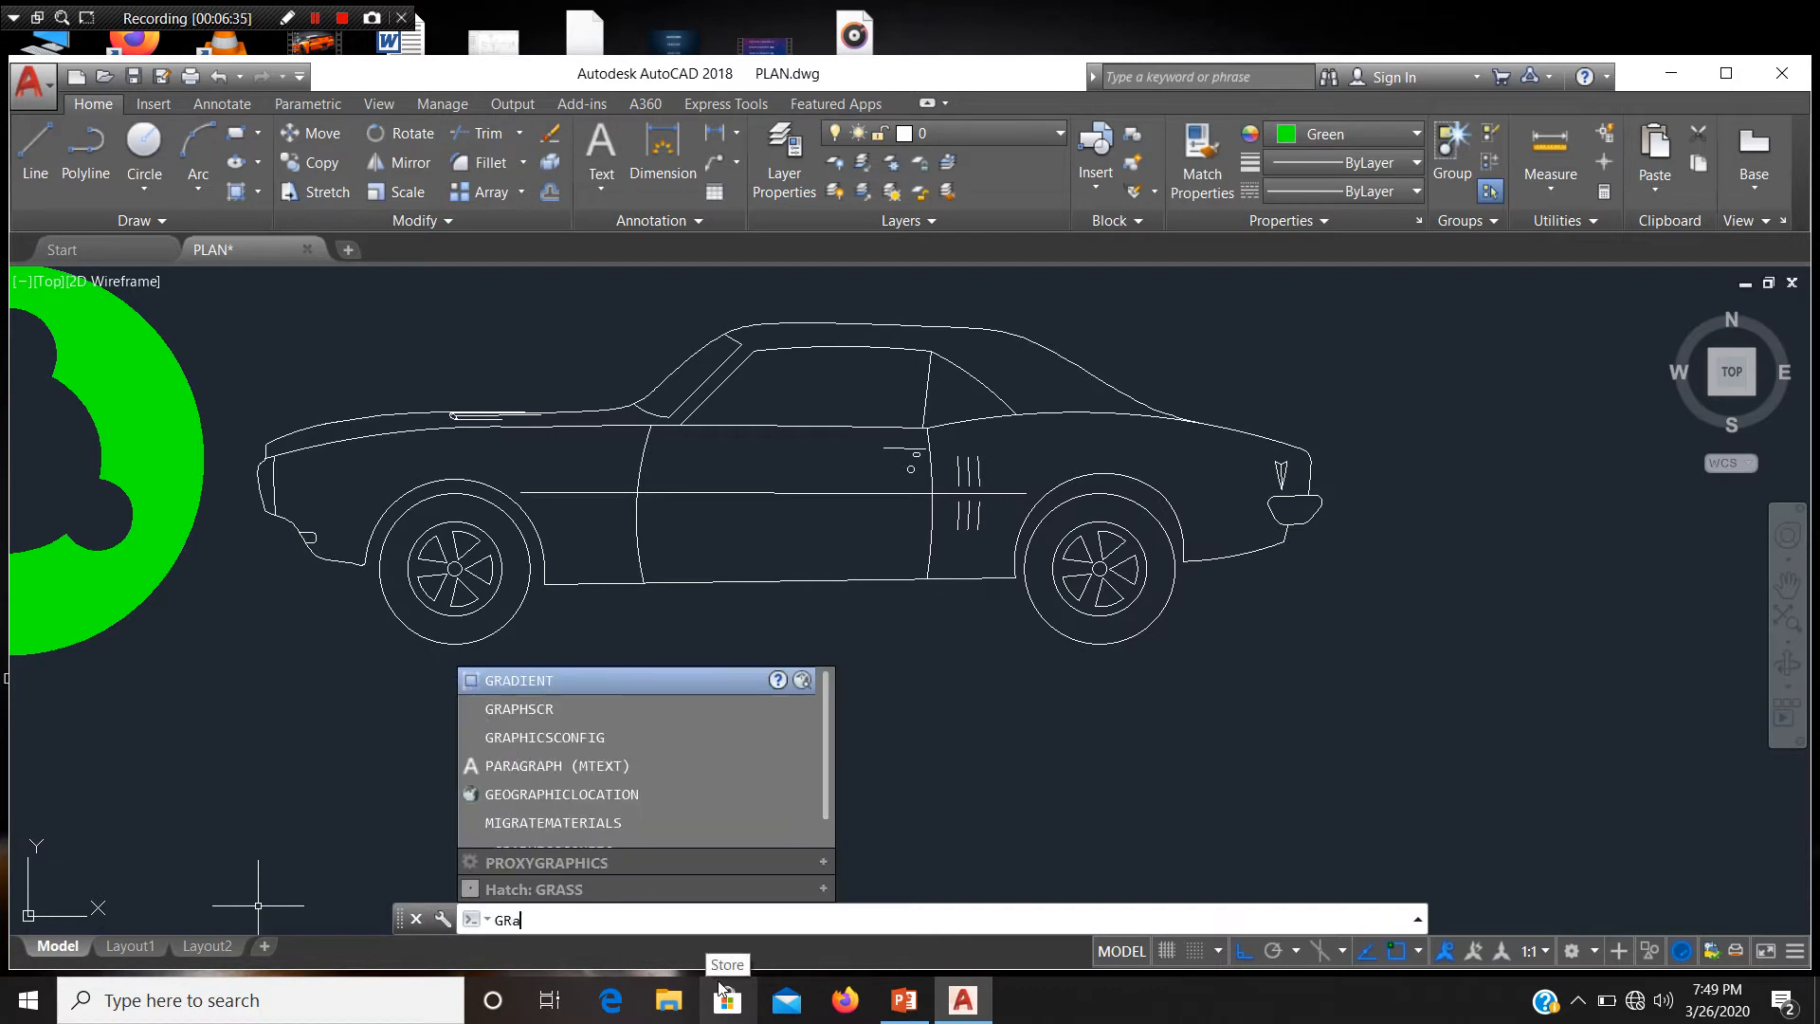
pyautogui.press('Return')
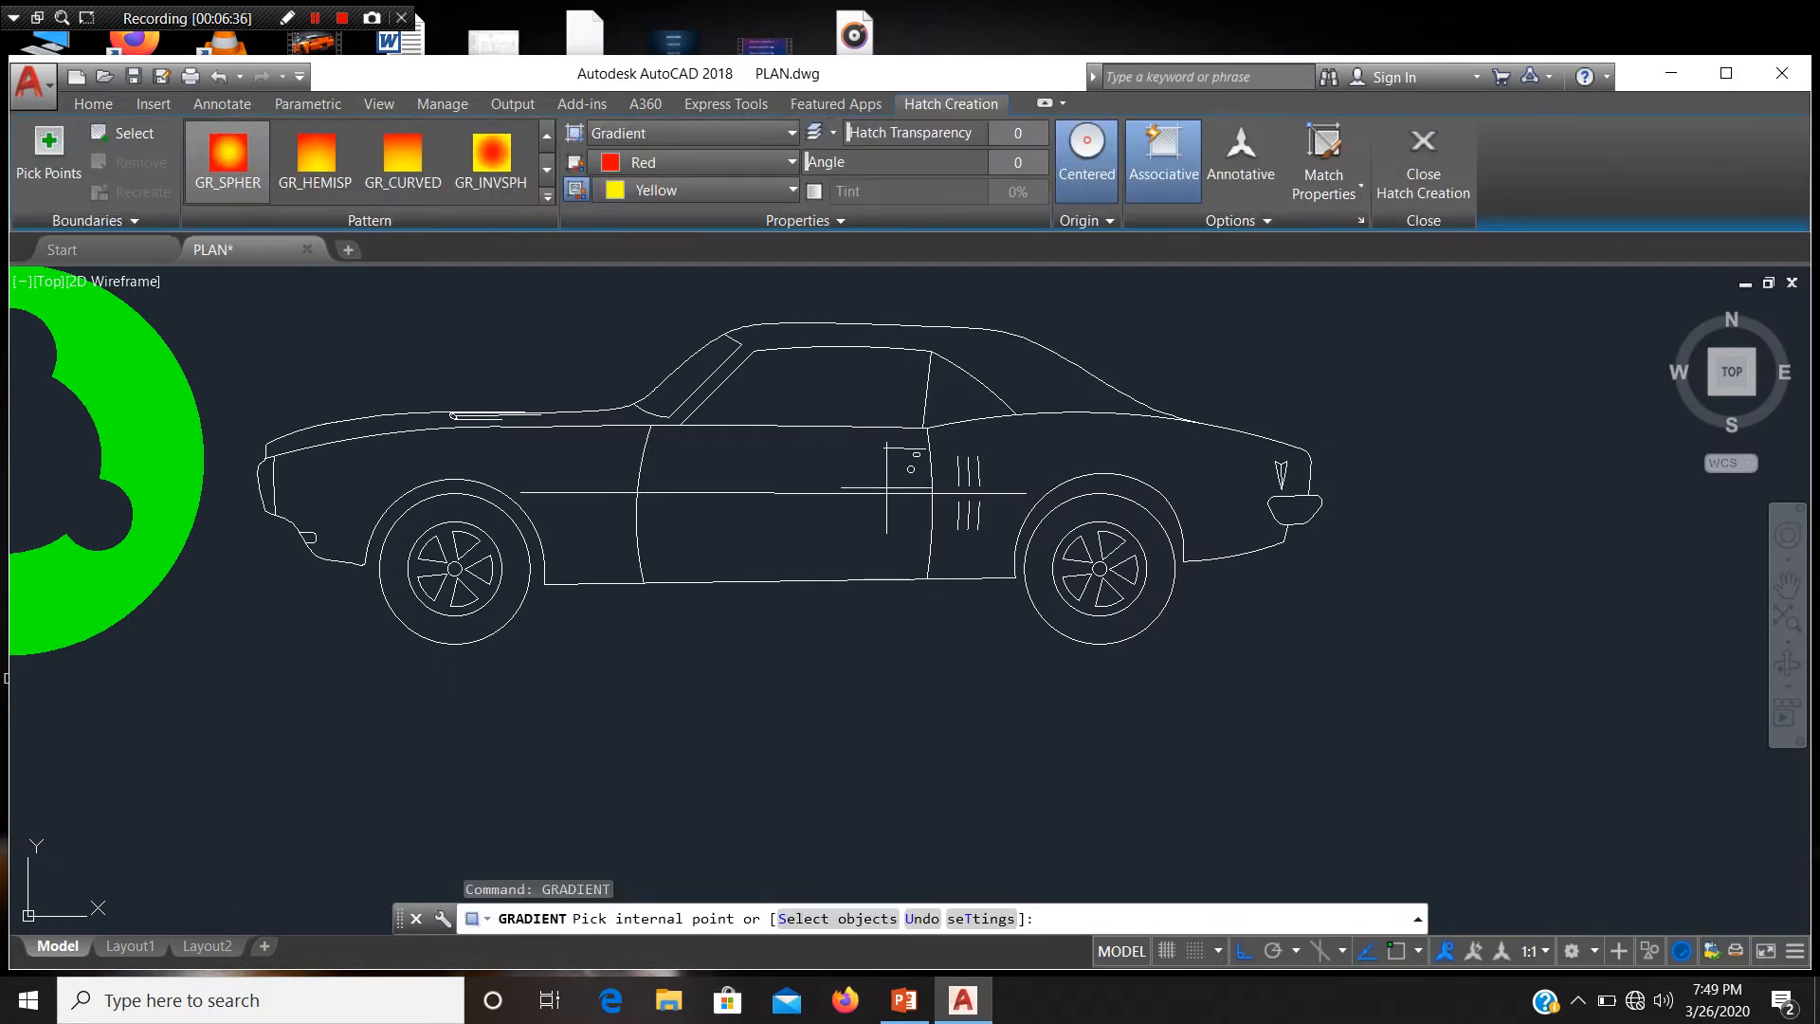
pyautogui.click(718, 191)
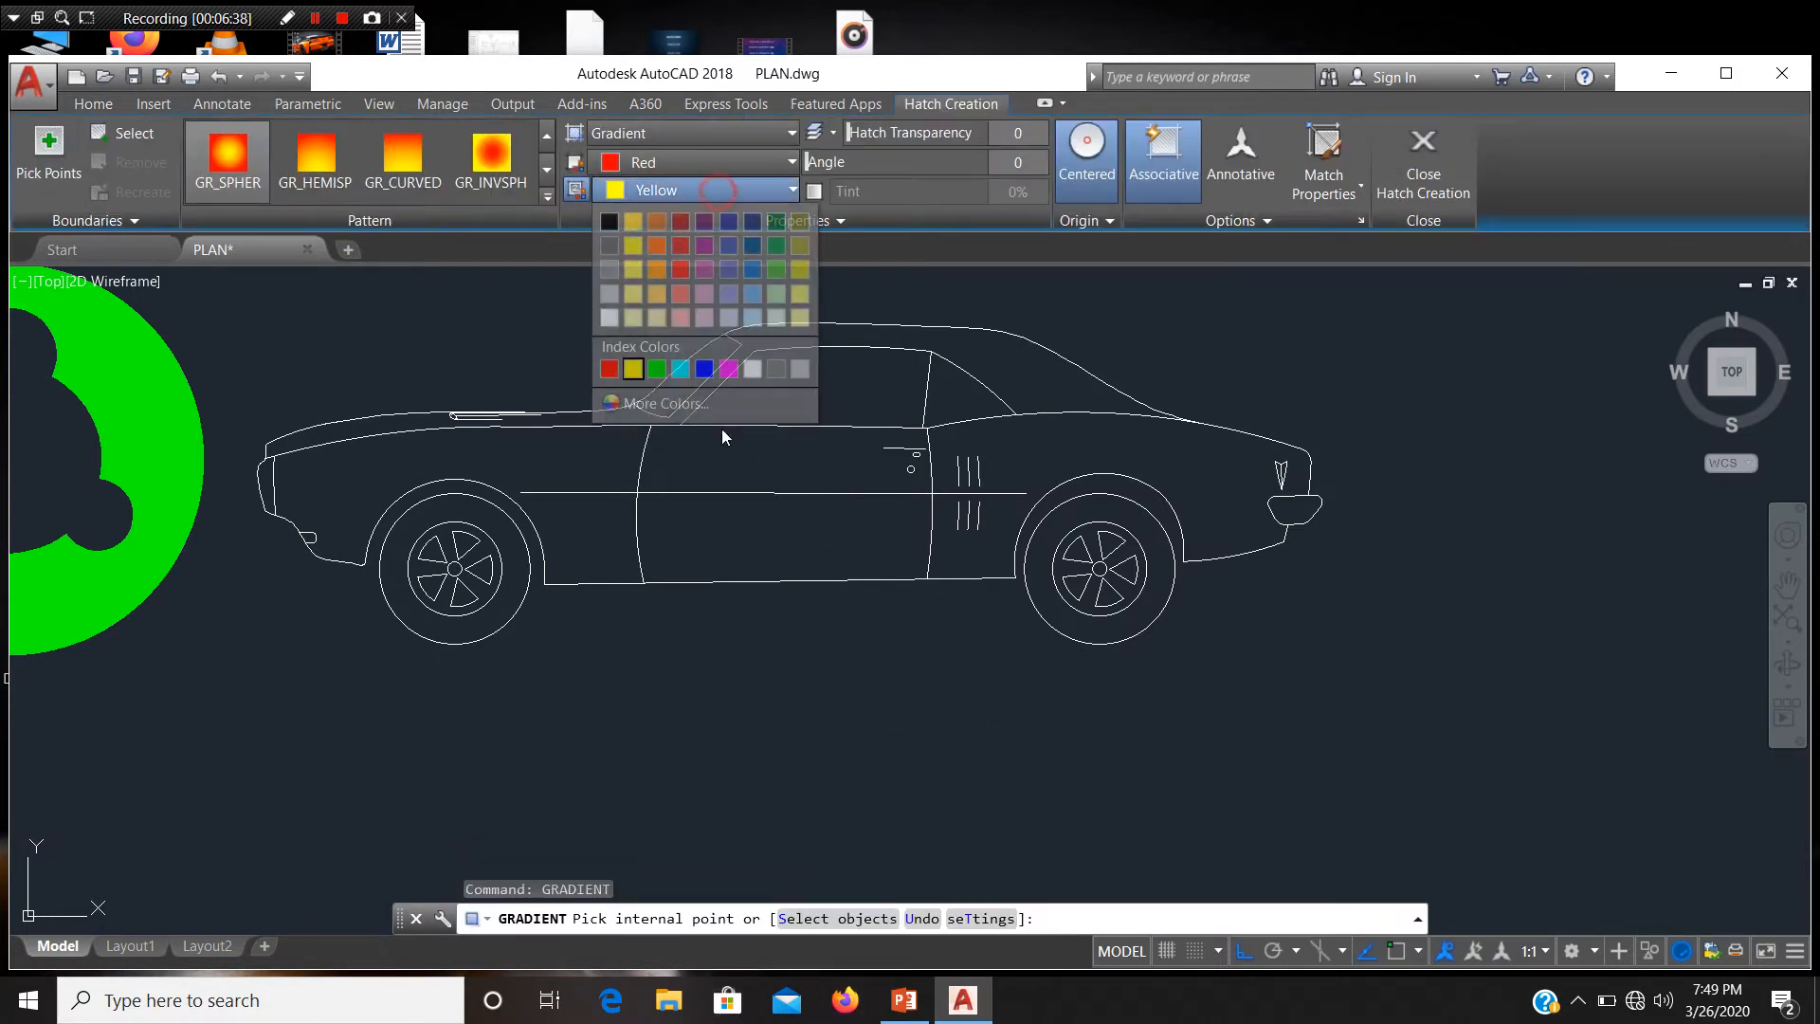
pyautogui.click(727, 369)
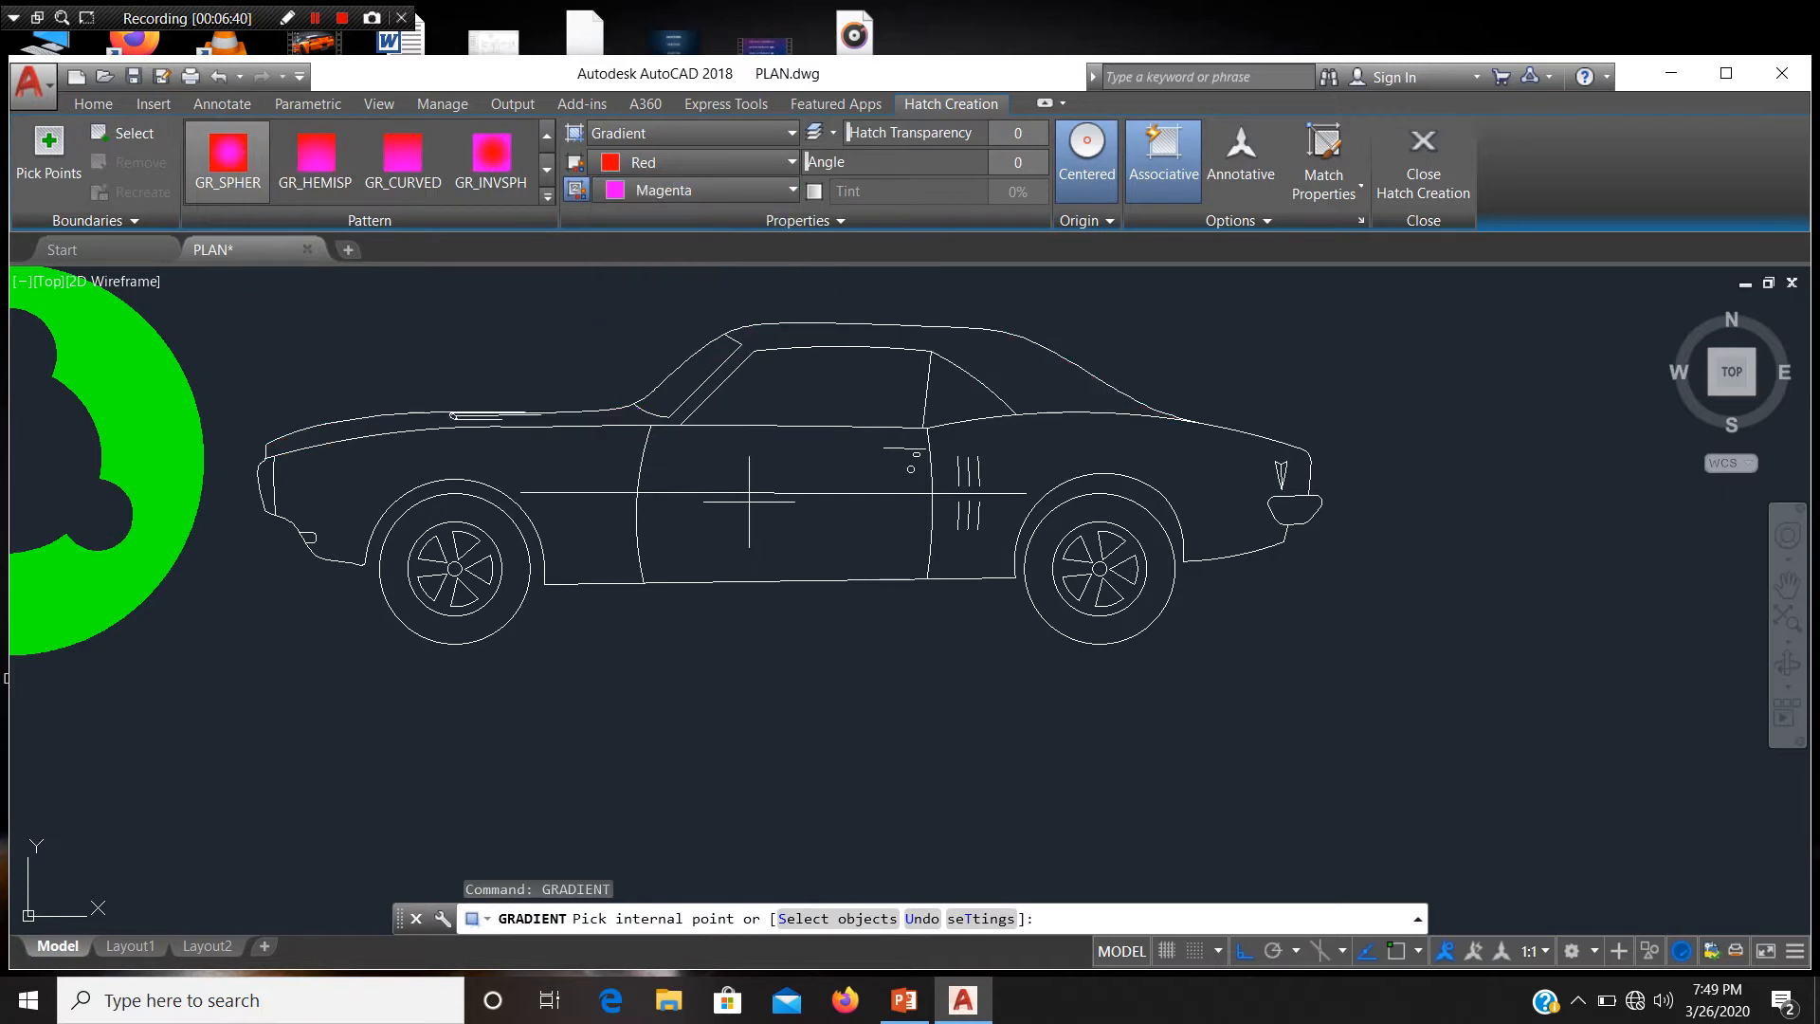
pyautogui.click(810, 337)
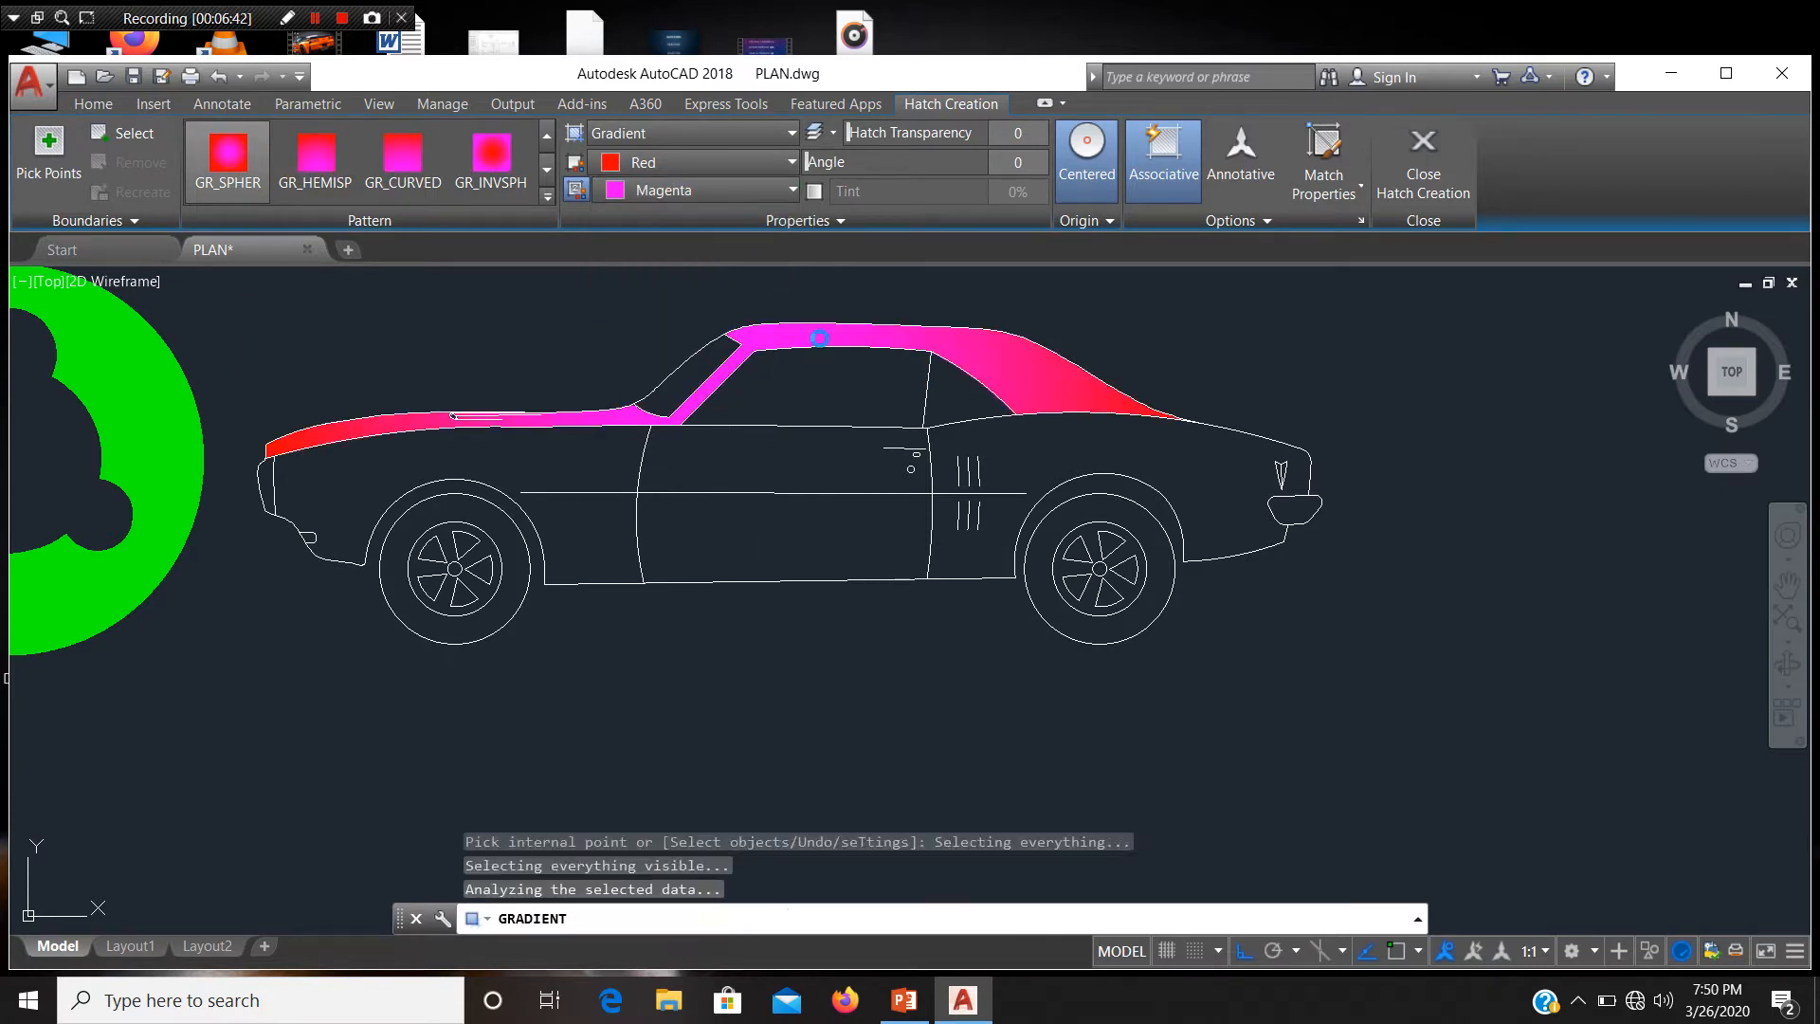
pyautogui.click(1028, 467)
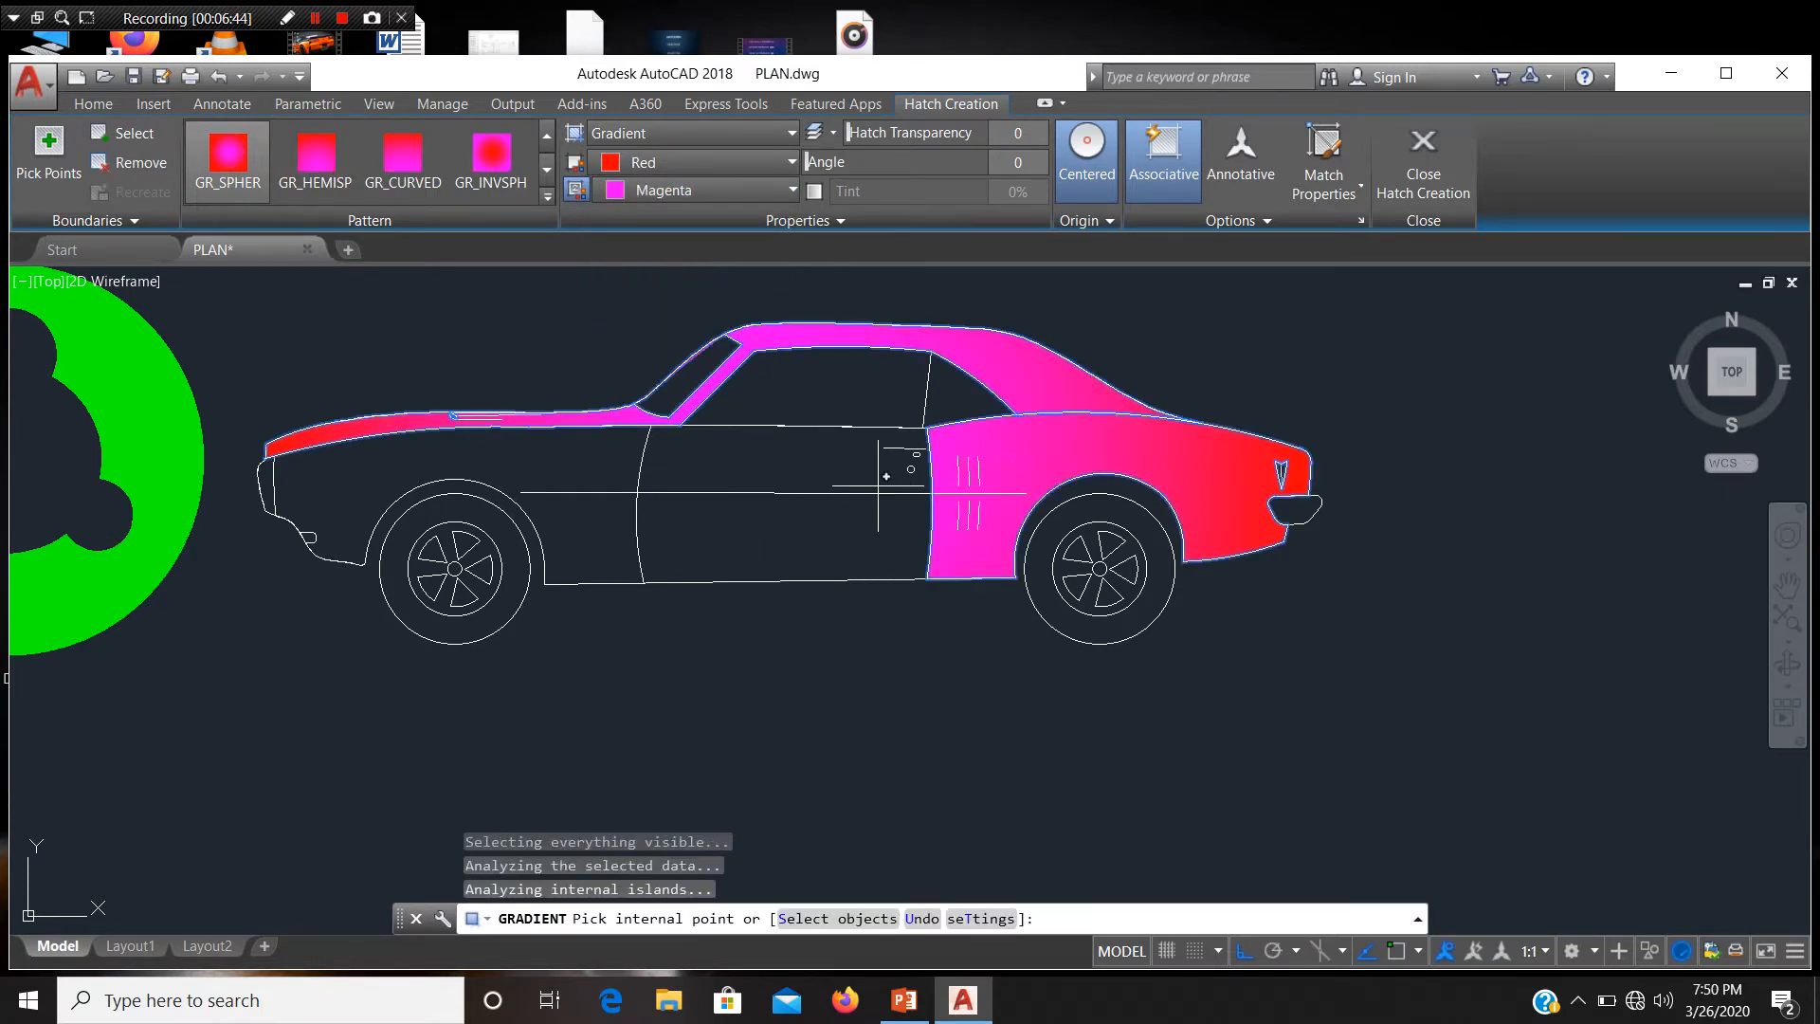
pyautogui.click(834, 478)
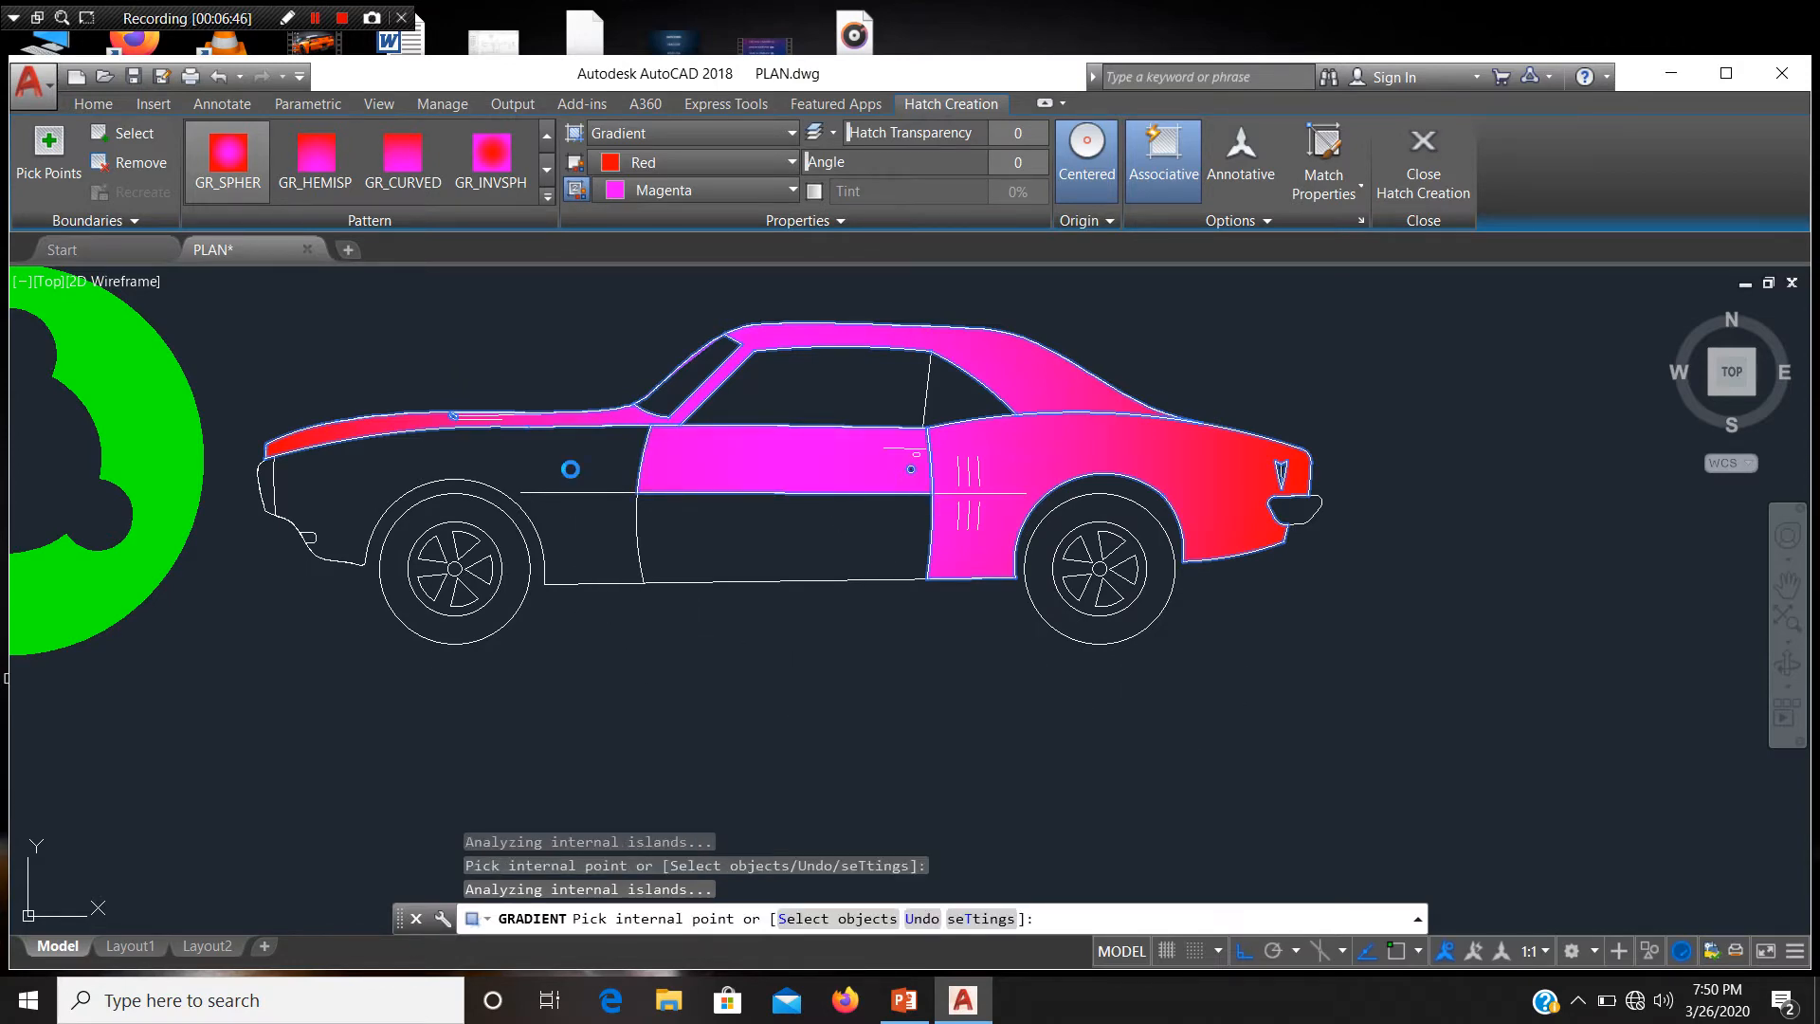
# Step: Try to fill the front fender with the red-to-magenta gradient from two different internal points
pyautogui.click(570, 469)
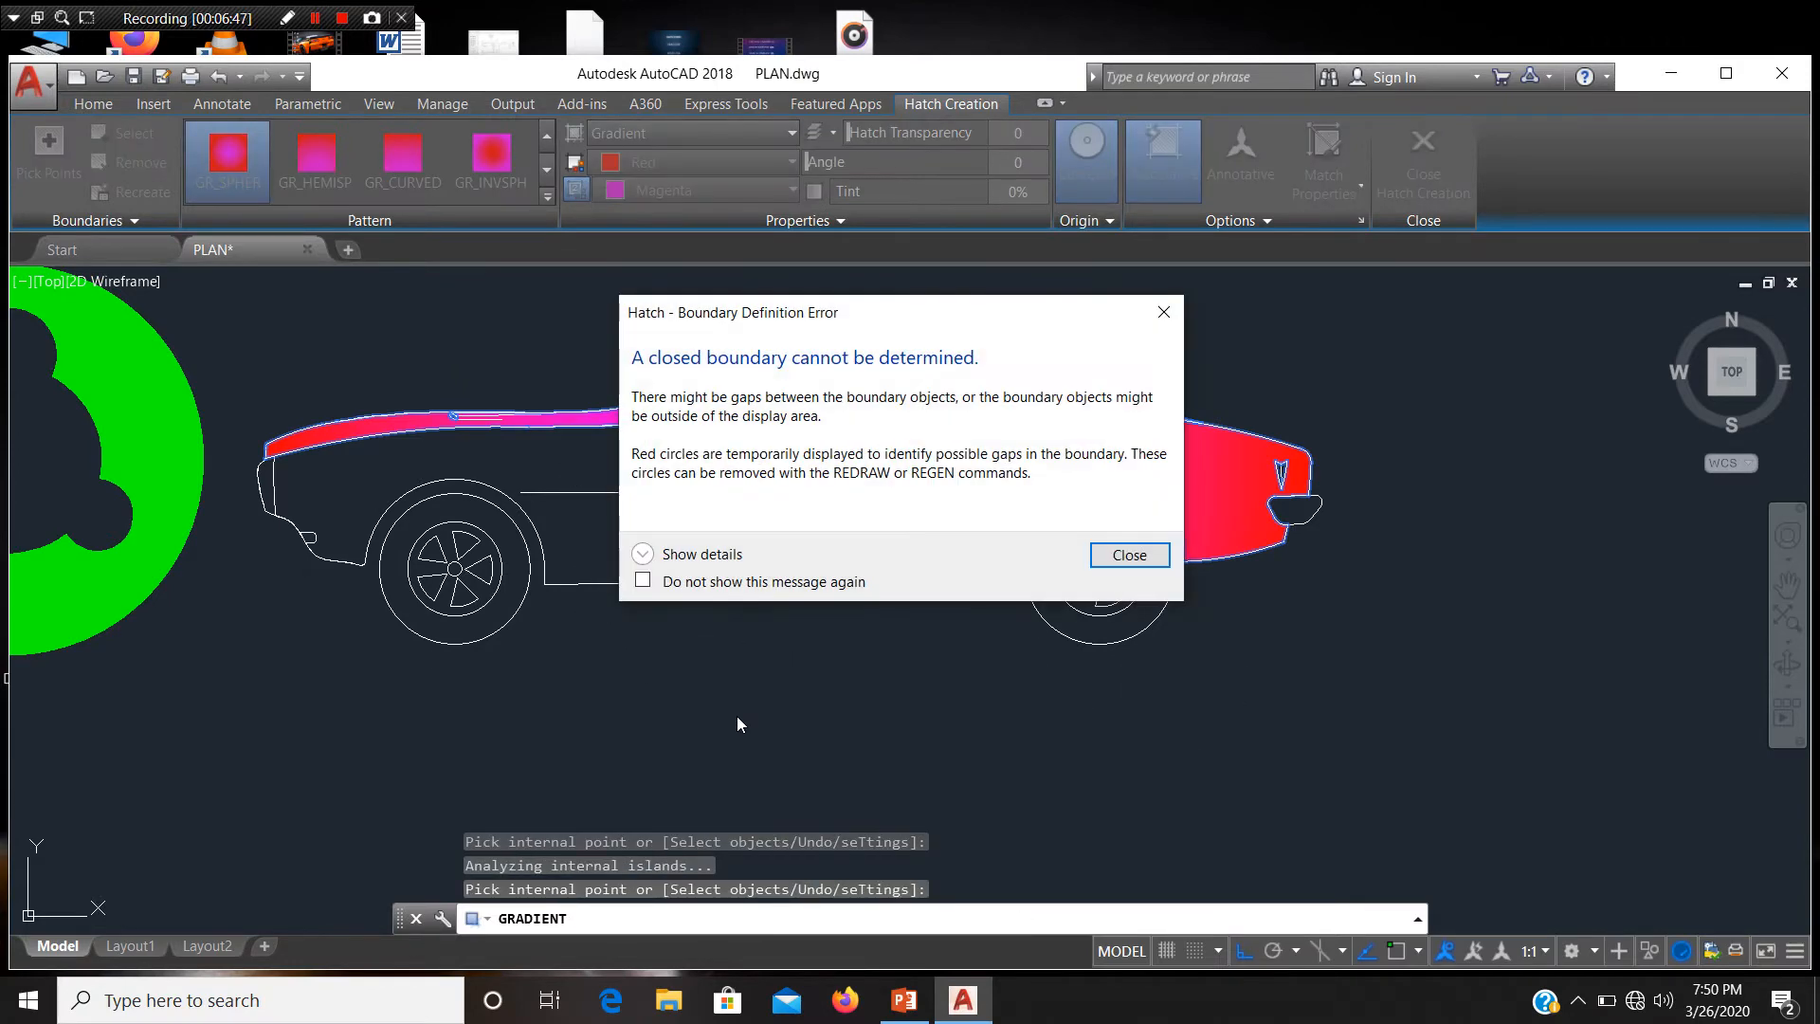
pyautogui.click(1127, 555)
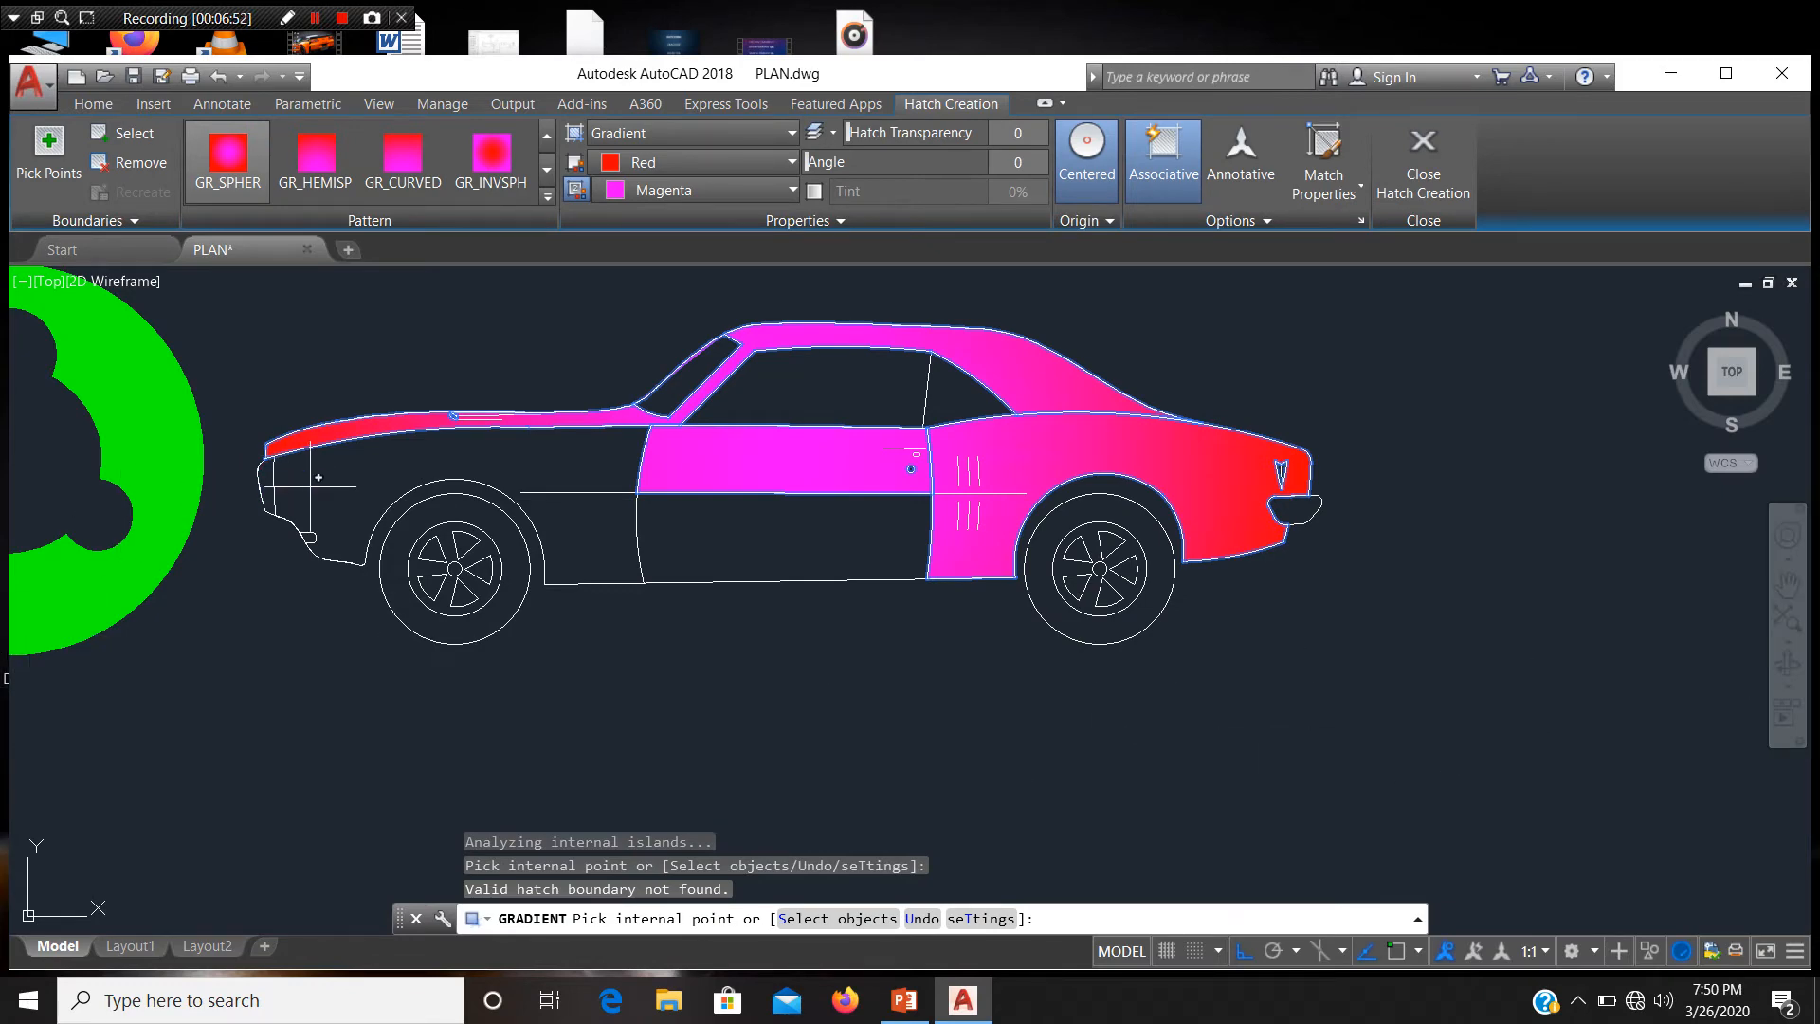
pyautogui.click(337, 470)
pyautogui.click(1097, 555)
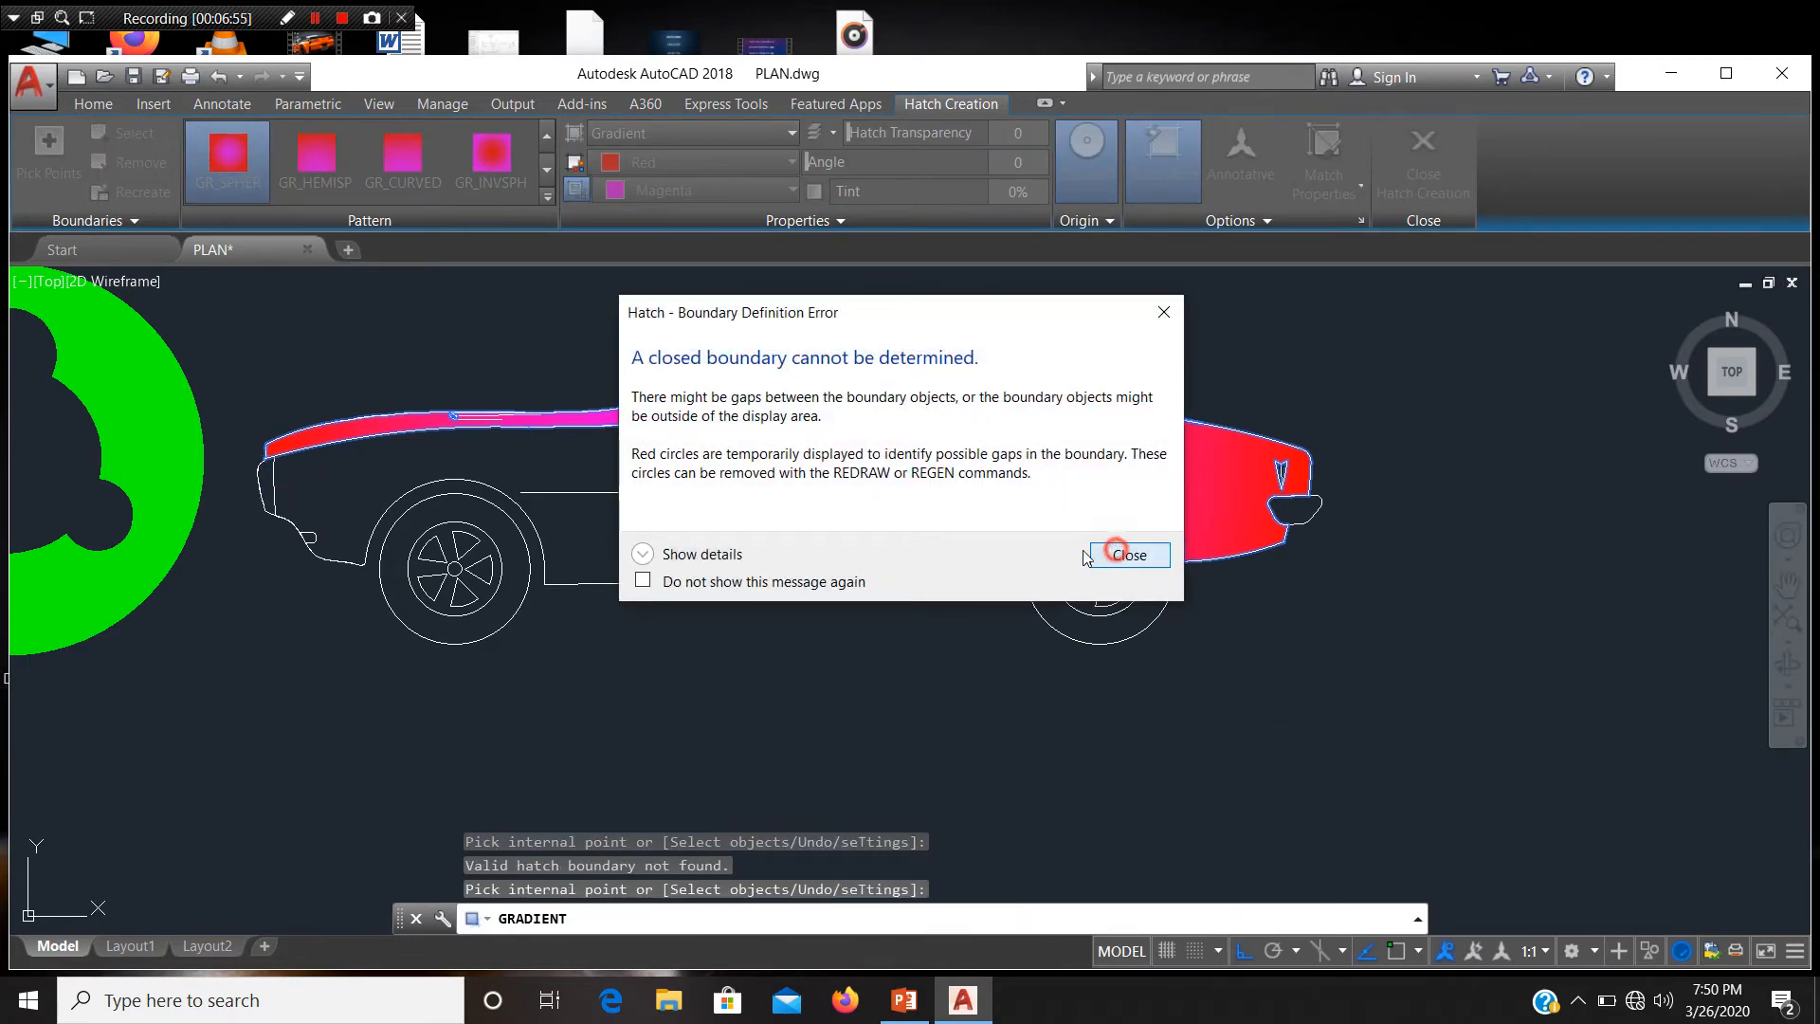
# Step: Fill the lower door with the same red-to-magenta gradient and finish the fill
pyautogui.click(755, 549)
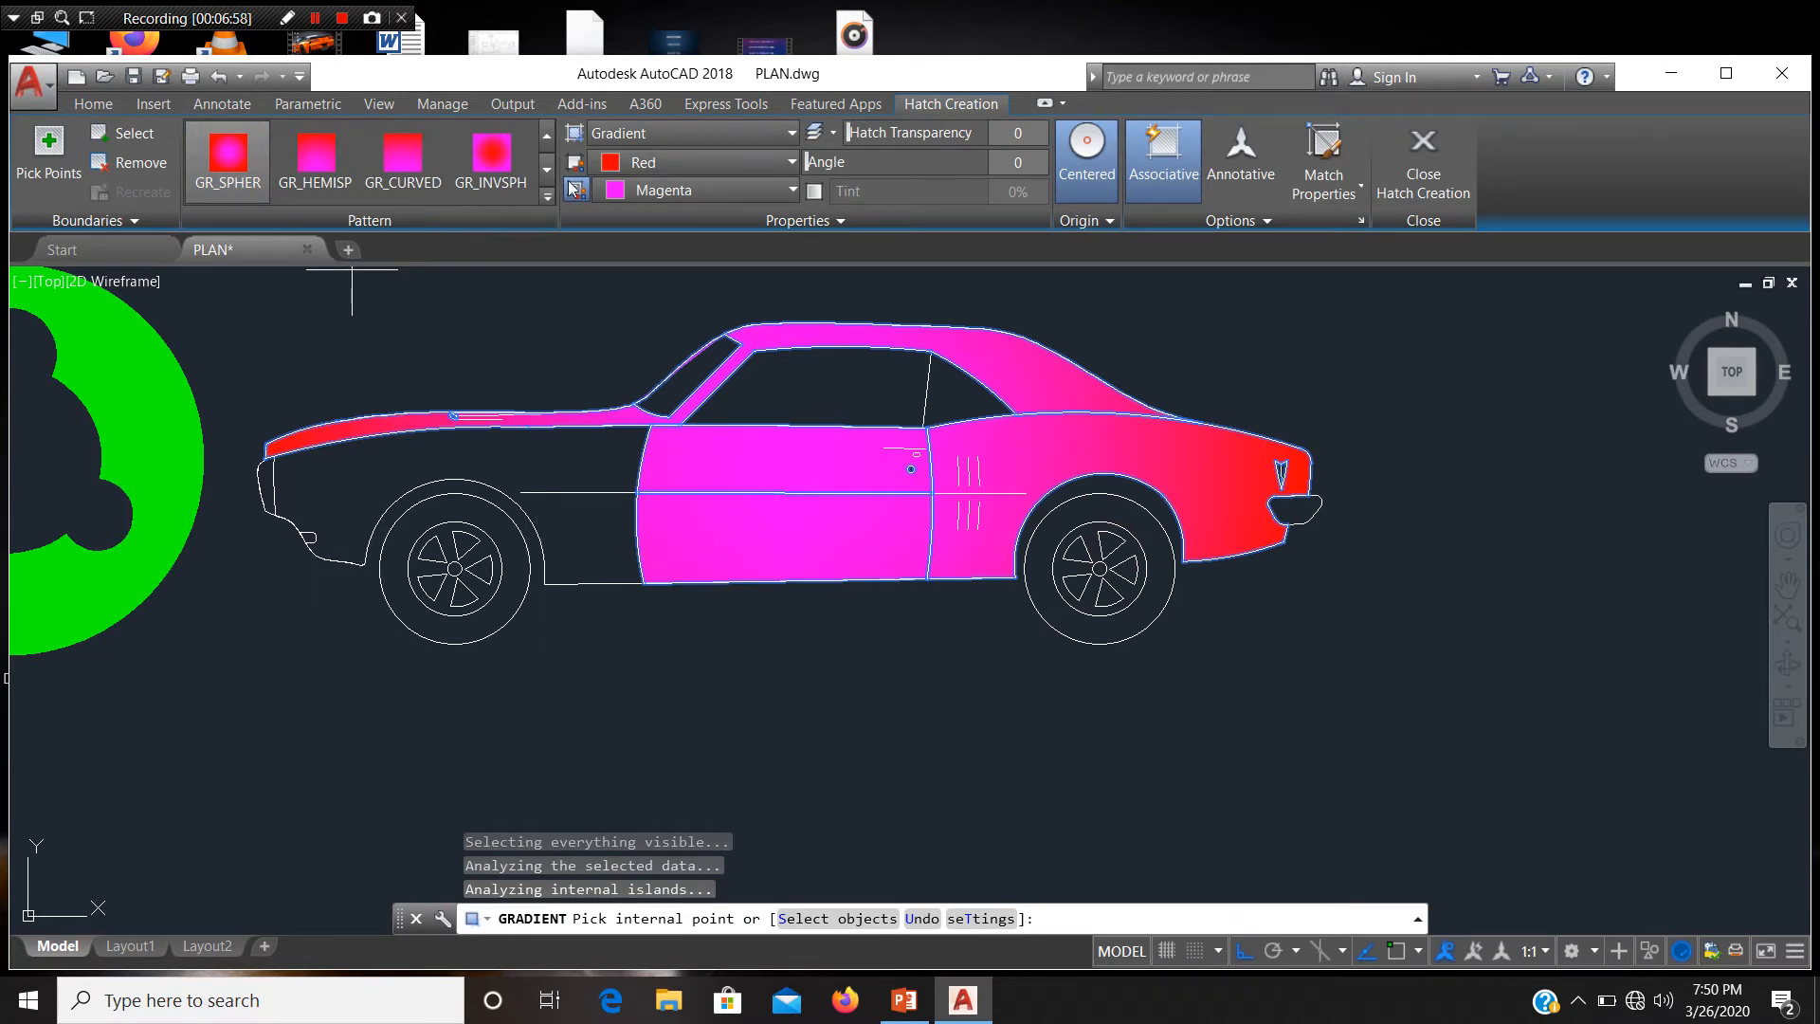
pyautogui.click(1417, 161)
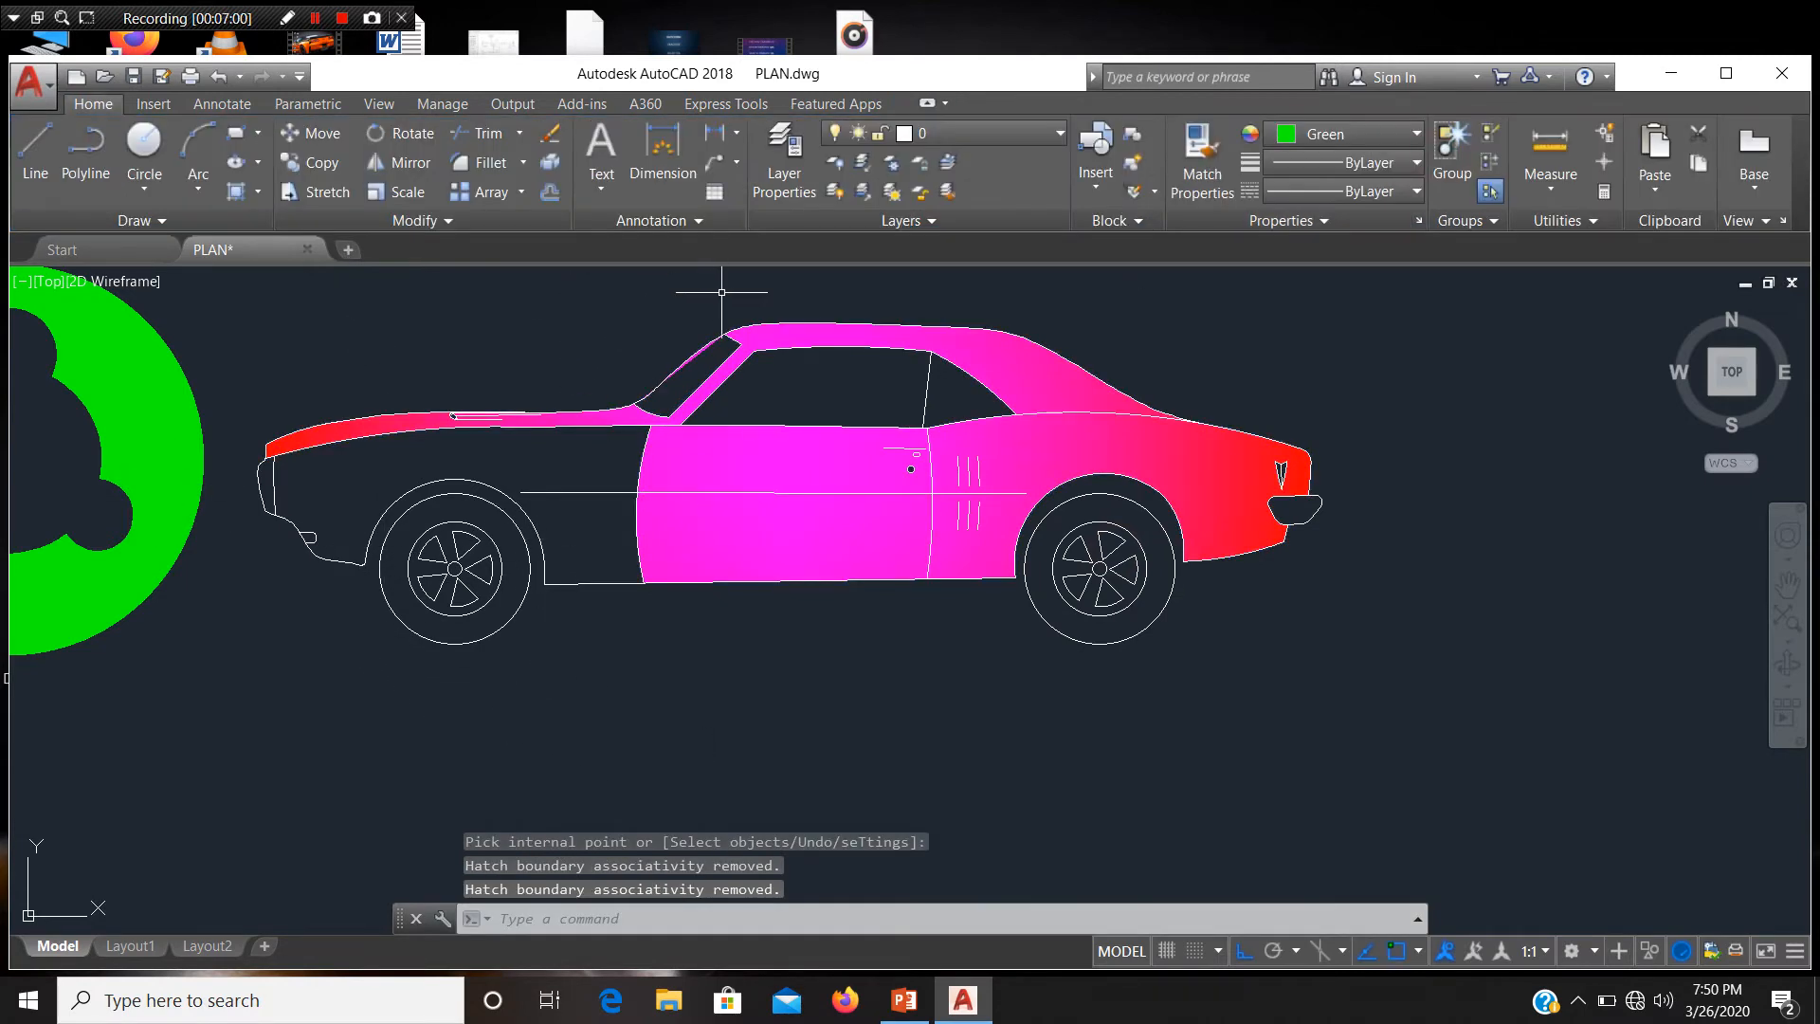
# Step: Start a SOLID hatch in red and fill the narrow front-end piece at the car's nose
pyautogui.write('hat')
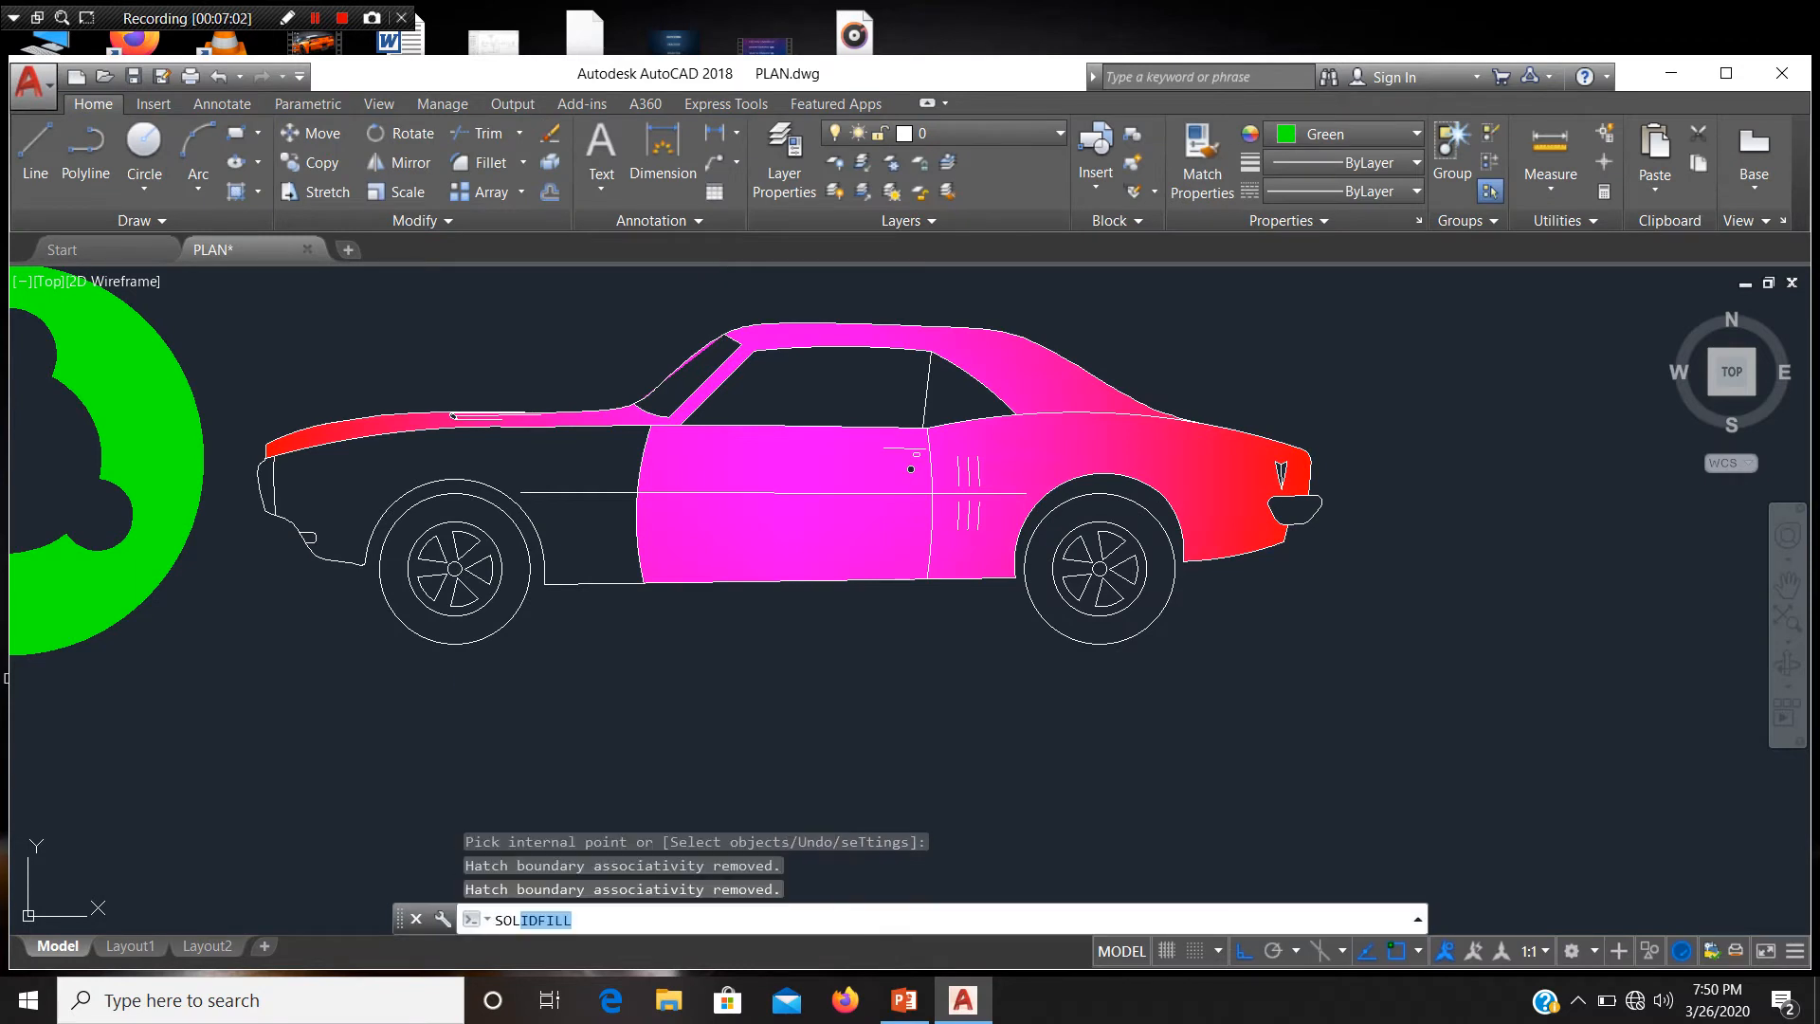
pyautogui.press('Return')
pyautogui.click(663, 163)
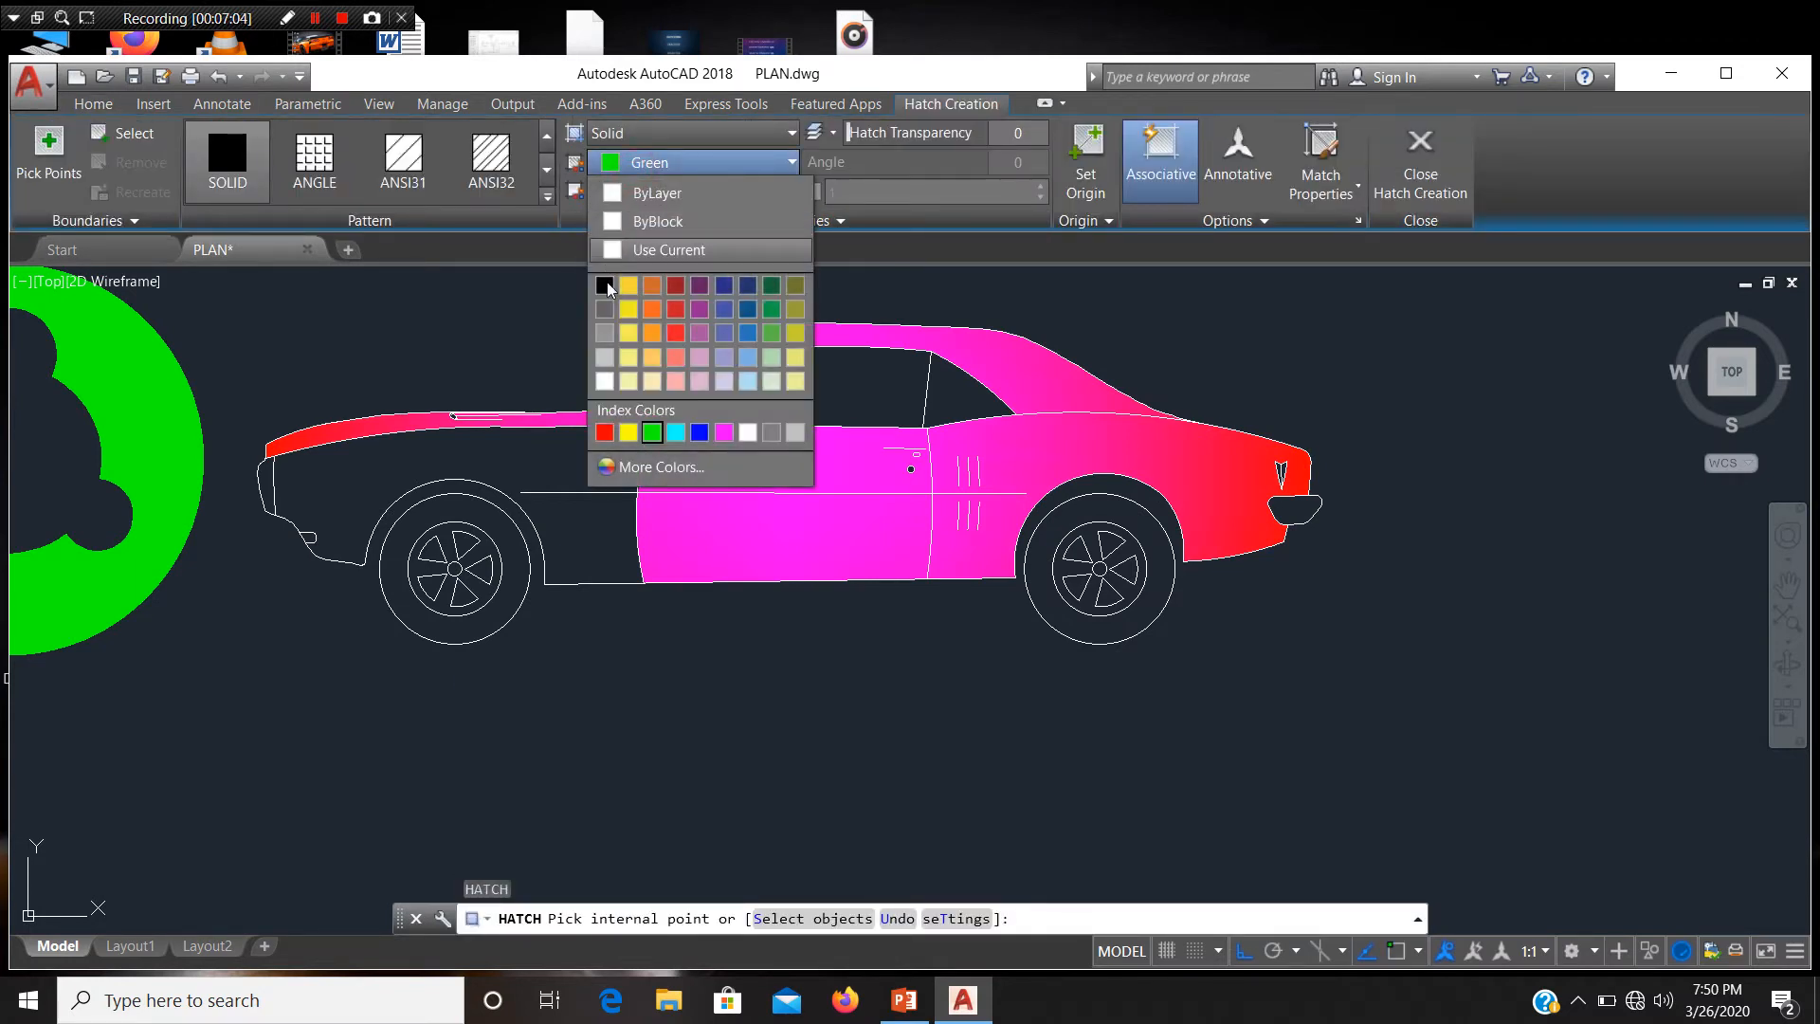
pyautogui.click(604, 433)
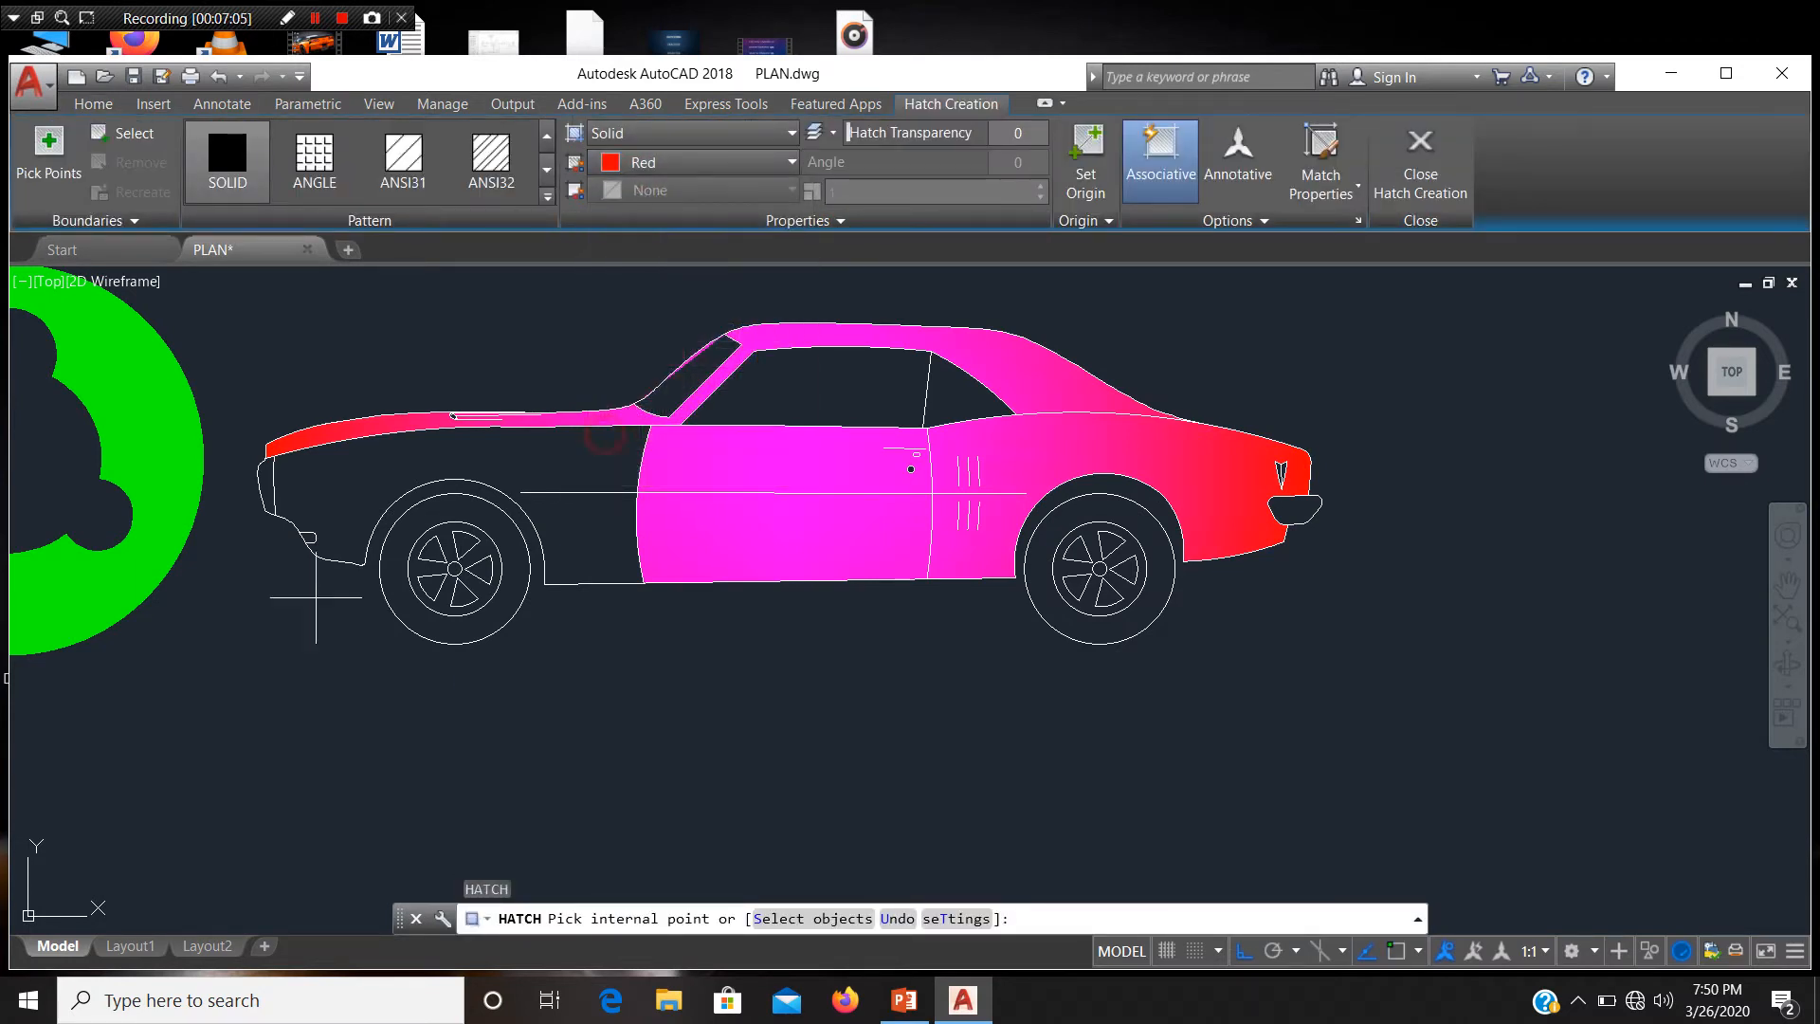
pyautogui.click(267, 494)
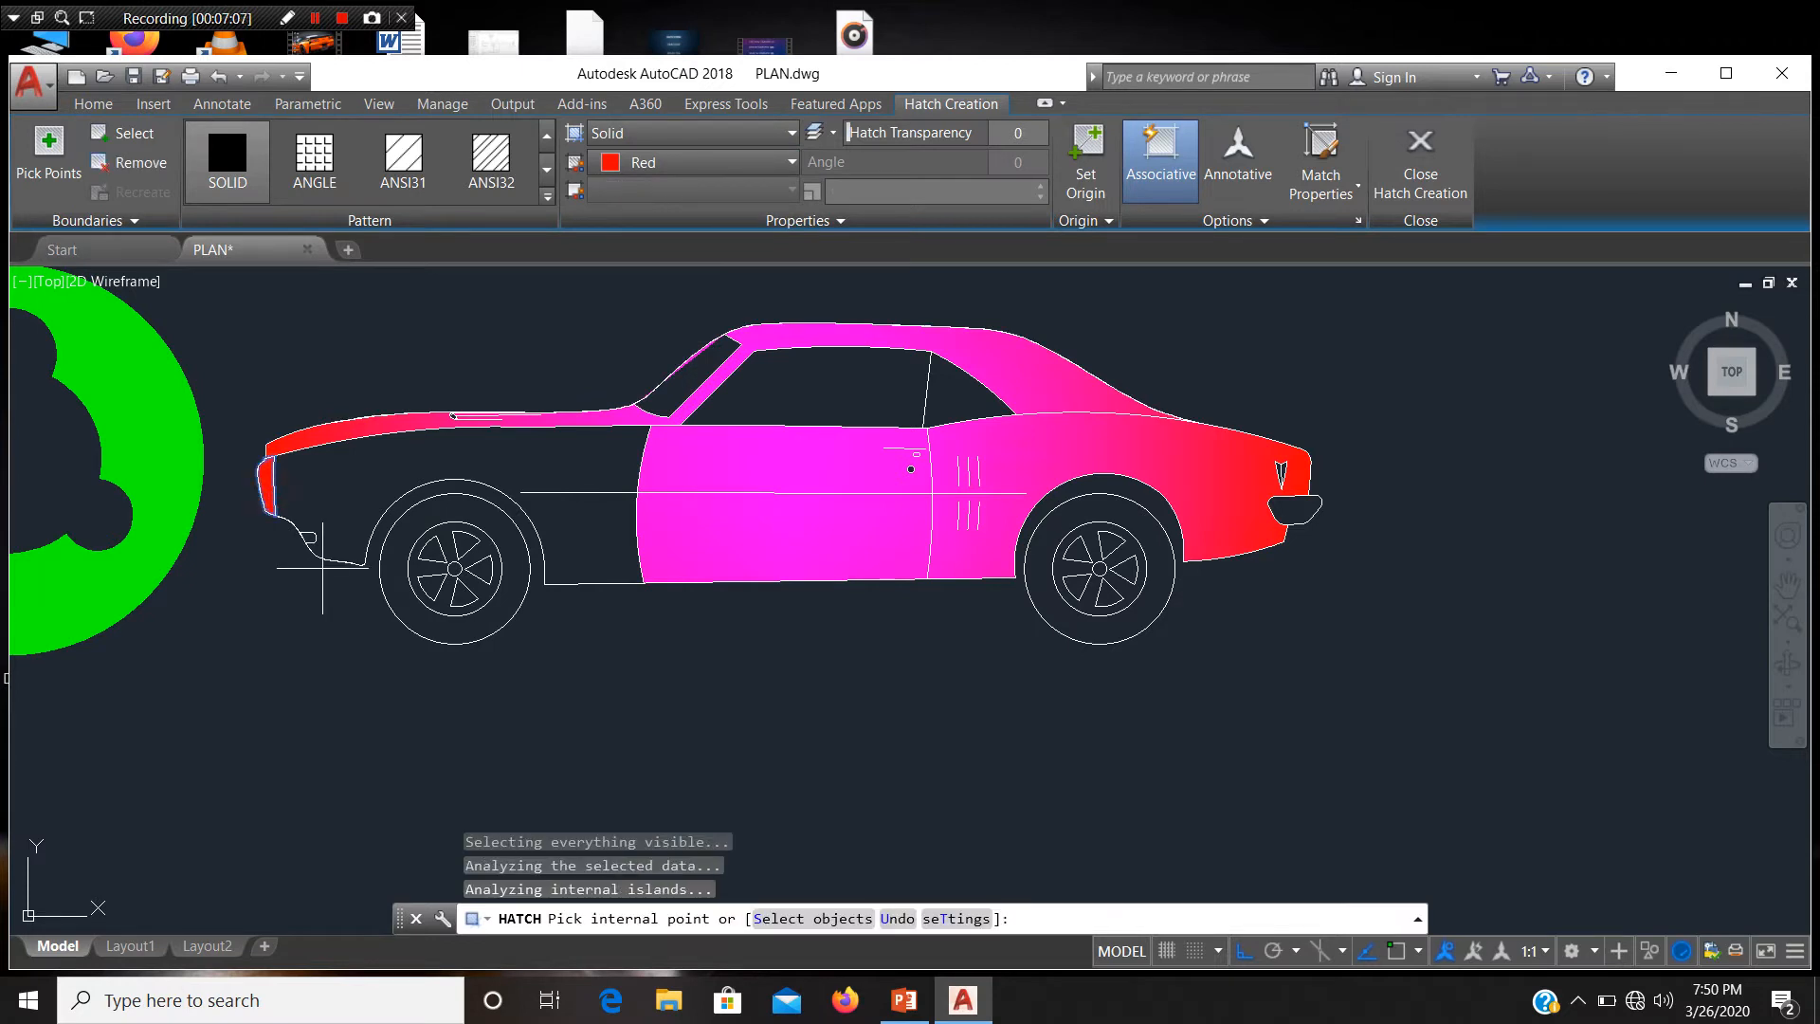
# Step: Fill the small marker light below the car's nose with the same solid red and finish the hatch
pyautogui.scroll(4, 308, 536)
pyautogui.click(315, 520)
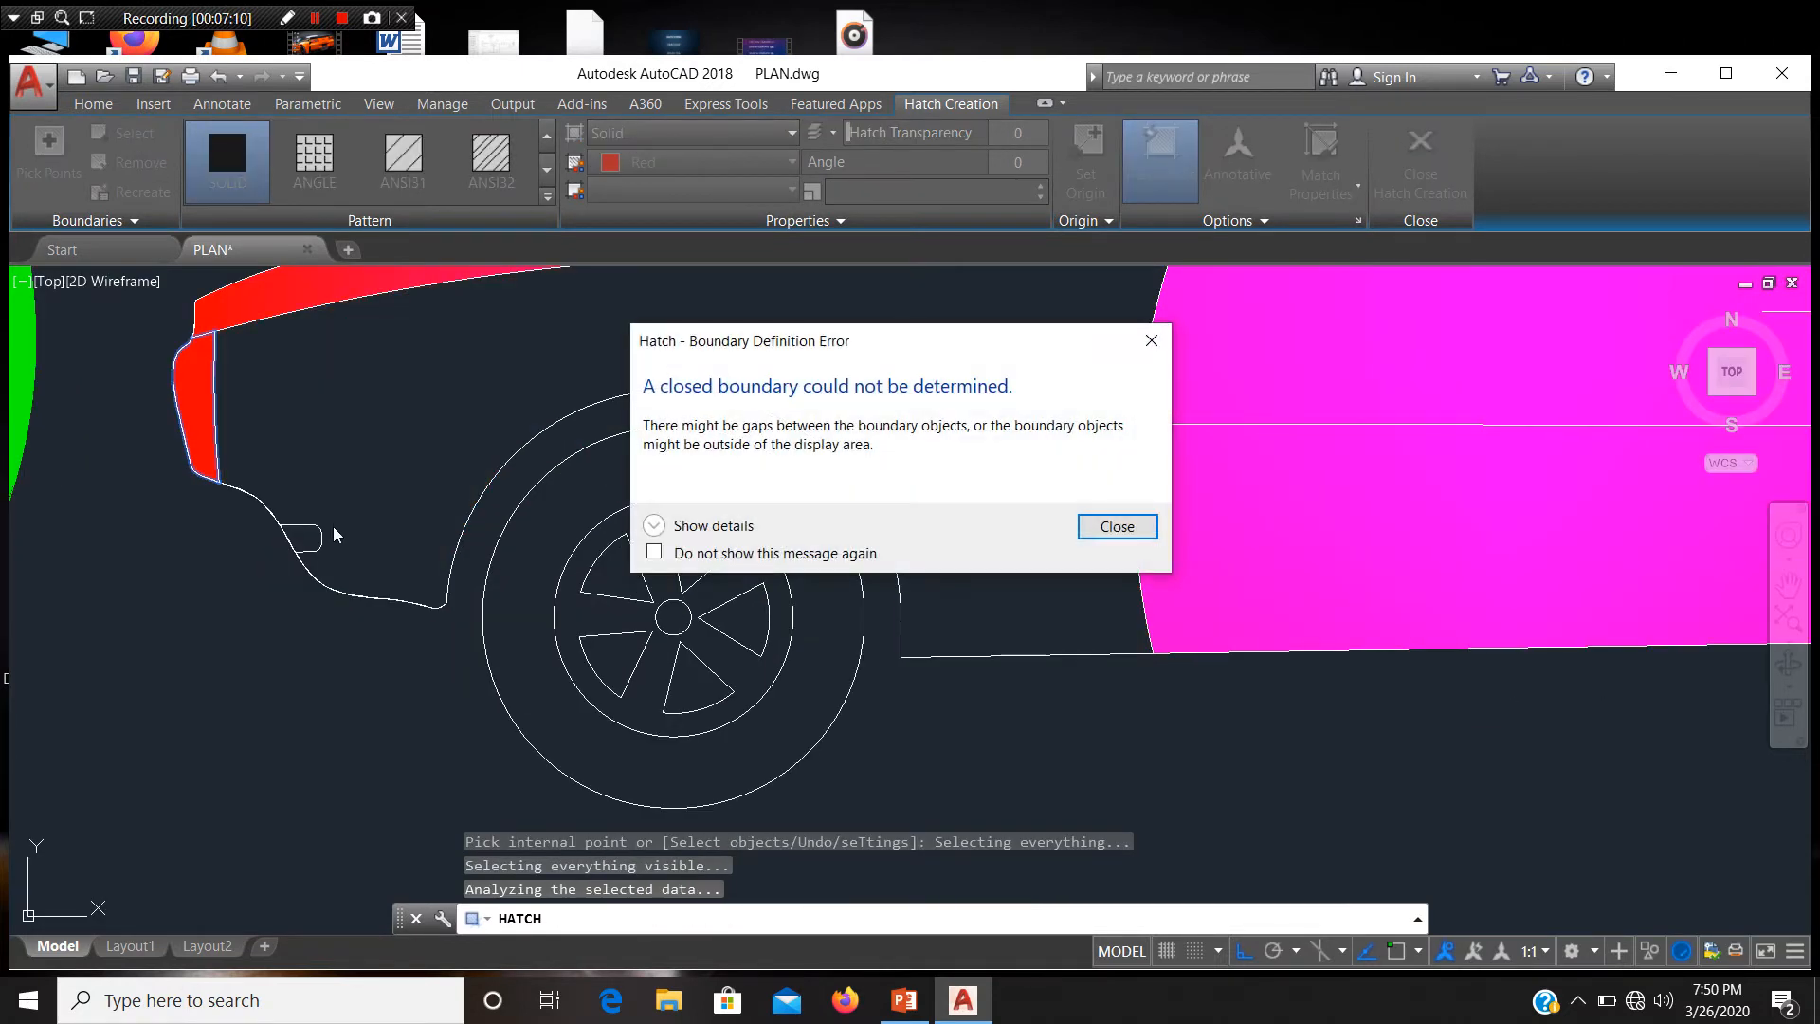
pyautogui.click(1116, 527)
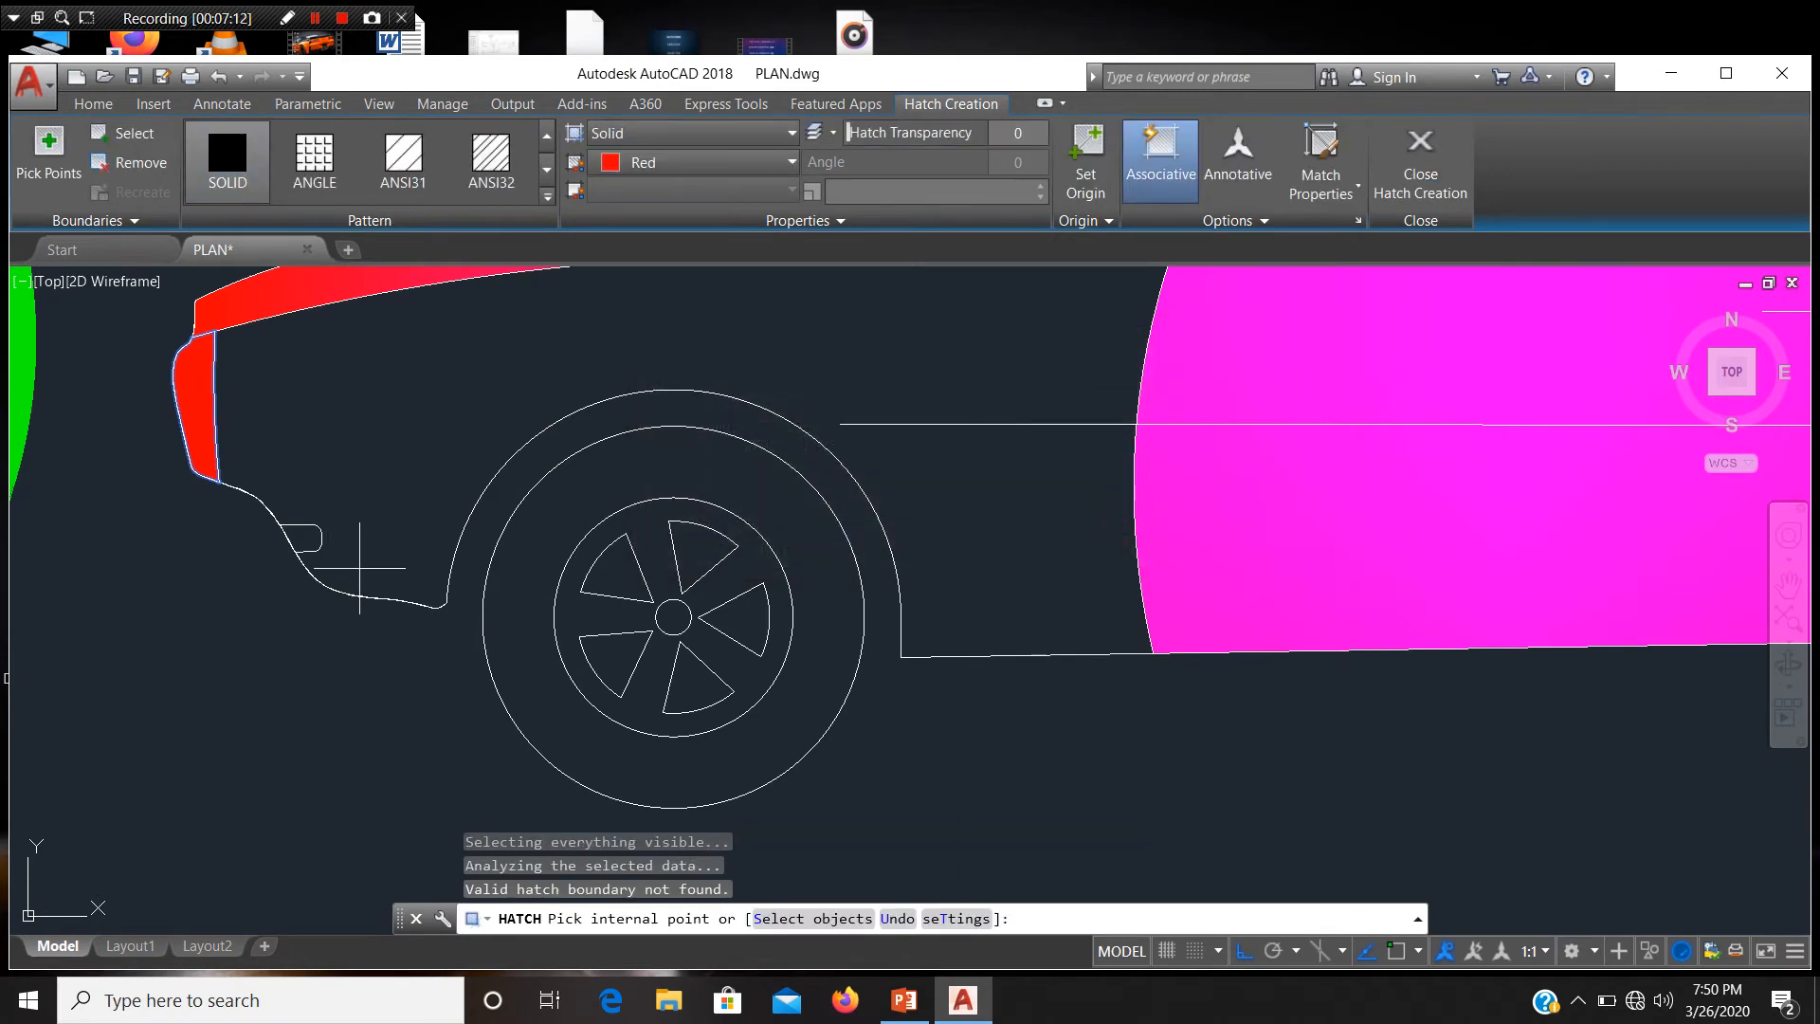
pyautogui.scroll(5, 323, 549)
pyautogui.click(152, 441)
pyautogui.scroll(-5, 349, 527)
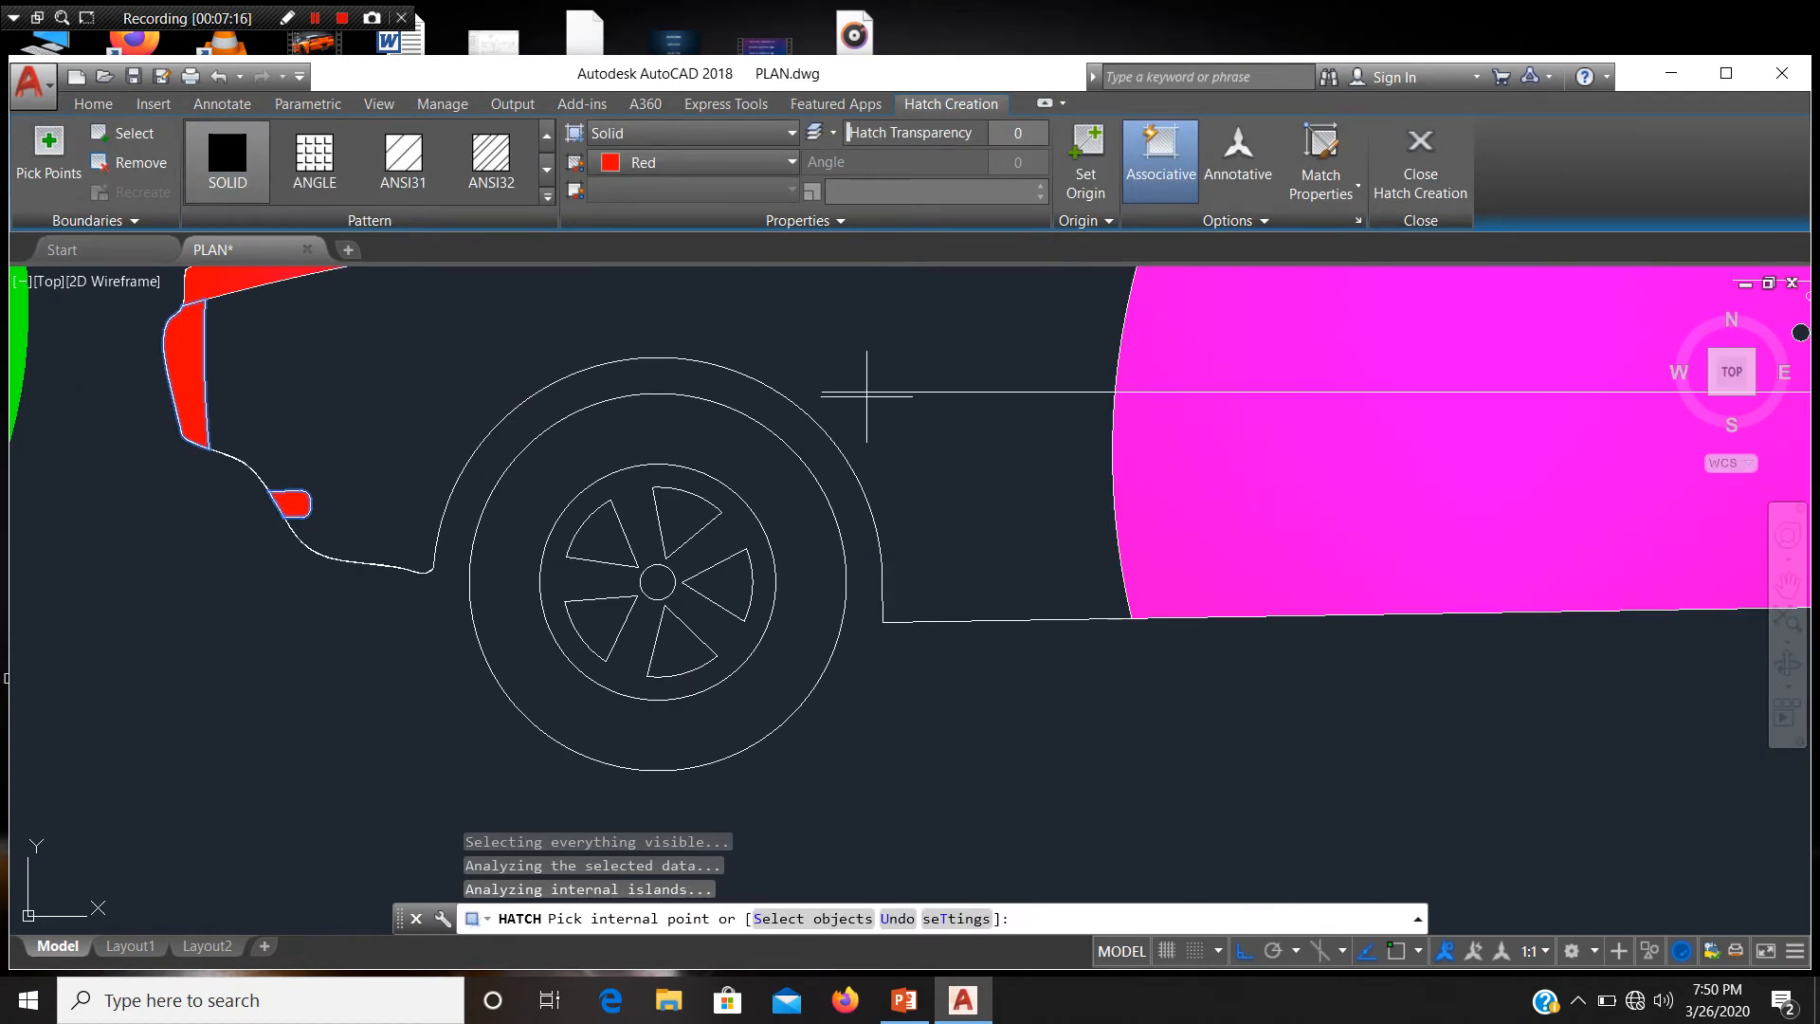
pyautogui.scroll(-5, 866, 396)
pyautogui.scroll(5, 854, 466)
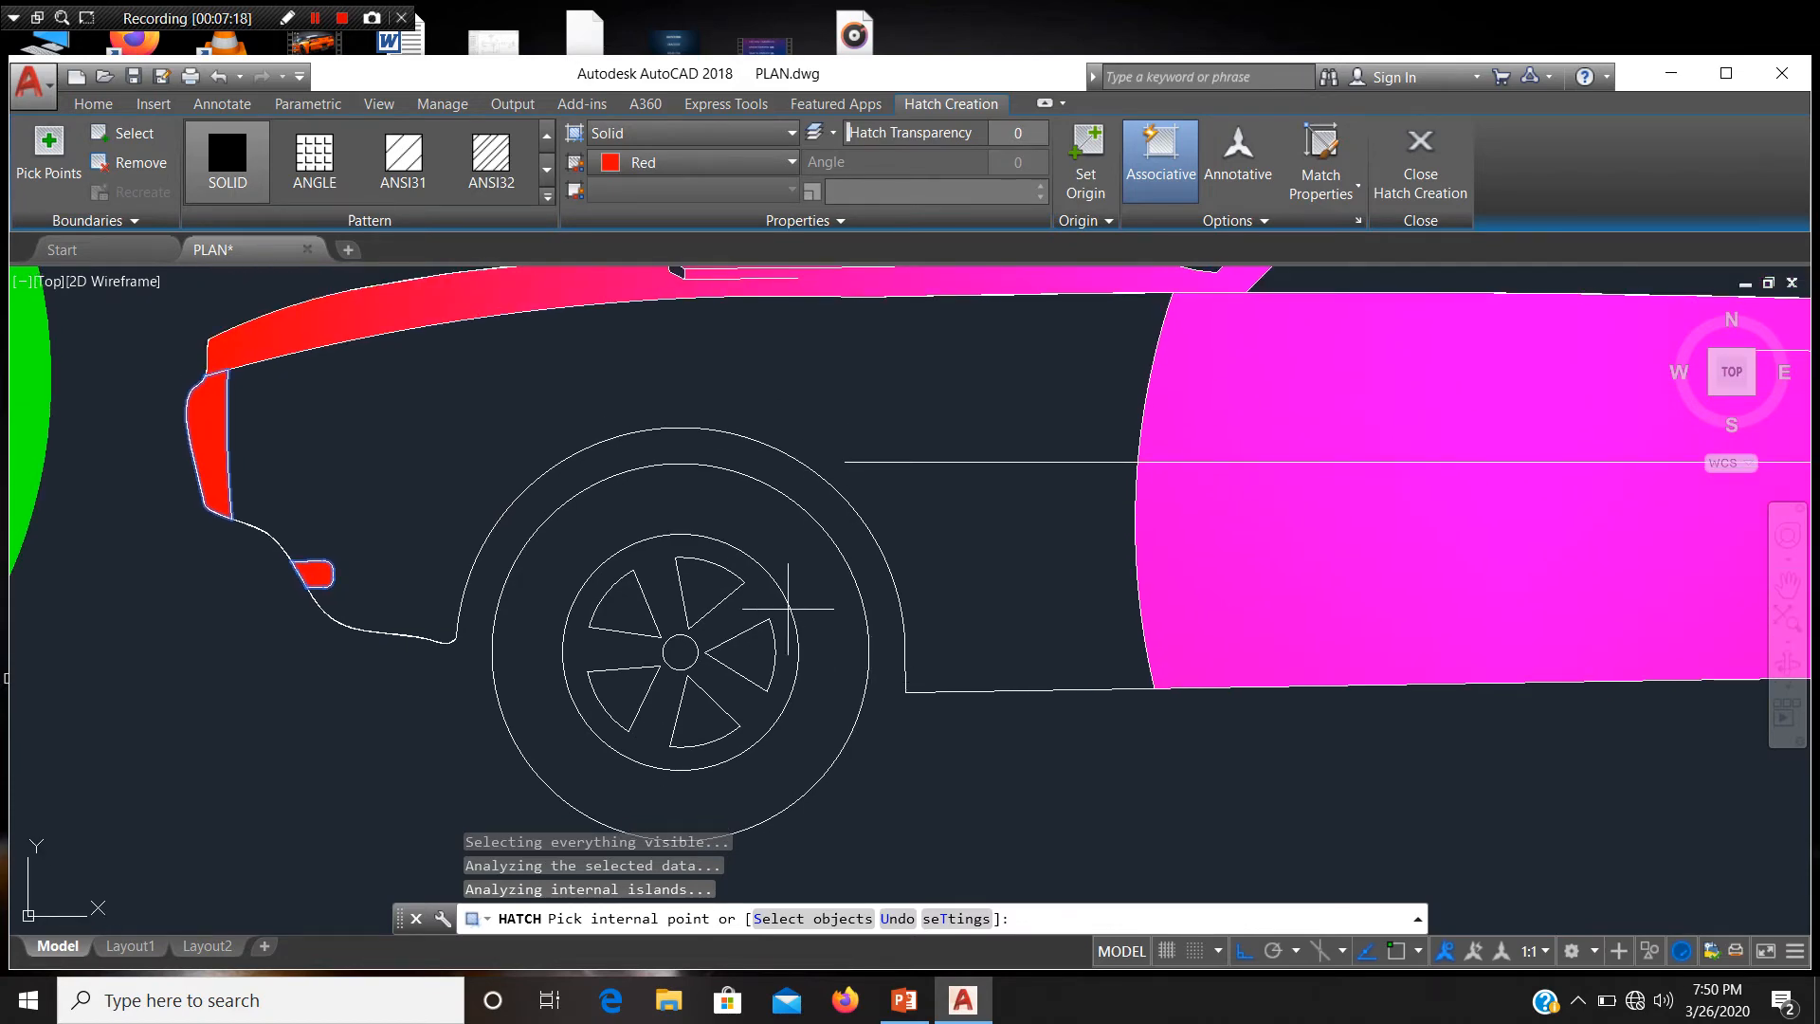
pyautogui.scroll(-3, 827, 482)
pyautogui.scroll(3, 832, 438)
pyautogui.scroll(-6, 758, 512)
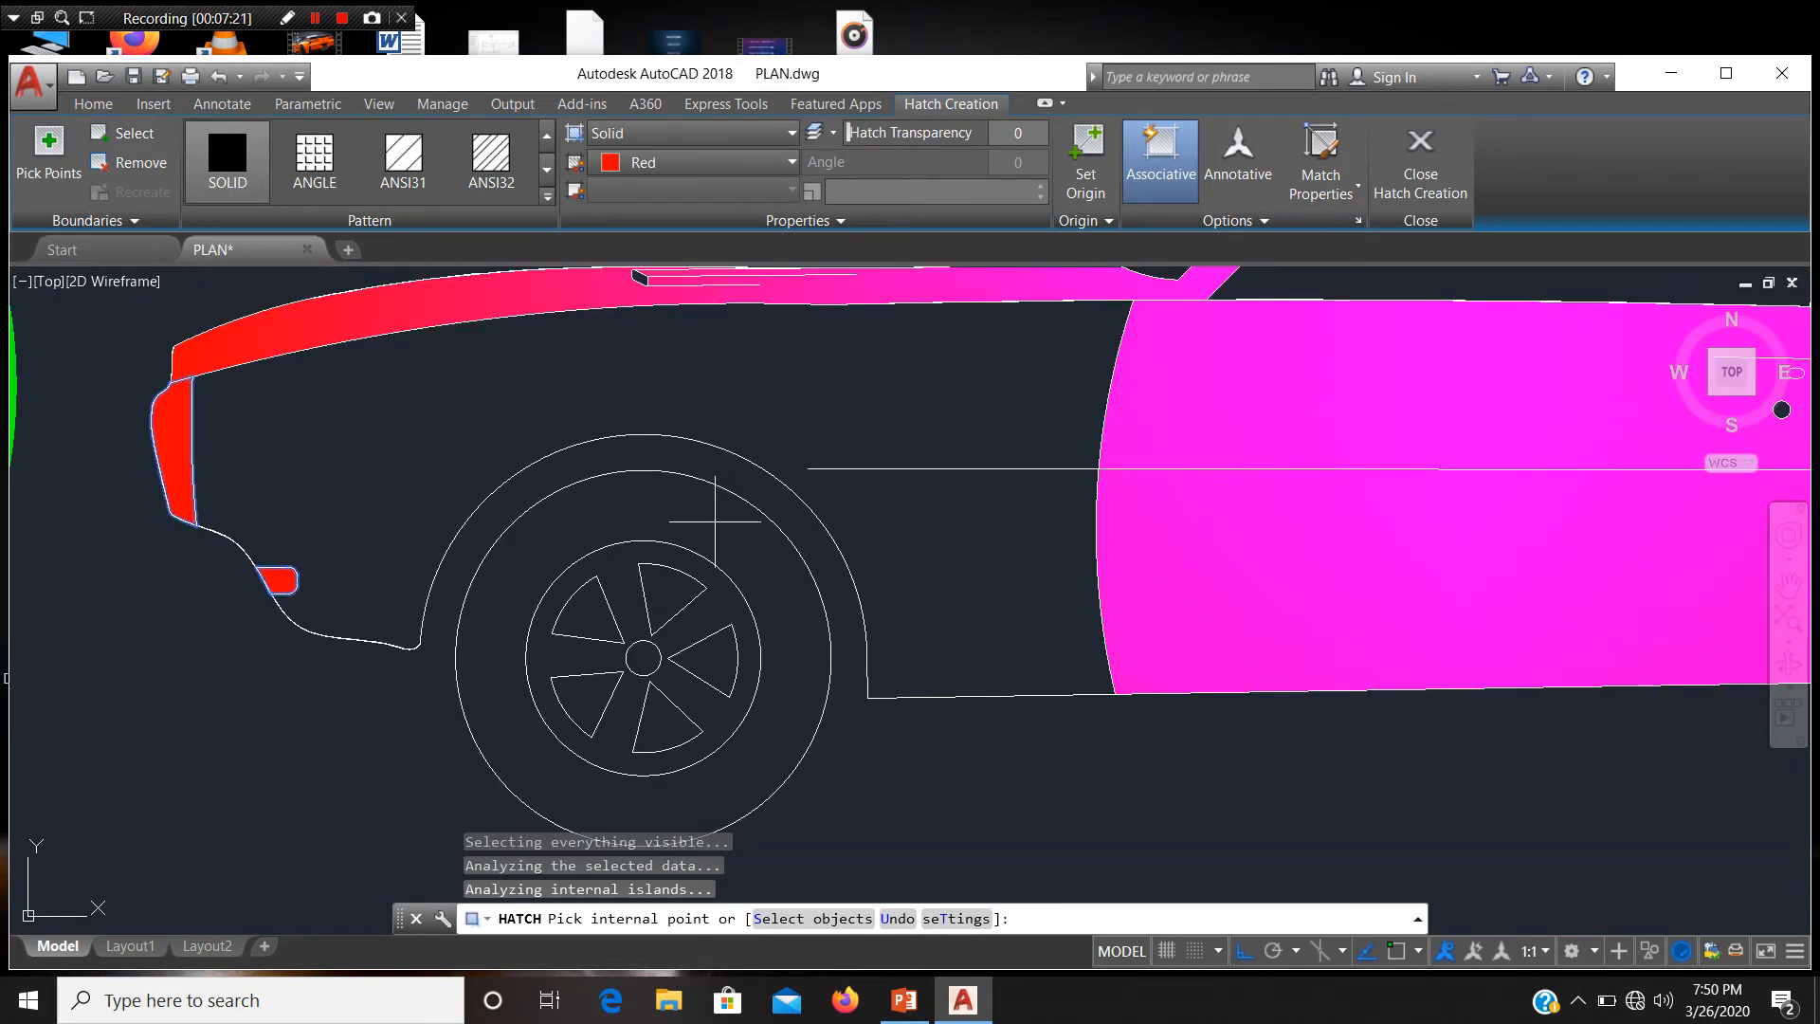
pyautogui.scroll(4, 769, 544)
pyautogui.scroll(-2, 812, 427)
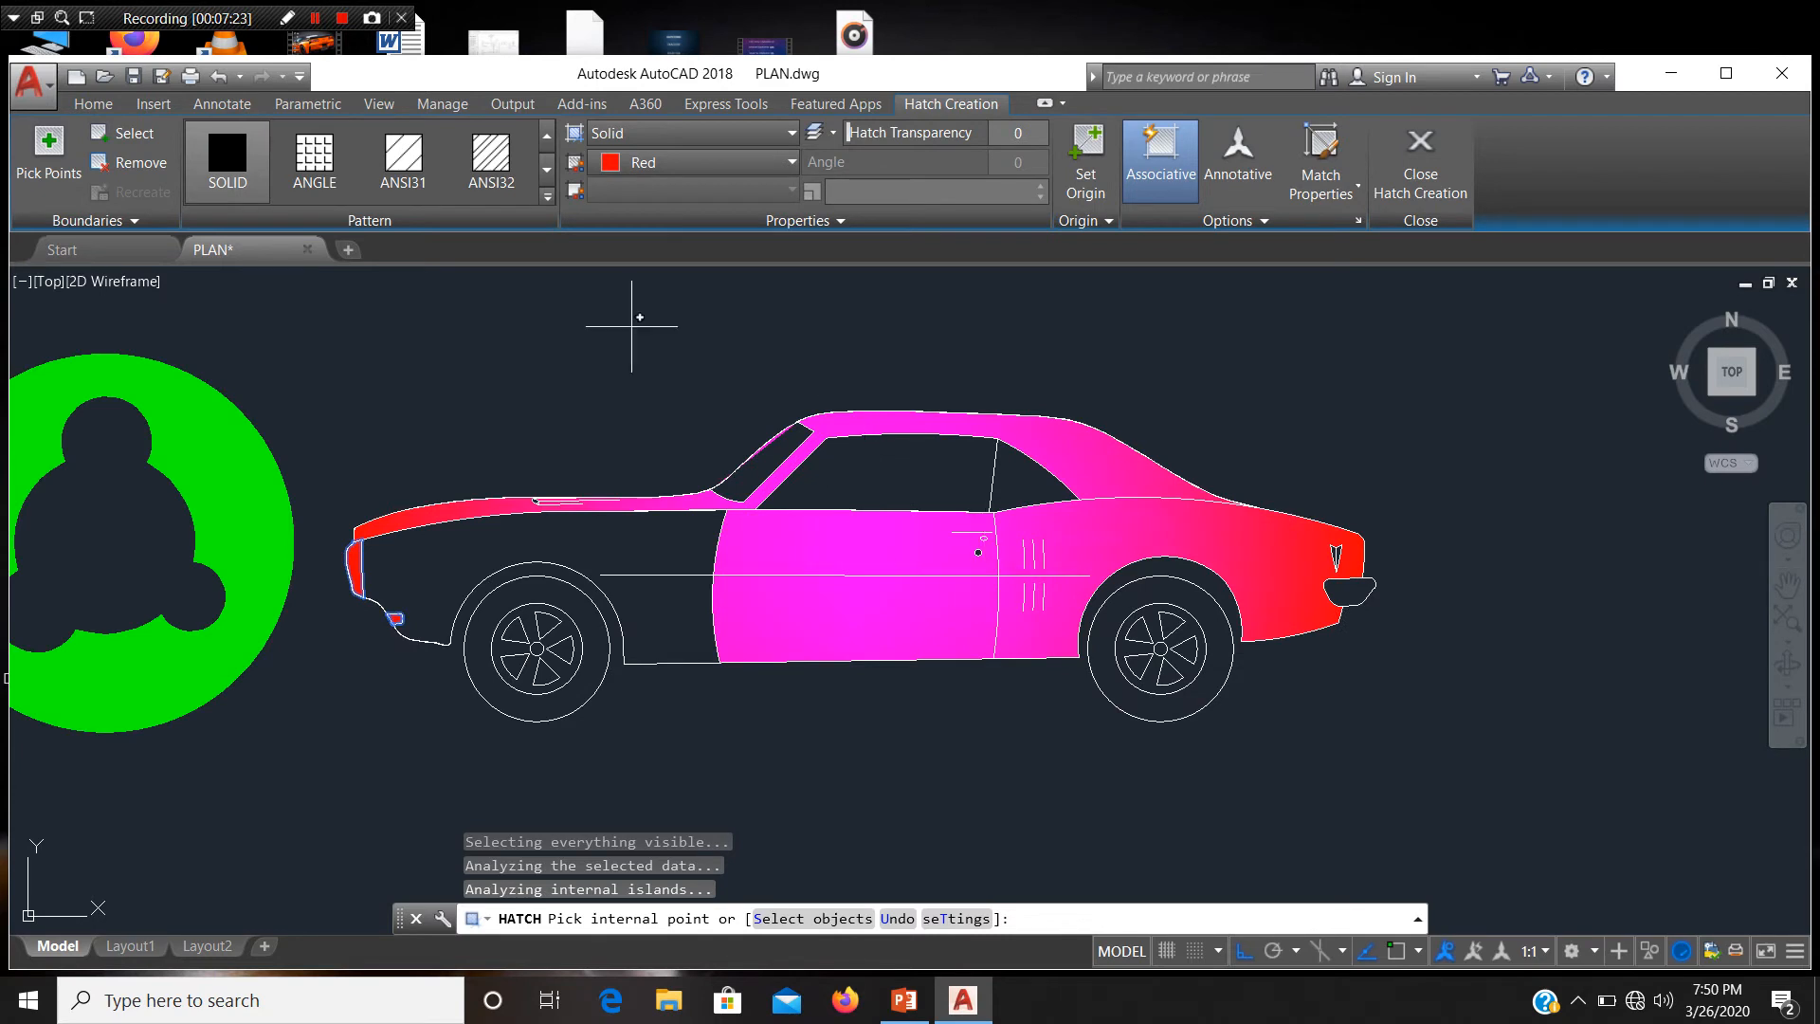
pyautogui.click(389, 180)
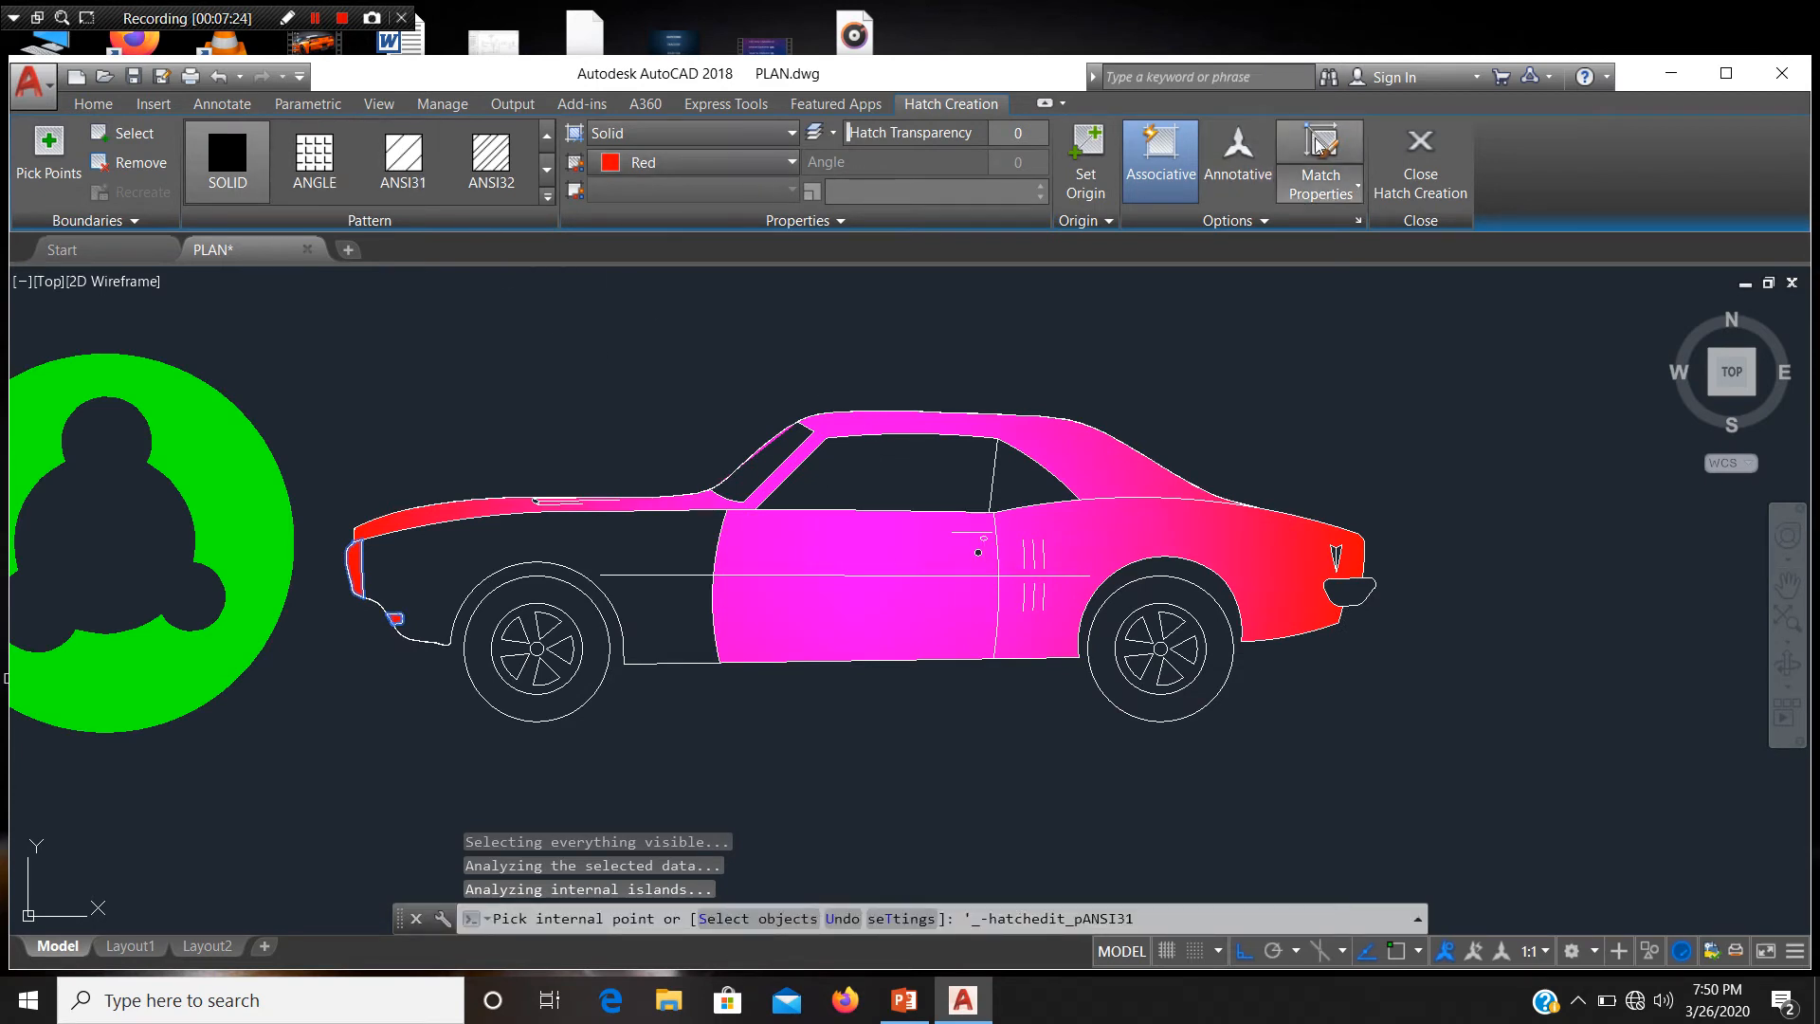
pyautogui.click(1385, 169)
# Step: Fill the front and rear tires with a SOLID hatch in black (0,0,0) and finish it
pyautogui.press('Return')
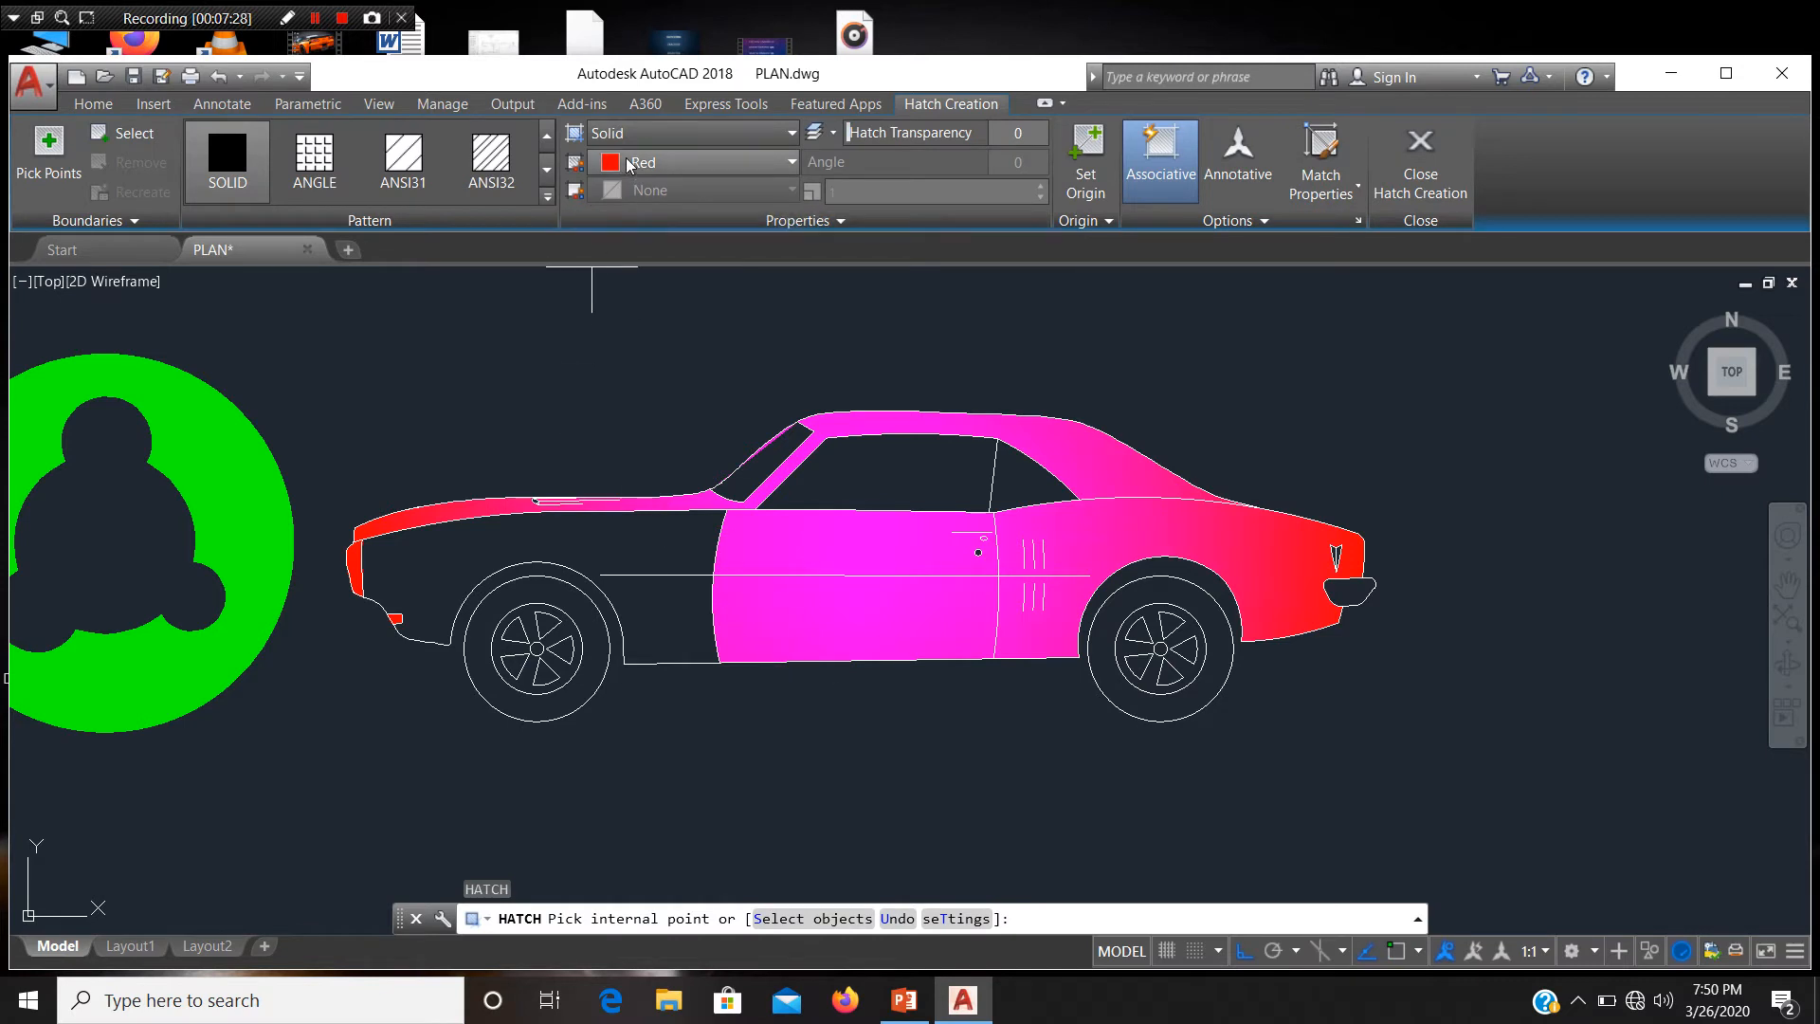
pyautogui.click(664, 162)
pyautogui.click(606, 284)
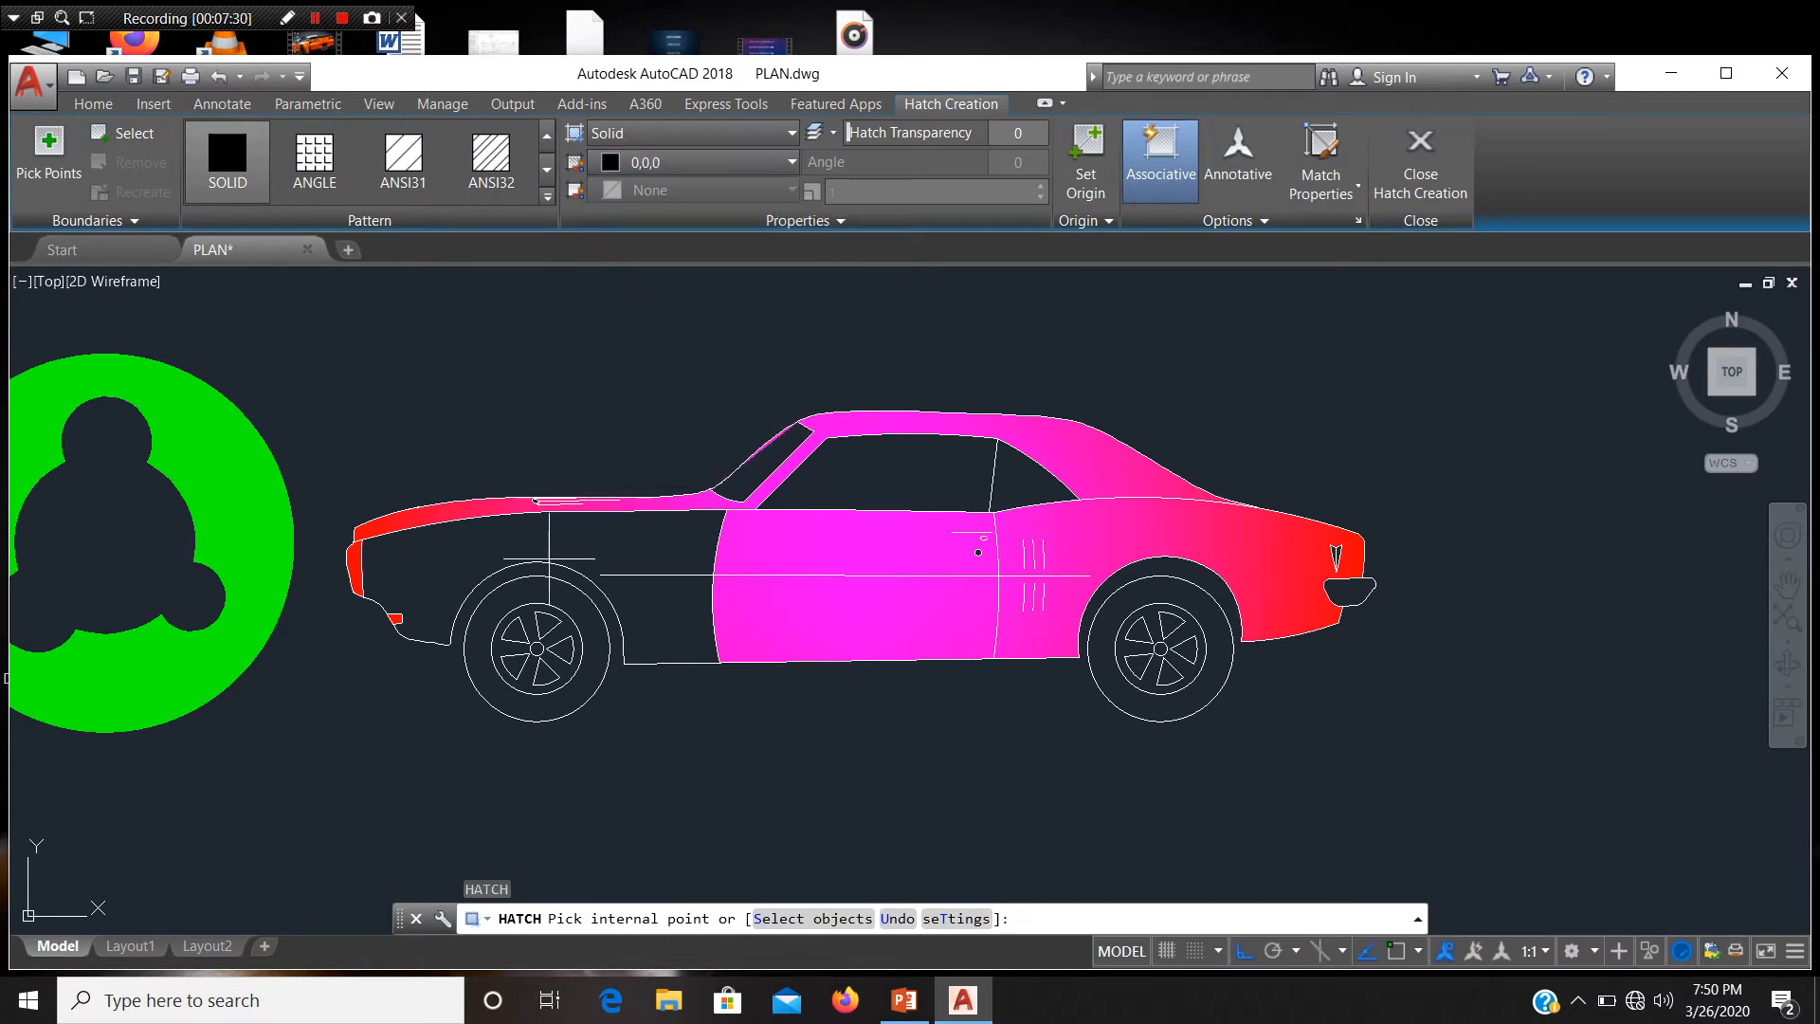
pyautogui.click(572, 608)
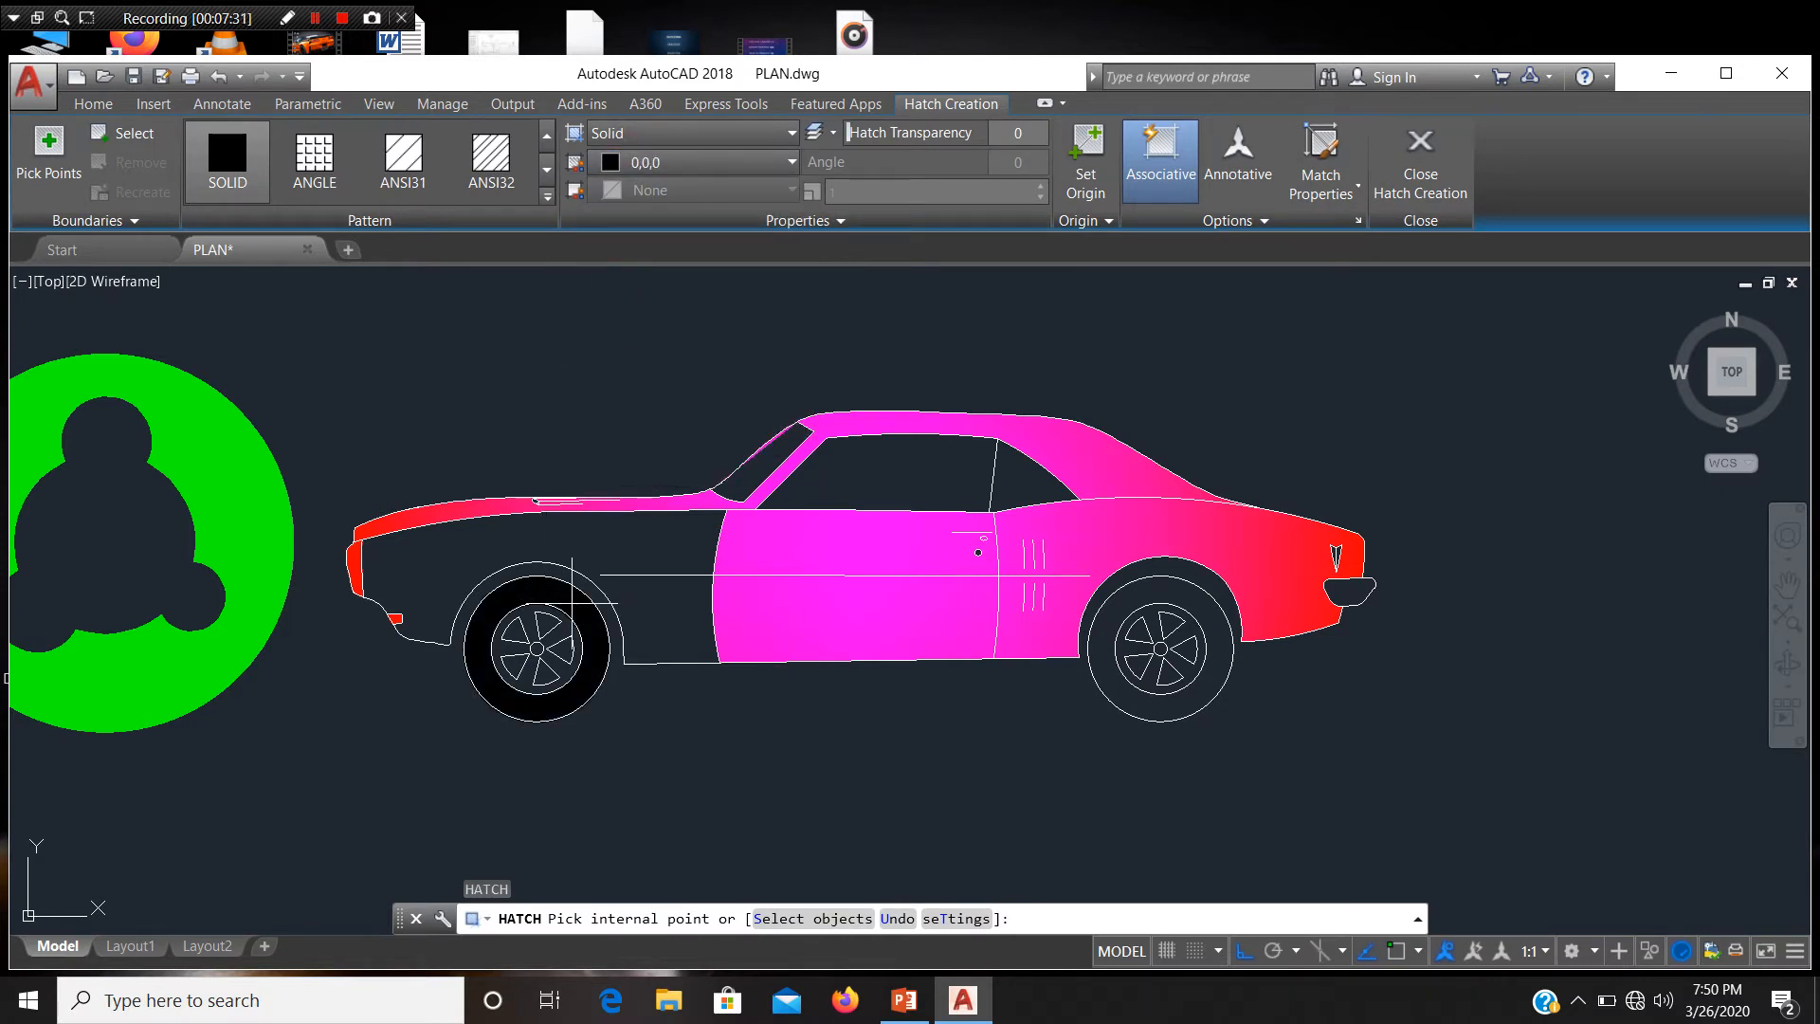
pyautogui.click(1144, 574)
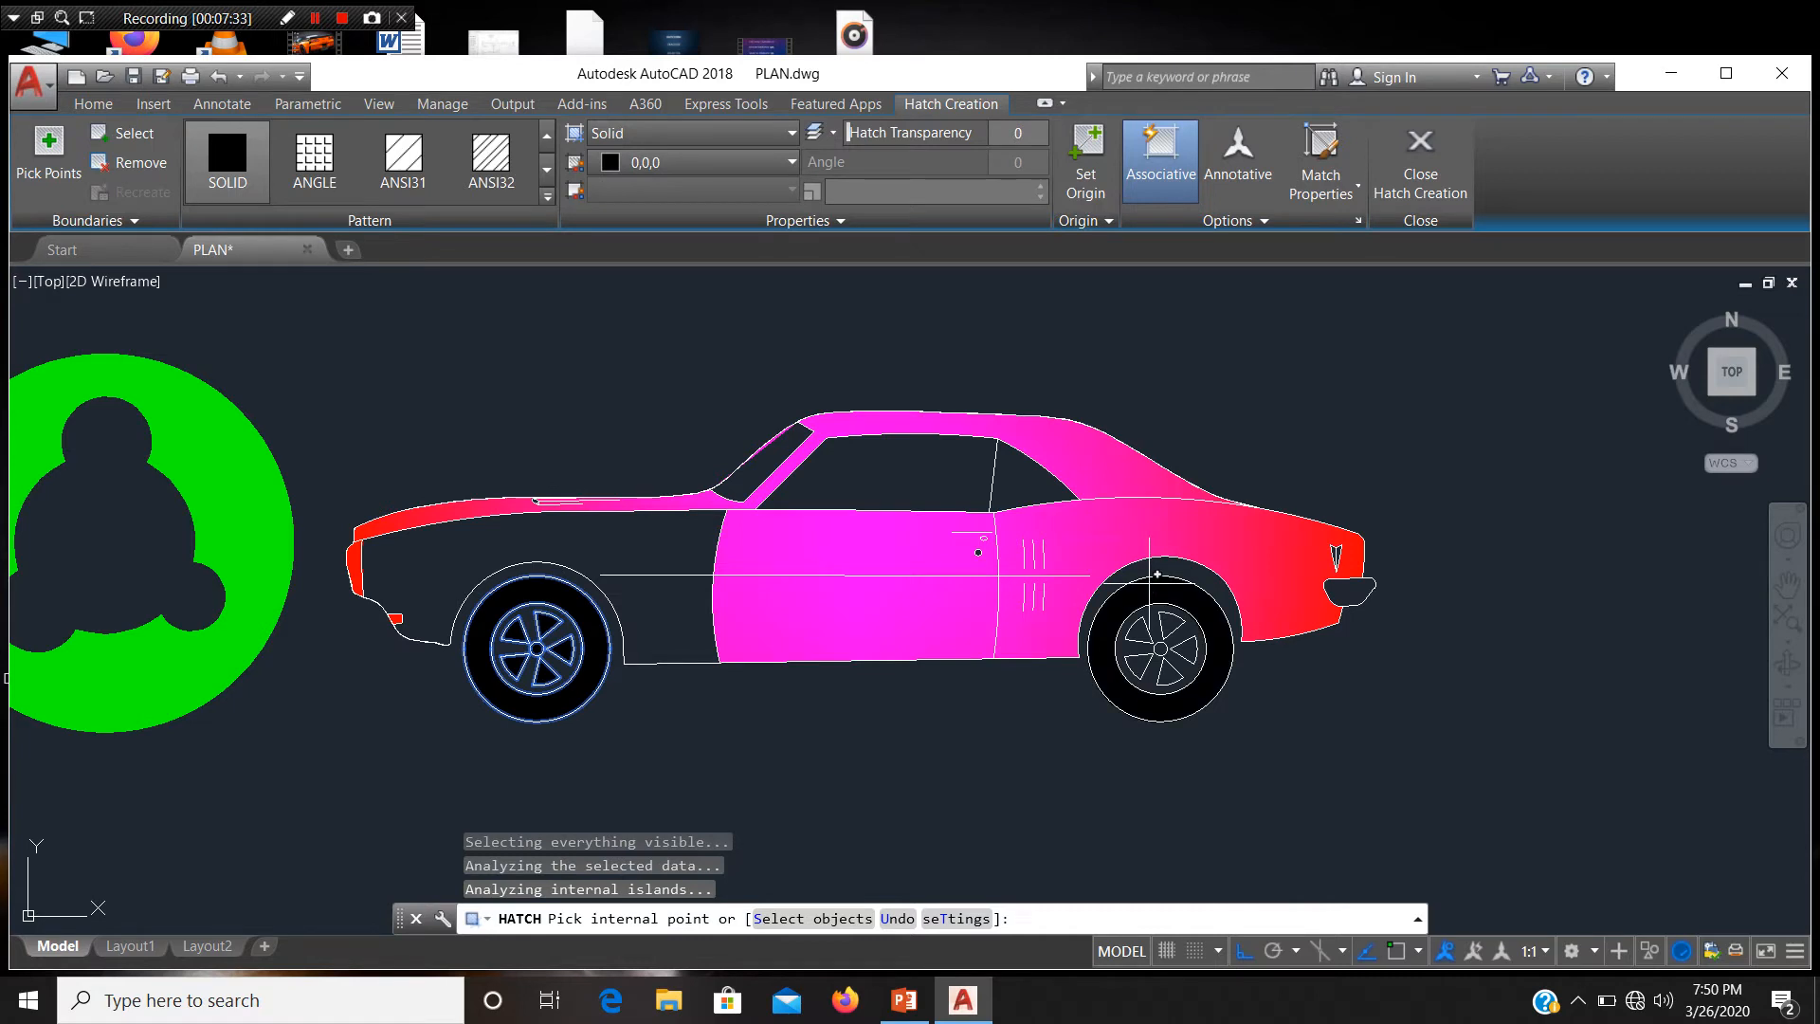
pyautogui.click(1426, 198)
# Step: Start another SOLID hatch in blue and fill the spoked rims of both wheels
pyautogui.press('Return')
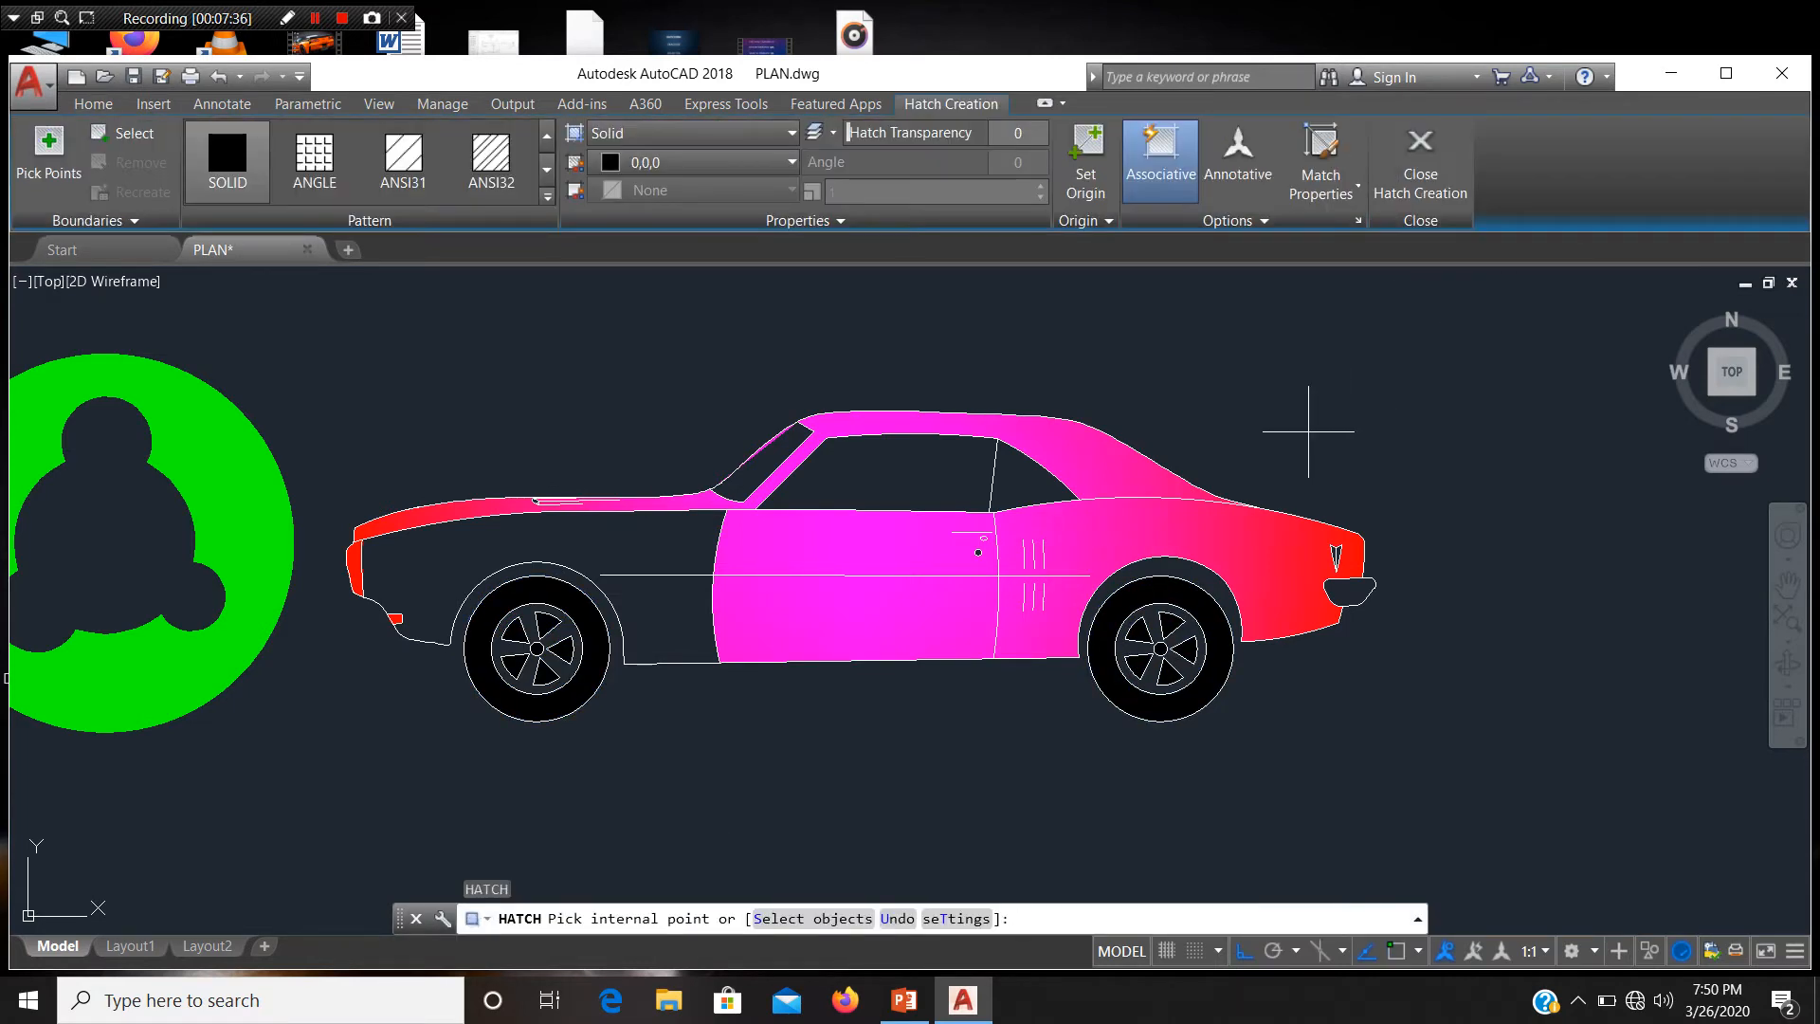
pyautogui.click(789, 162)
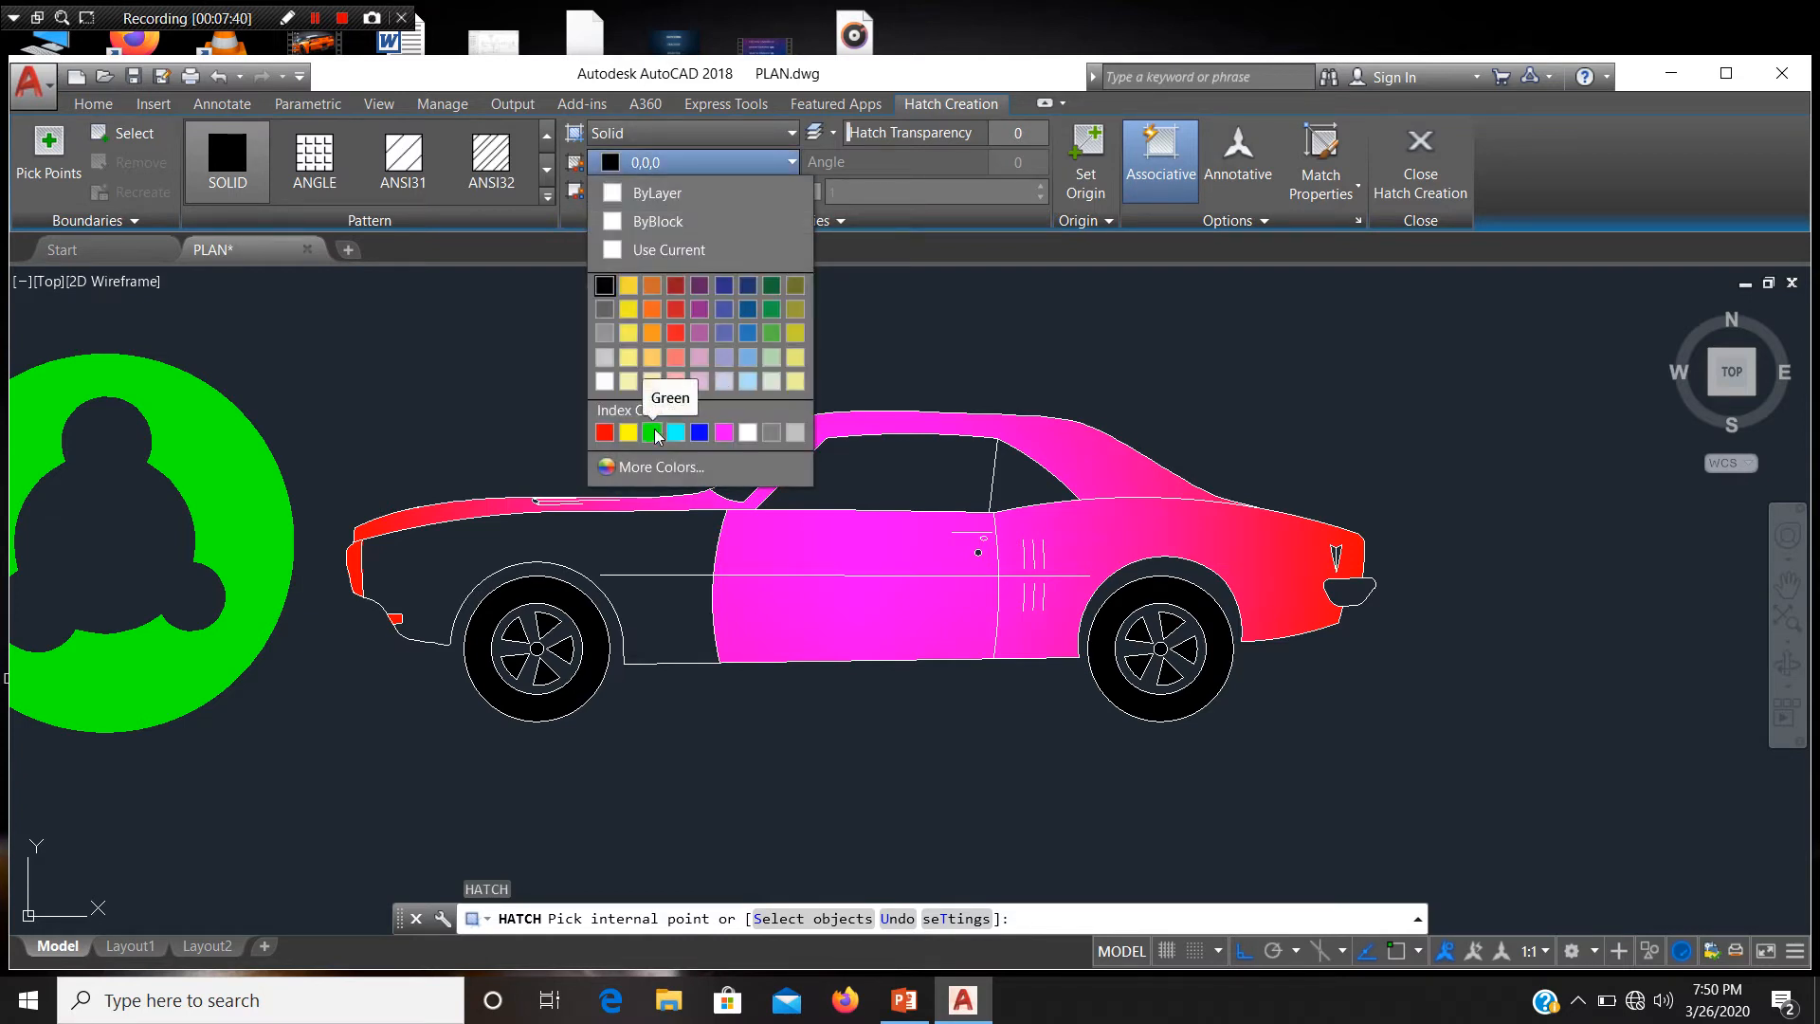
pyautogui.click(699, 432)
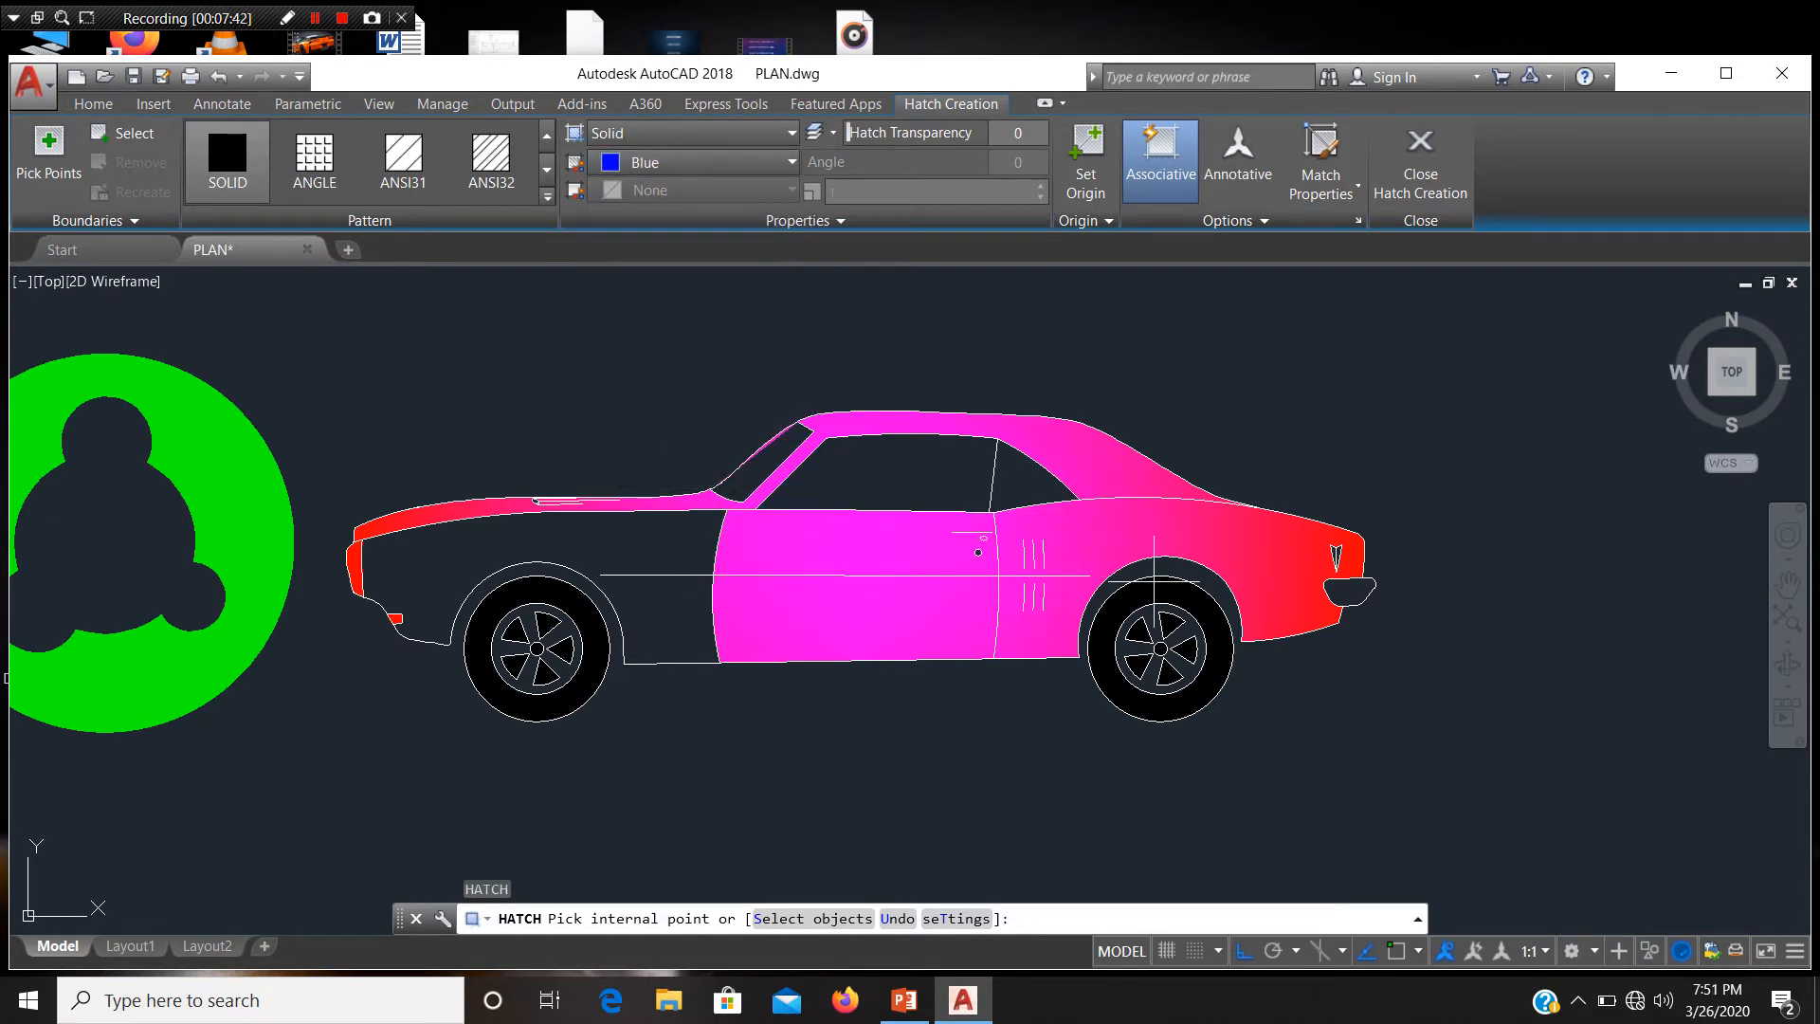
pyautogui.scroll(2, 1173, 607)
pyautogui.scroll(2, 1173, 605)
pyautogui.click(1169, 602)
pyautogui.scroll(-4, 1206, 571)
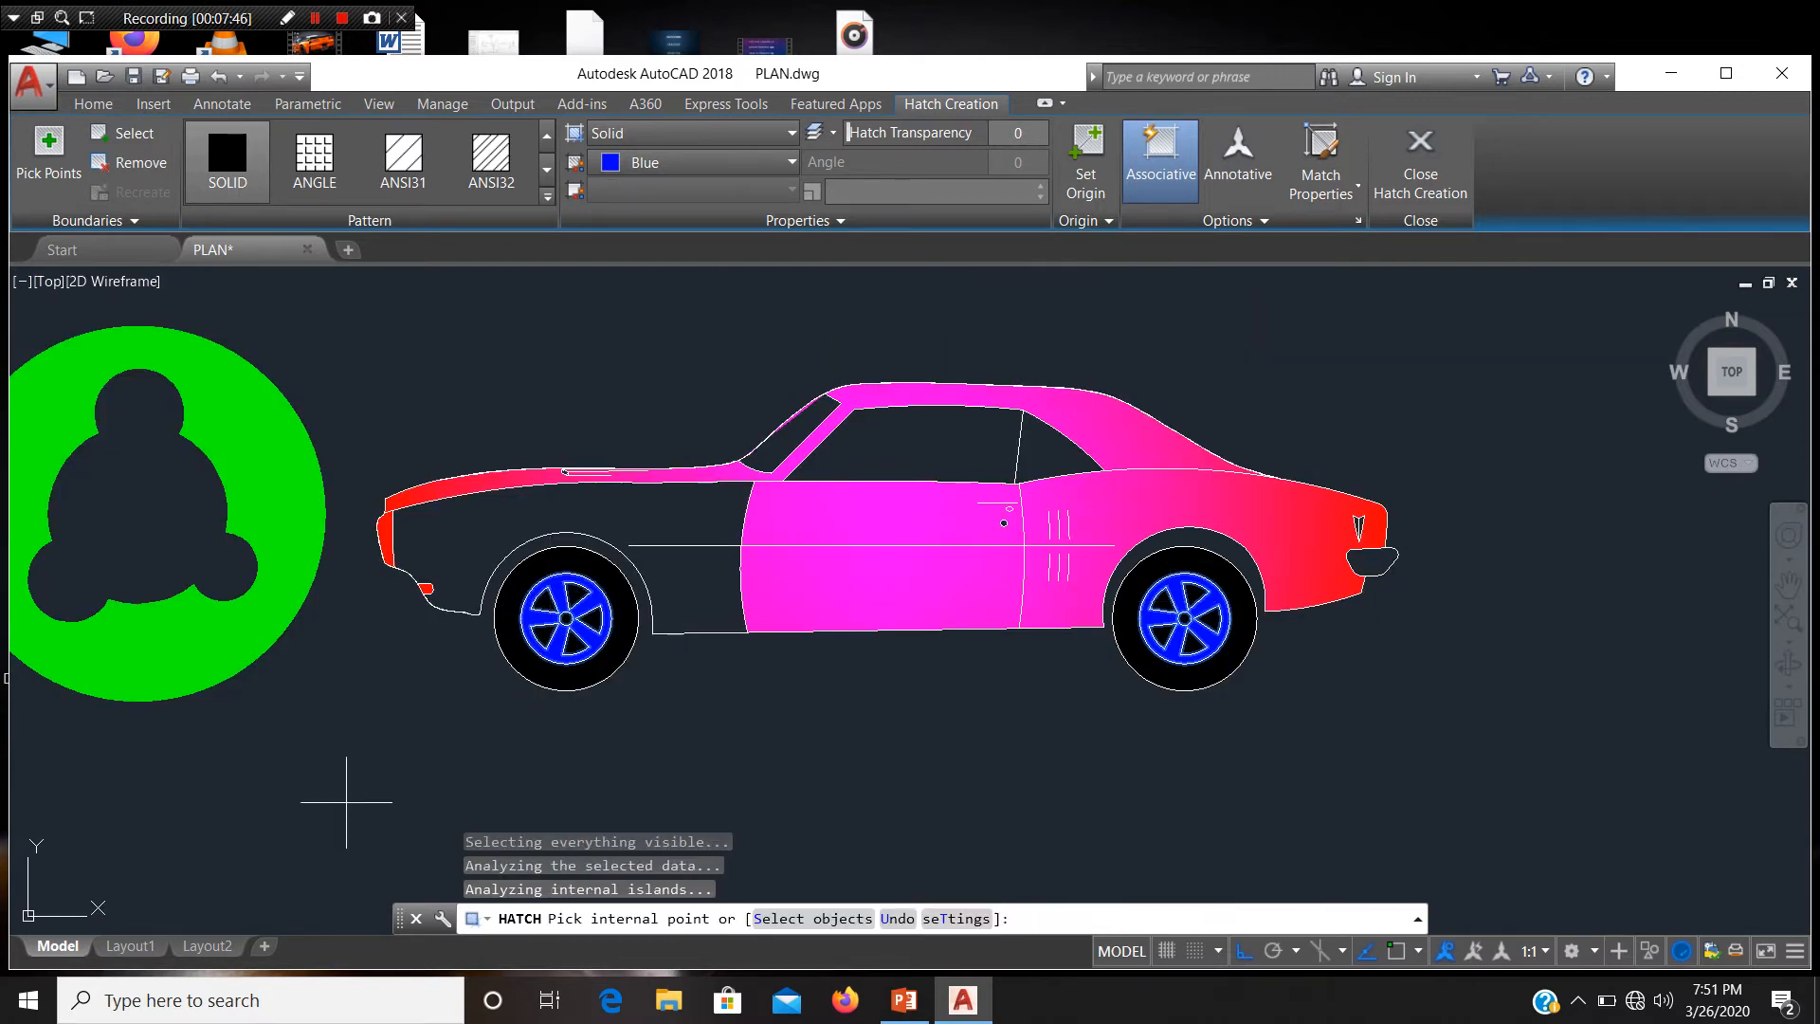
# Step: Fill the windshield, the roof strip and both side windows with the same solid blue
pyautogui.click(810, 431)
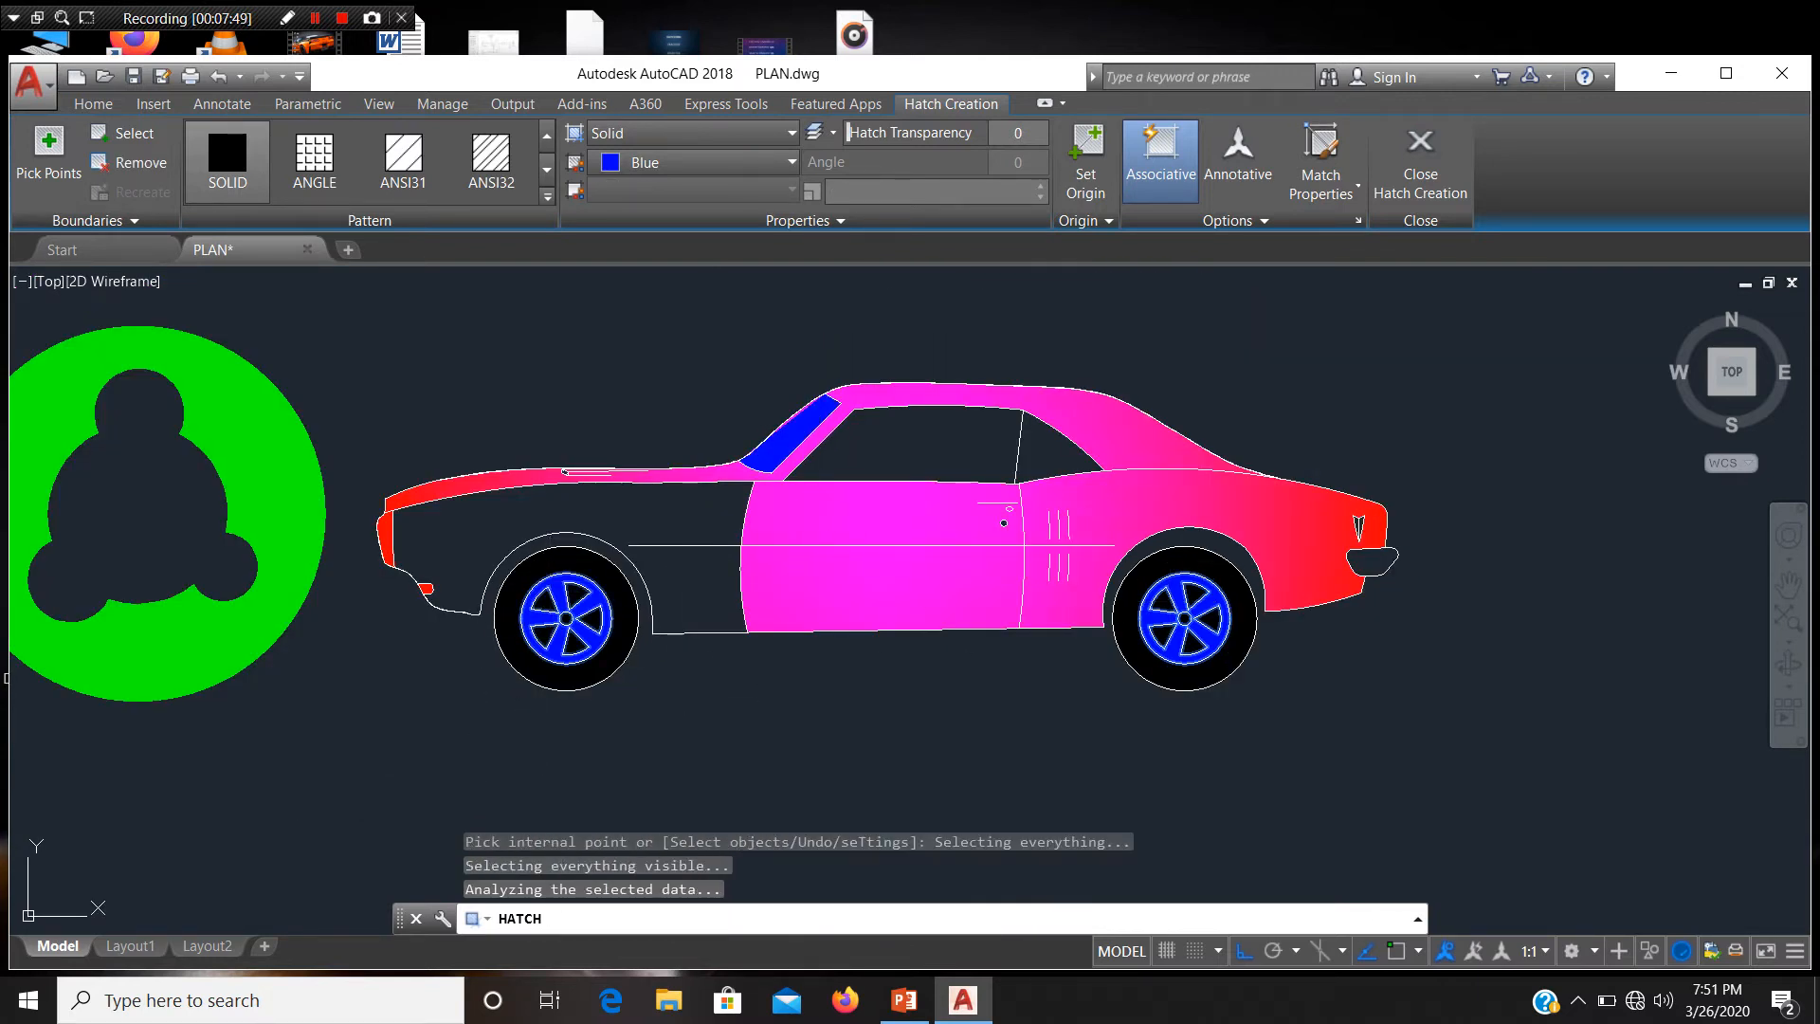
pyautogui.click(858, 394)
pyautogui.scroll(4, 925, 432)
pyautogui.click(937, 432)
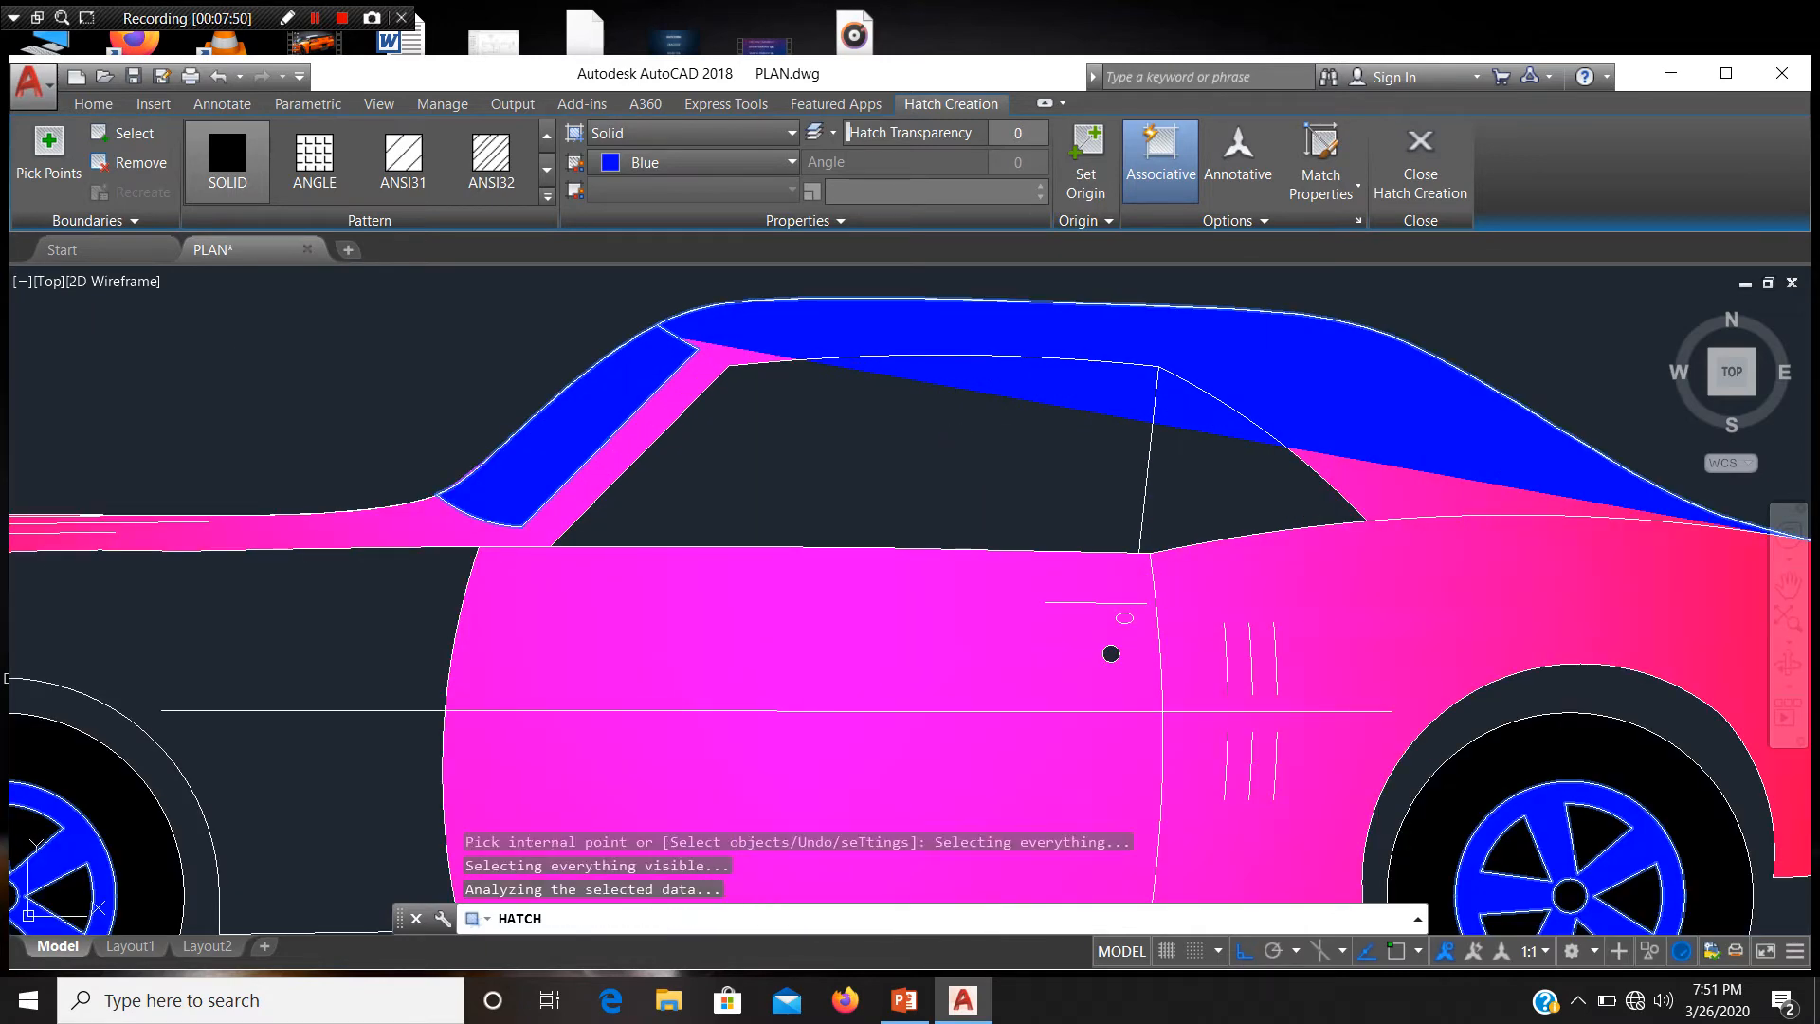
pyautogui.click(1193, 477)
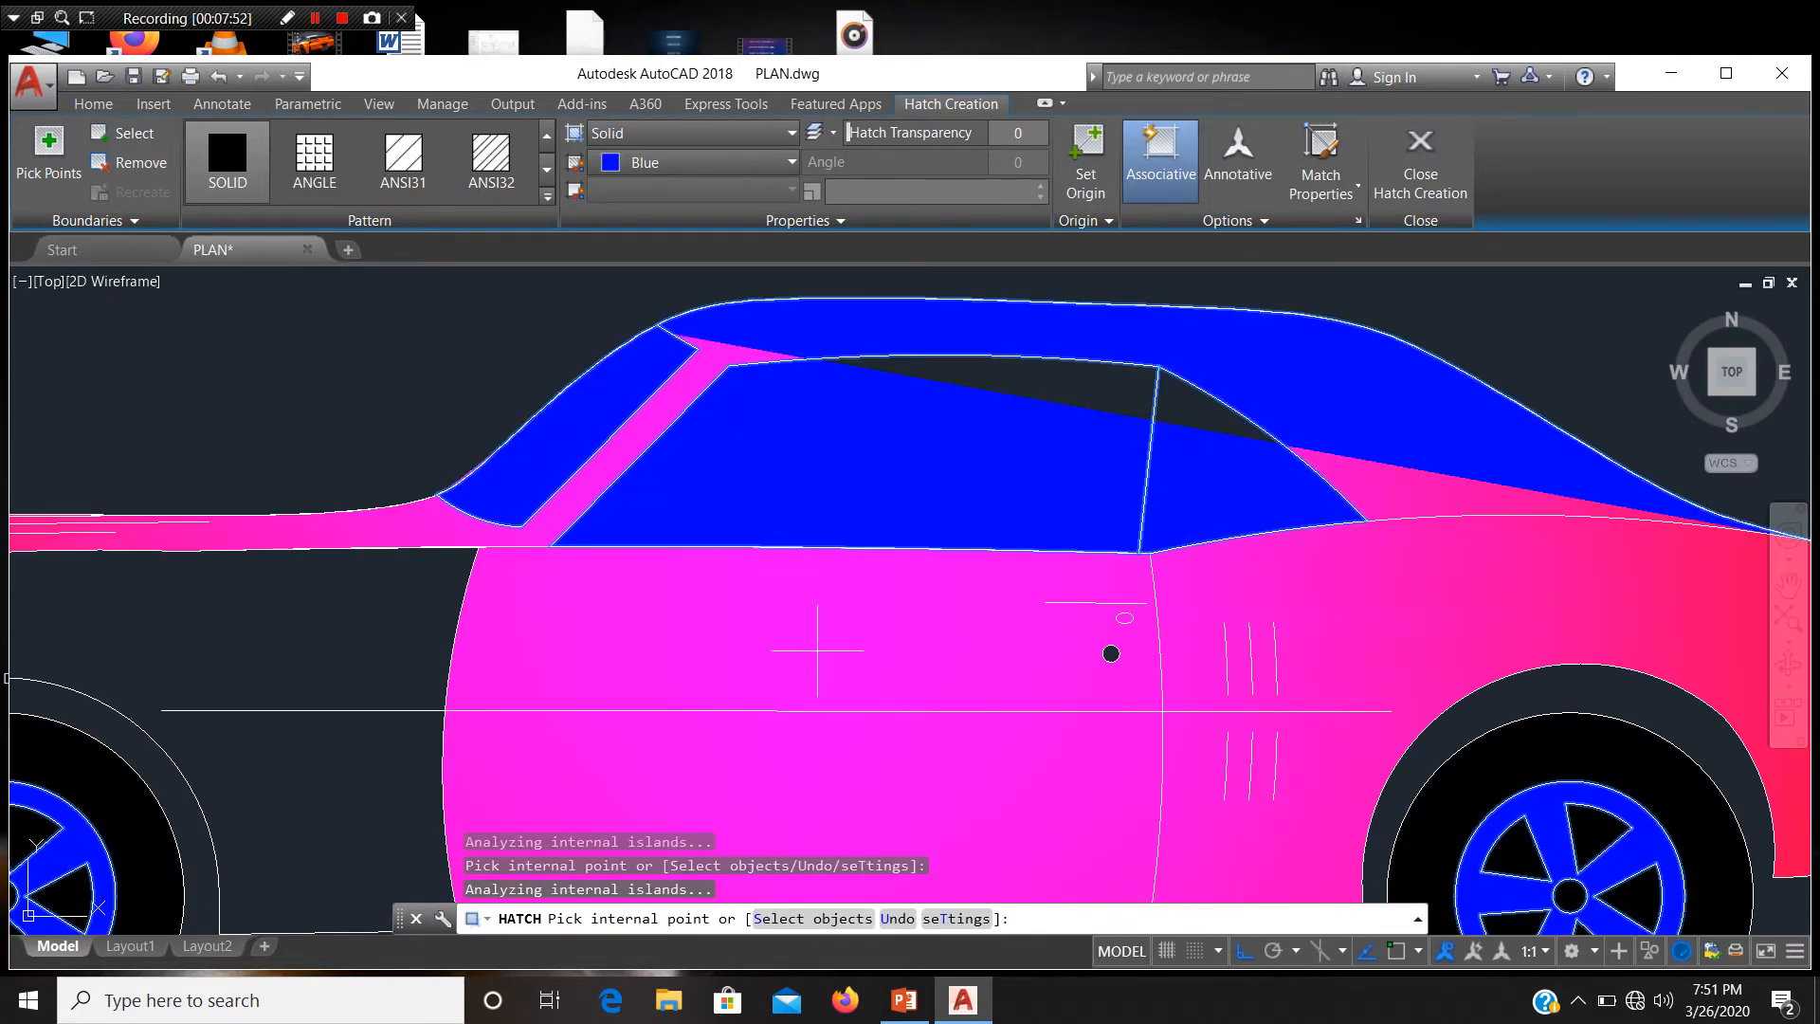
# Step: Finish the blue hatch on the roof and windows and look over the colored car
pyautogui.click(1420, 161)
pyautogui.scroll(-5, 1067, 382)
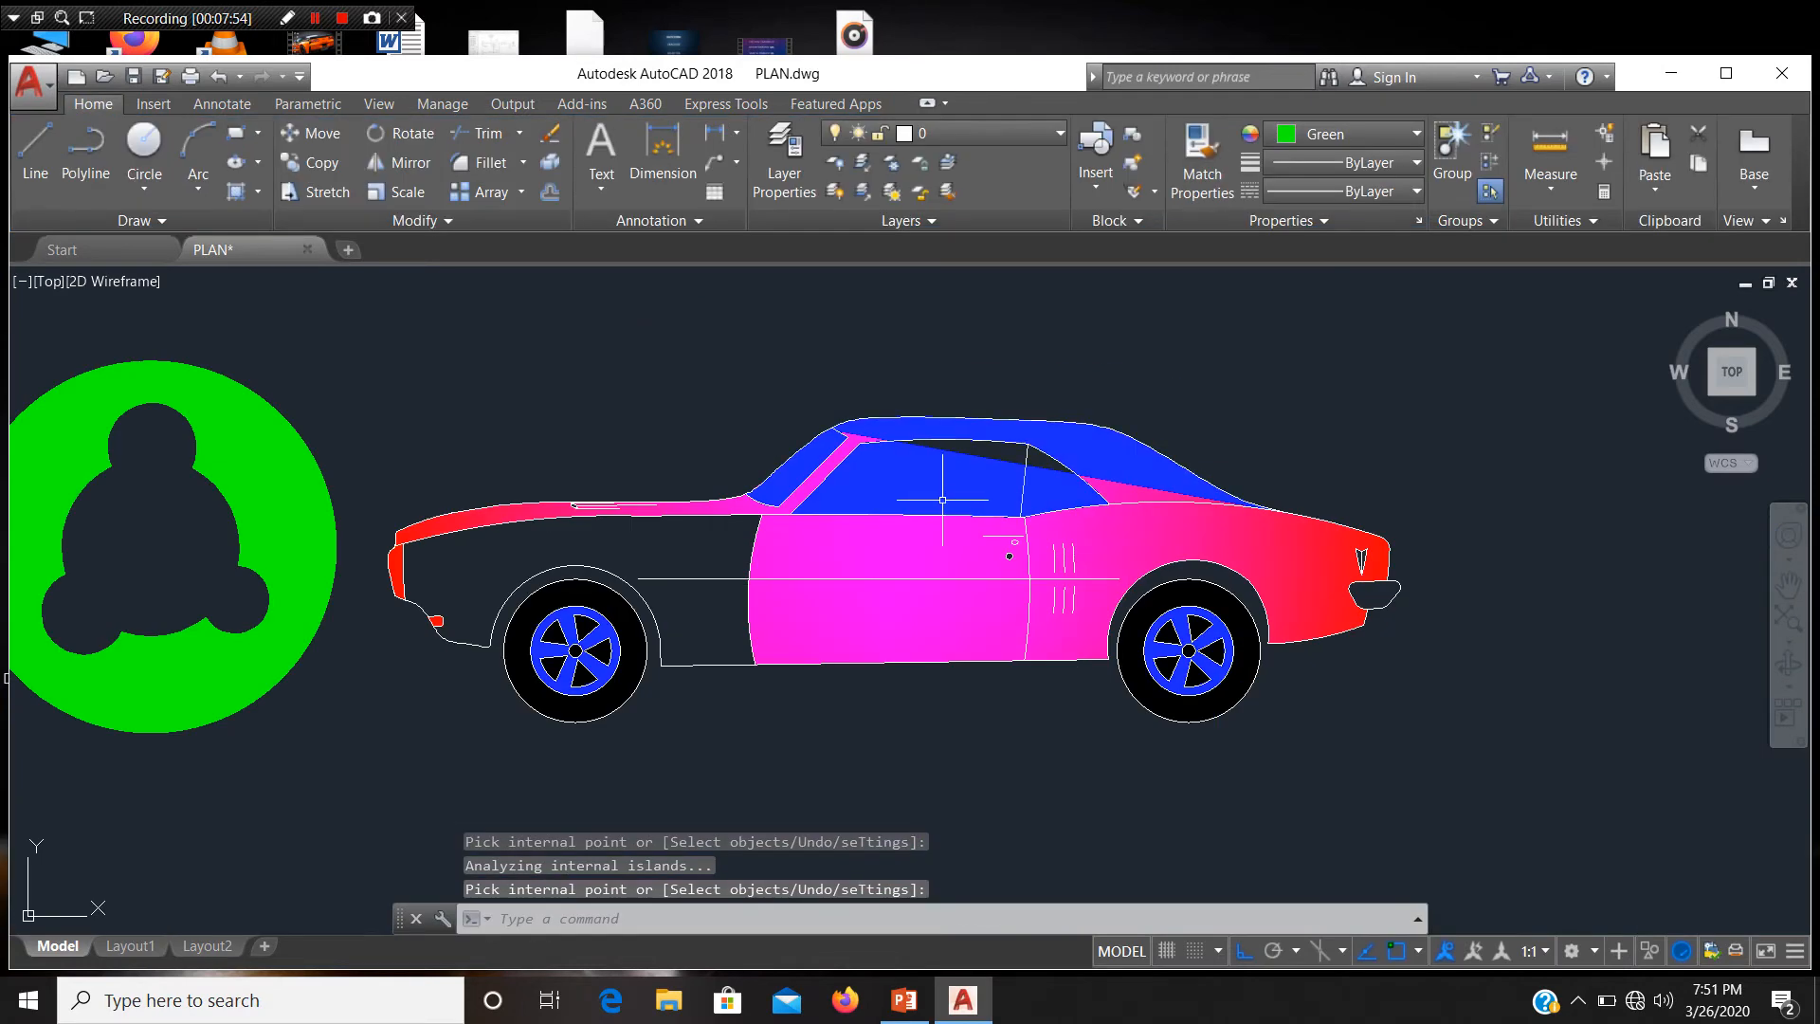
pyautogui.scroll(3, 1273, 626)
pyautogui.scroll(-3, 1273, 627)
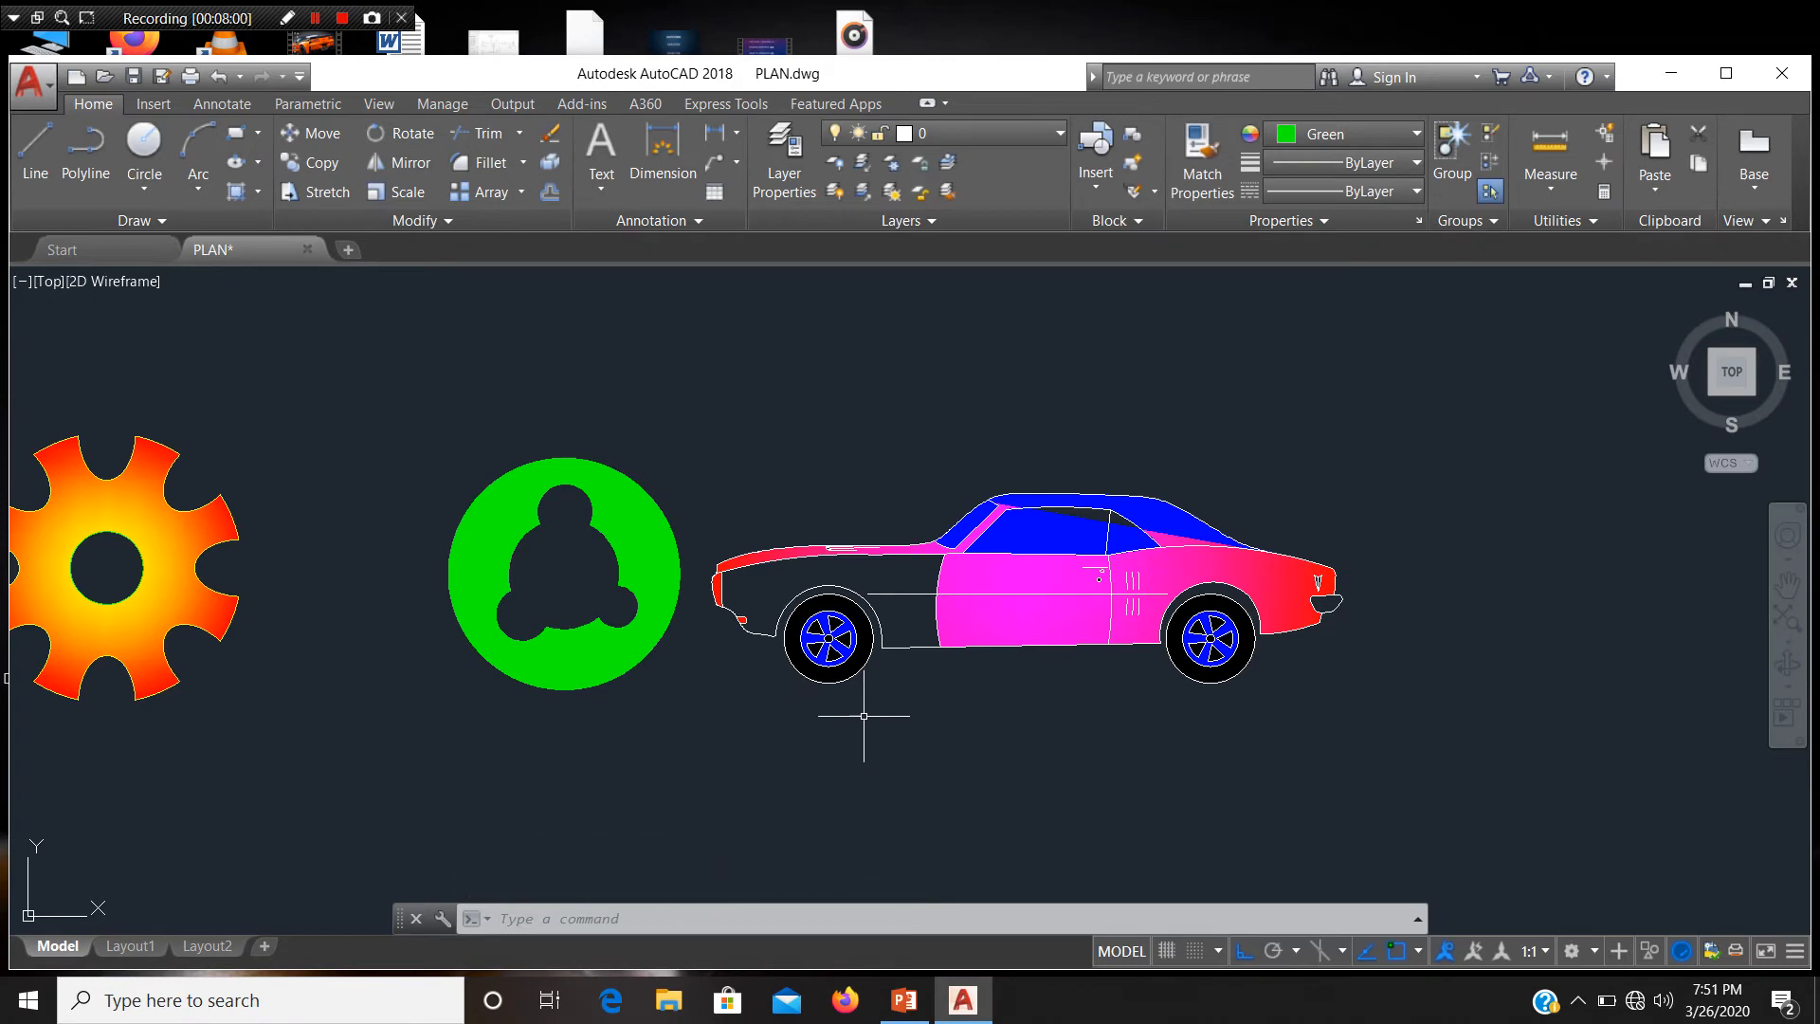
pyautogui.scroll(2, 910, 654)
pyautogui.scroll(-2, 910, 645)
pyautogui.scroll(4, 934, 616)
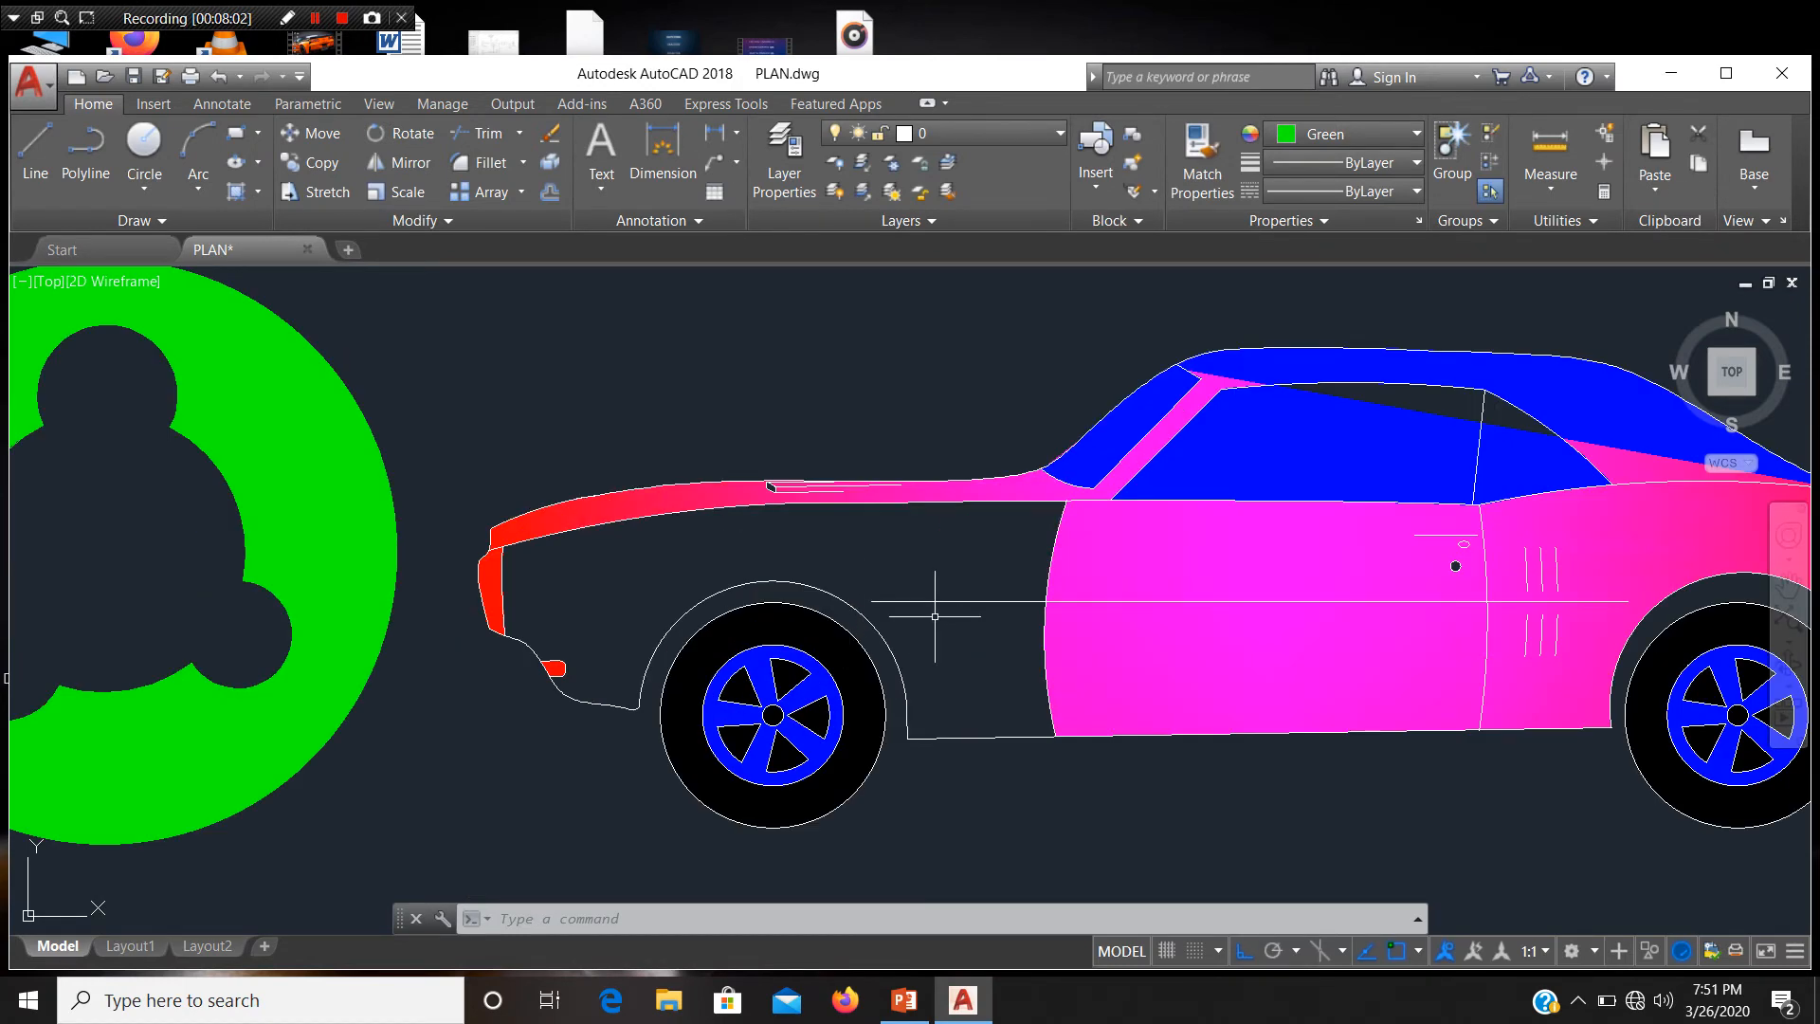
pyautogui.scroll(-4, 934, 616)
# Step: Draw an open rectangle with lines, about 34' wide, beyond the car's tail, leaving a small gap at its upper-left corner
pyautogui.moveTo(995, 610); pyautogui.dragTo(406, 630, button='middle')
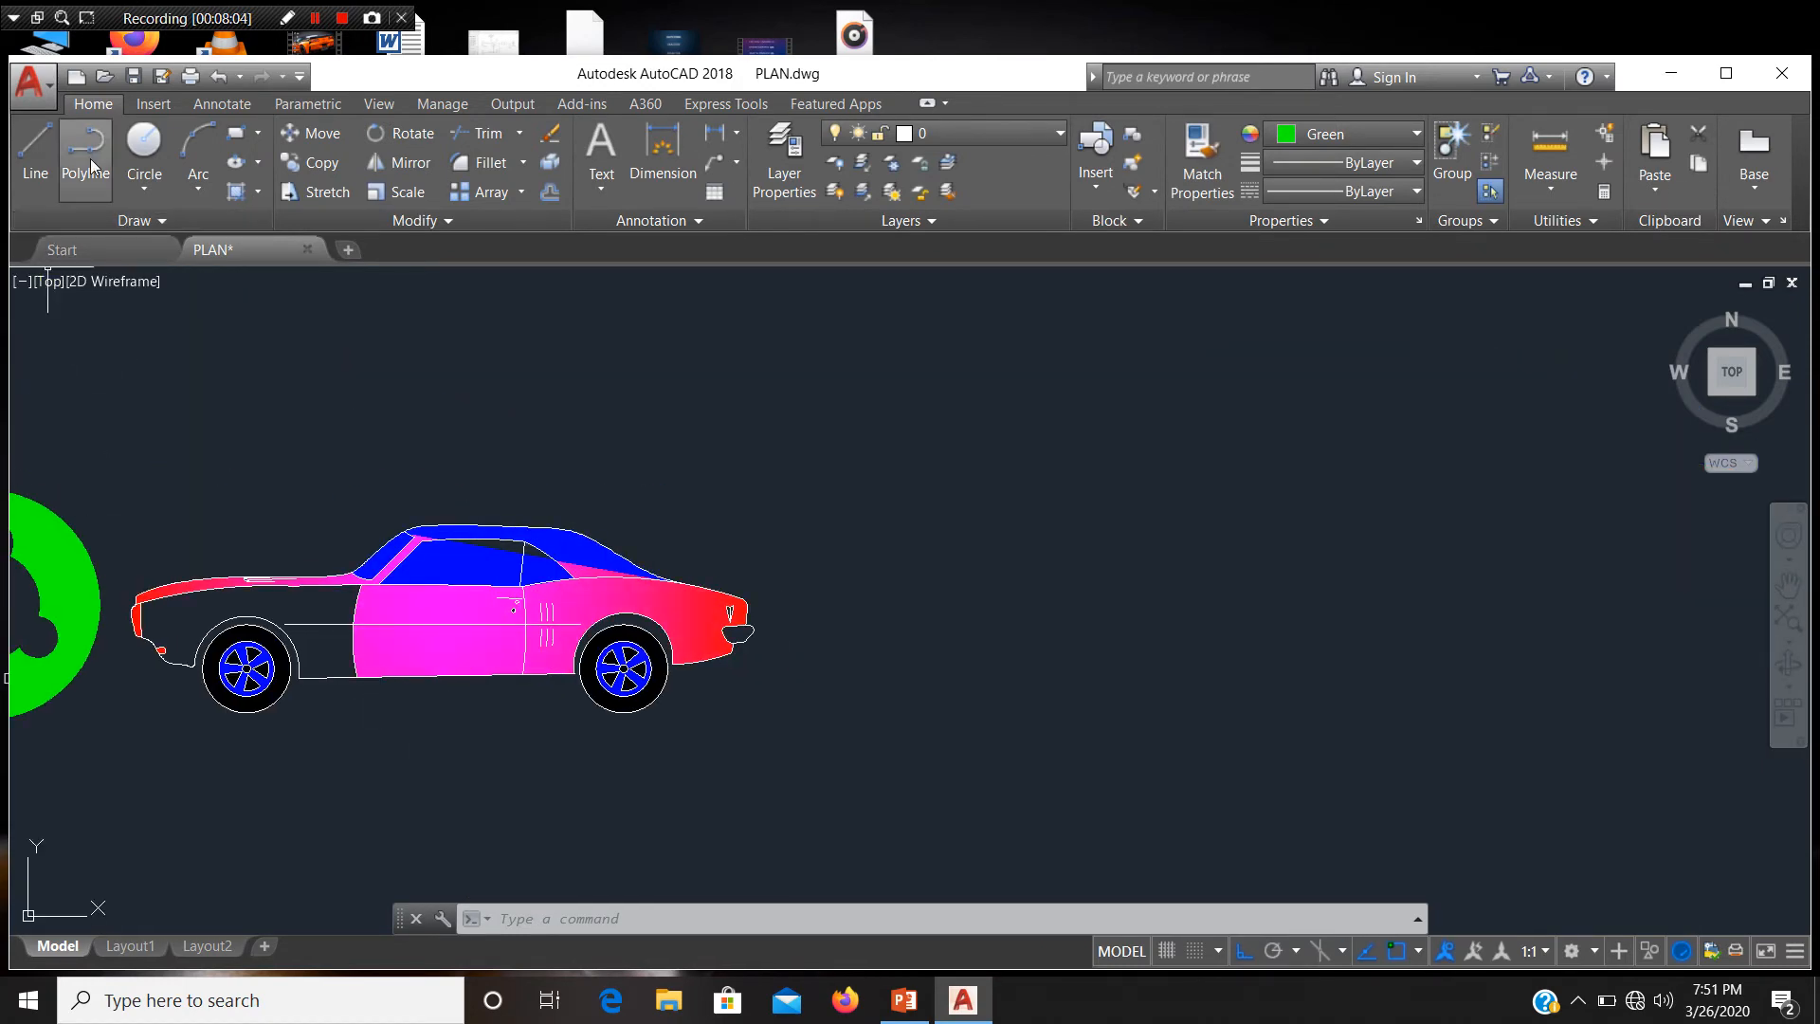
pyautogui.click(35, 151)
pyautogui.click(976, 512)
pyautogui.click(976, 738)
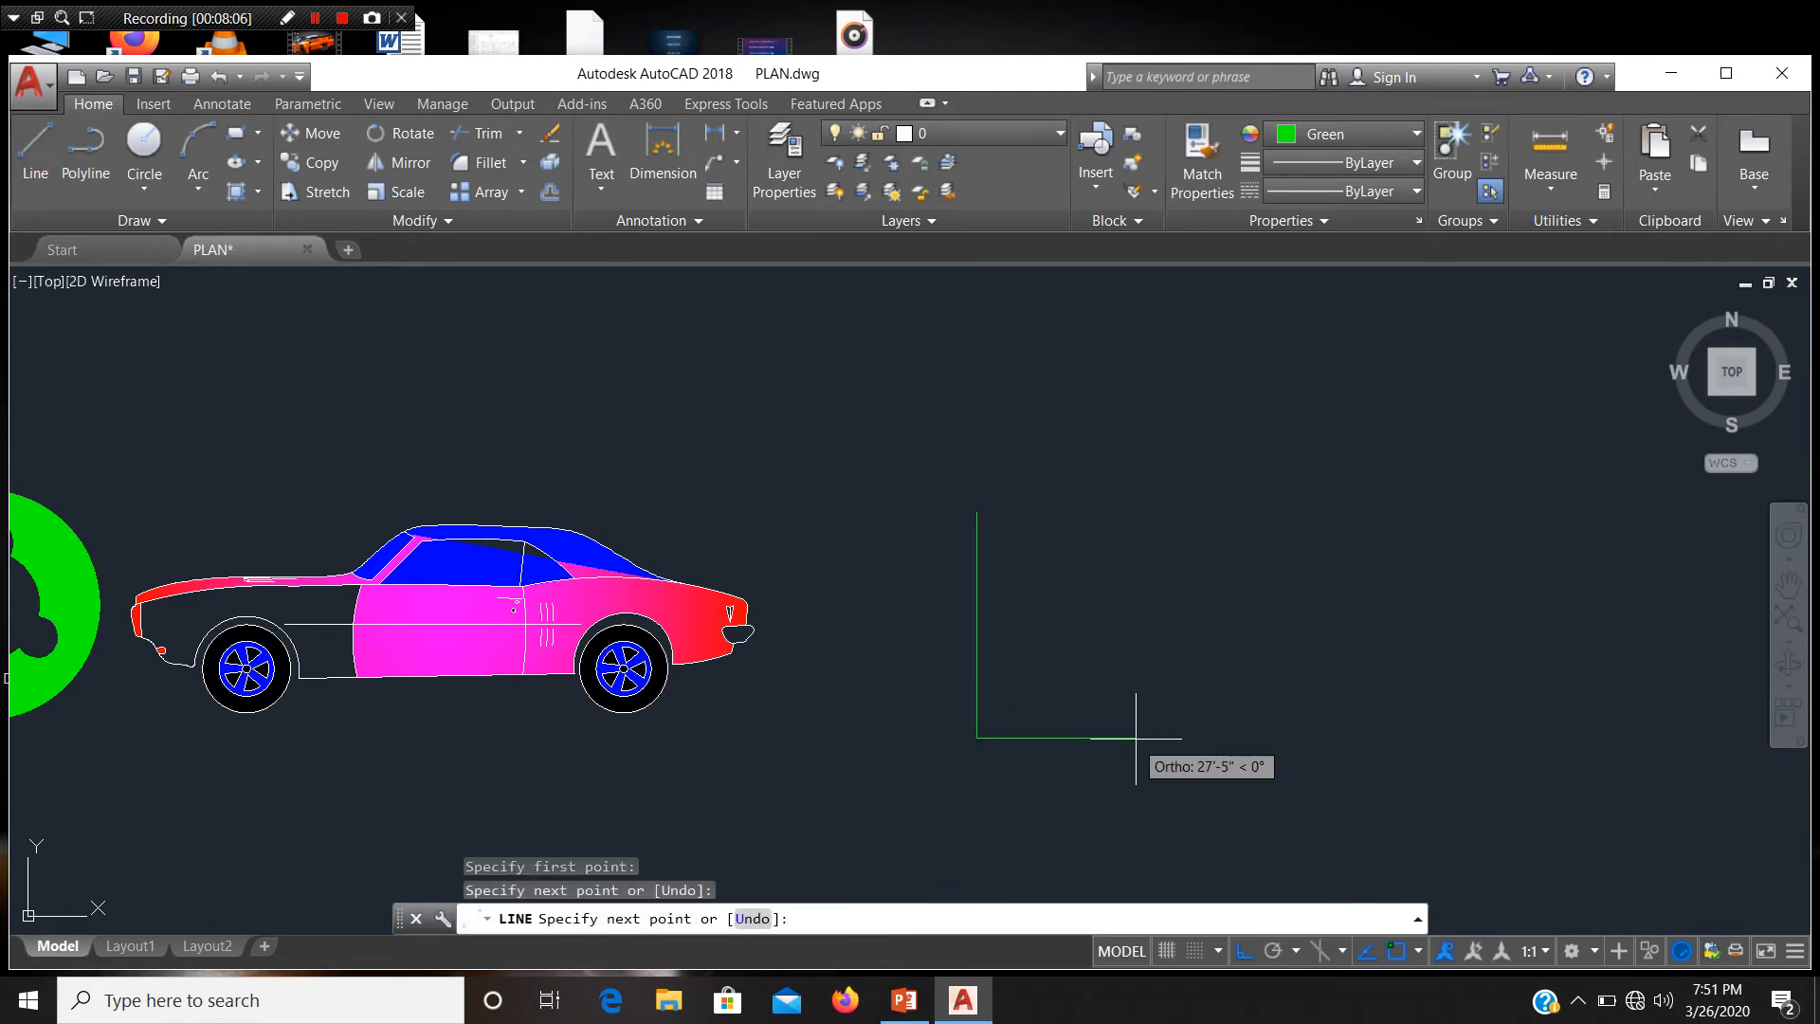
pyautogui.click(1151, 737)
pyautogui.click(1152, 516)
pyautogui.scroll(6, 981, 523)
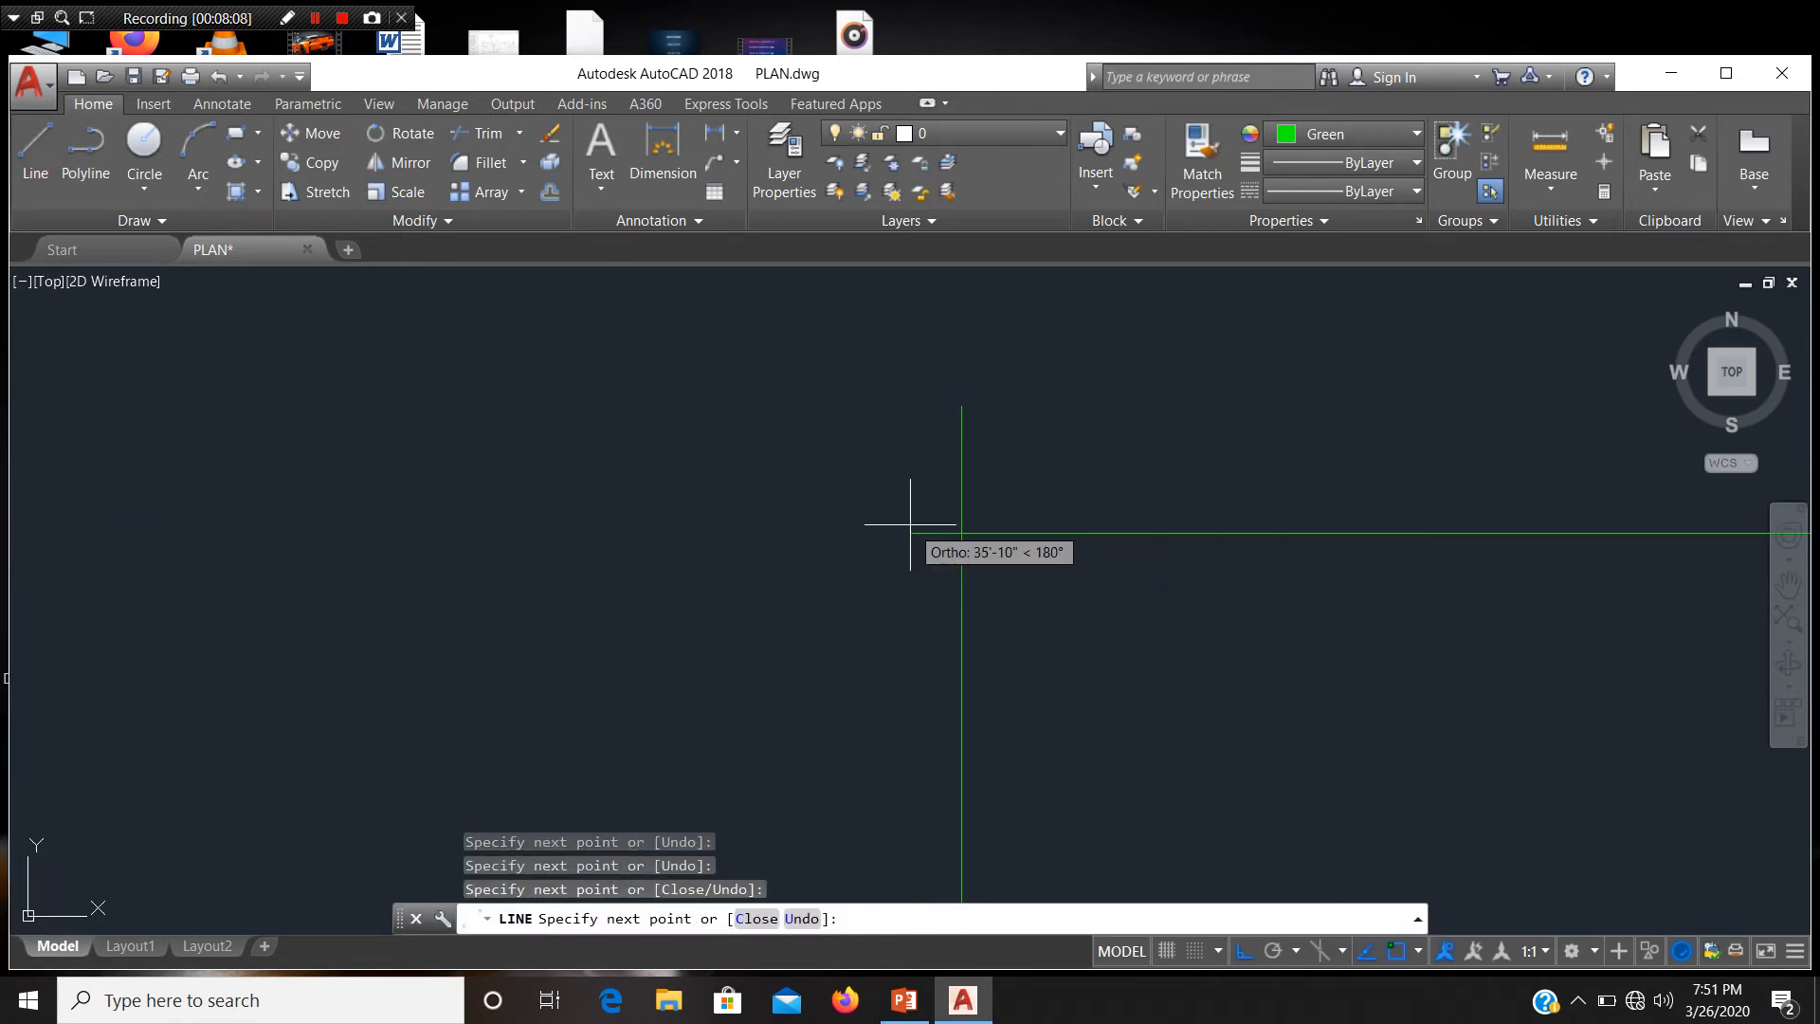
pyautogui.scroll(3, 909, 523)
pyautogui.scroll(2, 1090, 568)
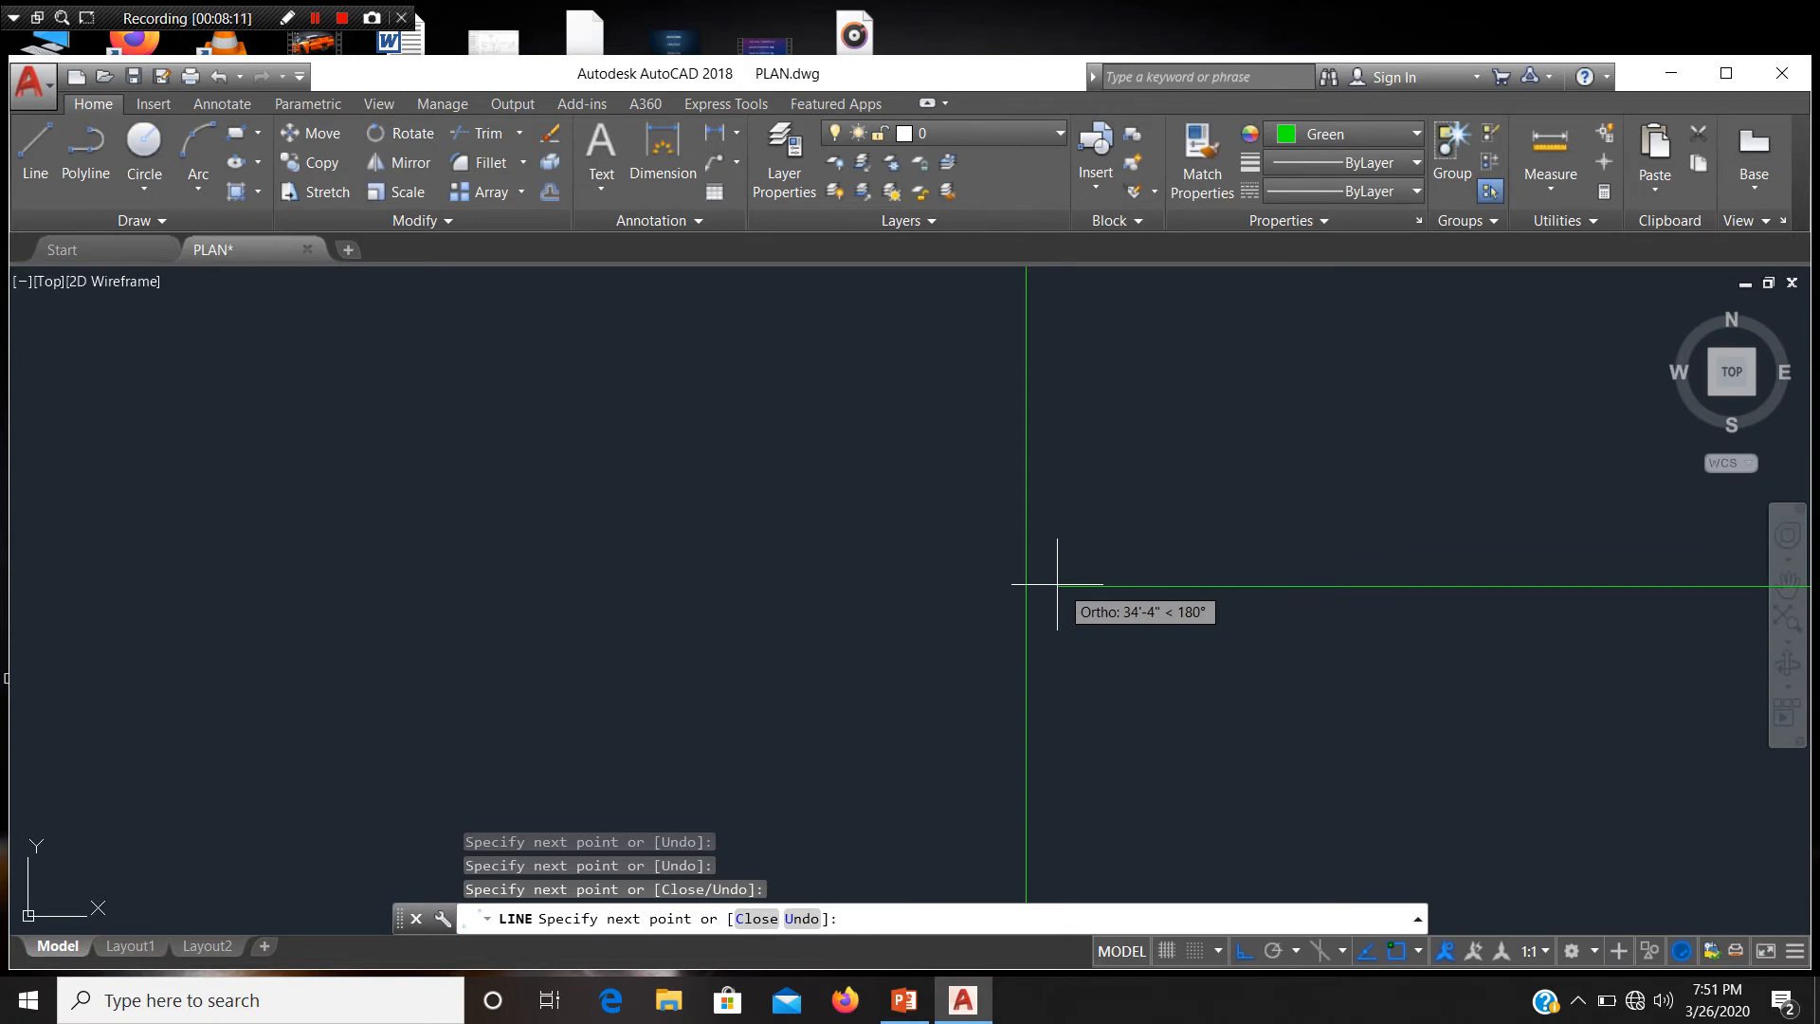
pyautogui.click(1051, 585)
pyautogui.press('Escape')
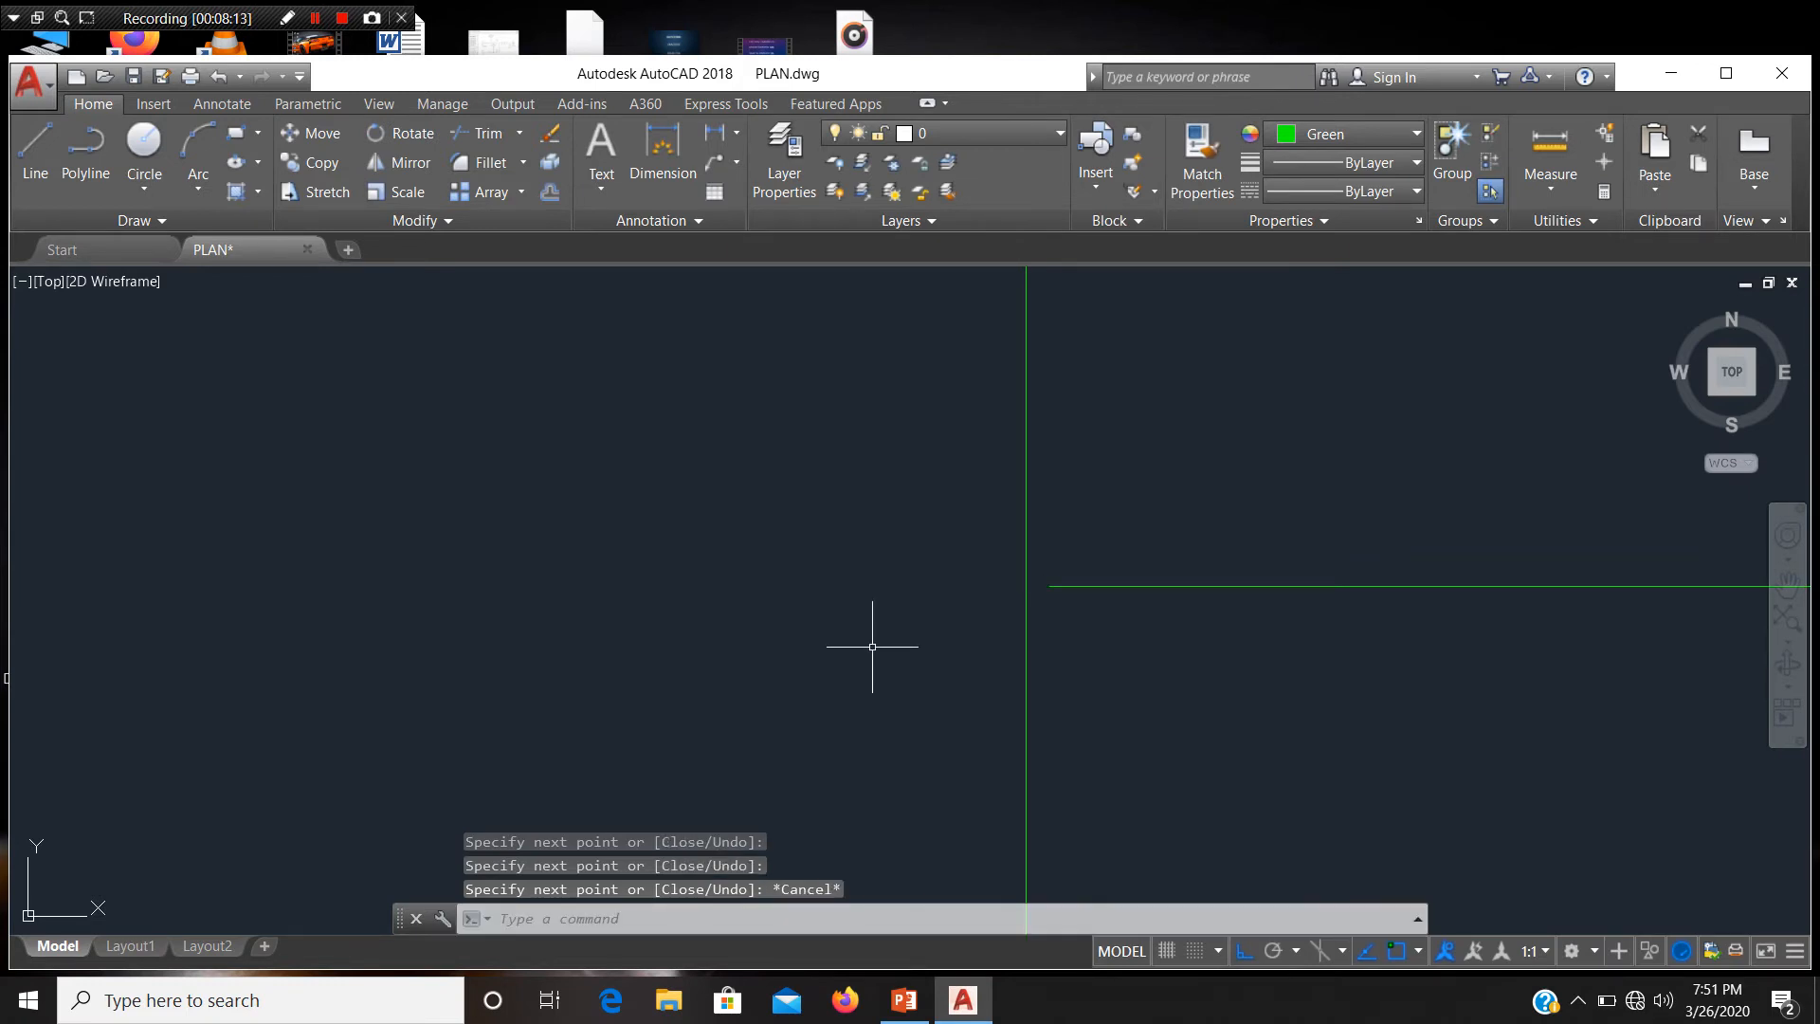
# Step: Shorten the rectangle's left line by stretching its upper endpoint down level with the top line
pyautogui.scroll(-2, 917, 667)
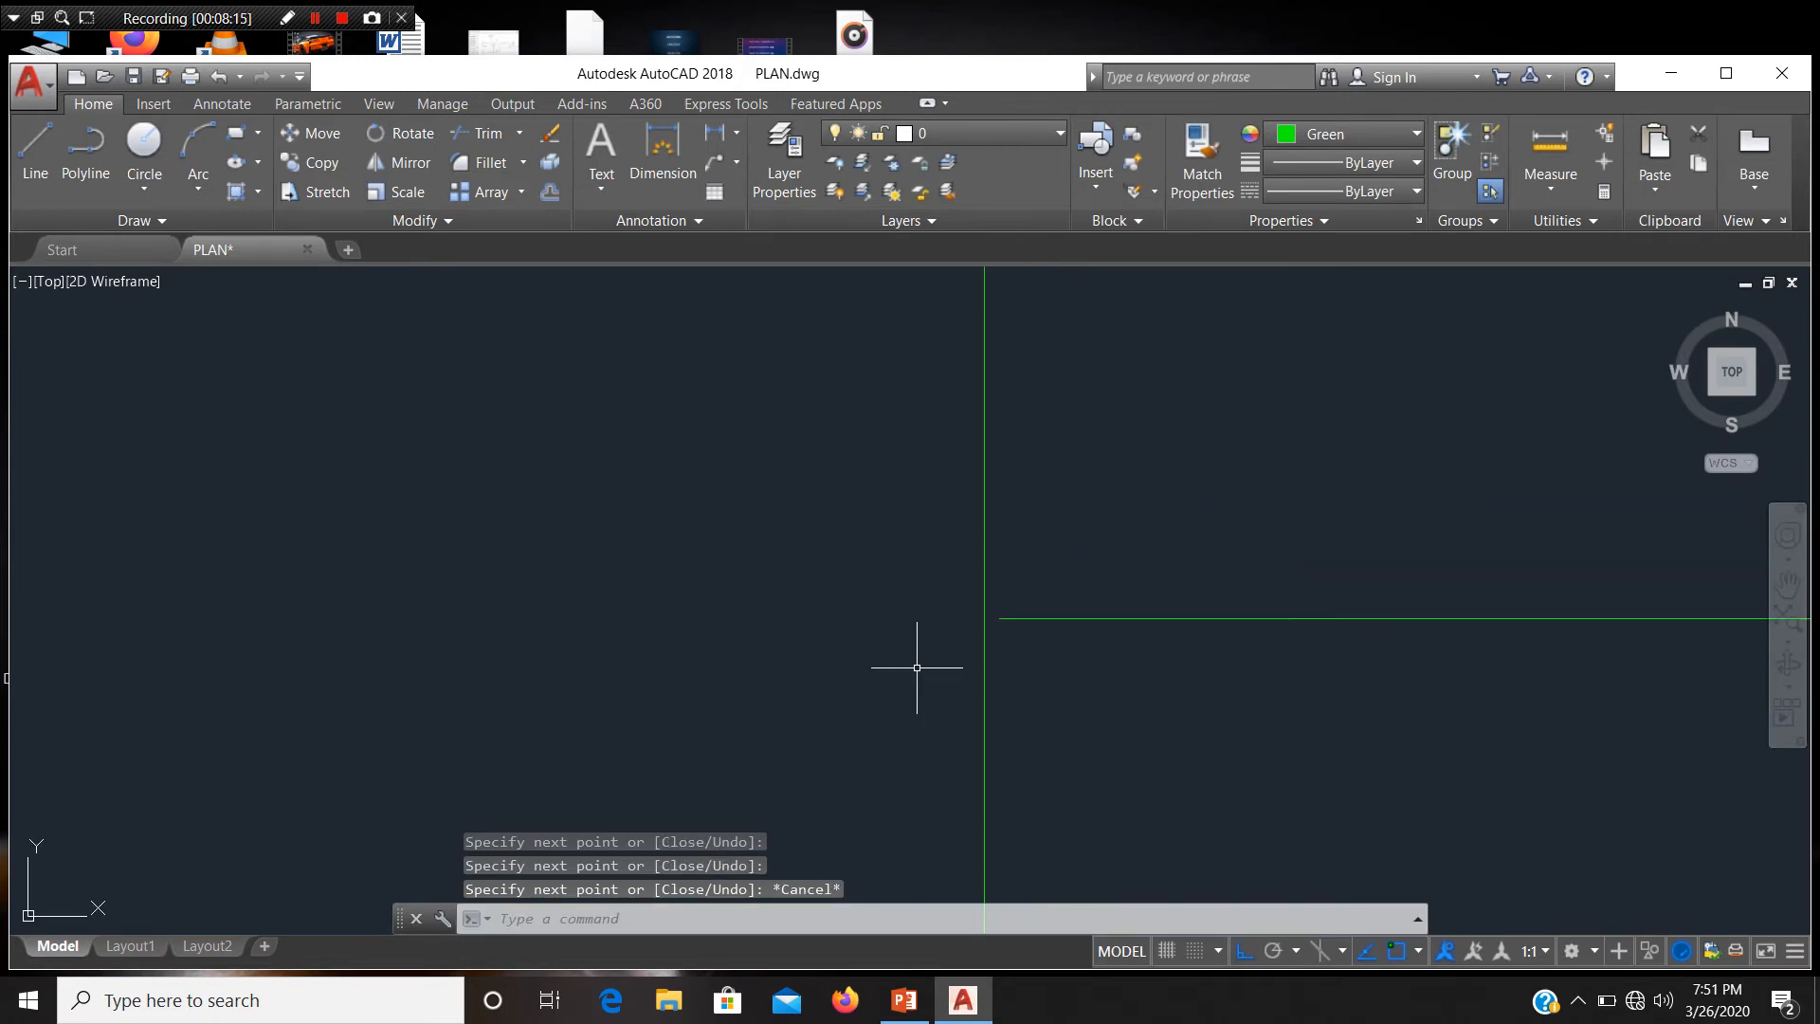
pyautogui.click(981, 574)
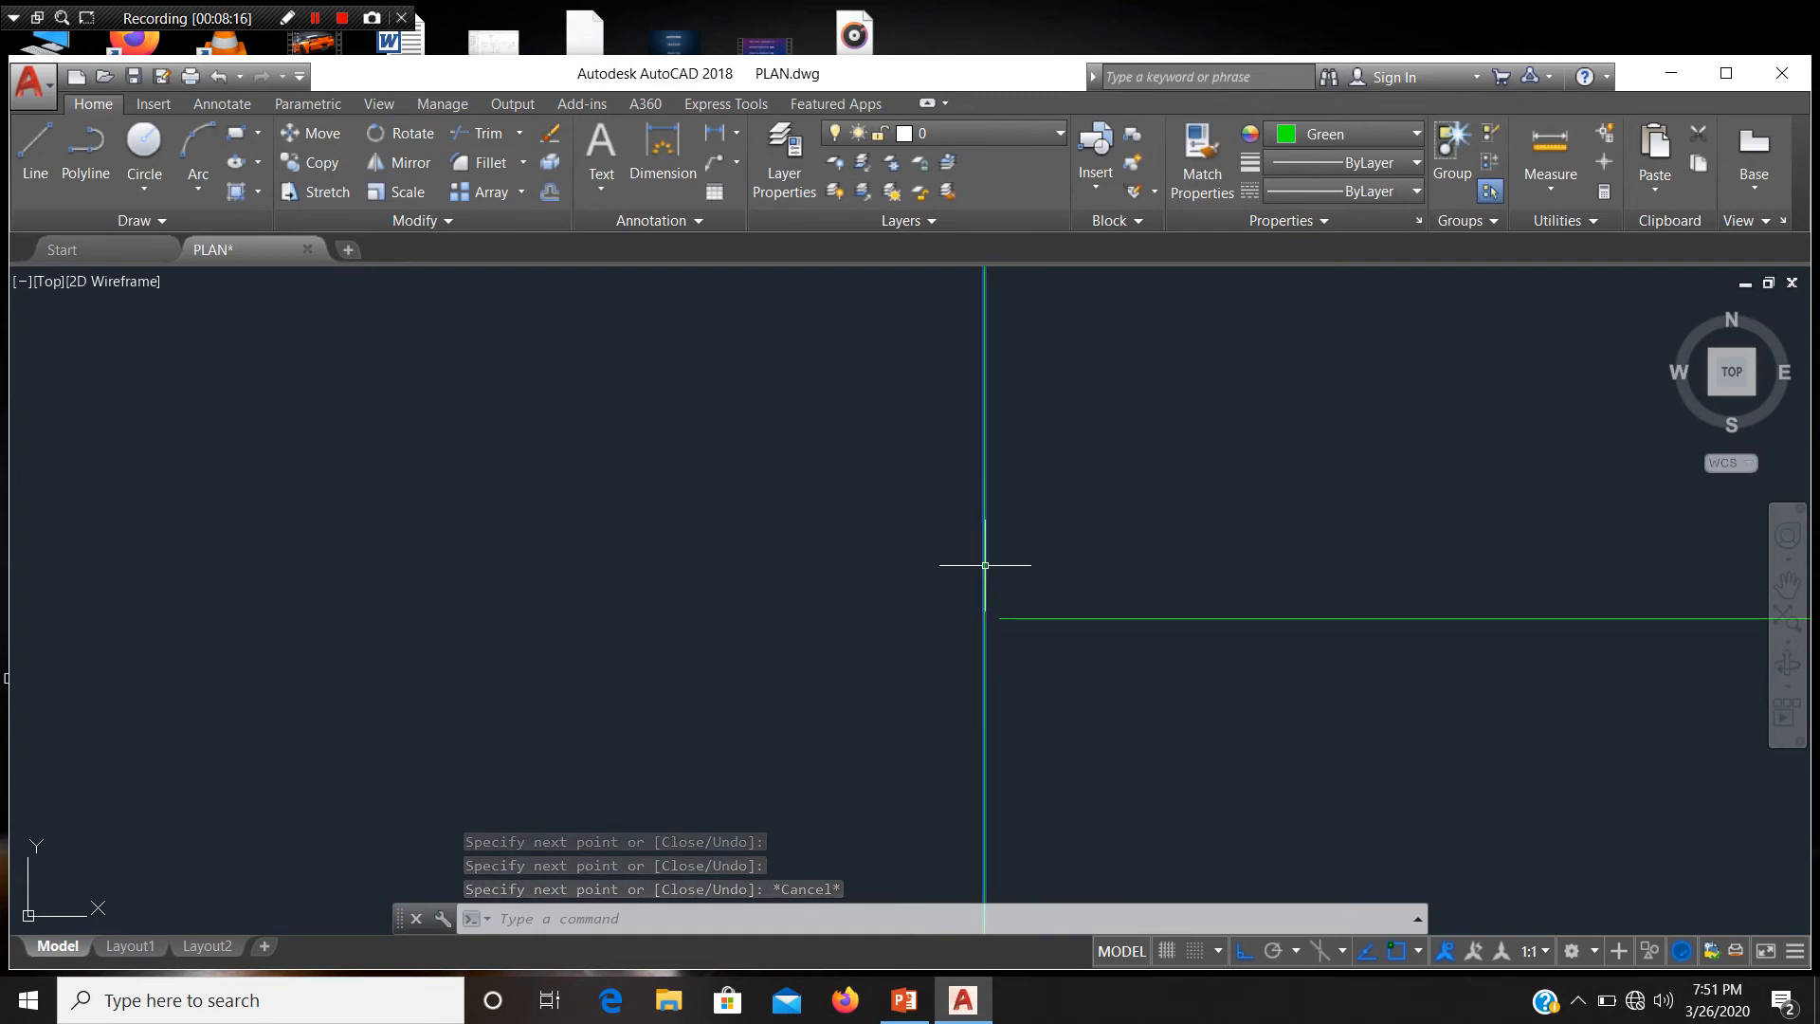
pyautogui.scroll(-3, 885, 753)
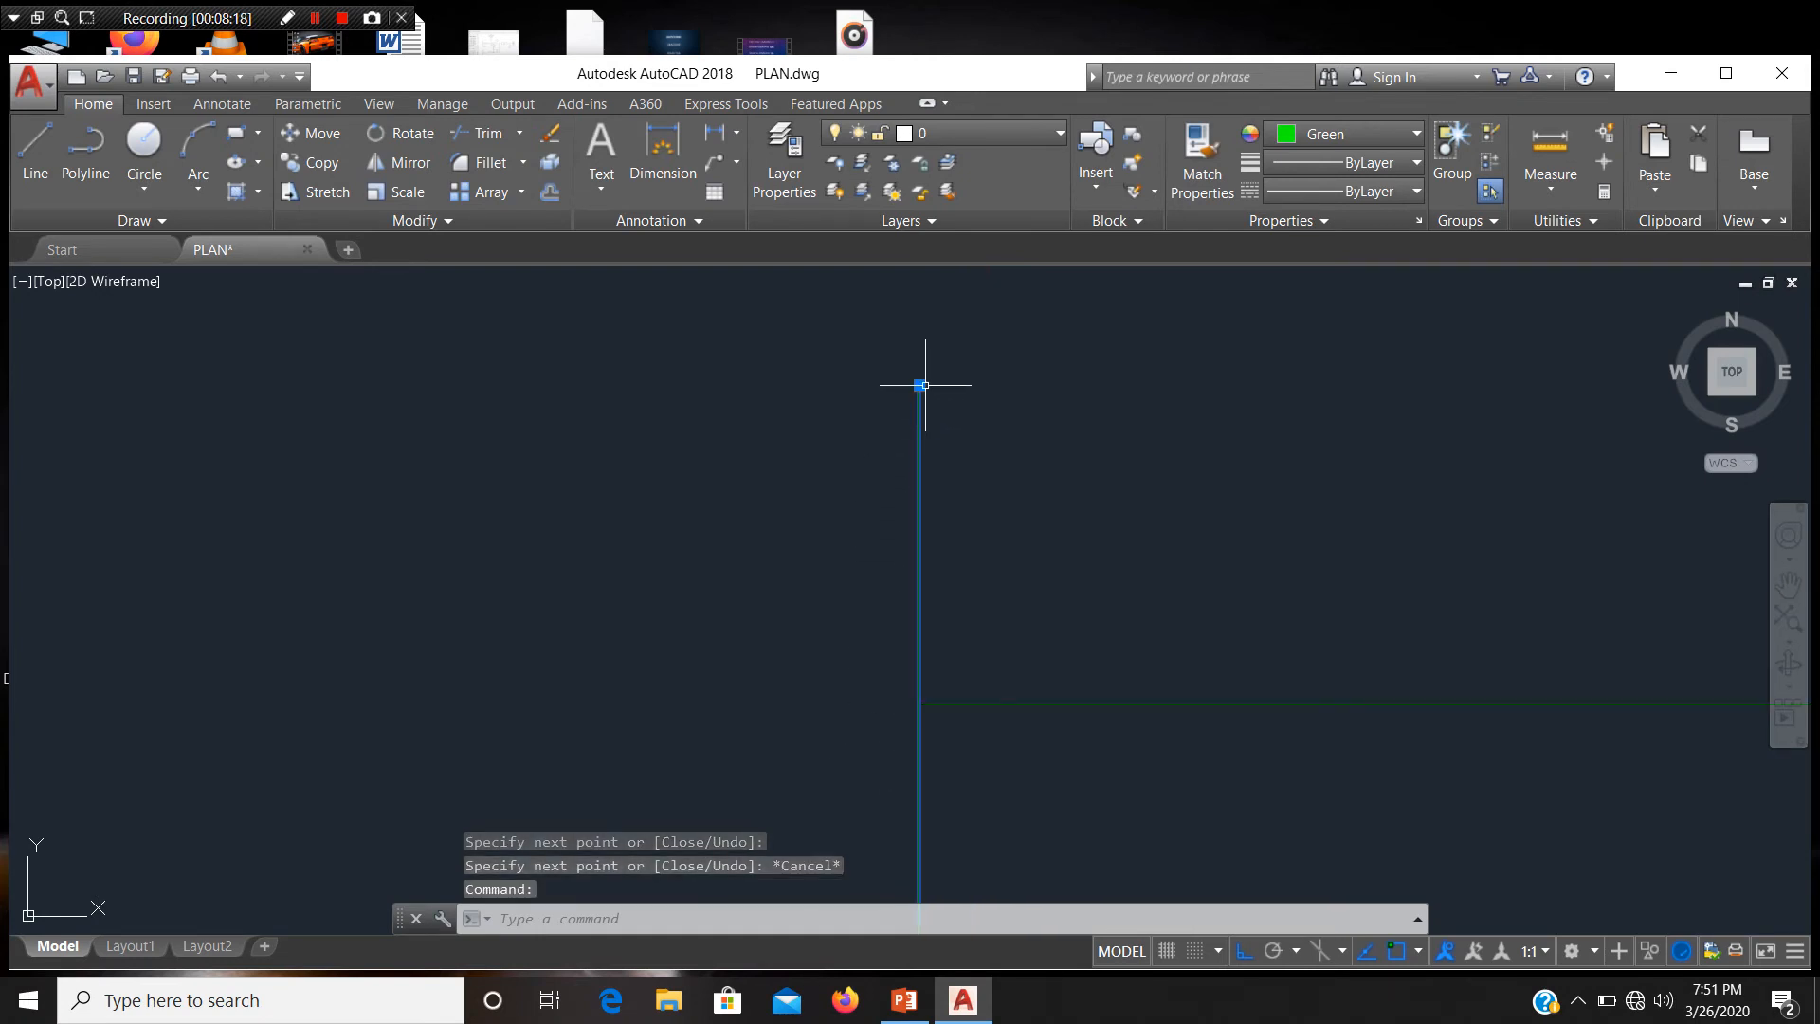
pyautogui.click(919, 385)
pyautogui.scroll(5, 926, 692)
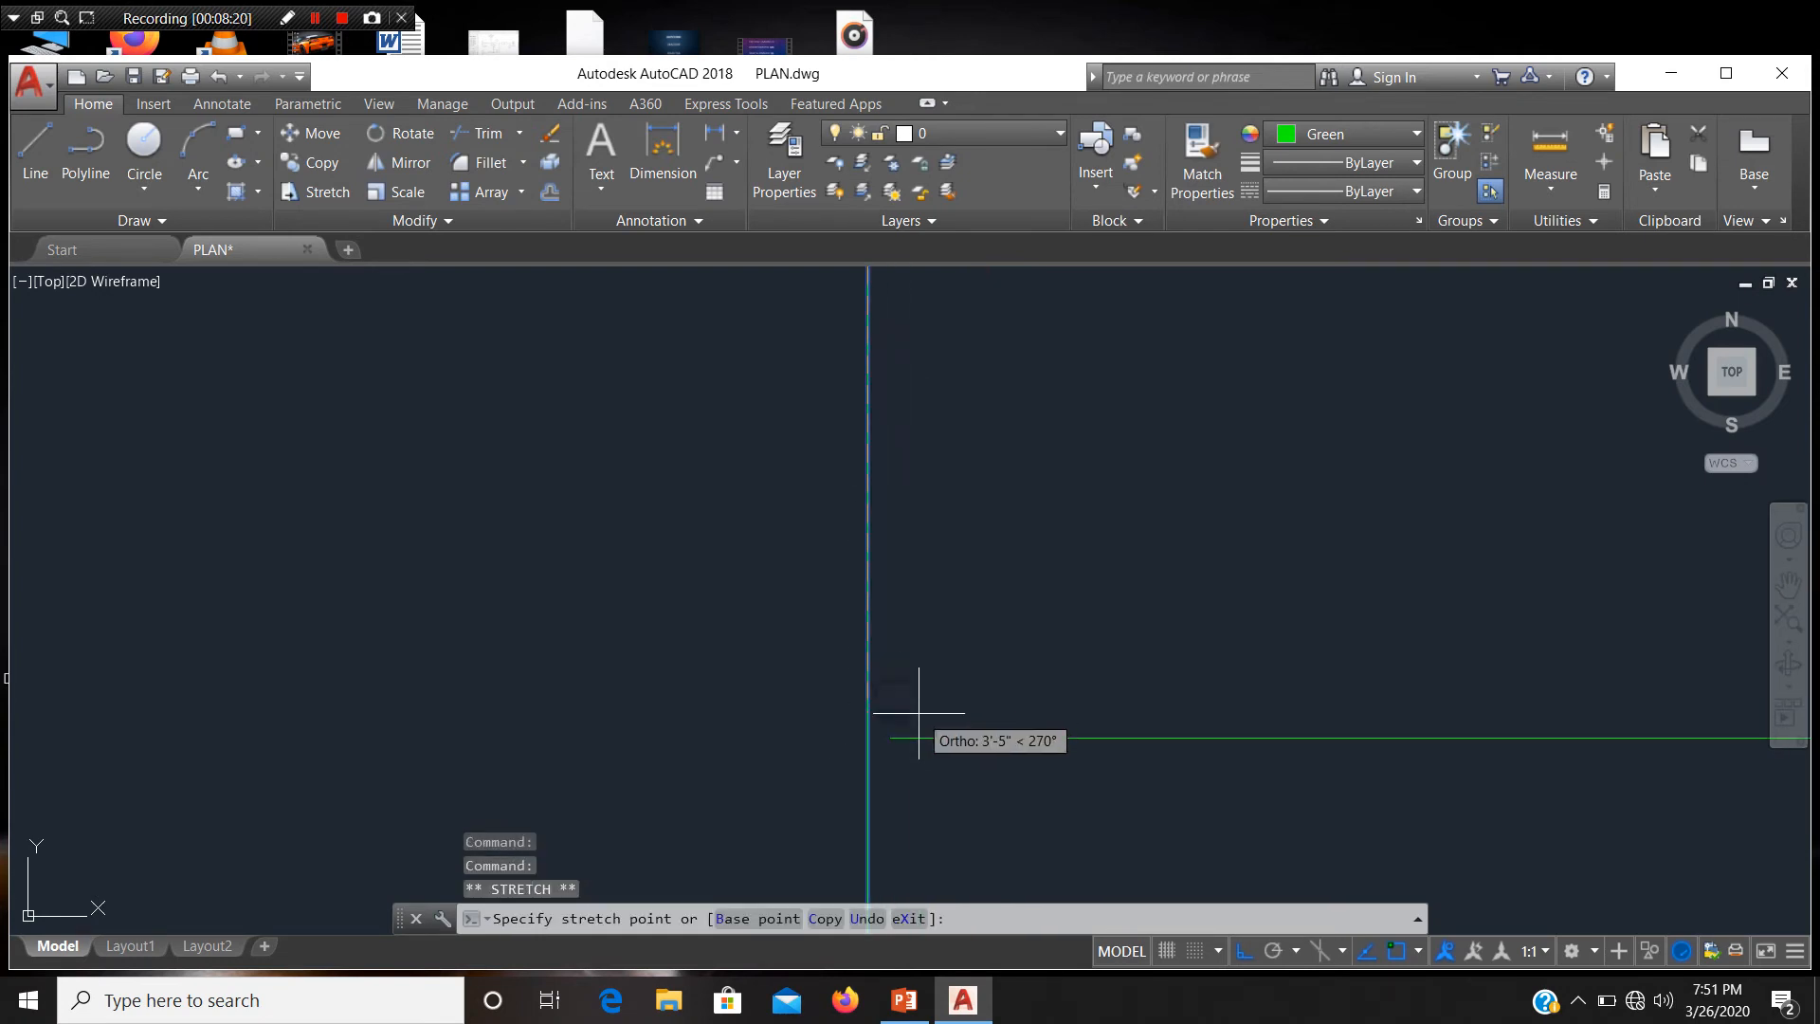
pyautogui.click(866, 736)
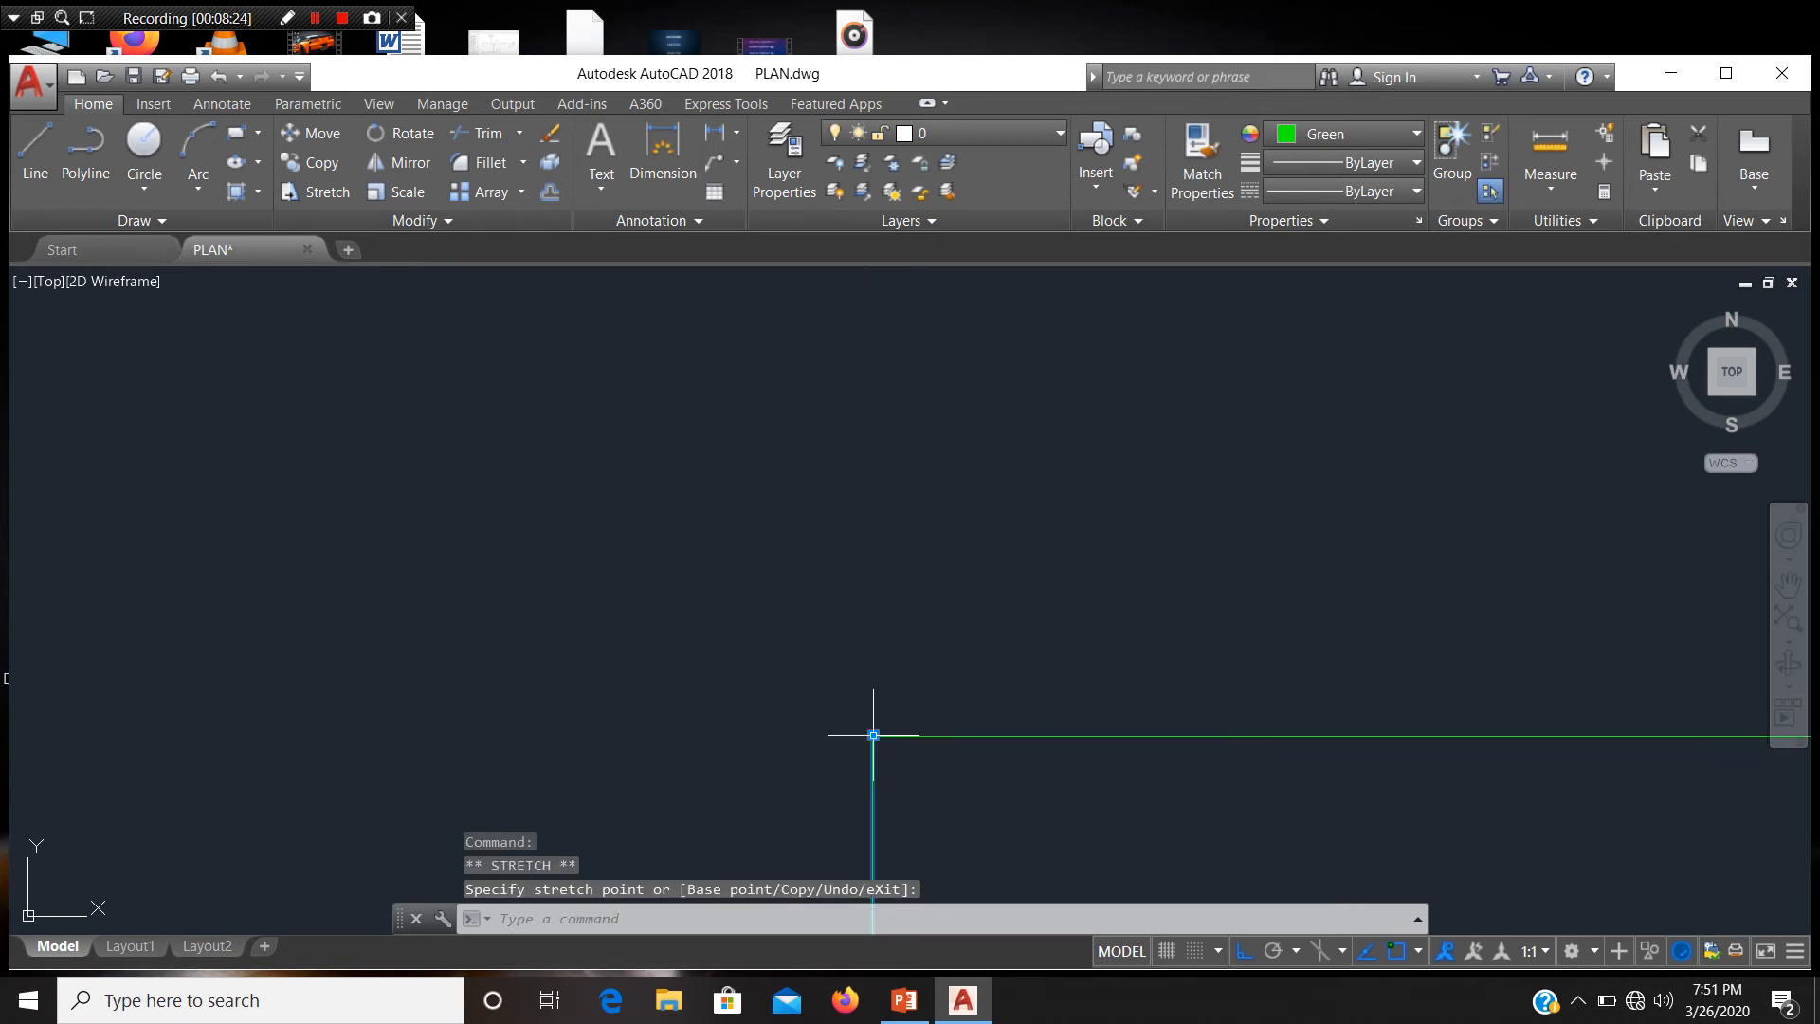
pyautogui.scroll(-1, 867, 737)
pyautogui.moveTo(874, 723)
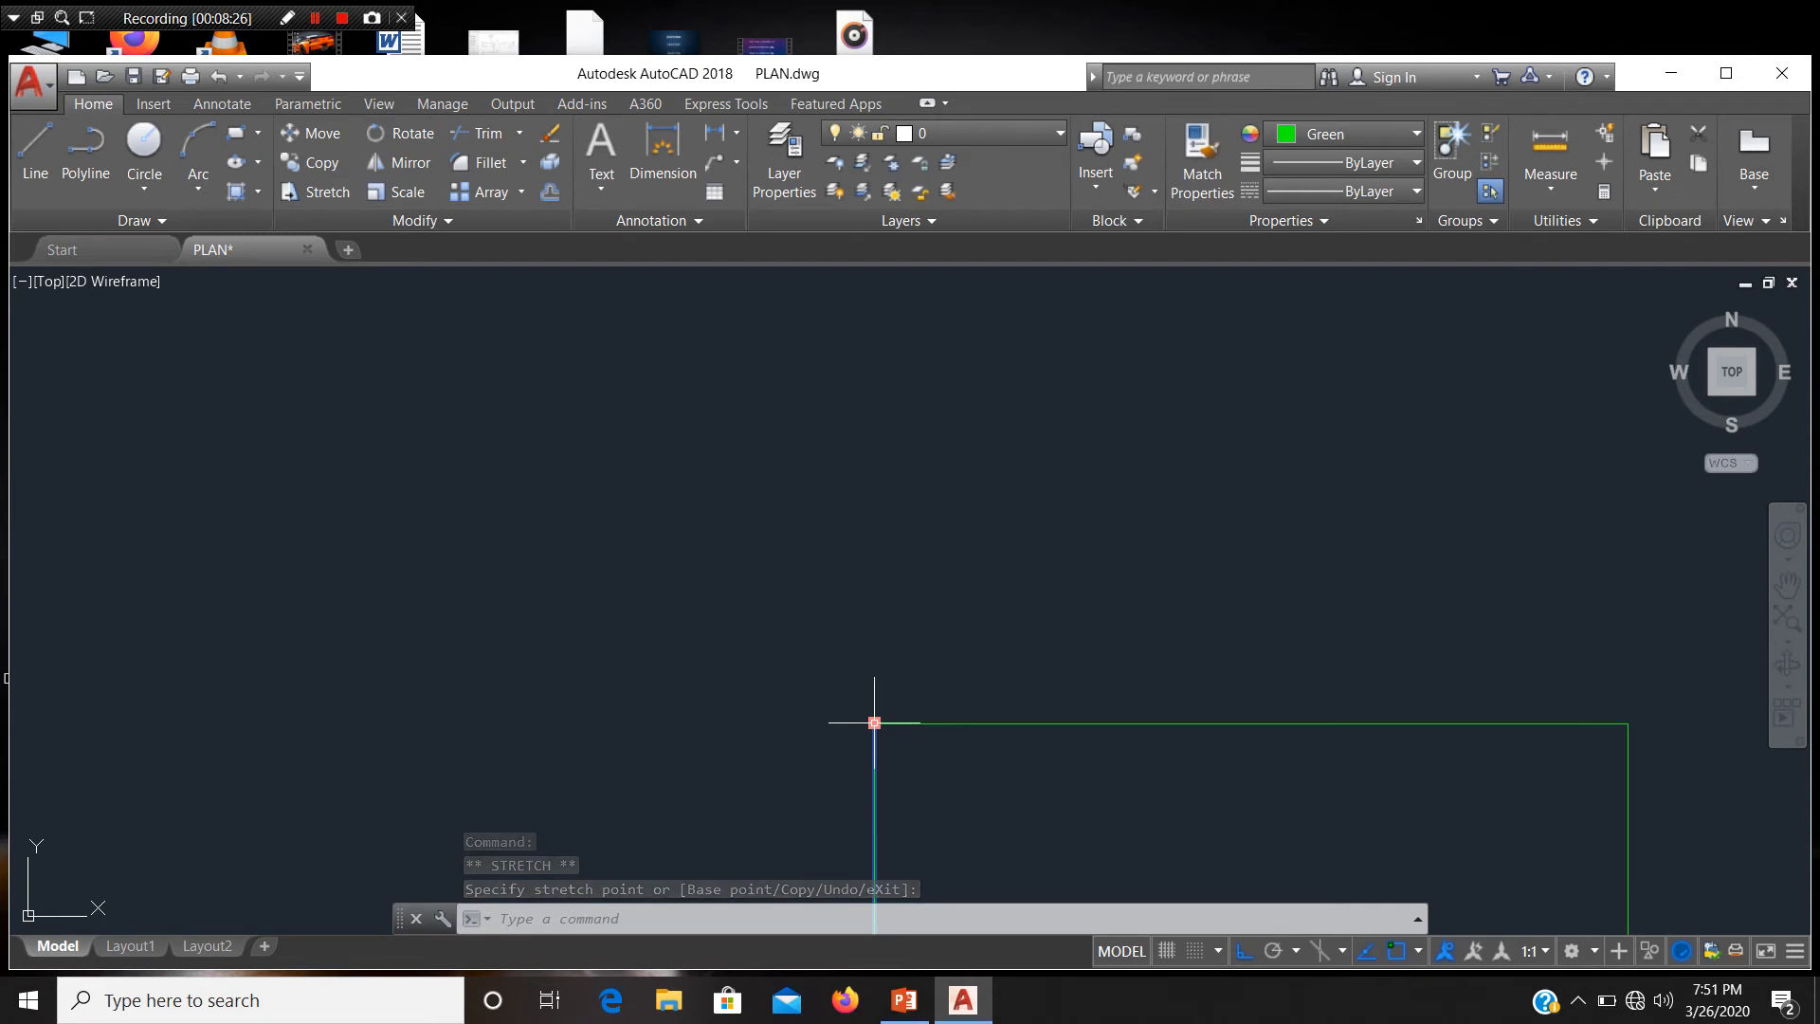
pyautogui.scroll(-8, 874, 723)
pyautogui.scroll(4, 954, 682)
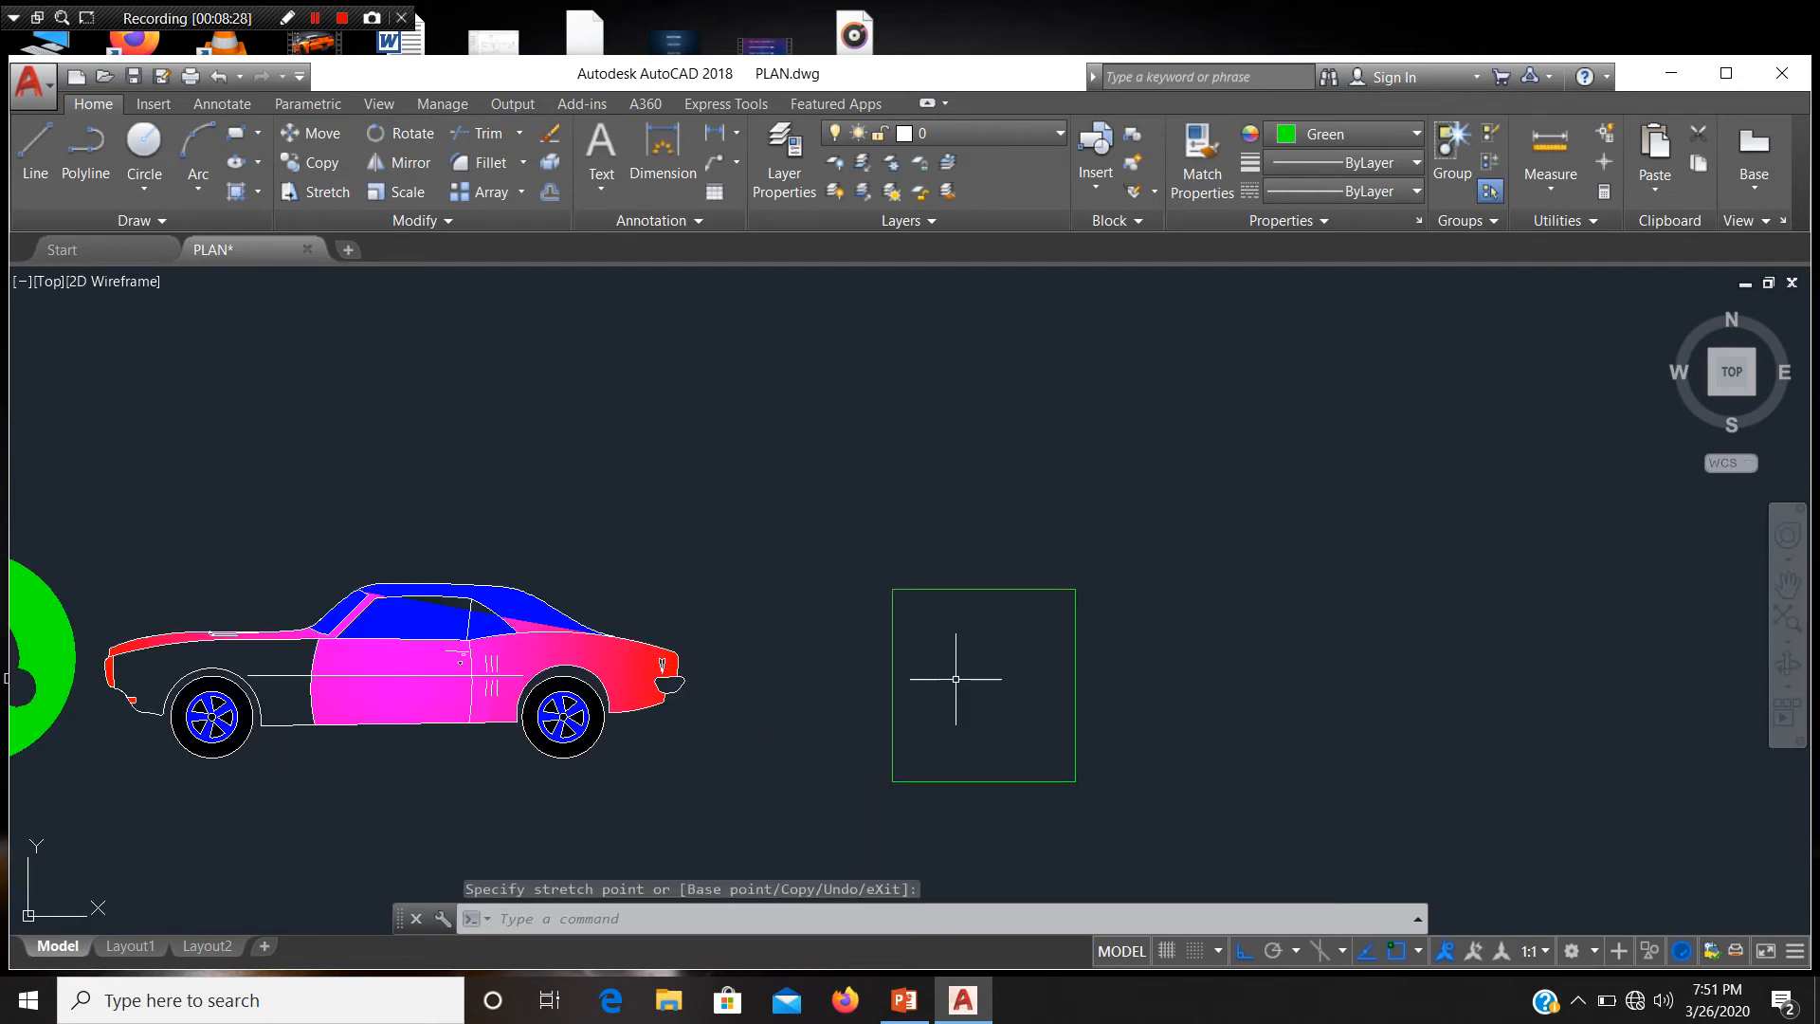
pyautogui.press('Escape')
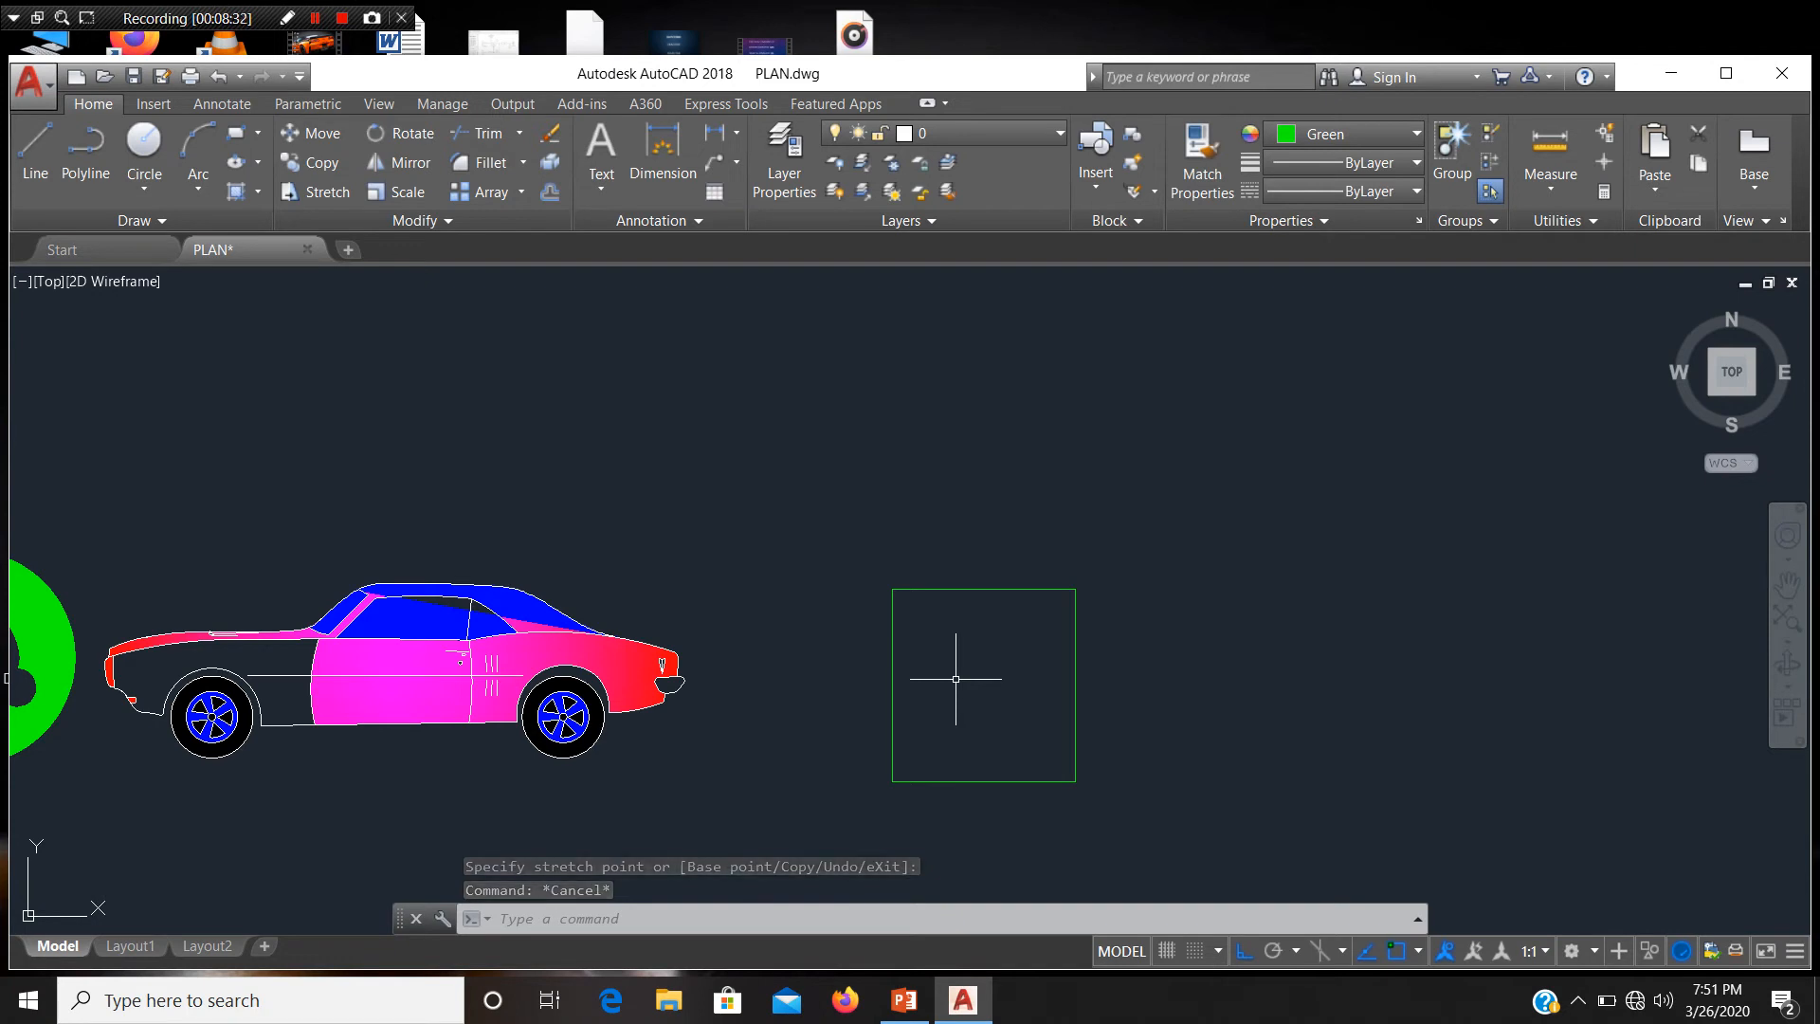
# Step: Fill the rectangle beside the car with a SOLID hatch in blue and finish it
pyautogui.write('h')
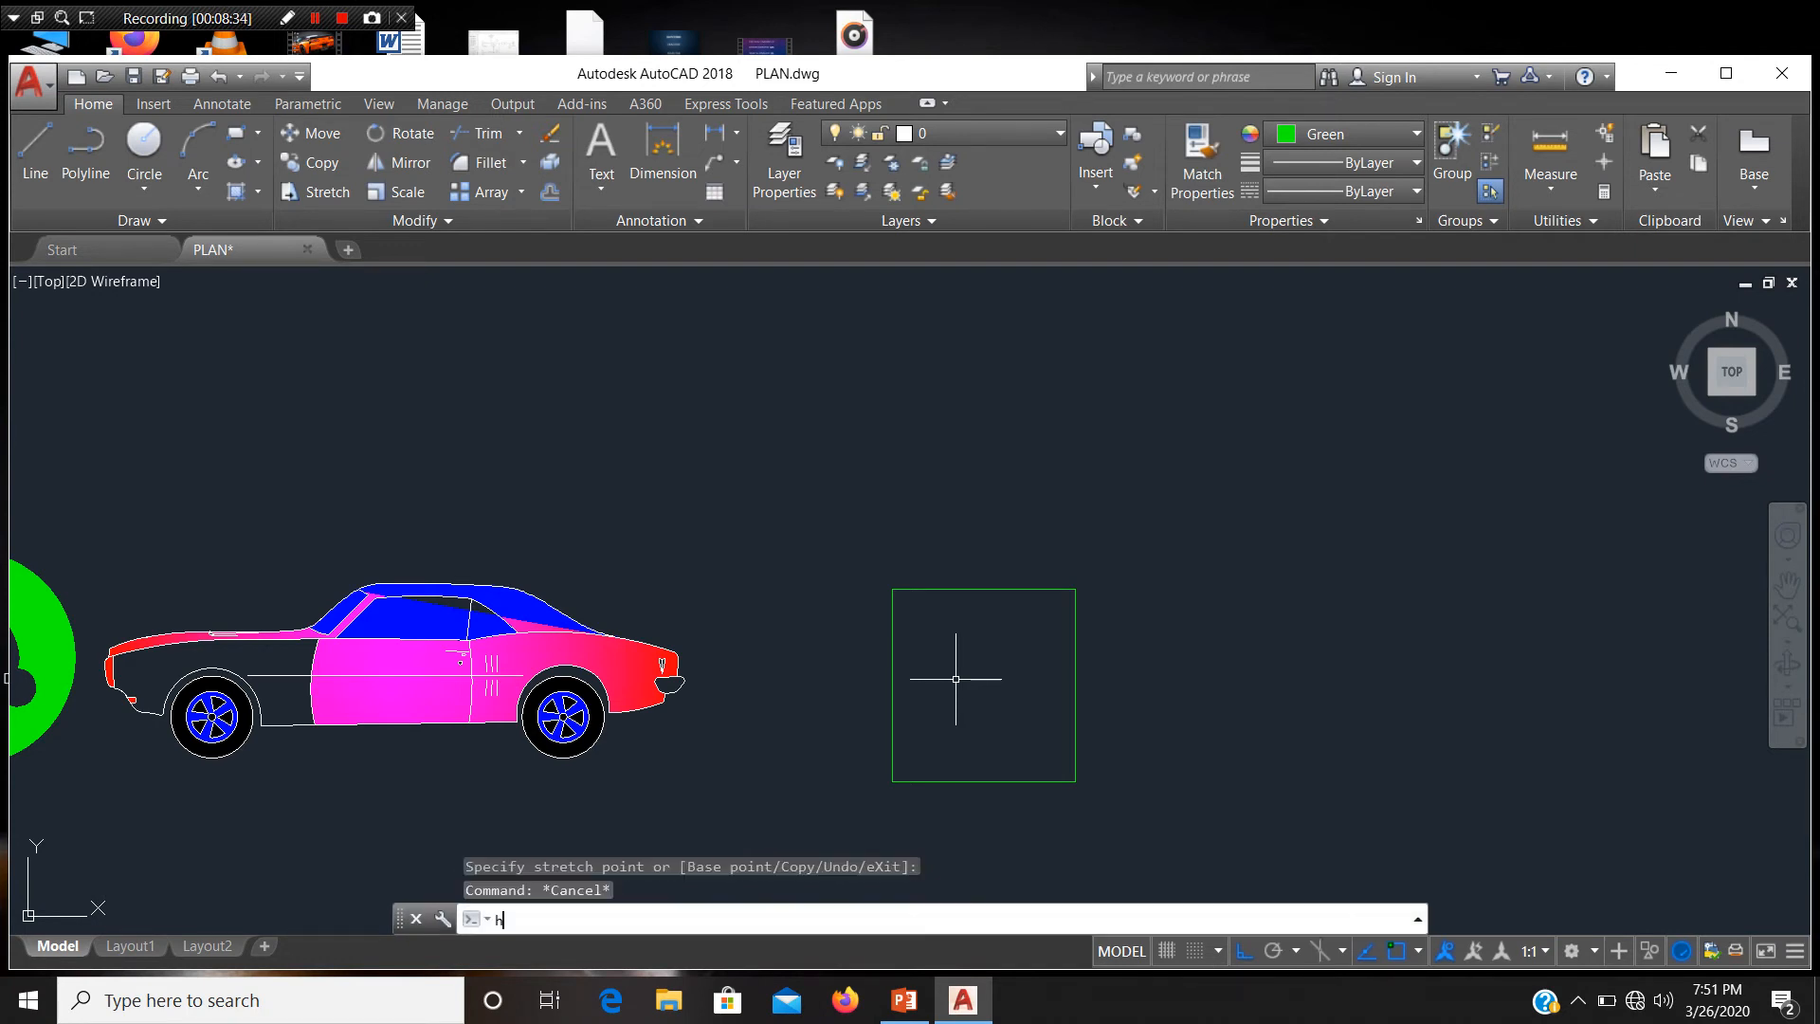
pyautogui.press('Return')
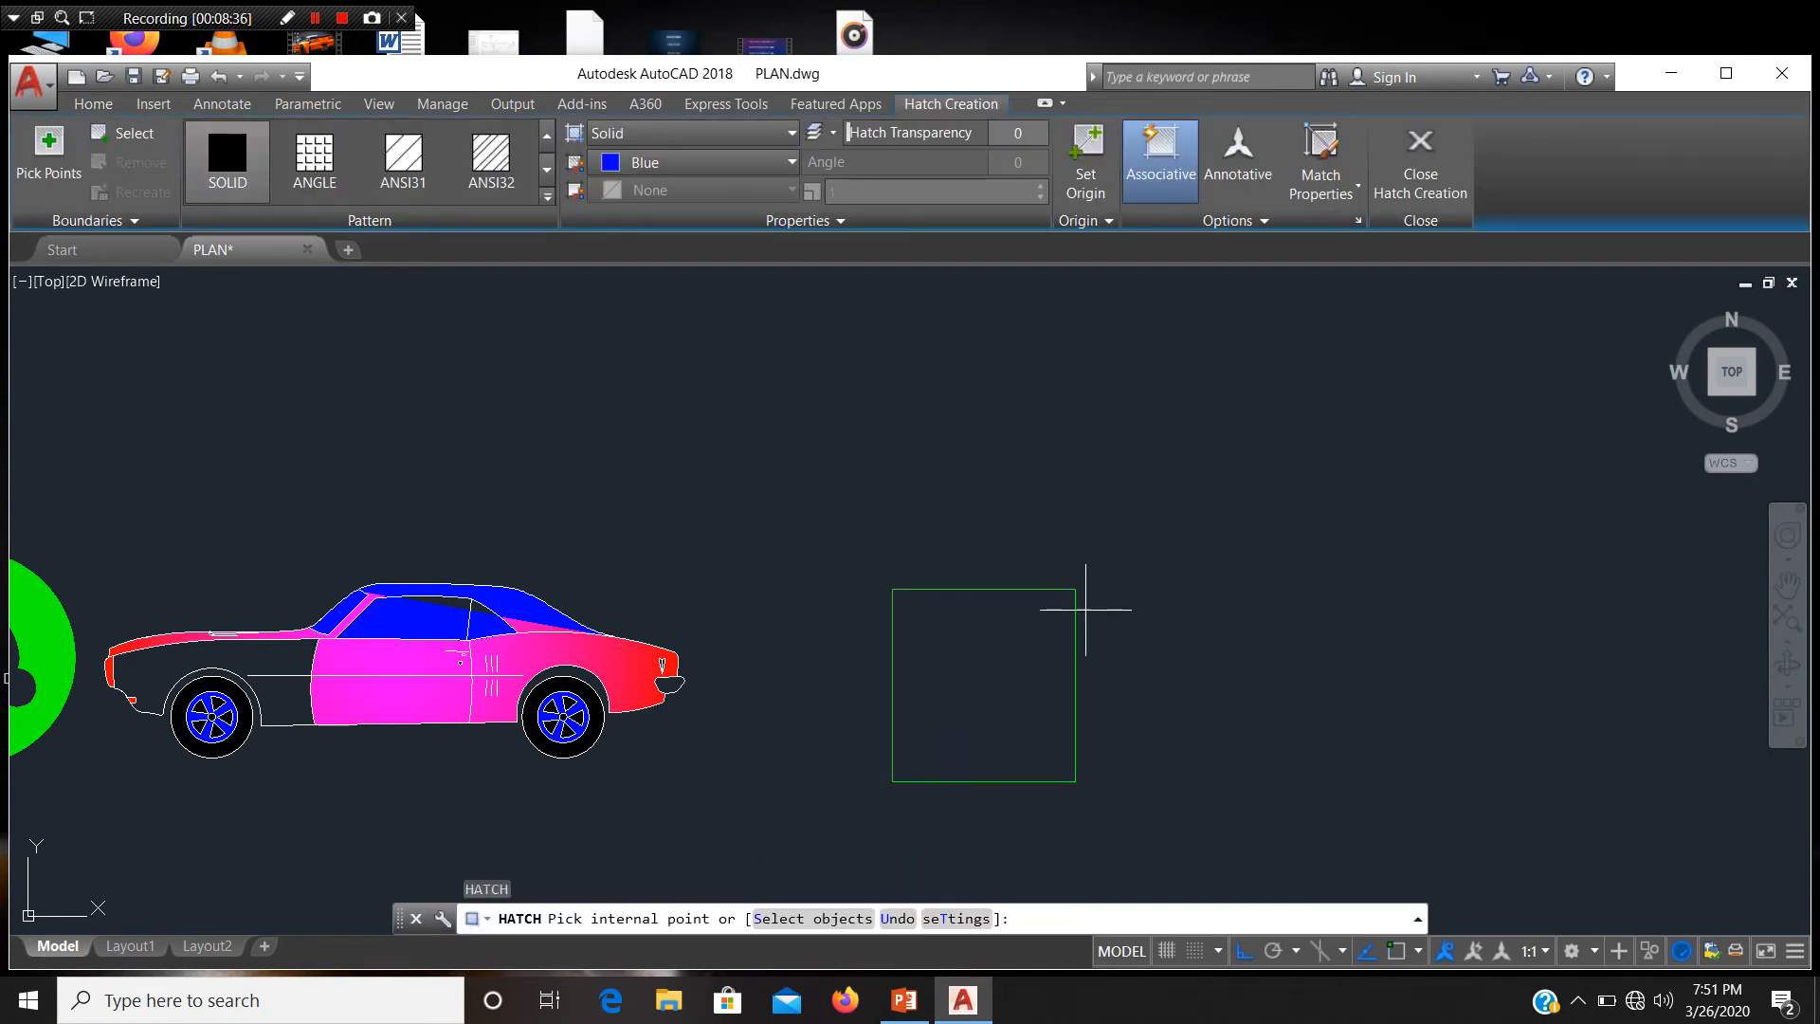
pyautogui.click(1034, 679)
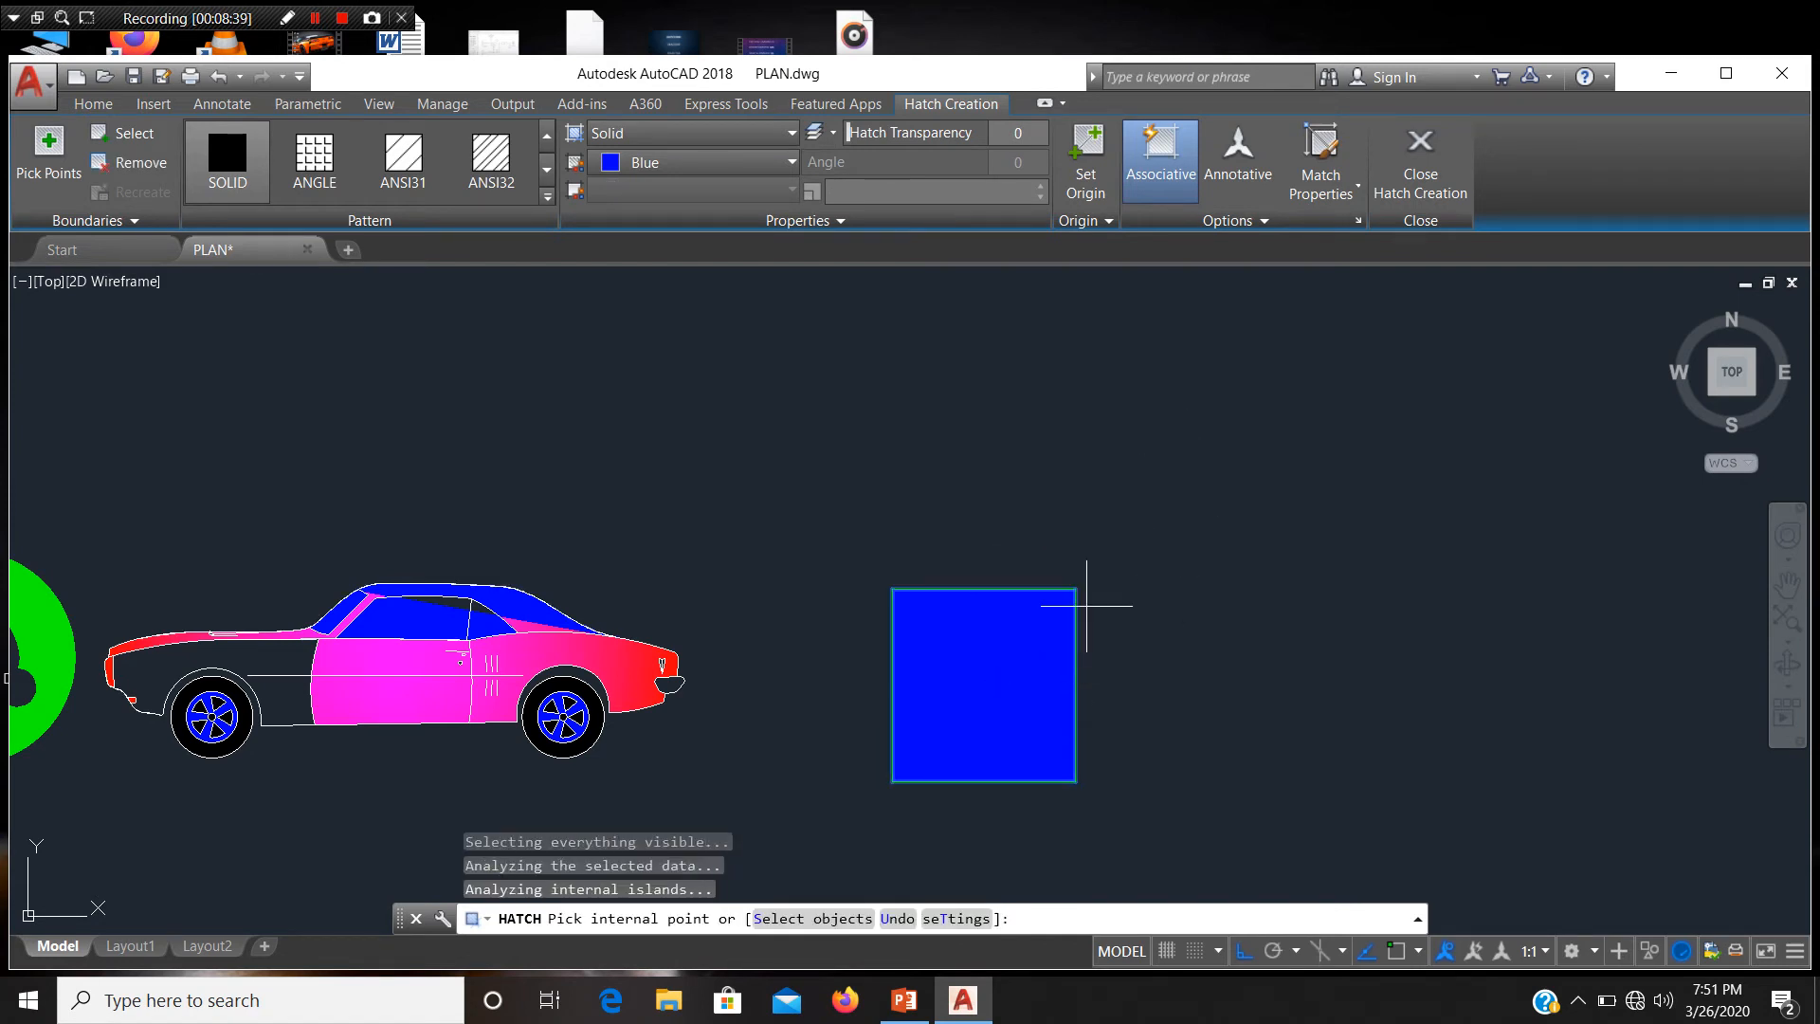
pyautogui.click(1420, 157)
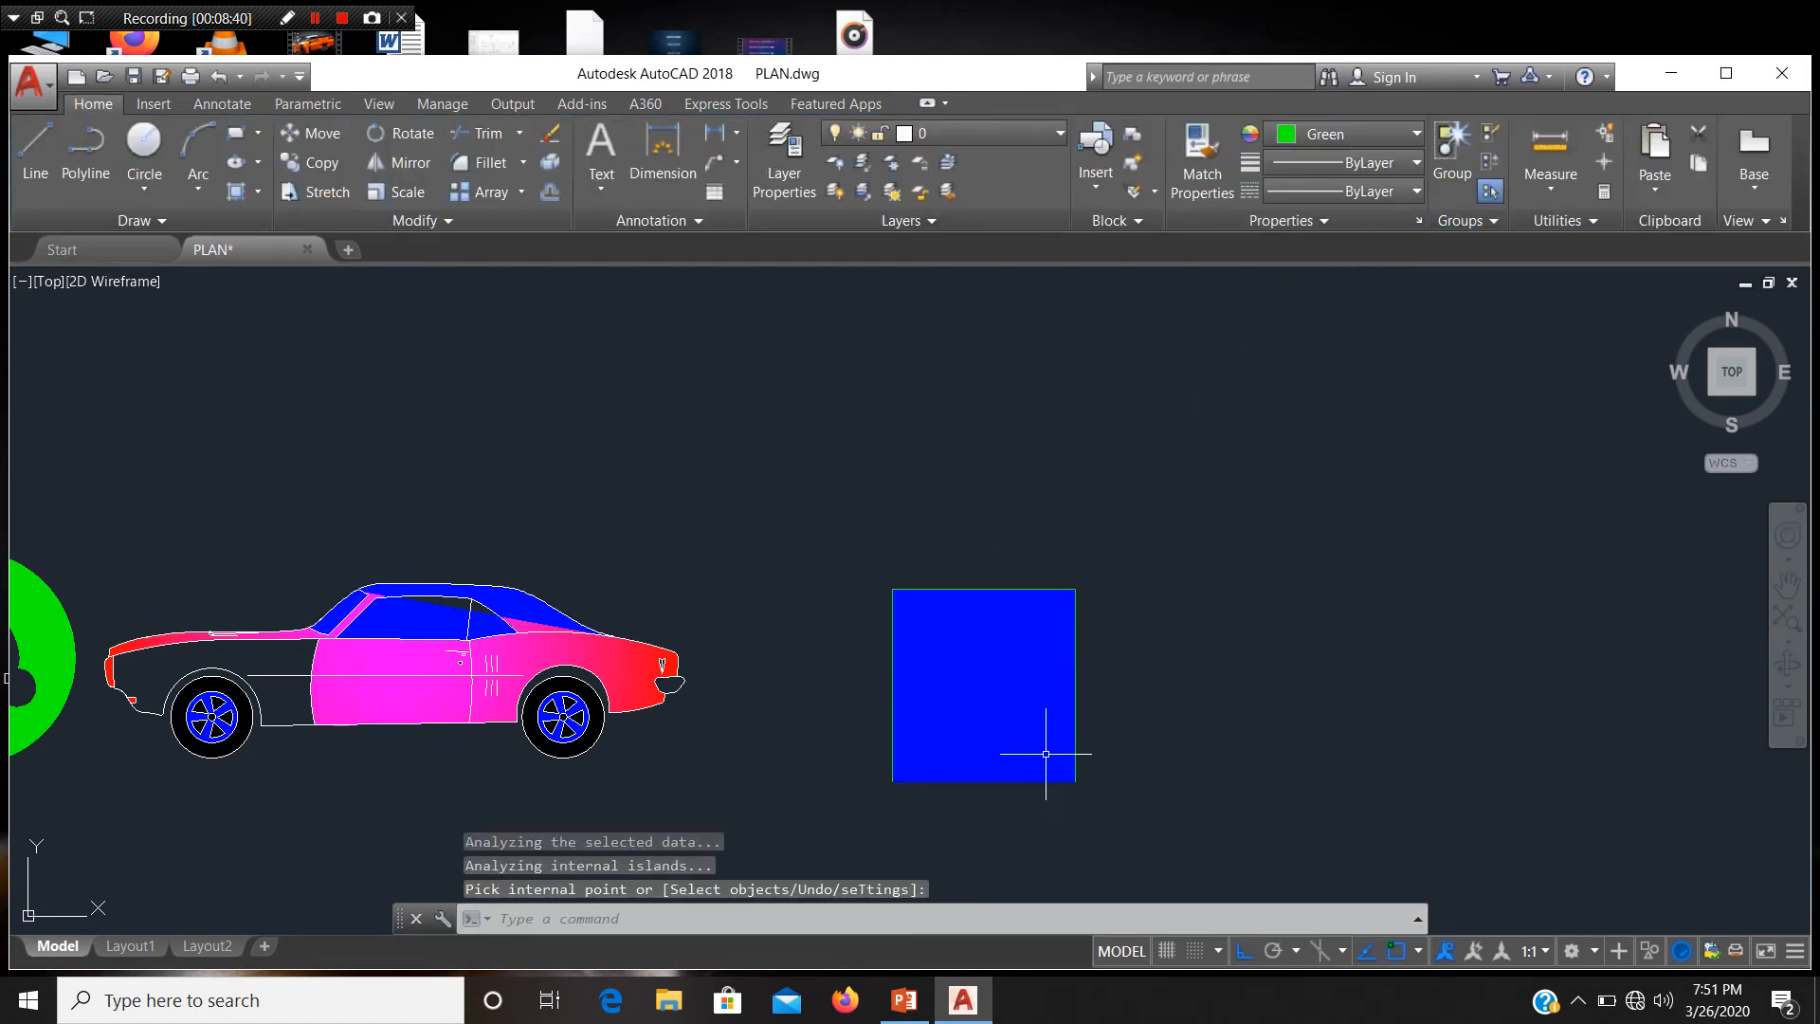
# Step: Delete the blue hatch from the rectangle
pyautogui.click(990, 686)
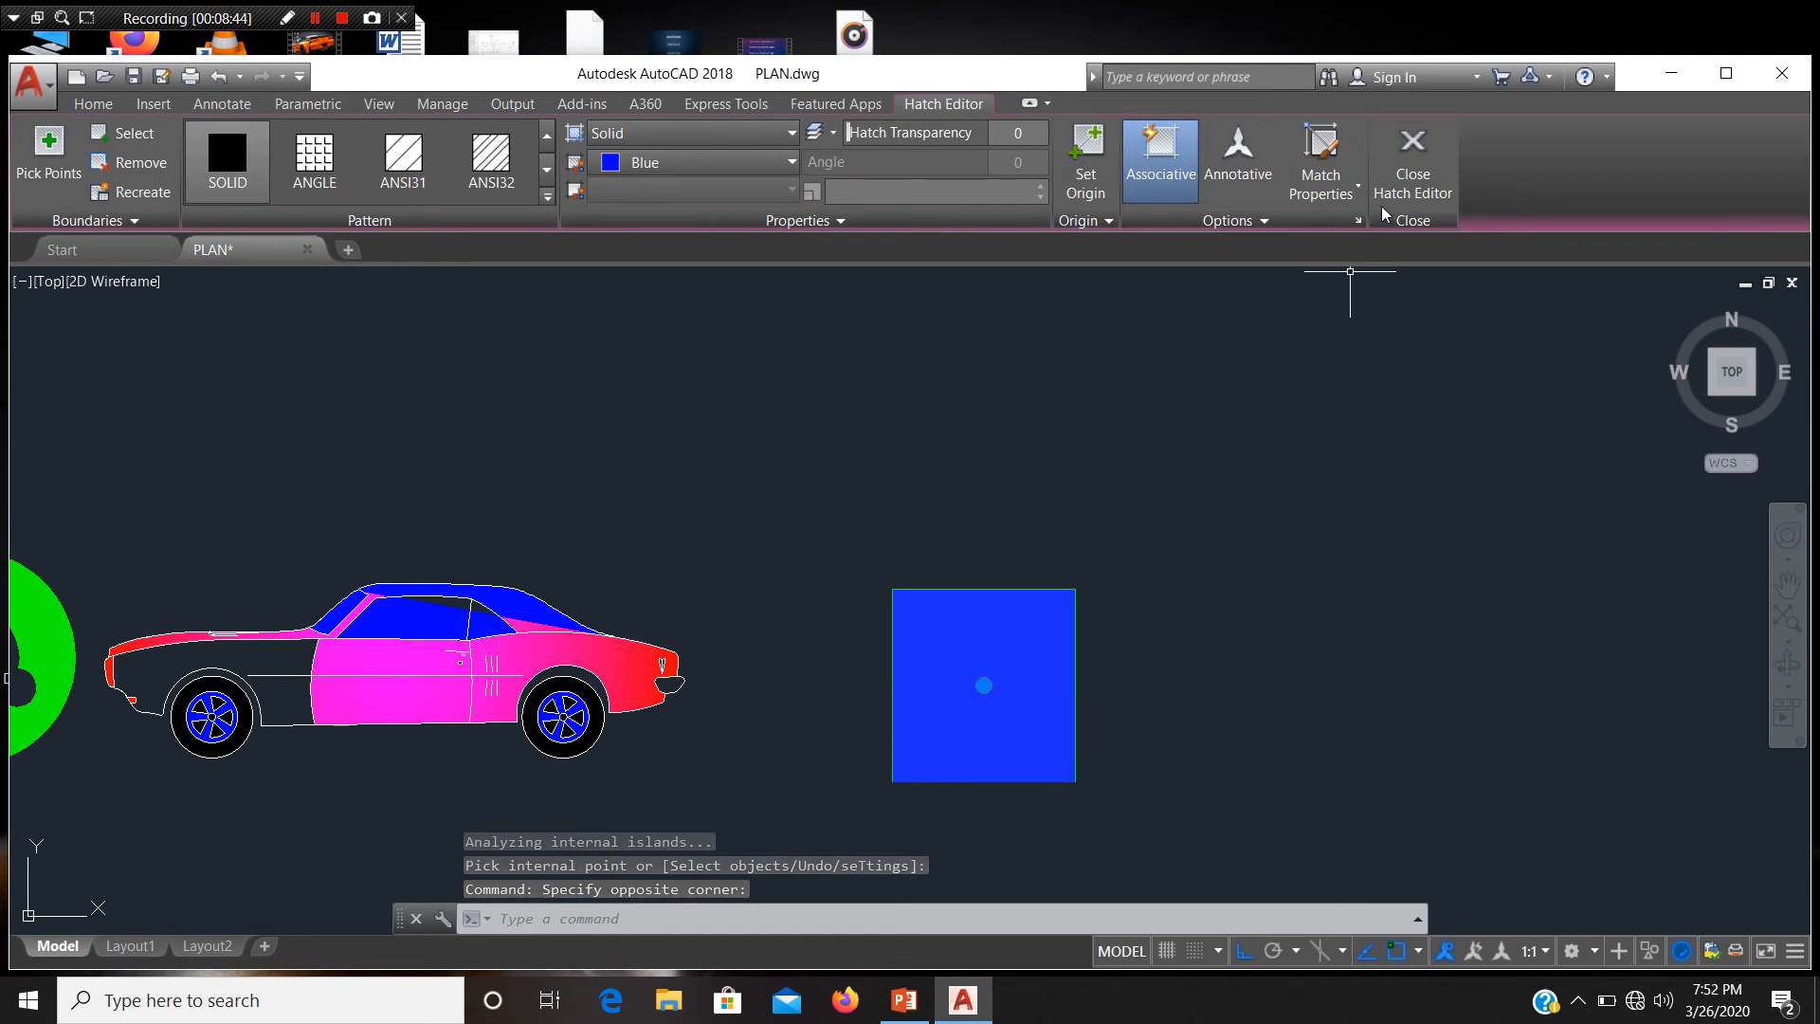
pyautogui.click(1404, 185)
pyautogui.click(985, 683)
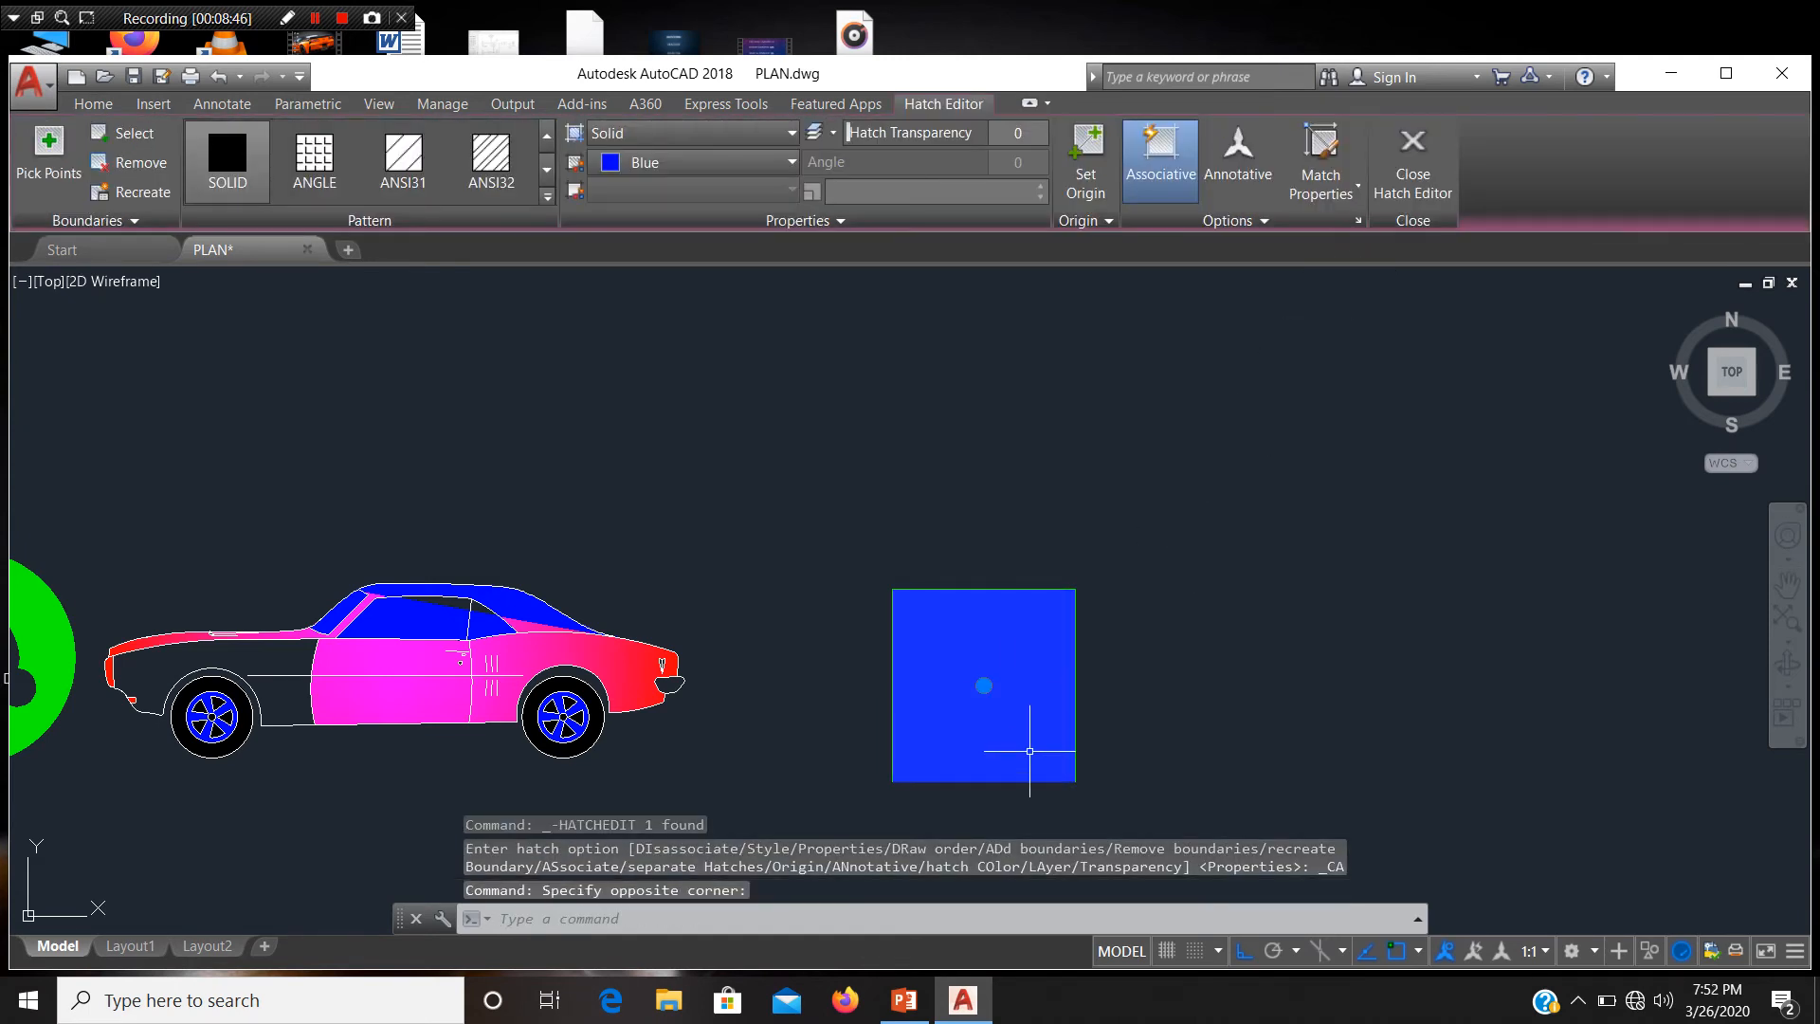
pyautogui.press('Delete')
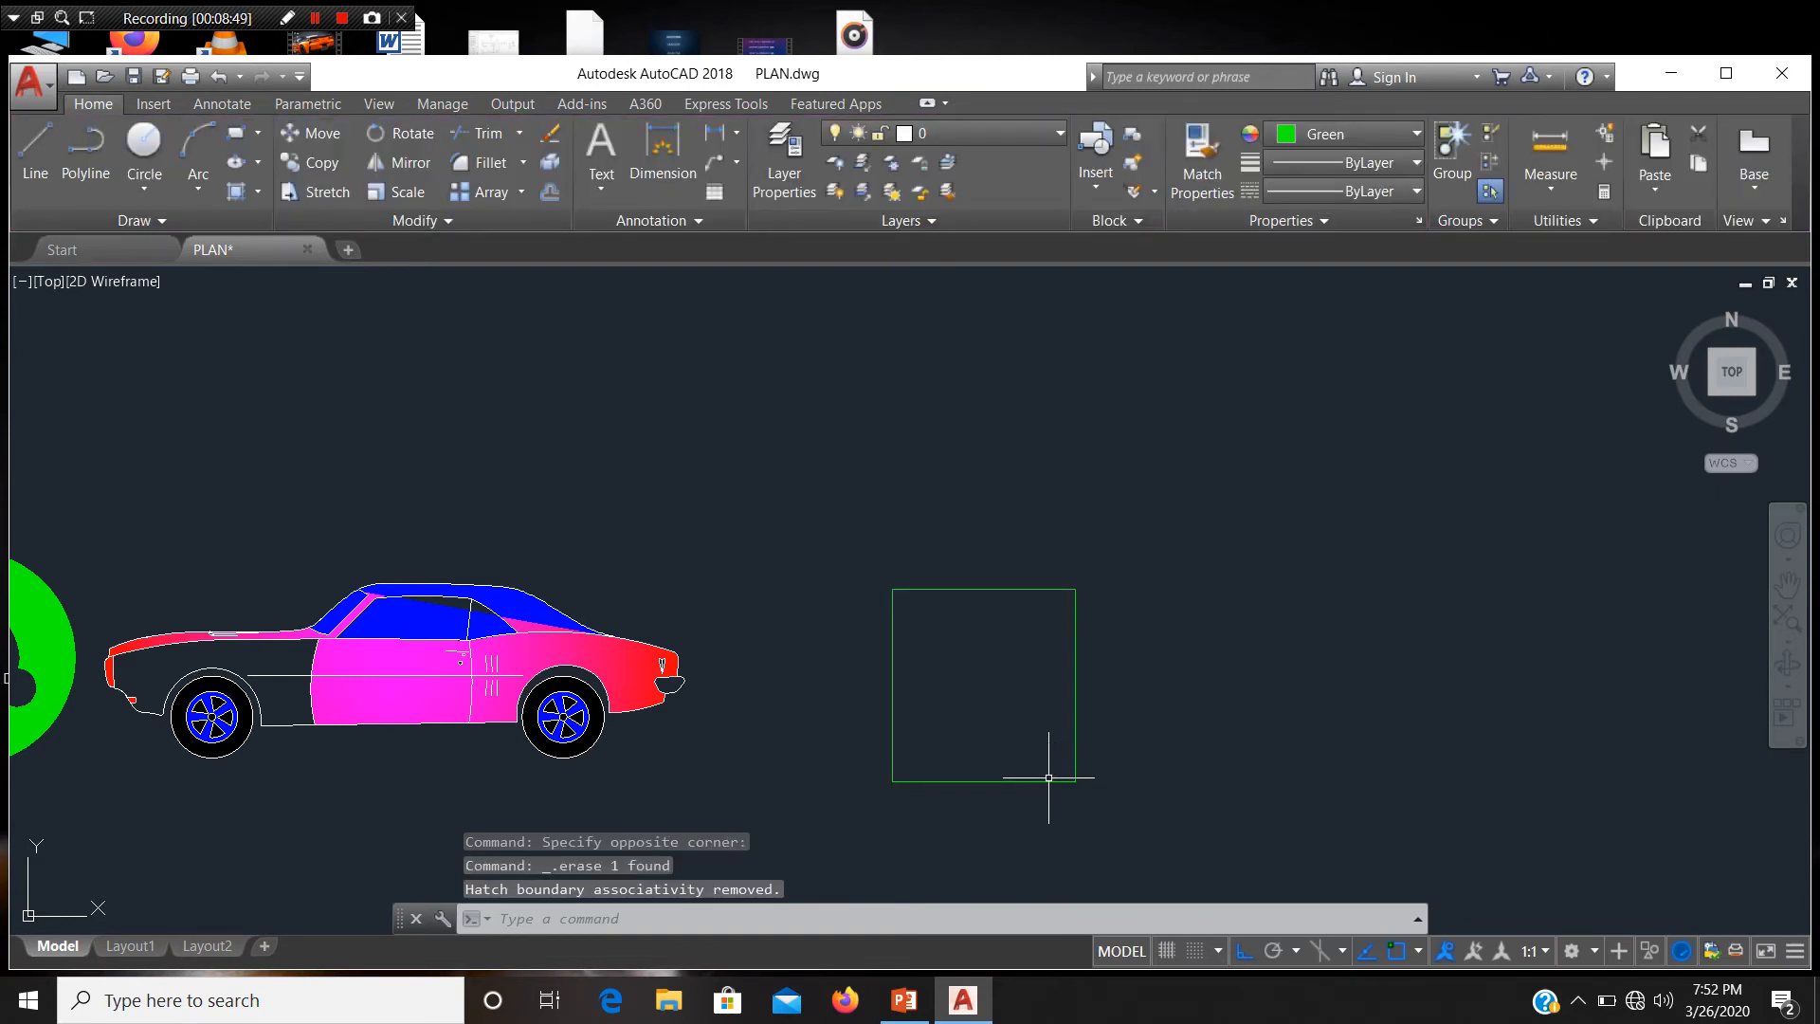
# Step: Check the gap at the rectangle's upper-left corner and fill the rectangle again with a solid blue hatch
pyautogui.scroll(4, 894, 622)
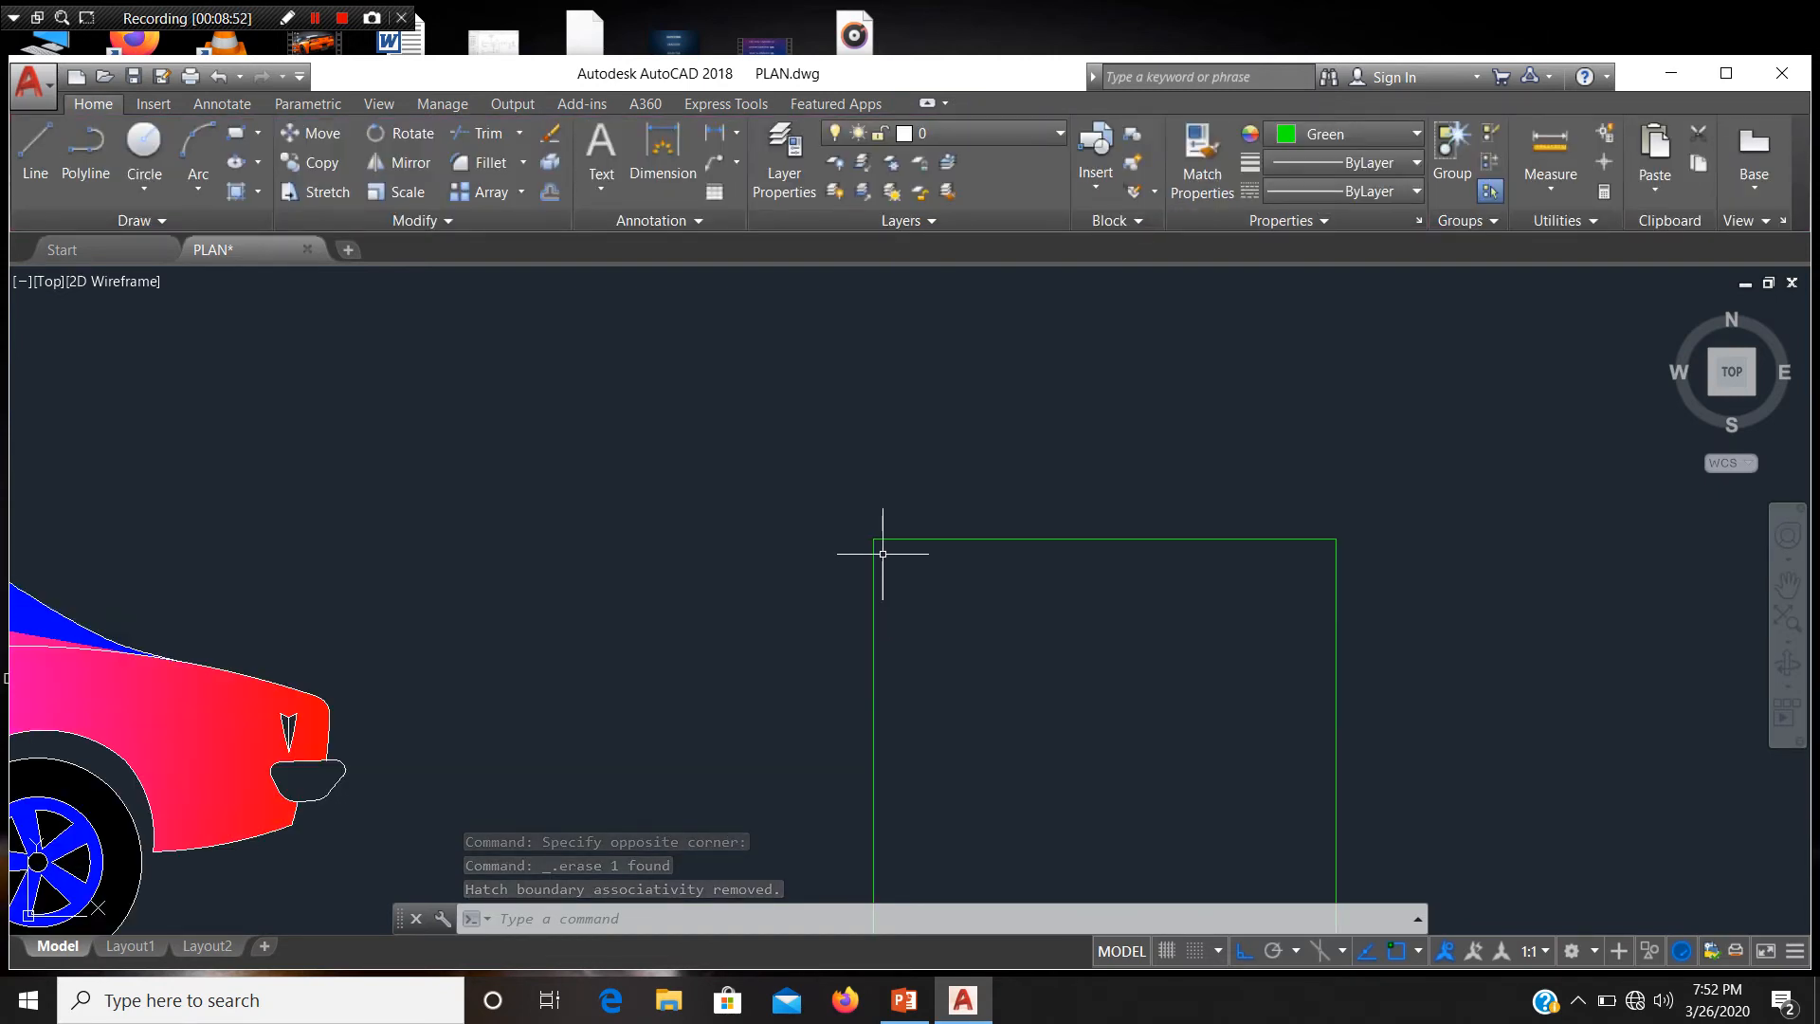
pyautogui.scroll(-3, 851, 569)
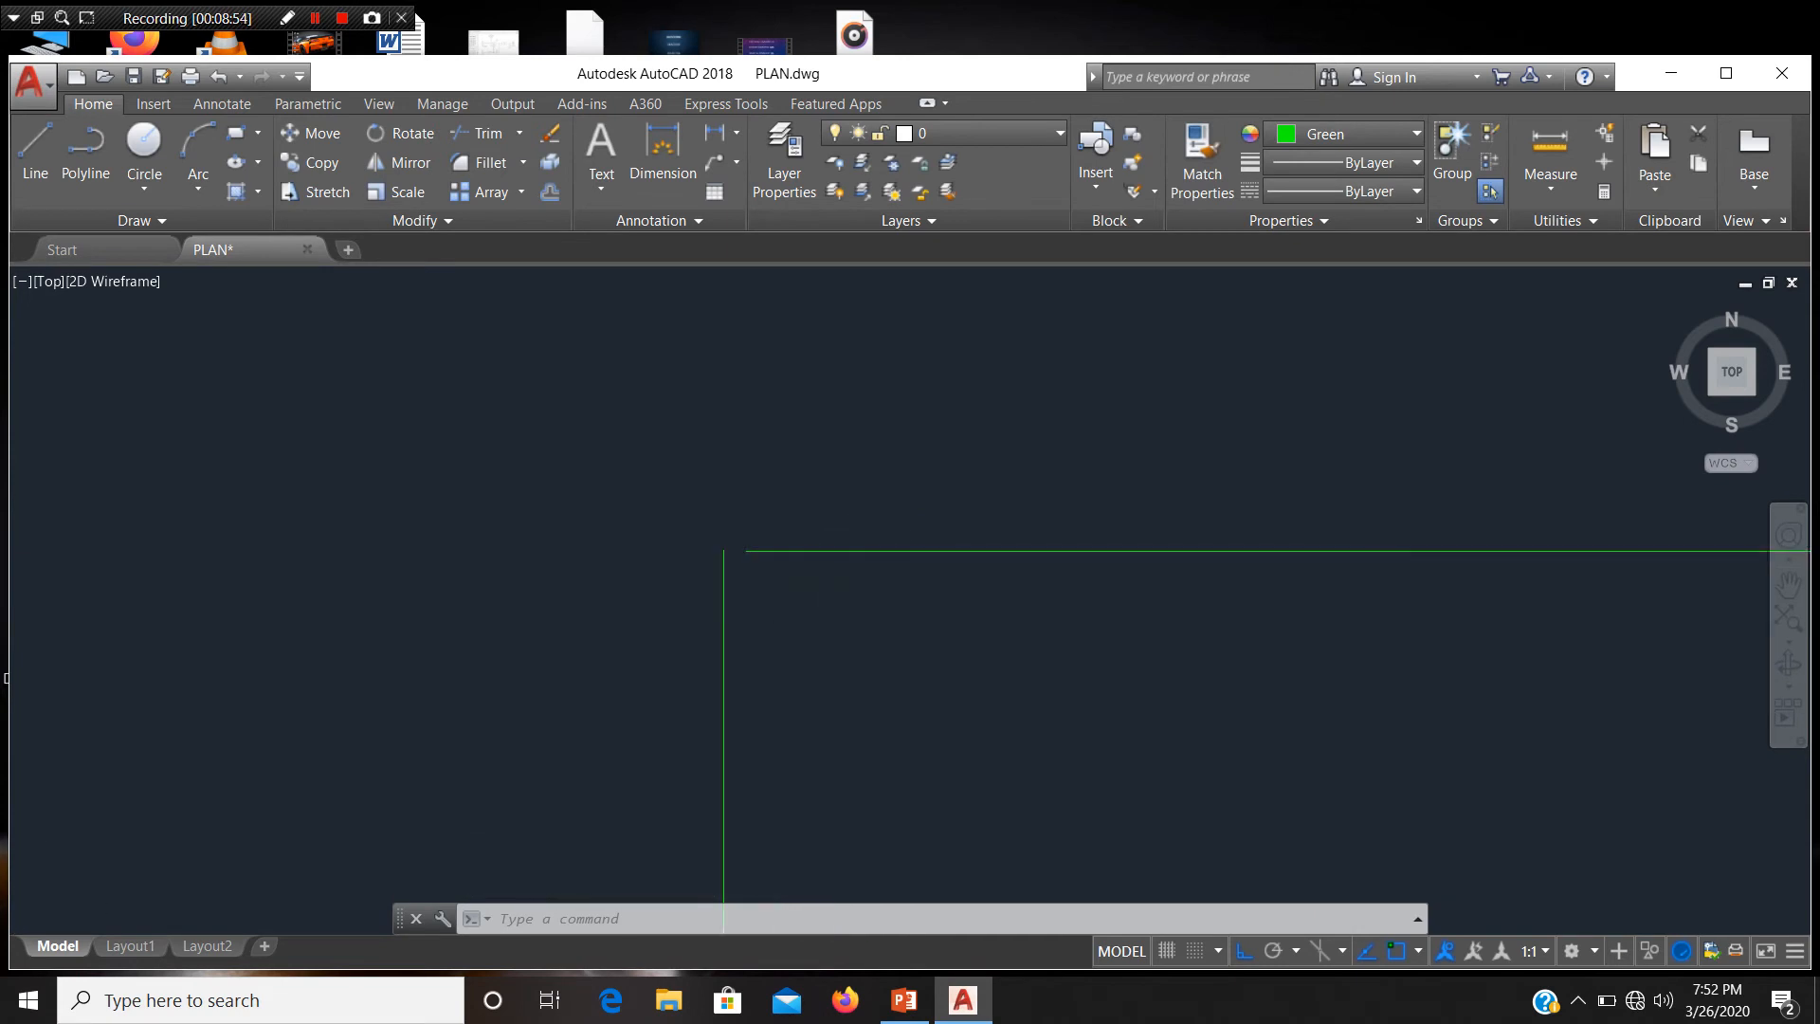
pyautogui.scroll(-5, 812, 593)
pyautogui.scroll(4, 812, 589)
pyautogui.scroll(-3, 813, 590)
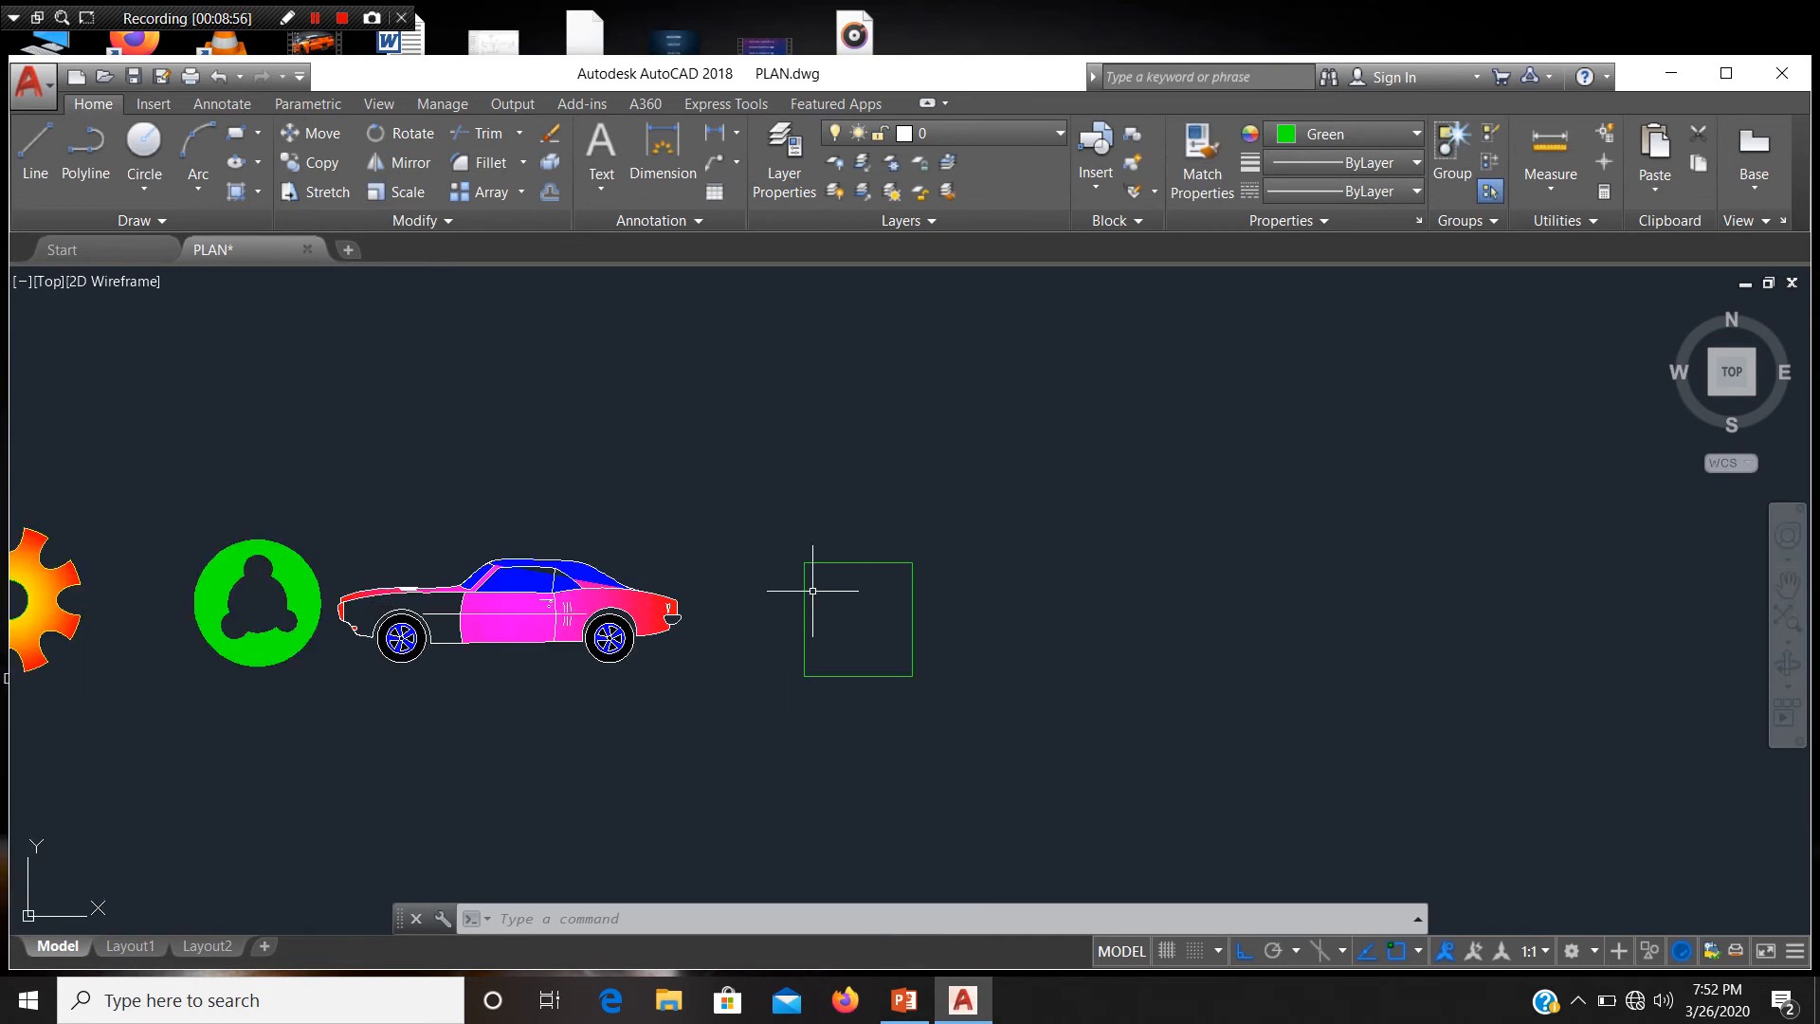
pyautogui.write('s')
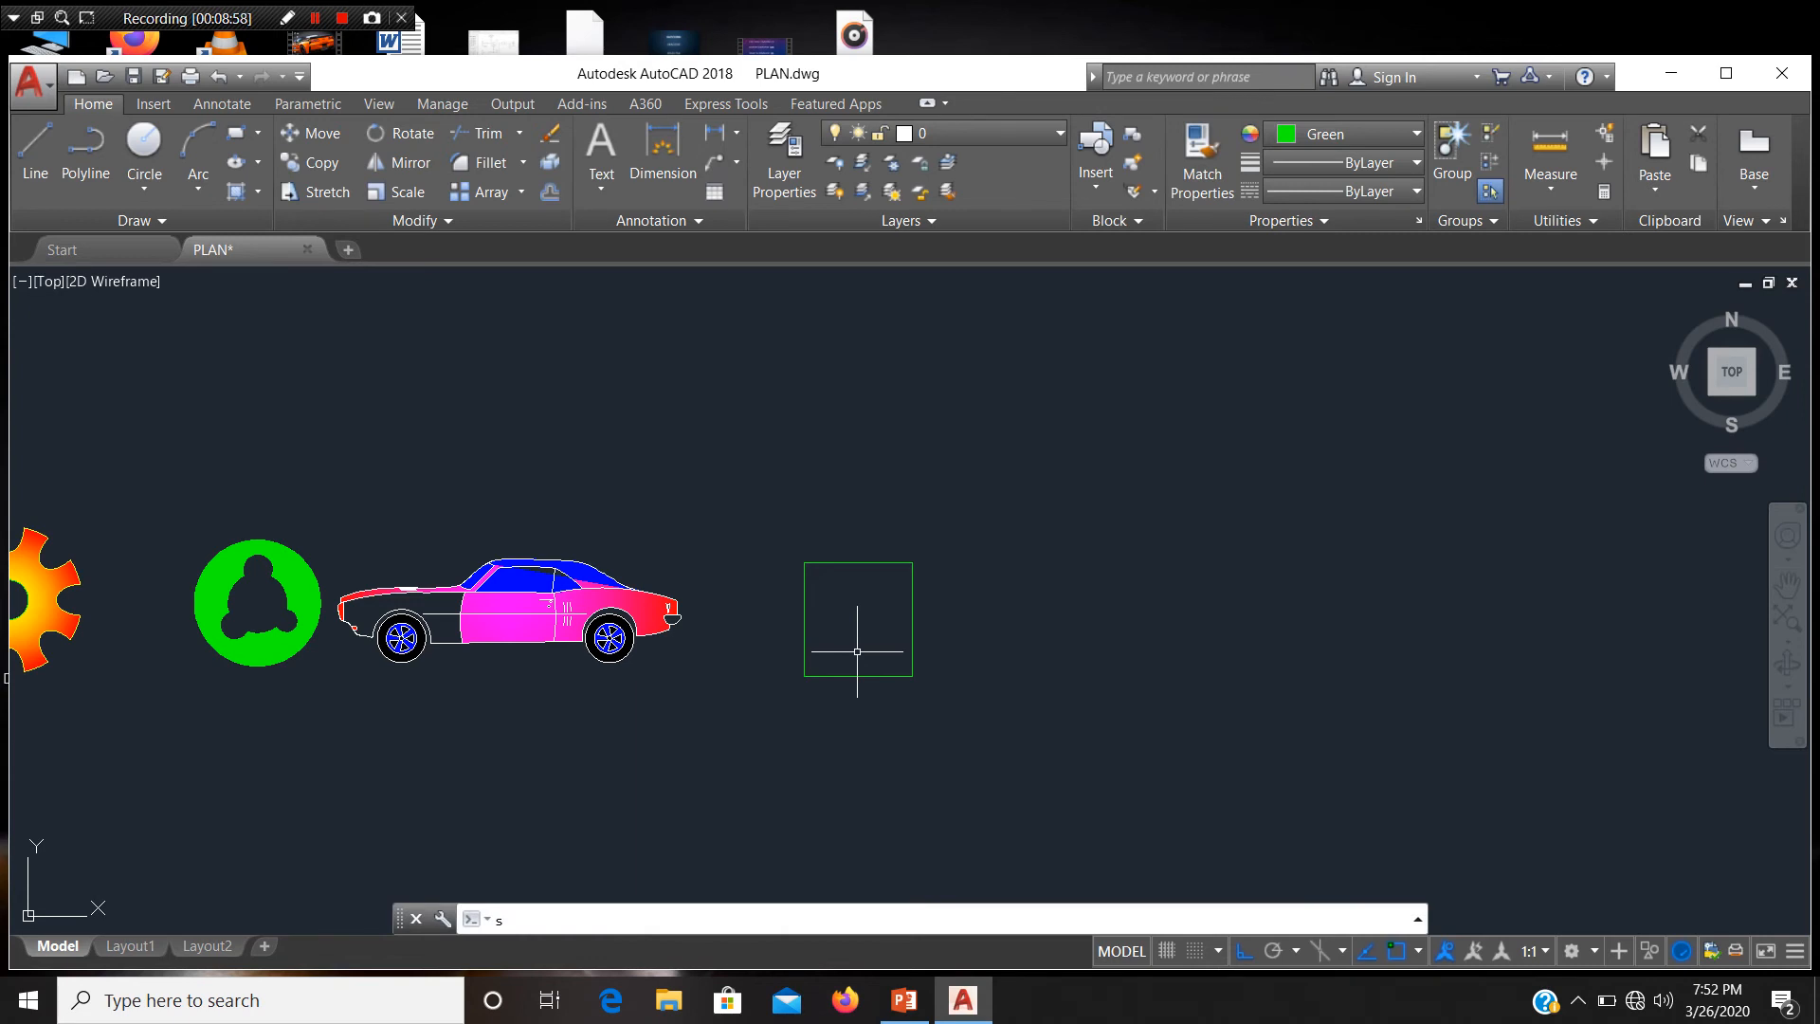
pyautogui.press('BackSpace')
pyautogui.write('hat')
pyautogui.press('Return')
pyautogui.click(867, 658)
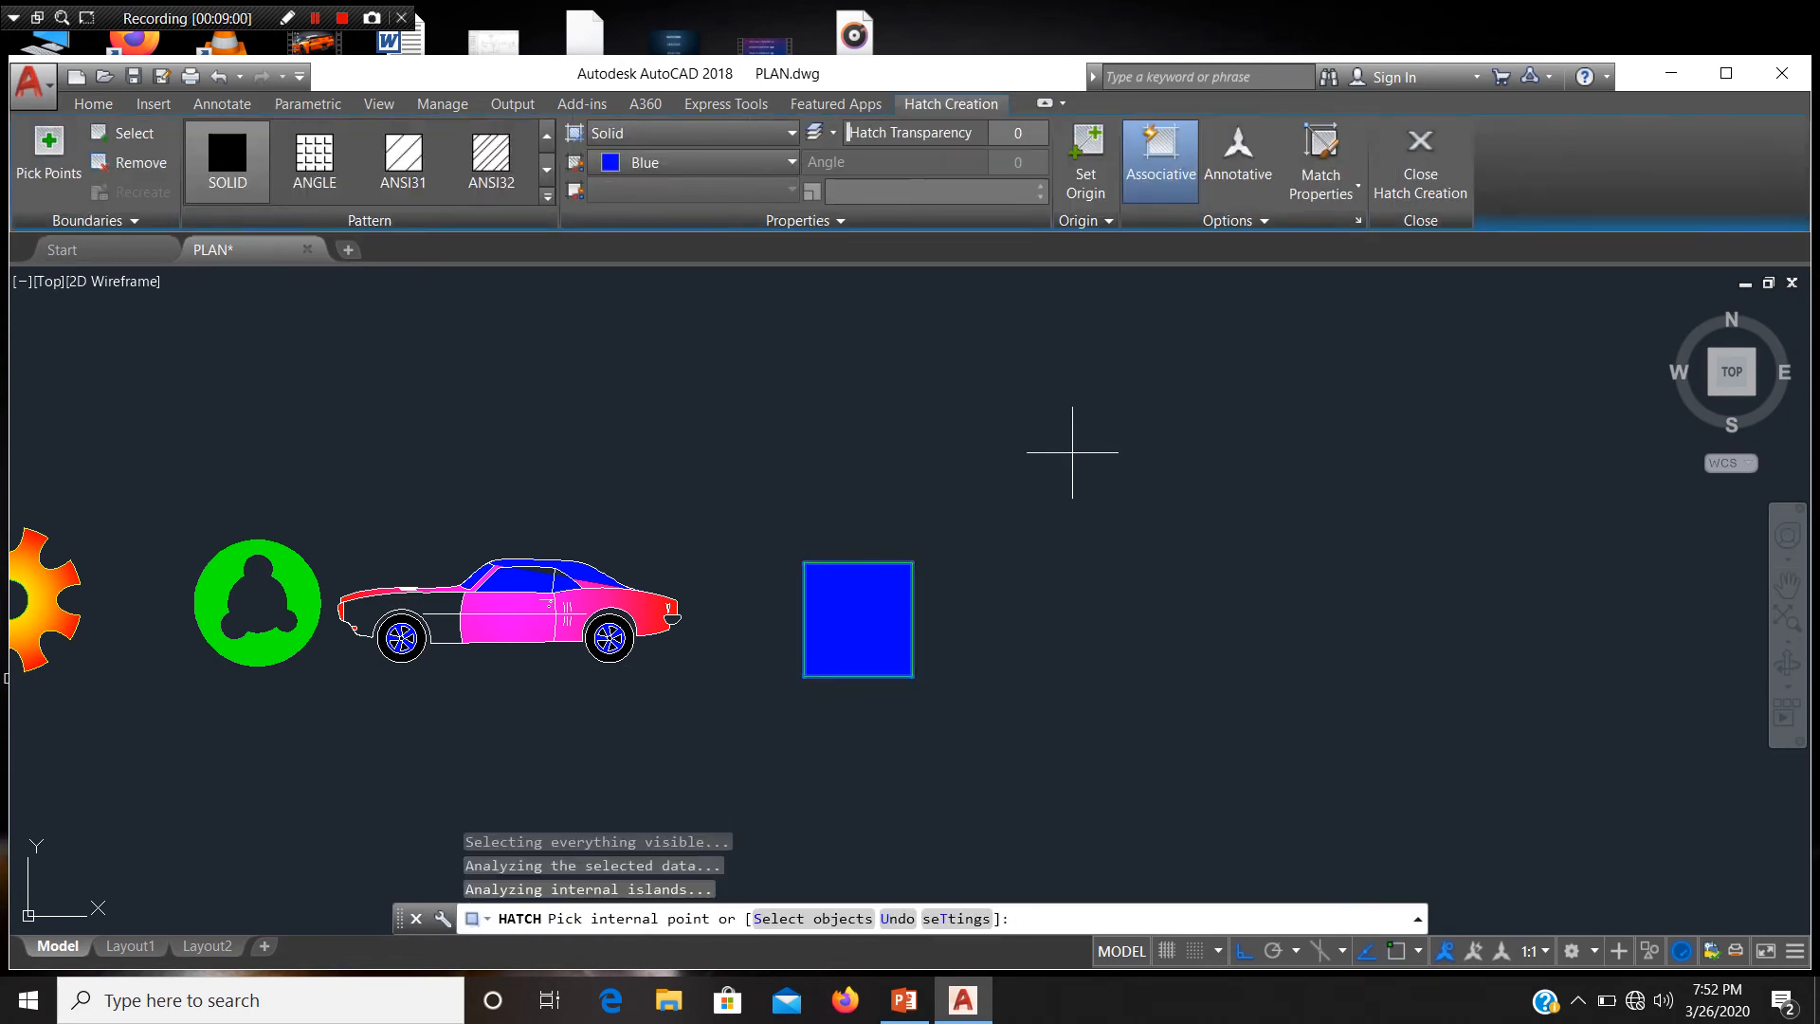
pyautogui.click(1420, 161)
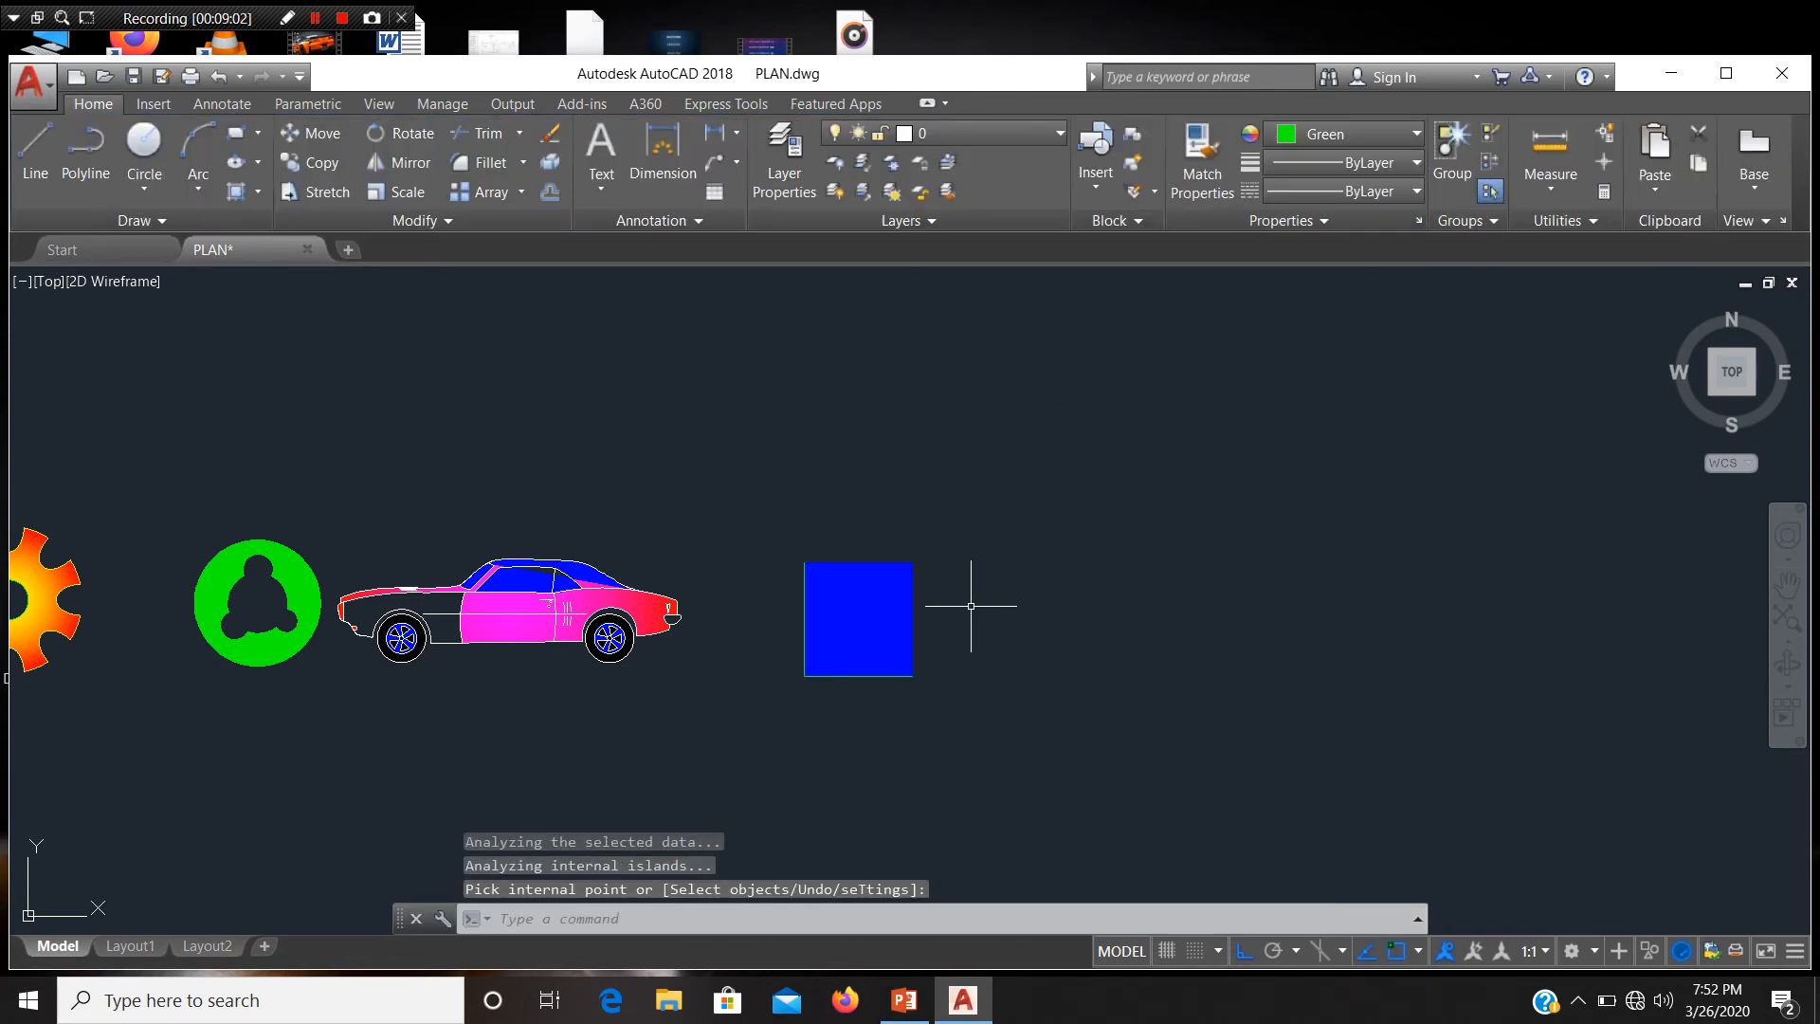
# Step: Draw a circle with a radius of about 29'-2" beyond the blue rectangle and a slightly smaller circle overlapping its lower part
pyautogui.scroll(3, 833, 638)
pyautogui.scroll(-3, 833, 638)
pyautogui.moveTo(784, 640); pyautogui.dragTo(281, 669, button='middle')
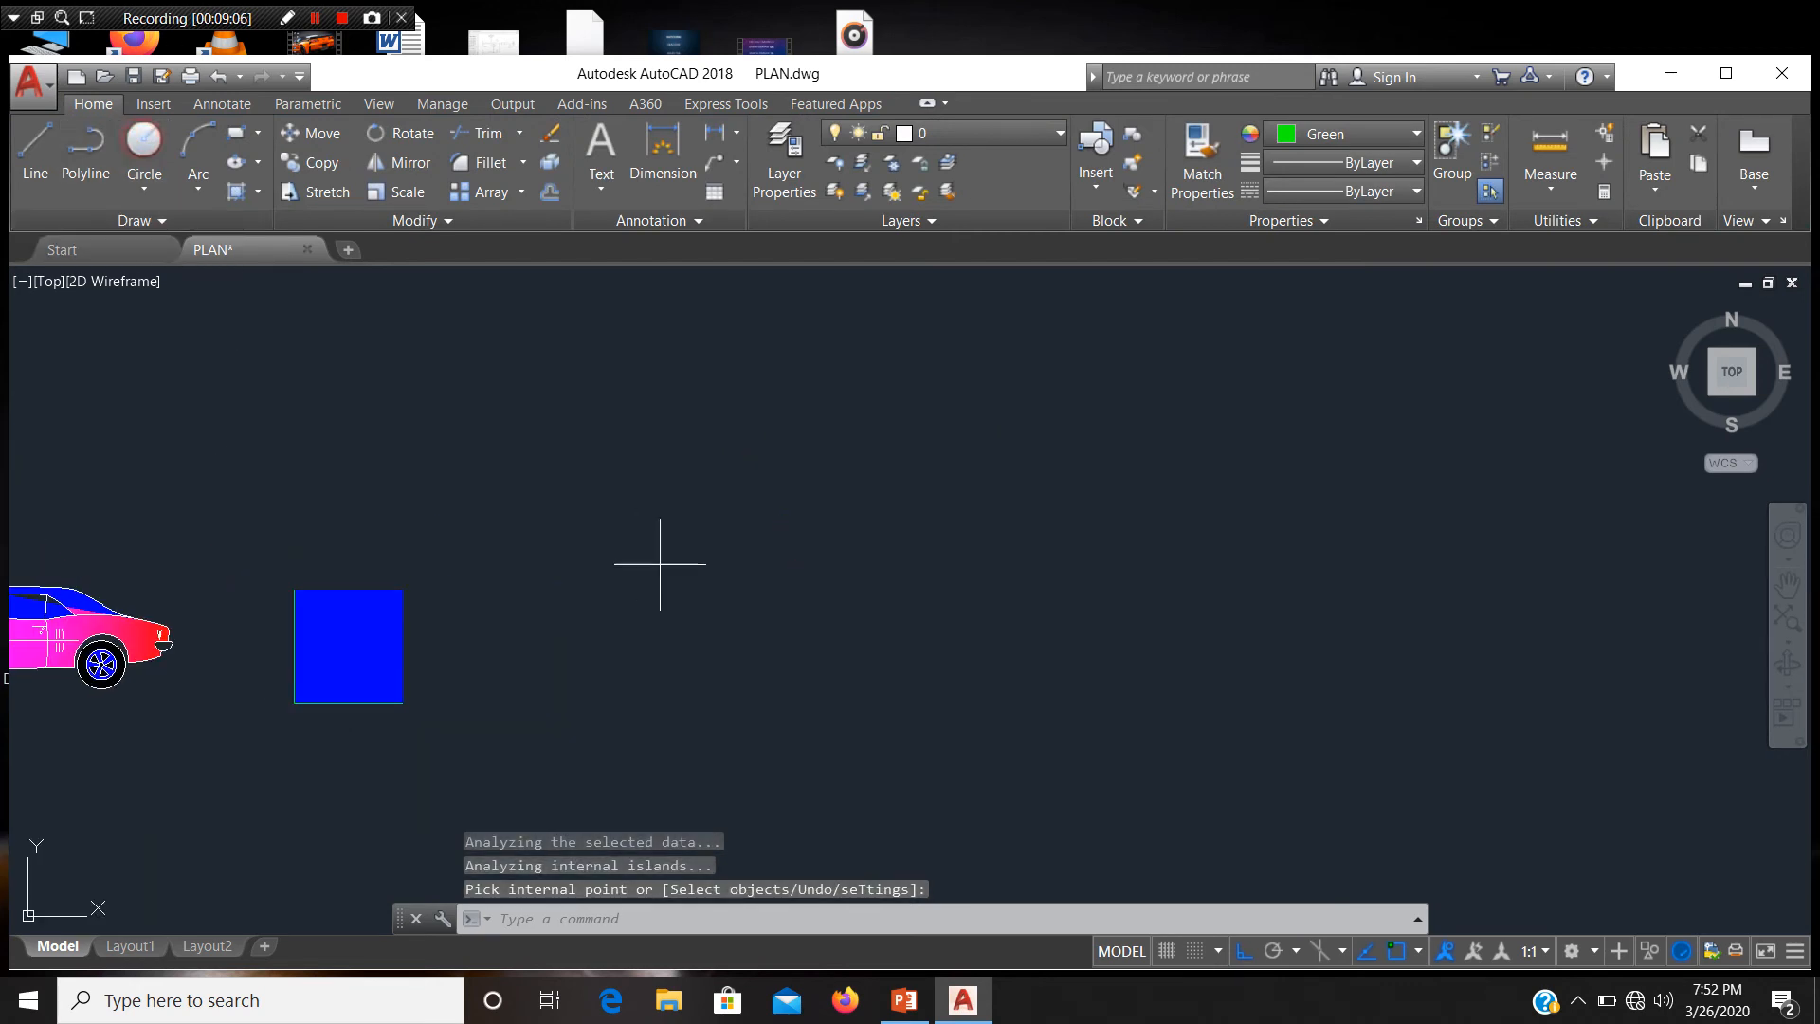
pyautogui.write('c')
pyautogui.press('Return')
pyautogui.click(670, 533)
pyautogui.click(749, 578)
pyautogui.click(144, 142)
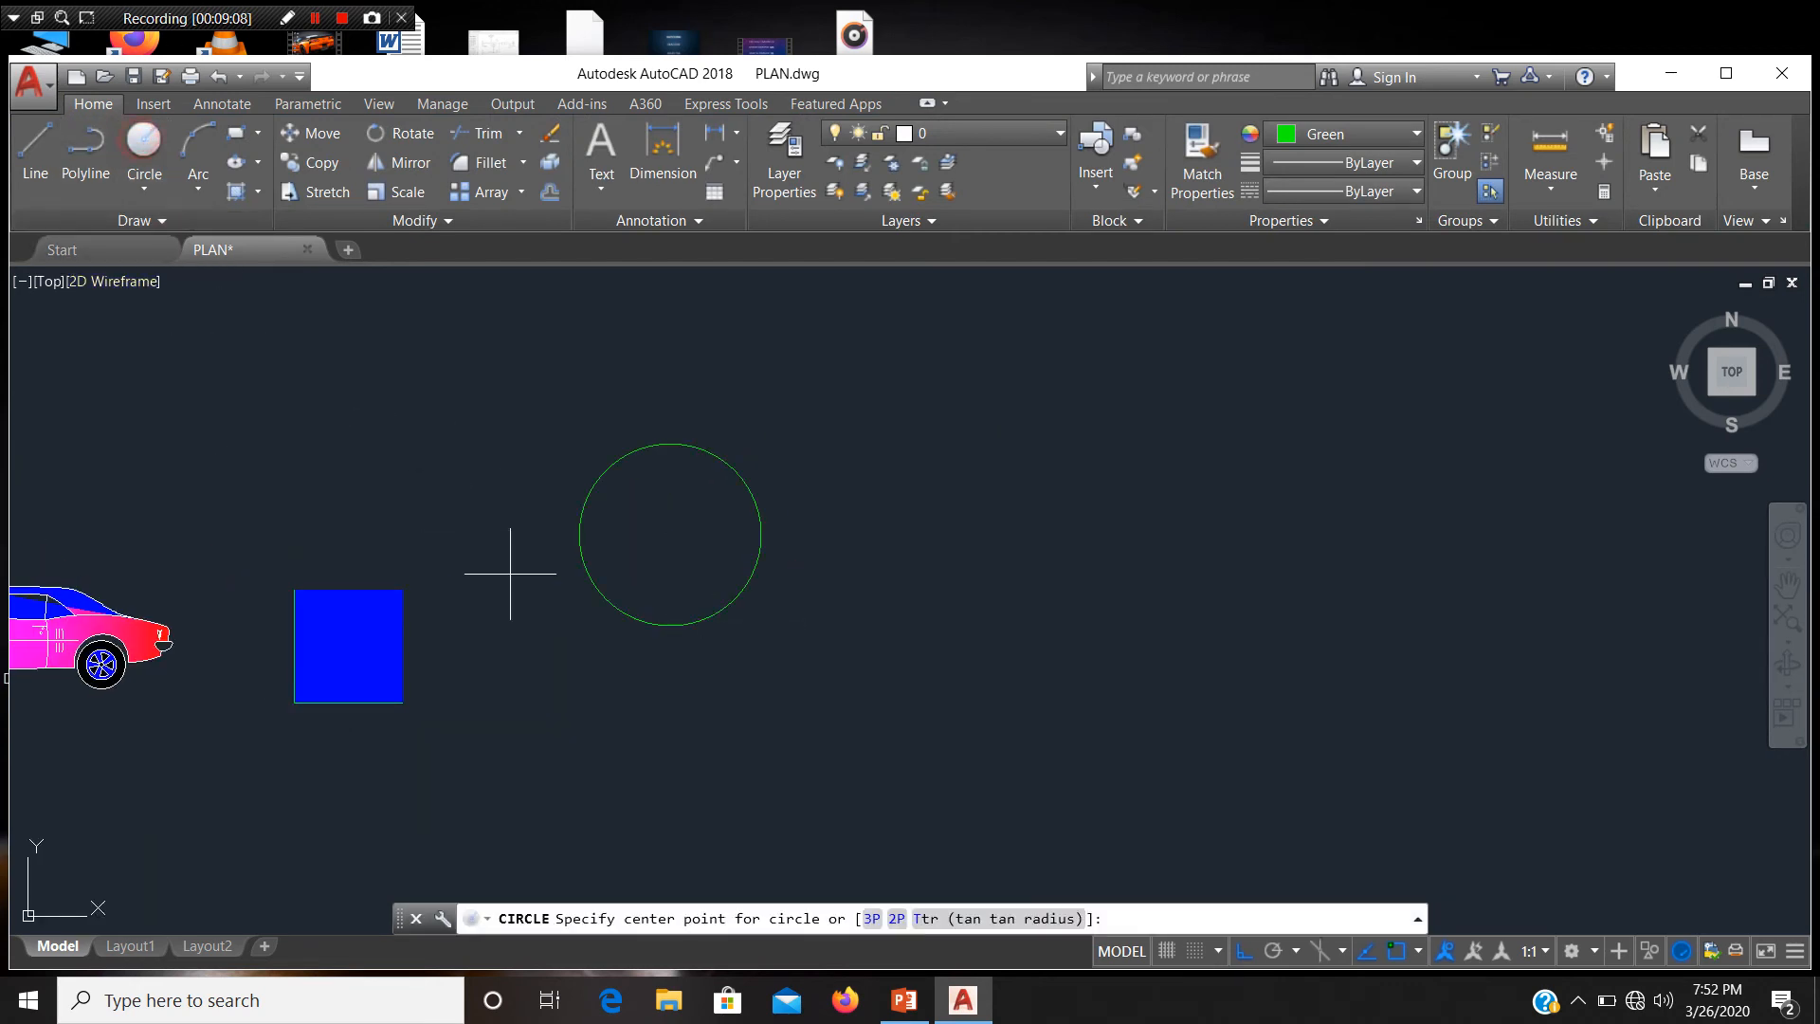
pyautogui.click(688, 585)
pyautogui.click(745, 644)
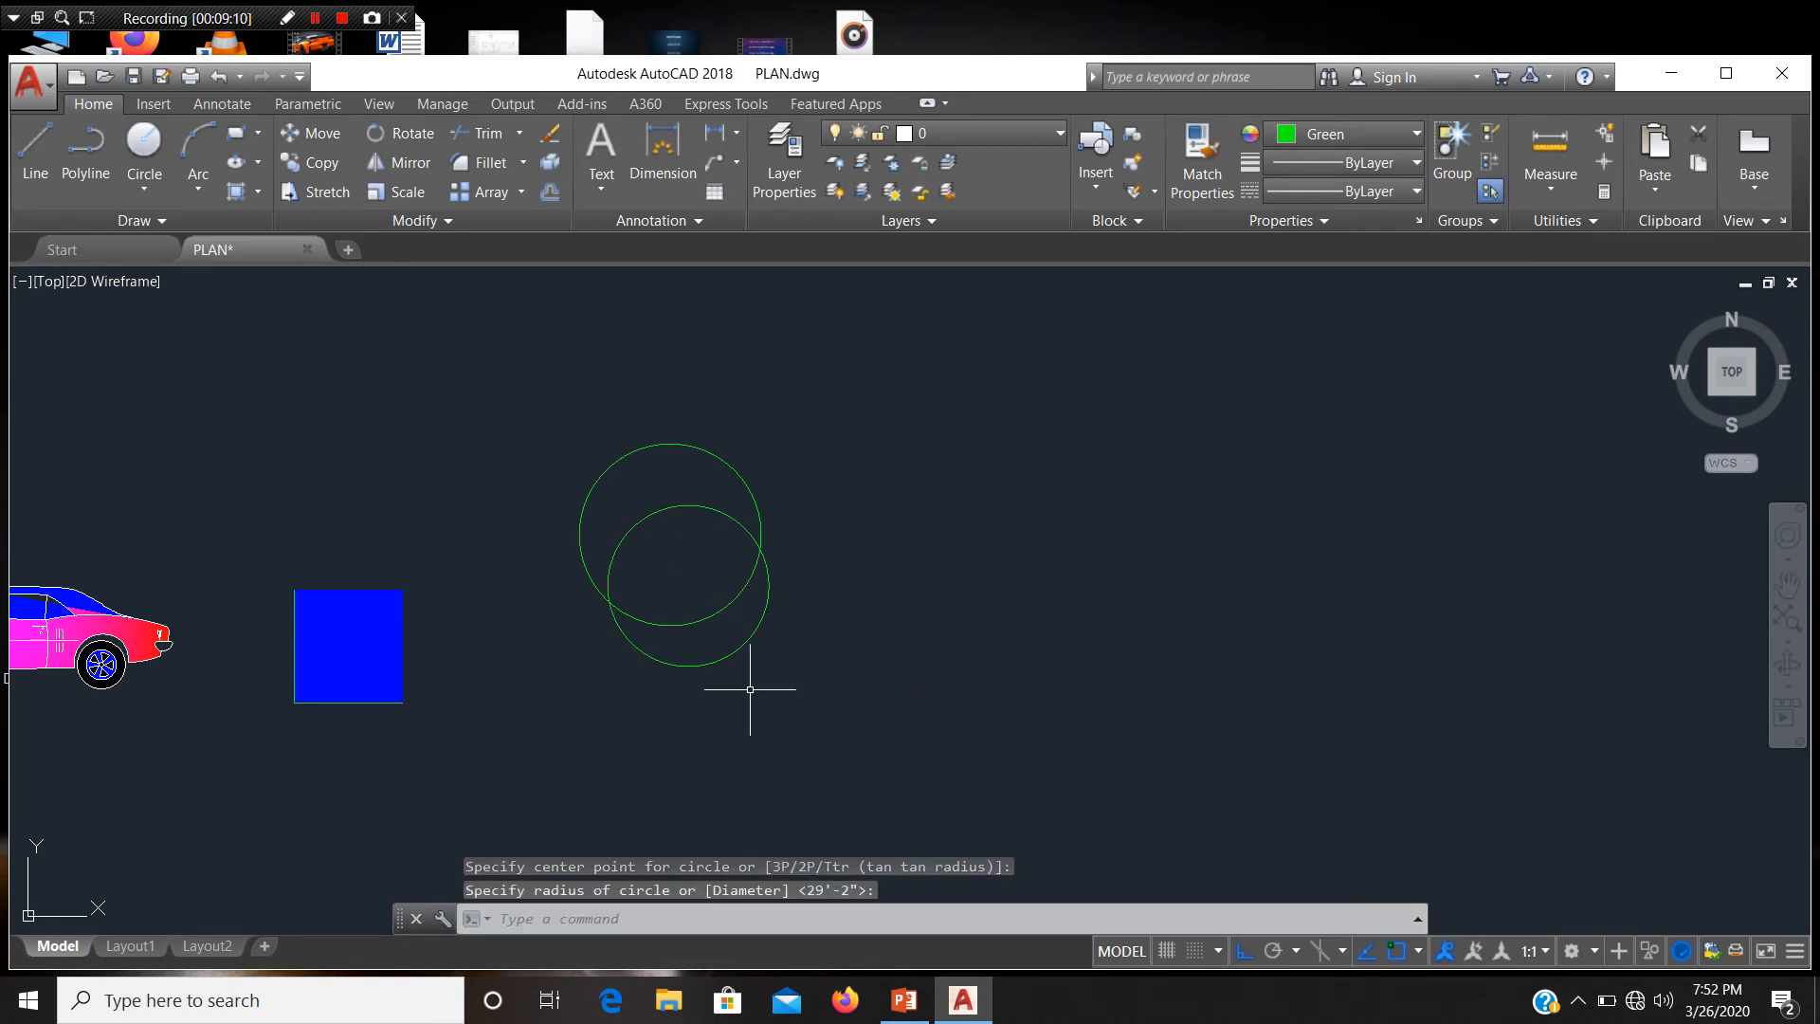
# Step: Trim both arcs inside the overlap of the two circles, leaving only their joint outer outline
pyautogui.write('tr')
pyautogui.press('Return')
pyautogui.press('Return')
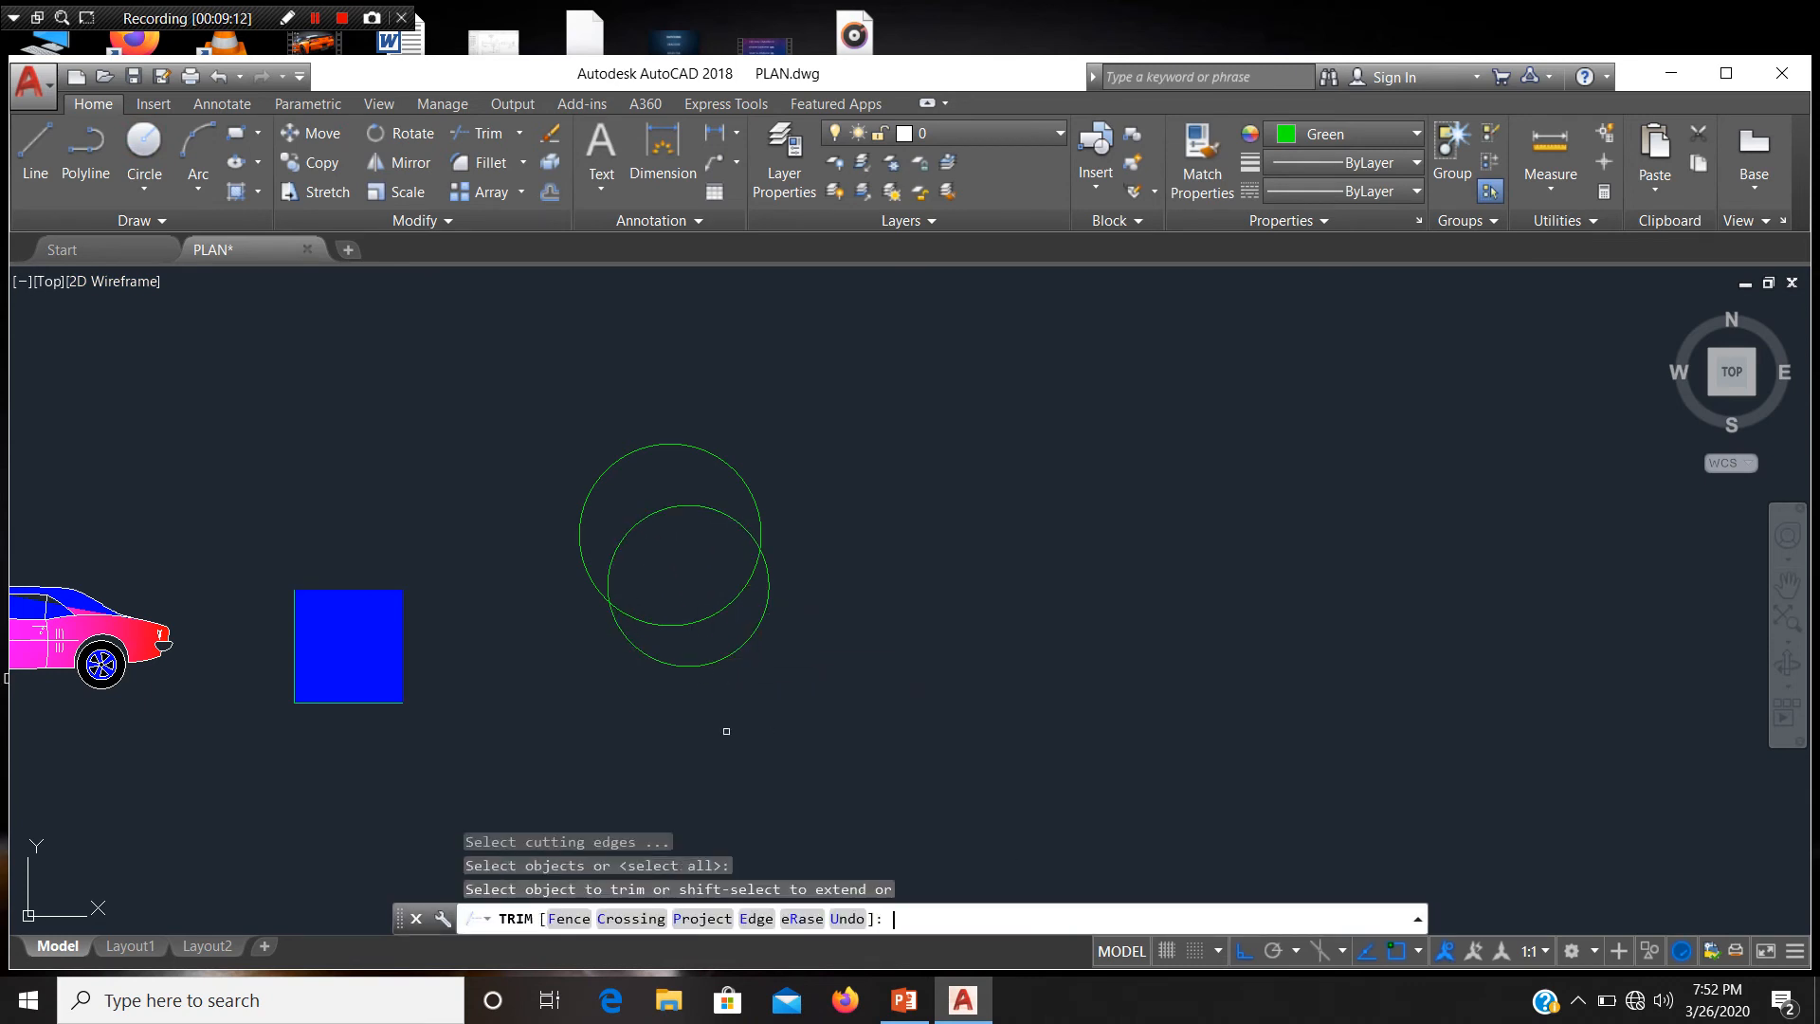
pyautogui.click(673, 552)
pyautogui.click(638, 496)
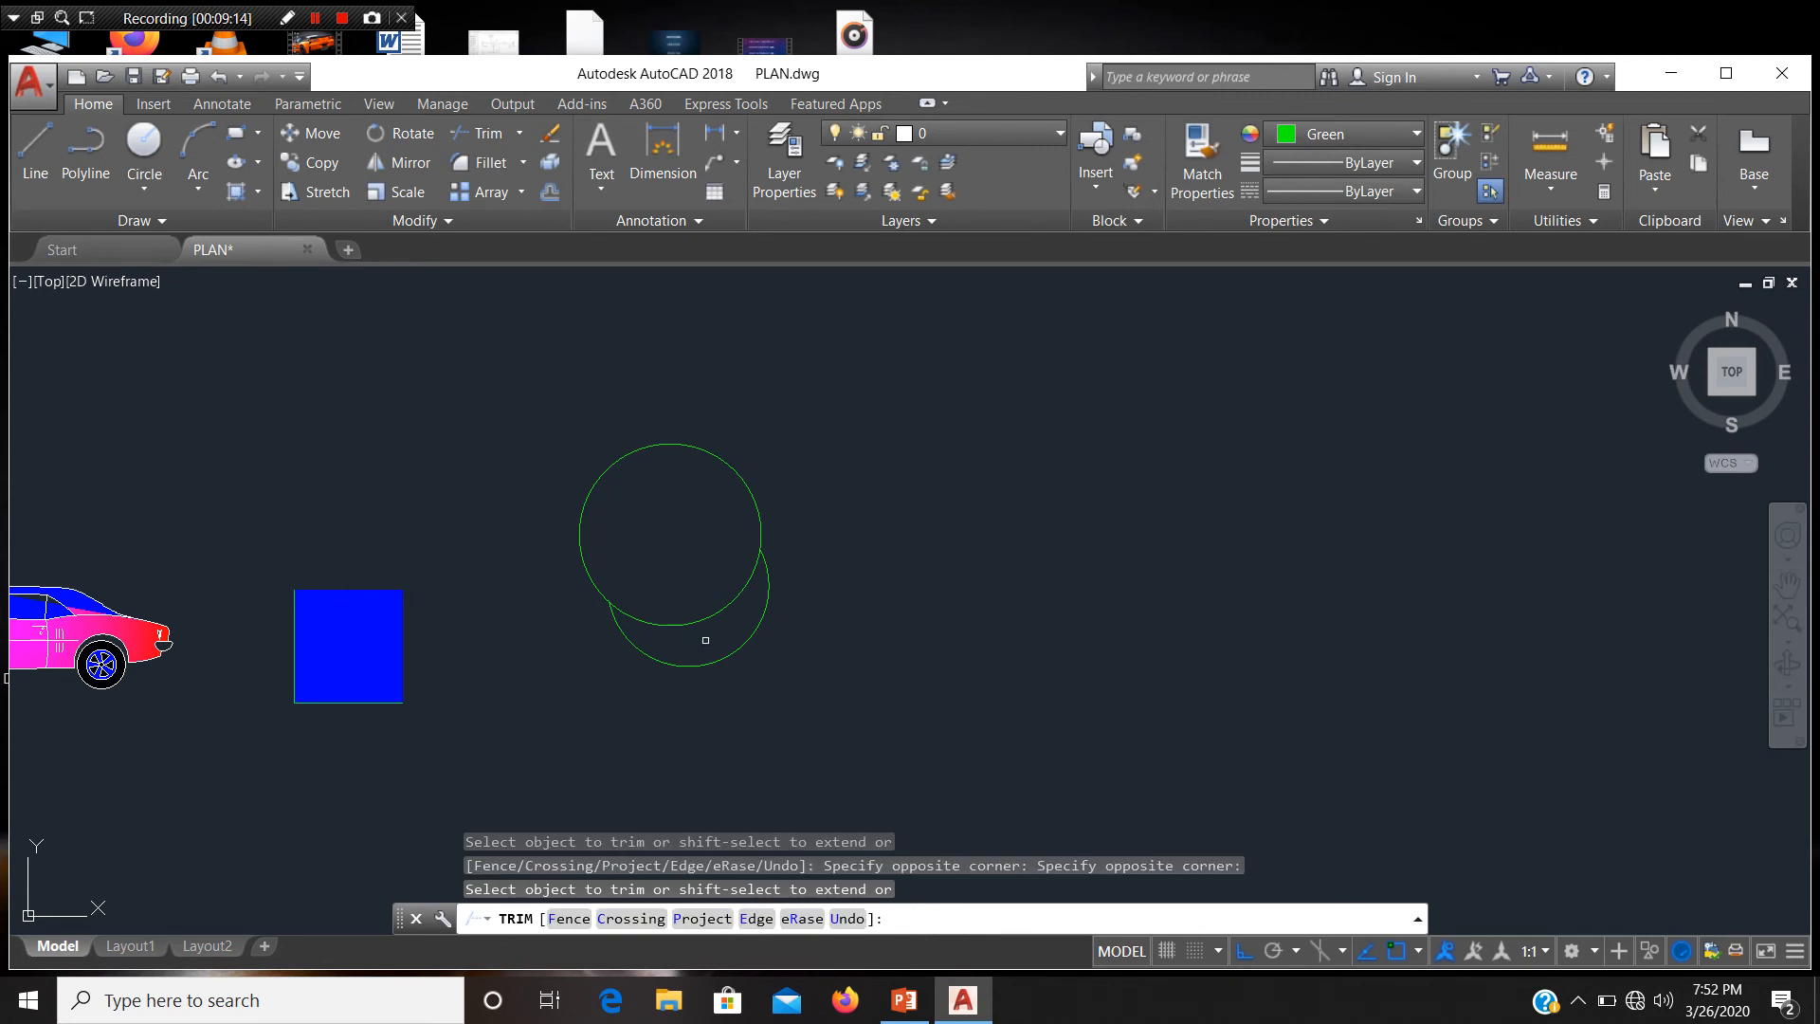
pyautogui.click(706, 632)
pyautogui.click(697, 615)
pyautogui.scroll(4, 759, 552)
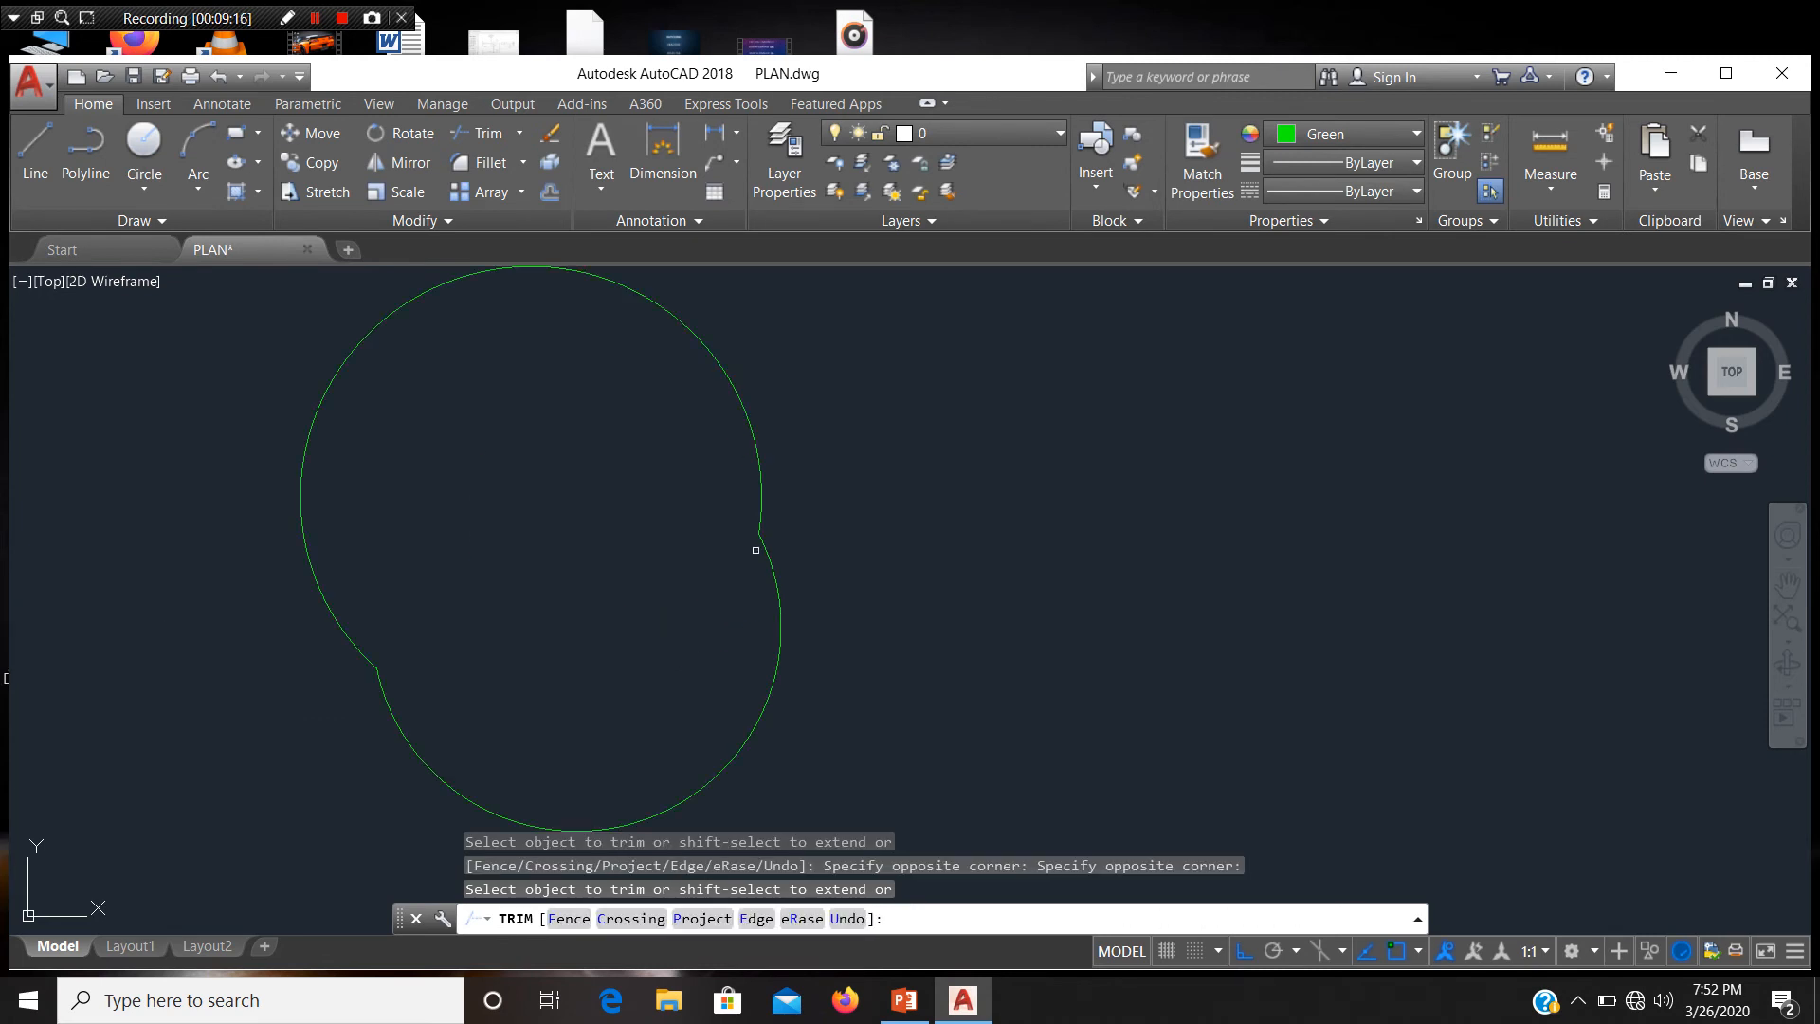
pyautogui.scroll(2, 753, 526)
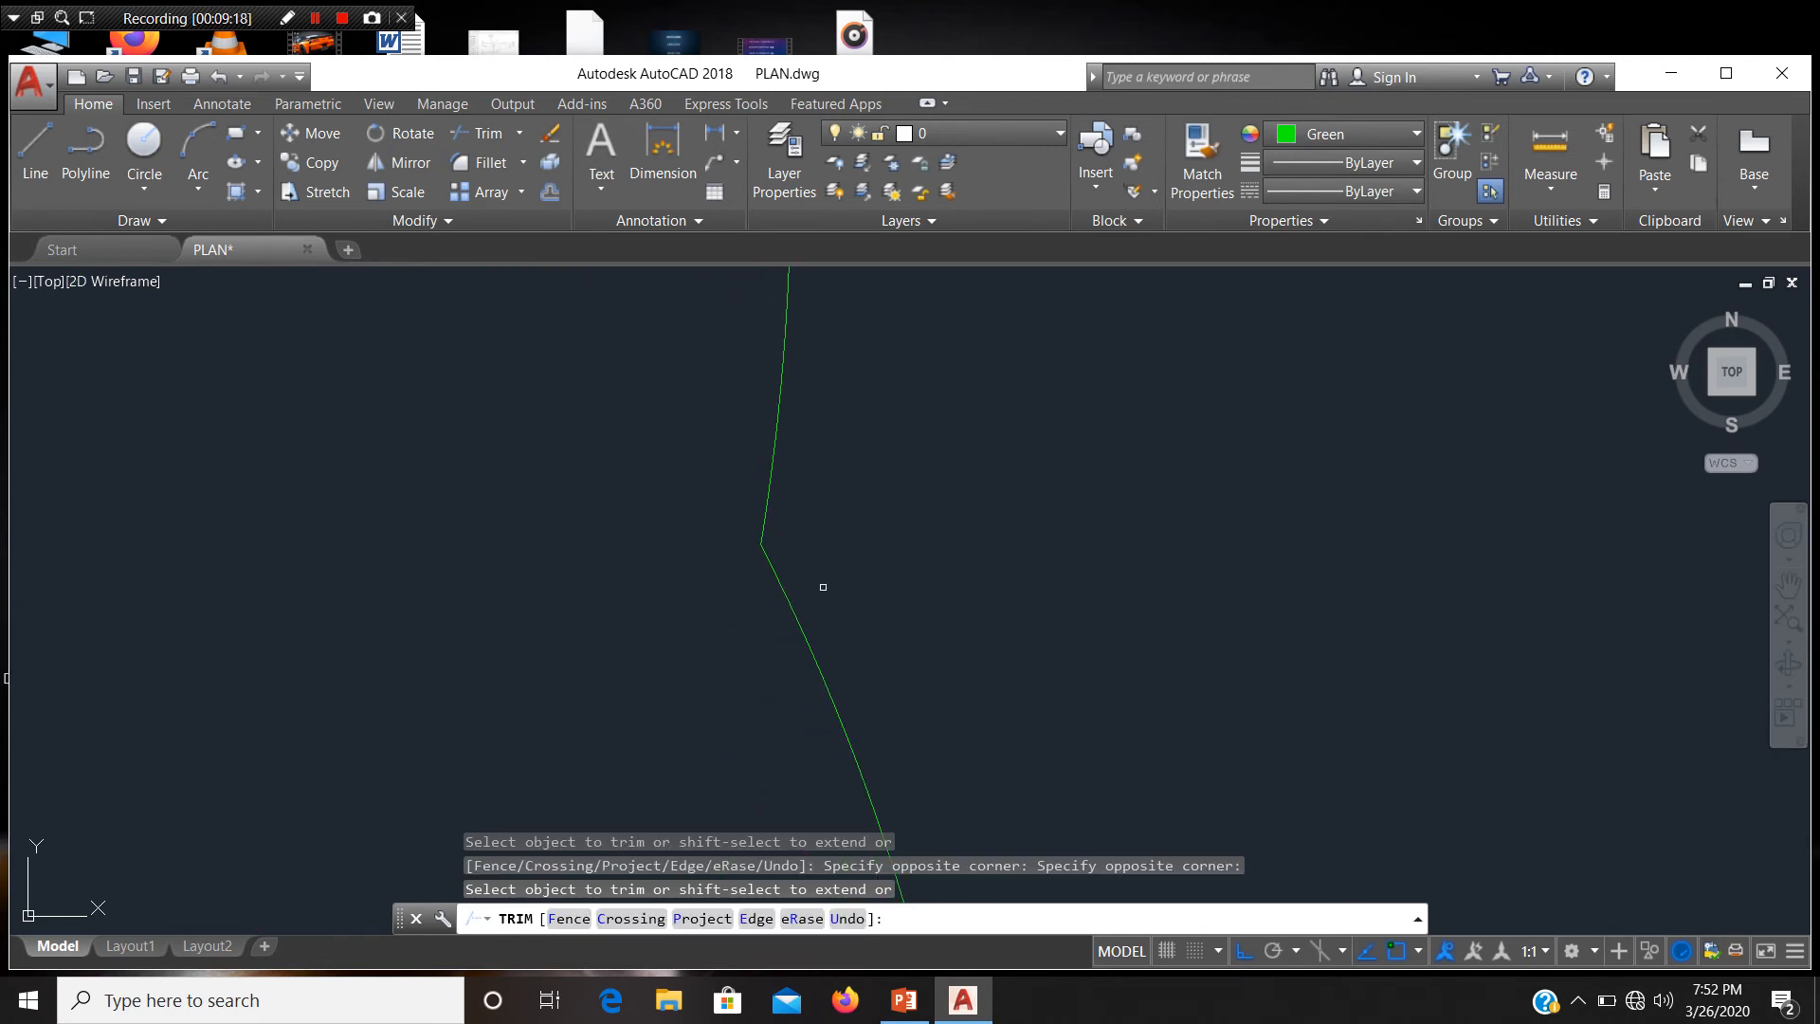
pyautogui.press('Escape')
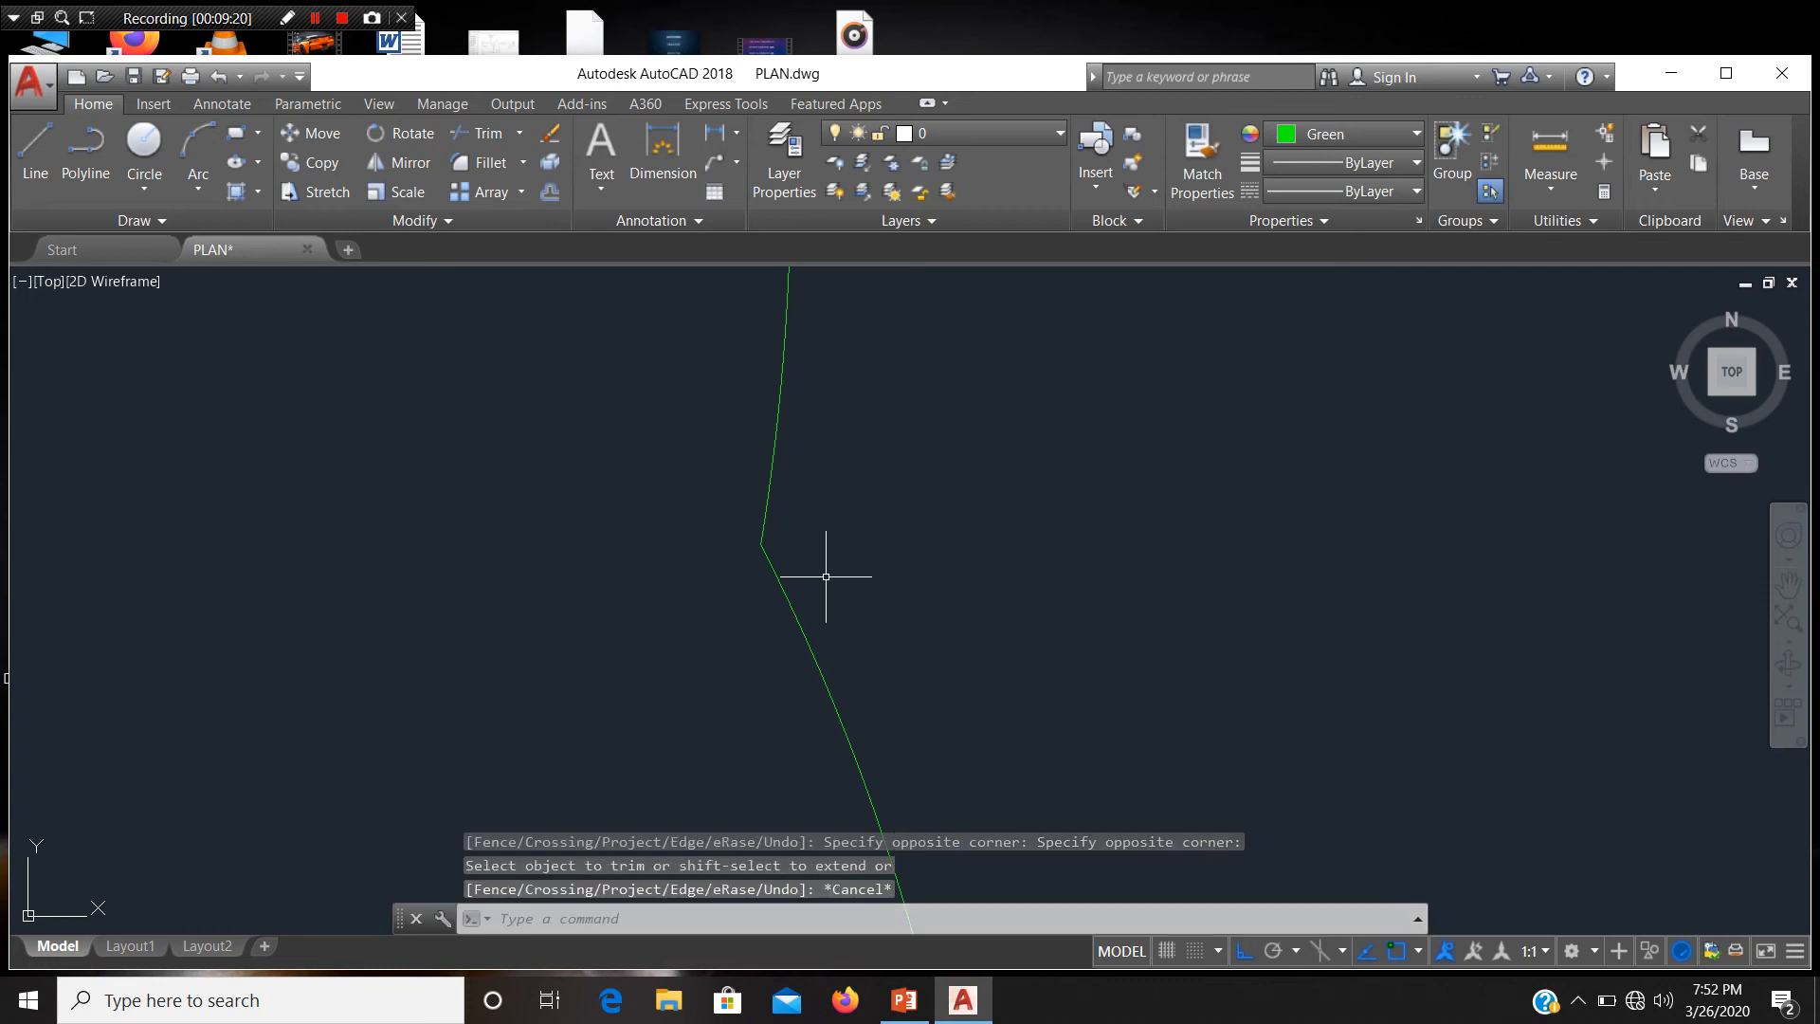
pyautogui.write('l')
pyautogui.press('Return')
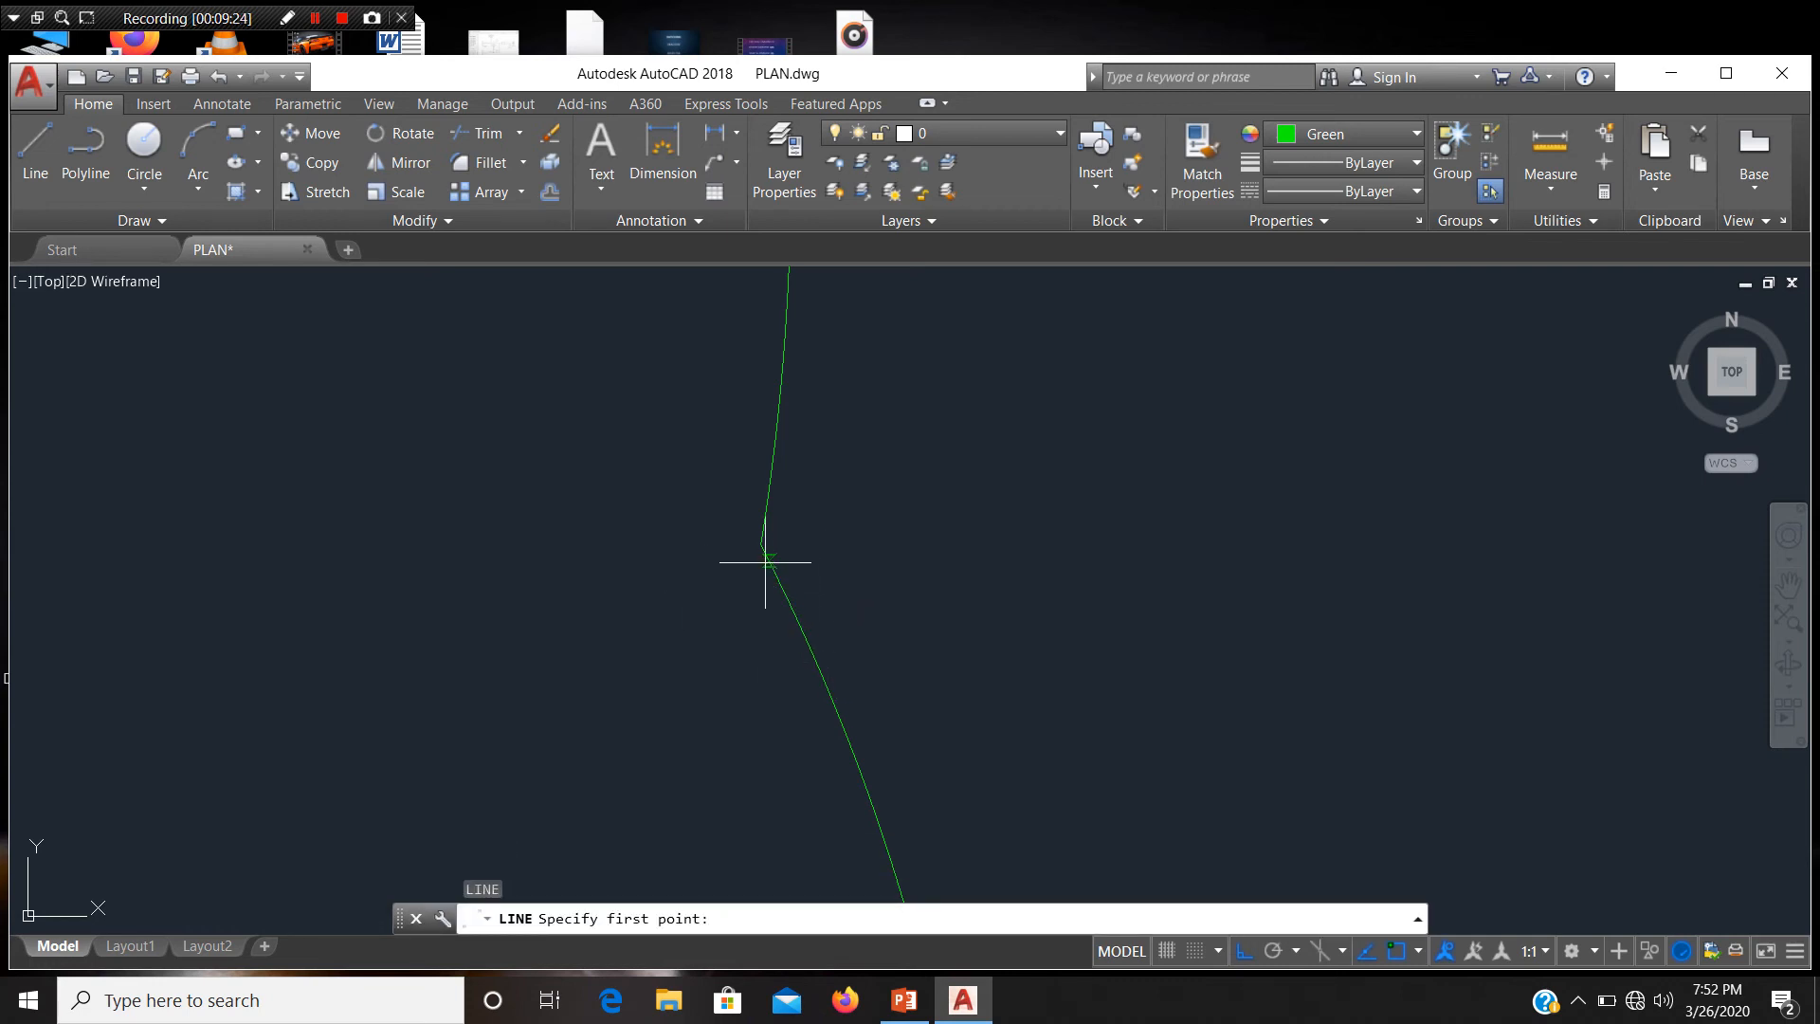
pyautogui.press('Escape')
pyautogui.press('Escape')
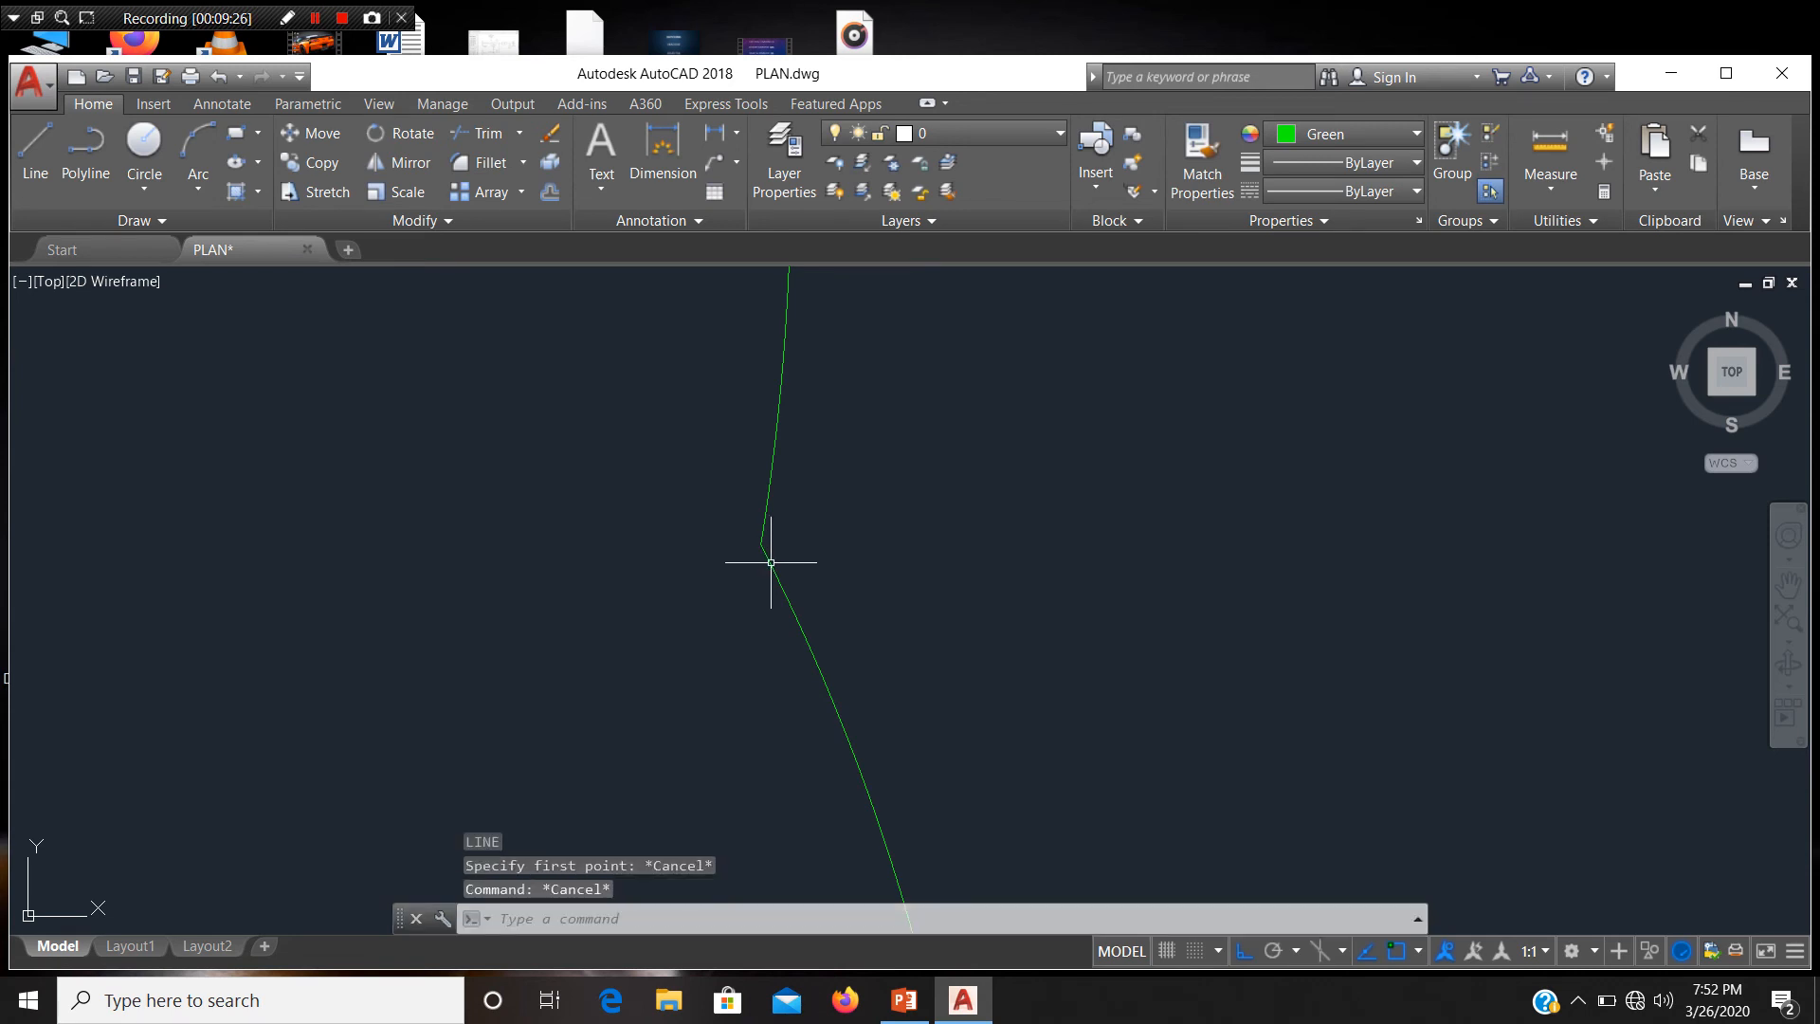
# Step: Try to extend the lower arc beyond its right-hand junction with the upper arc using the Trim command
pyautogui.write('t')
pyautogui.press('Return')
pyautogui.press('Return')
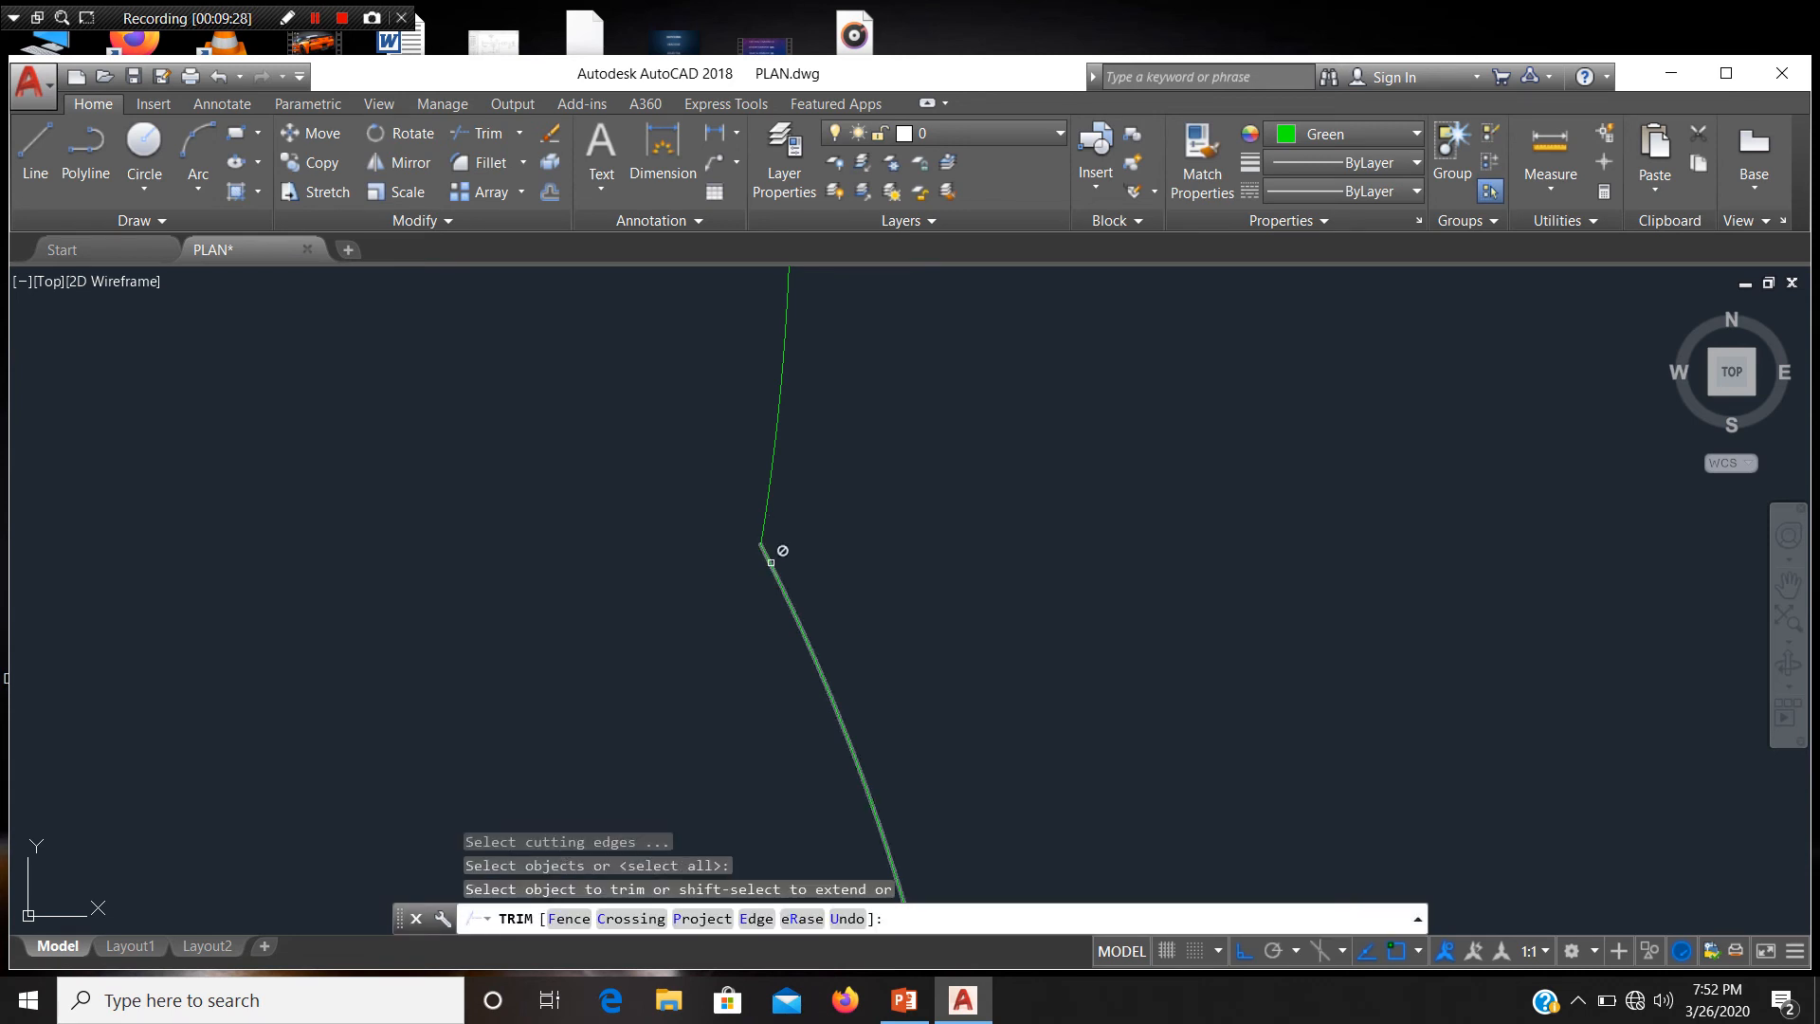
pyautogui.click(770, 562)
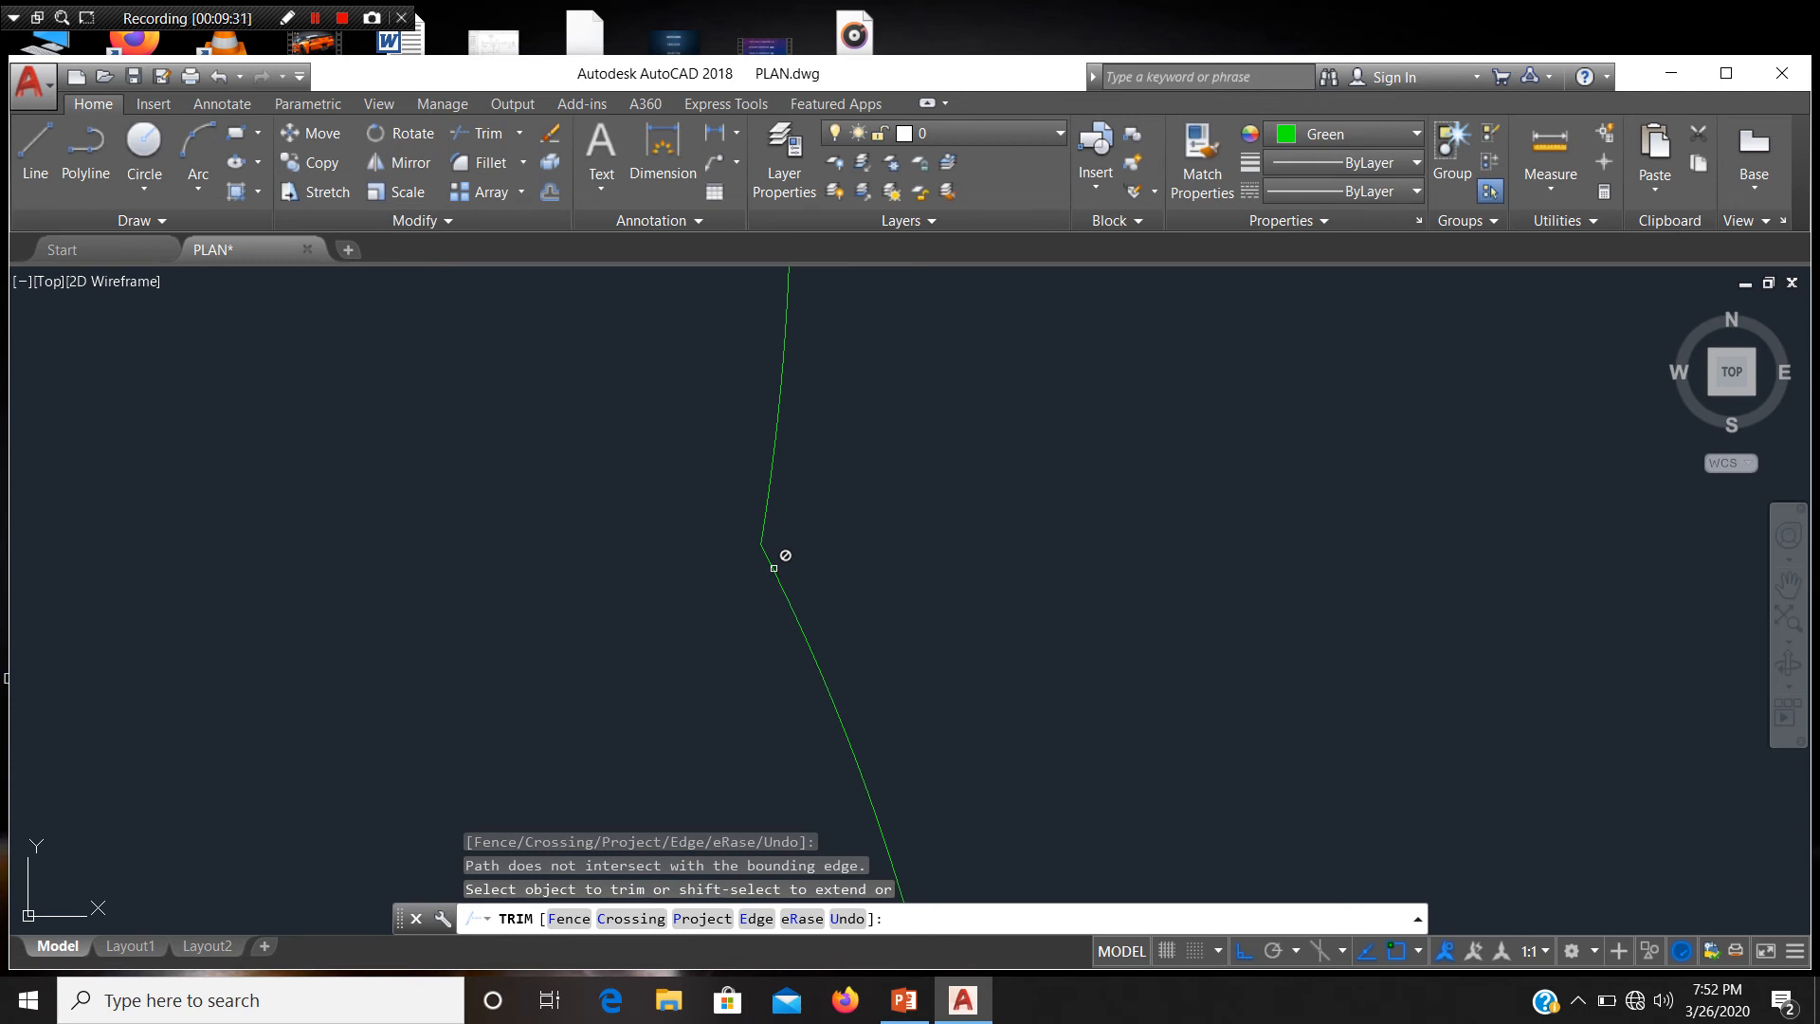
# Step: Turn Ortho off and draw a slanted line inside the outline, just beyond the right-hand junction of the two arcs
pyautogui.click(35, 147)
pyautogui.click(282, 530)
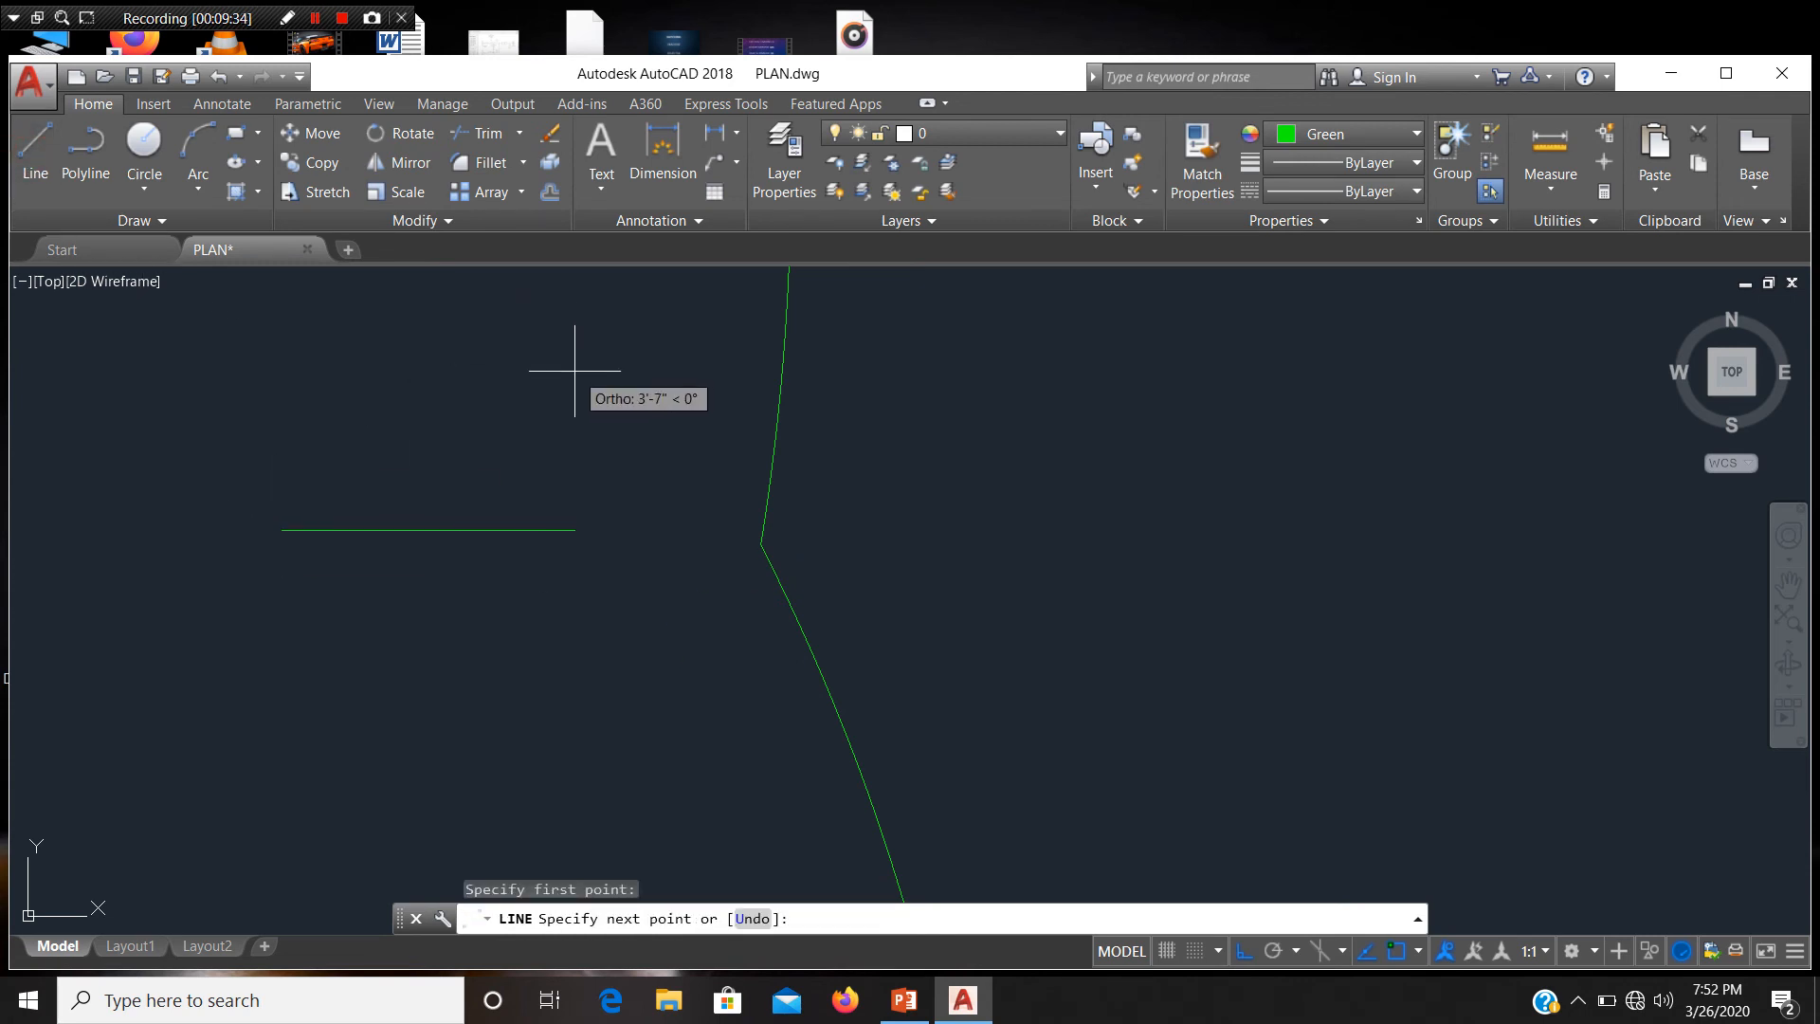
pyautogui.click(1244, 951)
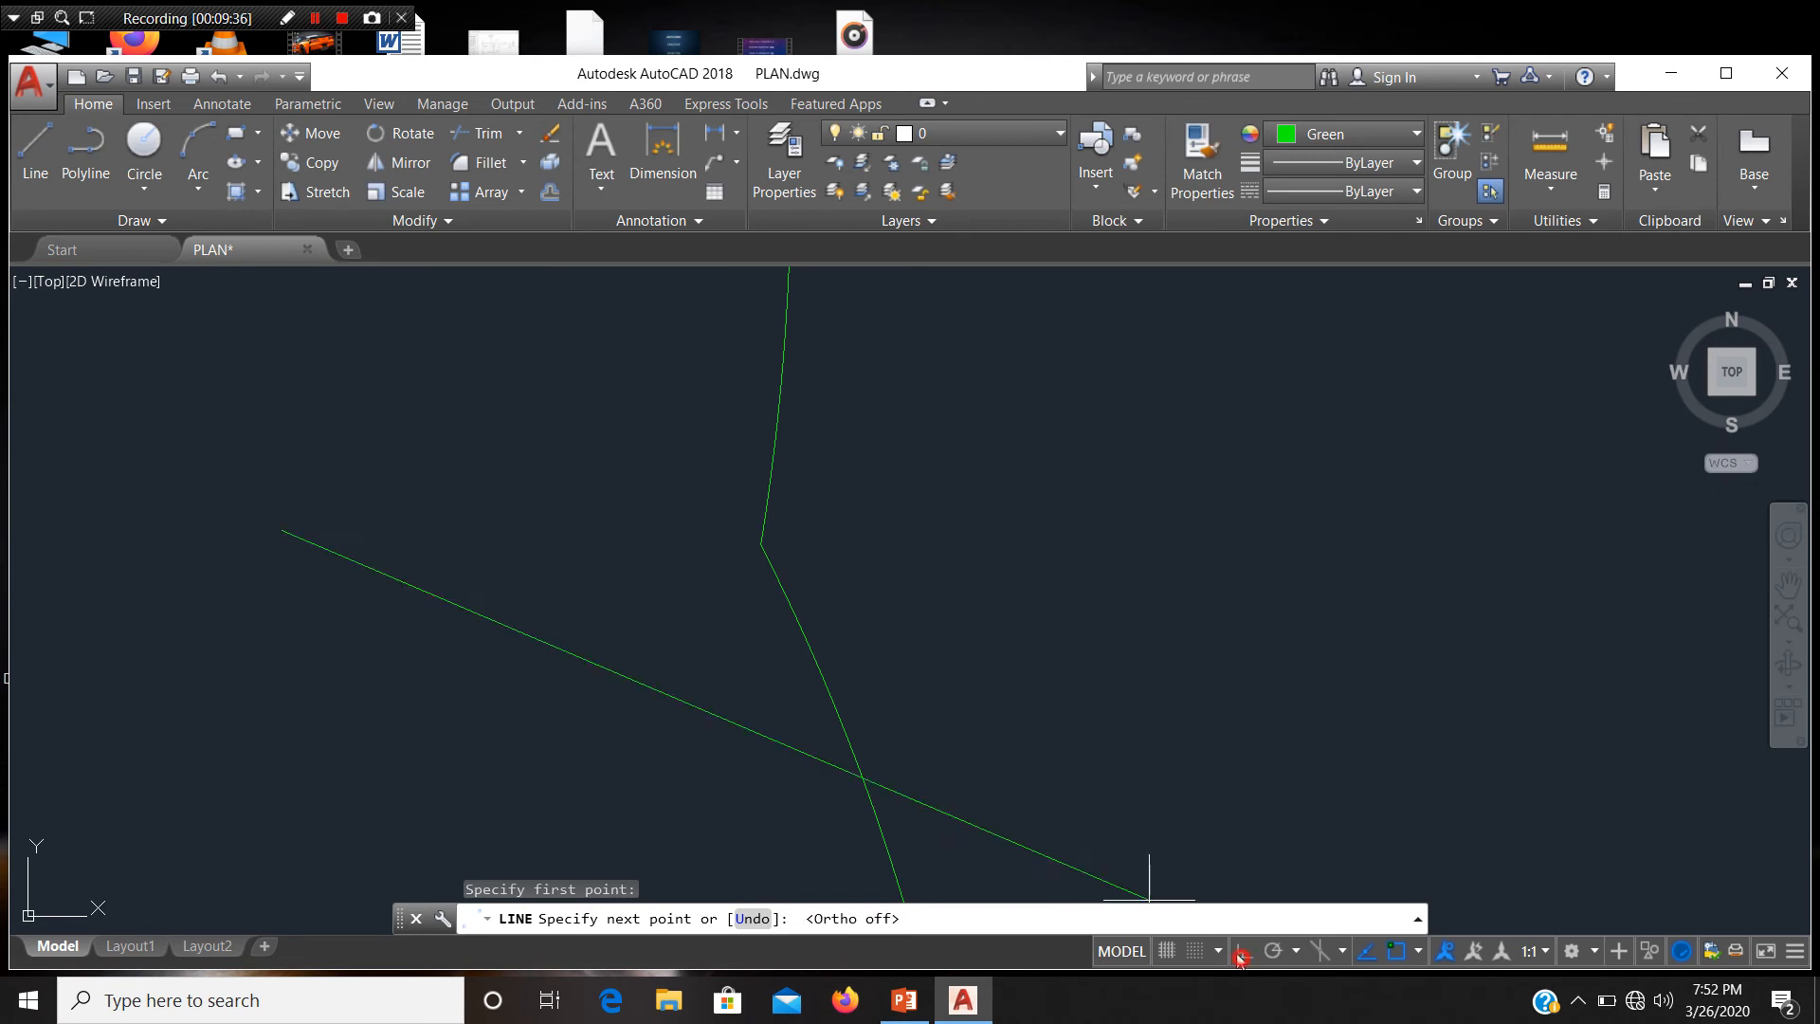
pyautogui.click(664, 365)
pyautogui.press('Escape')
# Step: Extend the lower arc past the junction up to the slanted line using the Trim command, and delete the line
pyautogui.write('tr')
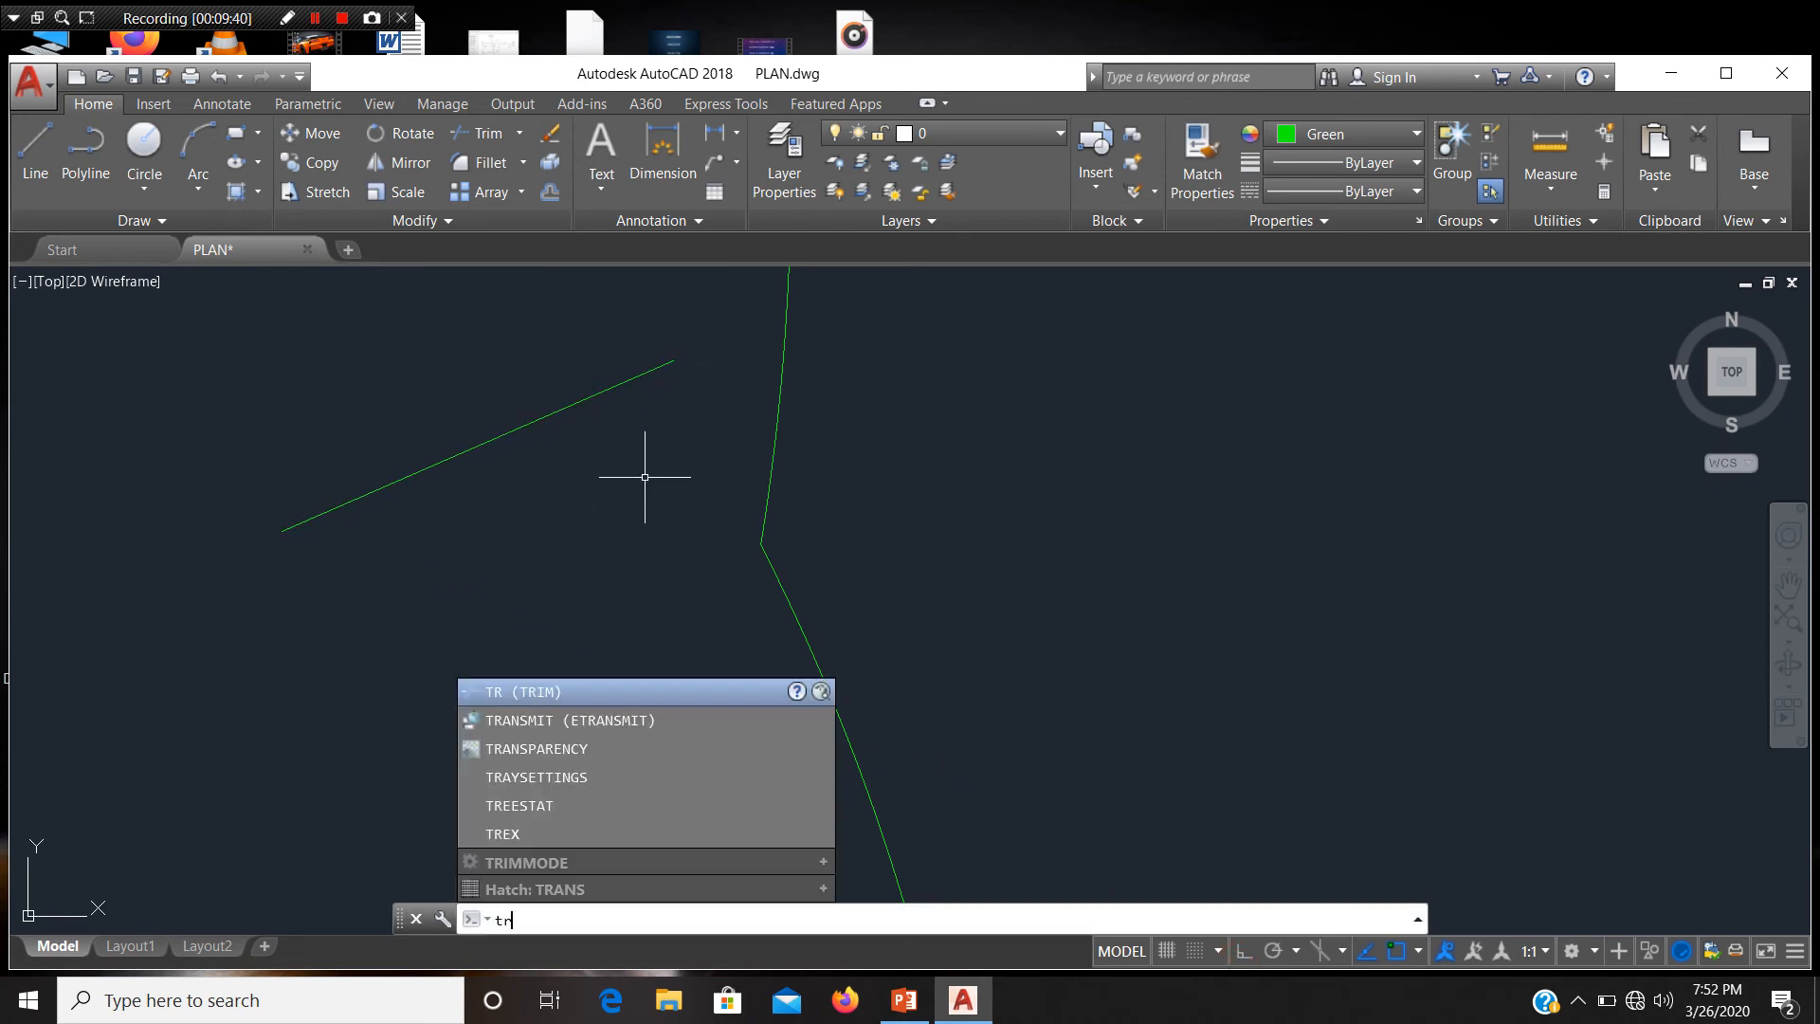
pyautogui.press('Return')
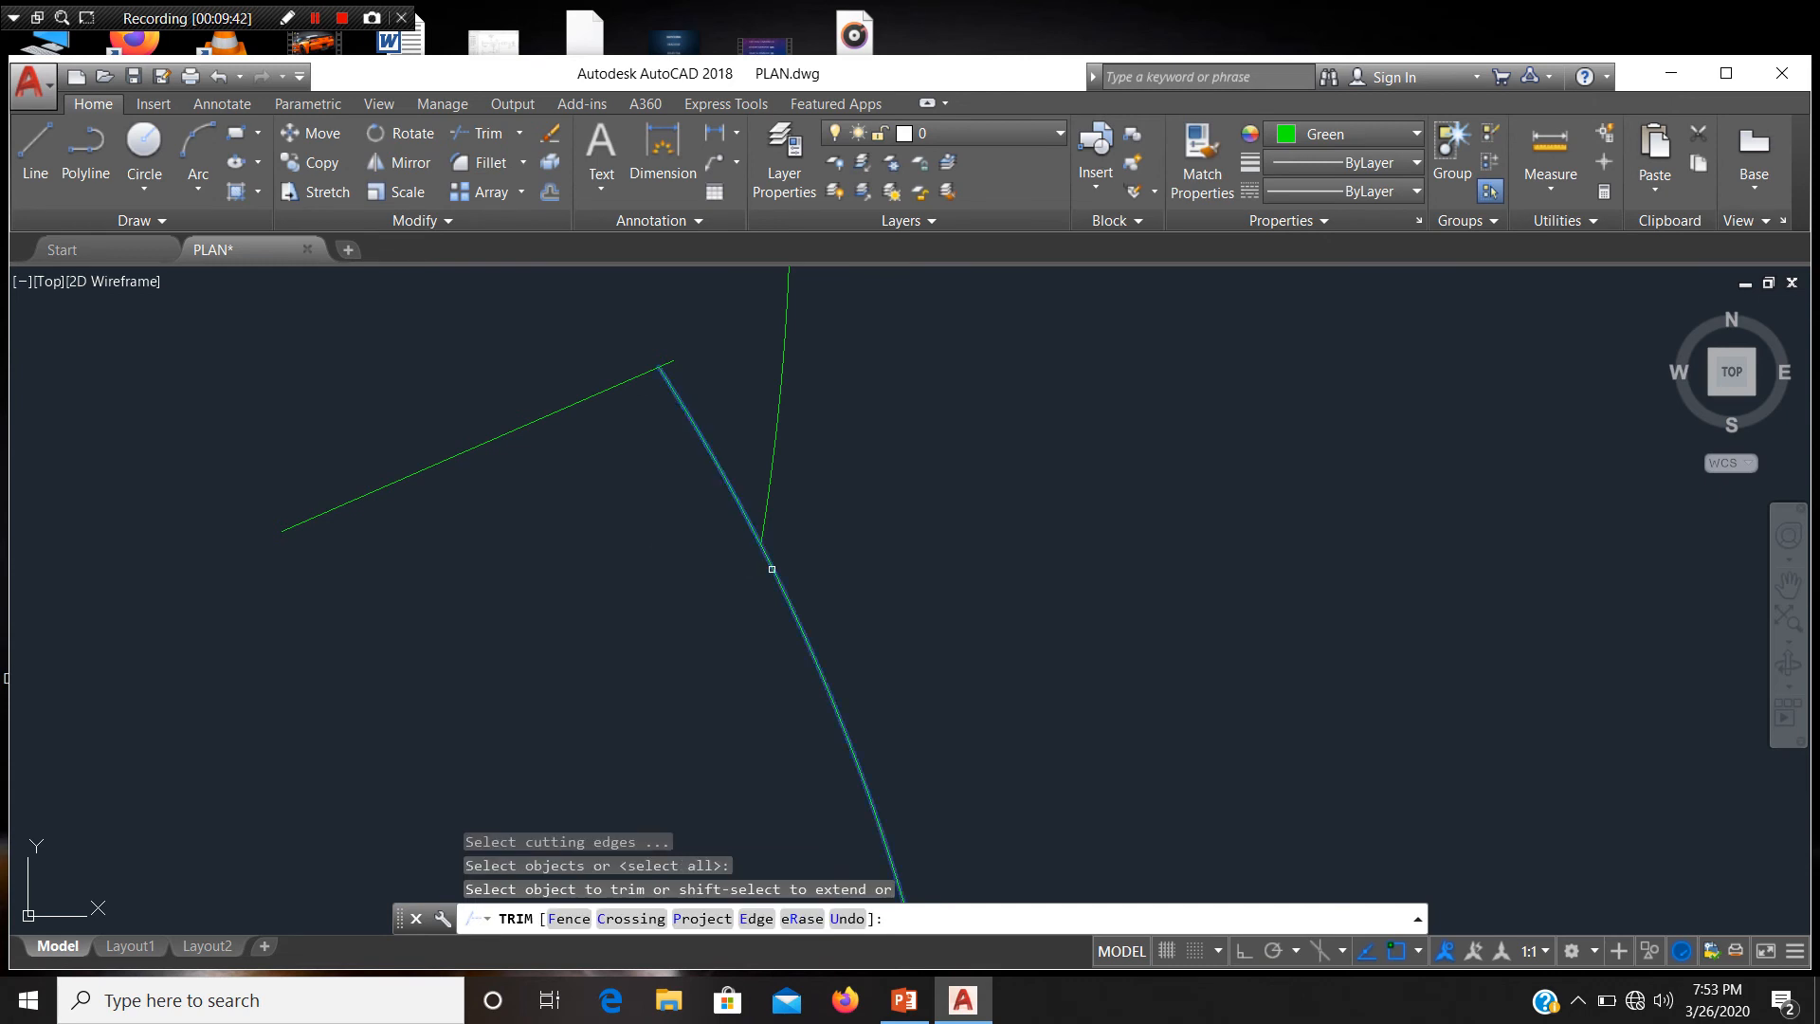
pyautogui.click(766, 561)
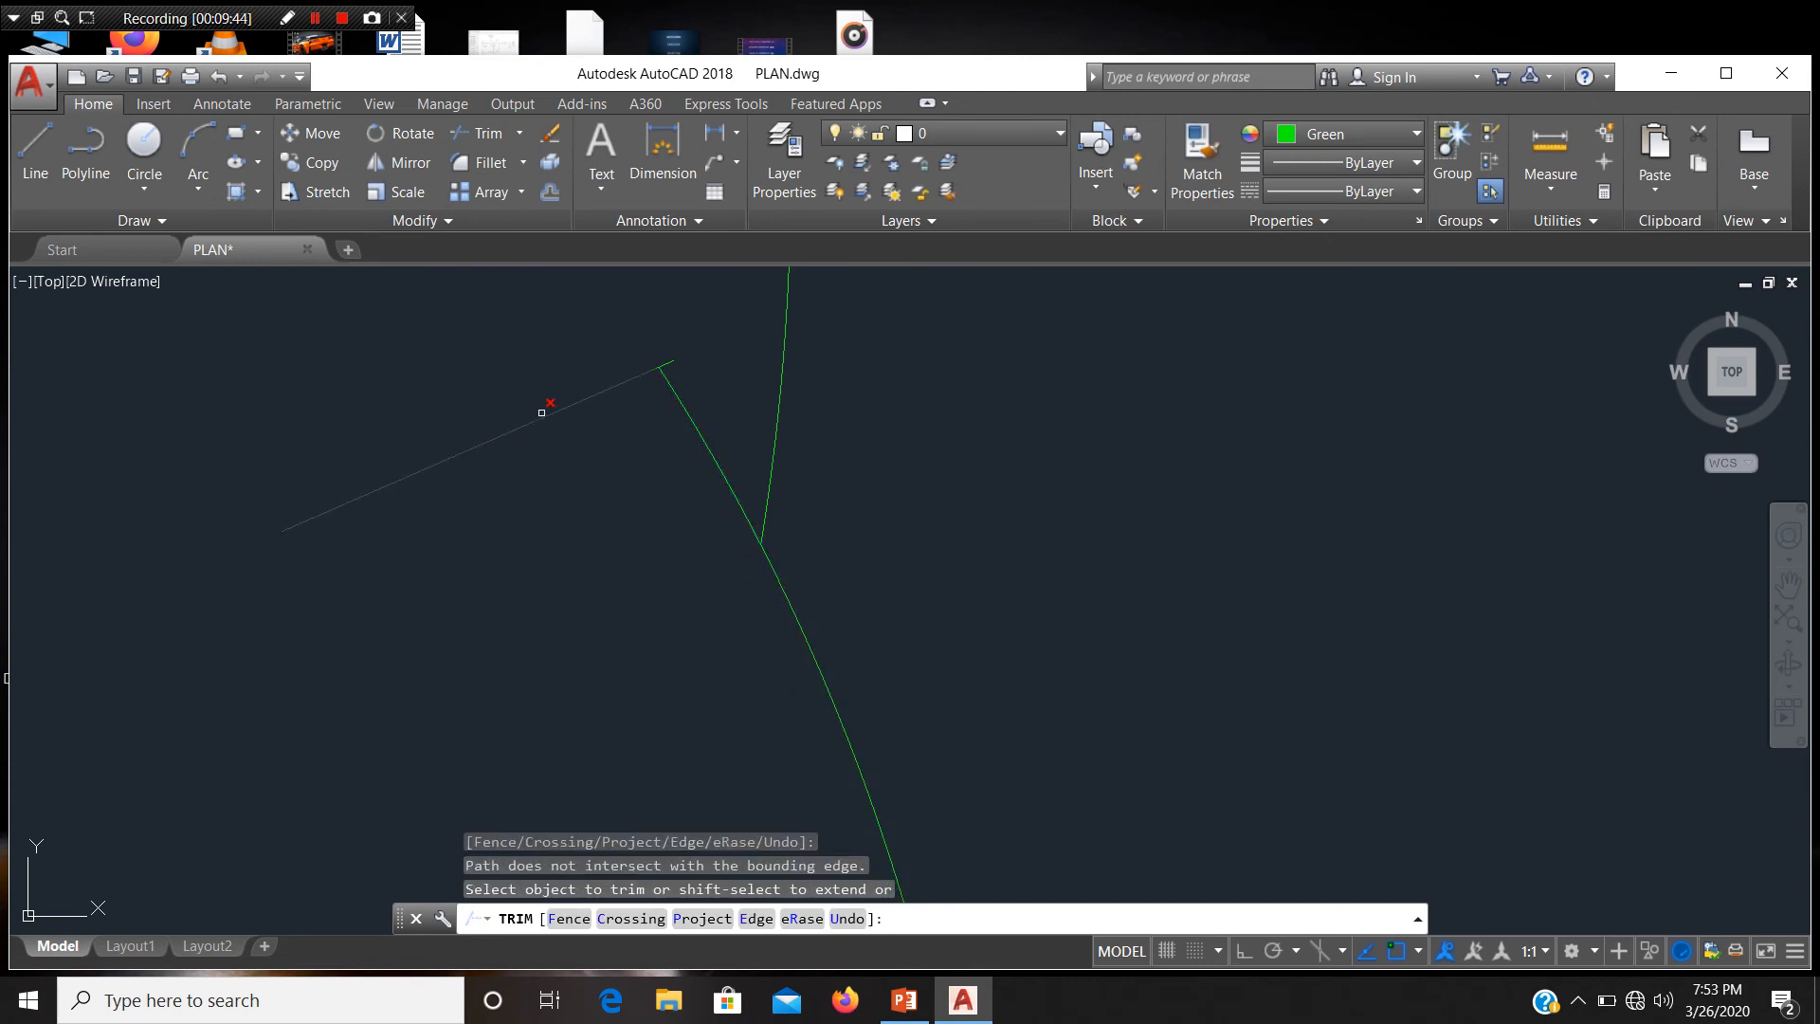
pyautogui.press('Escape')
pyautogui.click(541, 413)
pyautogui.press('Delete')
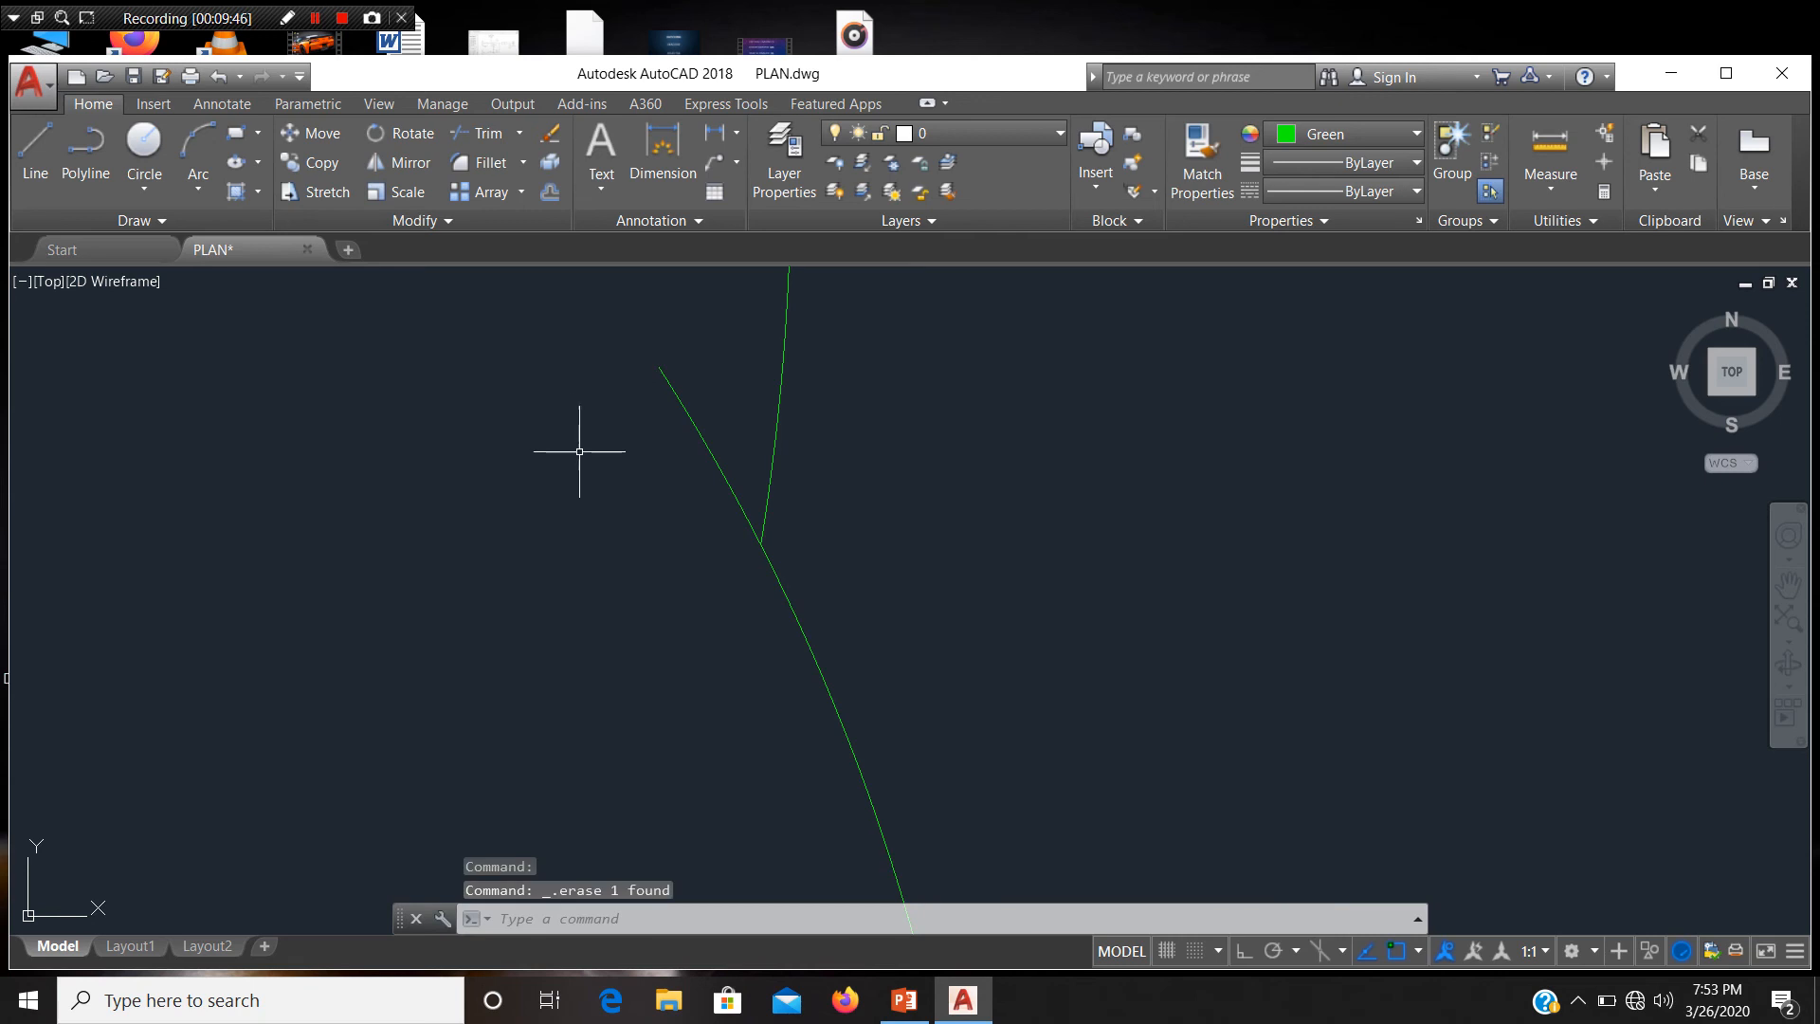
# Step: Fill the joined two-circle outline with a solid blue hatch
pyautogui.scroll(-8, 581, 446)
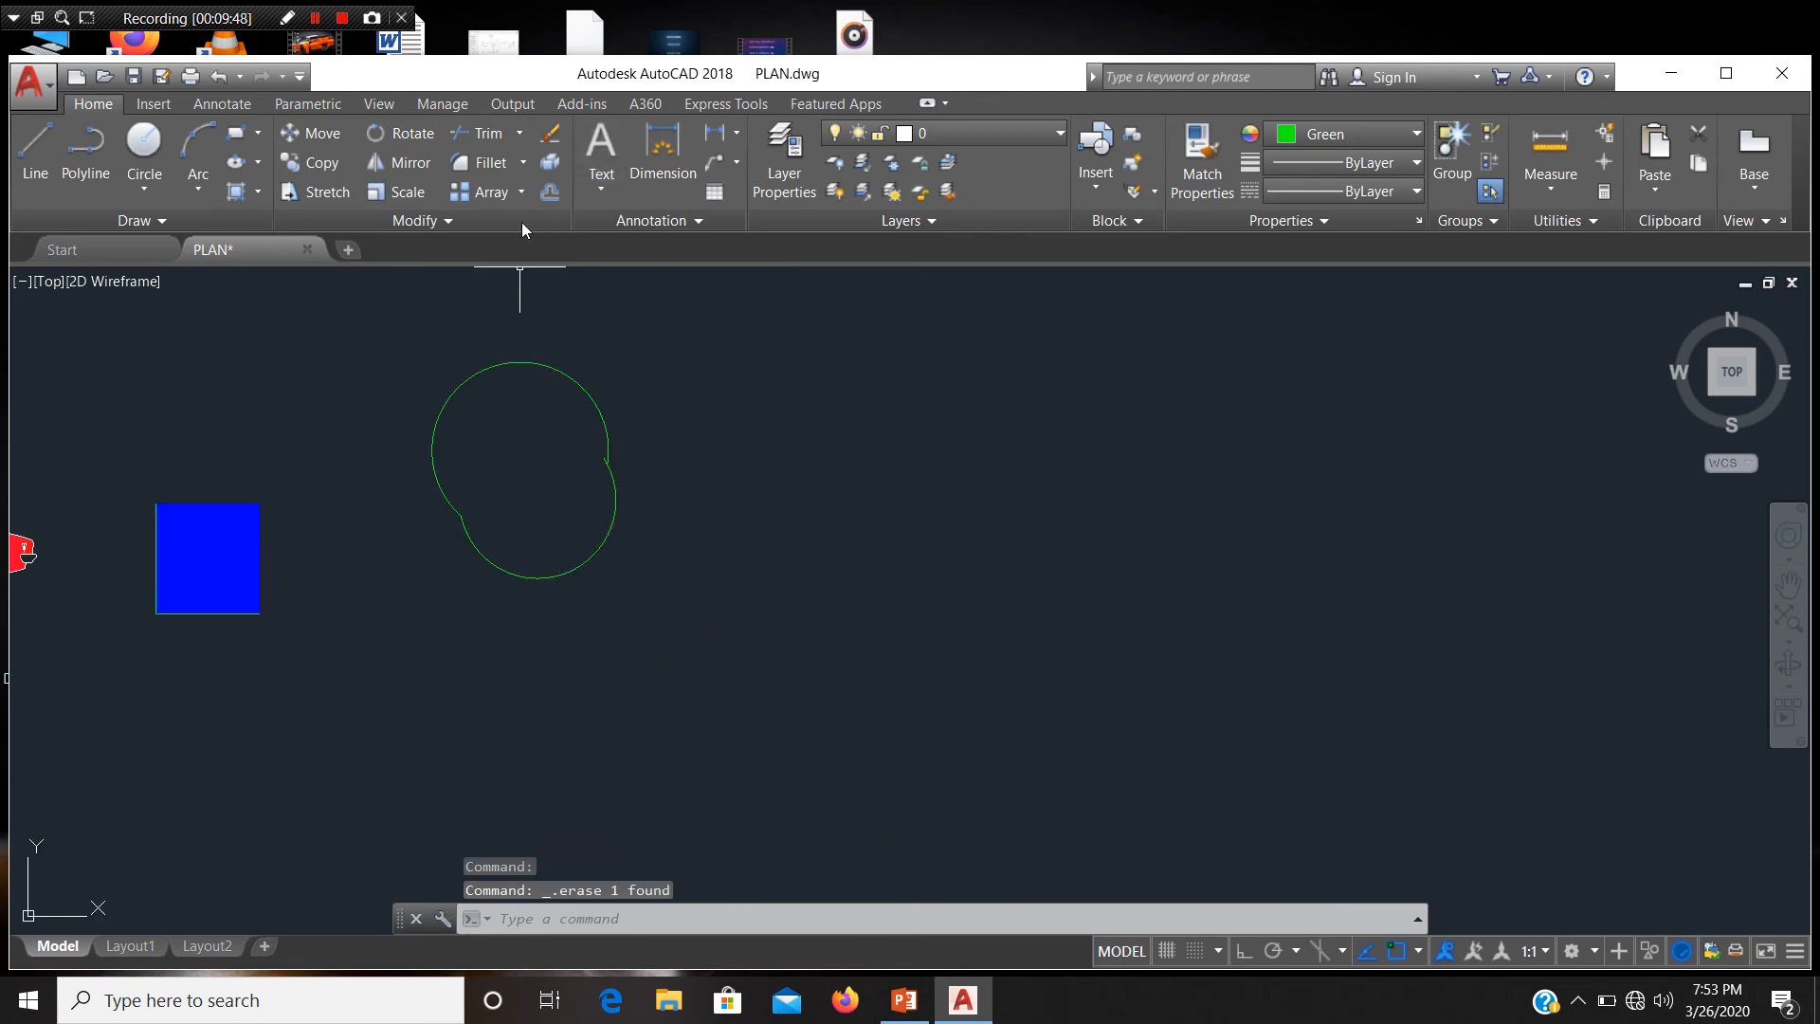
pyautogui.write('h')
pyautogui.press('Return')
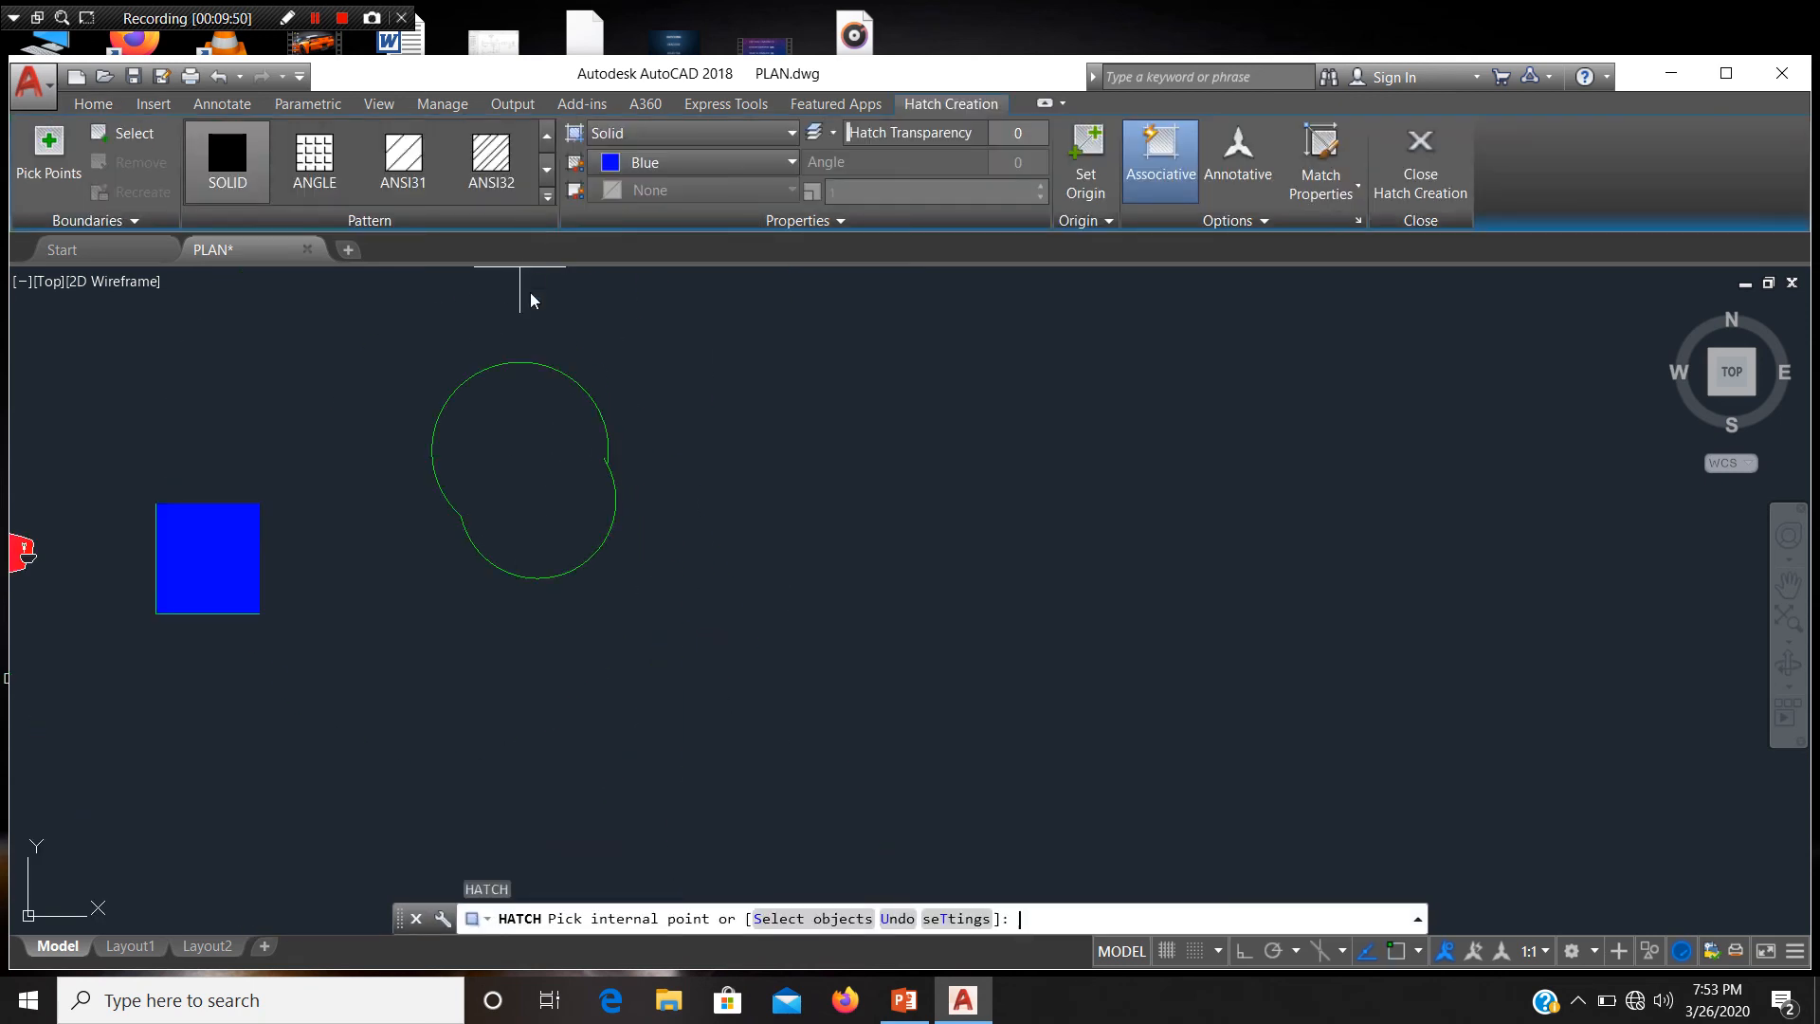
pyautogui.click(534, 418)
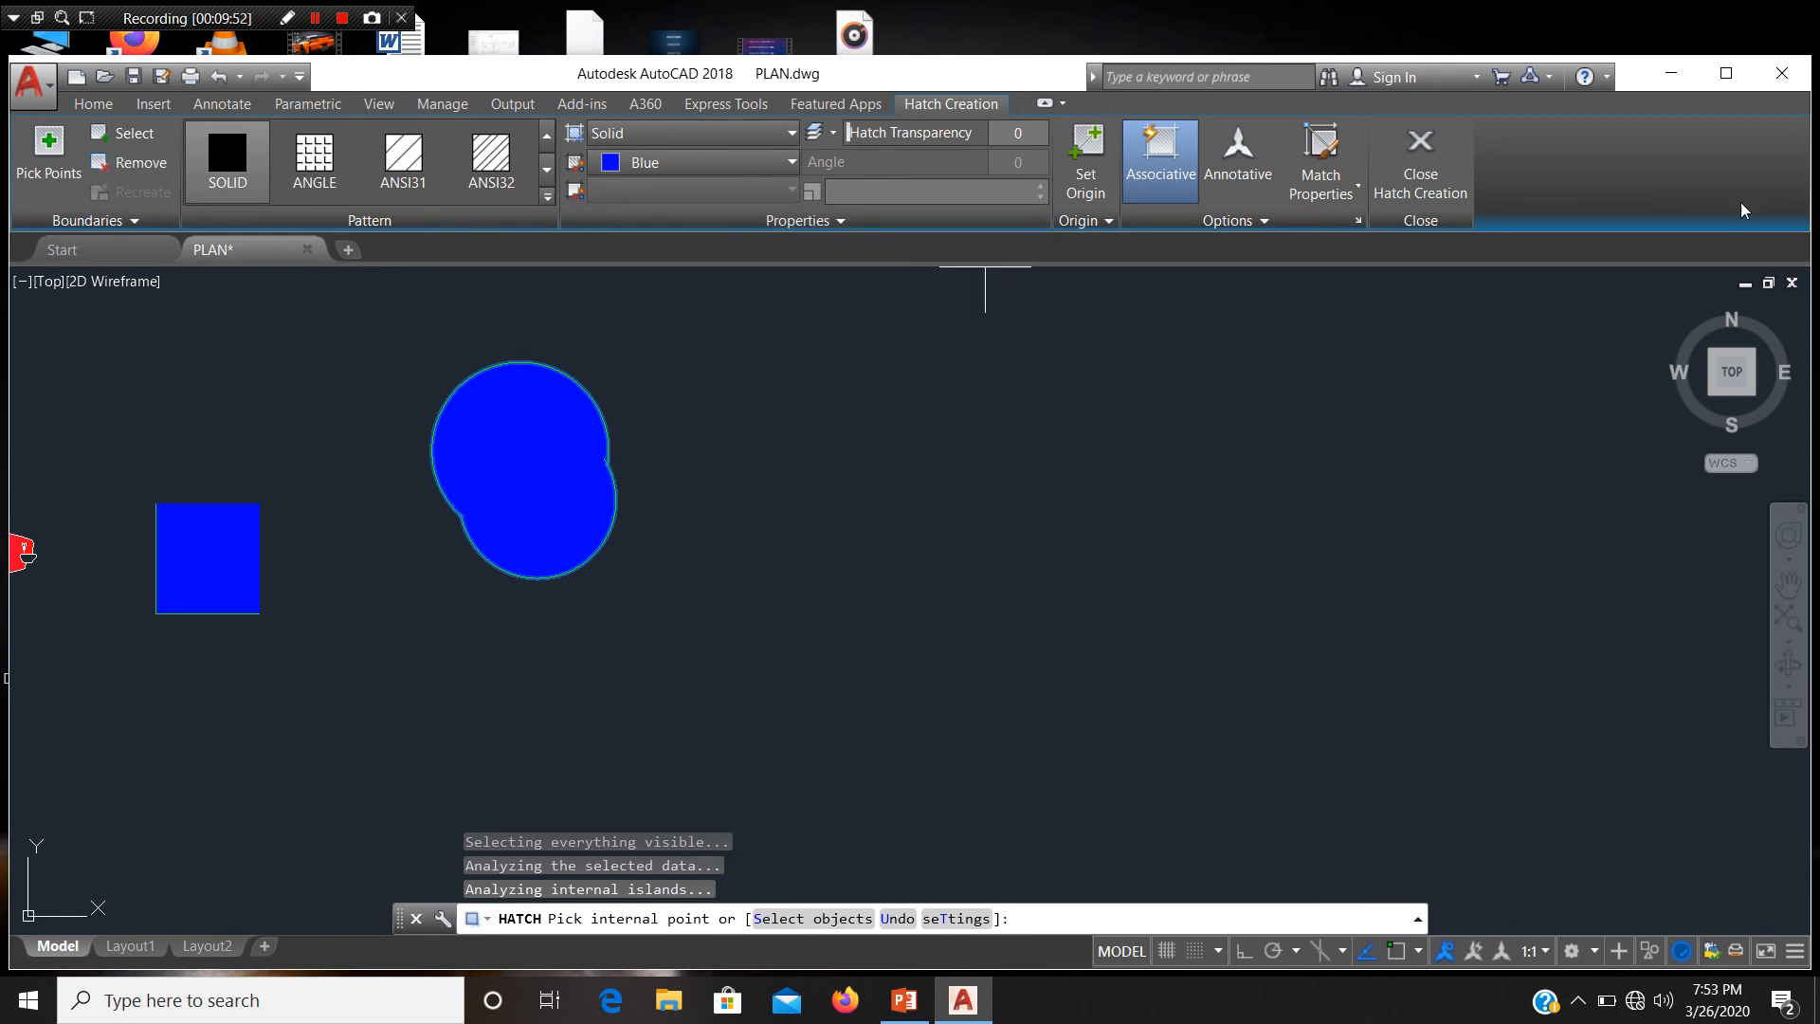
pyautogui.click(1438, 203)
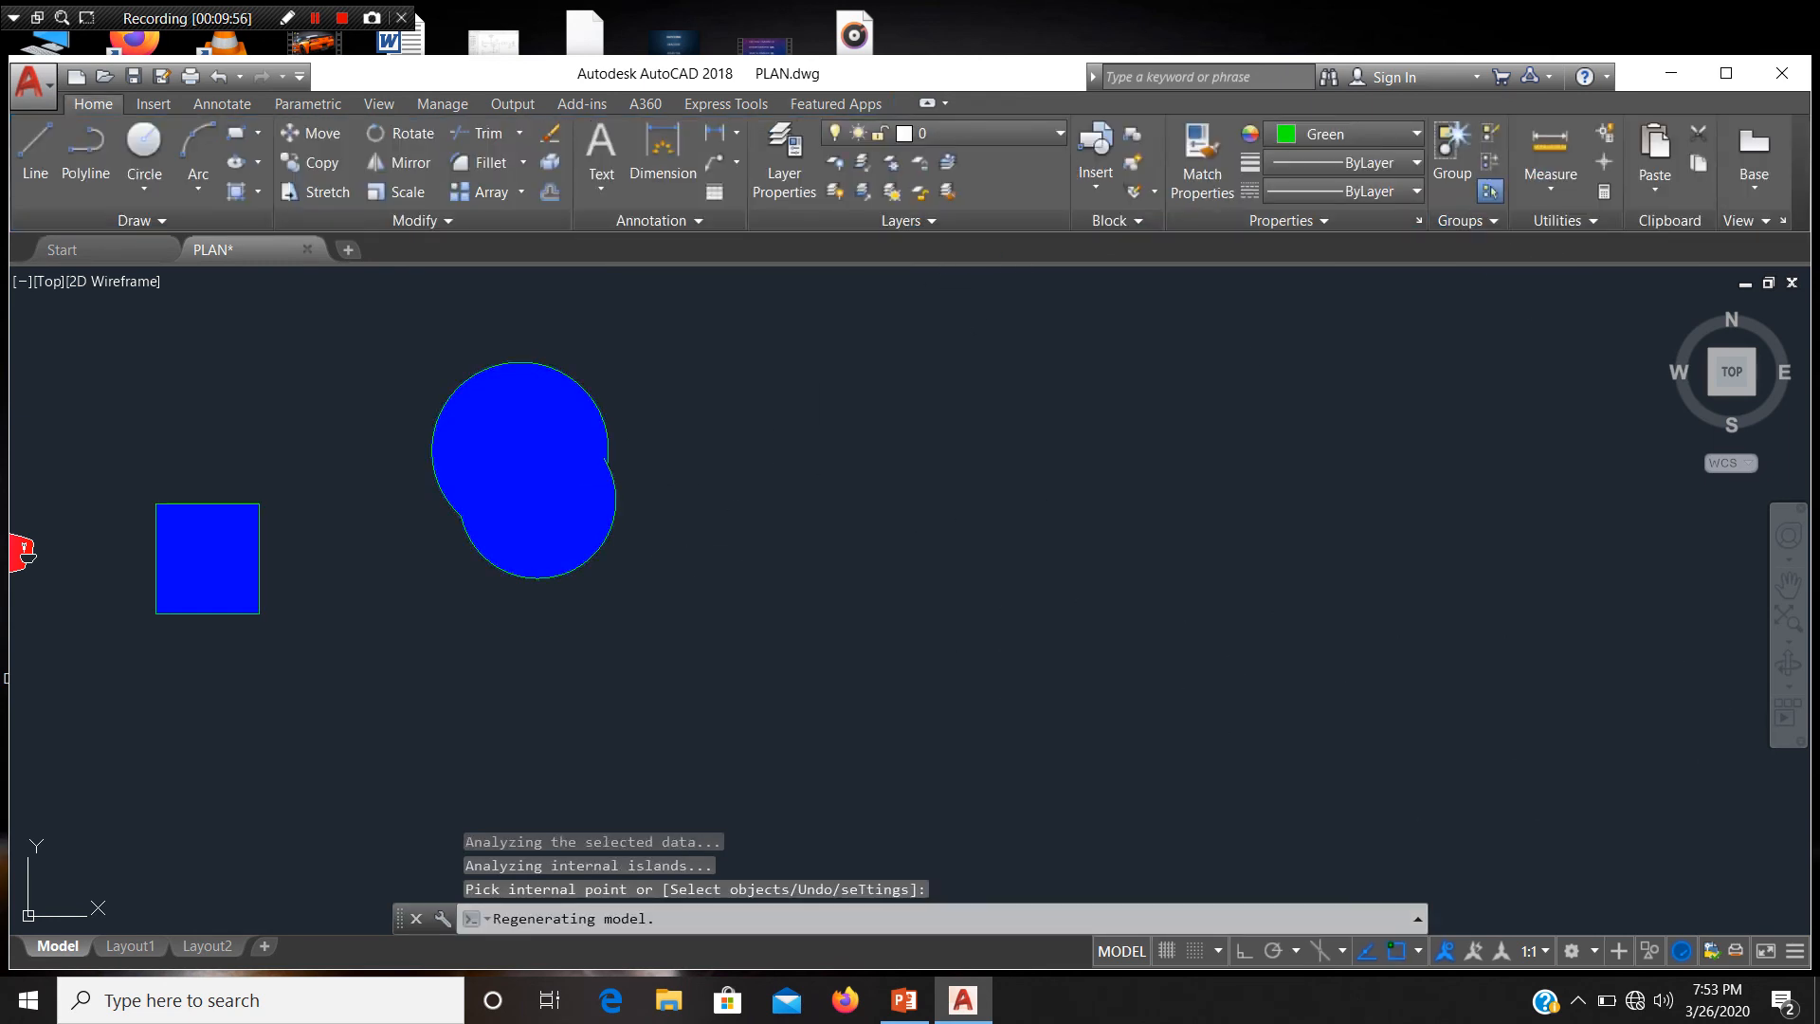
# Step: Examine the car's unfilled front fender and where its horizontal body line ends near the front wheel arch
pyautogui.scroll(-4, 1562, 756)
pyautogui.scroll(8, 878, 680)
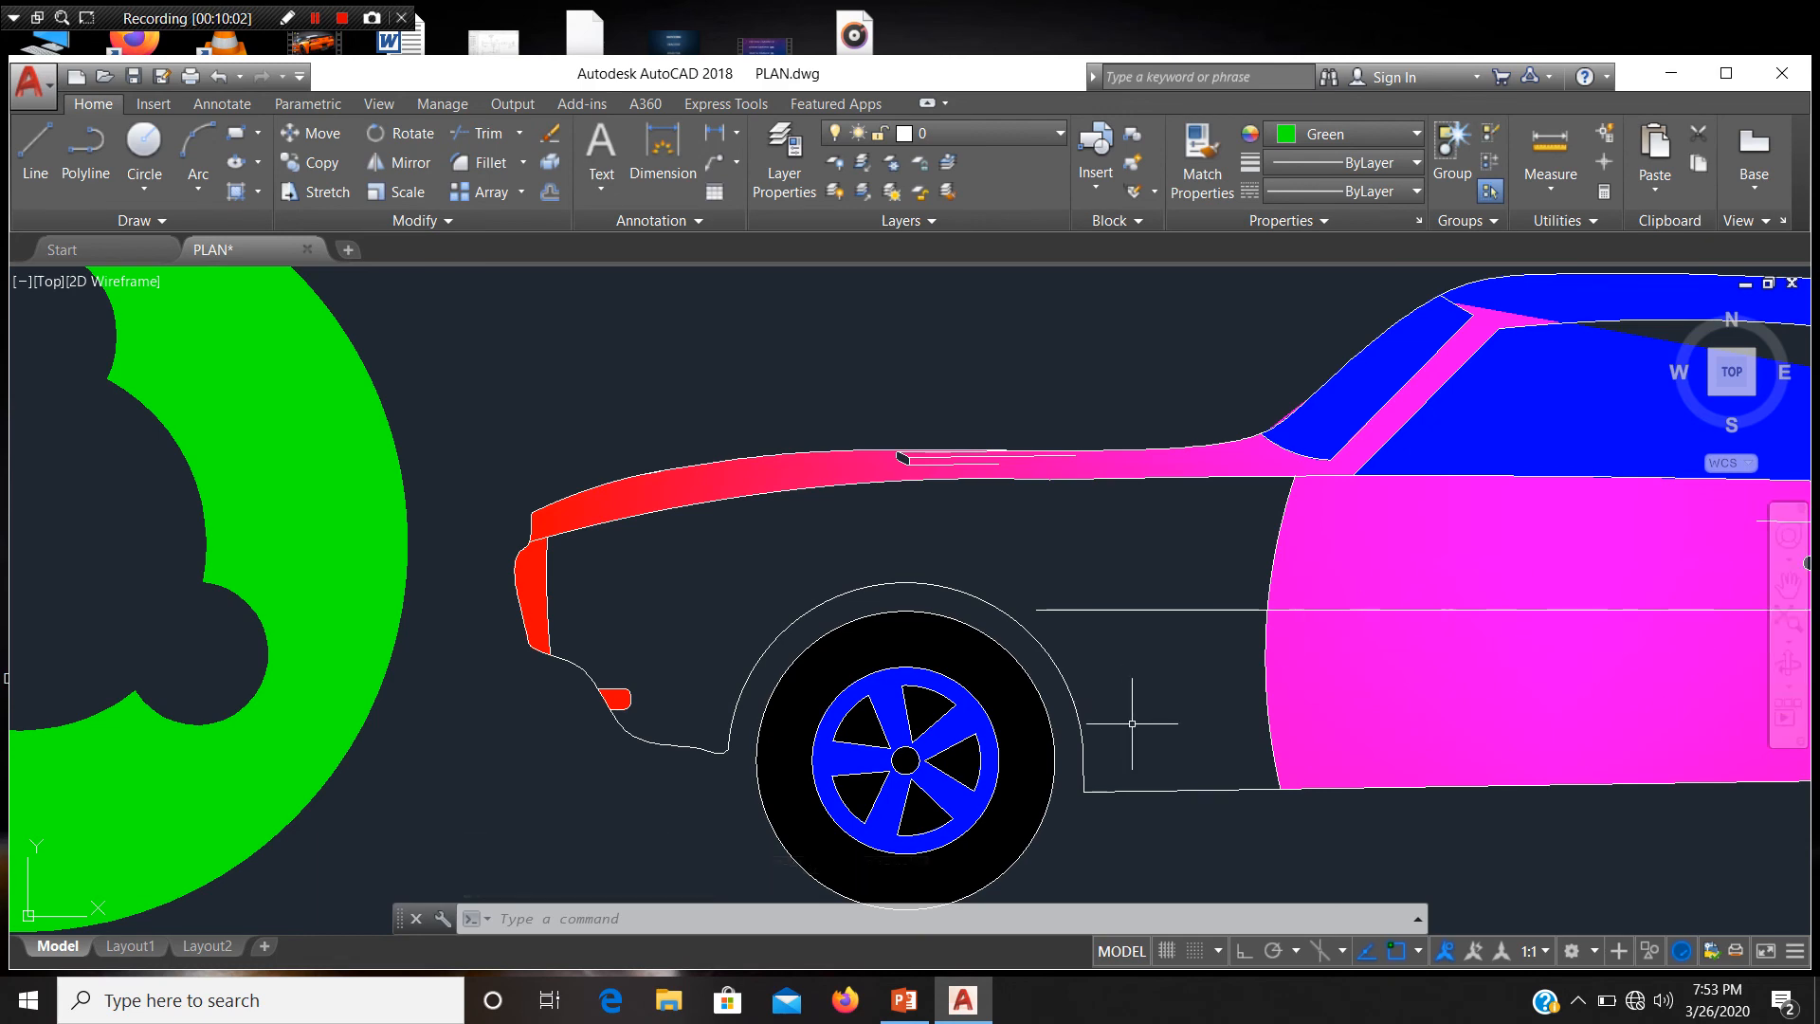
pyautogui.click(1061, 608)
pyautogui.scroll(5, 1049, 602)
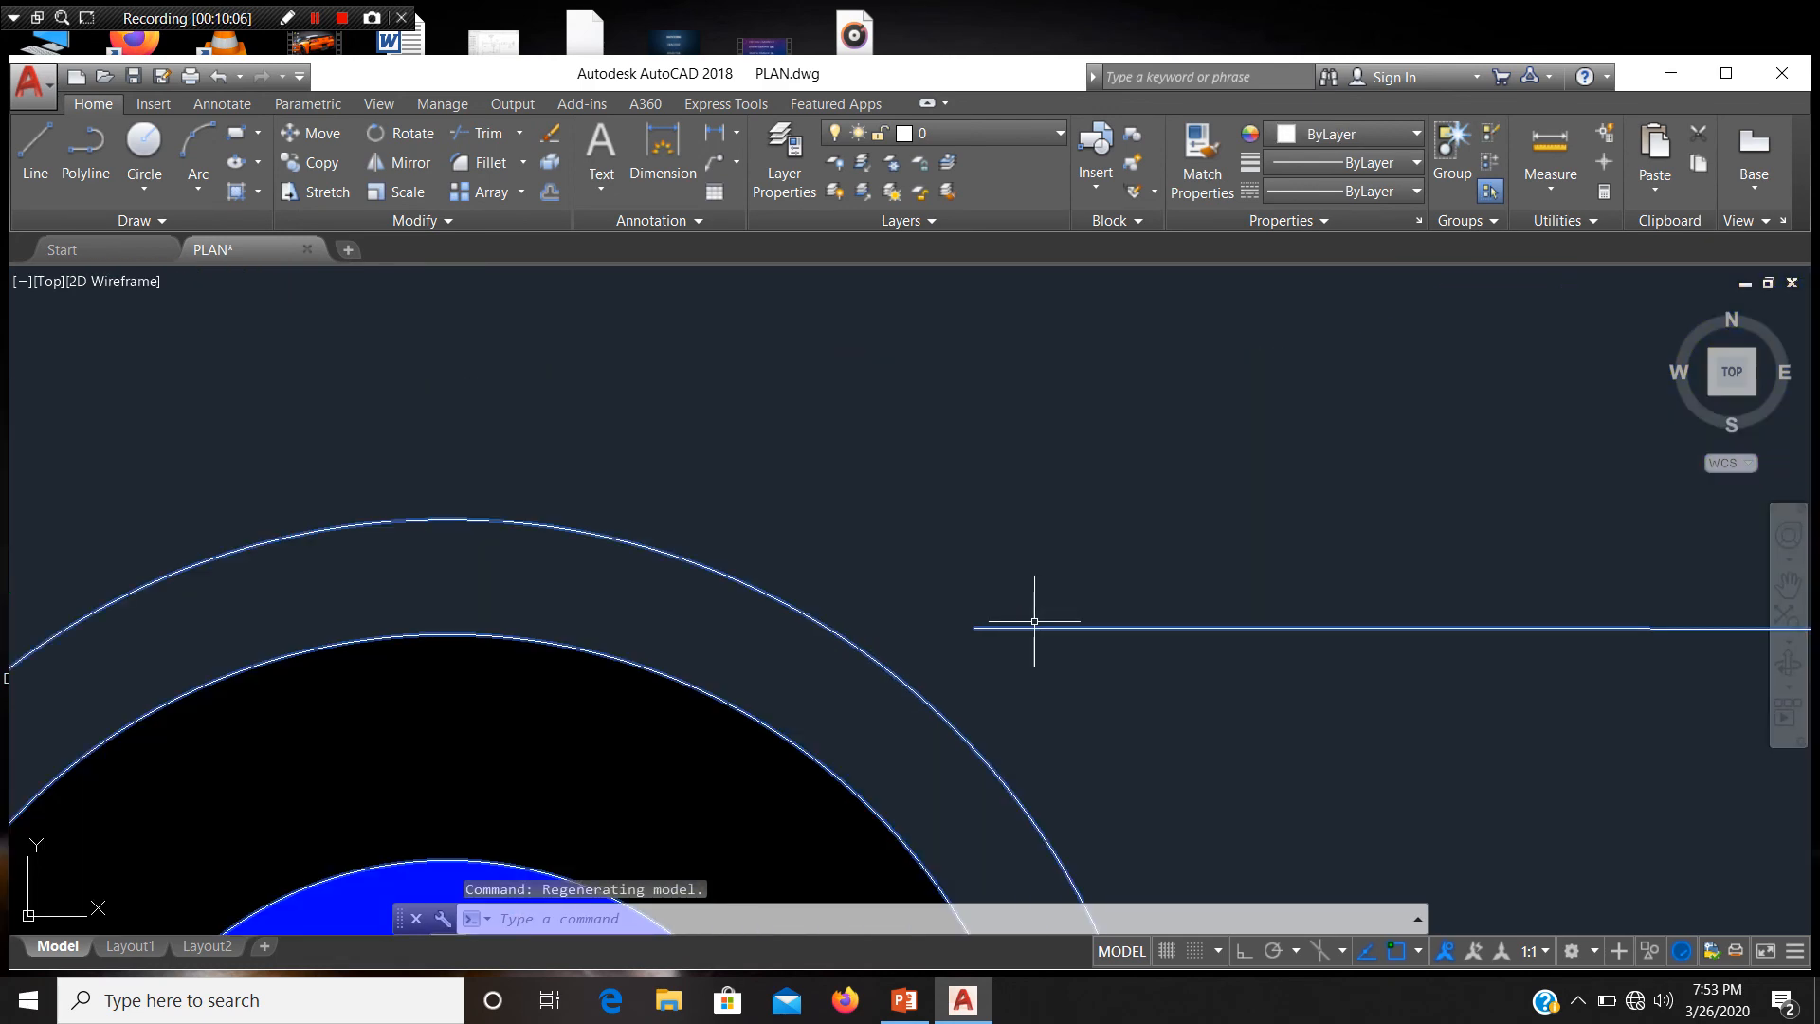
pyautogui.scroll(-5, 1017, 630)
pyautogui.press('Escape')
pyautogui.press('Escape')
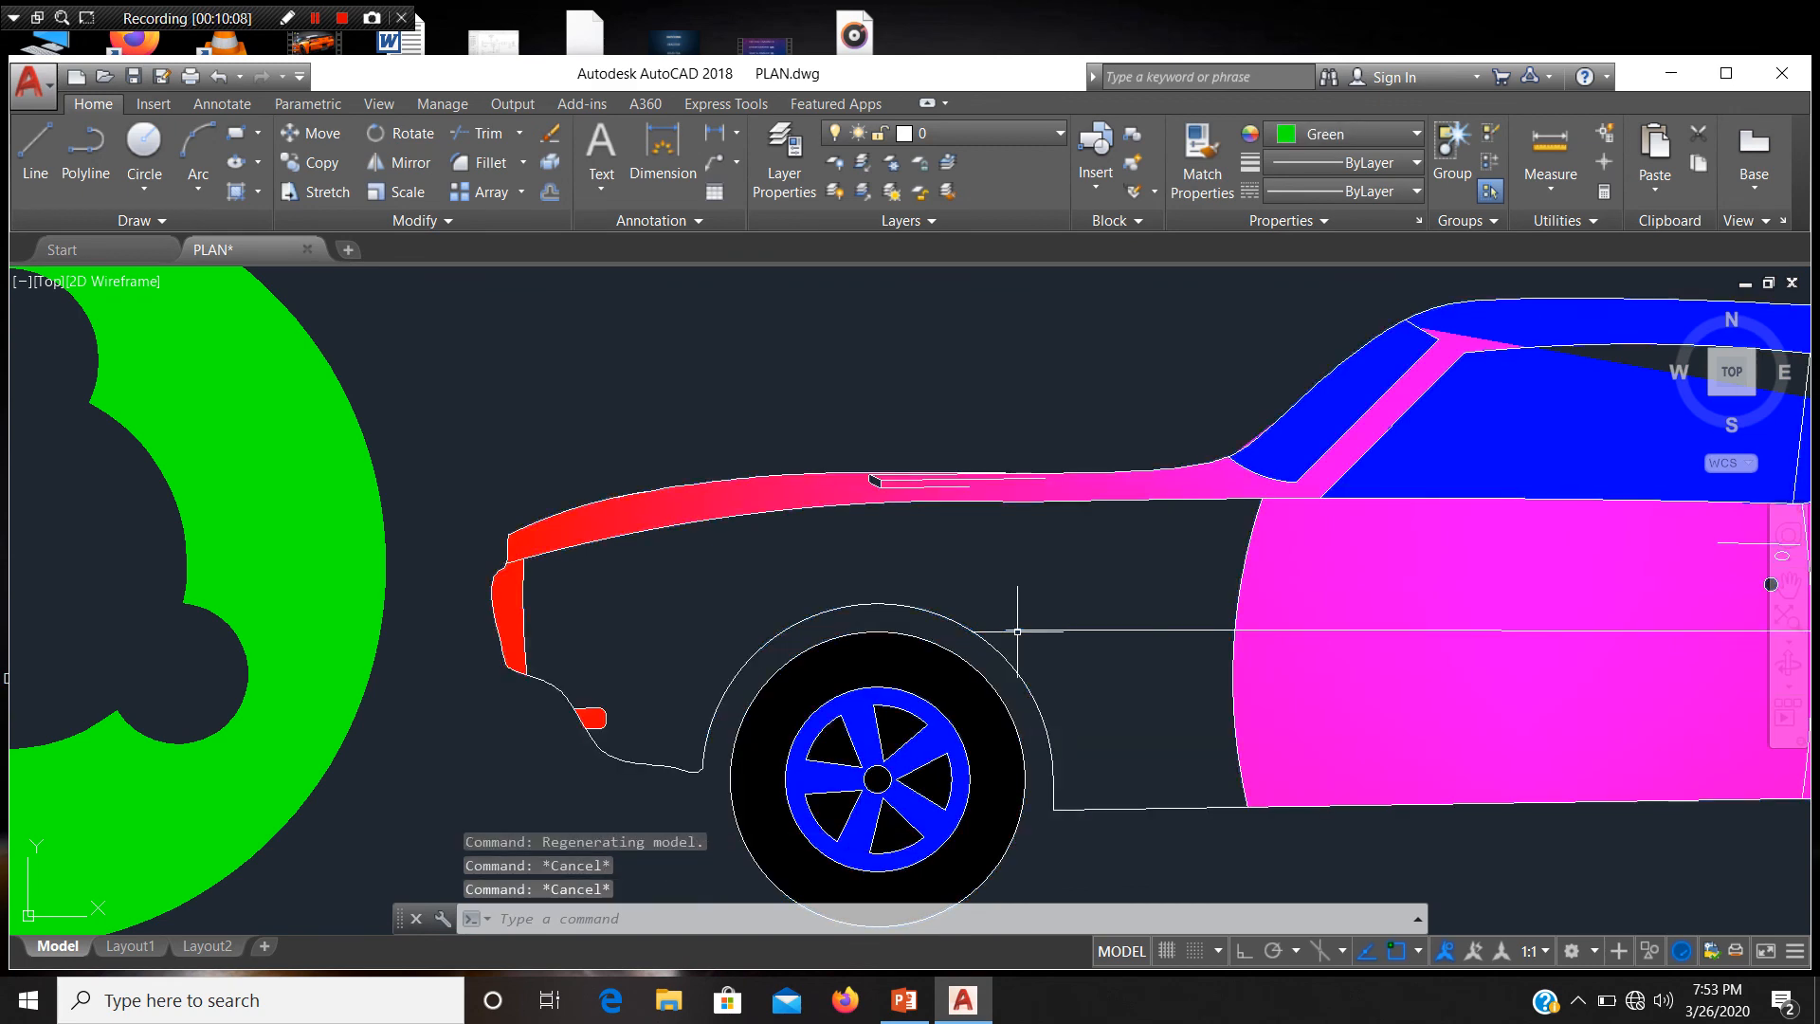
# Step: Review the hatch, gradient and solid fills on the building elevation, gear, ring and car, and the overall drawing
pyautogui.scroll(-3, 1017, 630)
pyautogui.scroll(-4, 1017, 616)
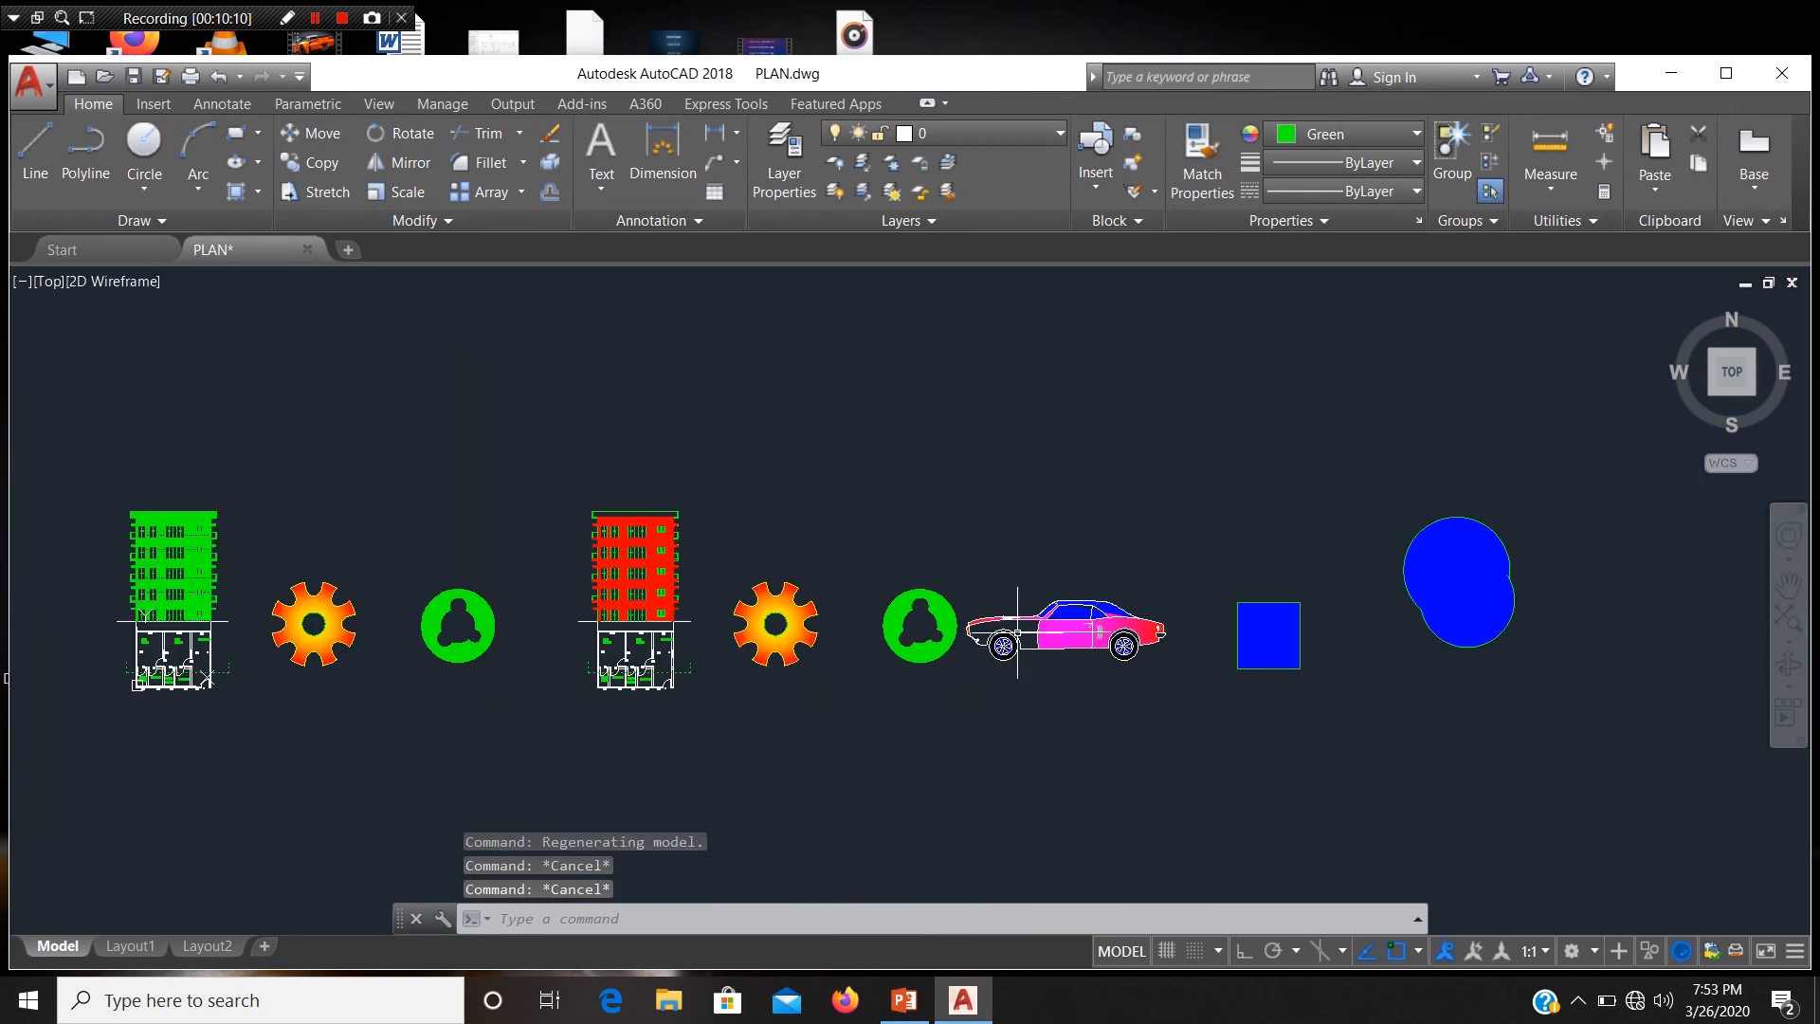
pyautogui.scroll(6, 677, 632)
pyautogui.scroll(4, 629, 549)
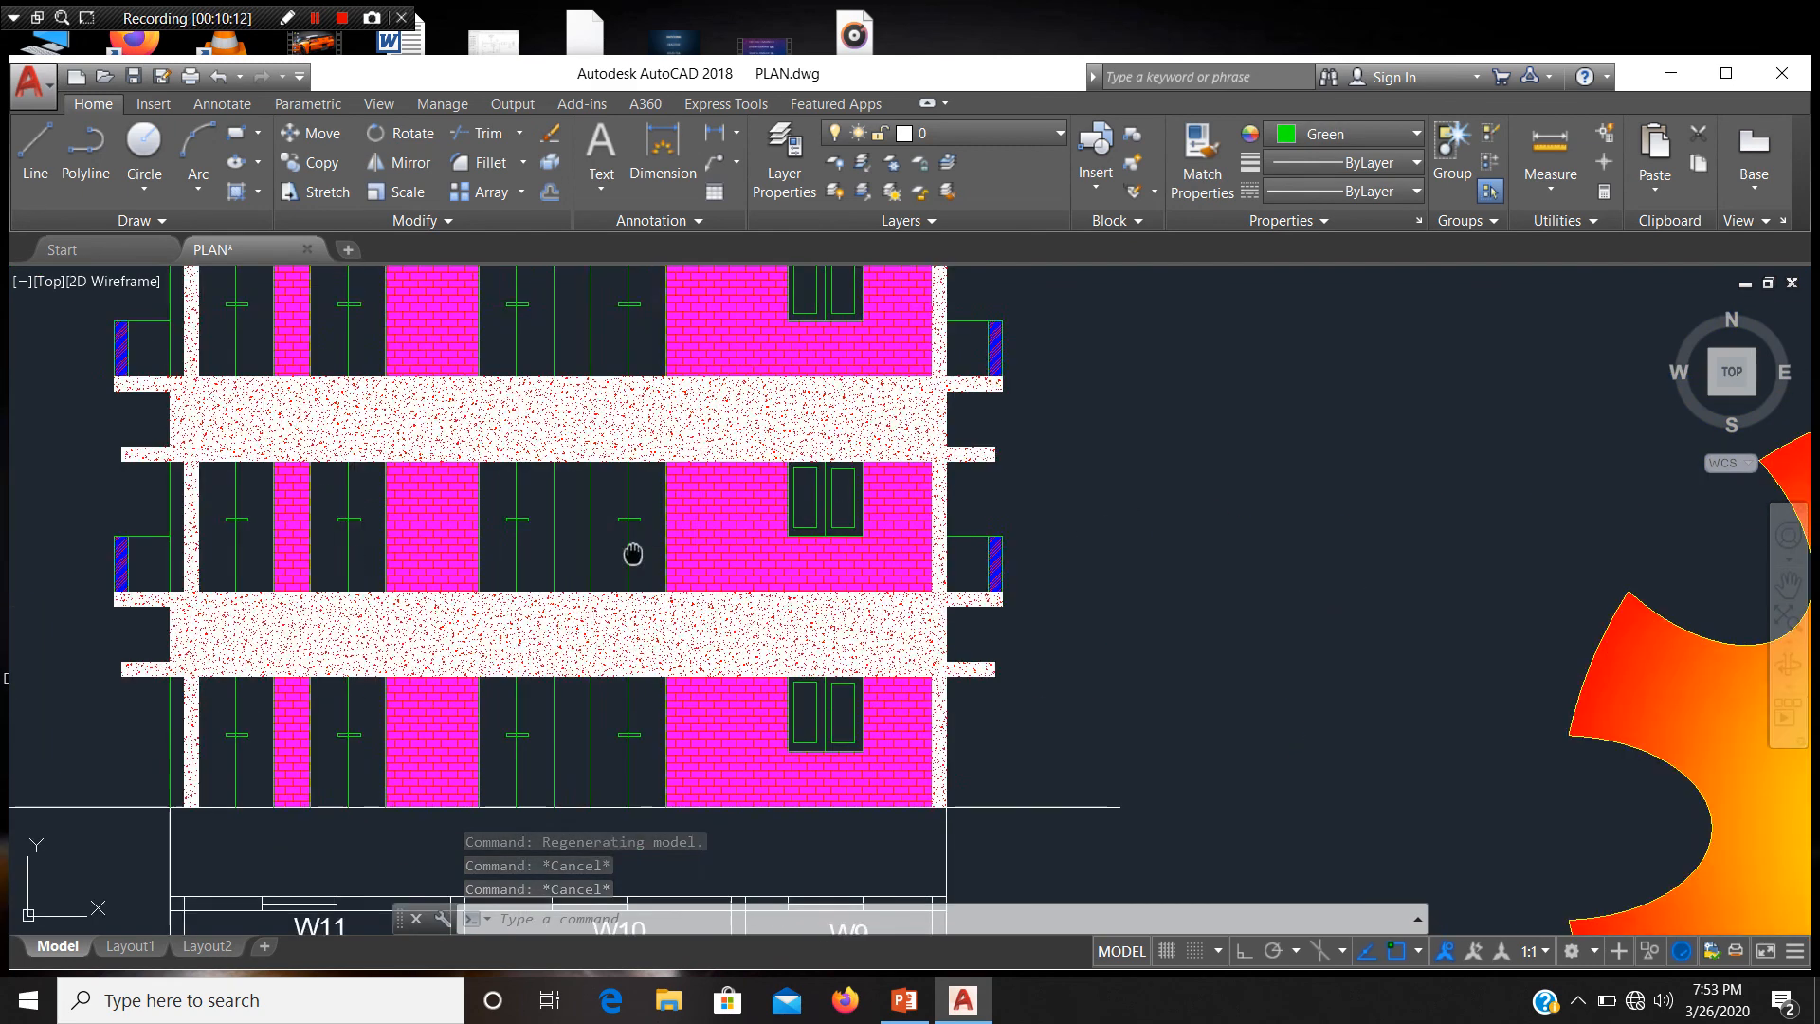
pyautogui.scroll(-6, 725, 671)
pyautogui.moveTo(725, 671); pyautogui.dragTo(713, 533, button='middle')
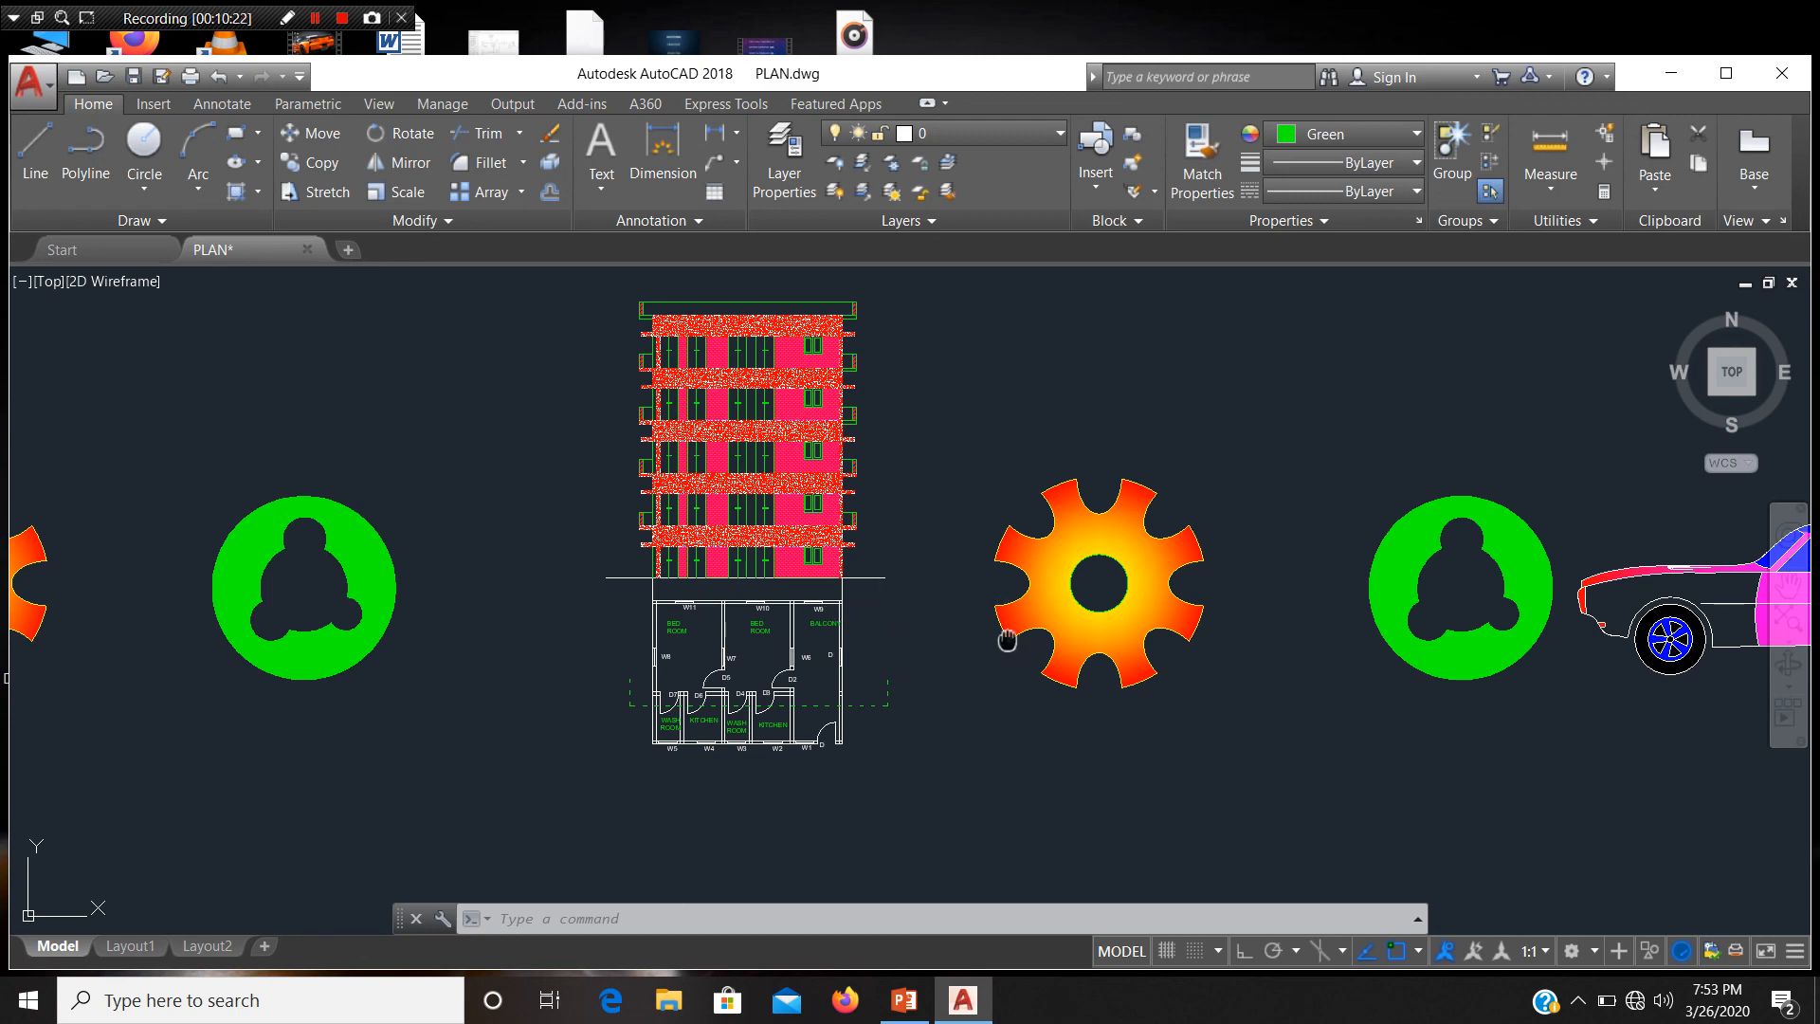
pyautogui.moveTo(1070, 610); pyautogui.dragTo(834, 606, button='middle')
pyautogui.scroll(2, 834, 606)
pyautogui.moveTo(1261, 635); pyautogui.dragTo(815, 678, button='middle')
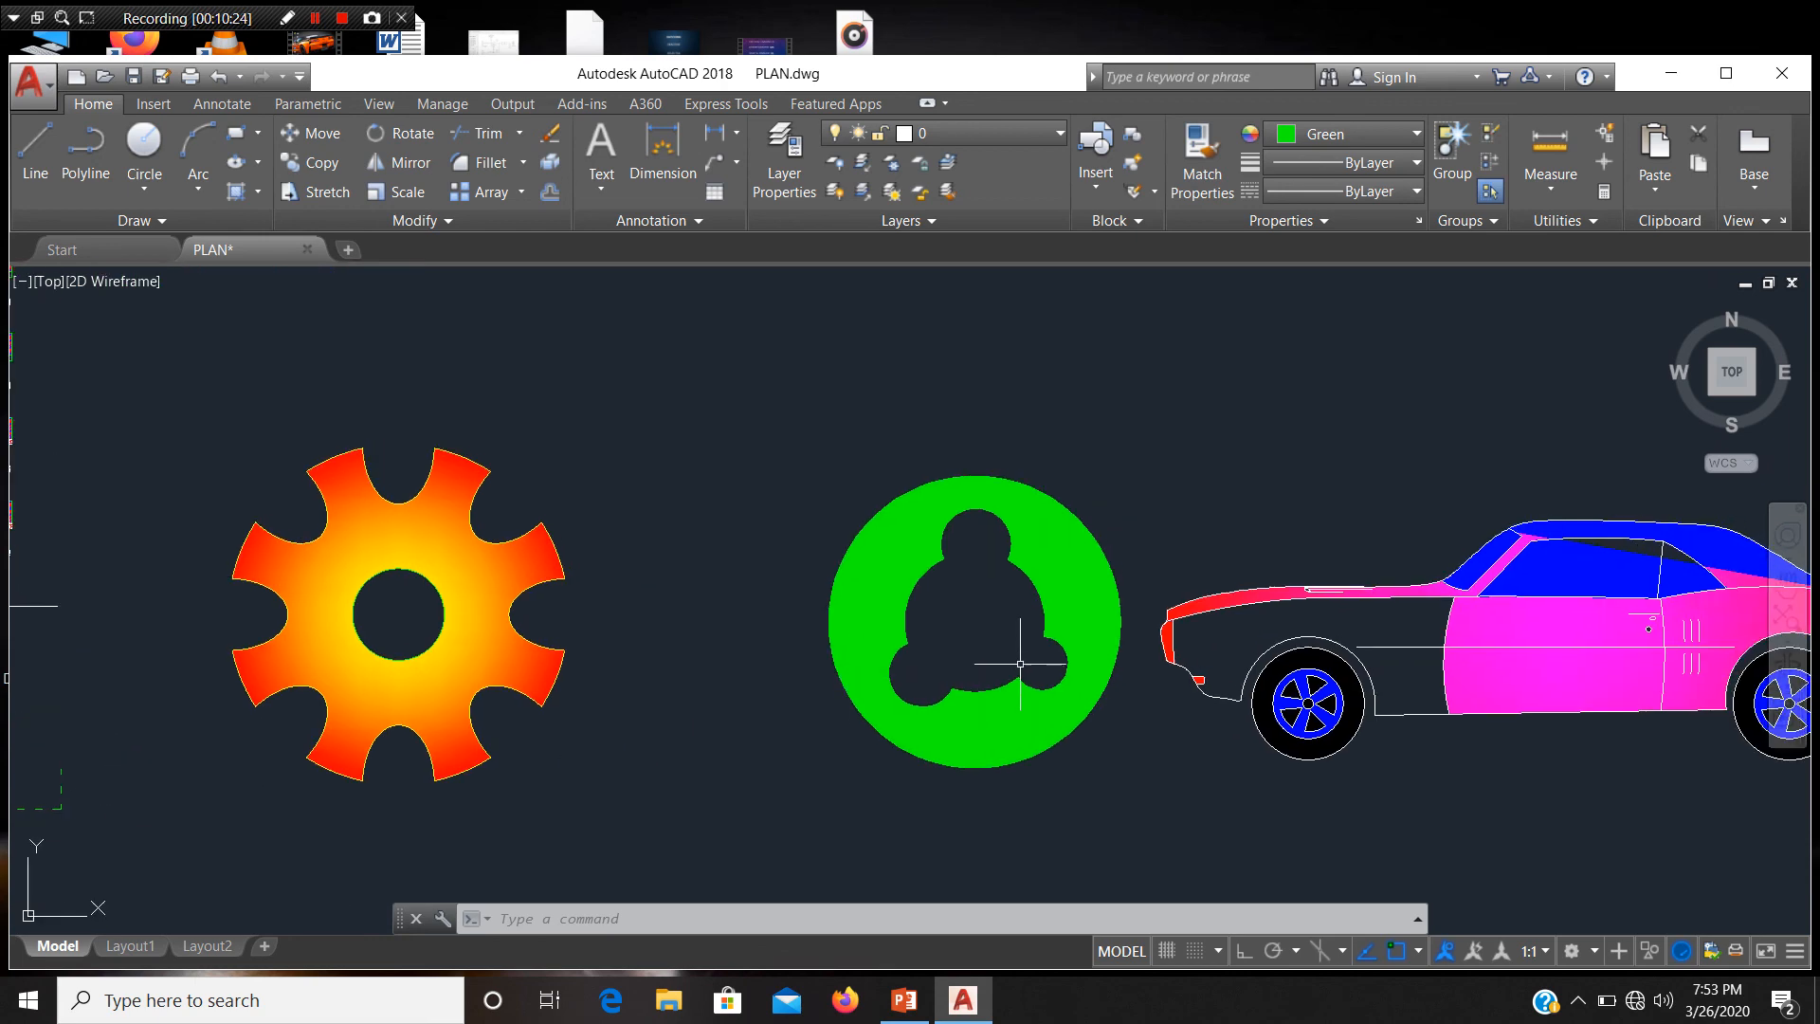
pyautogui.scroll(-2, 1021, 653)
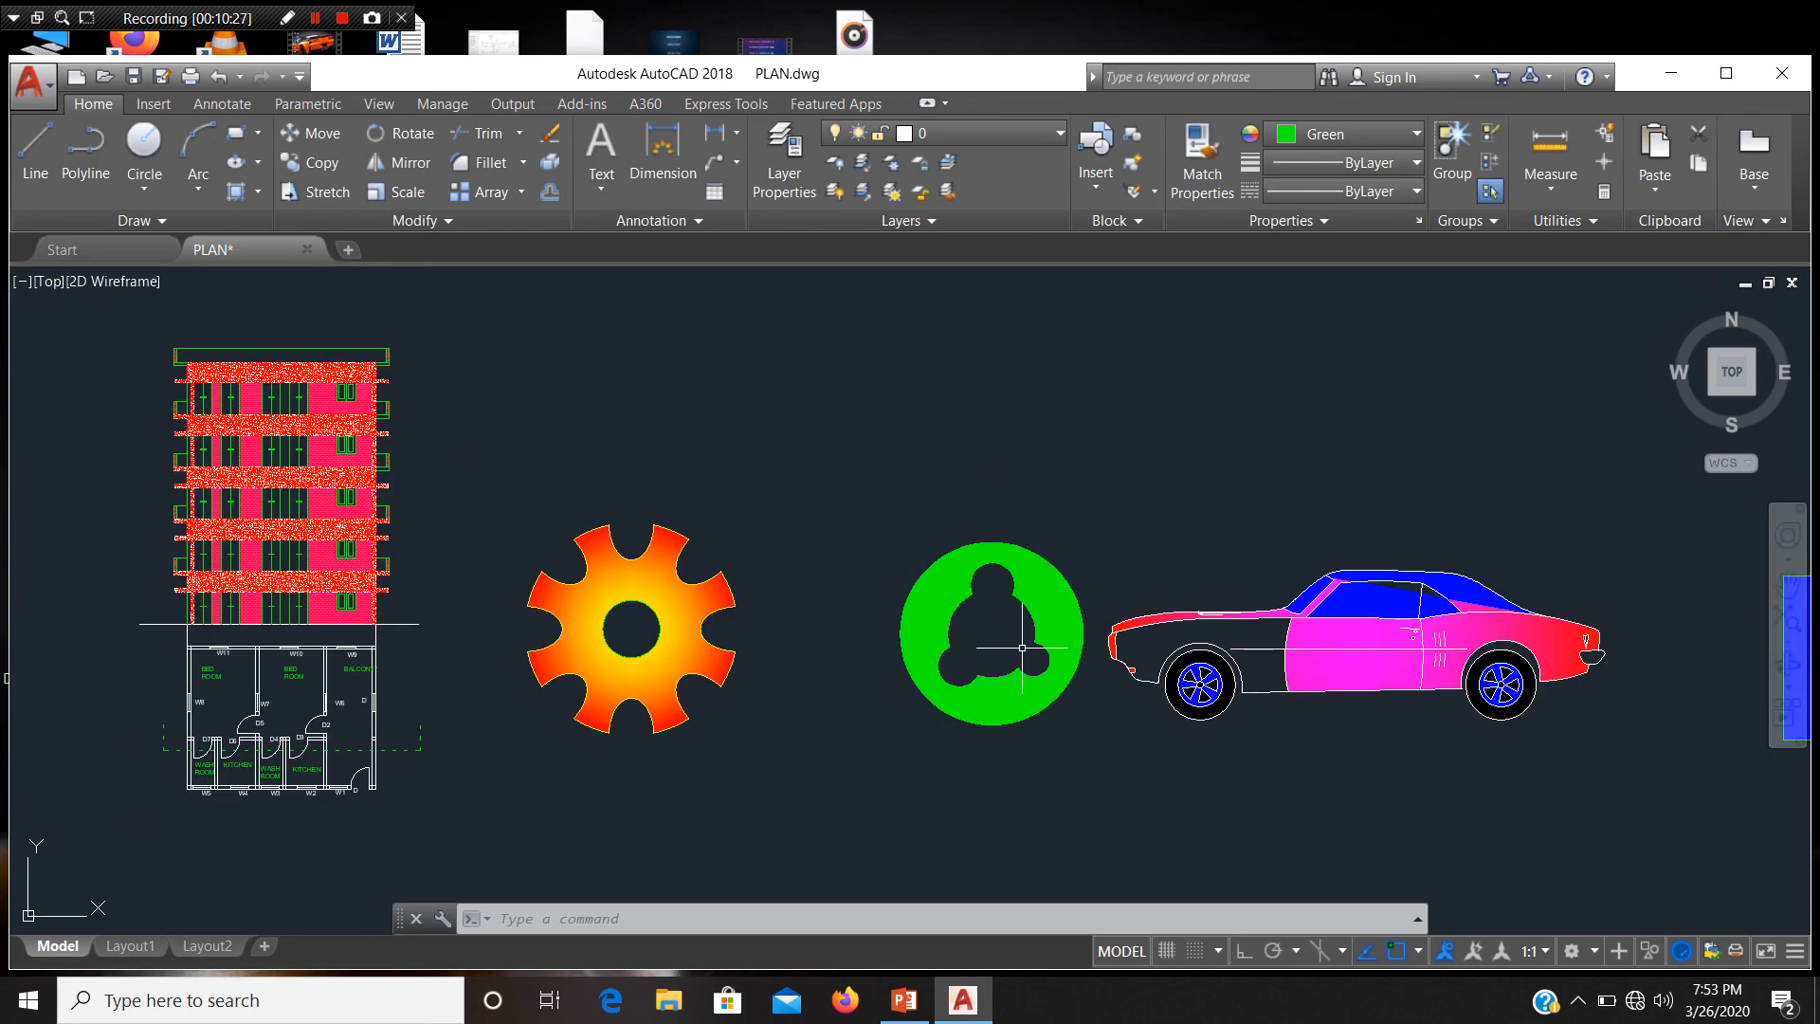
pyautogui.scroll(-3, 1024, 663)
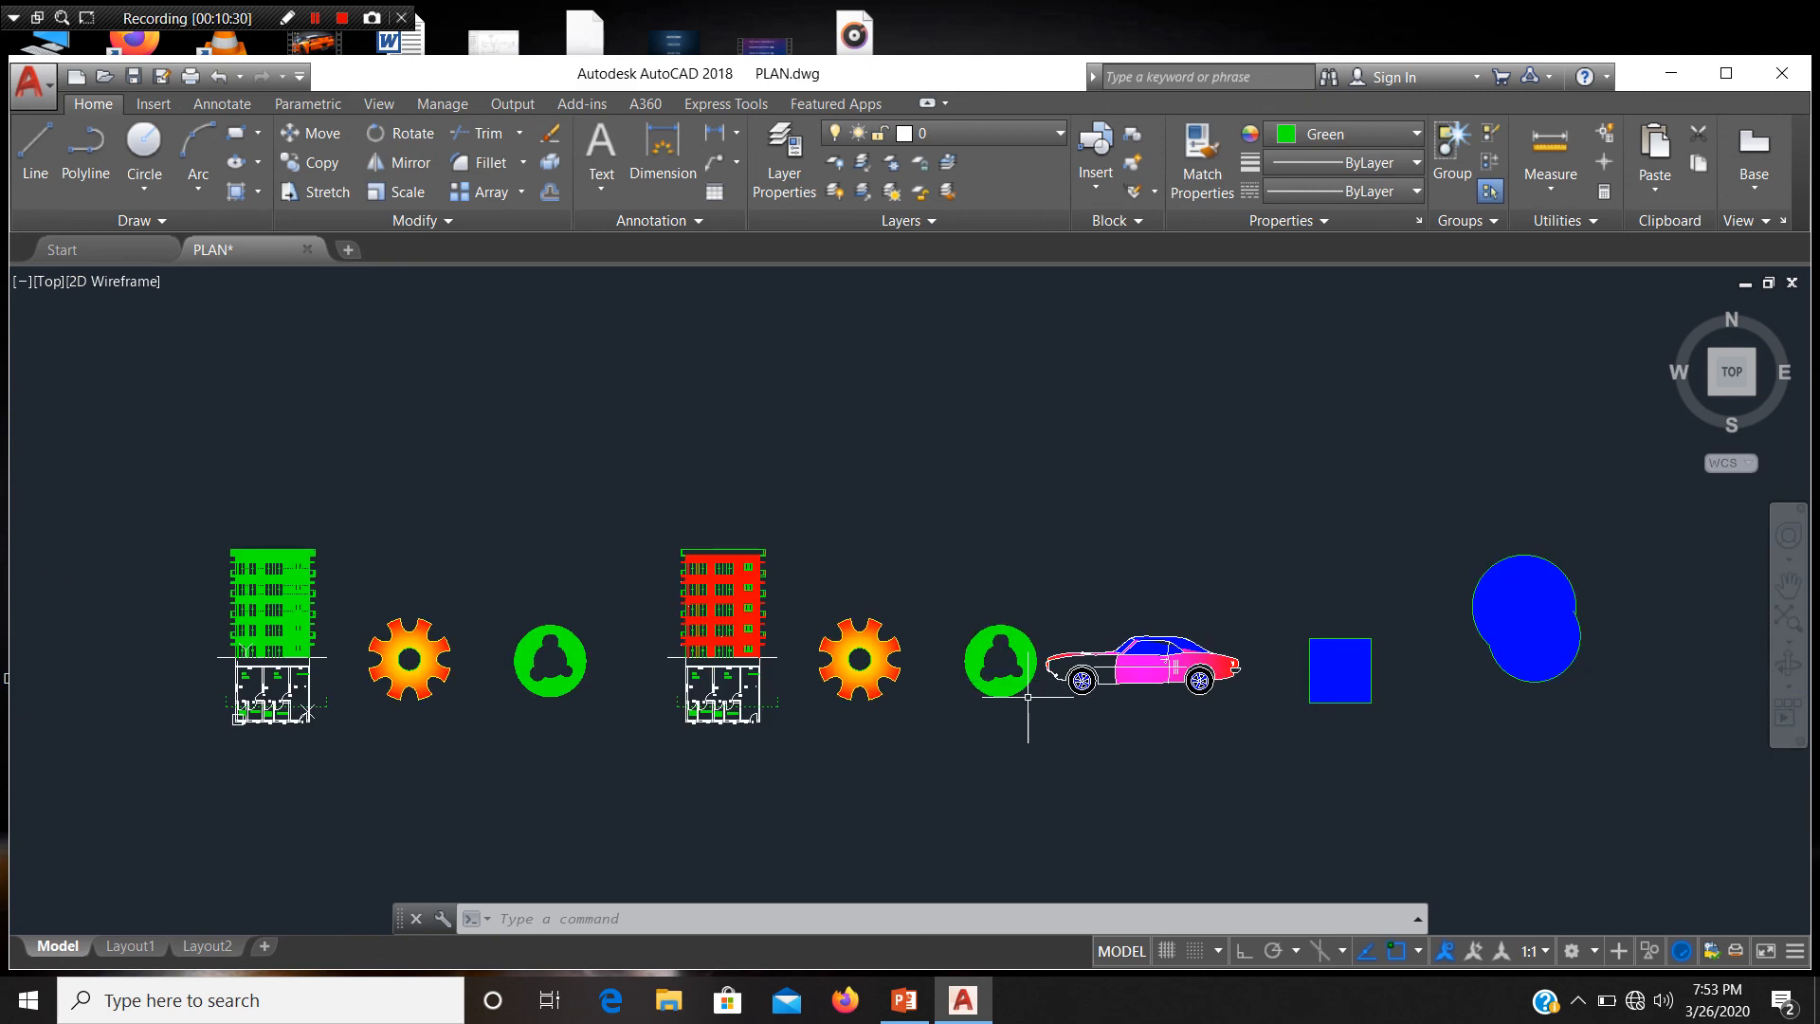